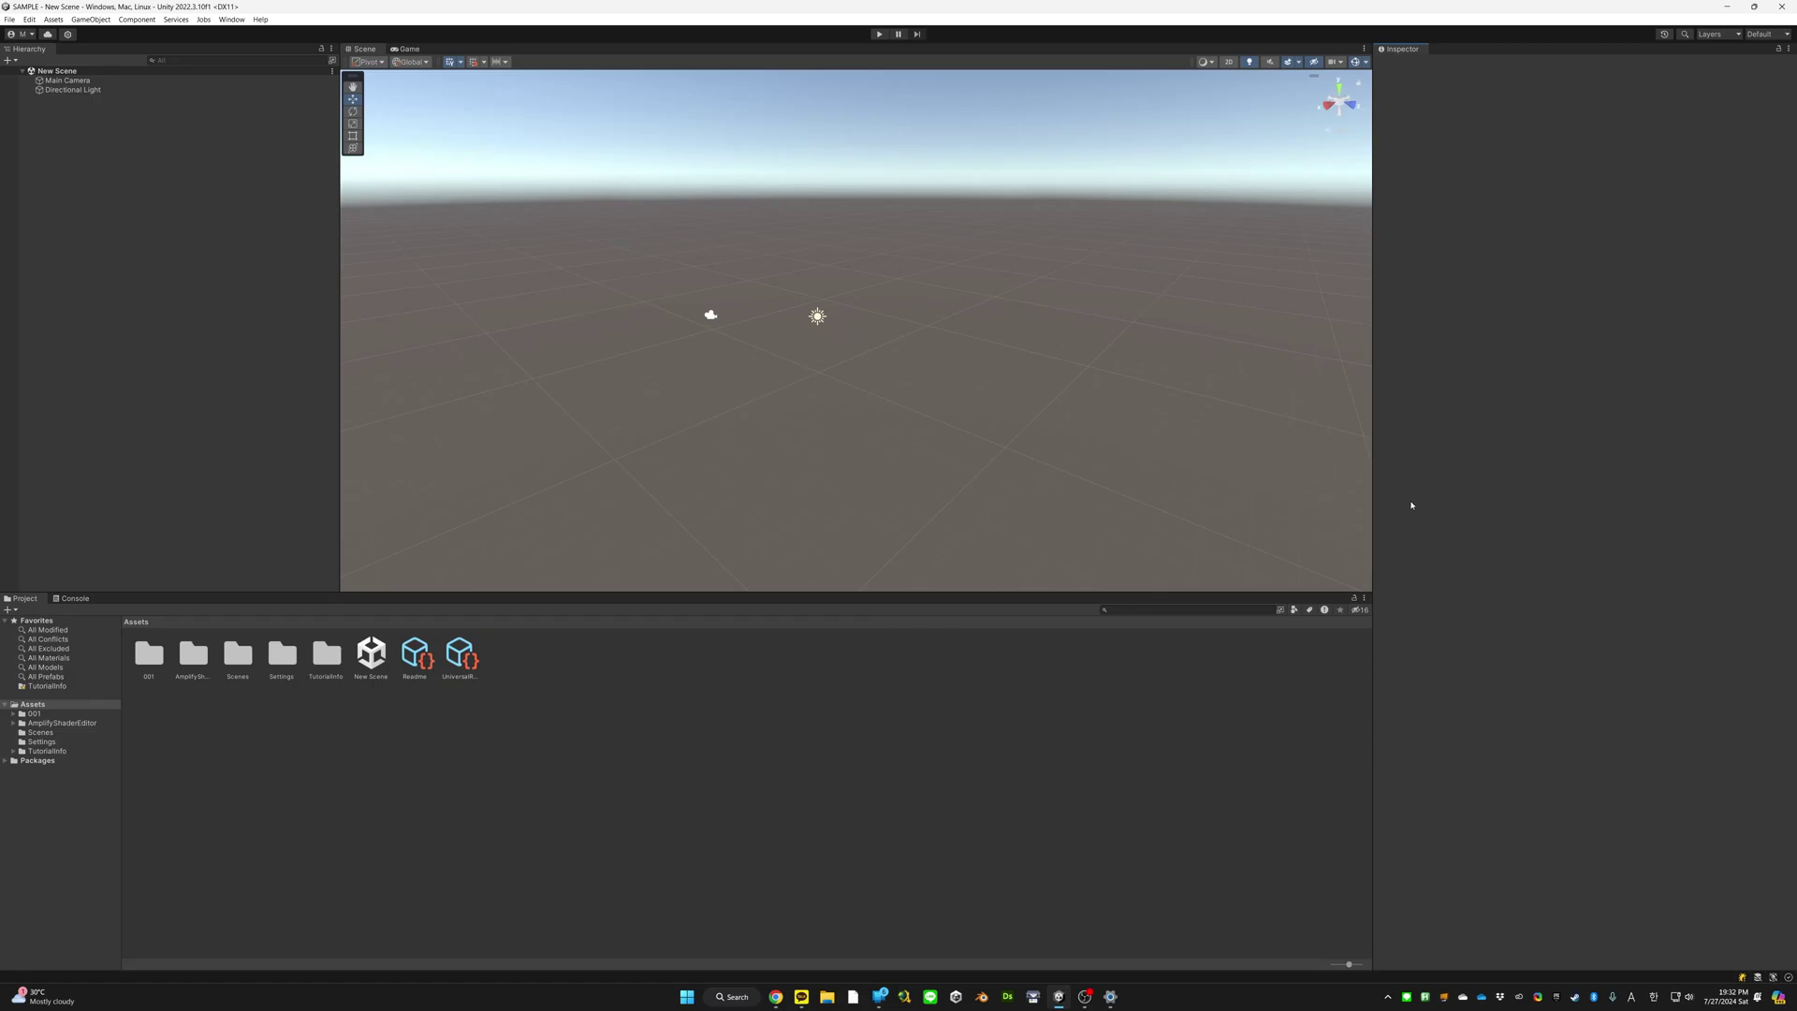
# Switch the editor's window layout to 2 by 3
pyautogui.click(711, 316)
pyautogui.keyDown('alt'); pyautogui.moveTo(712, 318); pyautogui.dragTo(734, 372); pyautogui.keyUp('alt')
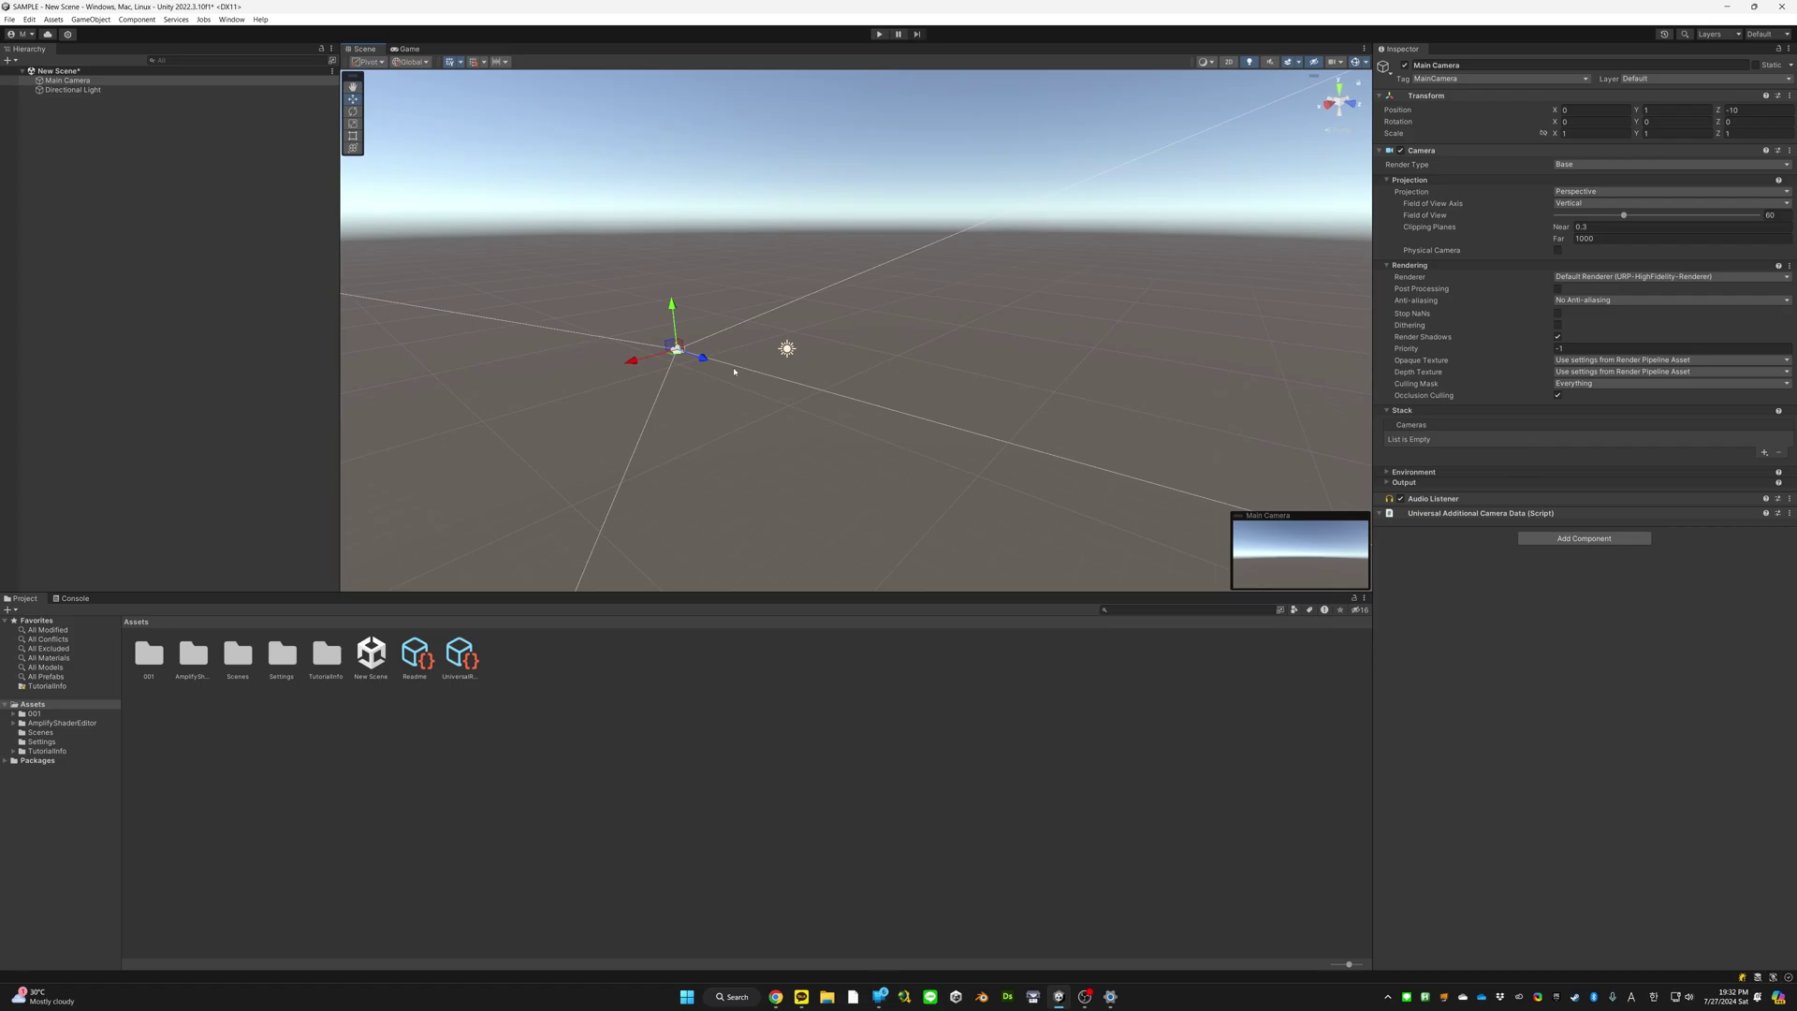
pyautogui.click(71, 83)
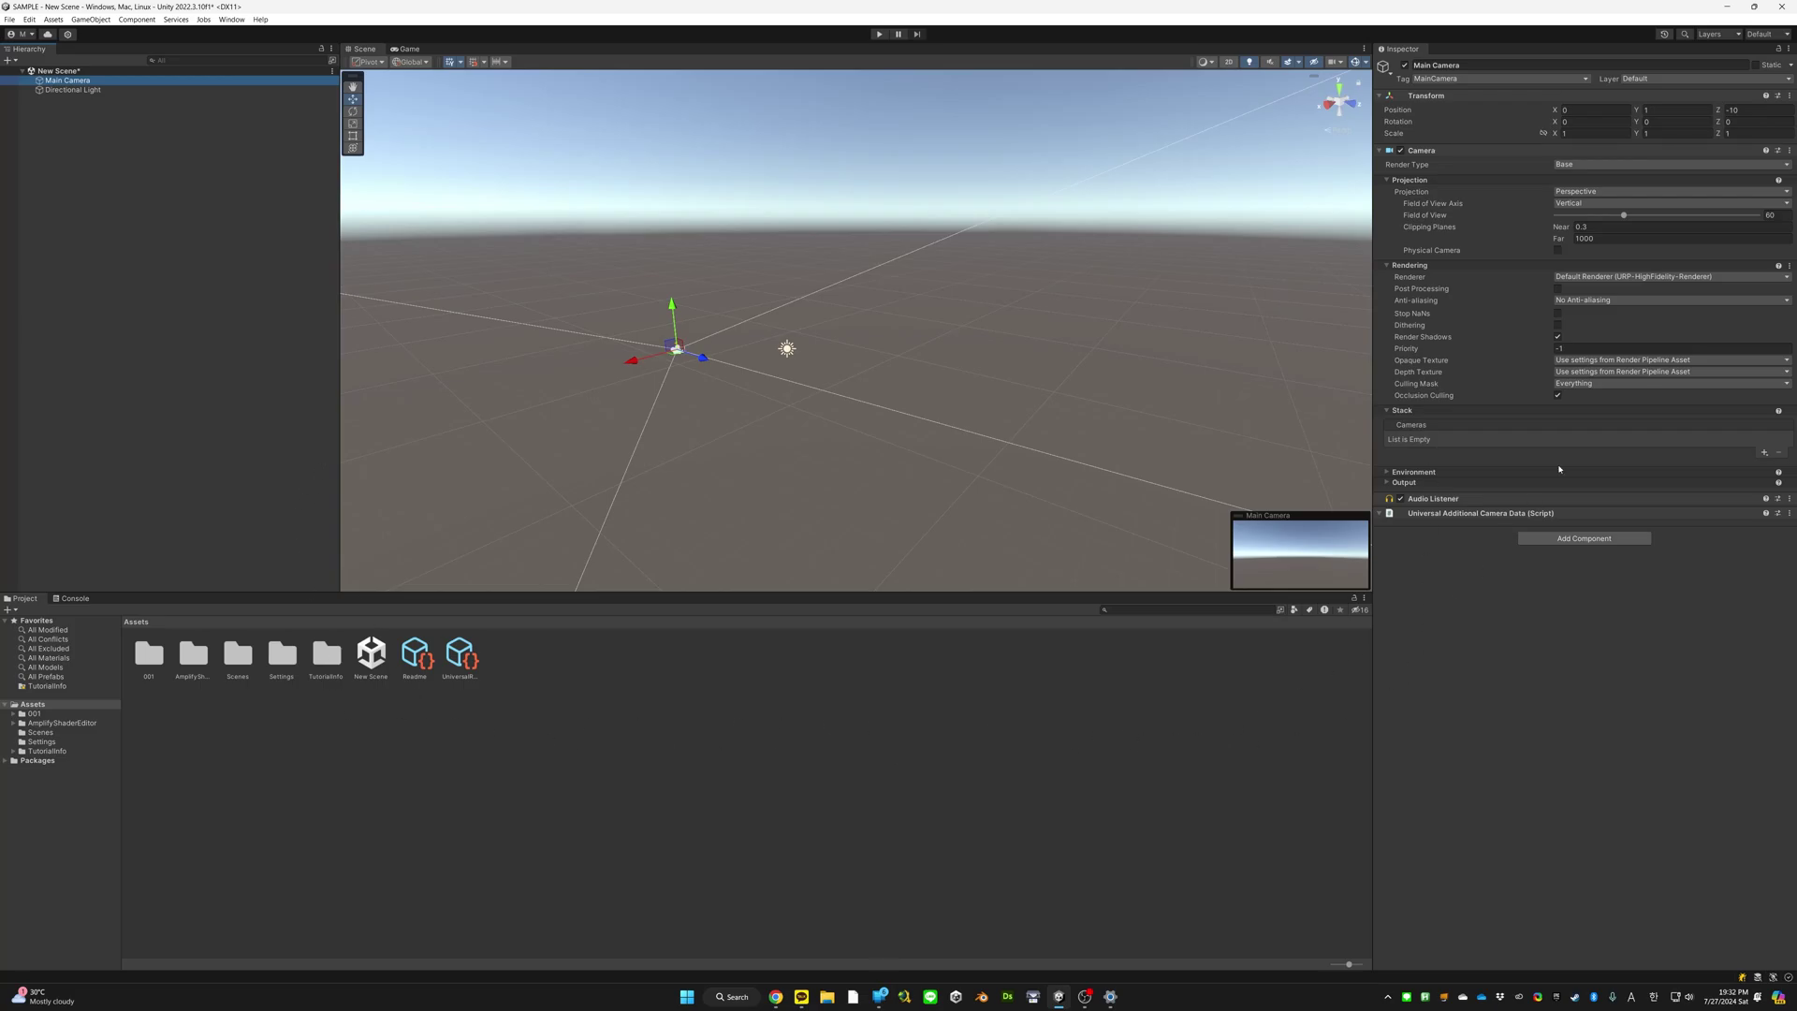
pyautogui.click(1766, 38)
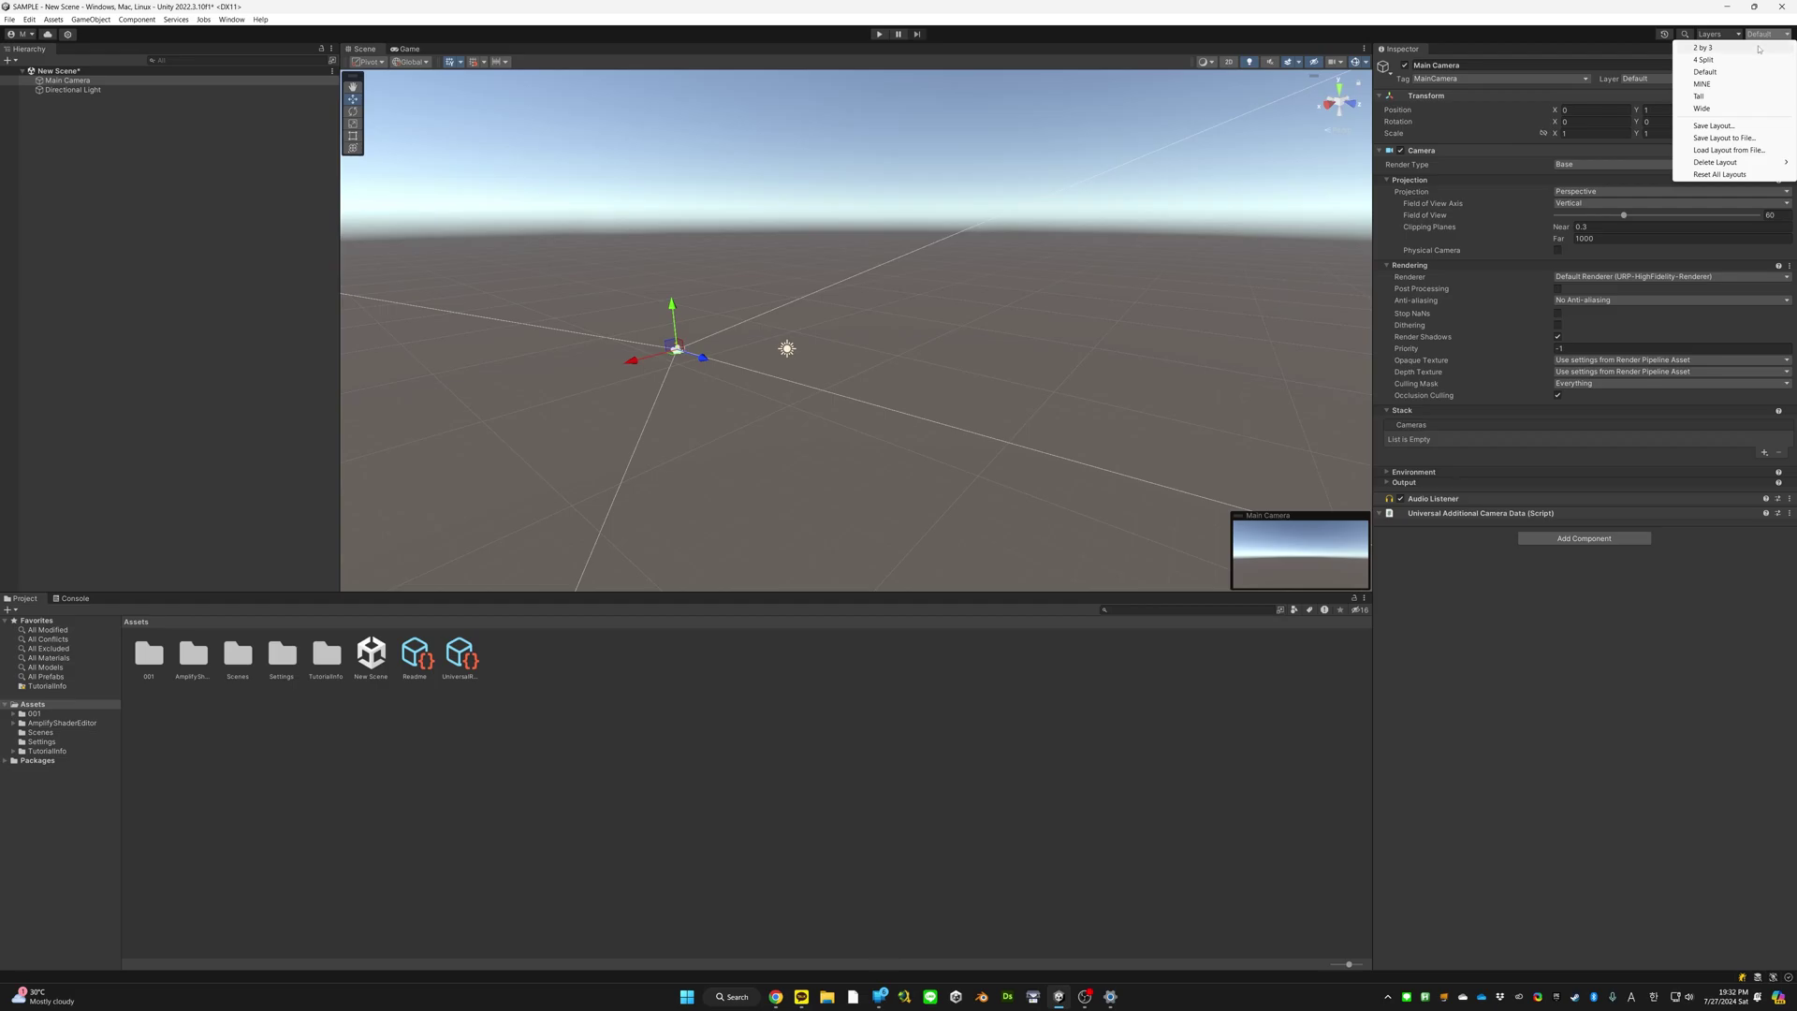
pyautogui.click(1758, 48)
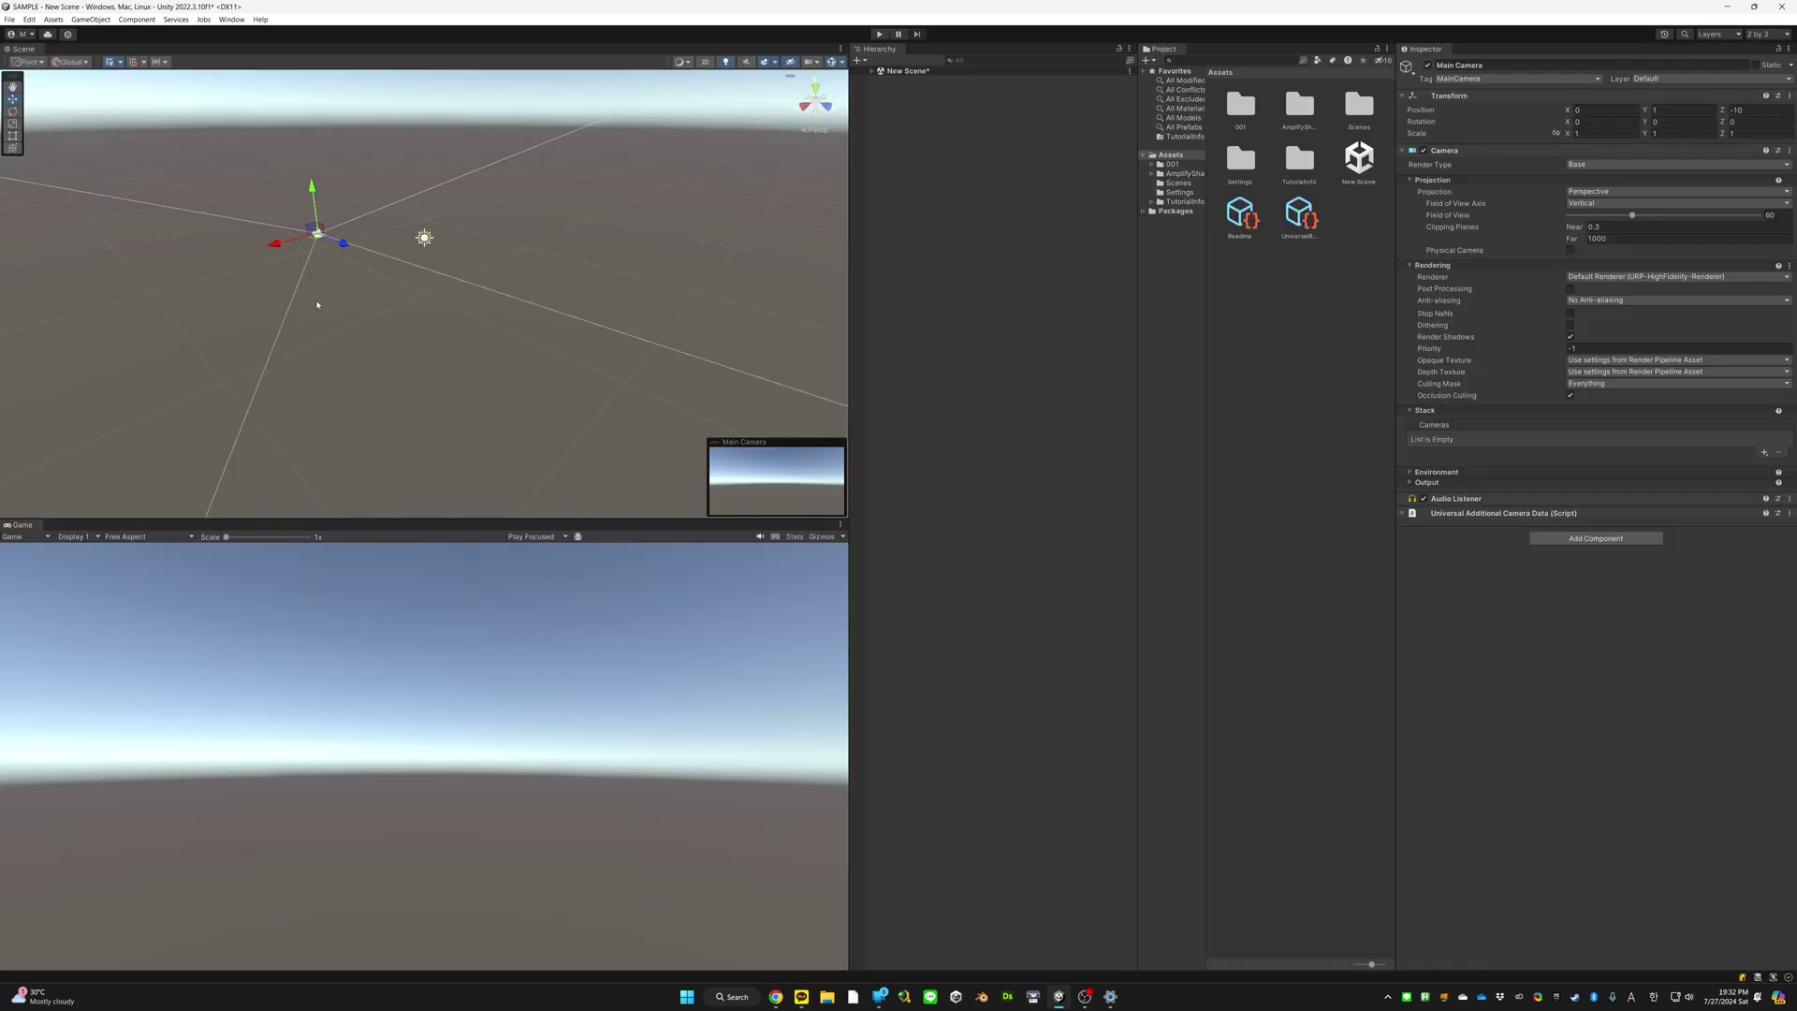
# Expand New Scene in the Hierarchy and move the Main Camera along the Z axis to about -9.11
pyautogui.moveTo(317, 305); pyautogui.dragTo(440, 413, button='right')
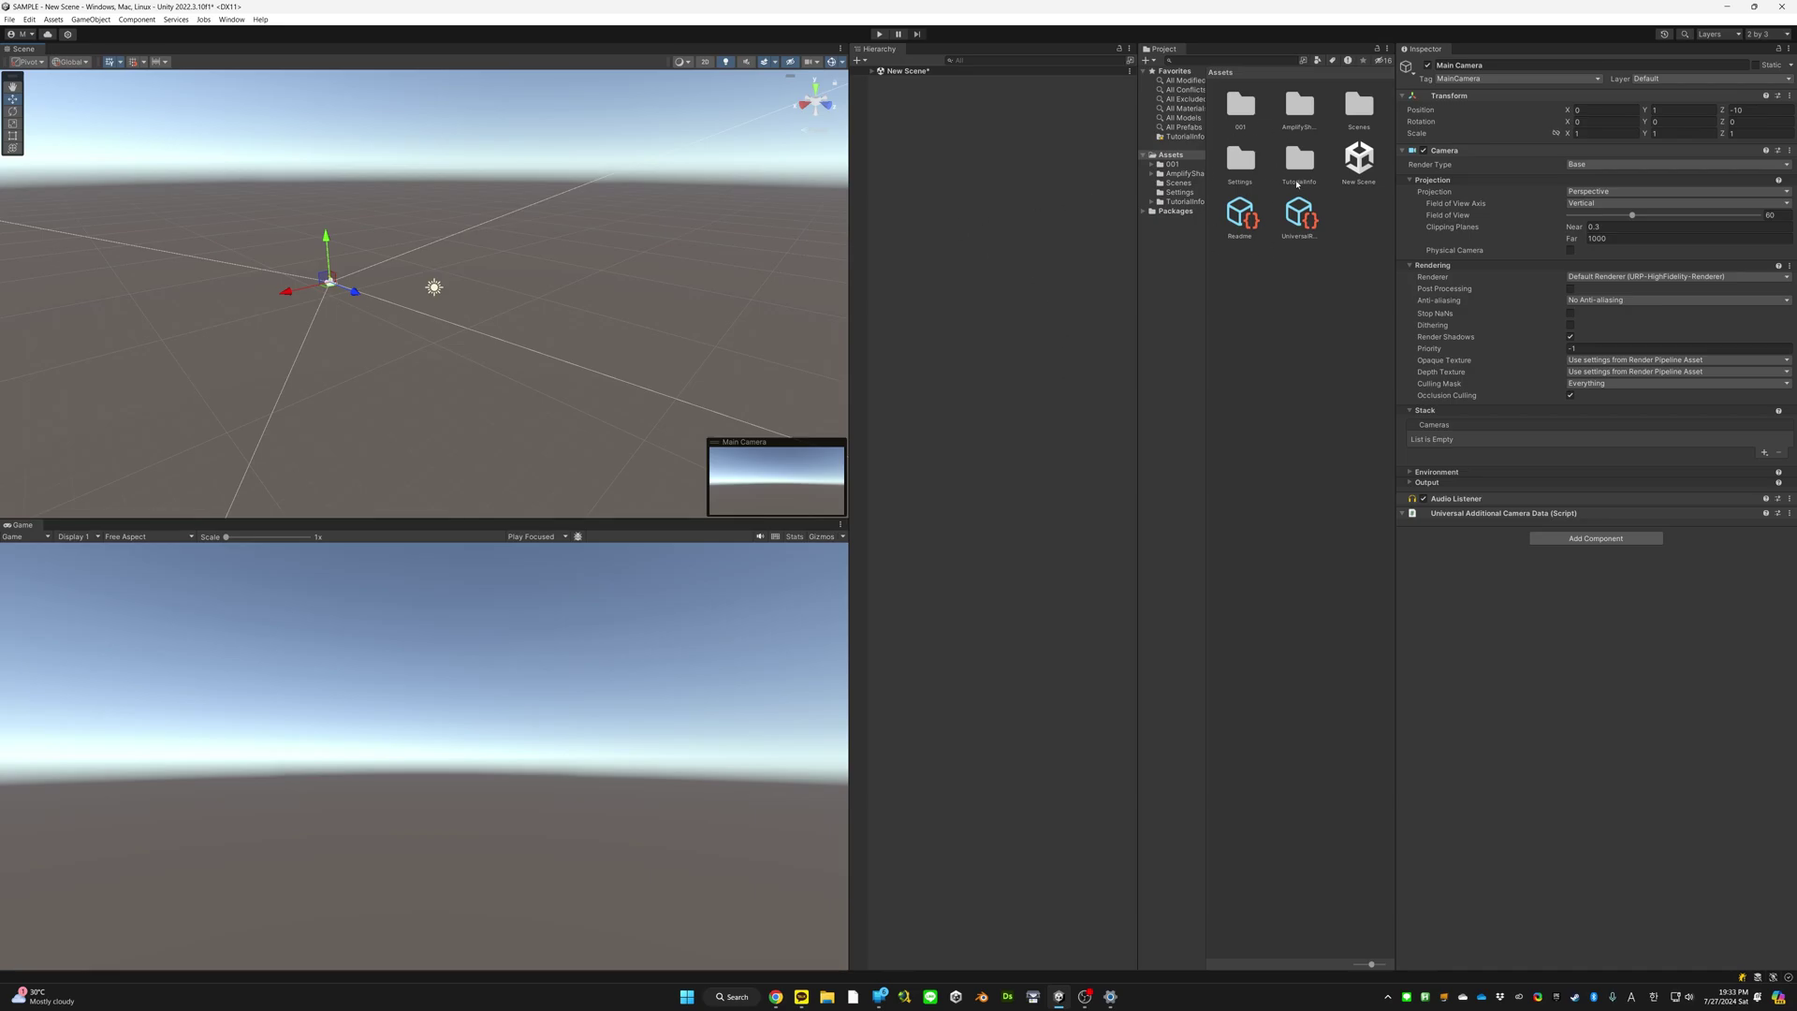
pyautogui.click(898, 71)
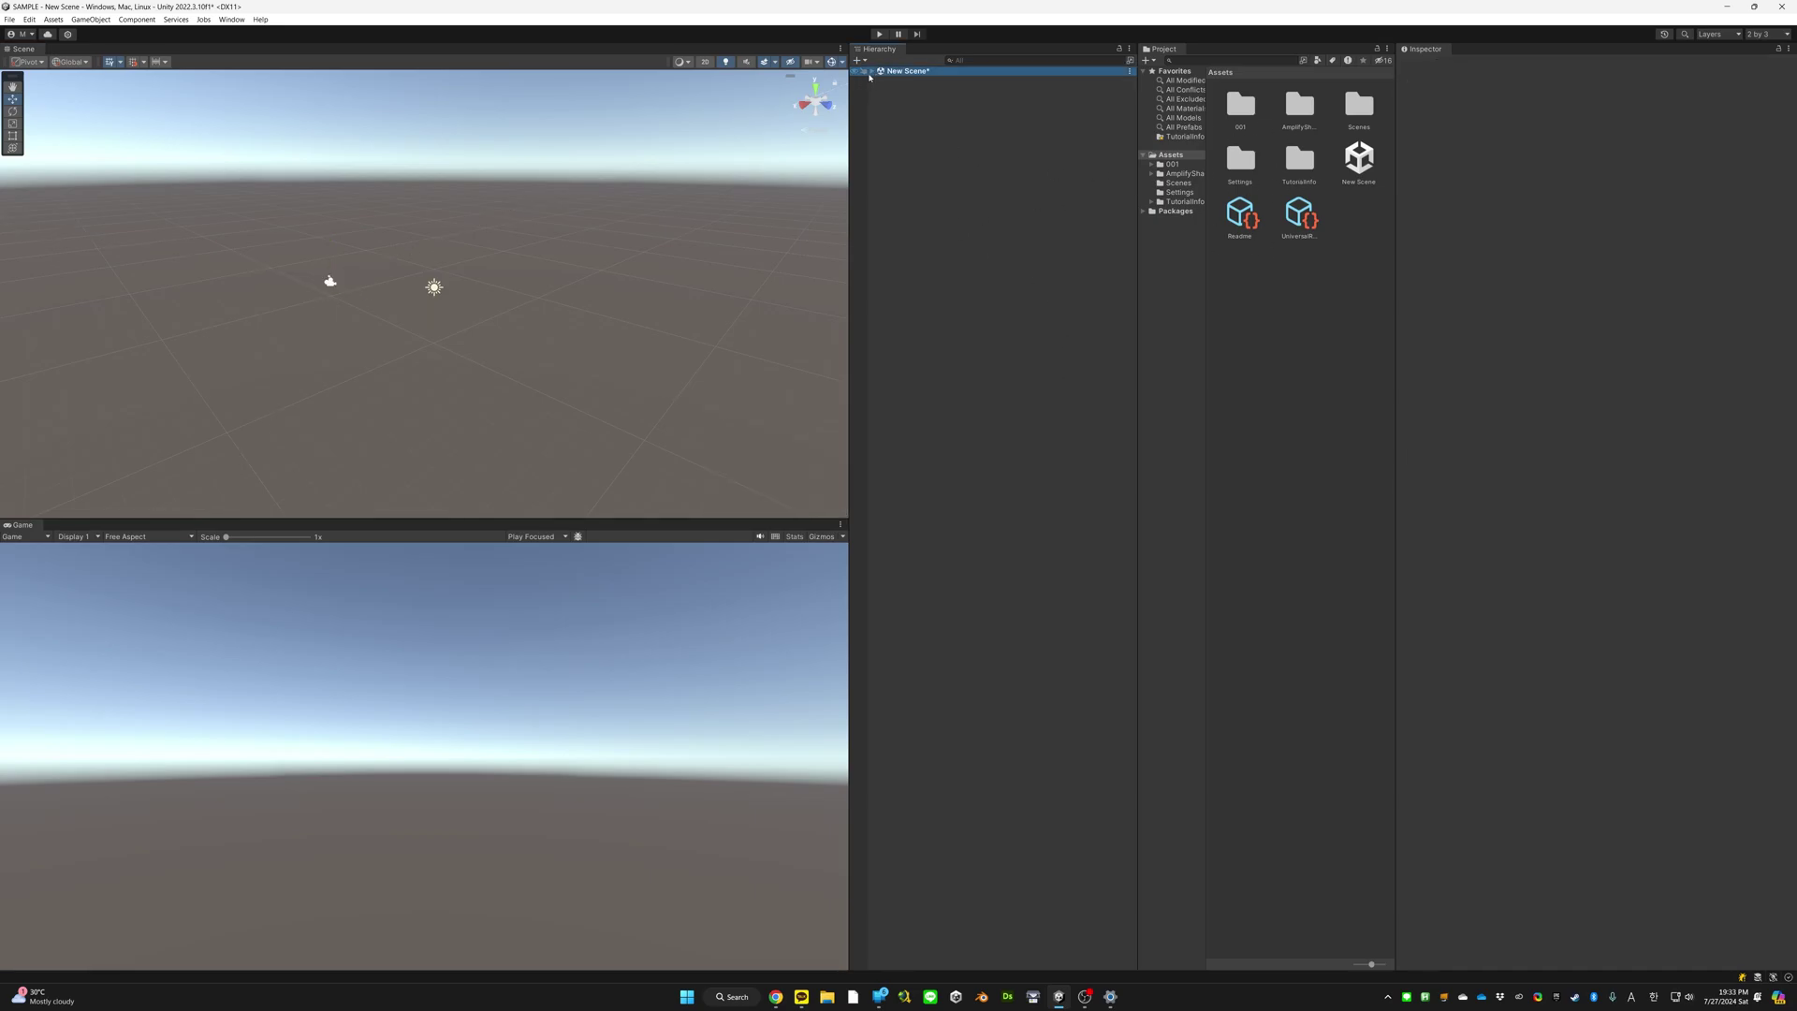
pyautogui.click(870, 73)
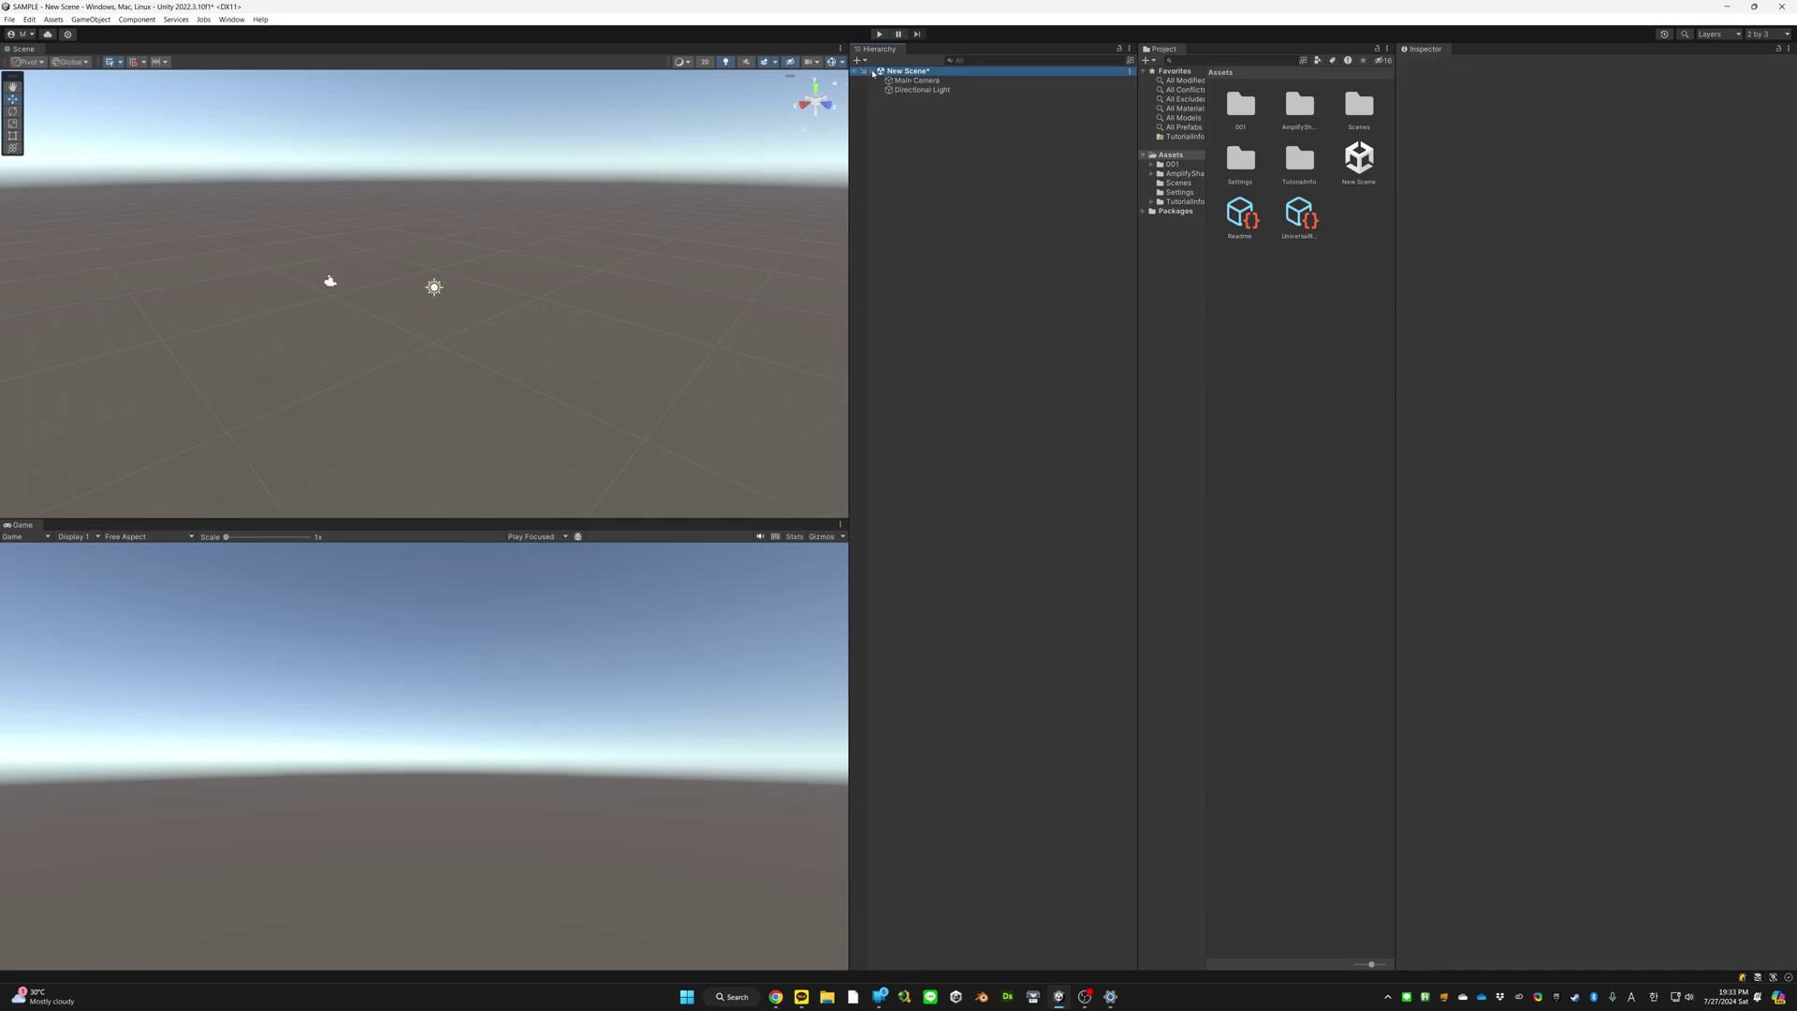
pyautogui.click(947, 80)
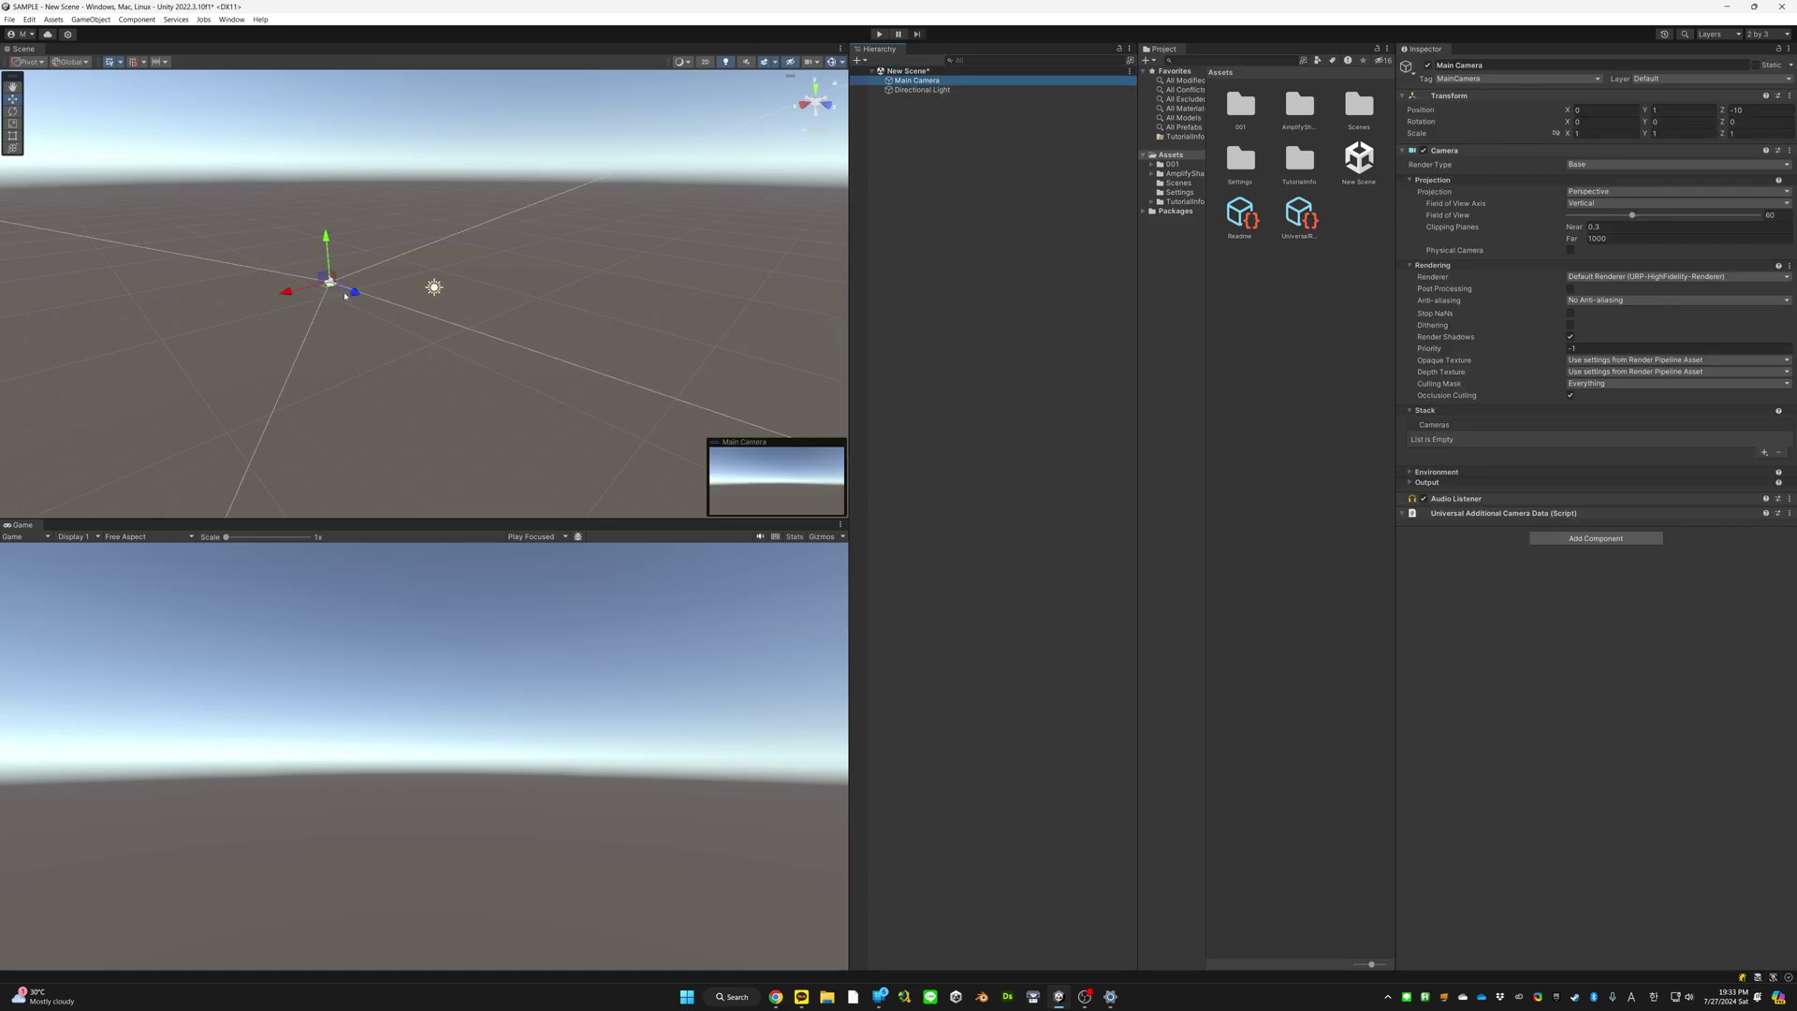
pyautogui.moveTo(344, 295)
pyautogui.mouseDown()
pyautogui.moveTo(371, 300)
pyautogui.moveTo(353, 297)
pyautogui.mouseUp()
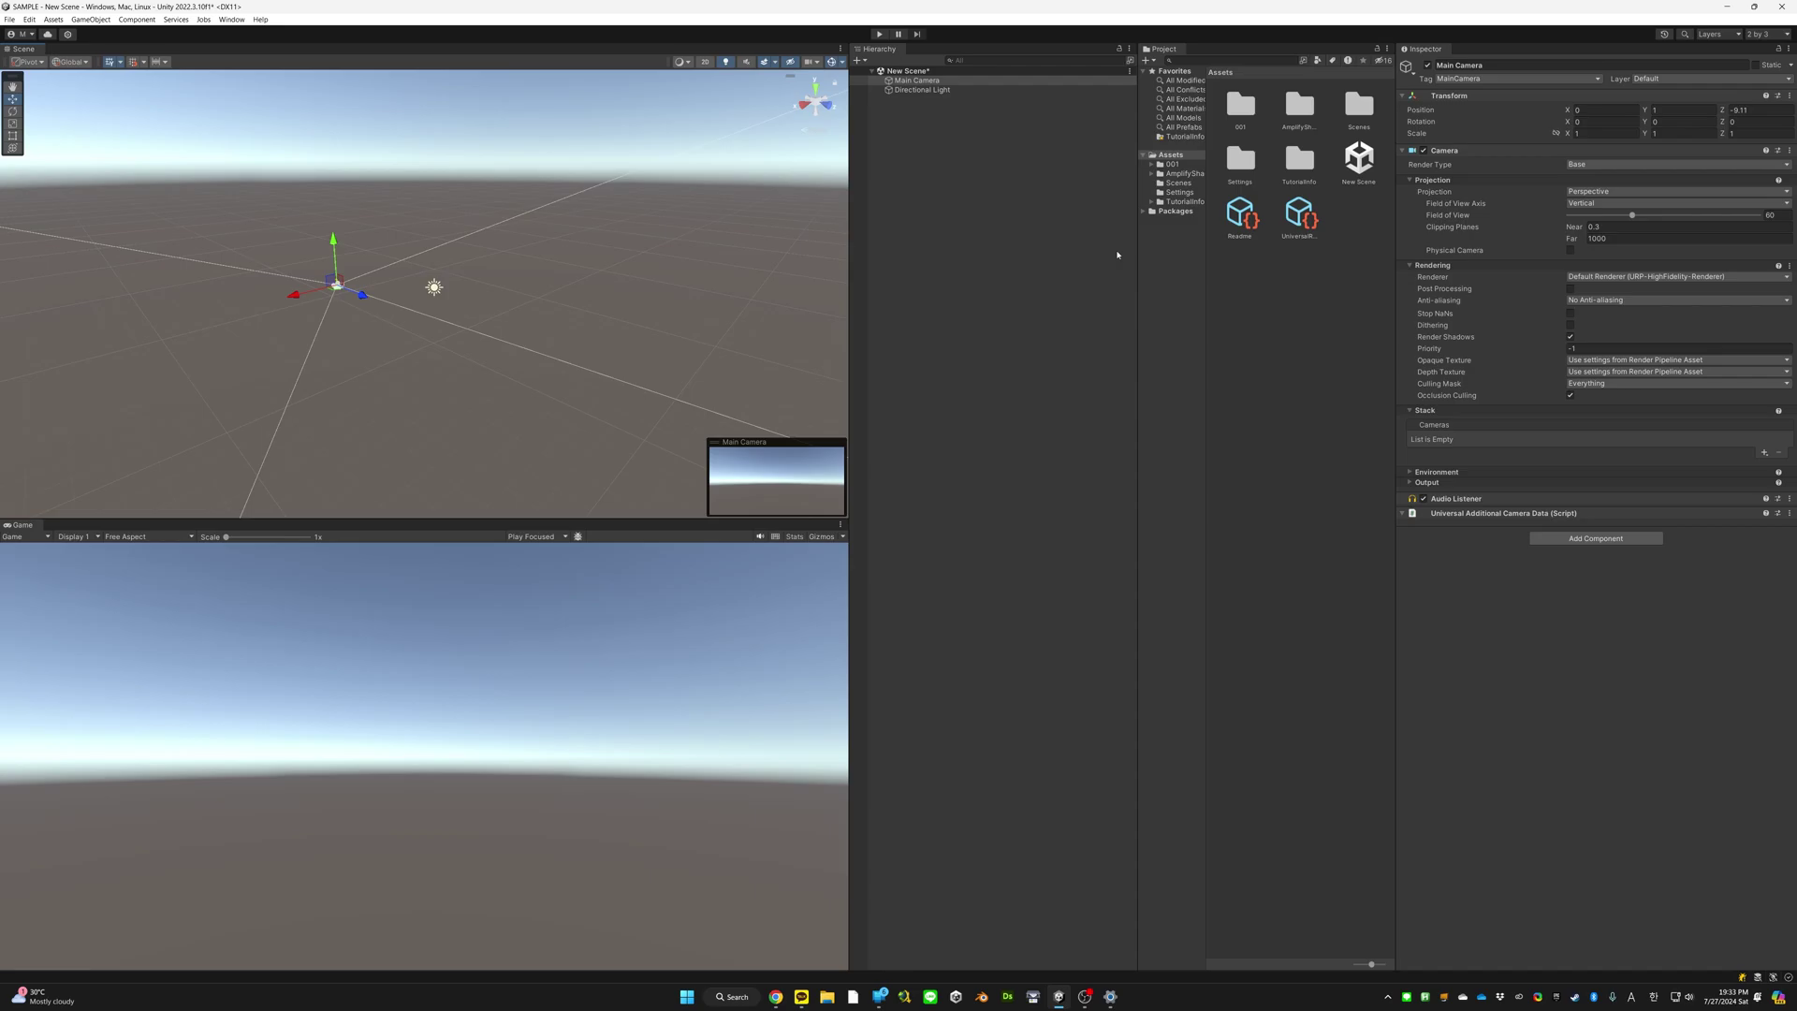
# Widen the Project panel and set it to One Column Layout
pyautogui.moveTo(1138, 253); pyautogui.dragTo(1201, 260)
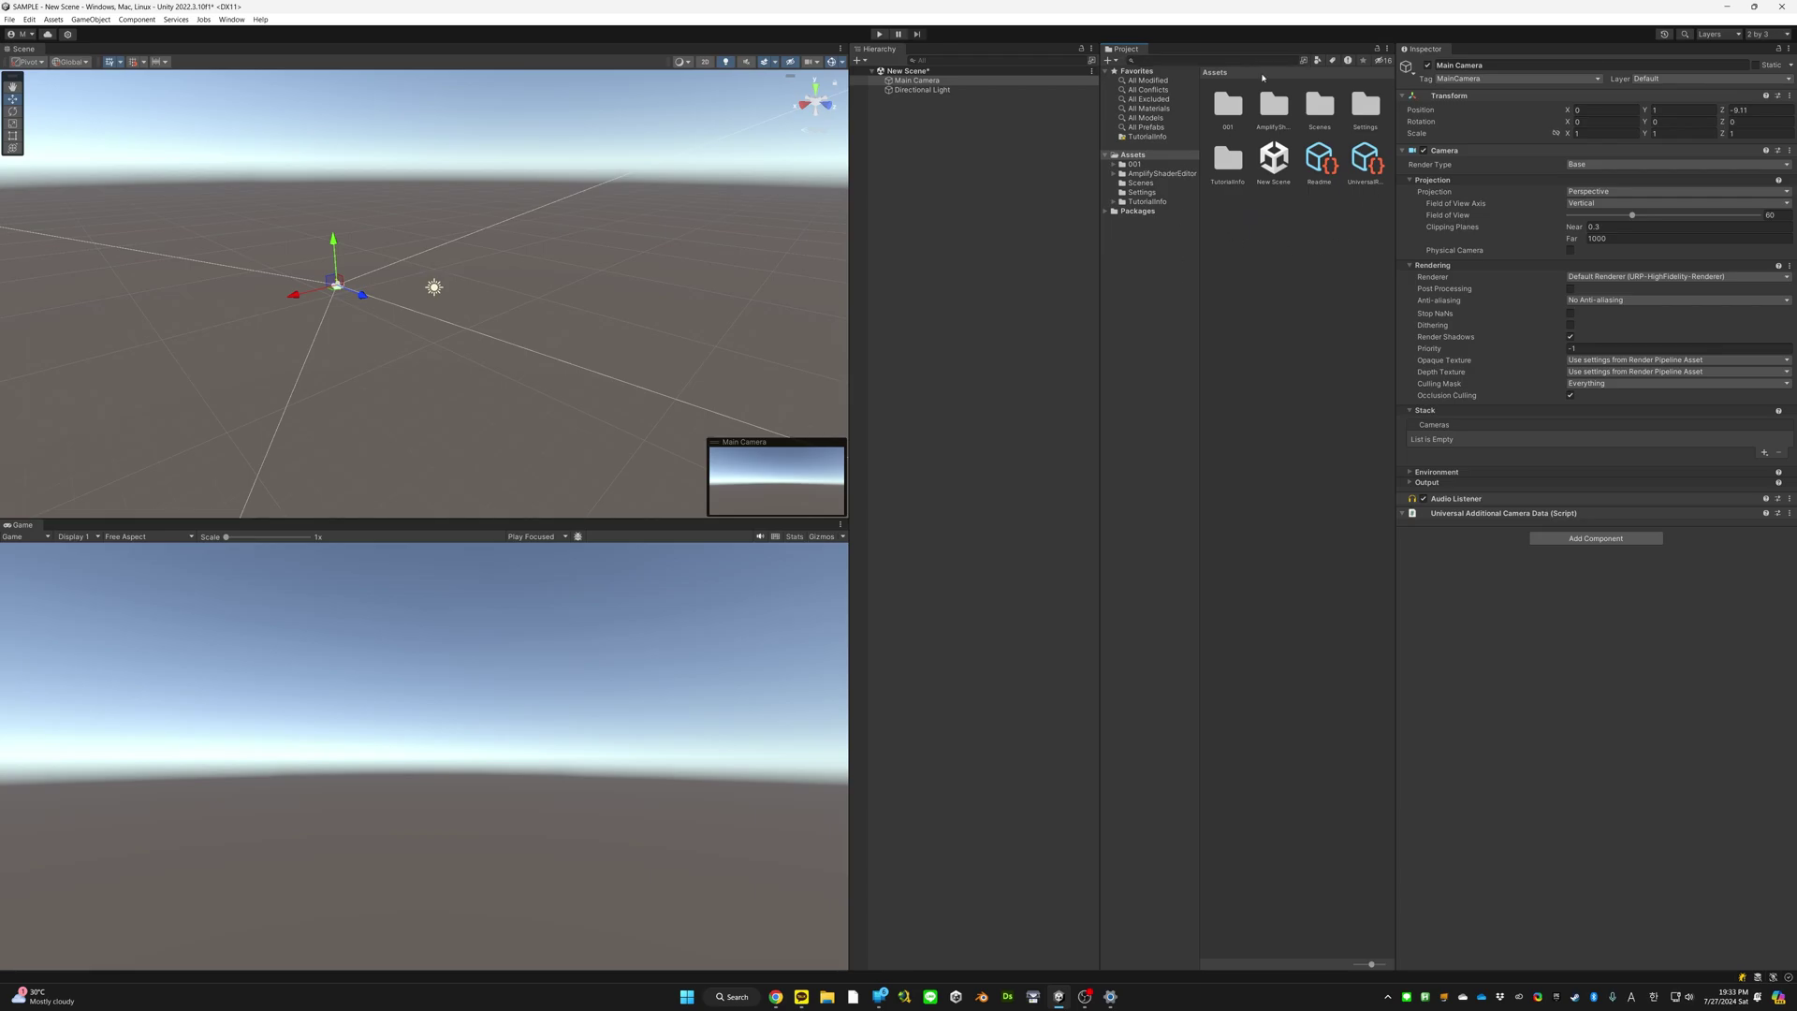
pyautogui.click(1387, 48)
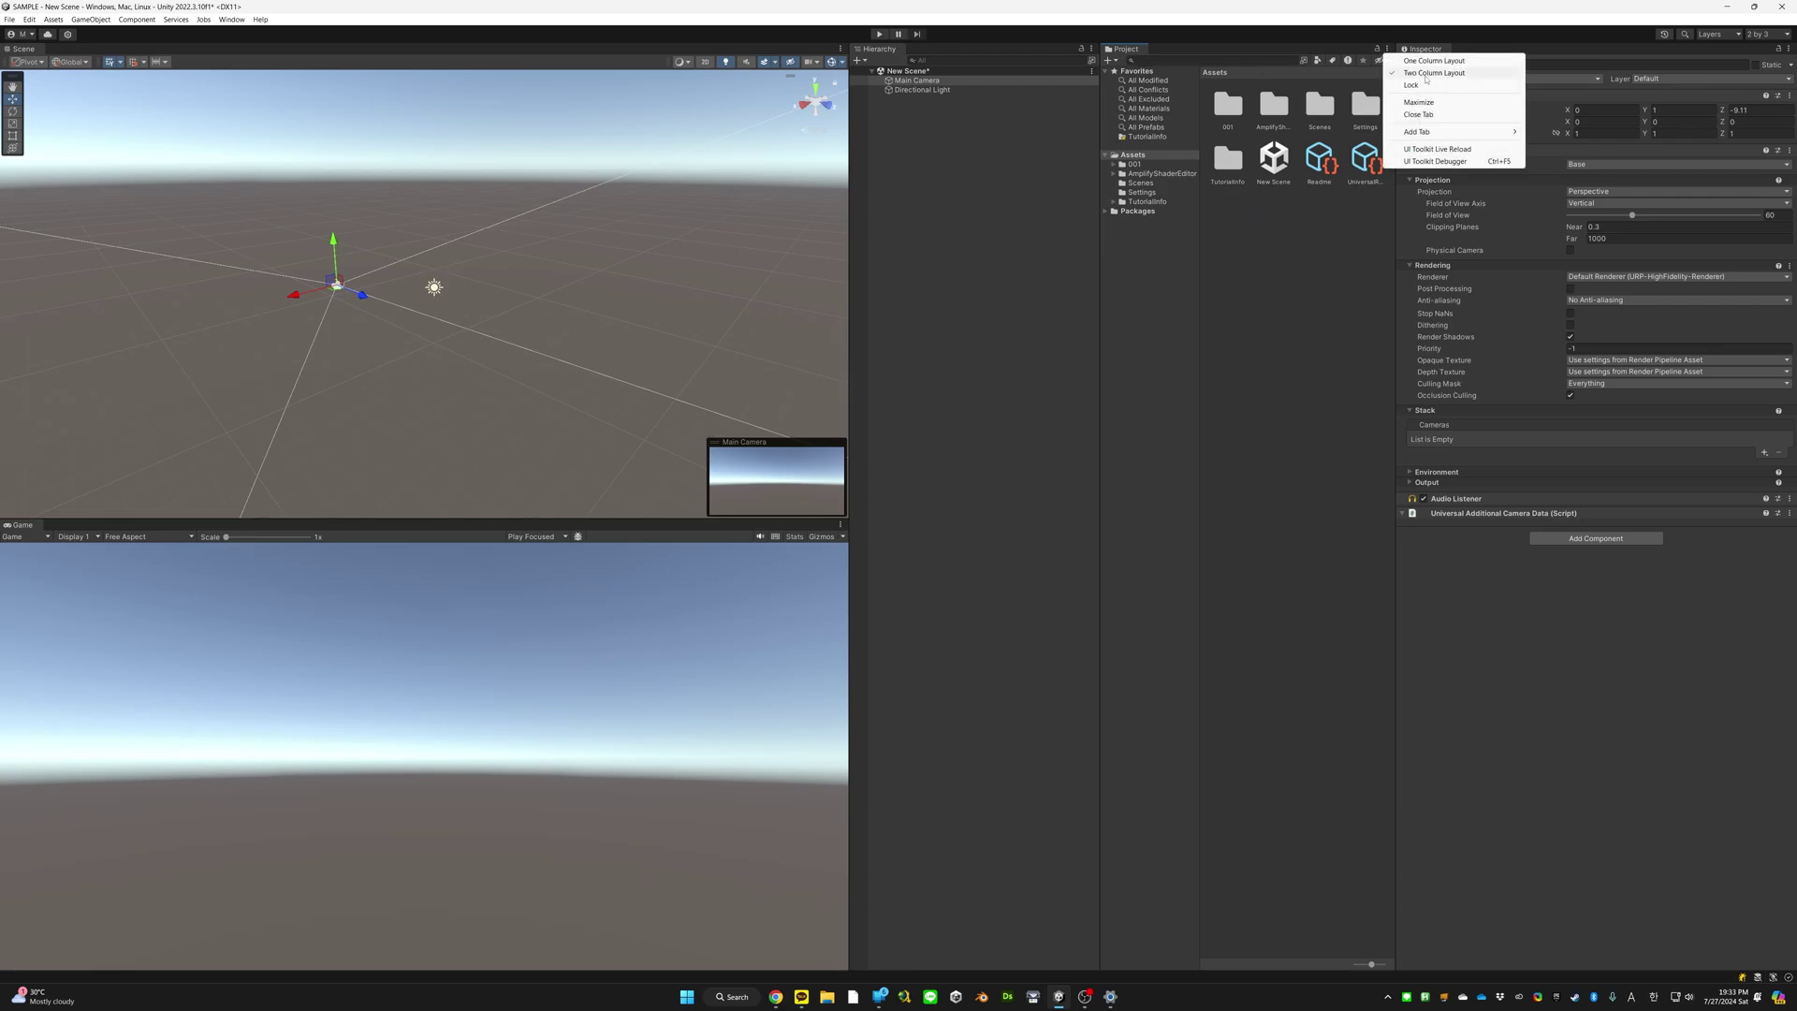
pyautogui.click(1427, 61)
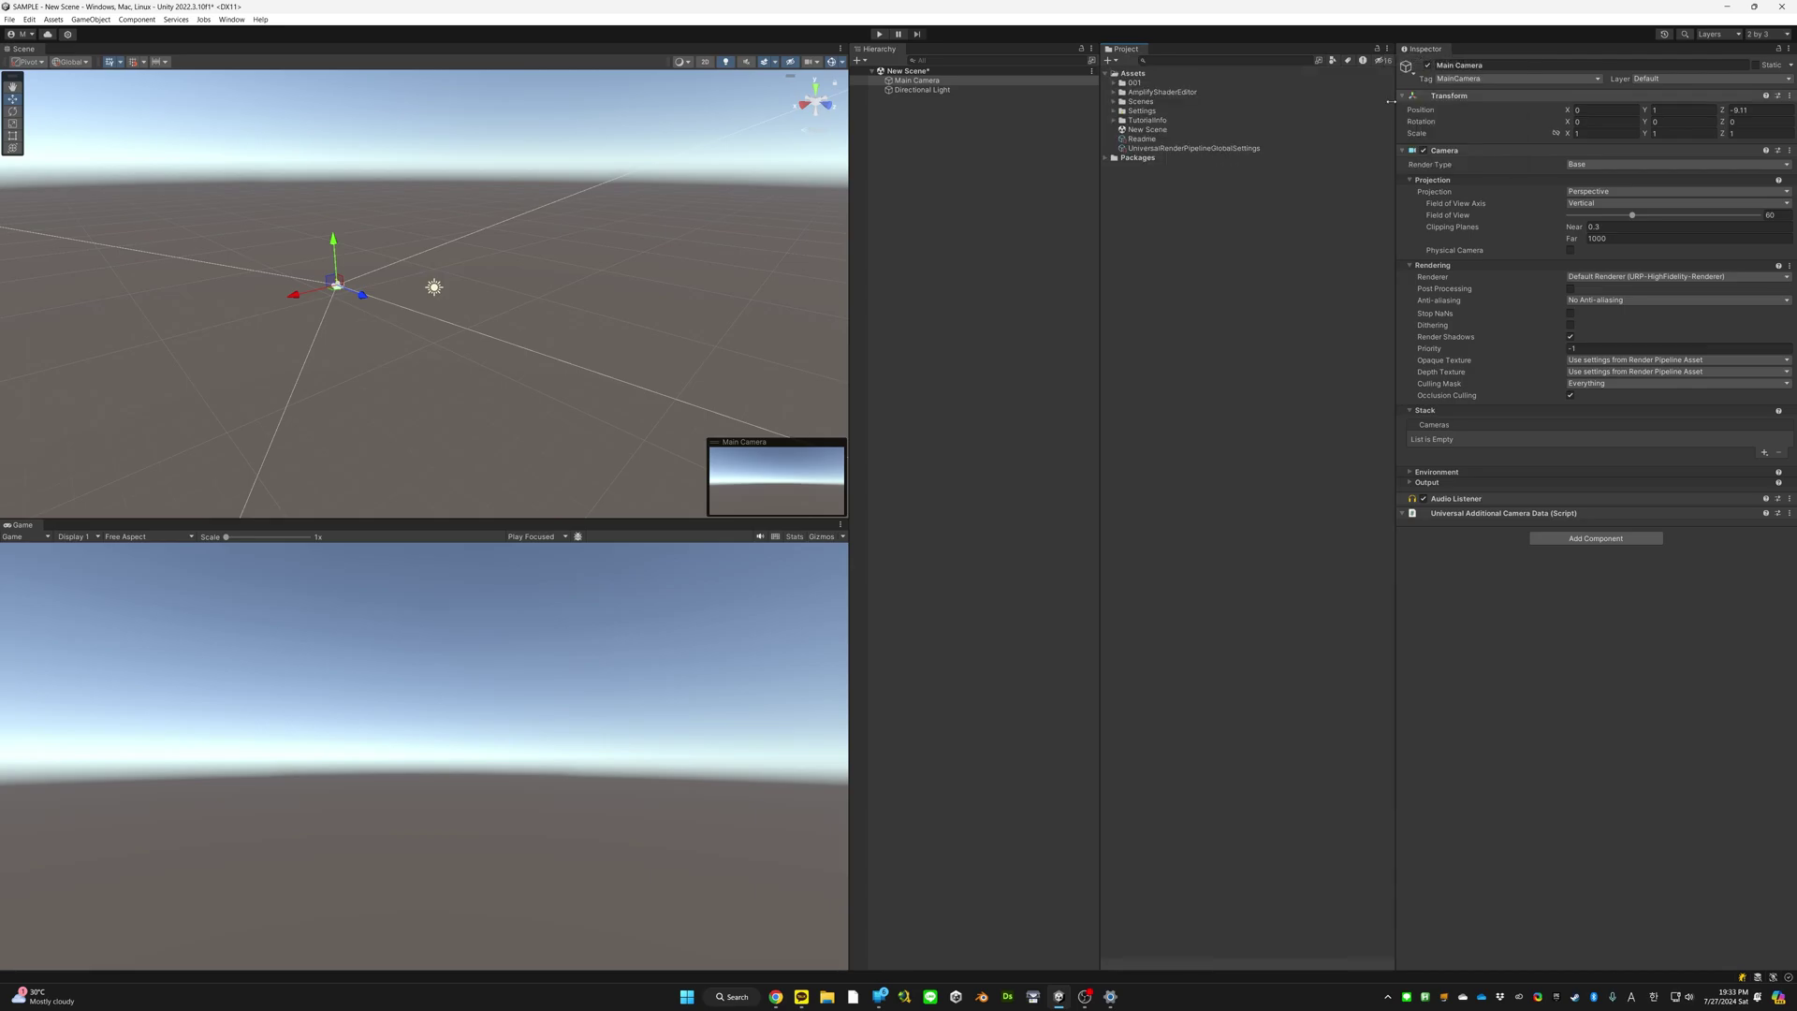
# Examine the assets in the Texture subfolder of folder 001, then collapse both folders
pyautogui.click(1113, 83)
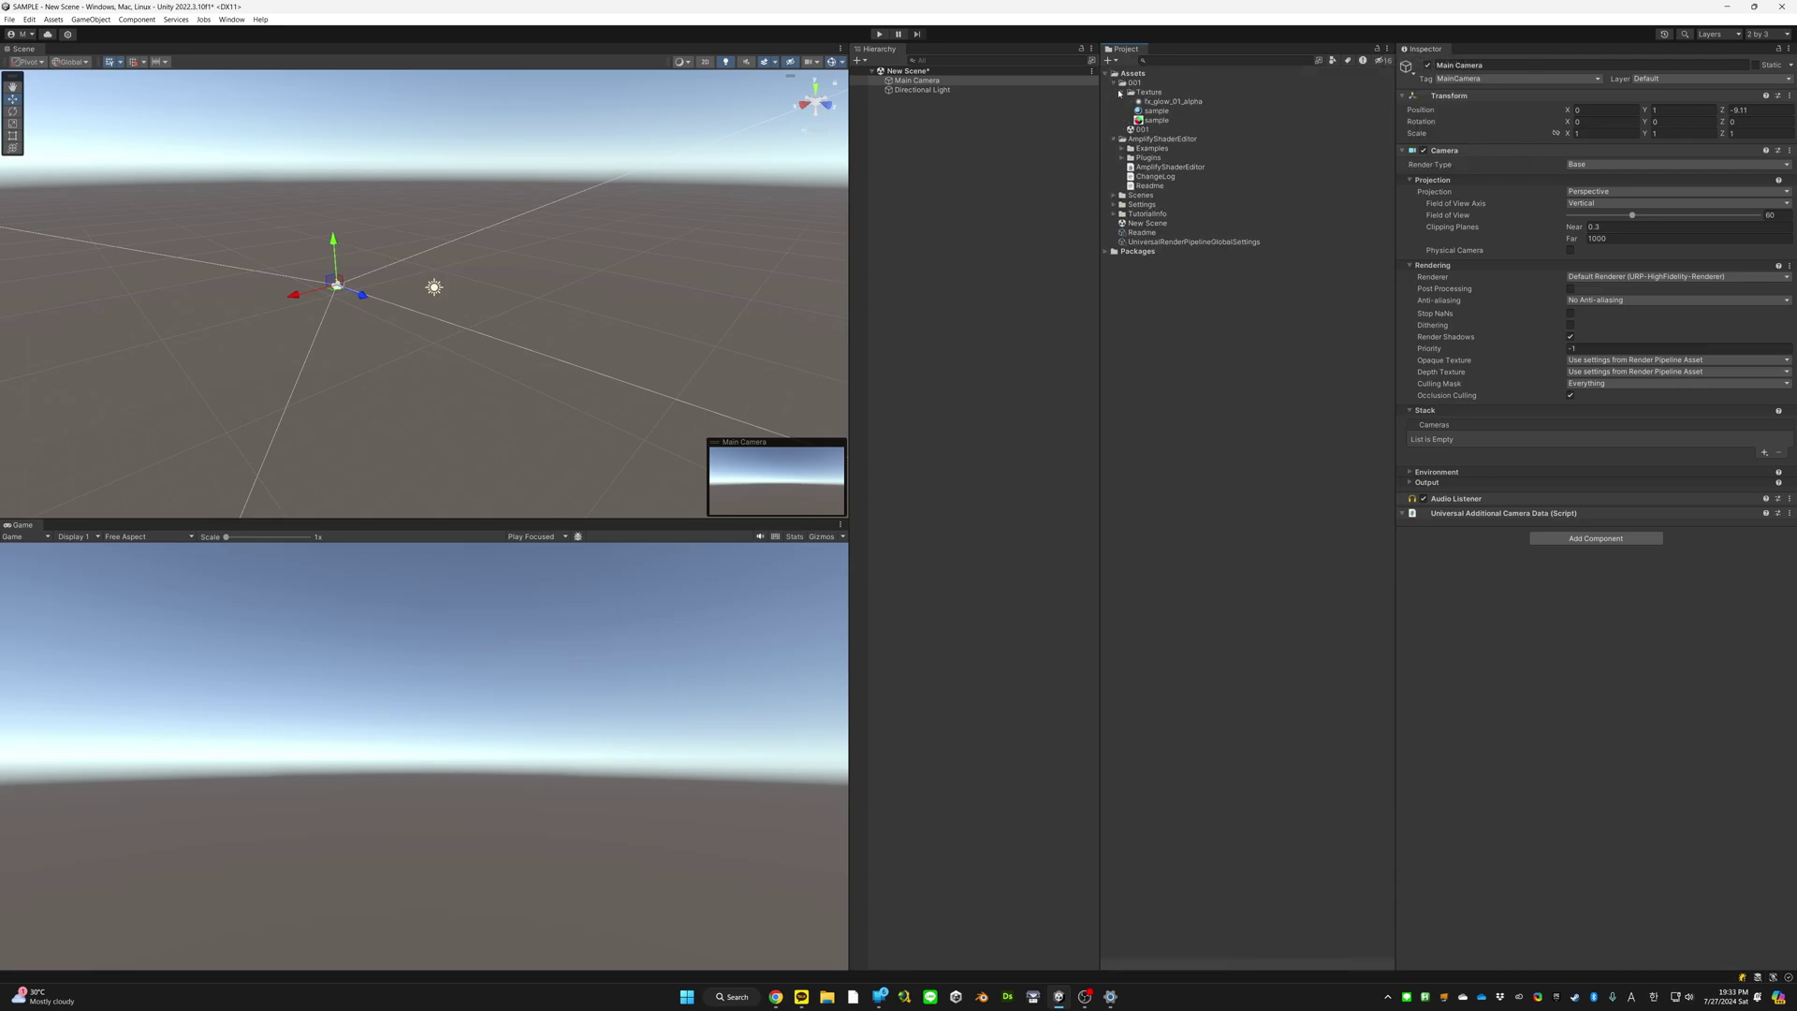
pyautogui.click(1160, 102)
pyautogui.click(1157, 111)
pyautogui.click(1157, 121)
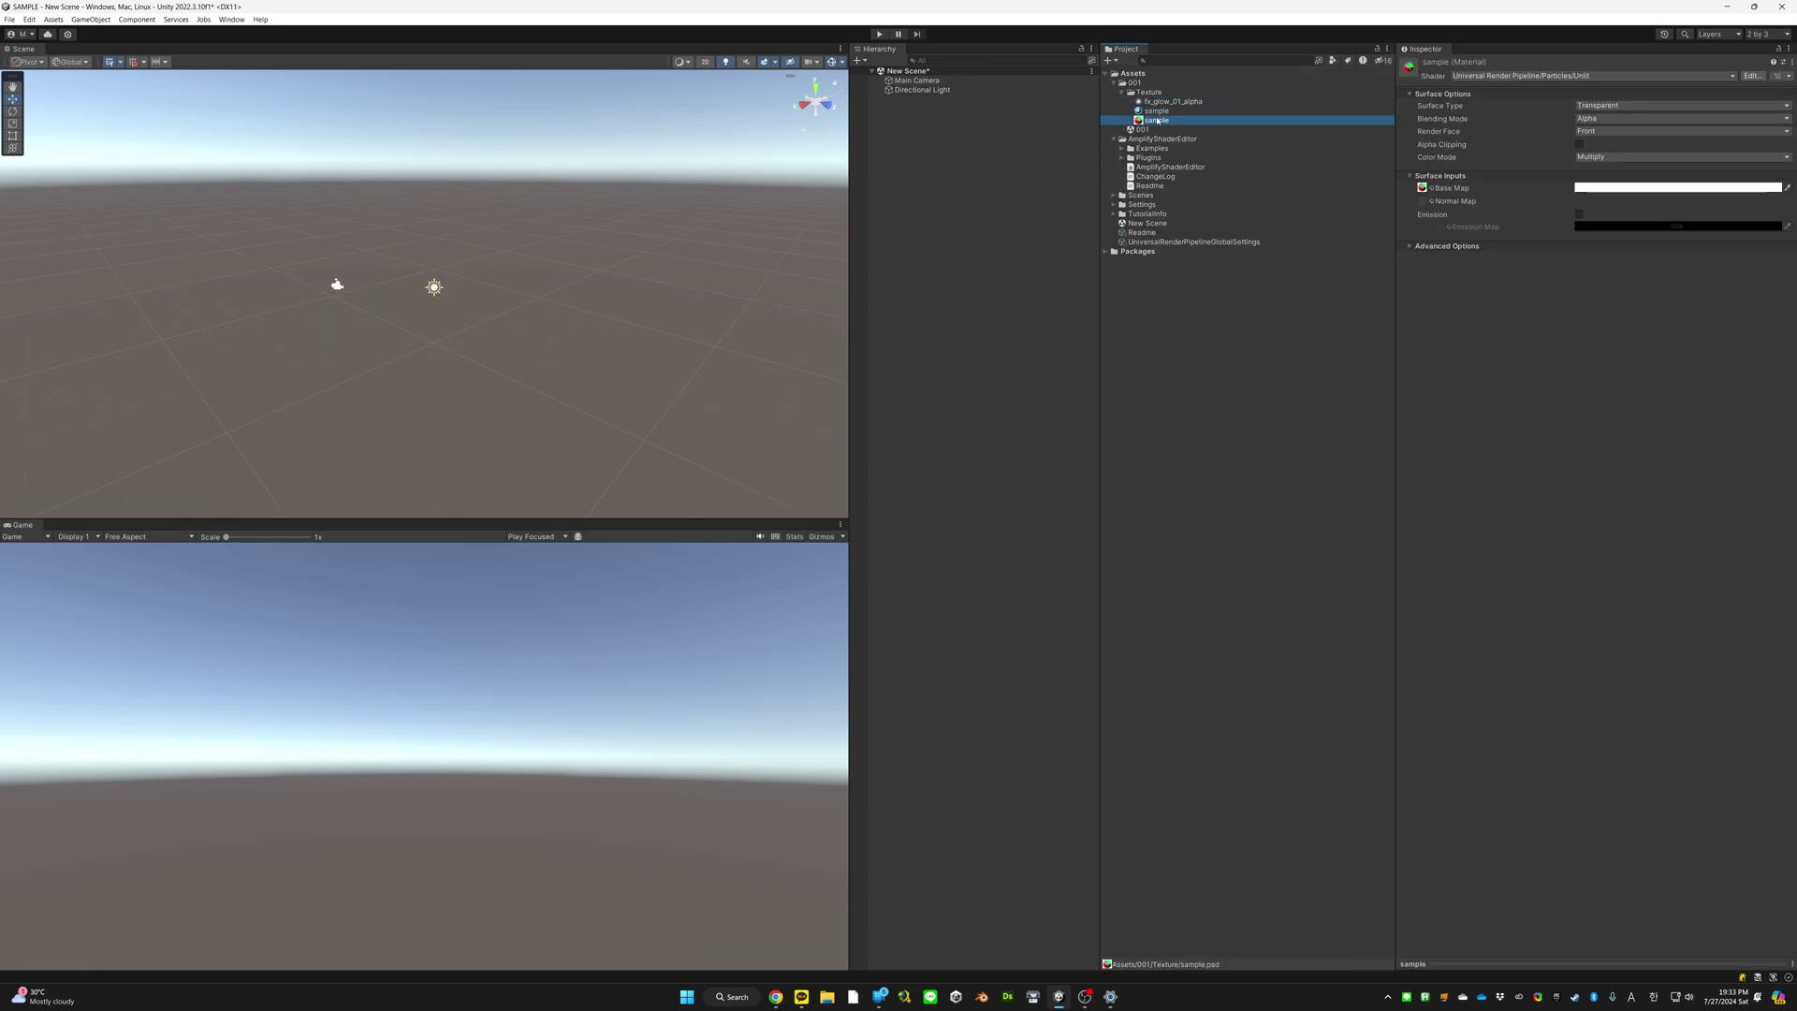
pyautogui.click(1155, 112)
pyautogui.click(1150, 102)
pyautogui.click(1141, 93)
pyautogui.click(1122, 92)
pyautogui.click(1114, 82)
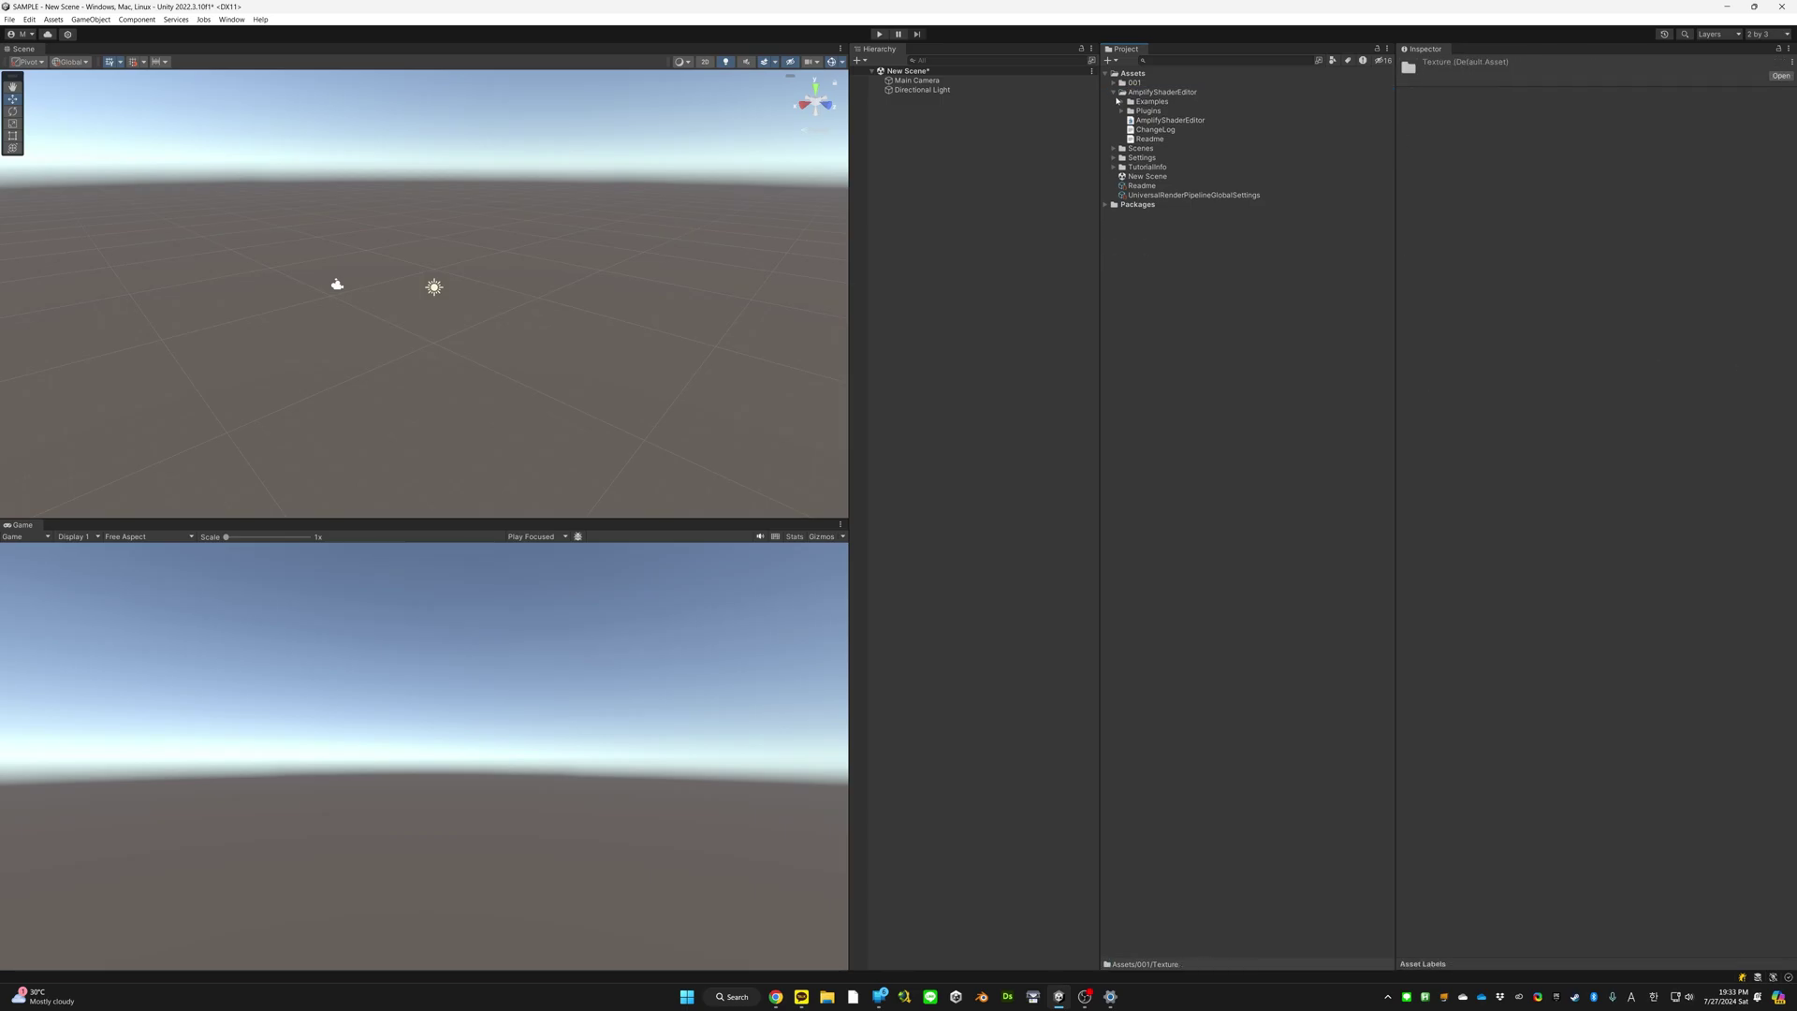
# Set the Project panel to Two Column Layout and widen both the panel and its folder tree
pyautogui.click(1386, 49)
pyautogui.click(1427, 73)
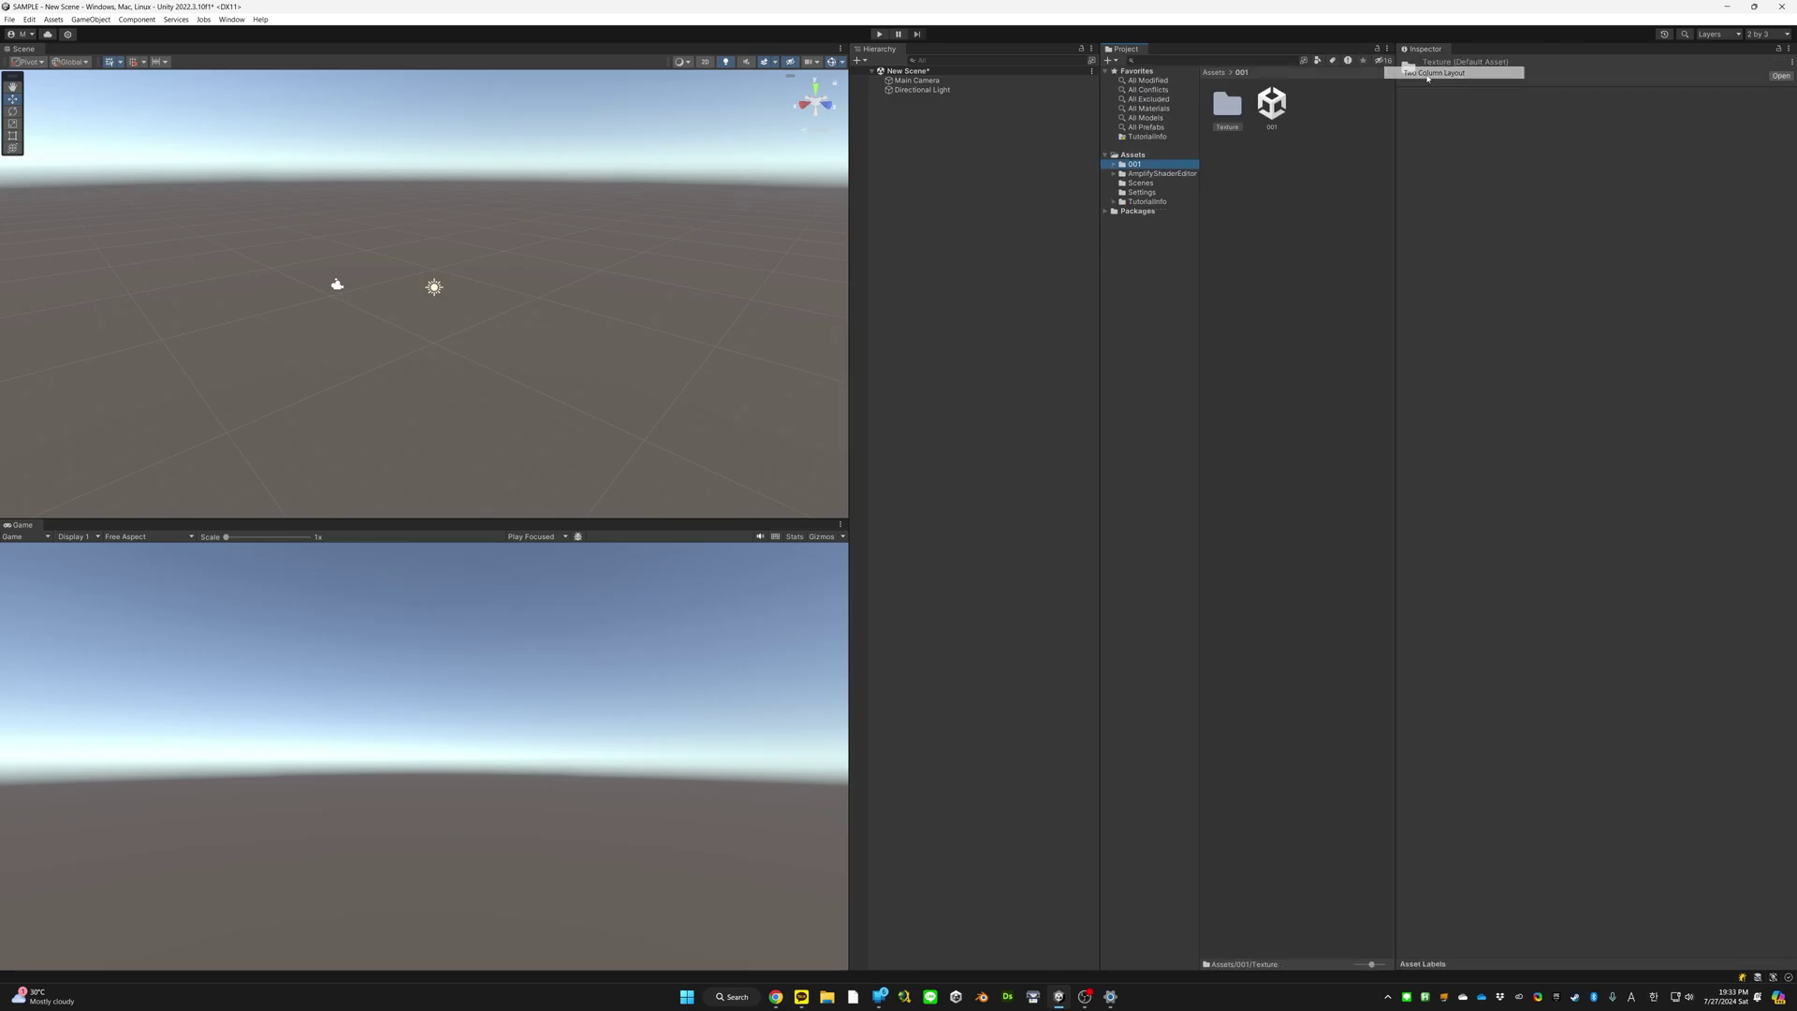
pyautogui.moveTo(1405, 129); pyautogui.dragTo(1455, 129)
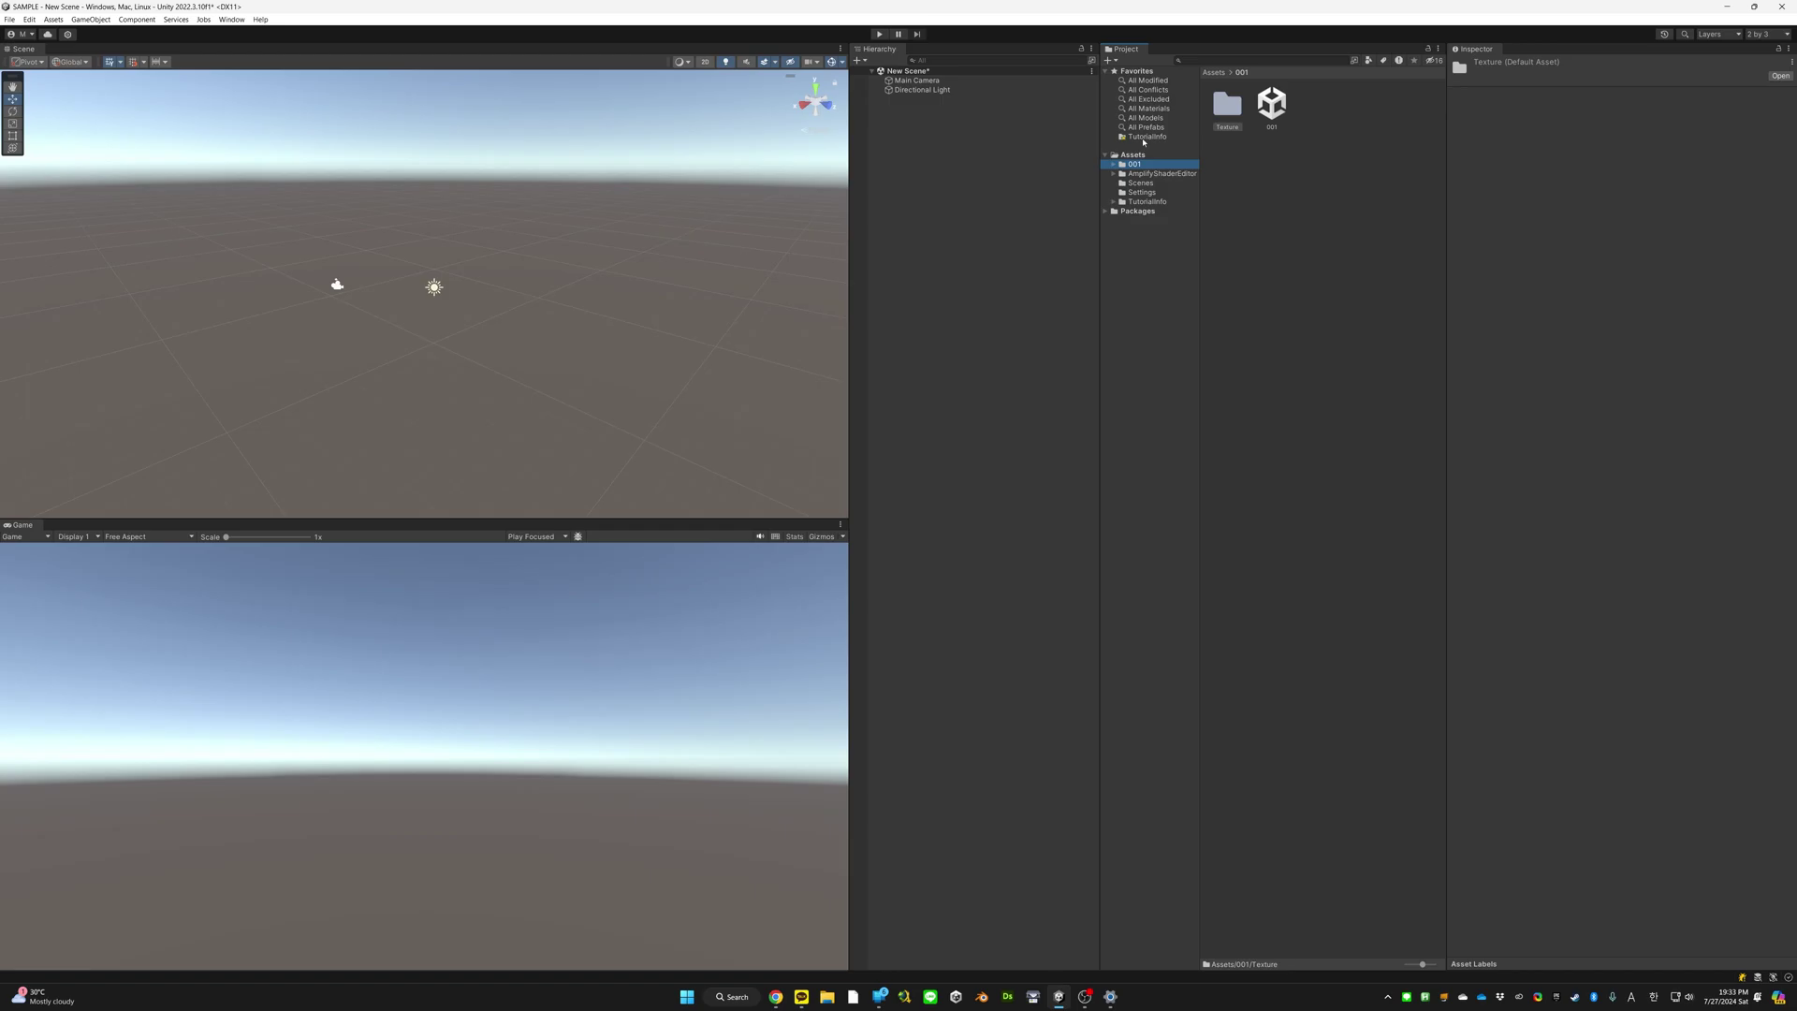
pyautogui.moveTo(1097, 128); pyautogui.dragTo(1014, 127)
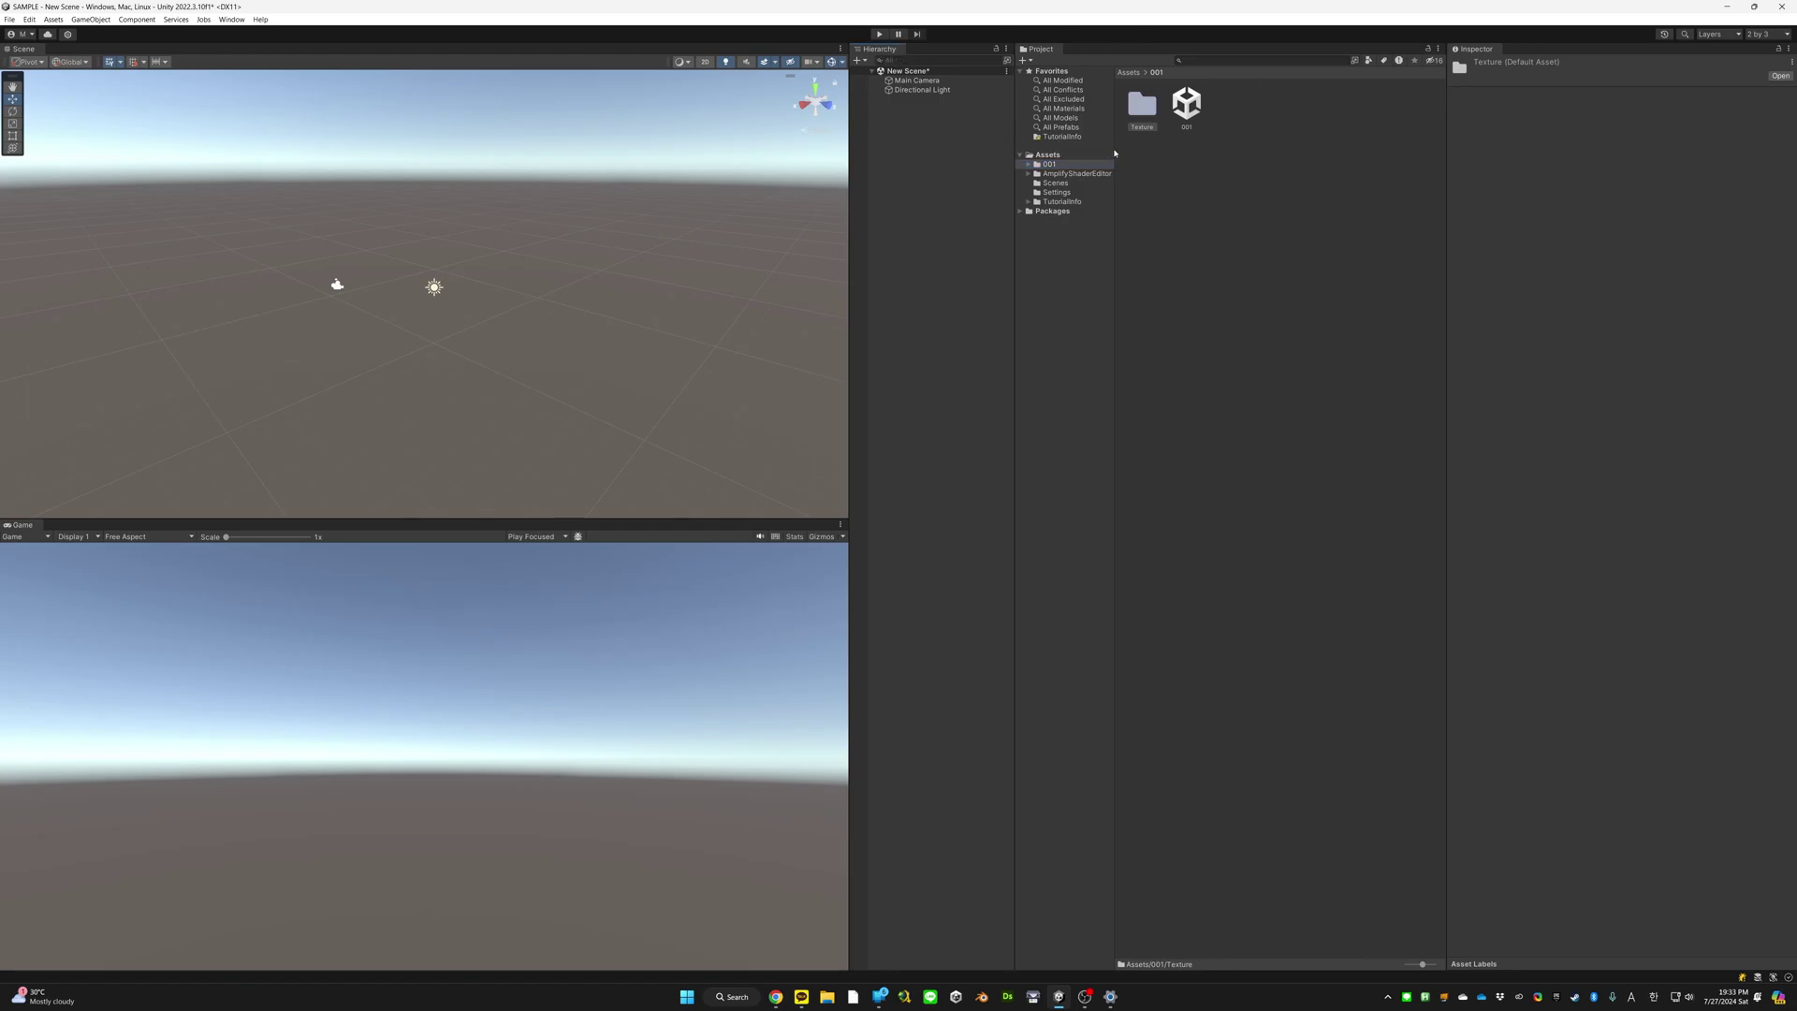
pyautogui.moveTo(1117, 148); pyautogui.dragTo(1172, 147)
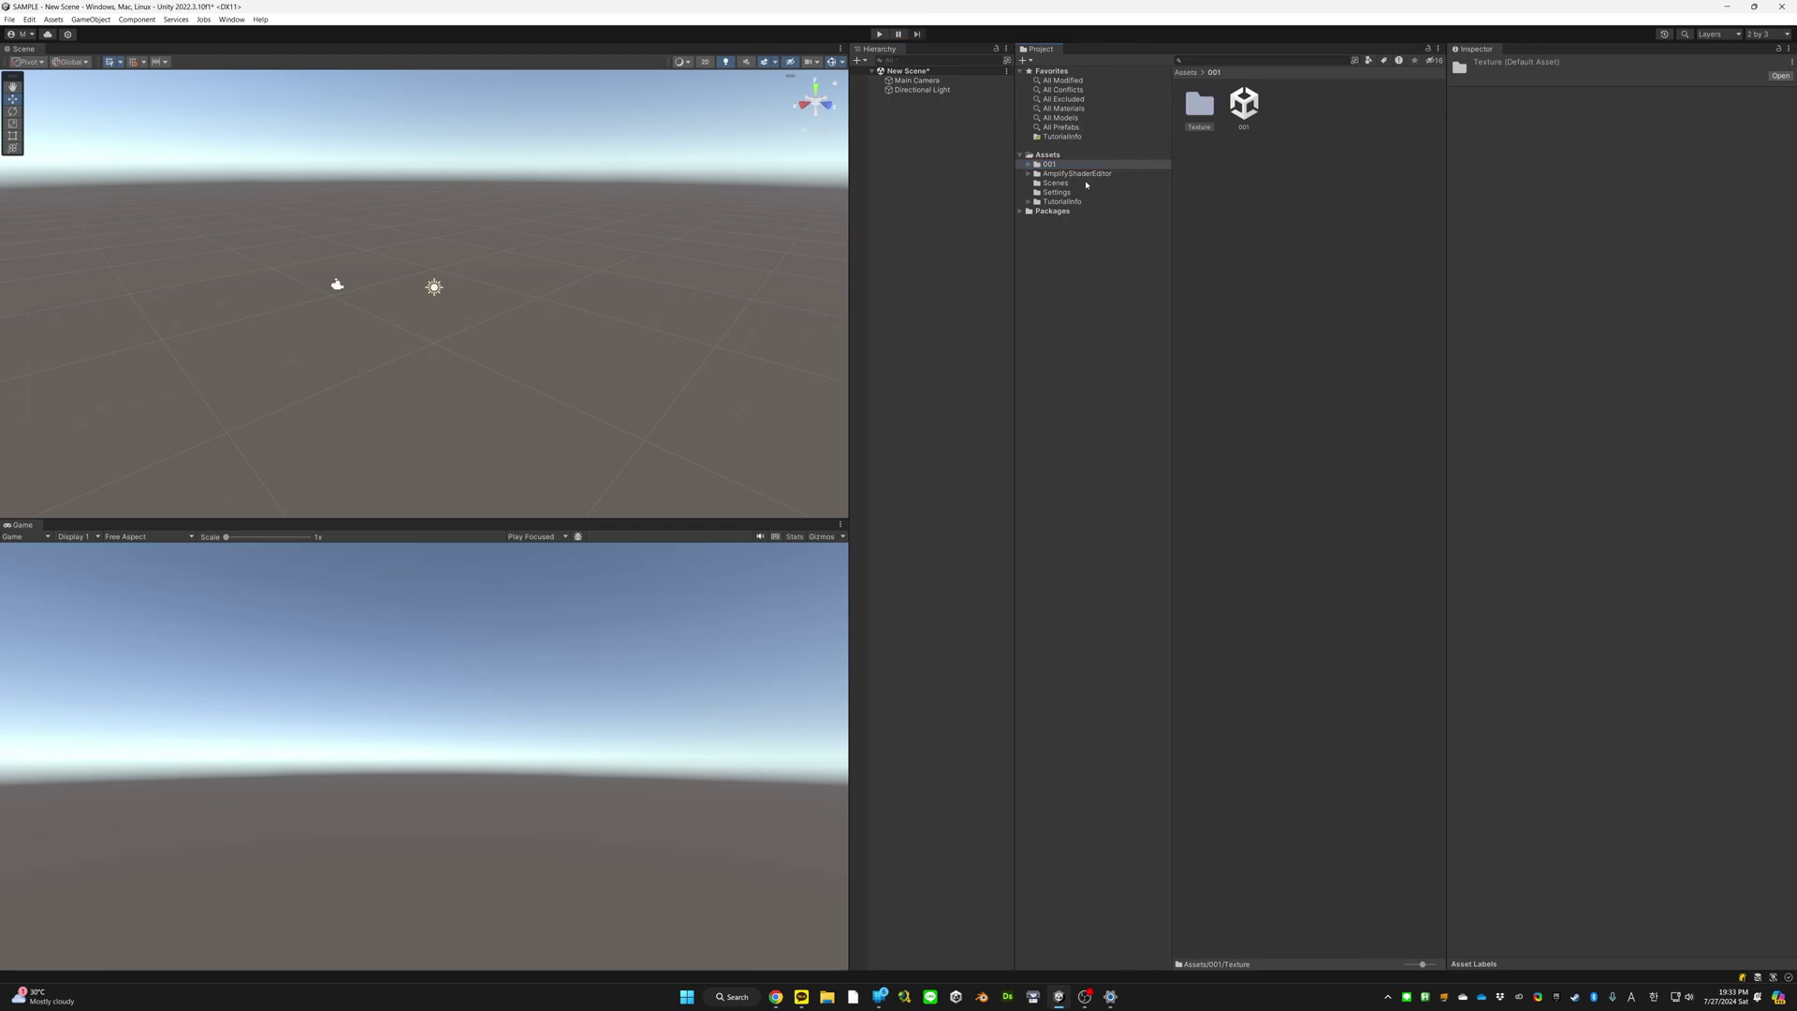
# Expand the 001 and AmplifyShaderEditor folders and browse the contents of their Texture and Examples subfolders
pyautogui.click(1028, 165)
pyautogui.click(1029, 184)
pyautogui.click(1062, 192)
pyautogui.click(1068, 182)
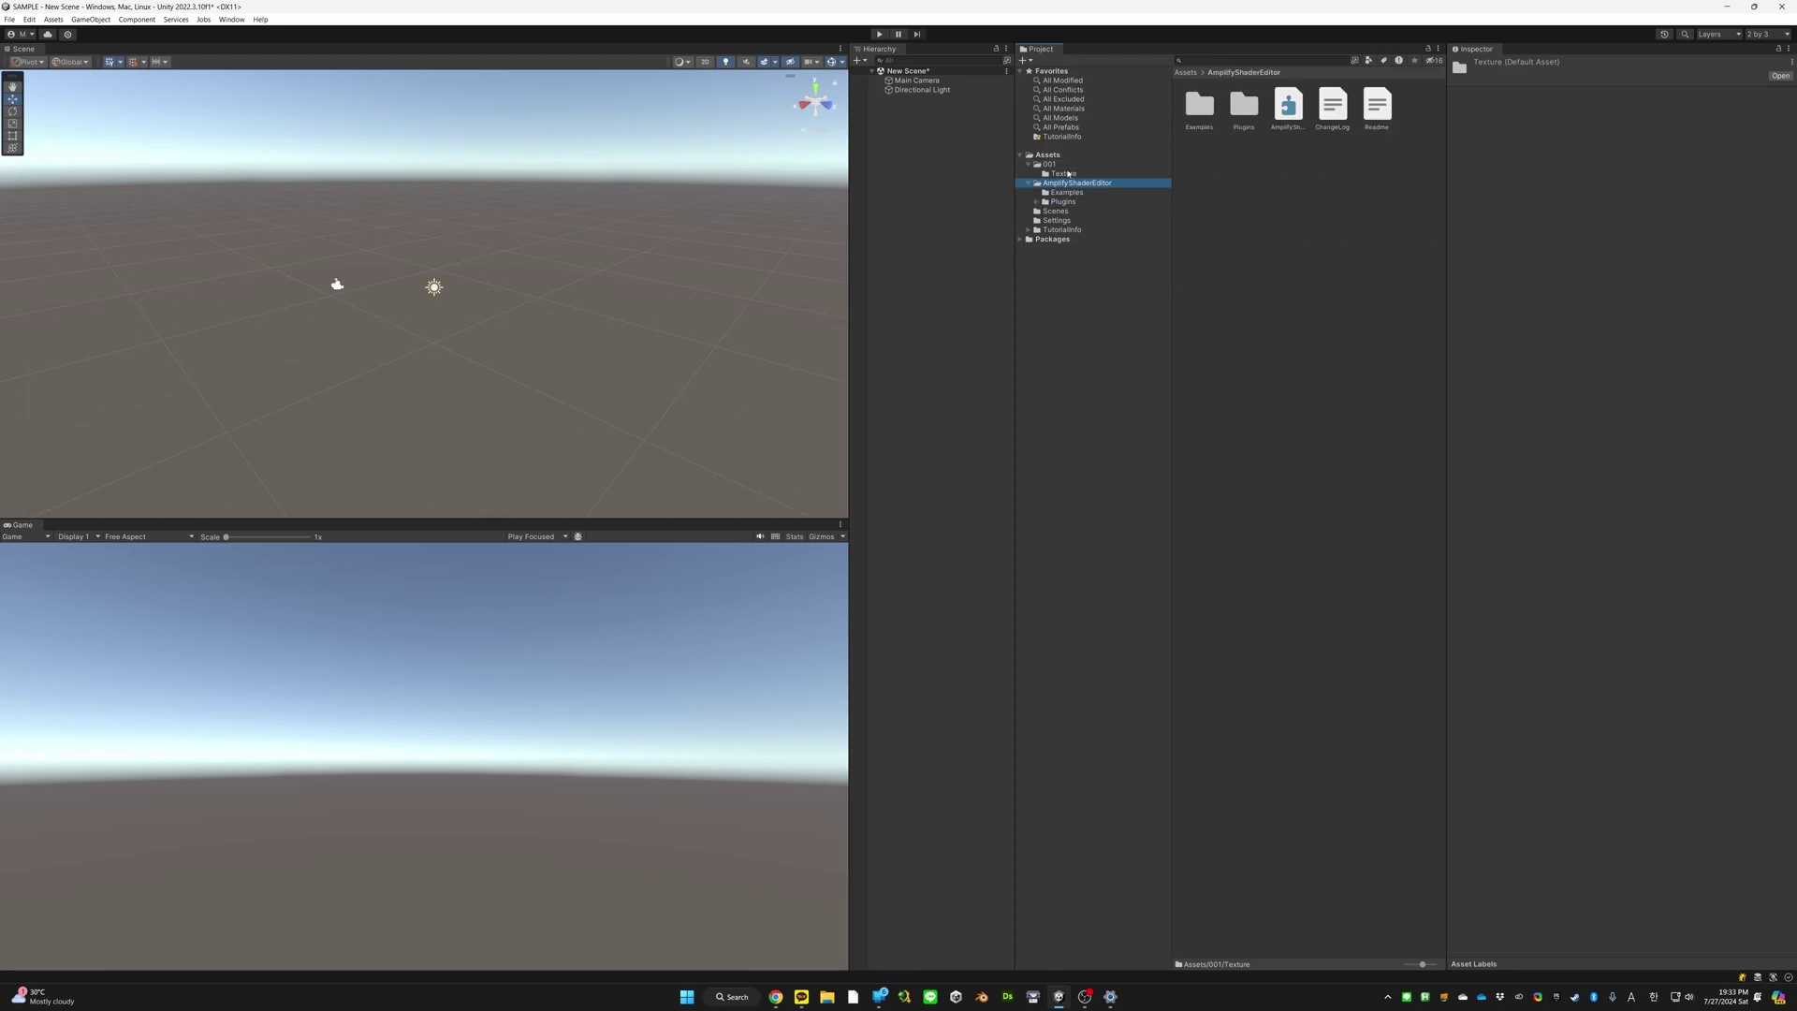
pyautogui.click(1067, 174)
pyautogui.click(1064, 194)
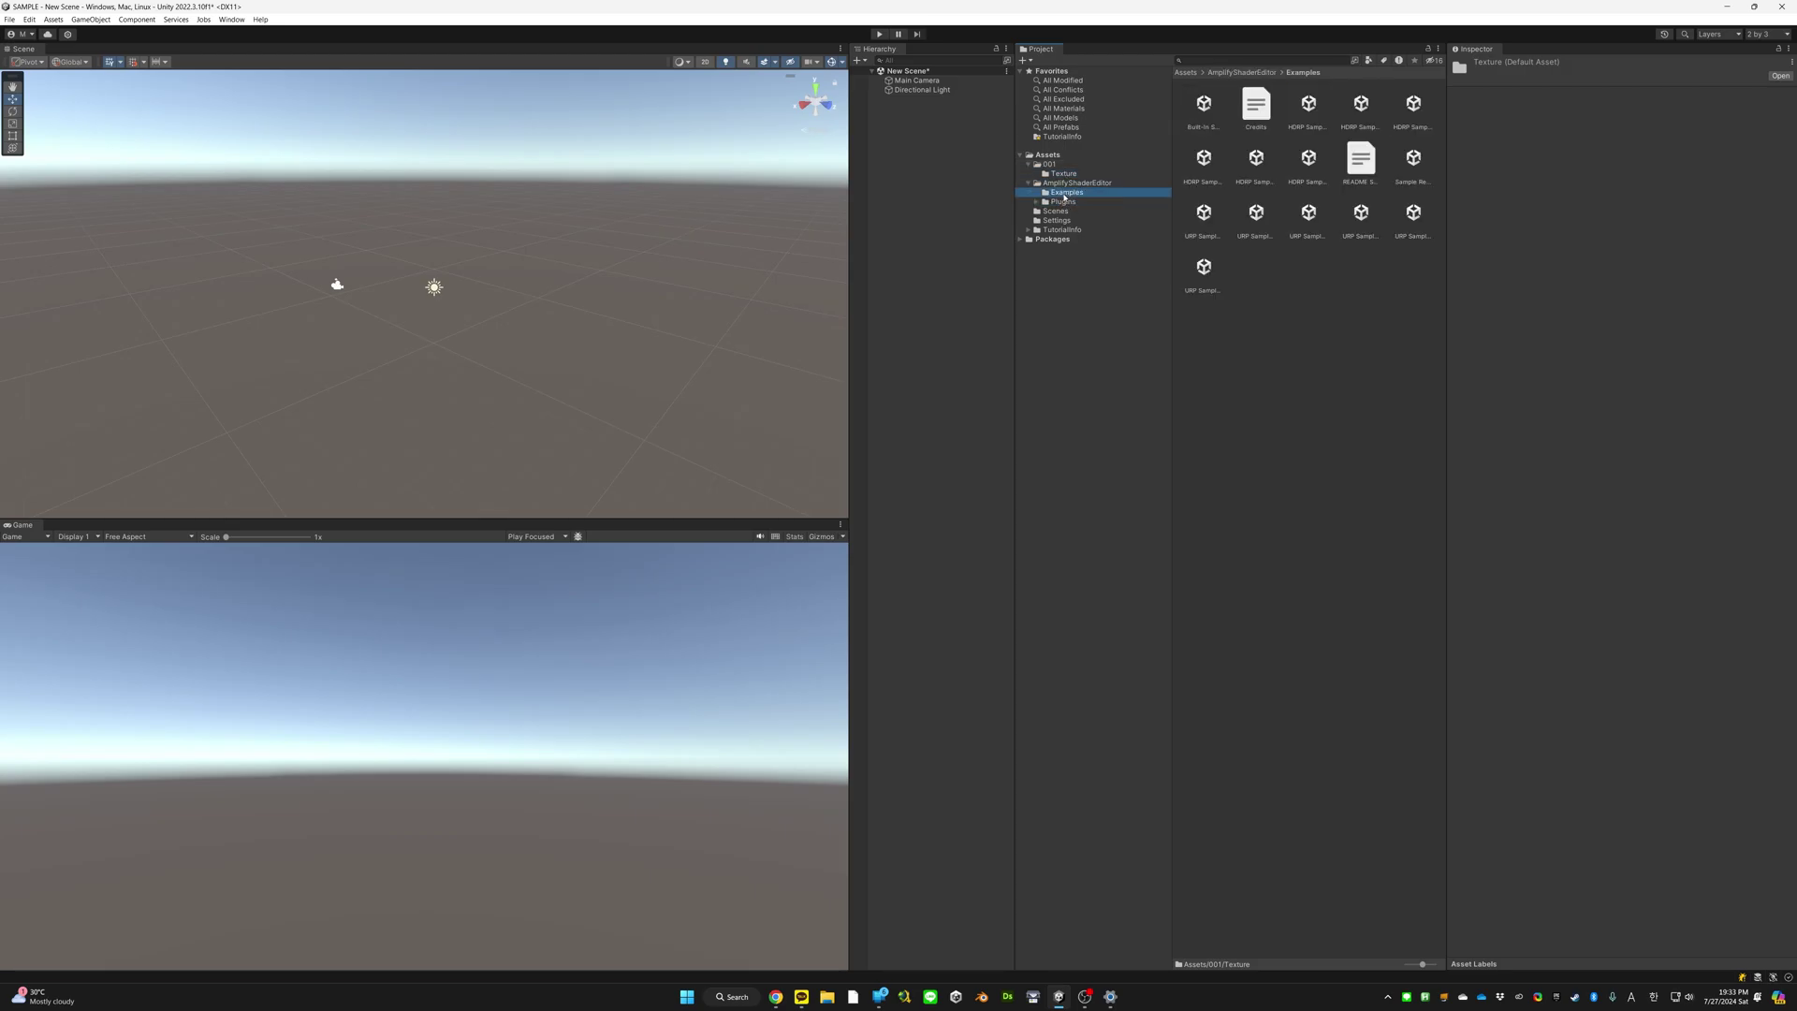
# Return the Project panel to One Column Layout and narrow it, giving the Hierarchy and Inspector more width
pyautogui.click(1439, 49)
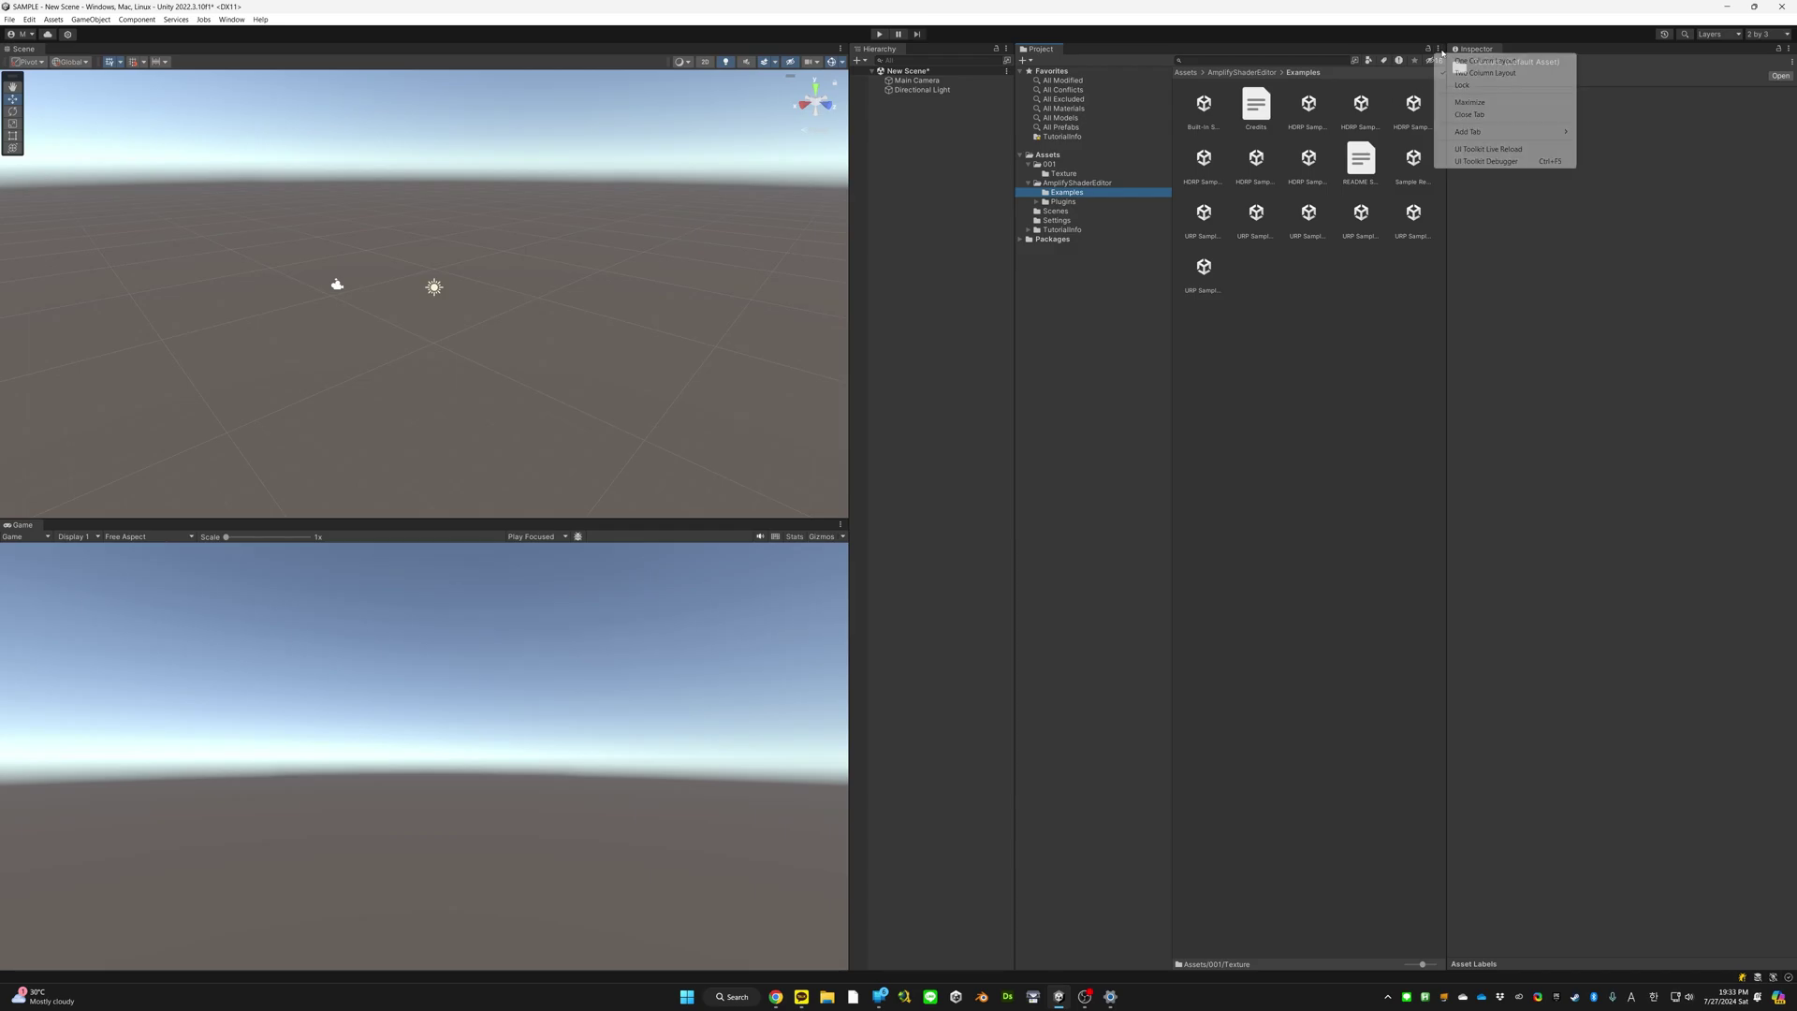
pyautogui.click(1477, 72)
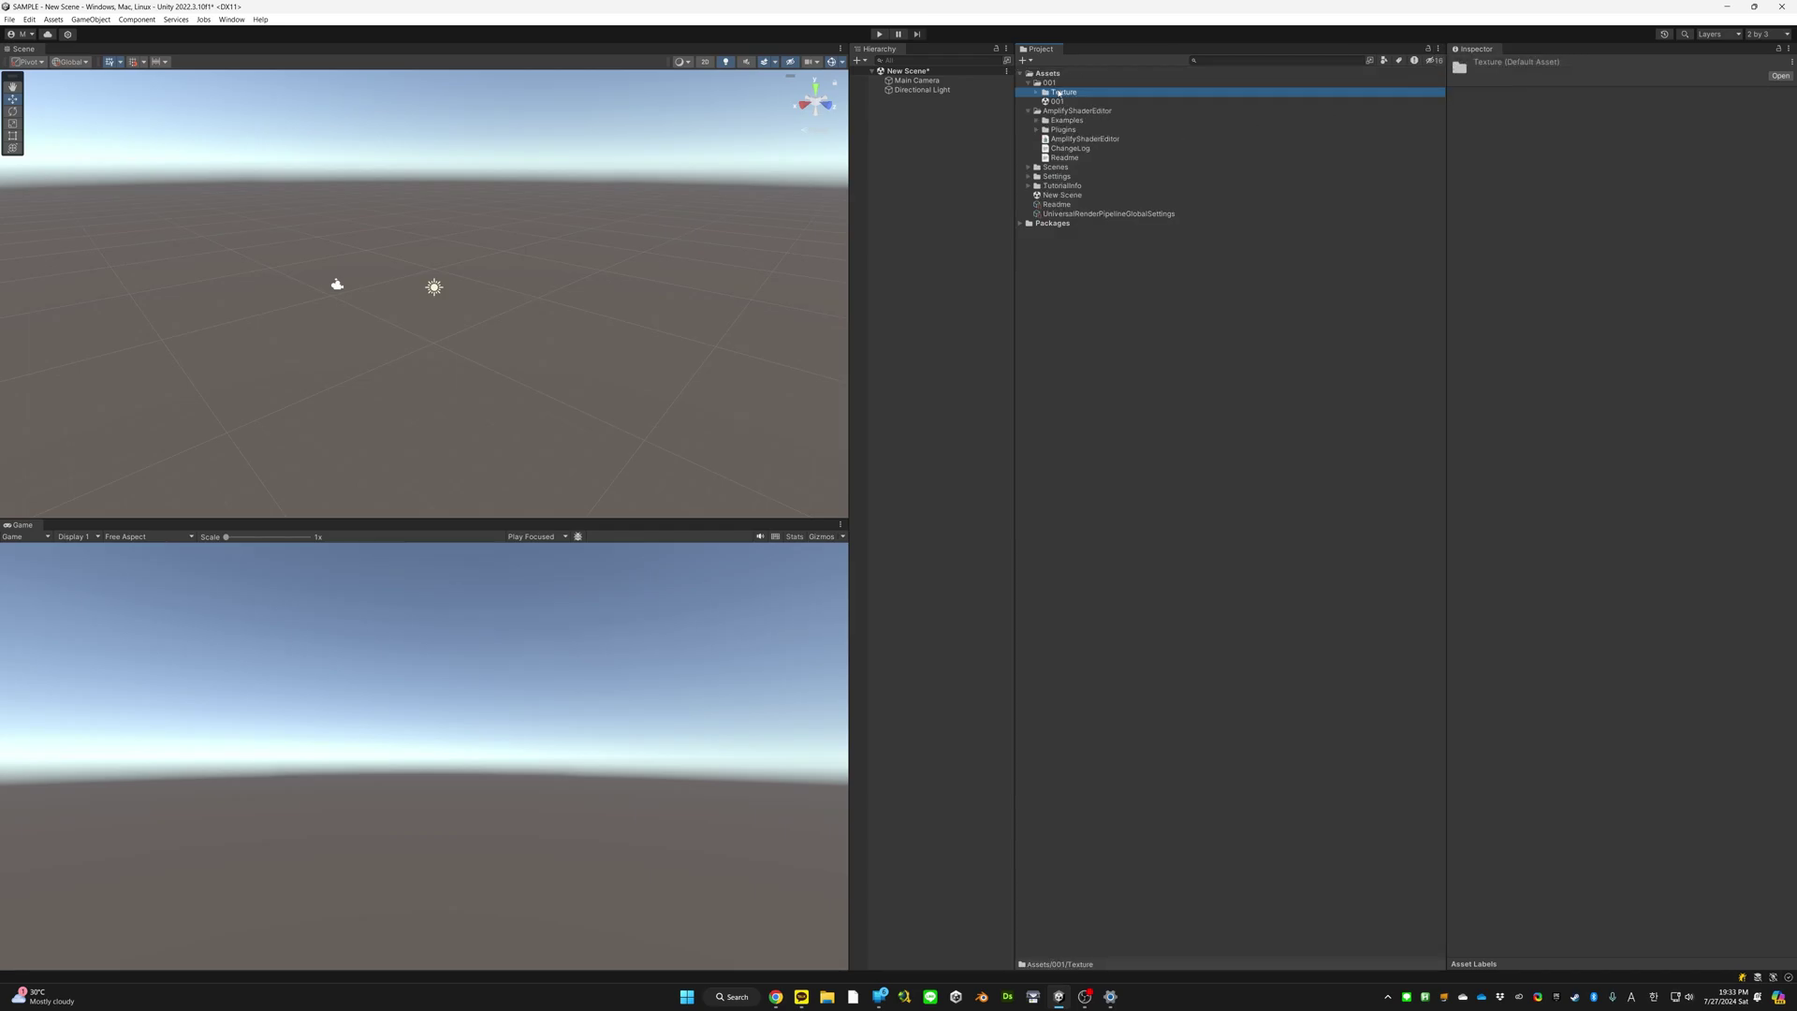
pyautogui.moveTo(1018, 141); pyautogui.dragTo(1094, 143)
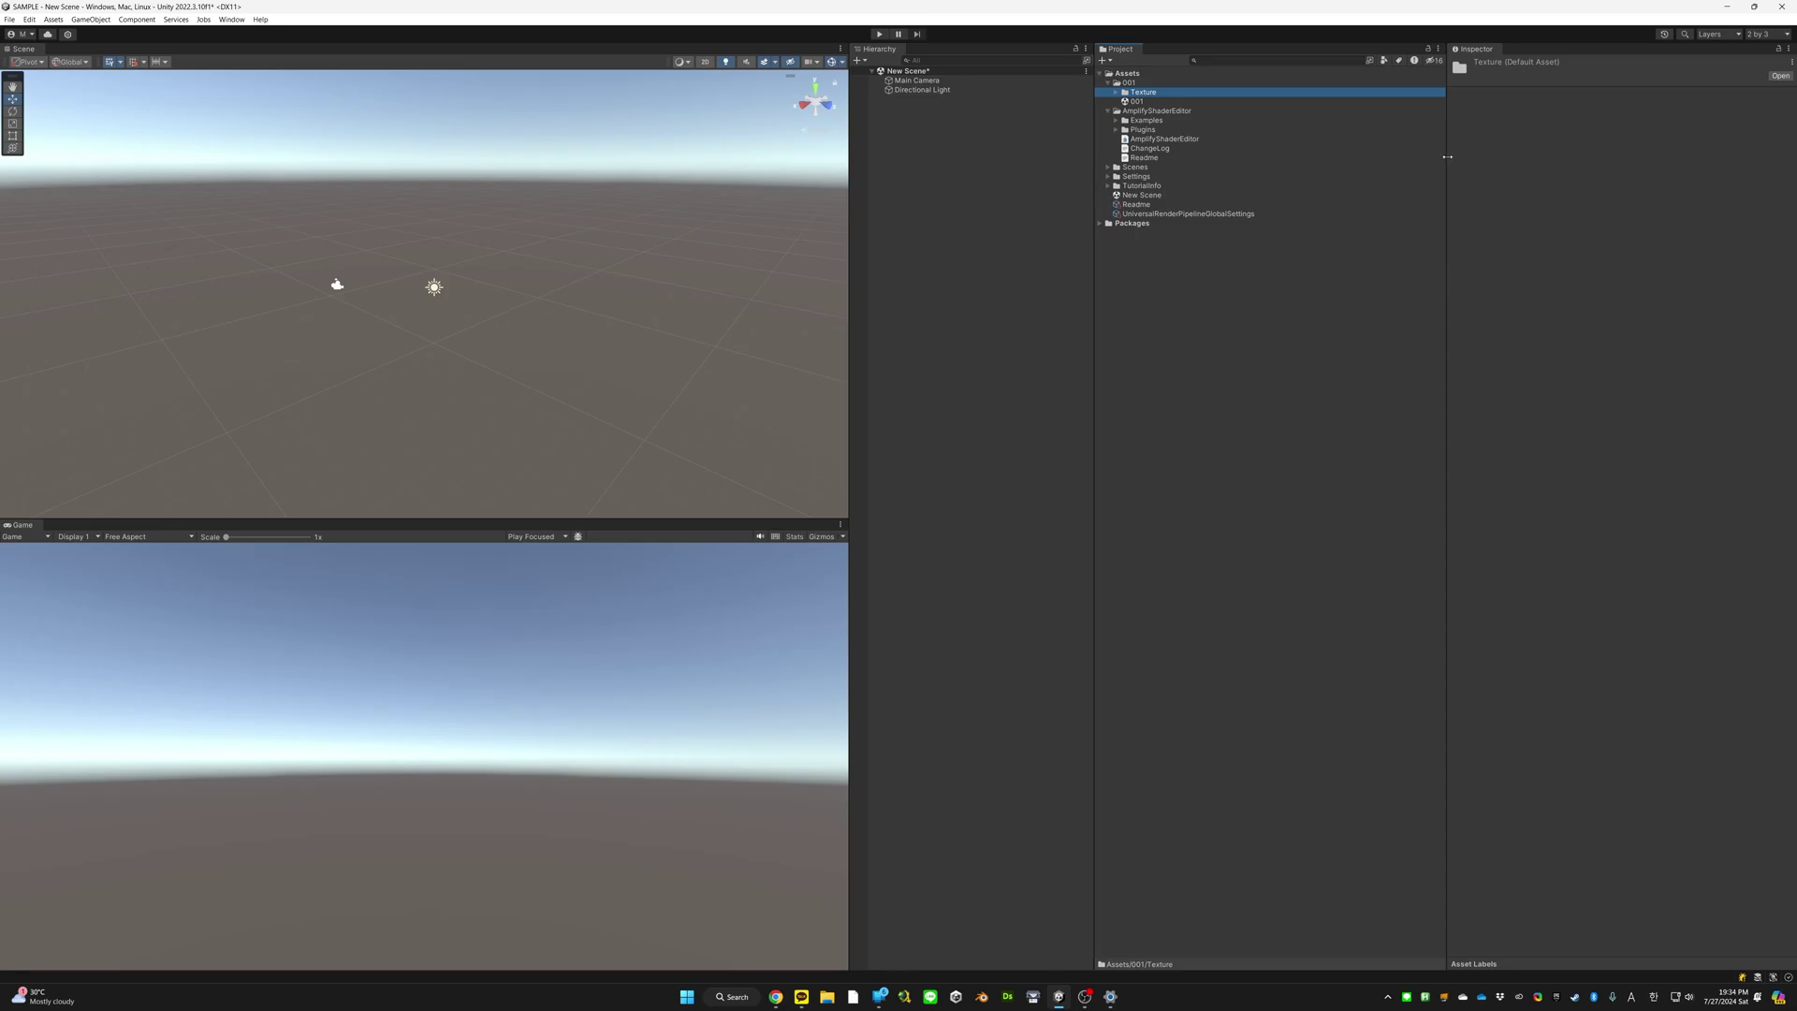
pyautogui.moveTo(1447, 156); pyautogui.dragTo(1338, 156)
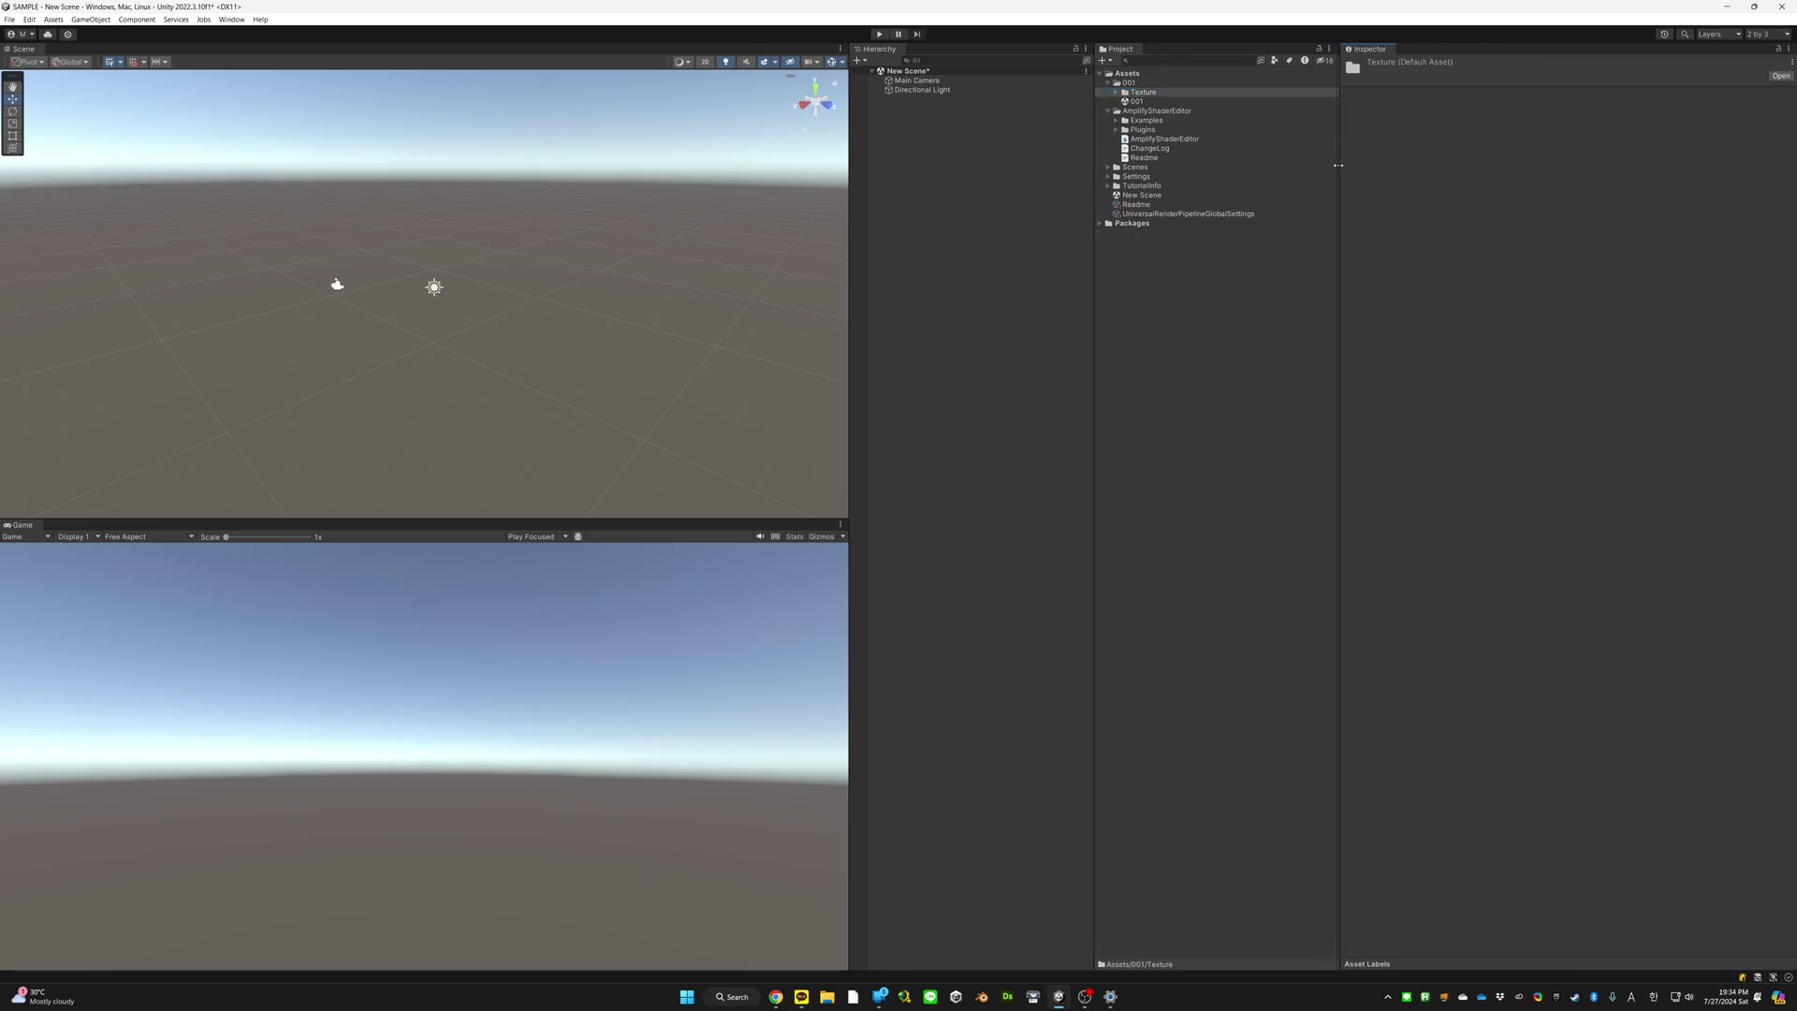
pyautogui.click(1775, 37)
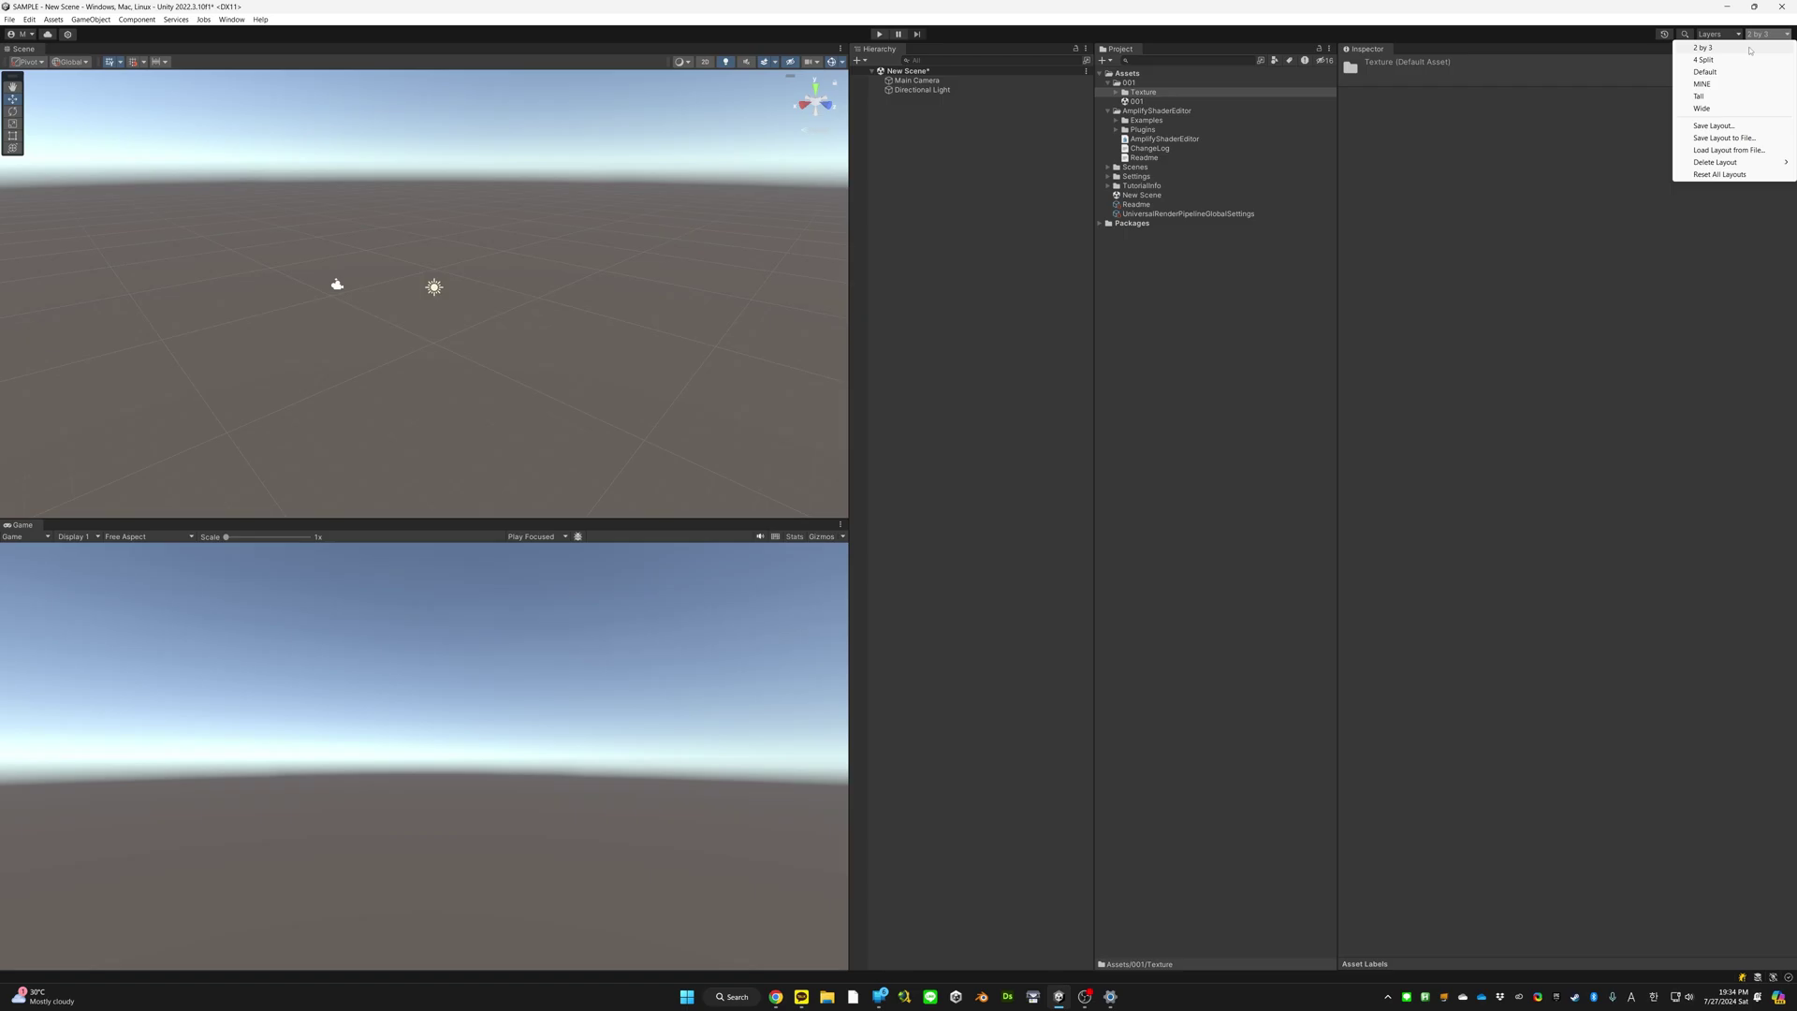
pyautogui.click(1199, 279)
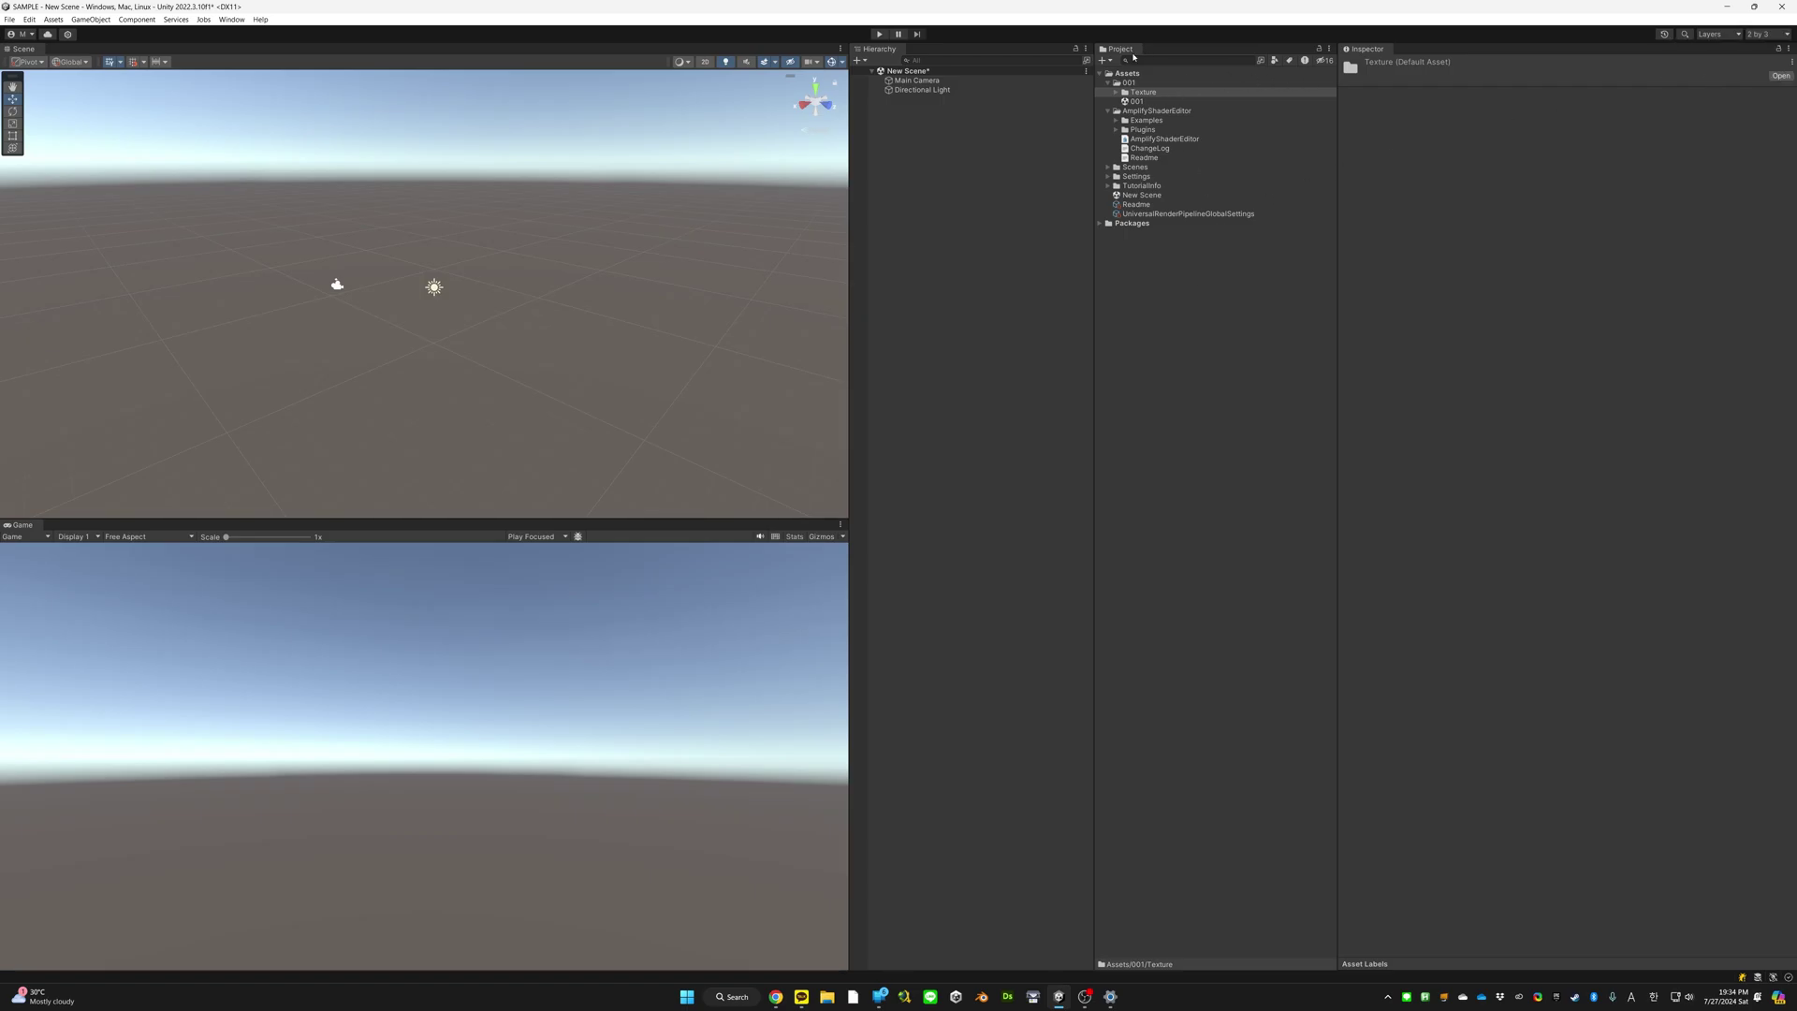
pyautogui.click(1328, 49)
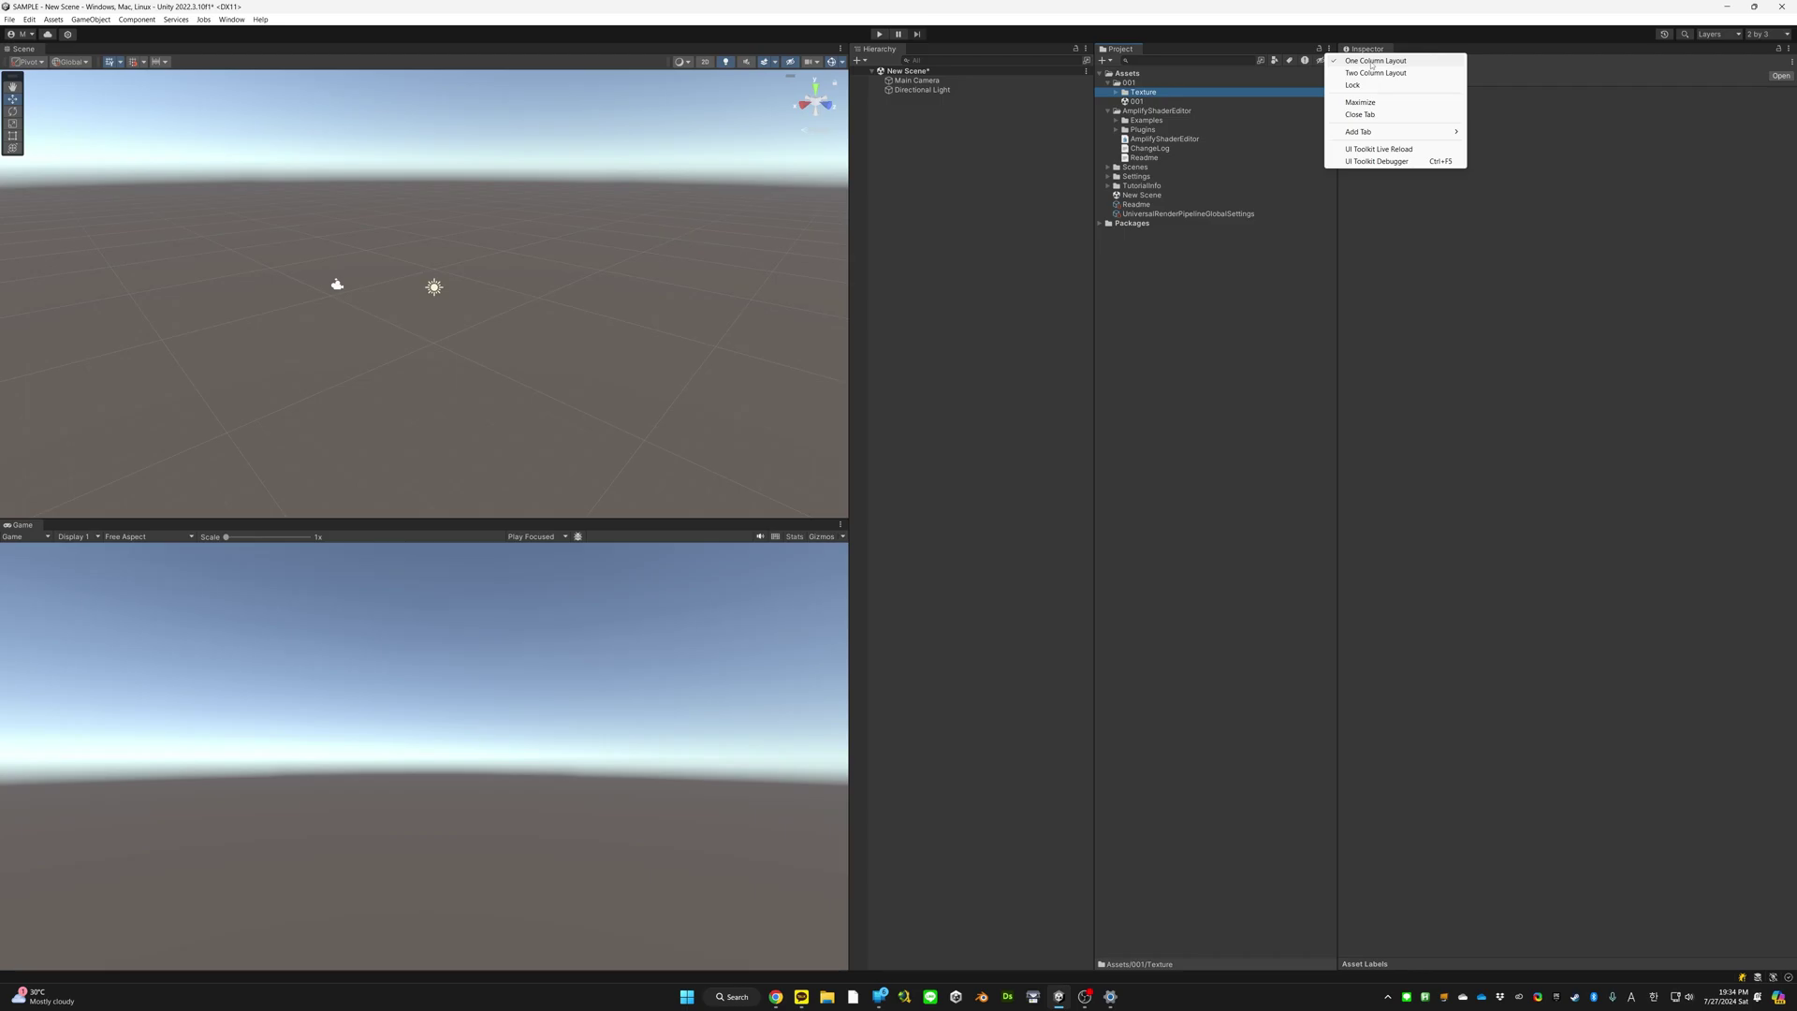
pyautogui.click(1206, 367)
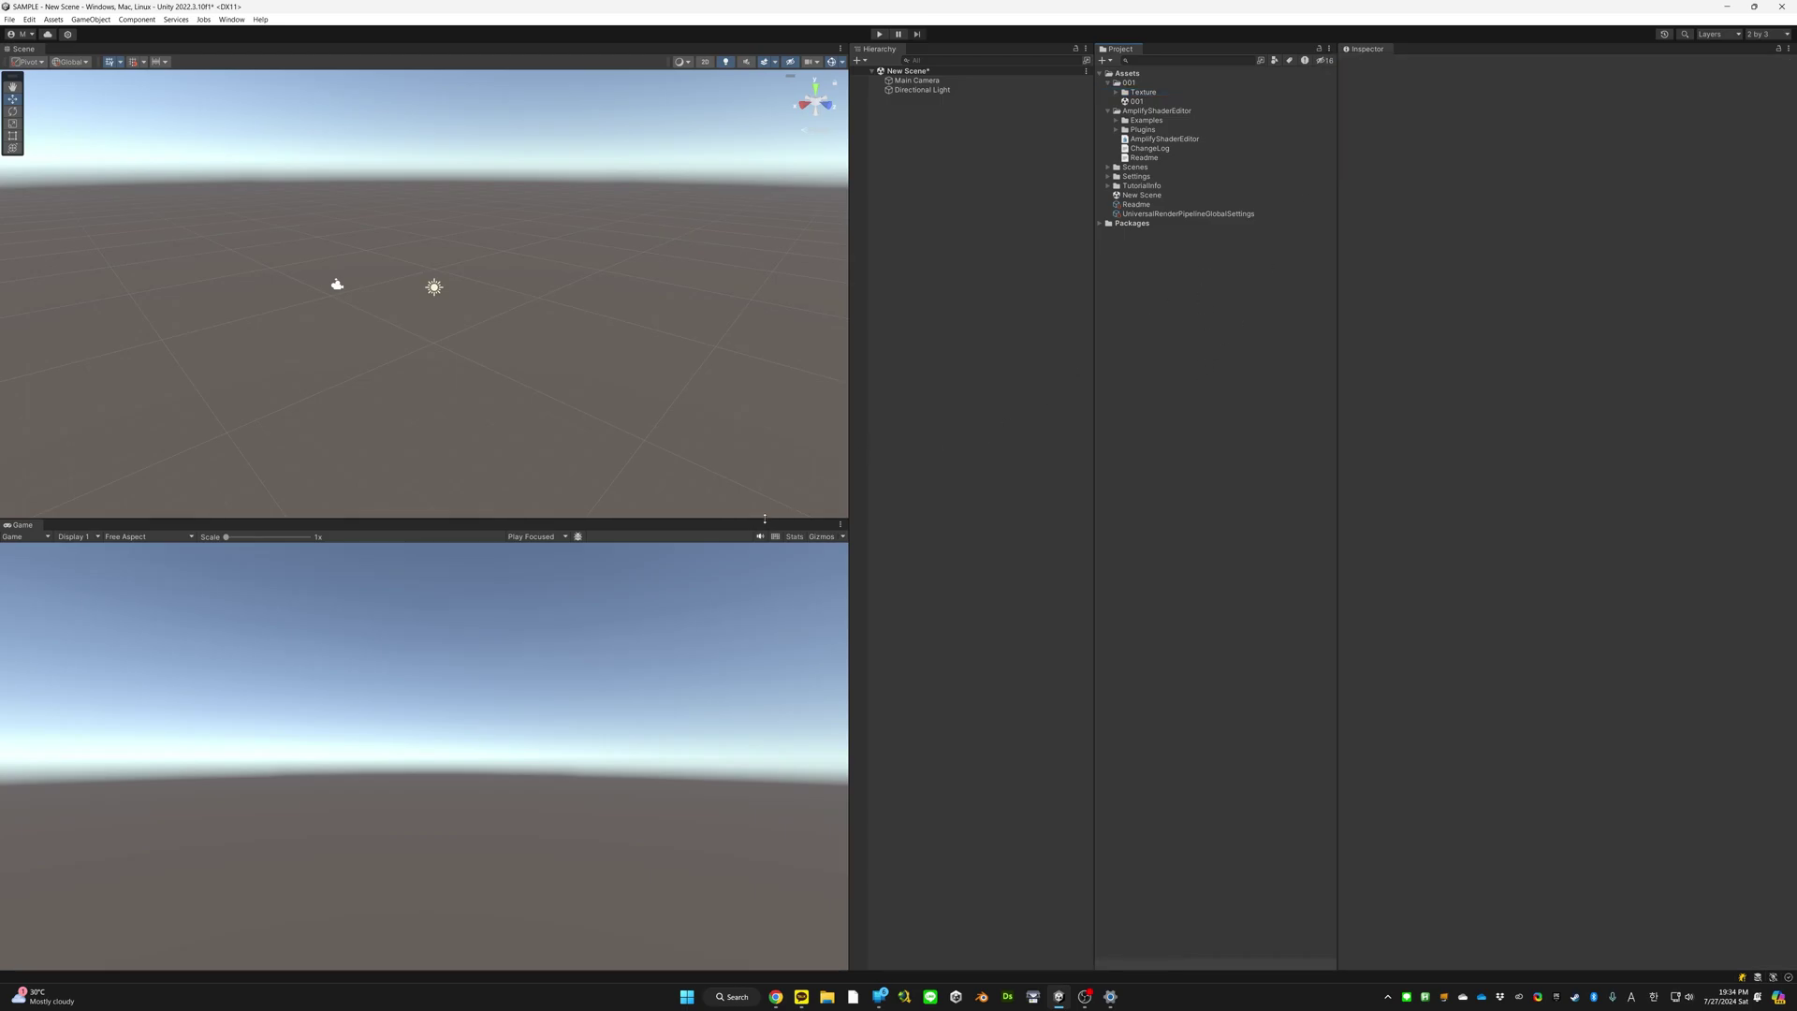
# Fine-tune the panel borders to make the Game view taller and the Hierarchy and Project panels slightly wider
pyautogui.moveTo(764, 517); pyautogui.dragTo(784, 488)
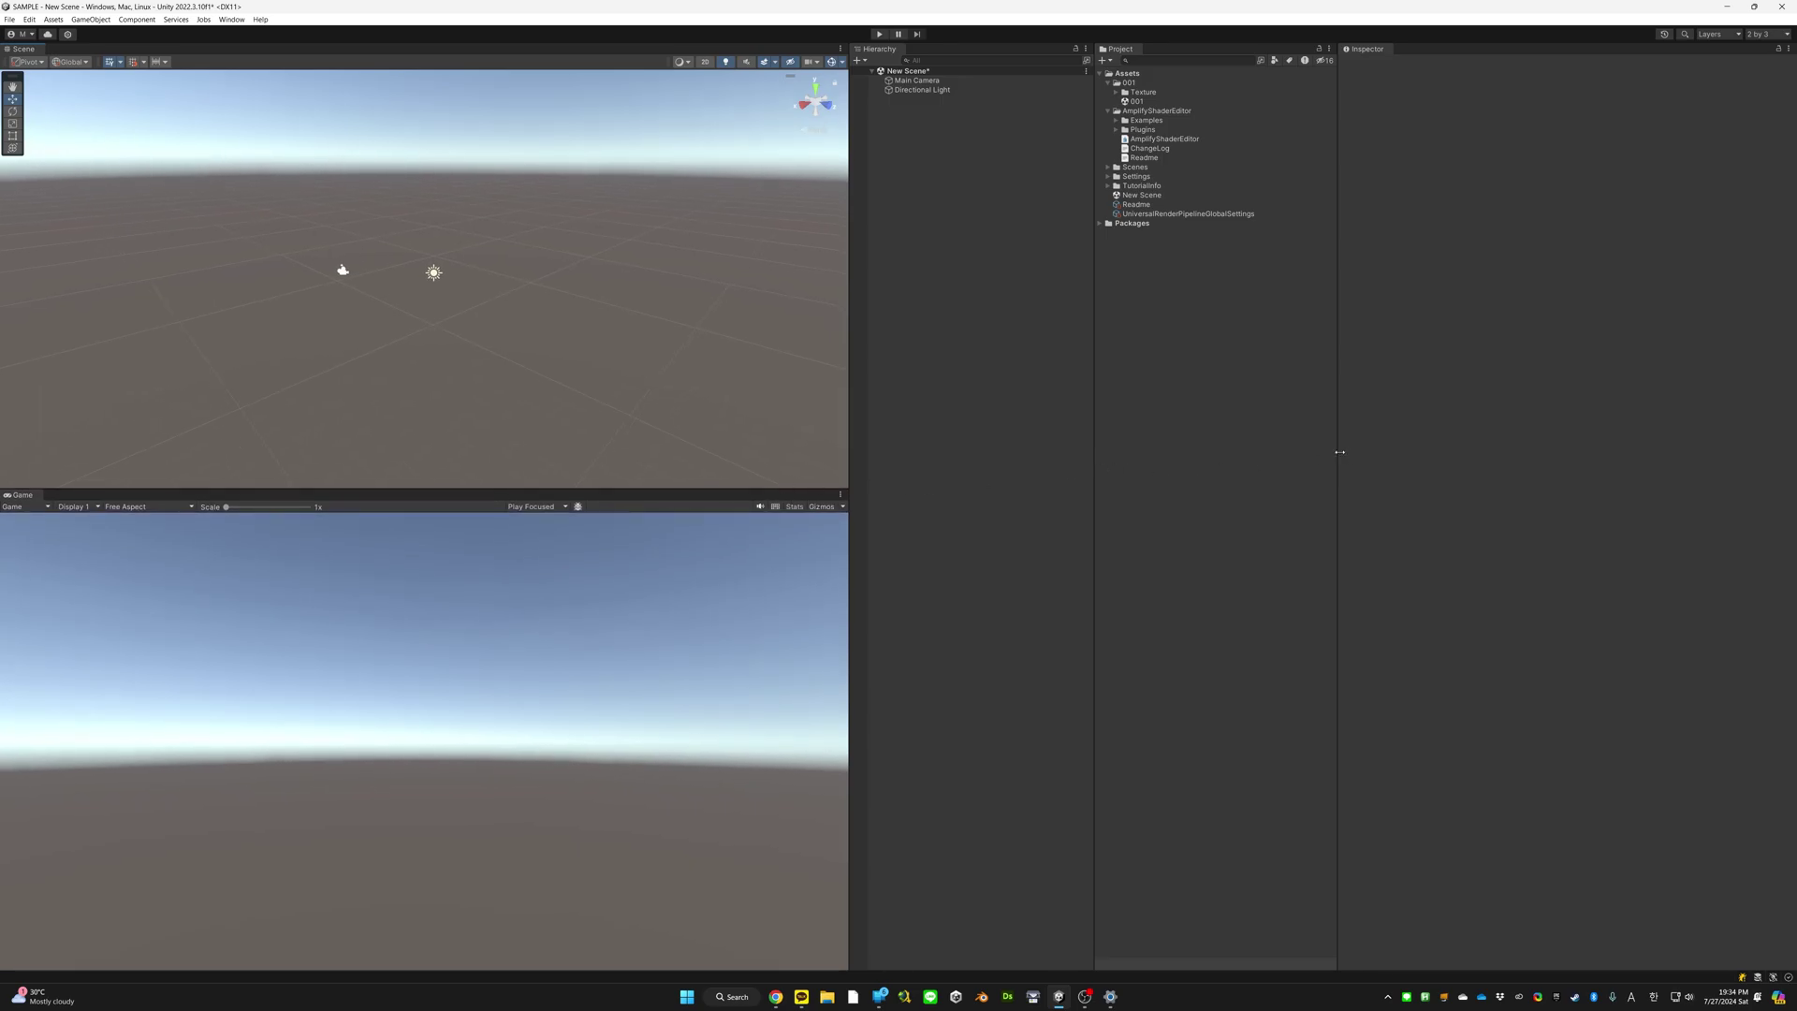
pyautogui.moveTo(1339, 452); pyautogui.dragTo(1356, 461)
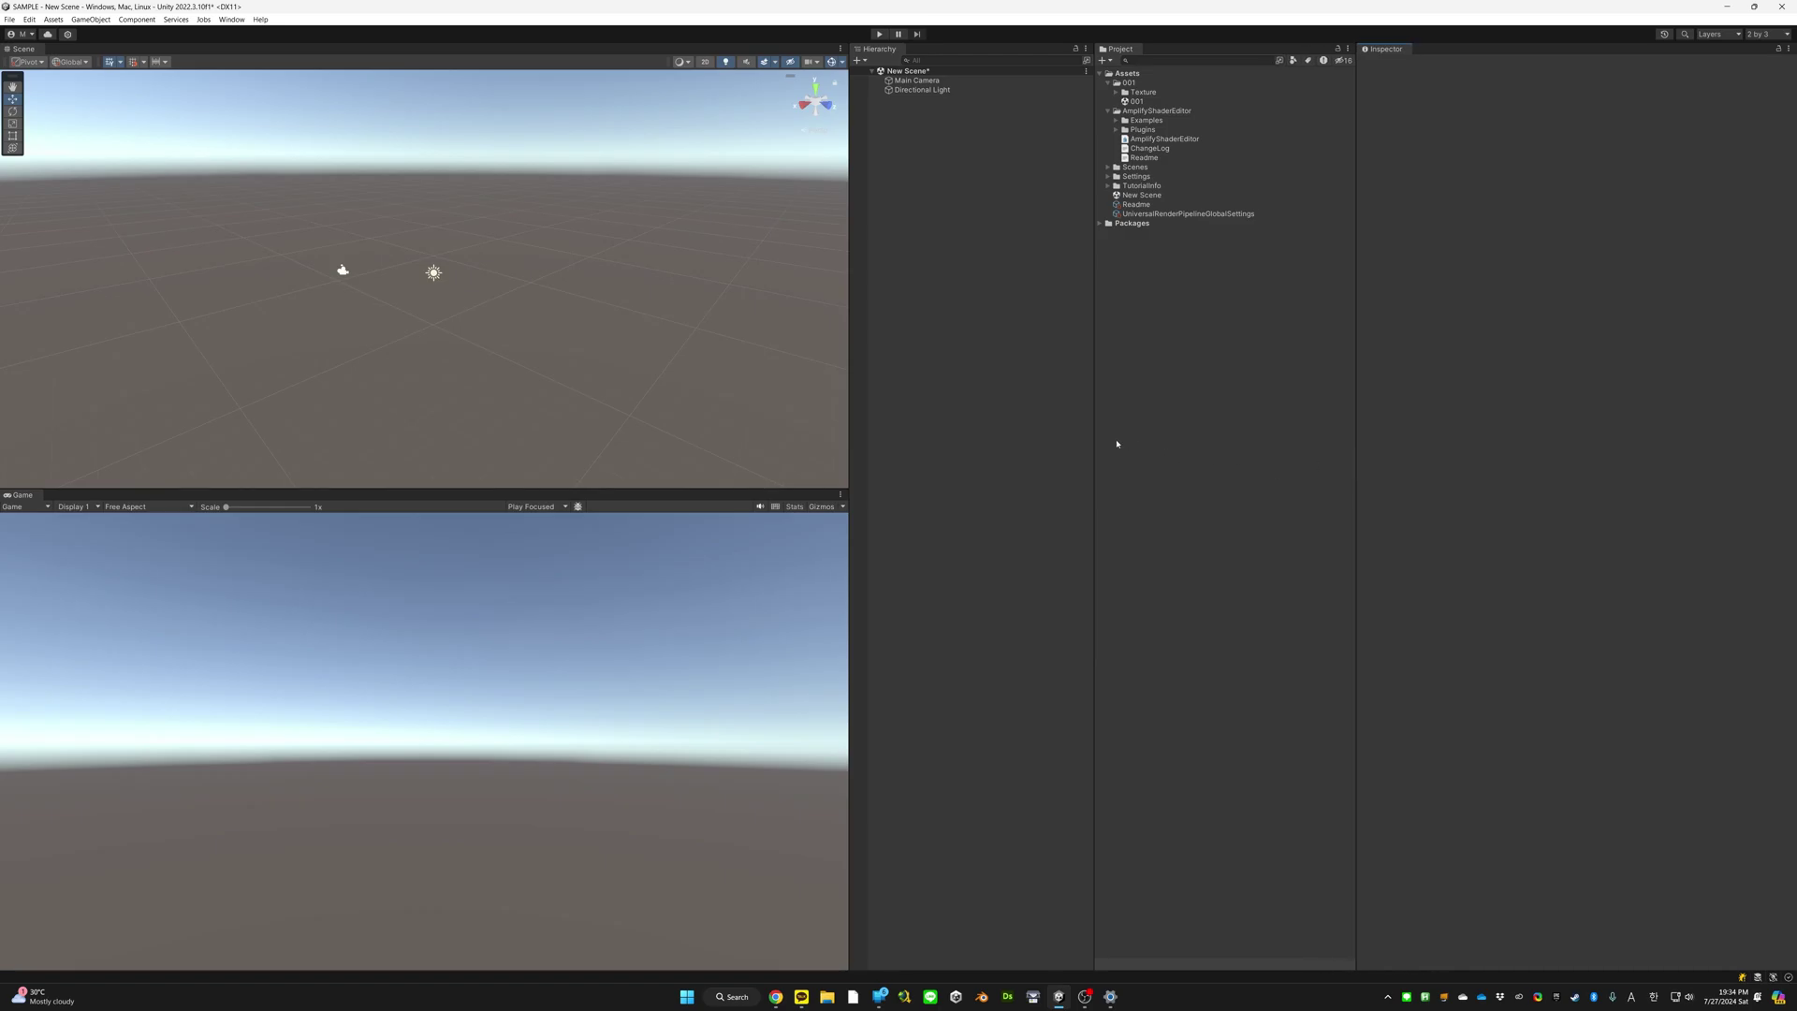
pyautogui.moveTo(1093, 438); pyautogui.dragTo(1096, 439)
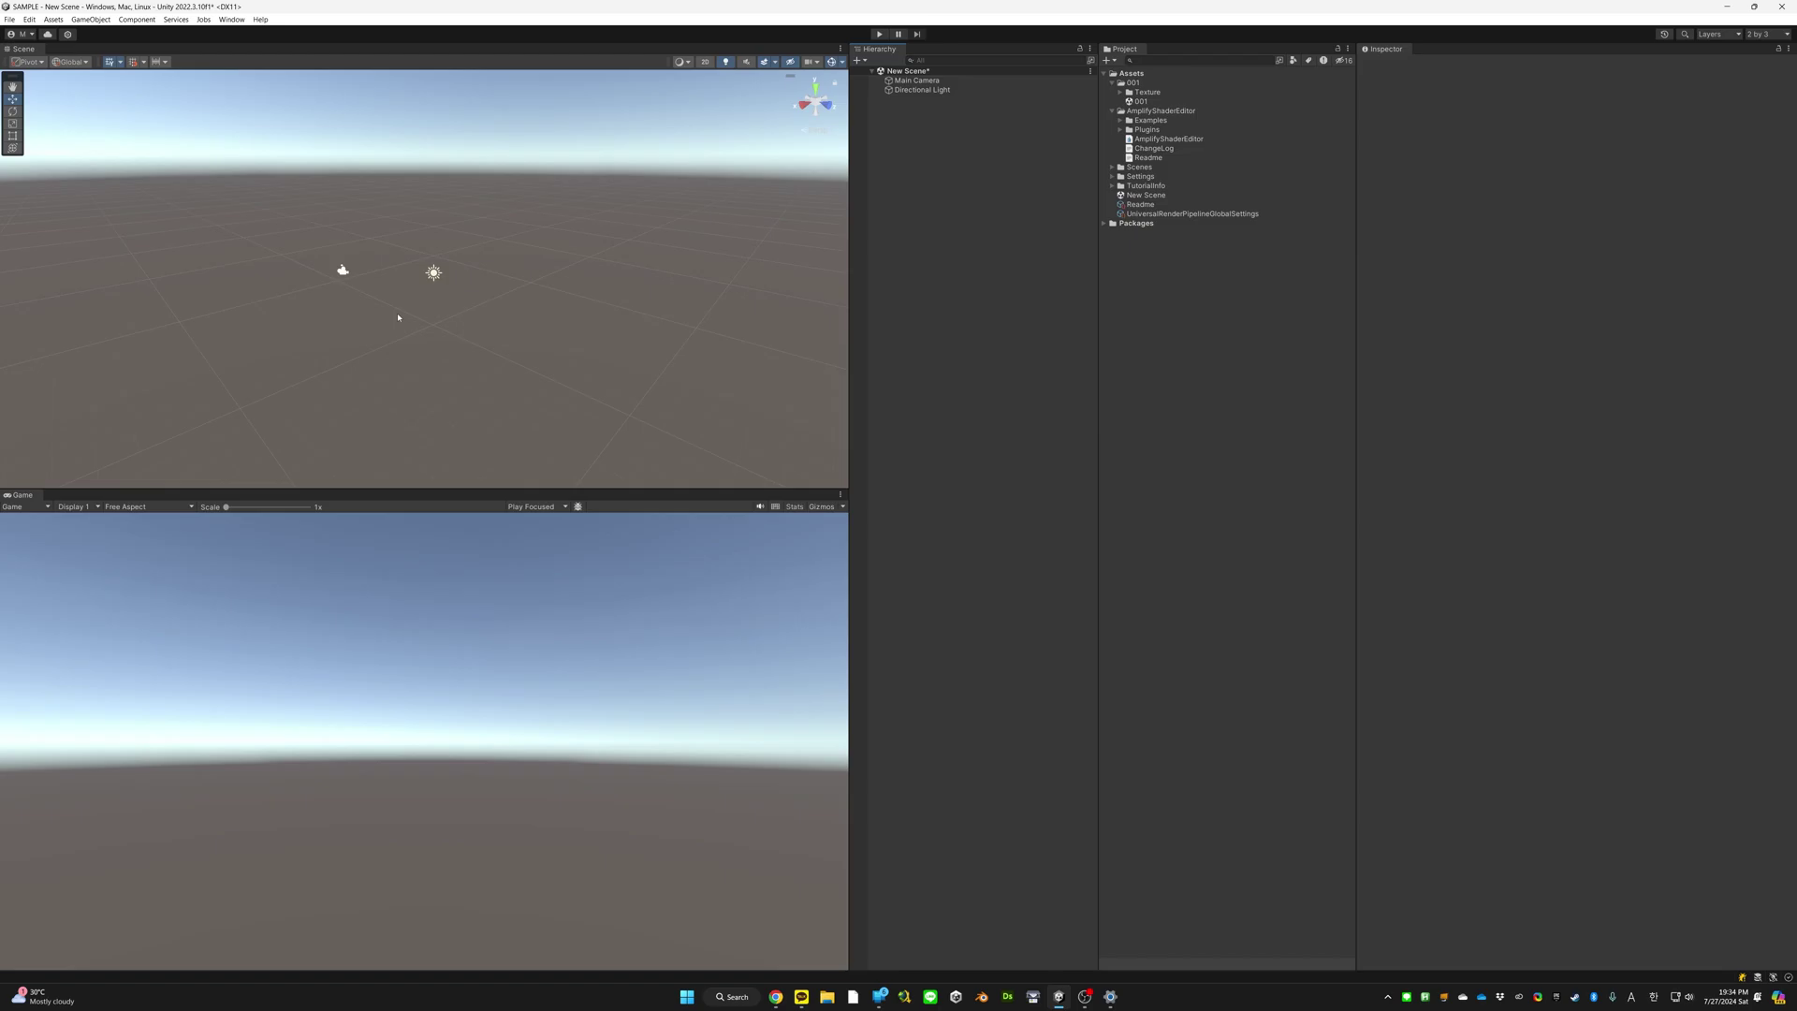
# Examine the Main Camera and Directional Light in the Scene view from different angles and distances
pyautogui.moveTo(397, 317)
pyautogui.mouseDown(button='right')
pyautogui.moveTo(393, 253)
pyautogui.moveTo(430, 313)
pyautogui.moveTo(394, 302)
pyautogui.moveTo(428, 299)
pyautogui.mouseUp(button='right')
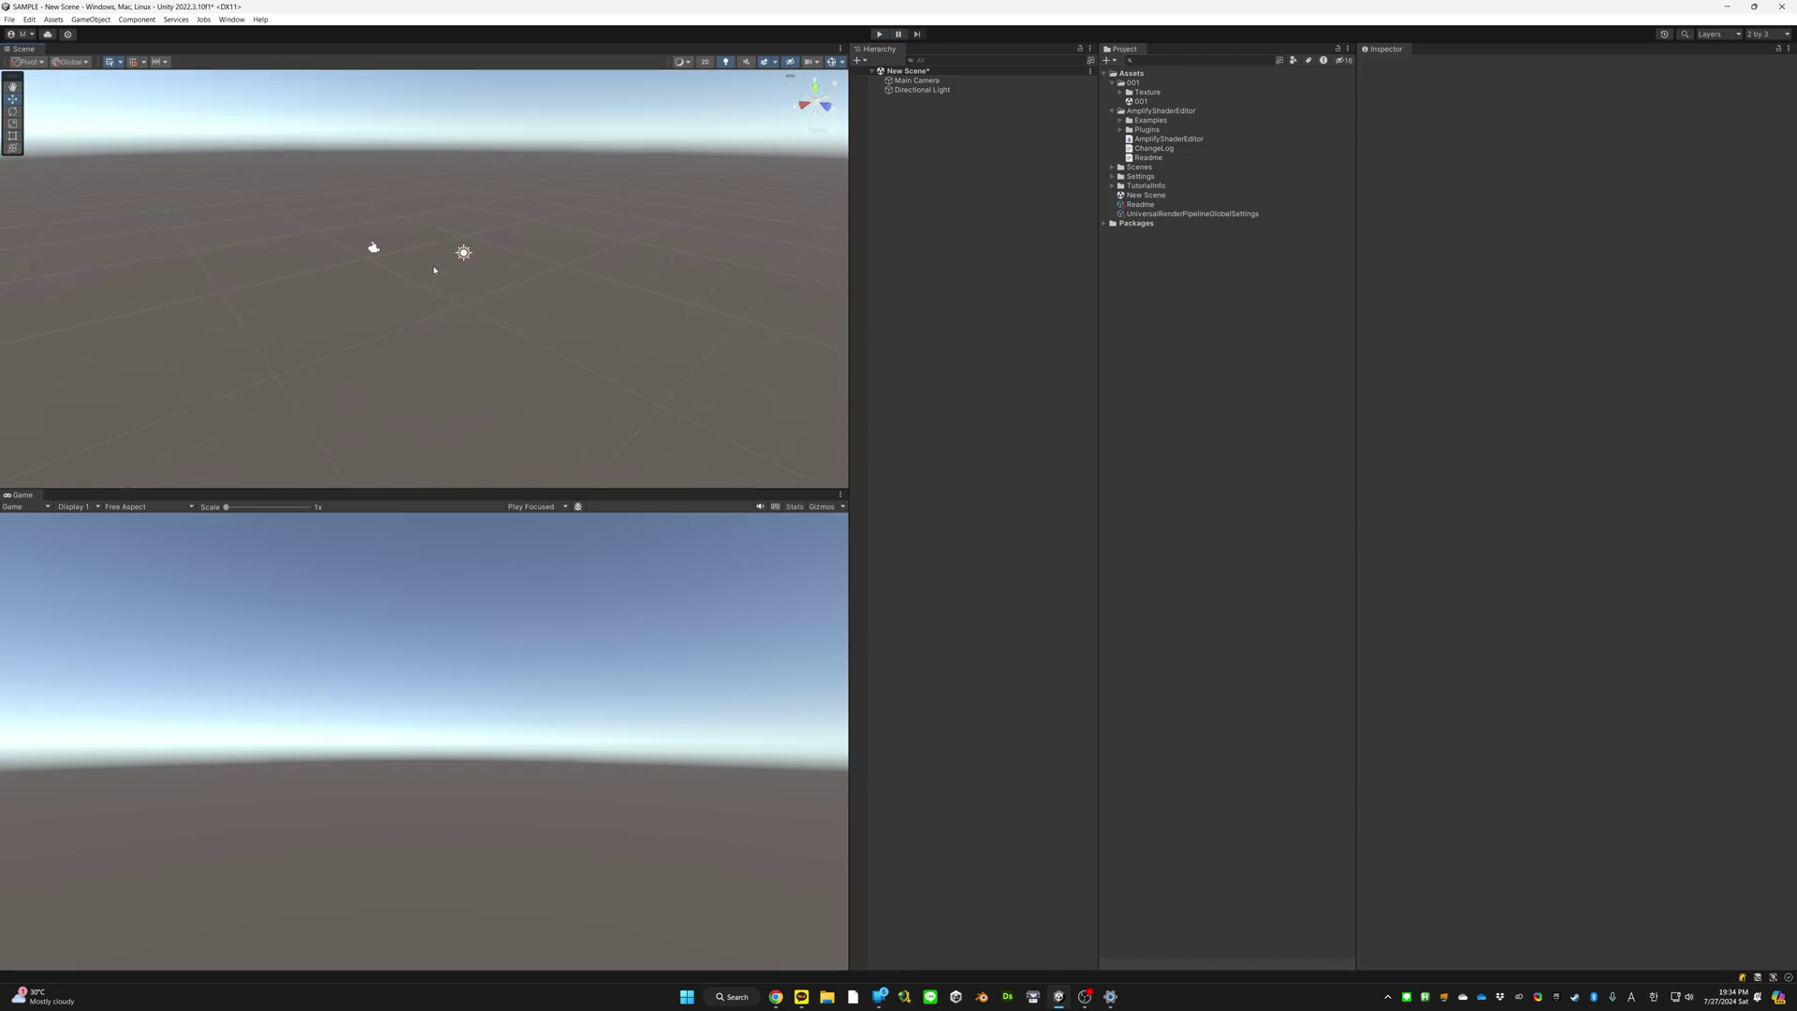
pyautogui.scroll(3, 435, 269)
pyautogui.scroll(-2, 440, 270)
pyautogui.moveTo(440, 270); pyautogui.dragTo(520, 267, button='middle')
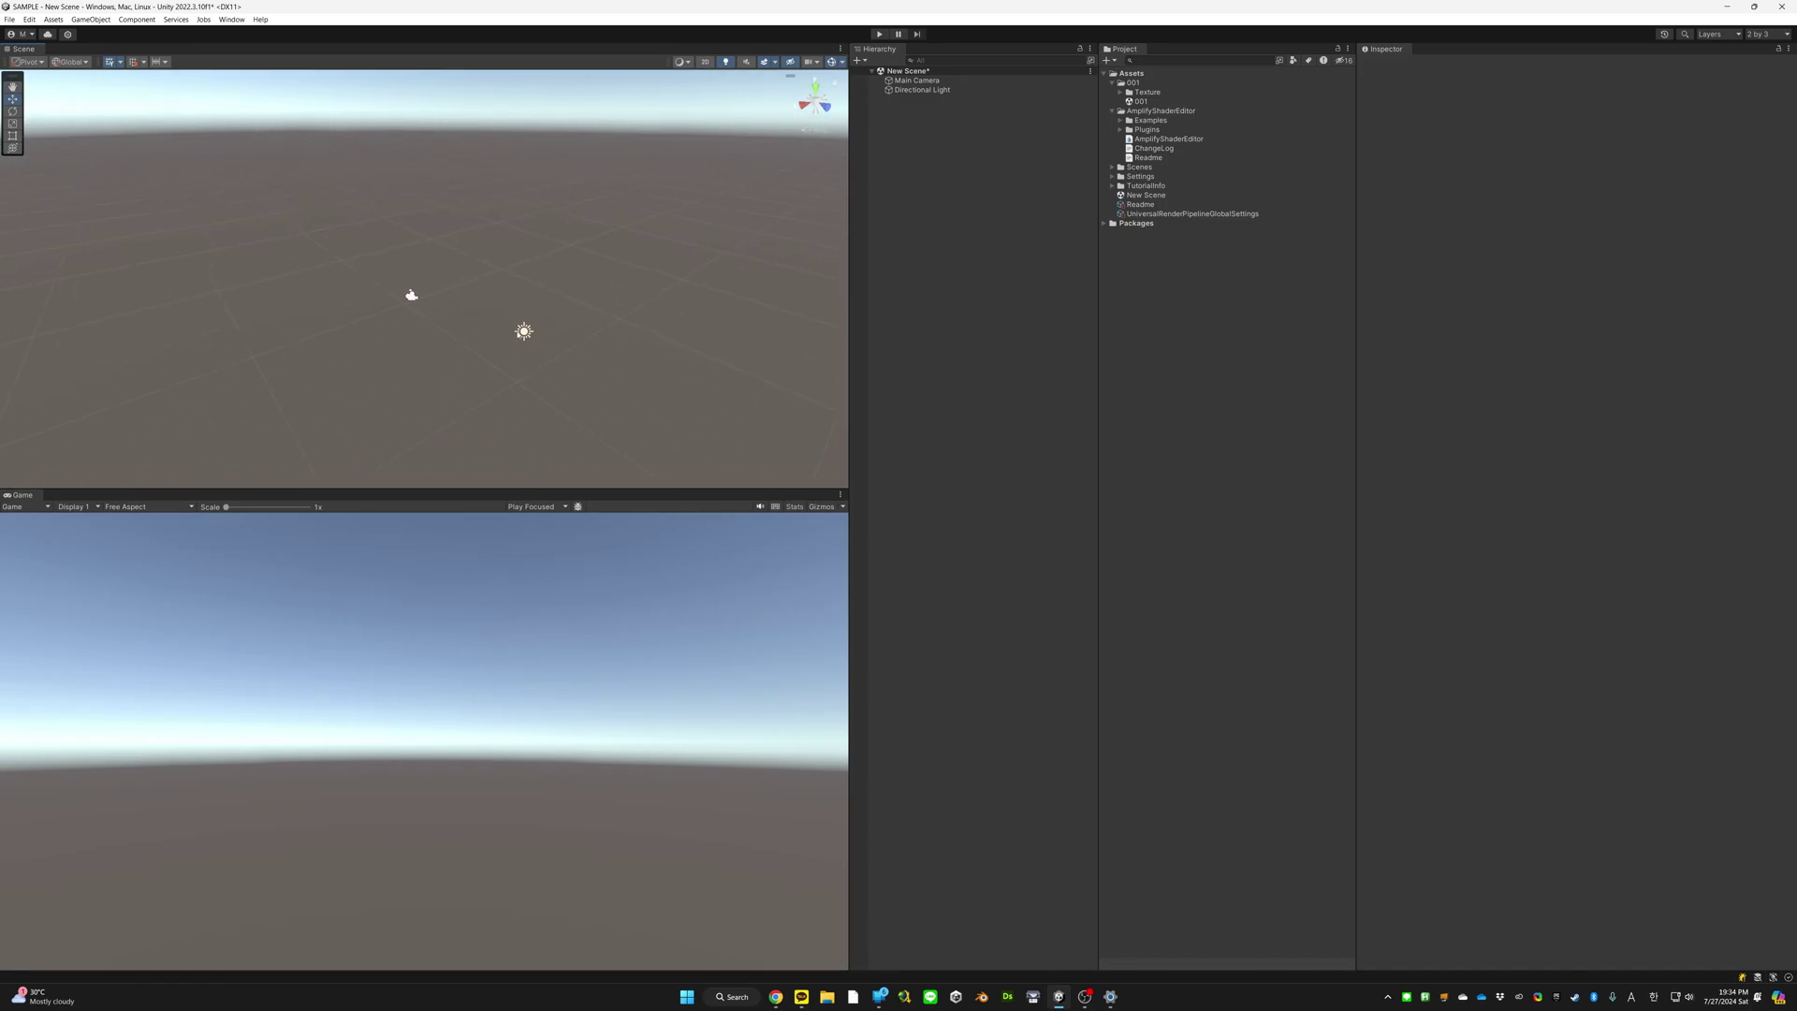
pyautogui.keyDown('alt'); pyautogui.moveTo(521, 267); pyautogui.dragTo(429, 335); pyautogui.keyUp('alt')
pyautogui.scroll(6, 430, 335)
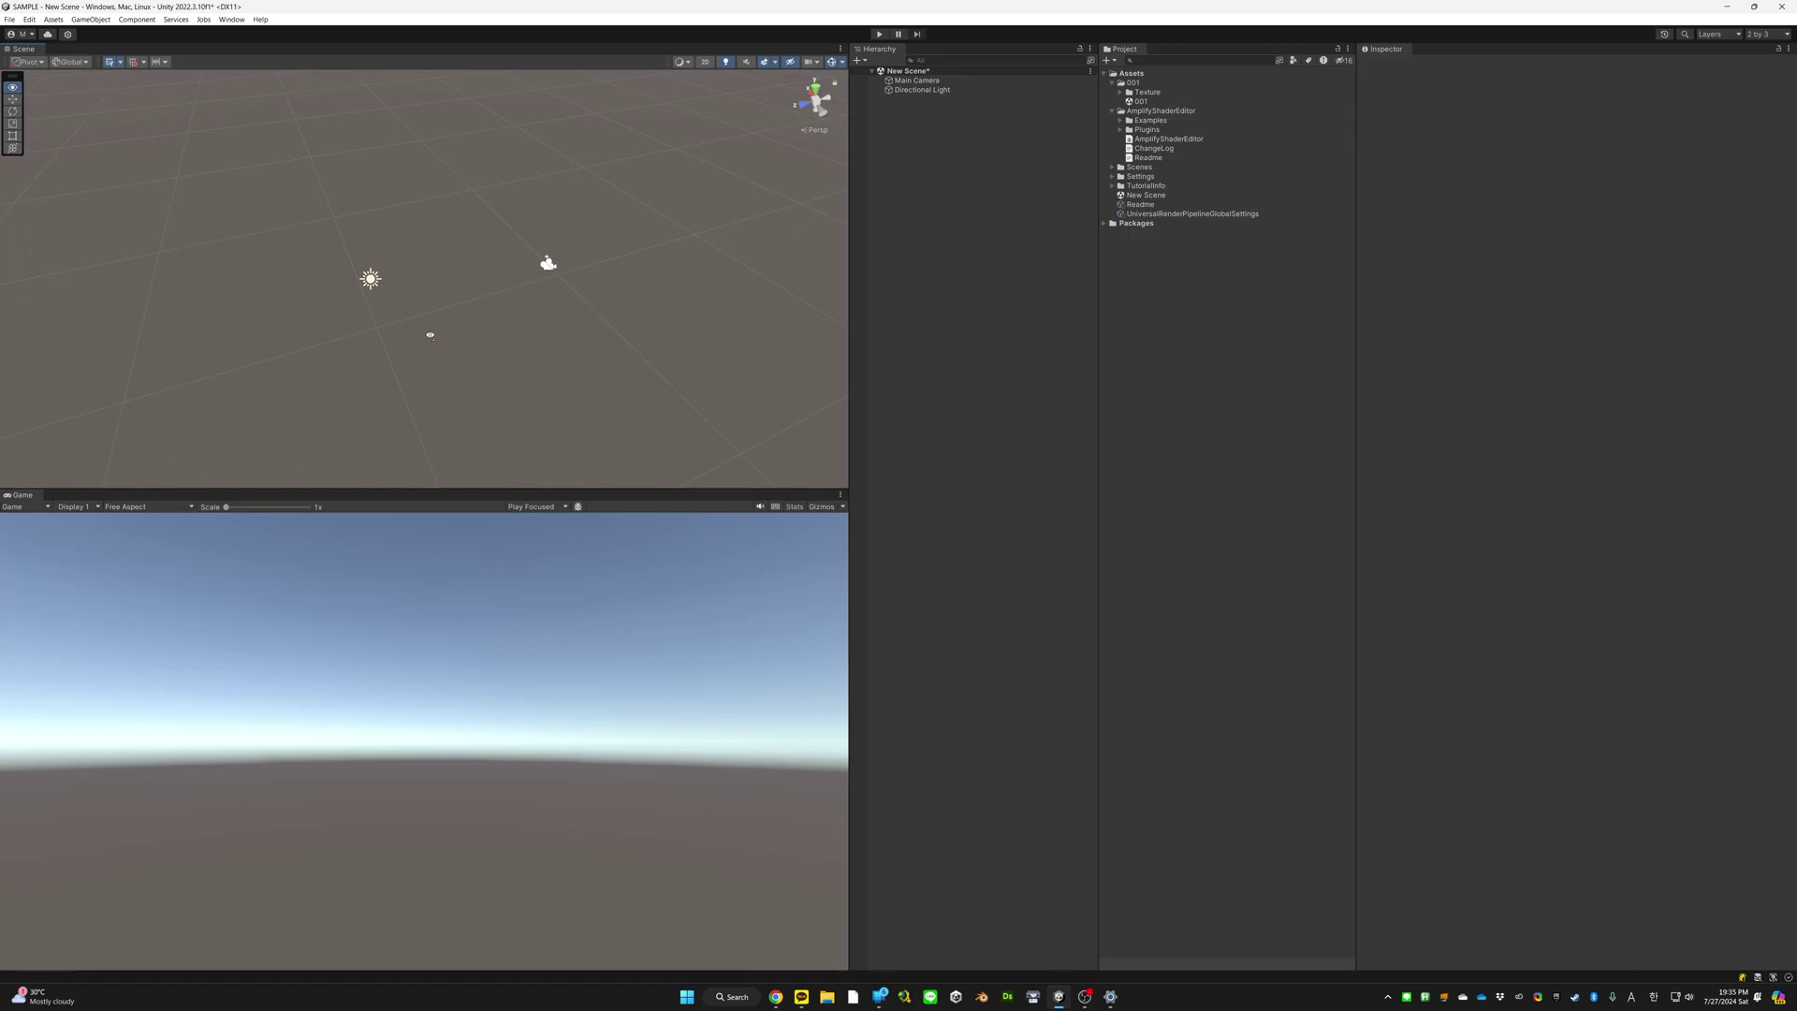
# Fly through the scene around the Main Camera and Directional Light, viewing them from several directions at varying movement speeds
pyautogui.scroll(-5, 430, 335)
pyautogui.keyDown('alt'); pyautogui.moveTo(429, 335); pyautogui.dragTo(1011, 293); pyautogui.keyUp('alt')
pyautogui.moveTo(613, 266)
pyautogui.mouseDown(button='right')
pyautogui.moveTo(911, 272)
pyautogui.moveTo(685, 256)
pyautogui.moveTo(709, 259)
pyautogui.moveTo(565, 277)
pyautogui.moveTo(710, 277)
pyautogui.moveTo(621, 251)
pyautogui.mouseUp(button='right')
pyautogui.press('w')
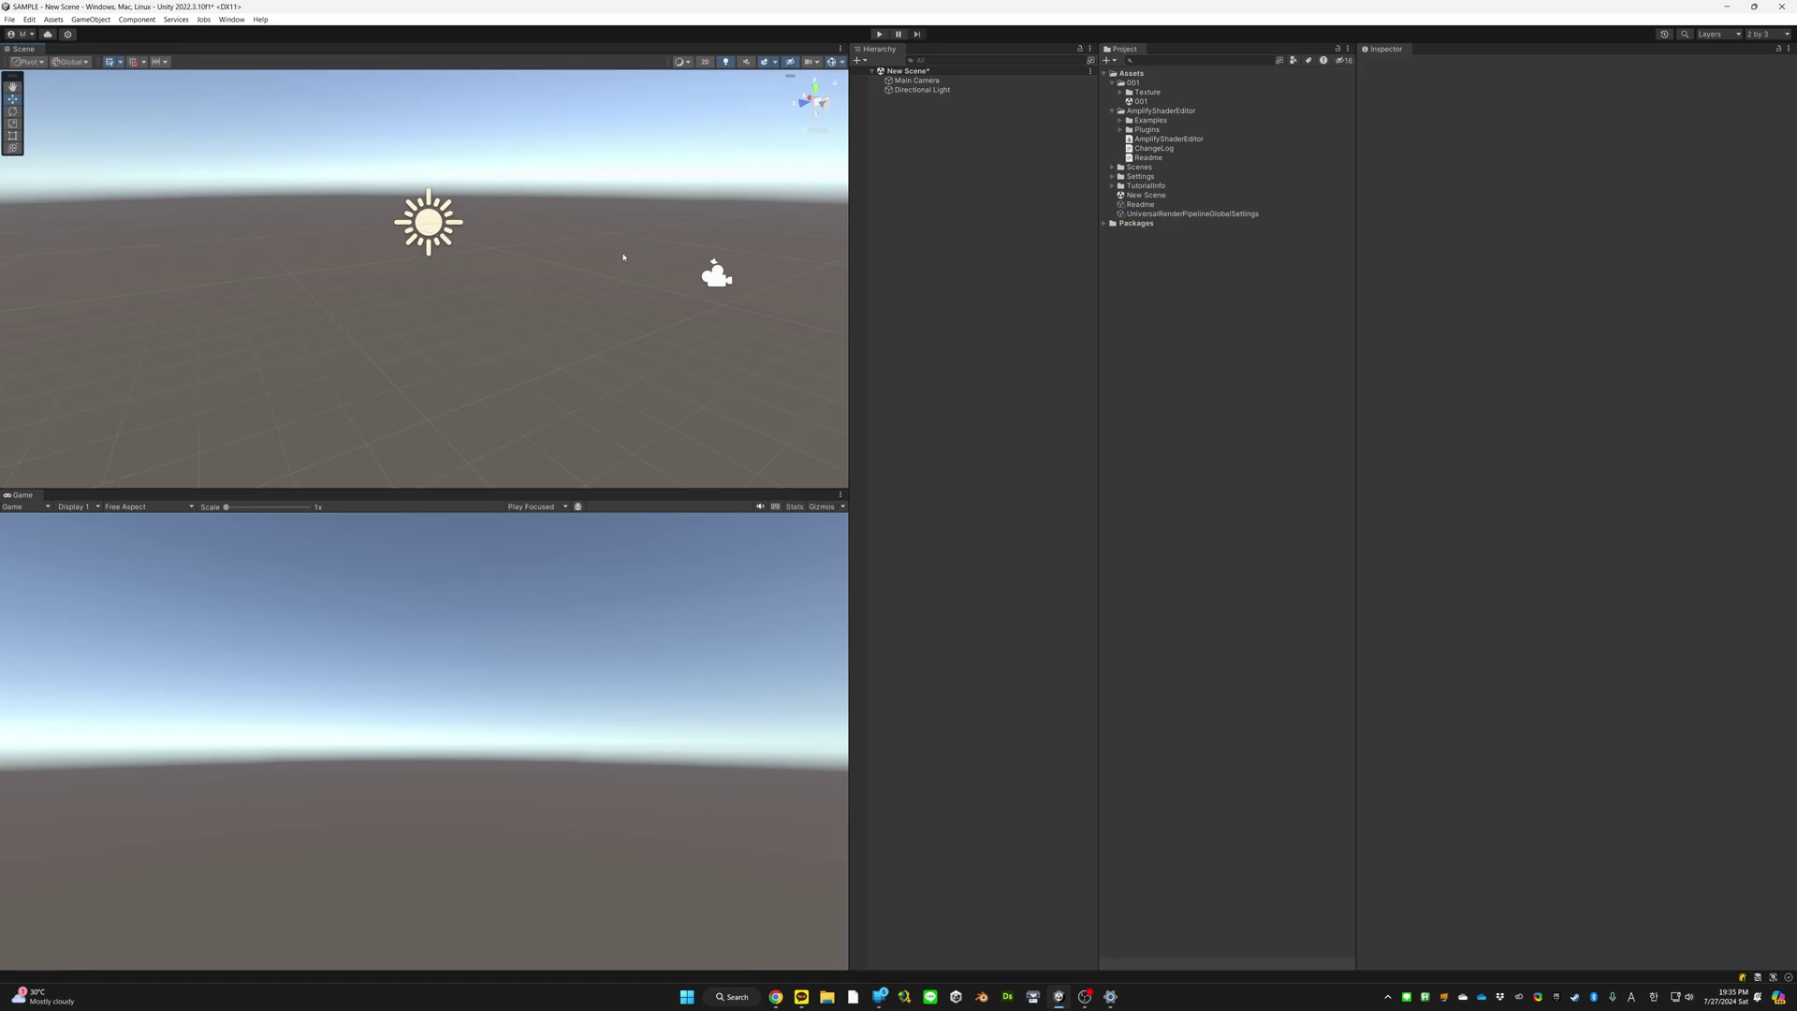
pyautogui.moveTo(624, 257); pyautogui.dragTo(1249, 310, button='right')
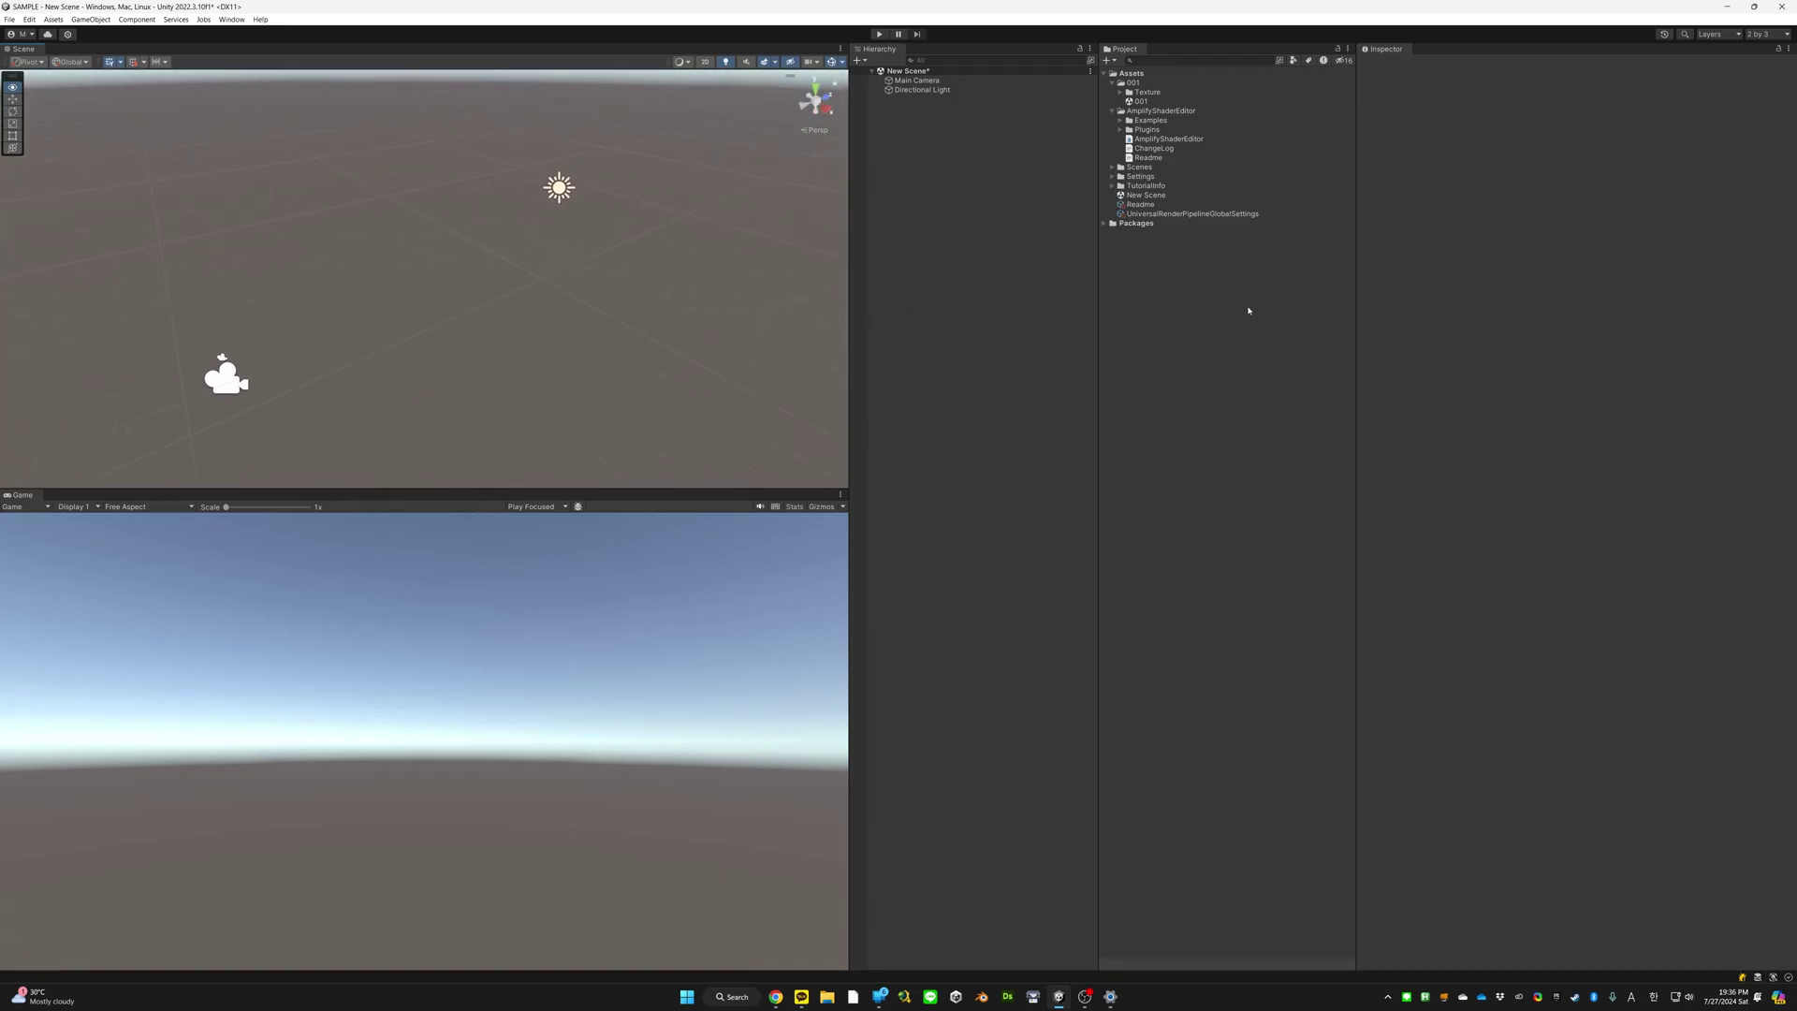
pyautogui.moveTo(549, 260)
pyautogui.mouseDown(button='right')
pyautogui.moveTo(658, 272)
pyautogui.moveTo(572, 233)
pyautogui.moveTo(477, 229)
pyautogui.moveTo(465, 209)
pyautogui.moveTo(493, 249)
pyautogui.moveTo(595, 253)
pyautogui.moveTo(557, 268)
pyautogui.mouseUp(button='right')
pyautogui.scroll(-2, 466, 218)
pyautogui.scroll(1, 511, 249)
pyautogui.scroll(-2, 510, 249)
pyautogui.press('w')
pyautogui.scroll(-4, 505, 237)
pyautogui.scroll(2, 504, 238)
pyautogui.press('s')
pyautogui.press('w')
pyautogui.press('d')
pyautogui.press('a')
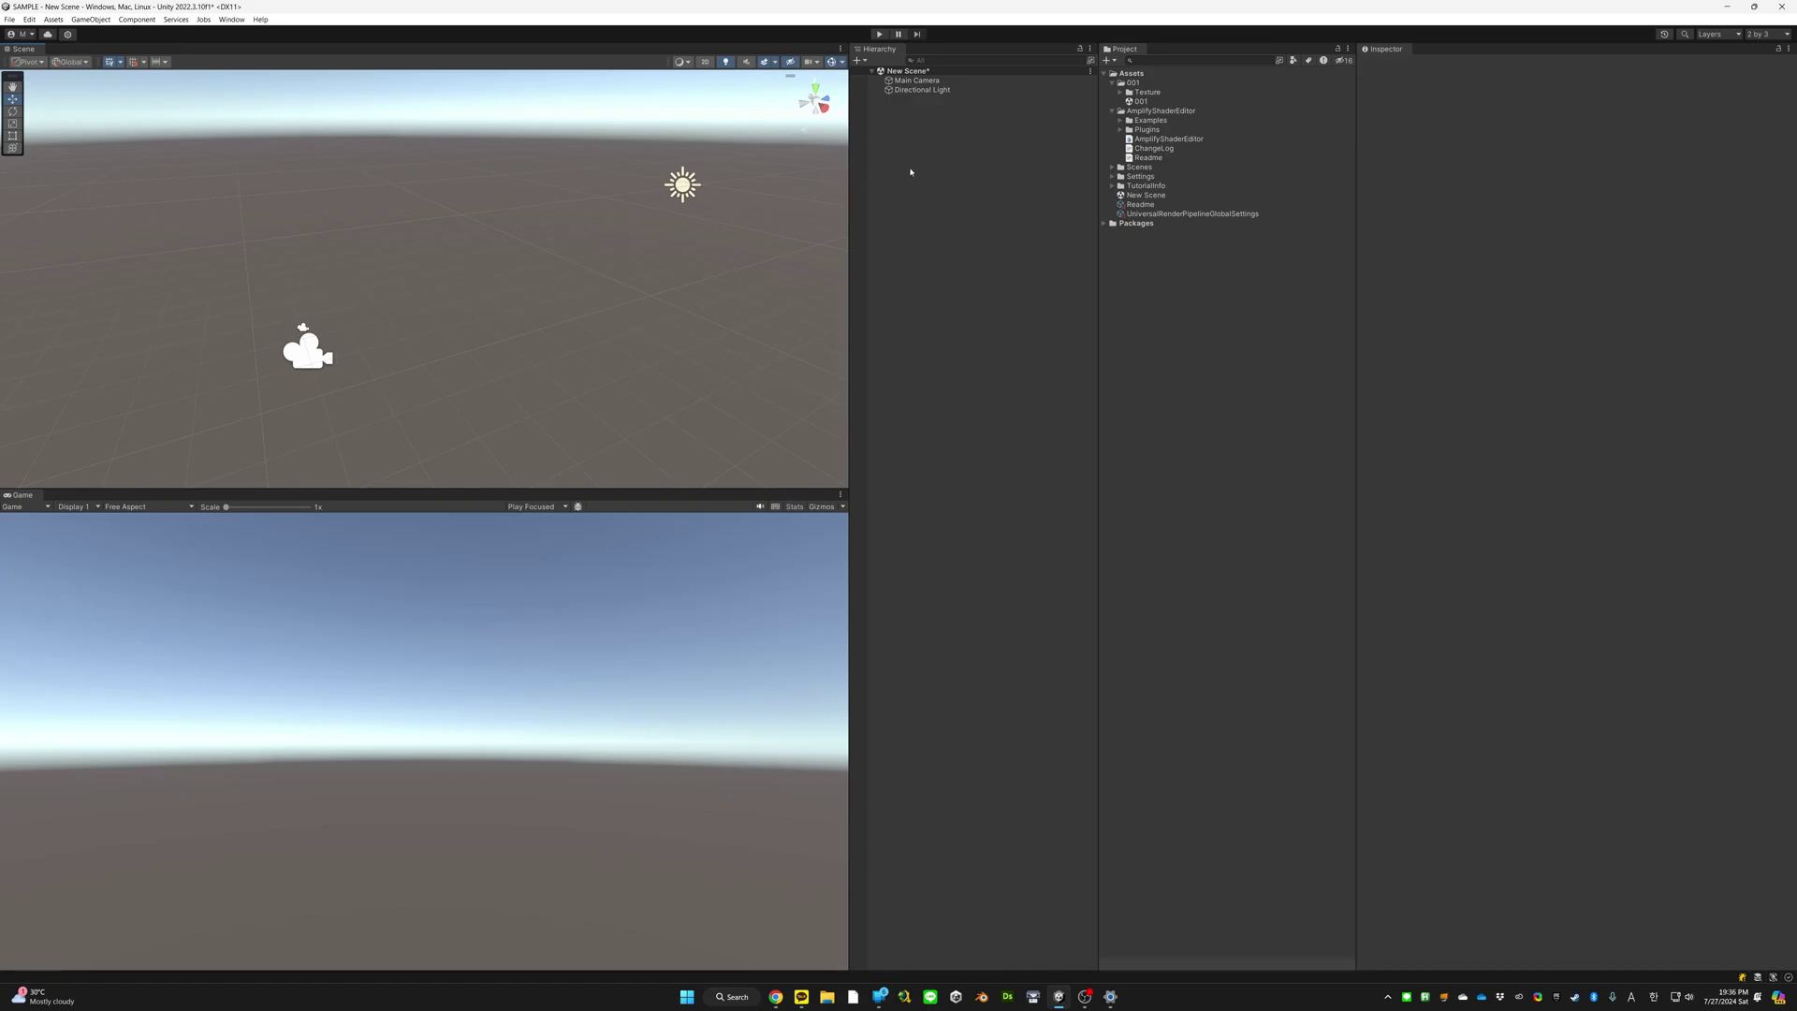
pyautogui.moveTo(588, 247); pyautogui.dragTo(617, 239, button='right')
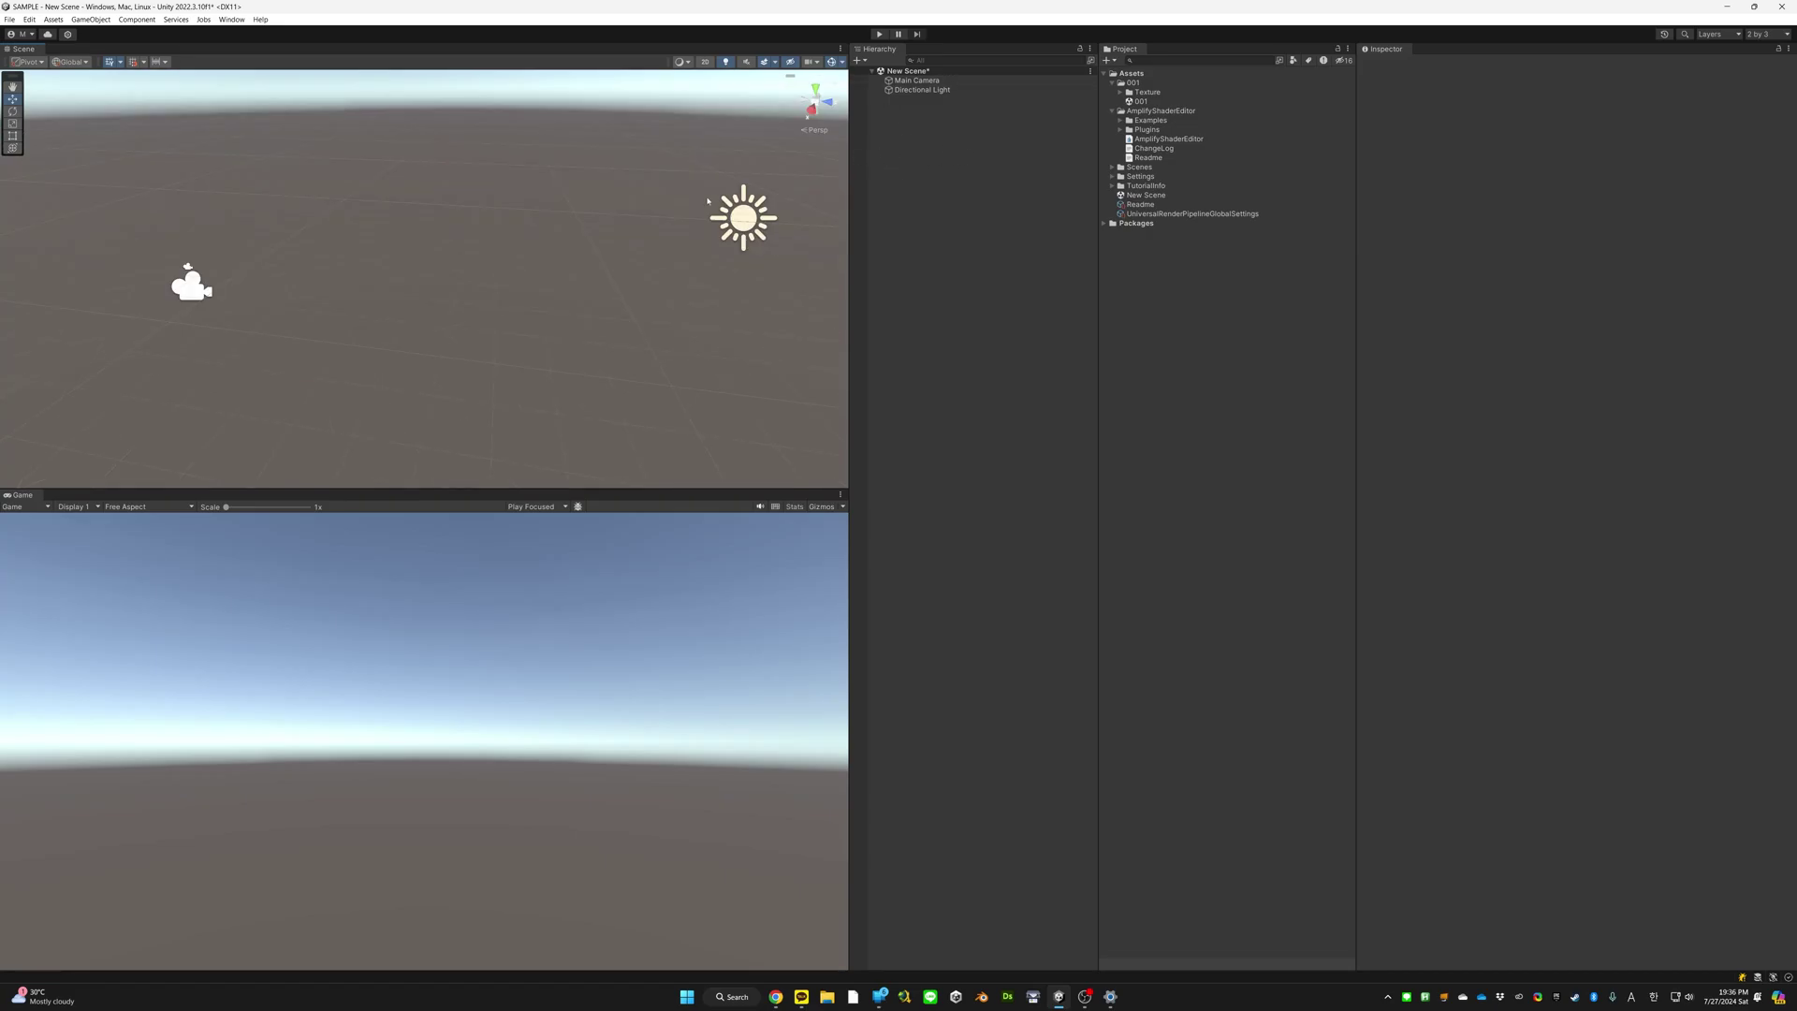
# Compare the Inspector properties of the Main Camera and the Directional Light by selecting them alternately
pyautogui.click(910, 90)
pyautogui.click(908, 80)
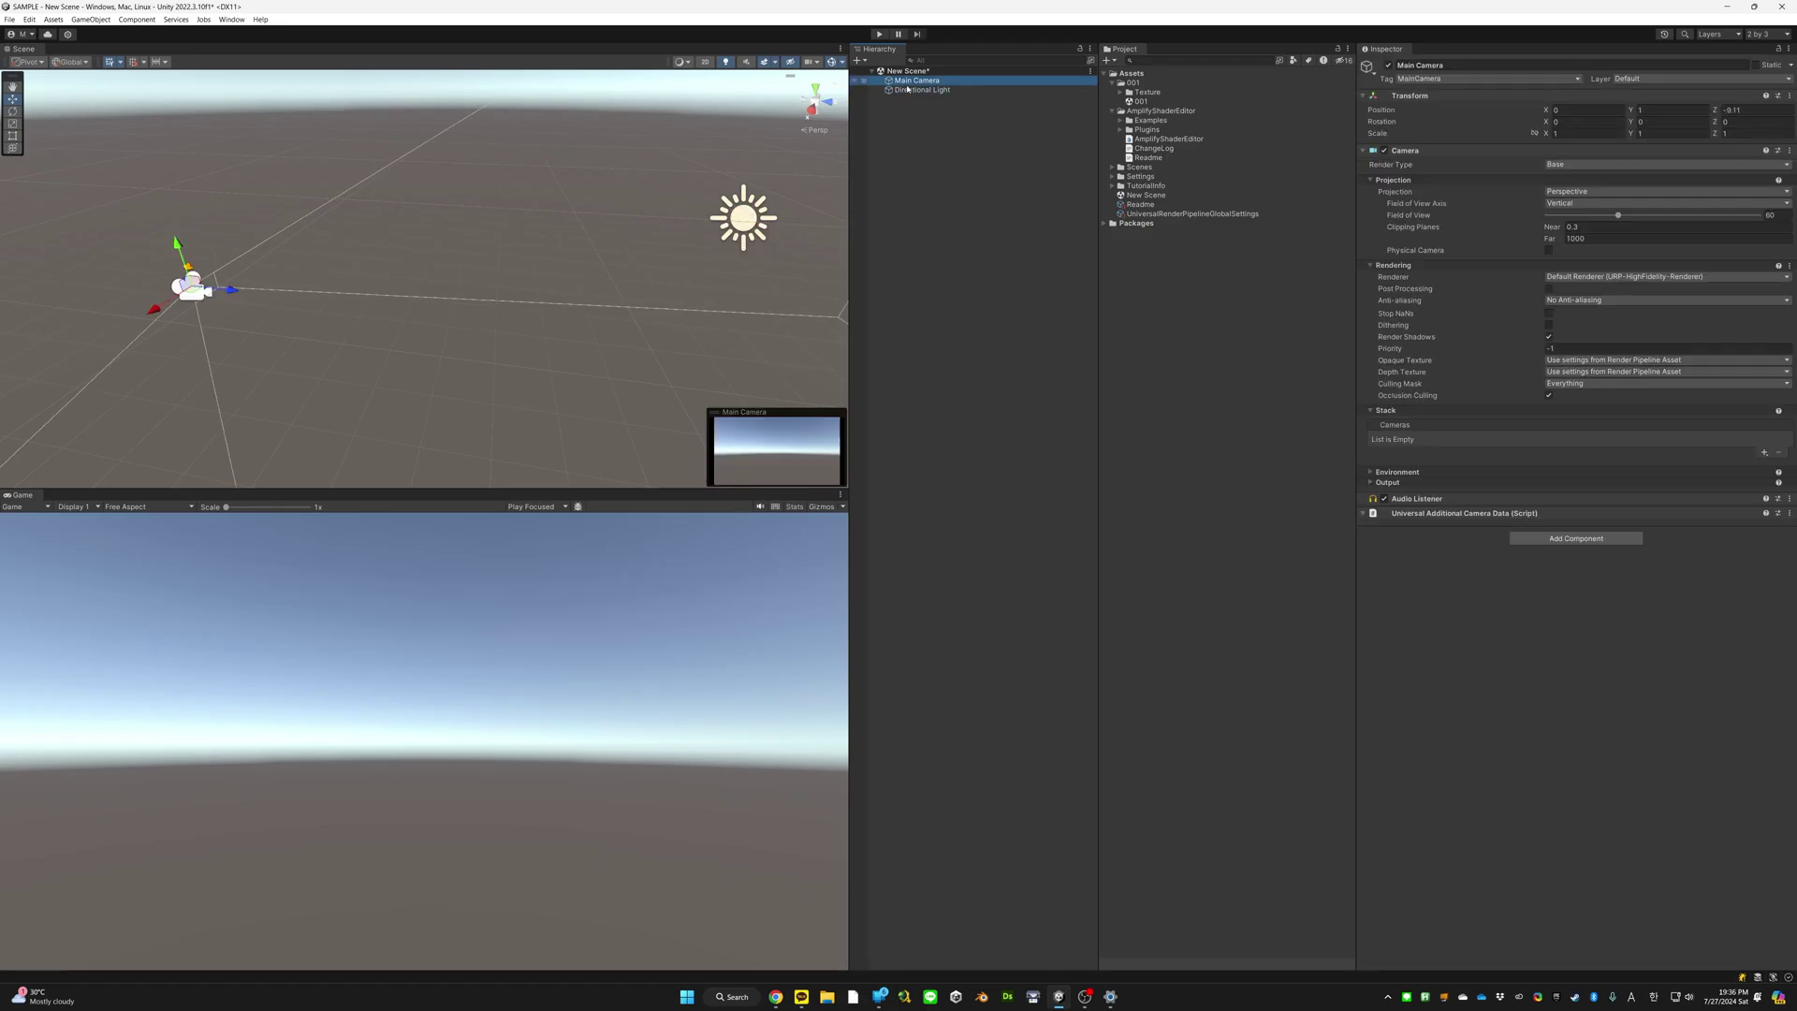
pyautogui.click(907, 89)
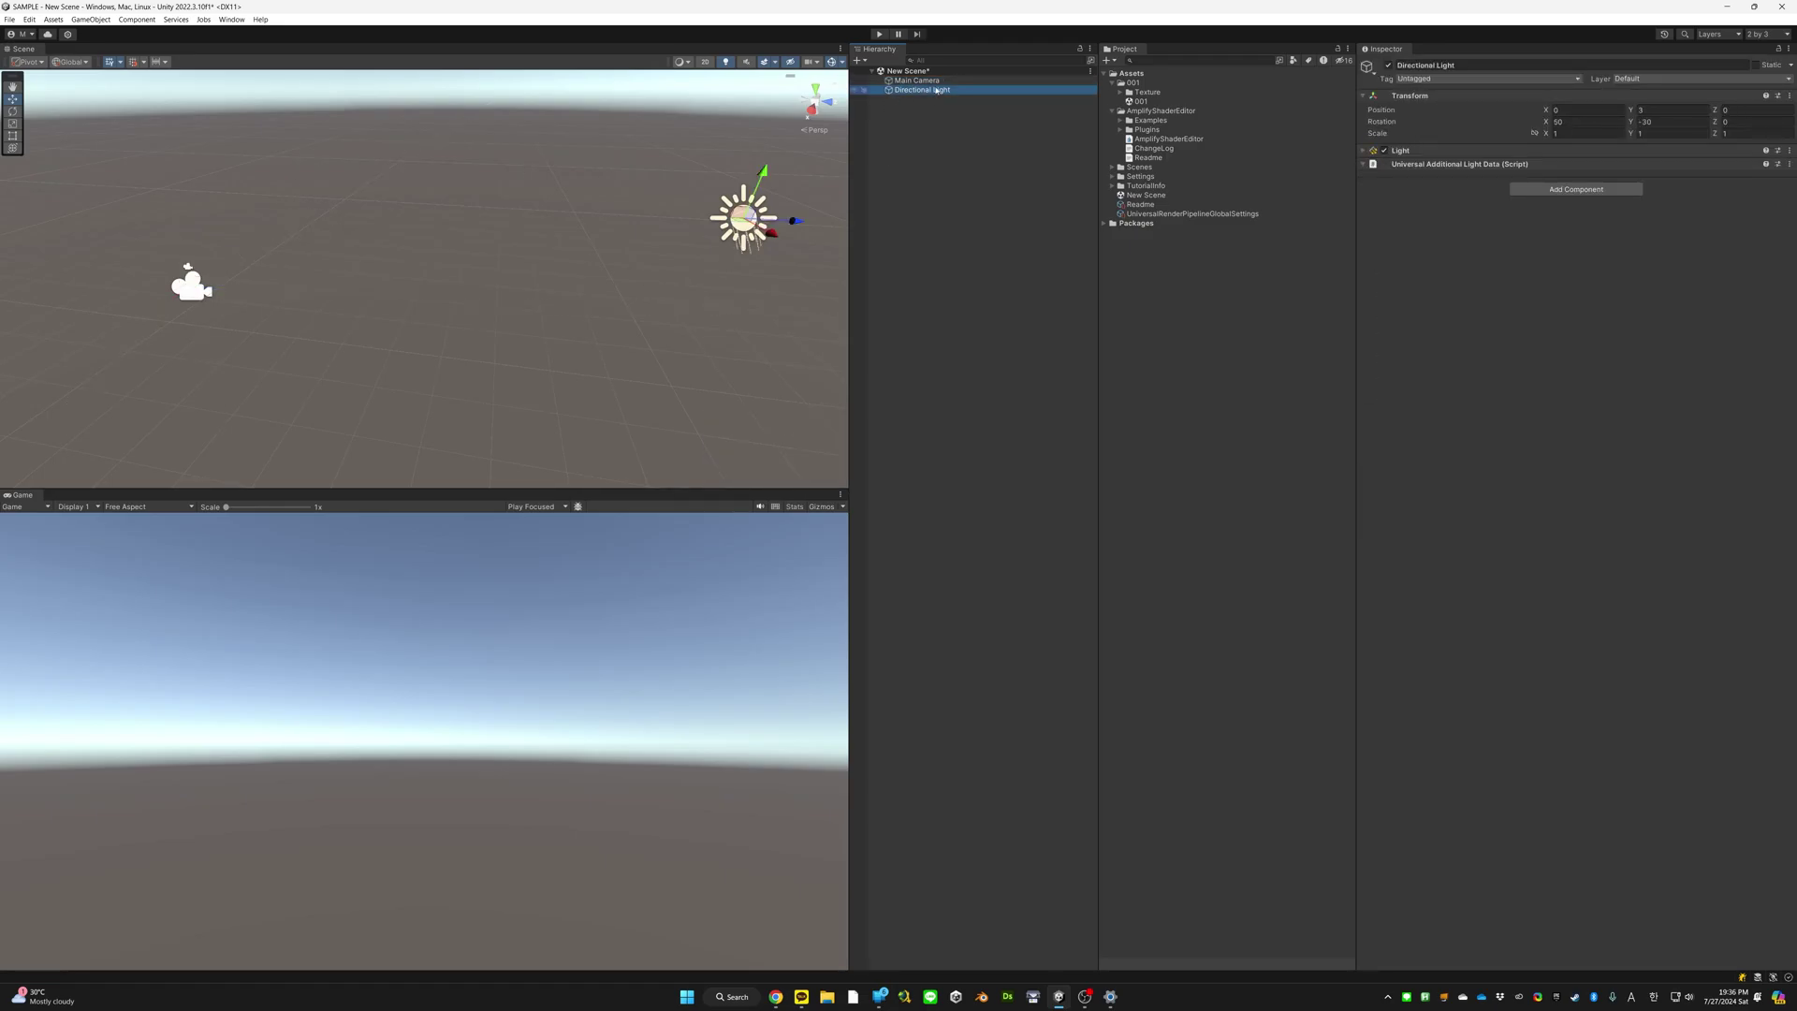
pyautogui.click(917, 81)
pyautogui.click(919, 89)
pyautogui.click(918, 81)
pyautogui.click(919, 89)
pyautogui.click(918, 80)
pyautogui.click(919, 89)
# Add a 3D Cube to the scene at the top level of the hierarchy, keeping its default name
pyautogui.click(898, 147)
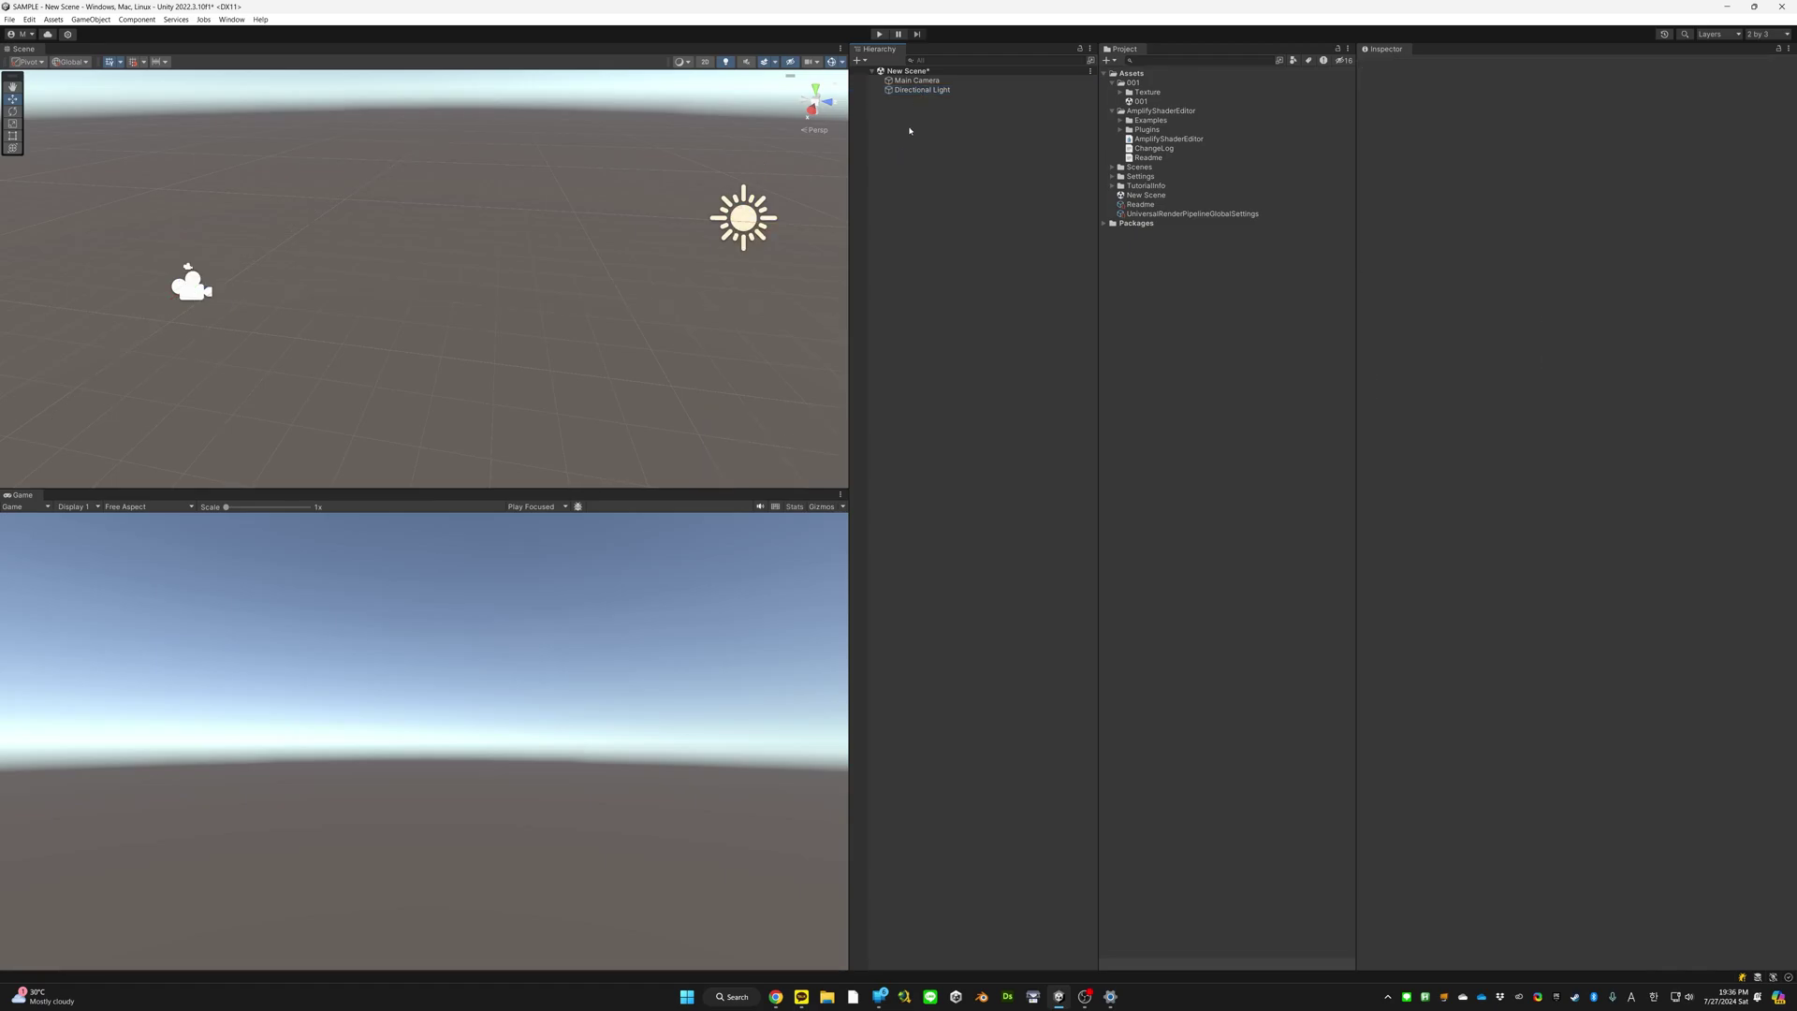
pyautogui.rightClick(909, 131)
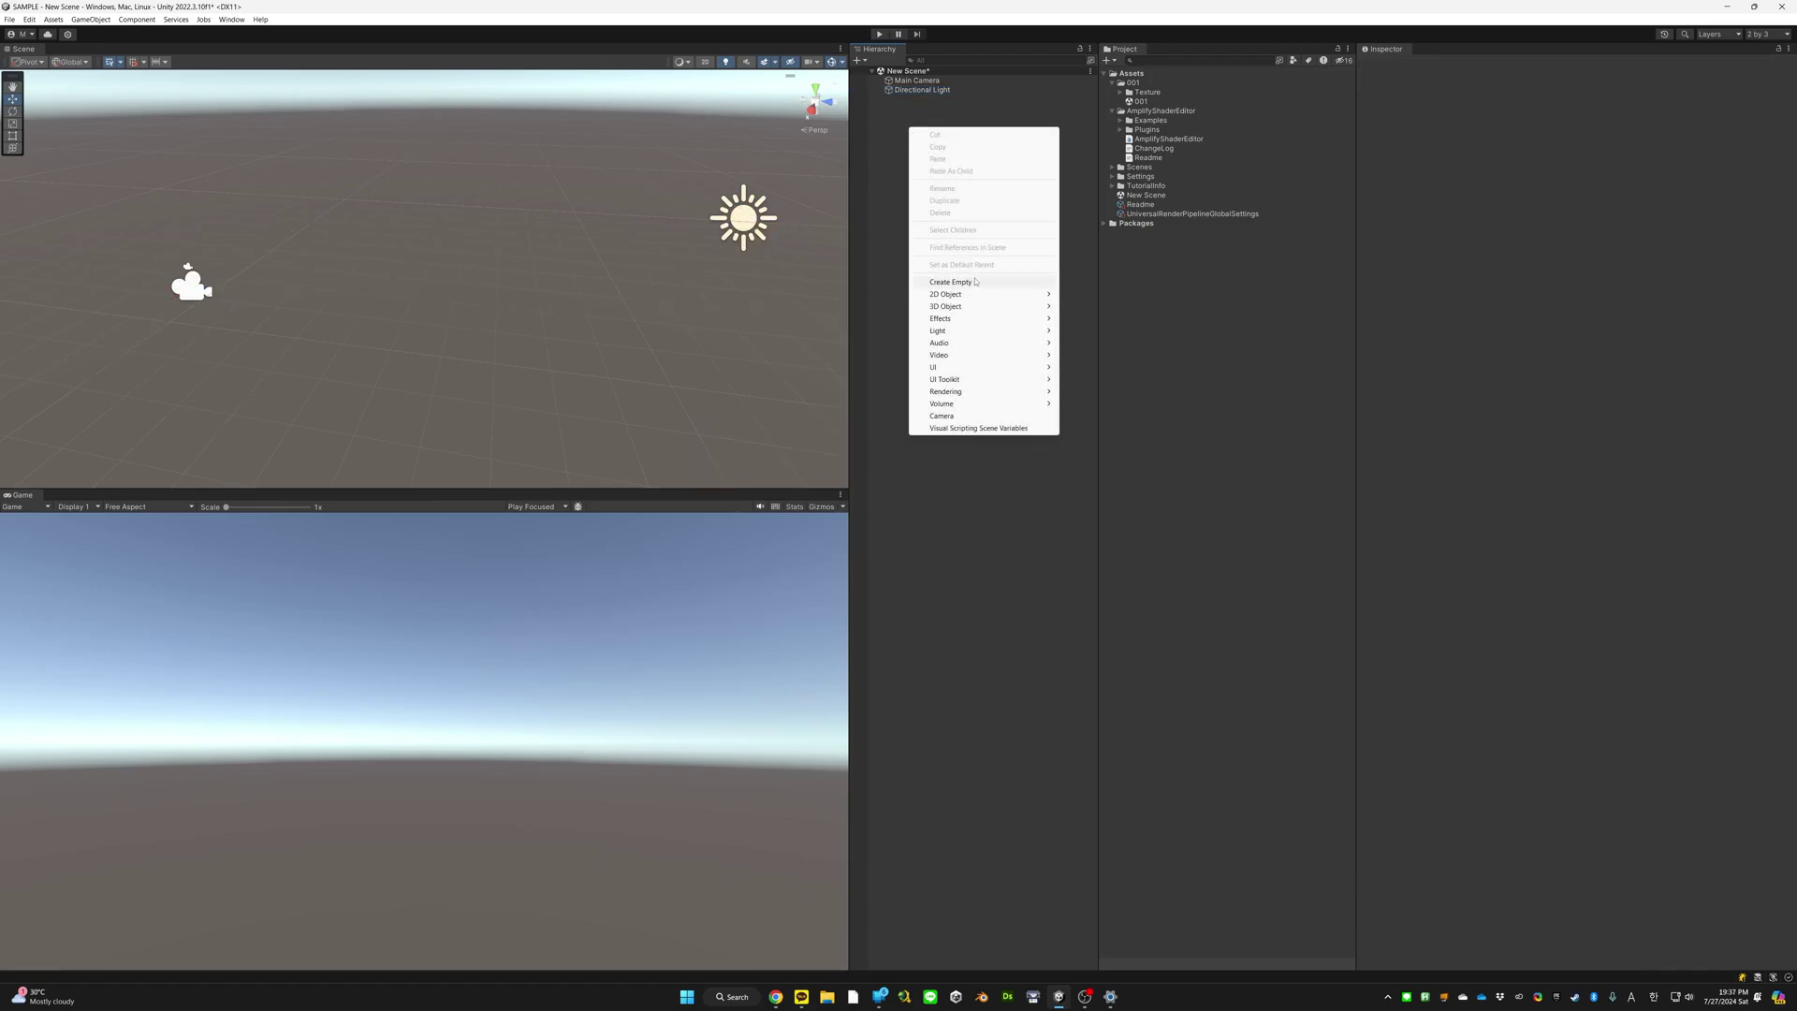
pyautogui.moveTo(969, 309)
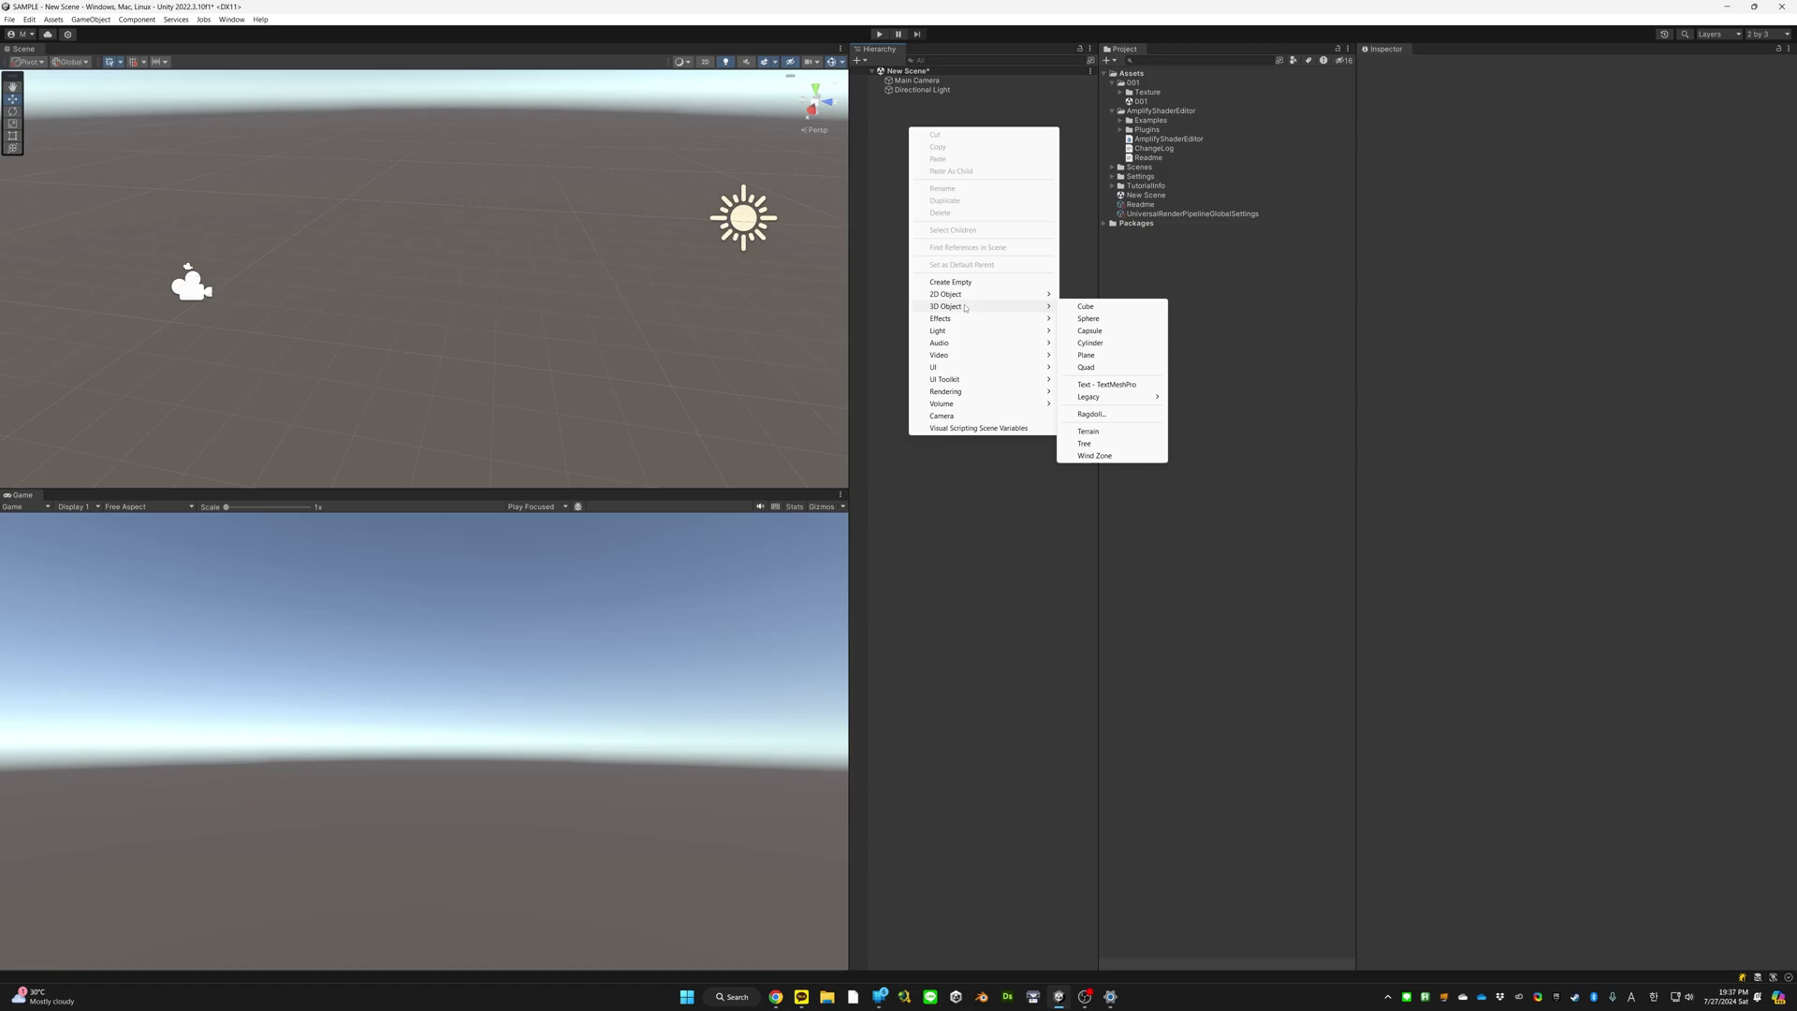
pyautogui.click(1089, 307)
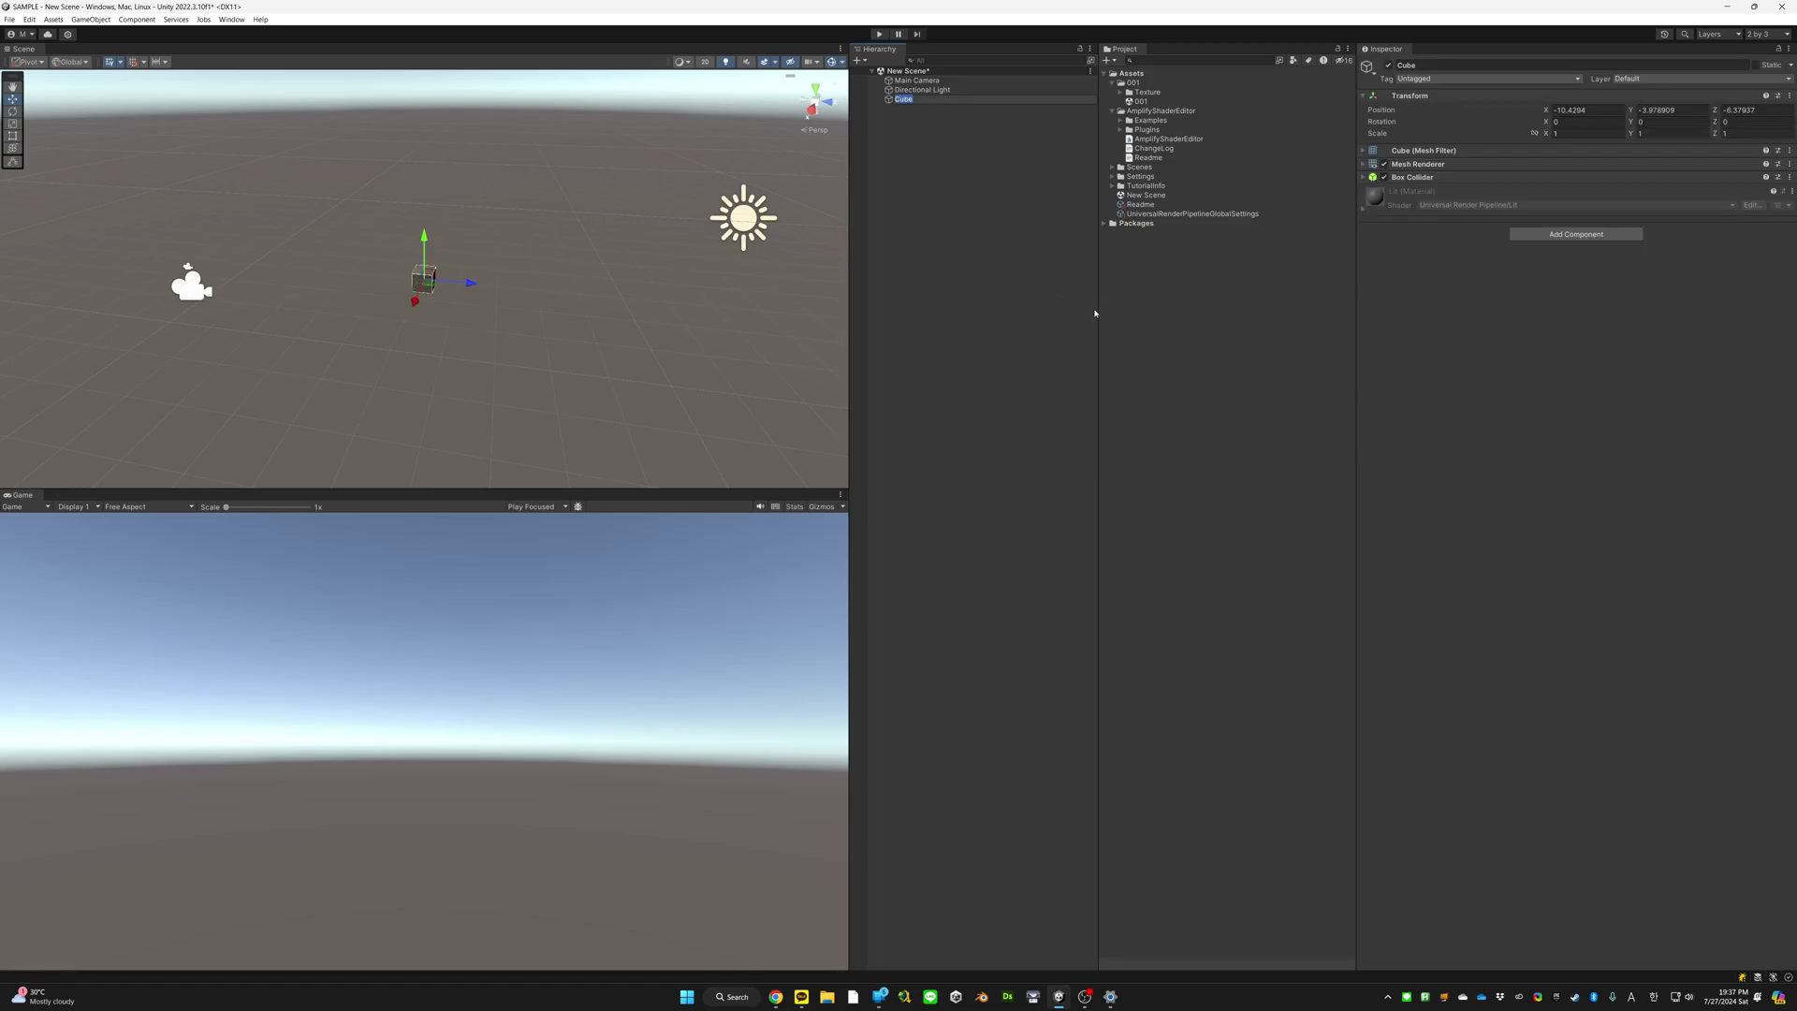
pyautogui.press('Return')
# Examine the new Cube up close in the Scene view from several angles
pyautogui.moveTo(461, 278); pyautogui.dragTo(525, 306, button='right')
pyautogui.press('w')
pyautogui.press('s')
pyautogui.press('a')
pyautogui.press('w')
pyautogui.press('s')
pyautogui.press('w')
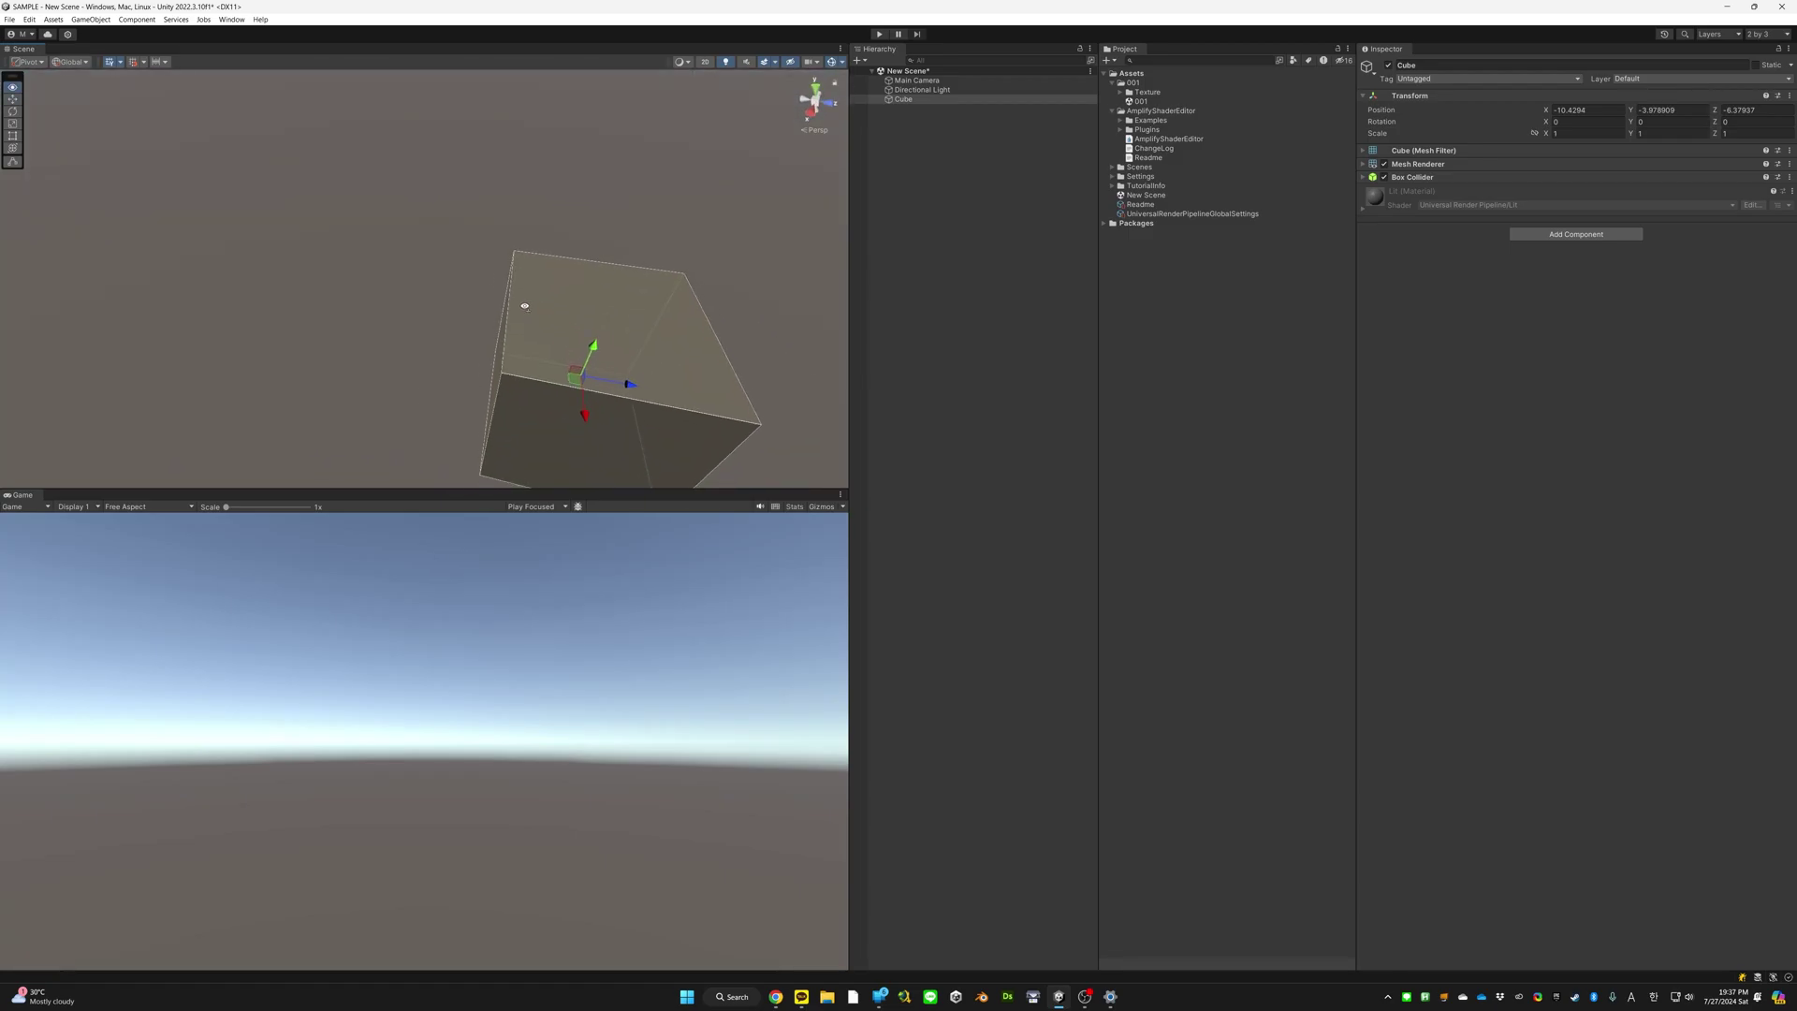
pyautogui.keyDown('alt'); pyautogui.moveTo(525, 306); pyautogui.dragTo(438, 280); pyautogui.keyUp('alt')
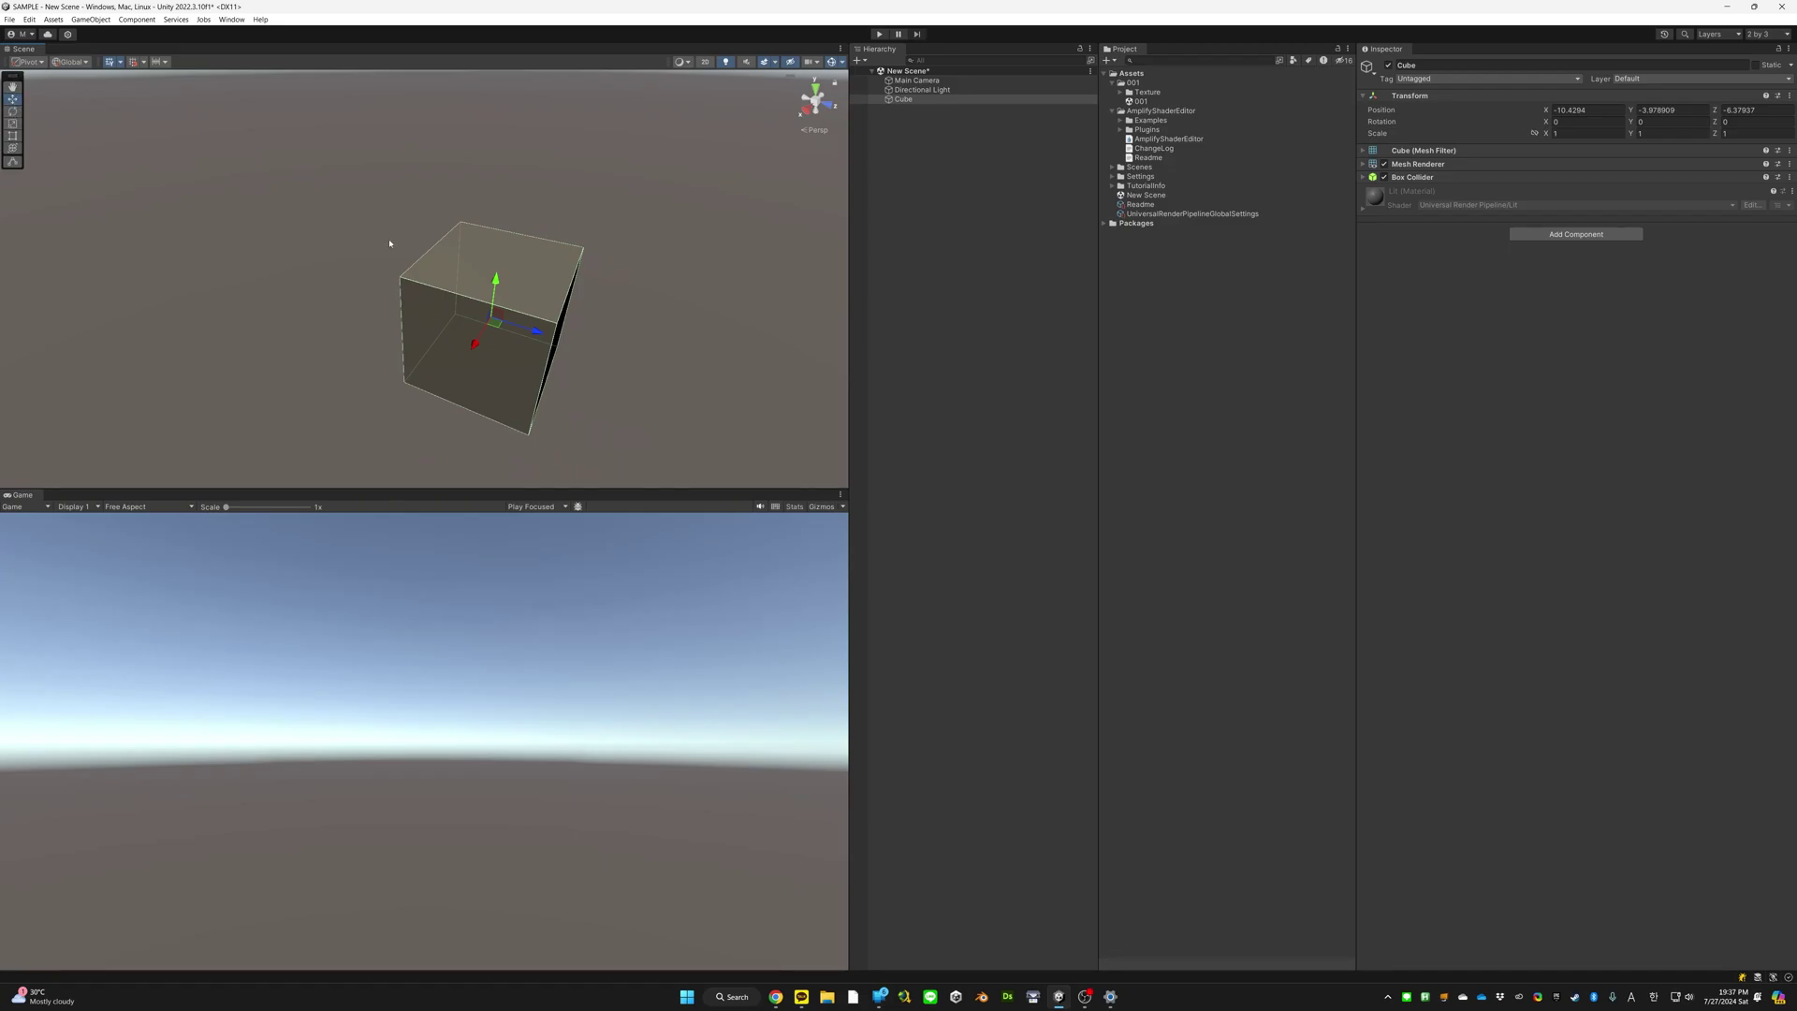
# Move the Cube freely with the Move tool to about X -10.03, Y -3.51
pyautogui.press('e')
pyautogui.press('w')
pyautogui.press('r')
pyautogui.moveTo(533, 337); pyautogui.dragTo(396, 232)
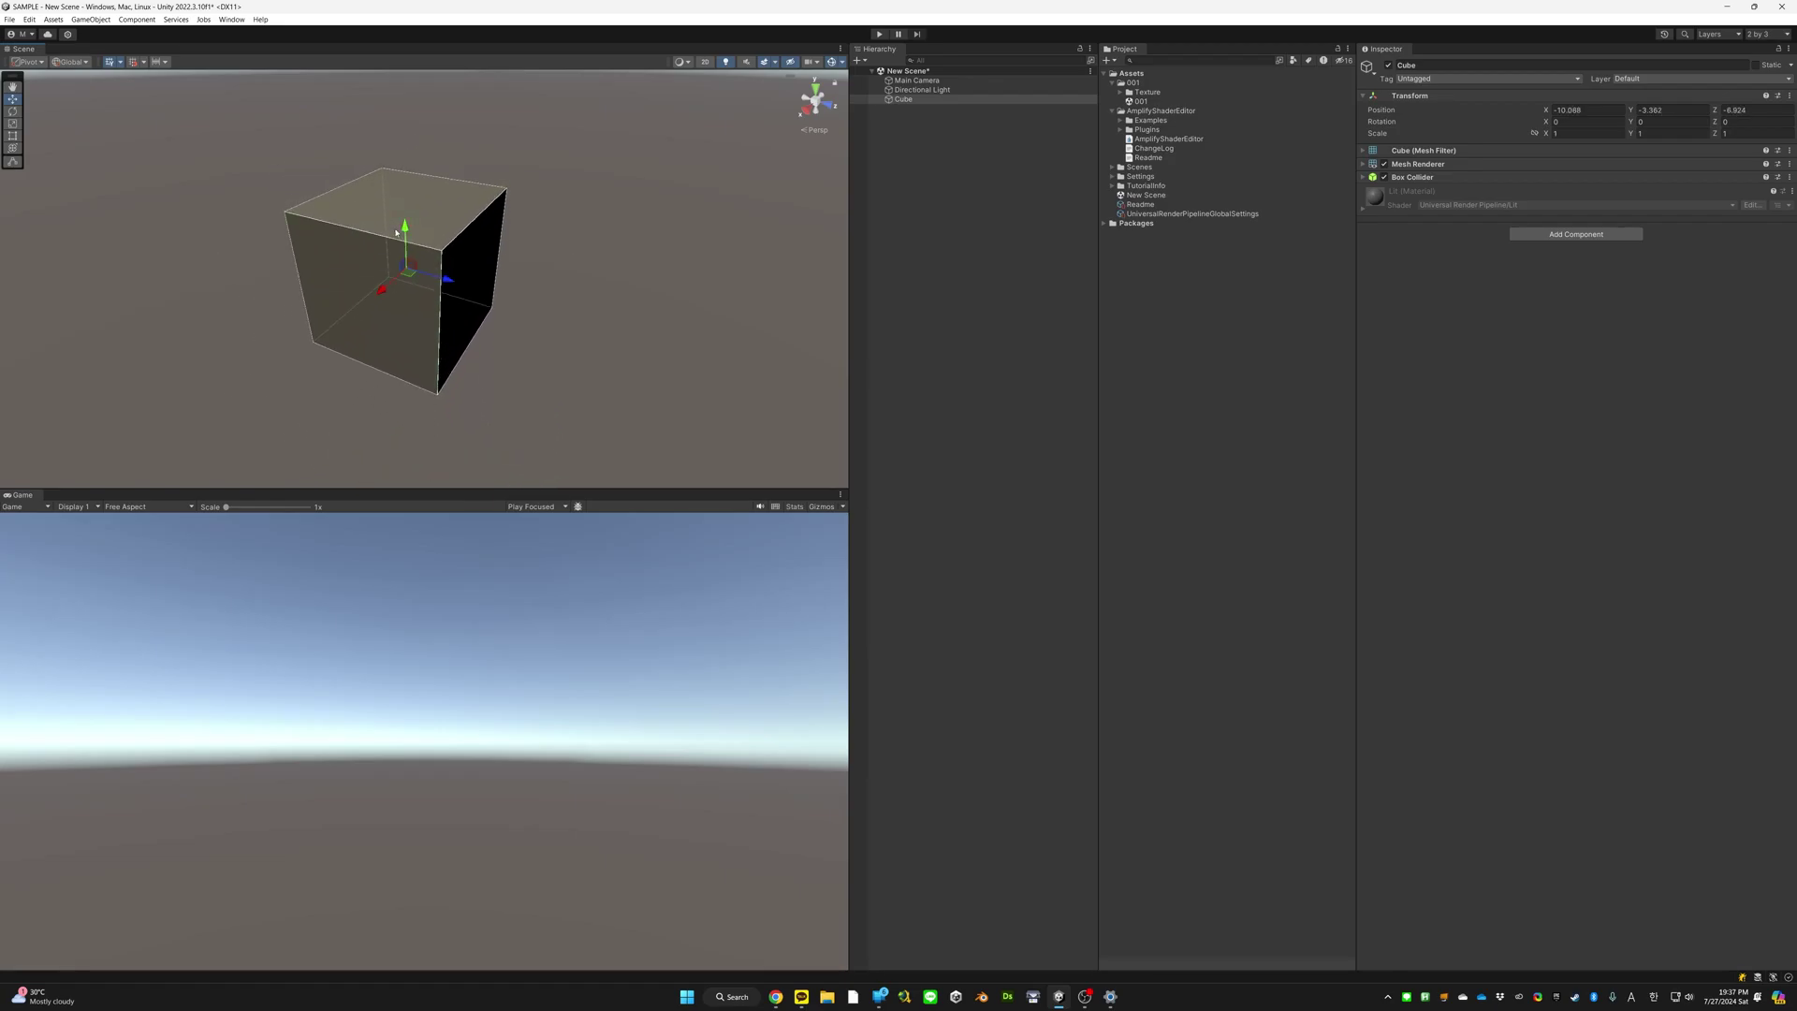
pyautogui.moveTo(382, 294); pyautogui.dragTo(426, 302)
# Rotate the Cube freely to about 2, -13.4, -0.5 degrees and shrink it with the Scale tool, overall and along Z
pyautogui.press('e')
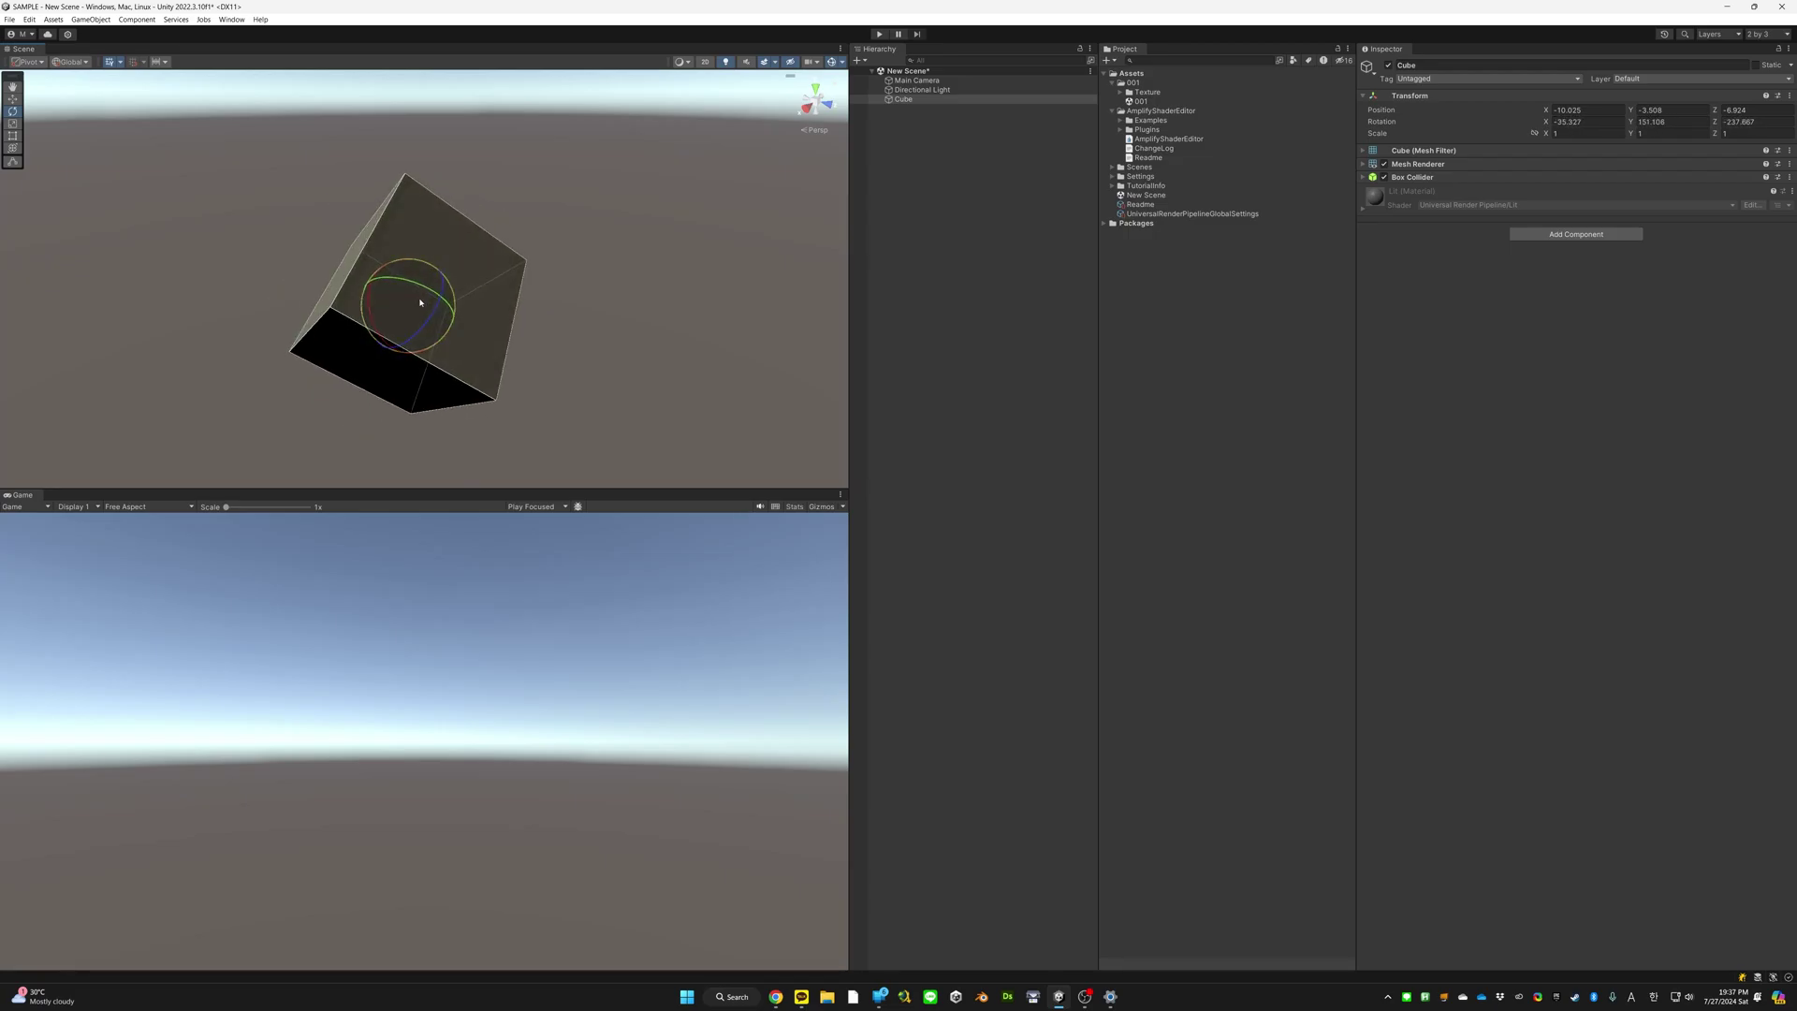
pyautogui.moveTo(423, 300); pyautogui.dragTo(586, 316)
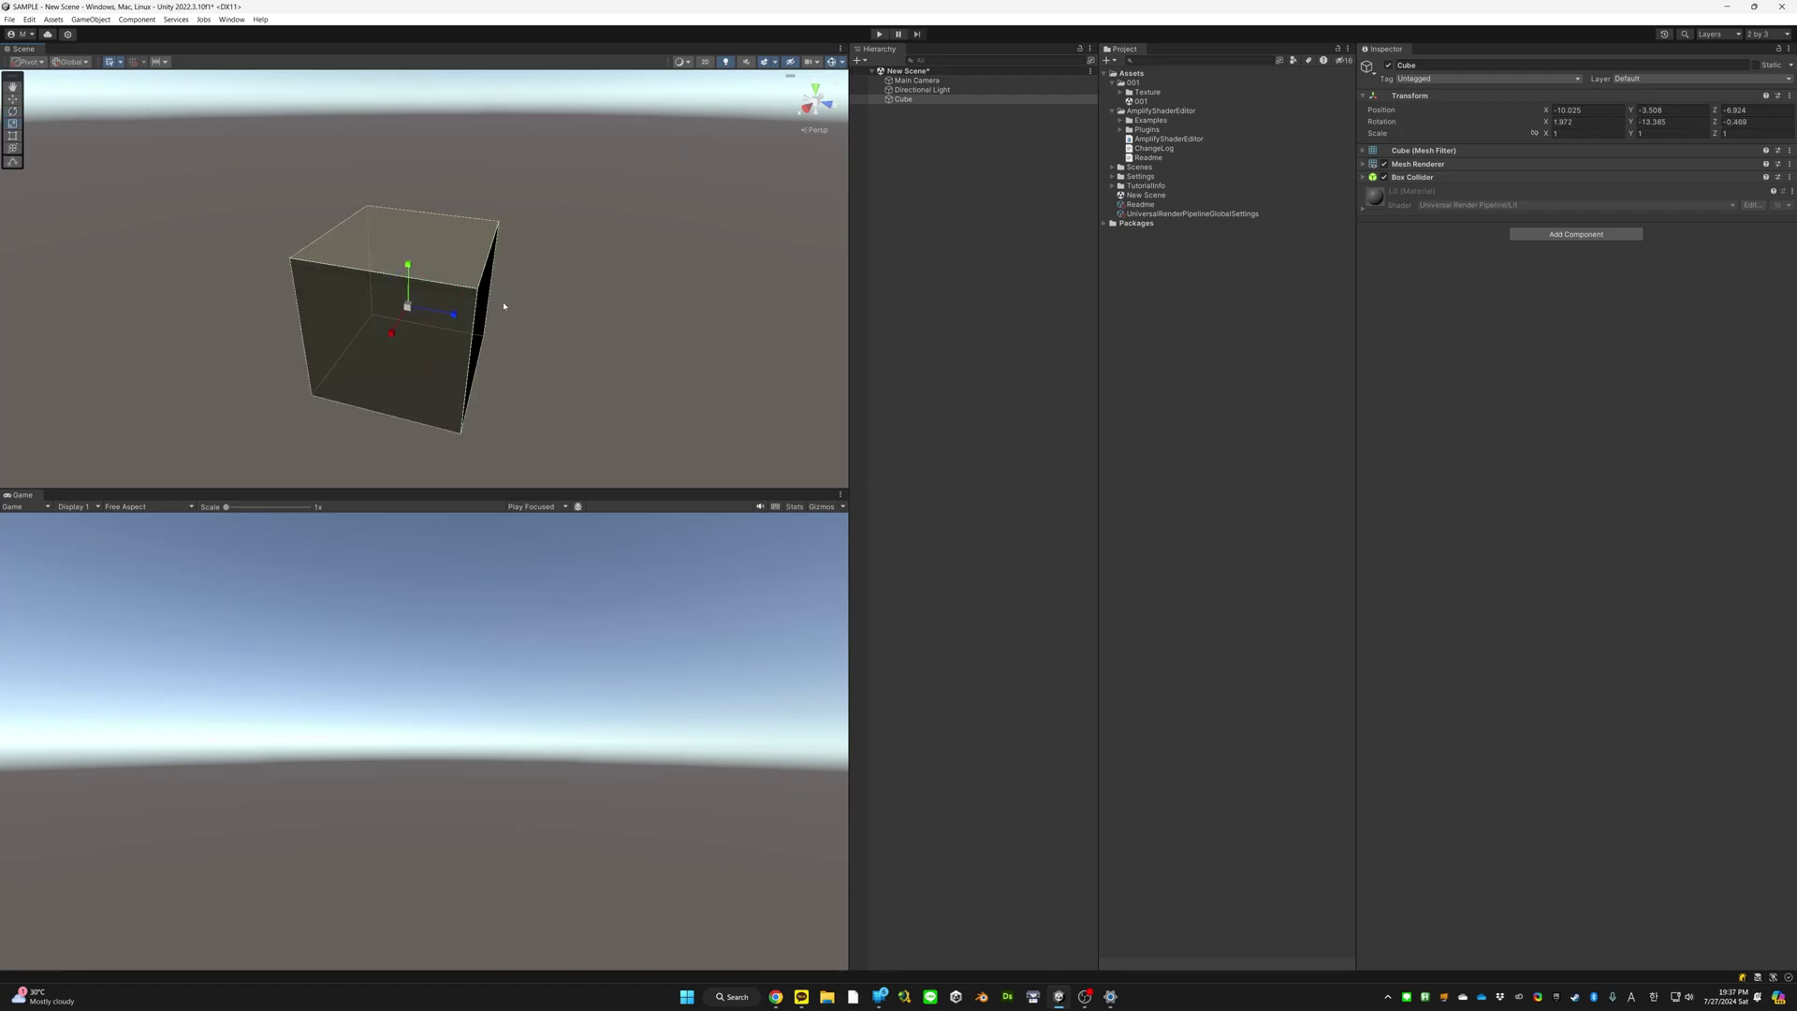
pyautogui.moveTo(408, 309)
pyautogui.mouseDown()
pyautogui.moveTo(487, 323)
pyautogui.moveTo(388, 319)
pyautogui.moveTo(477, 324)
pyautogui.moveTo(436, 307)
pyautogui.moveTo(429, 326)
pyautogui.mouseUp()
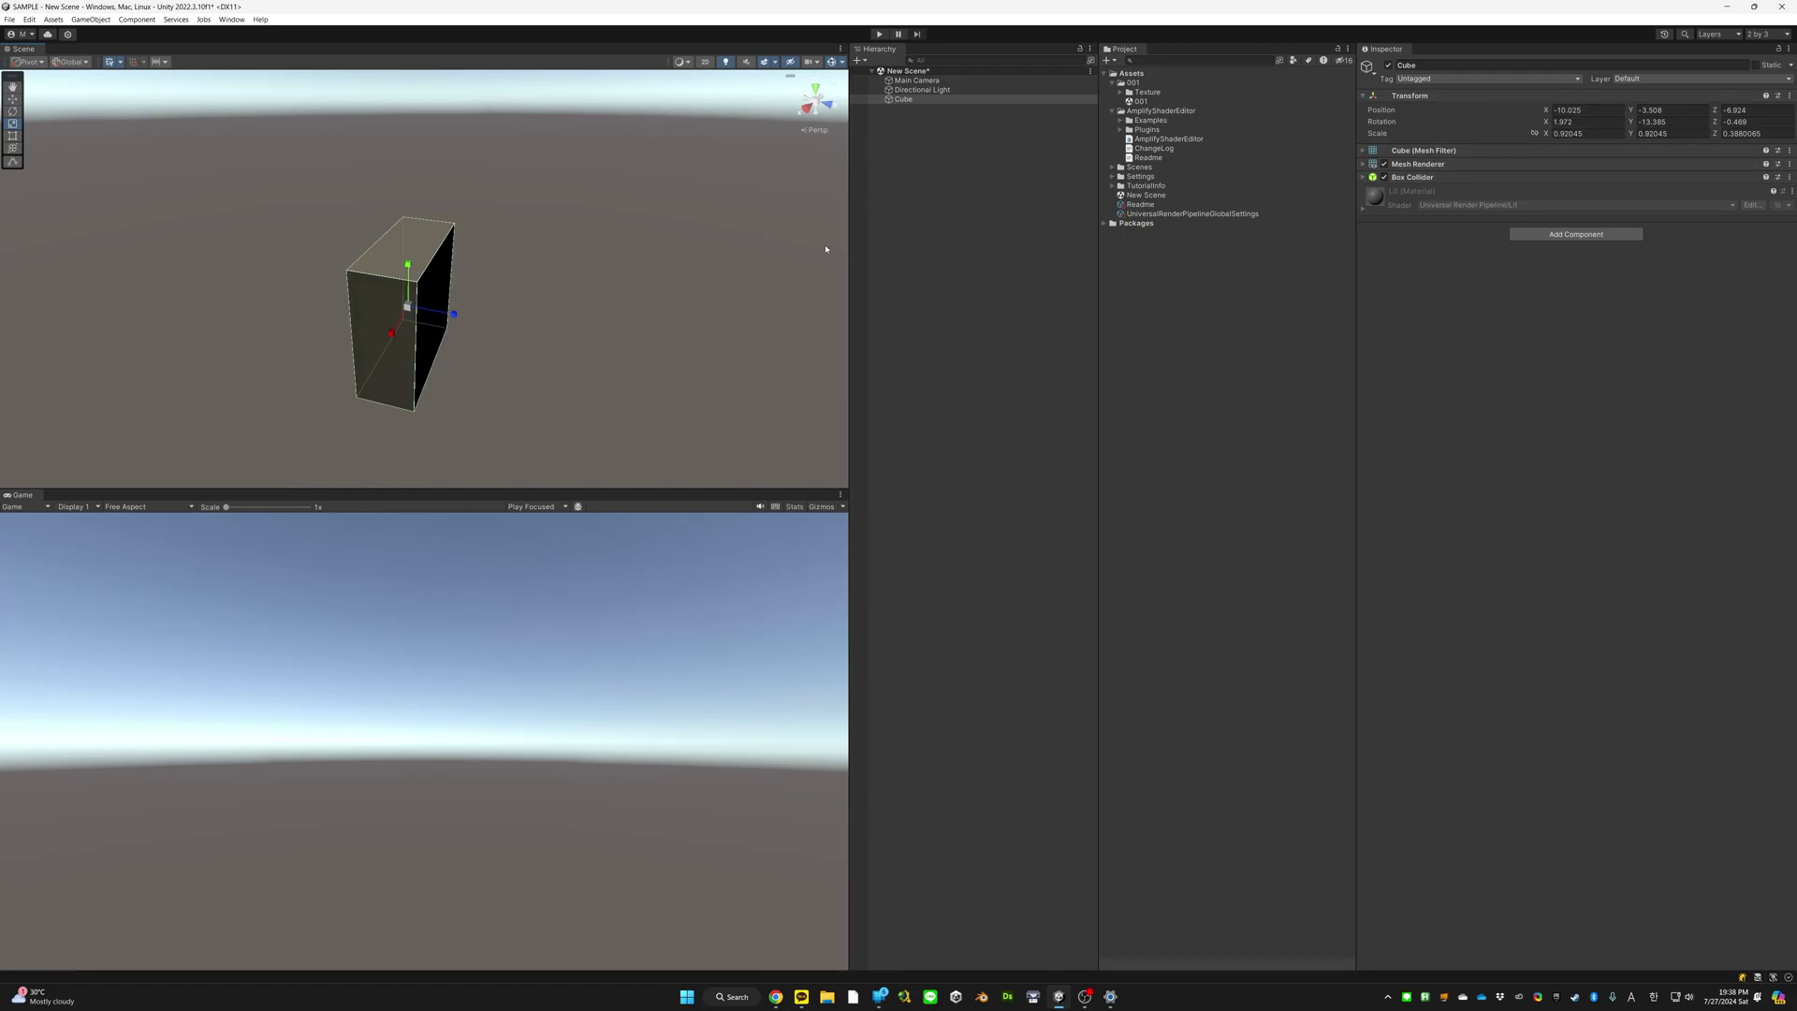
pyautogui.moveTo(451, 315)
pyautogui.mouseDown()
pyautogui.moveTo(520, 333)
pyautogui.moveTo(463, 317)
pyautogui.mouseUp()
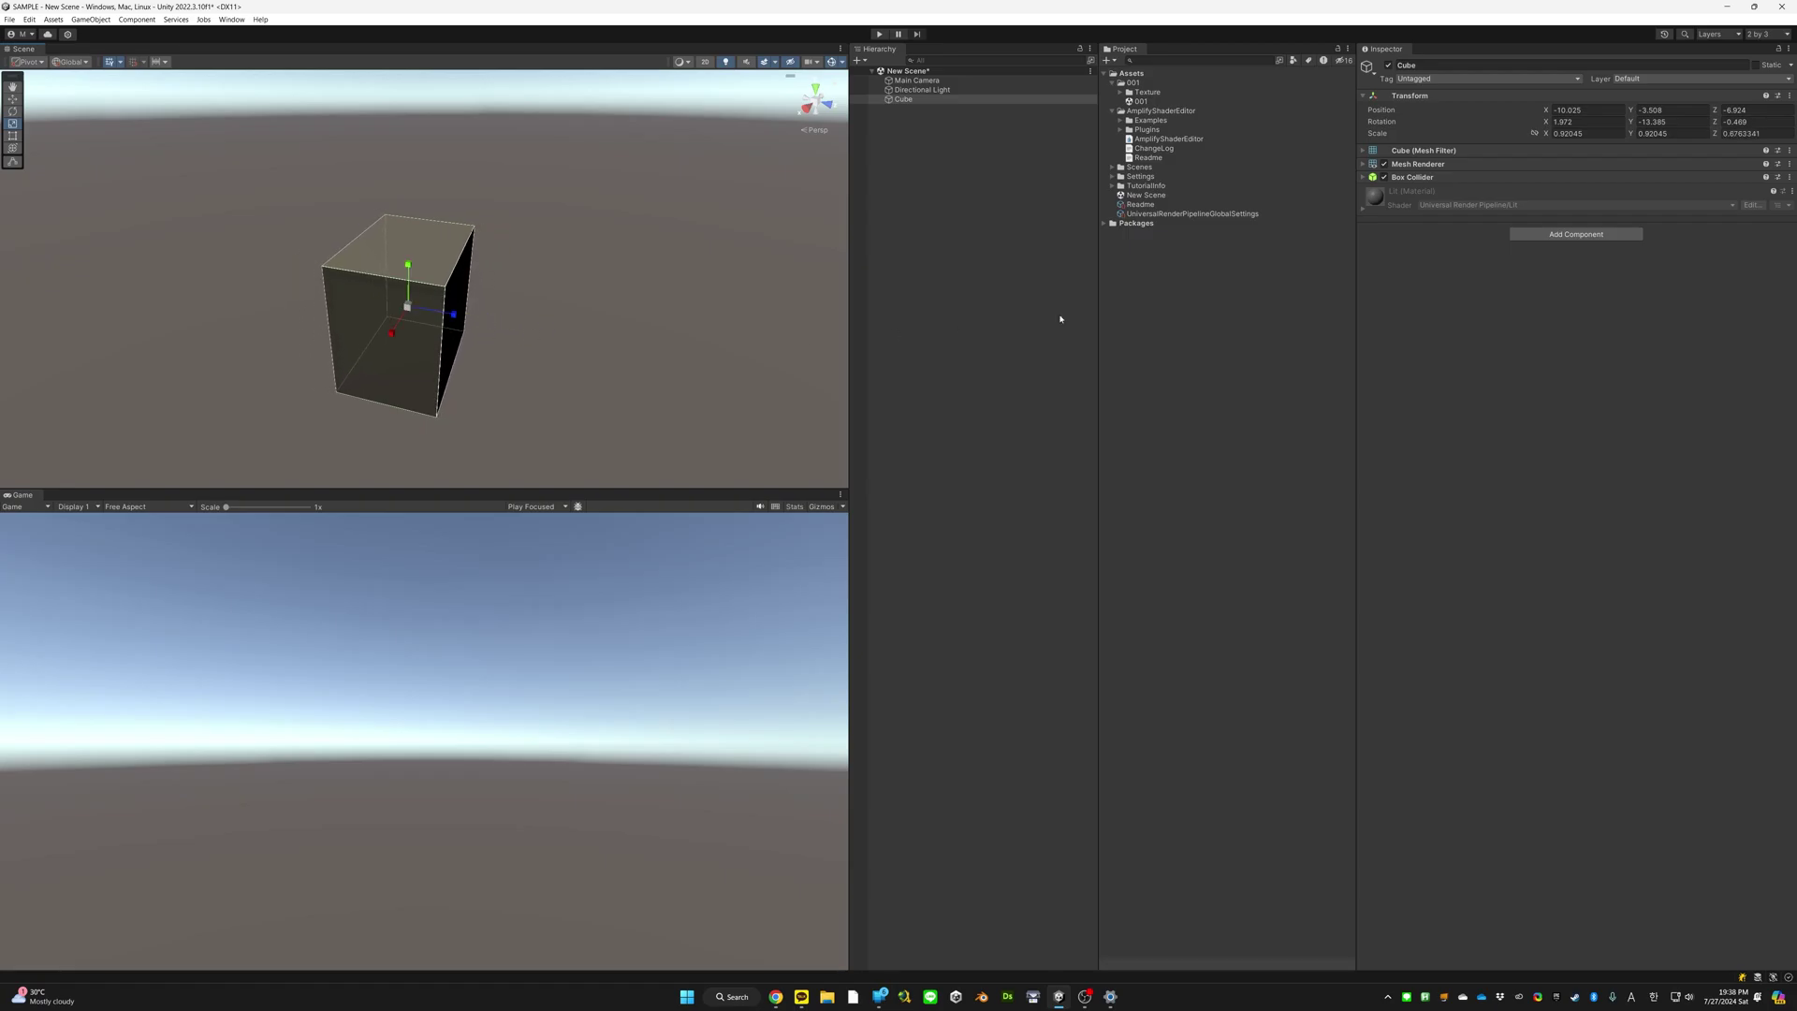
# Set the Cube's scale to 1 on X, Y and Z
pyautogui.write('1')
pyautogui.press('Tab')
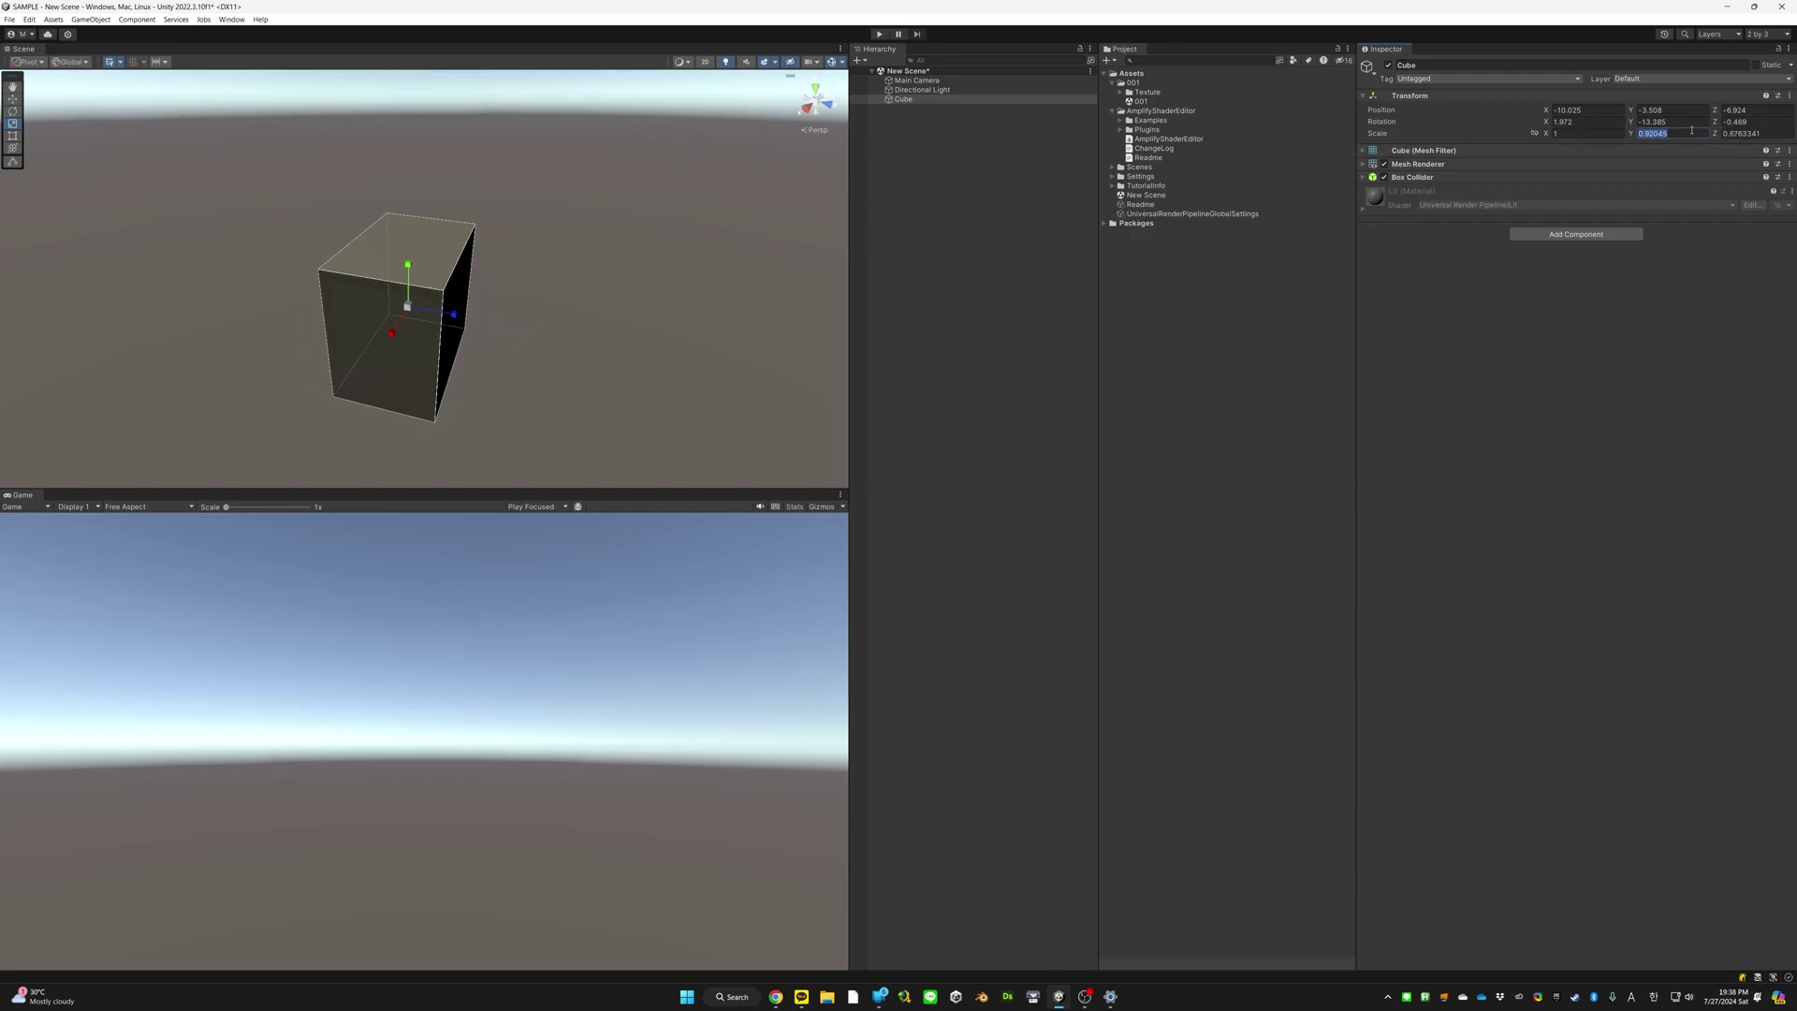
pyautogui.write('1')
pyautogui.press('Tab')
pyautogui.write('1')
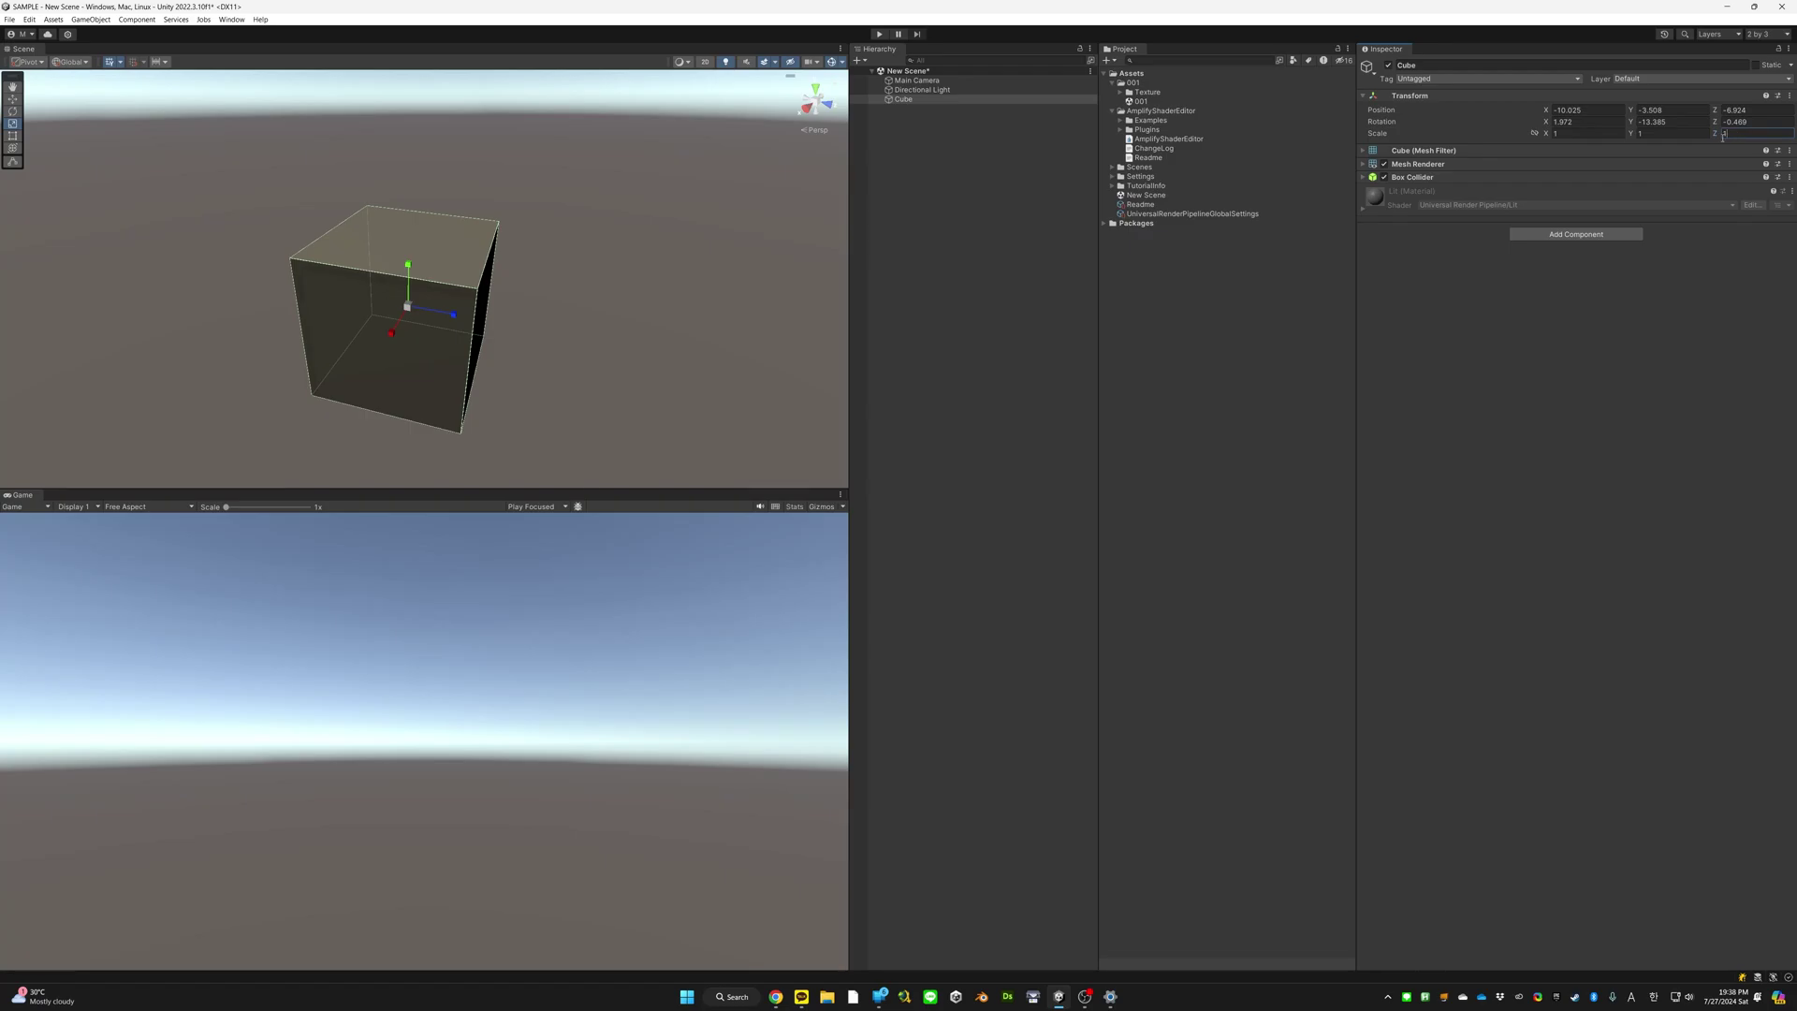
# Adjust the Cube's scale to 0.92 on Y and 1.31 on Z, and turn it to about 45 degrees around Y
pyautogui.moveTo(1717, 136); pyautogui.dragTo(1634, 122)
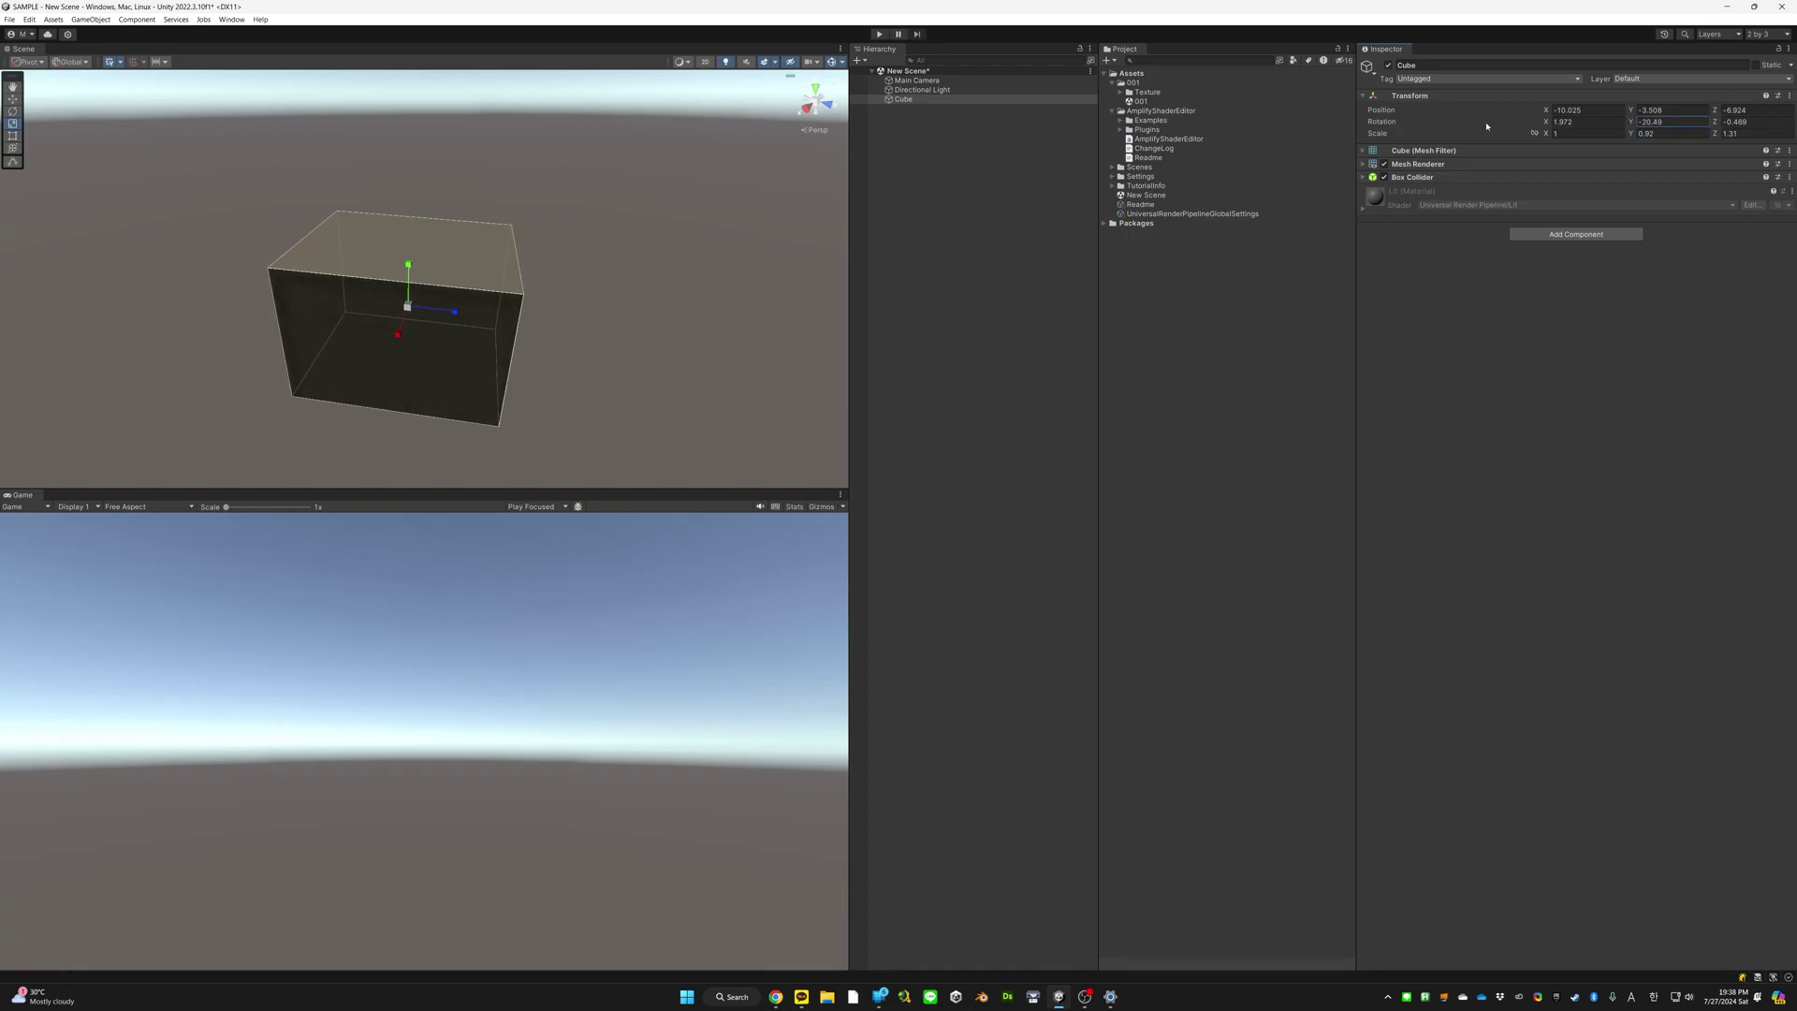
pyautogui.moveTo(1486, 126); pyautogui.dragTo(1163, 150)
pyautogui.moveTo(500, 305); pyautogui.dragTo(497, 320, button='right')
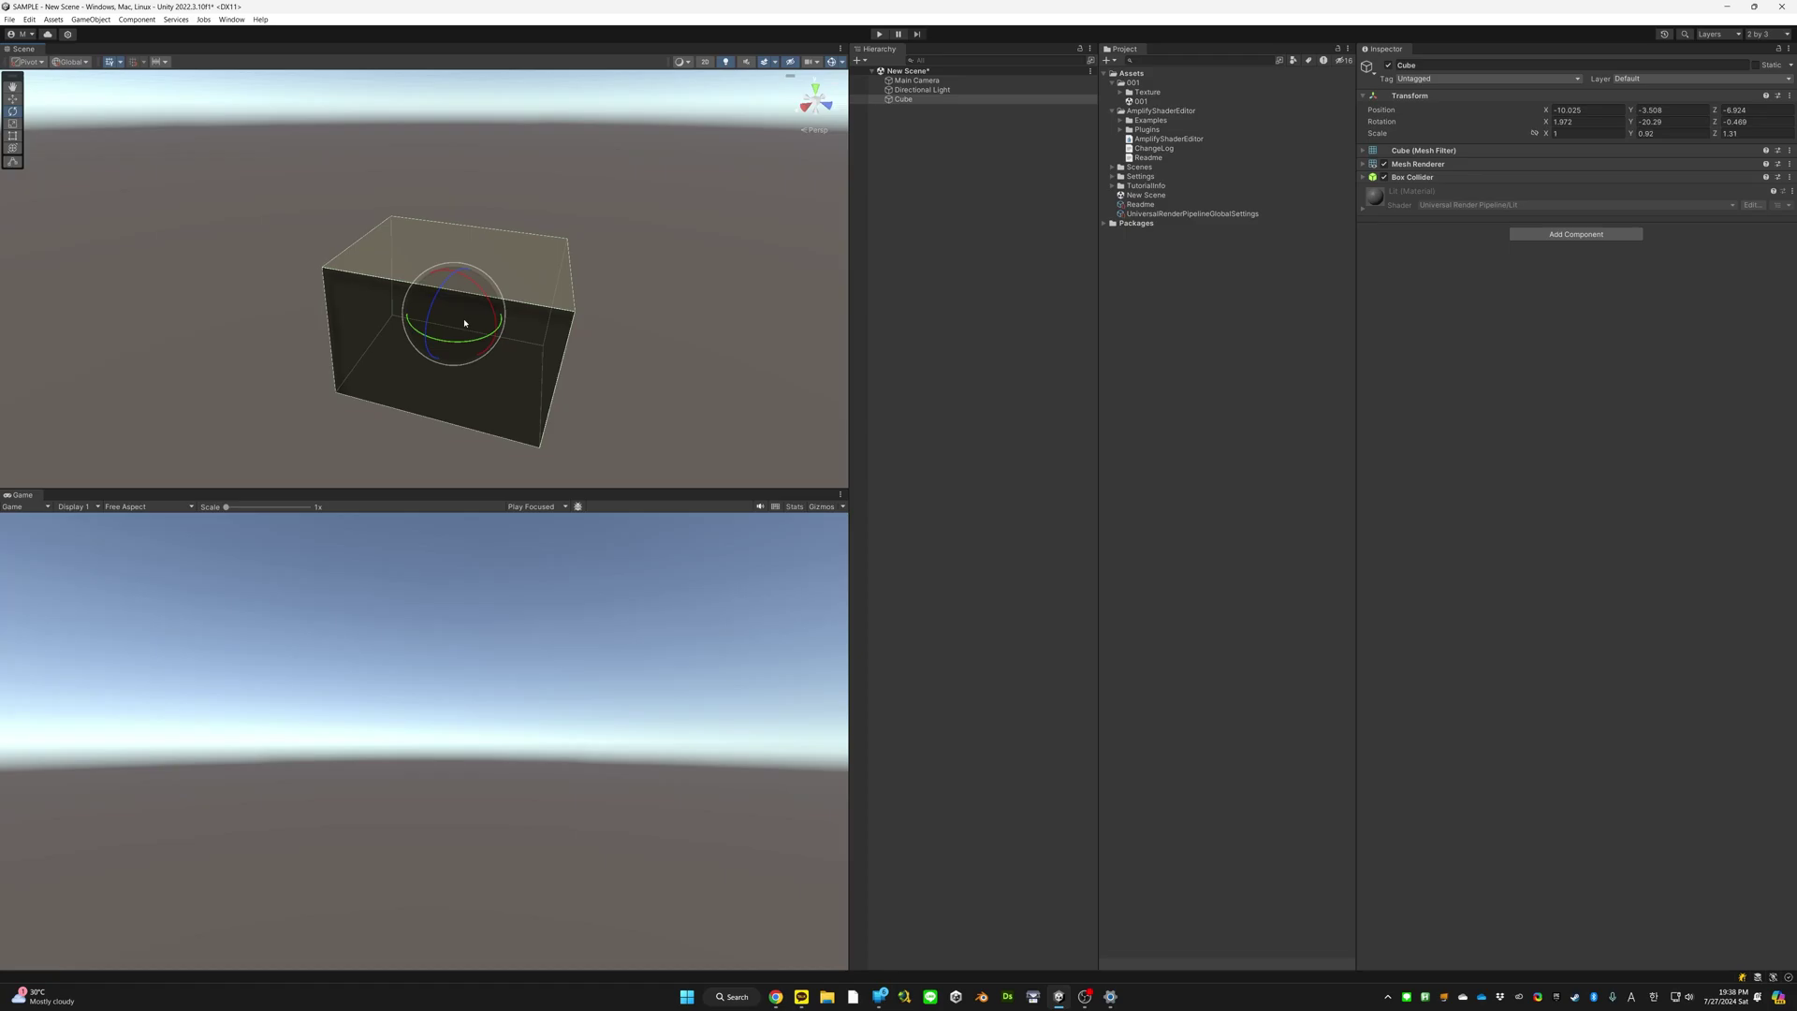
pyautogui.moveTo(491, 340); pyautogui.dragTo(387, 322)
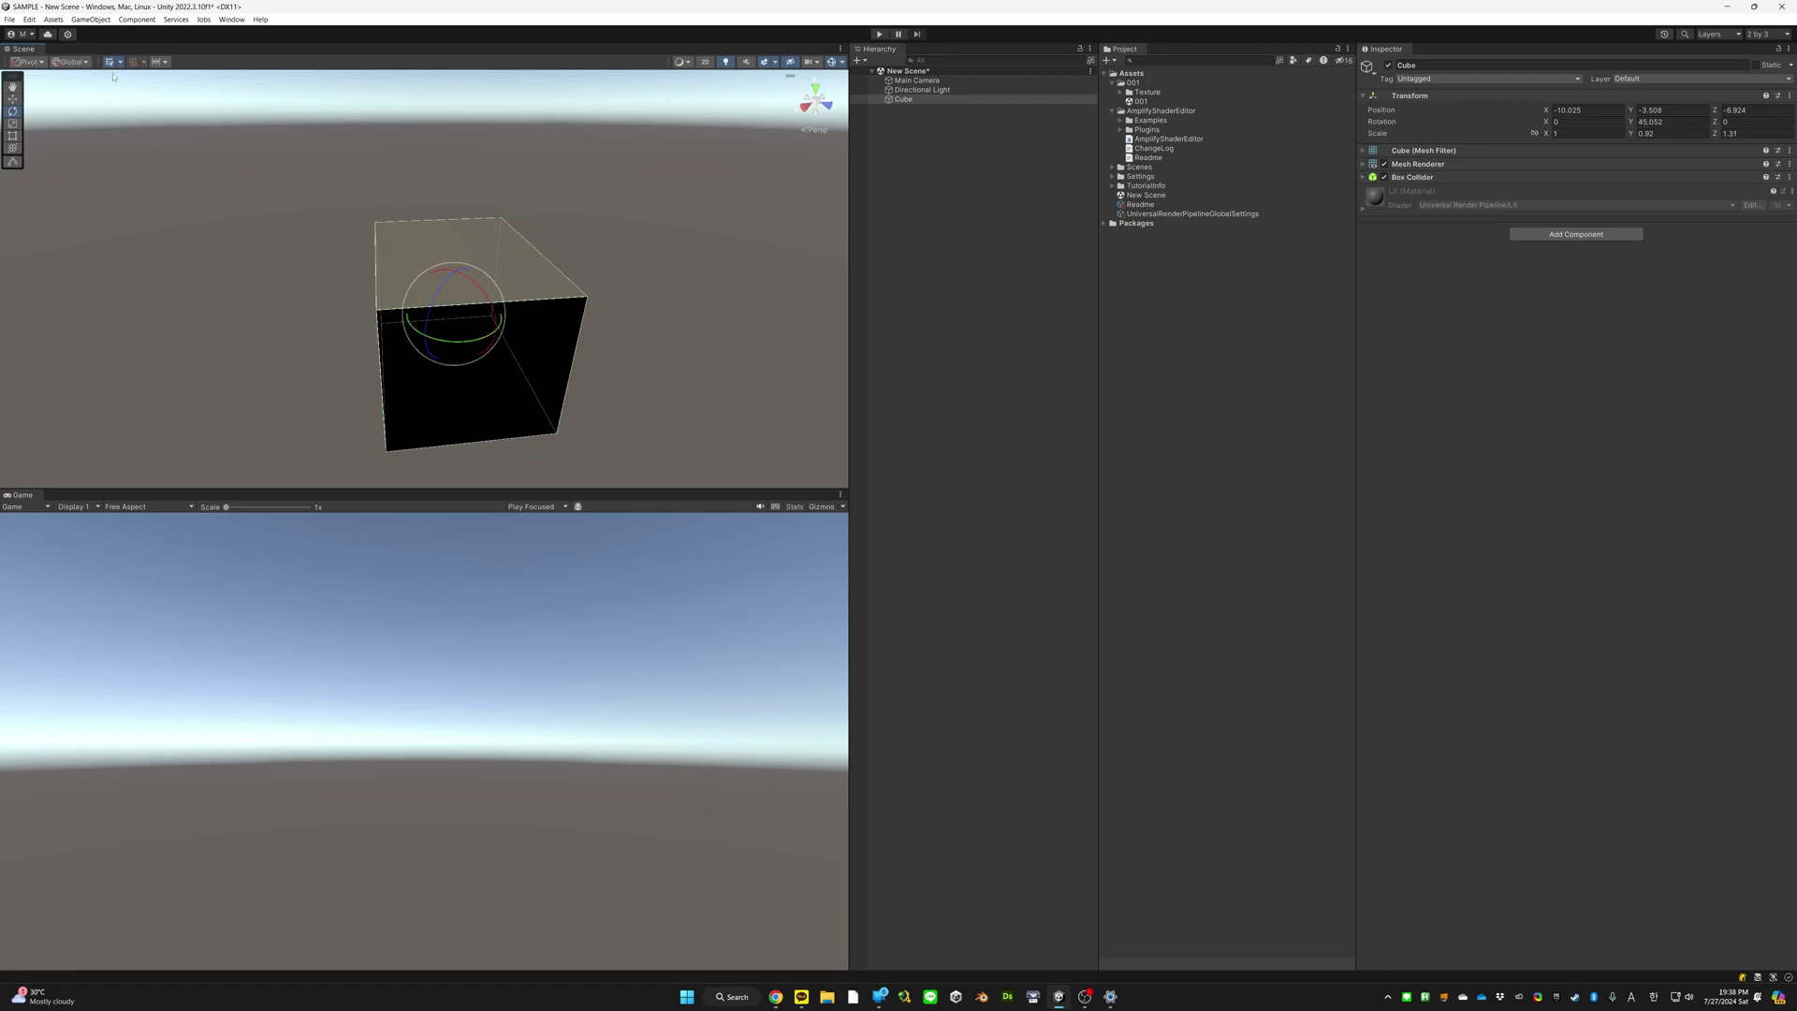
# Open the increment snapping settings and resize the Cube along X, in snapped increments to 3 and freely to about 1.28
pyautogui.click(168, 61)
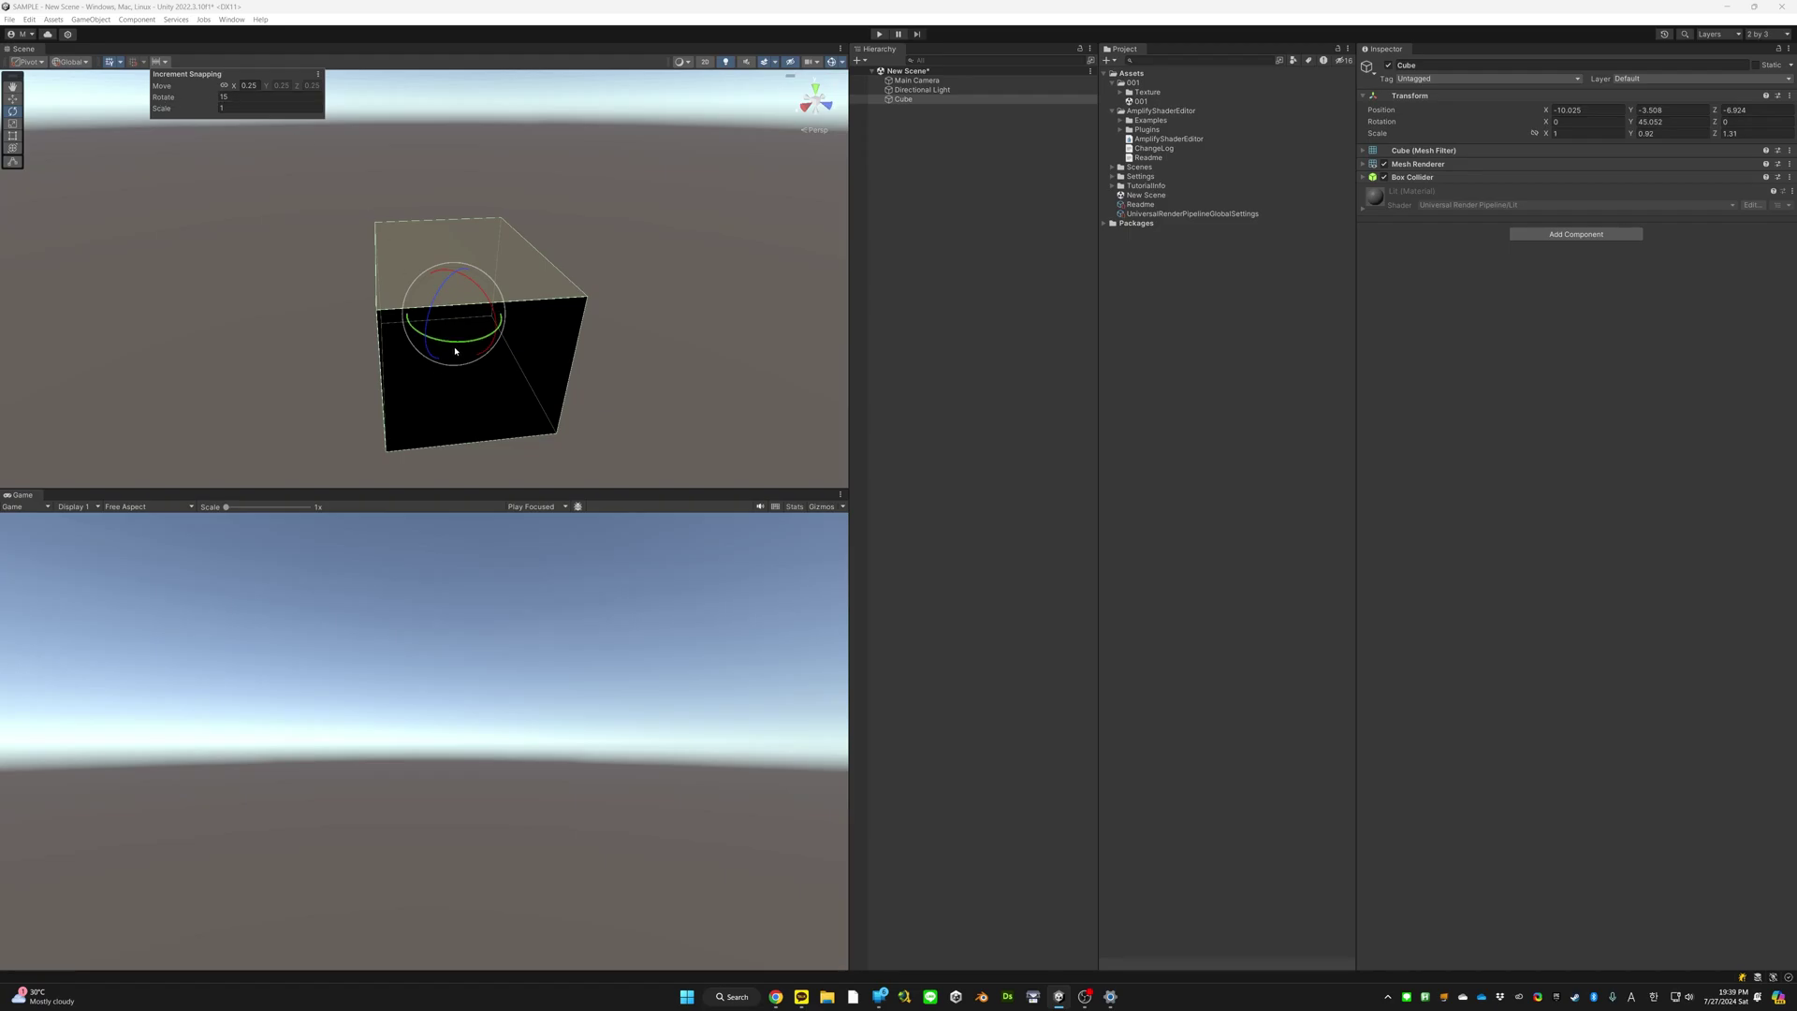
pyautogui.moveTo(485, 327); pyautogui.dragTo(475, 326, button='right')
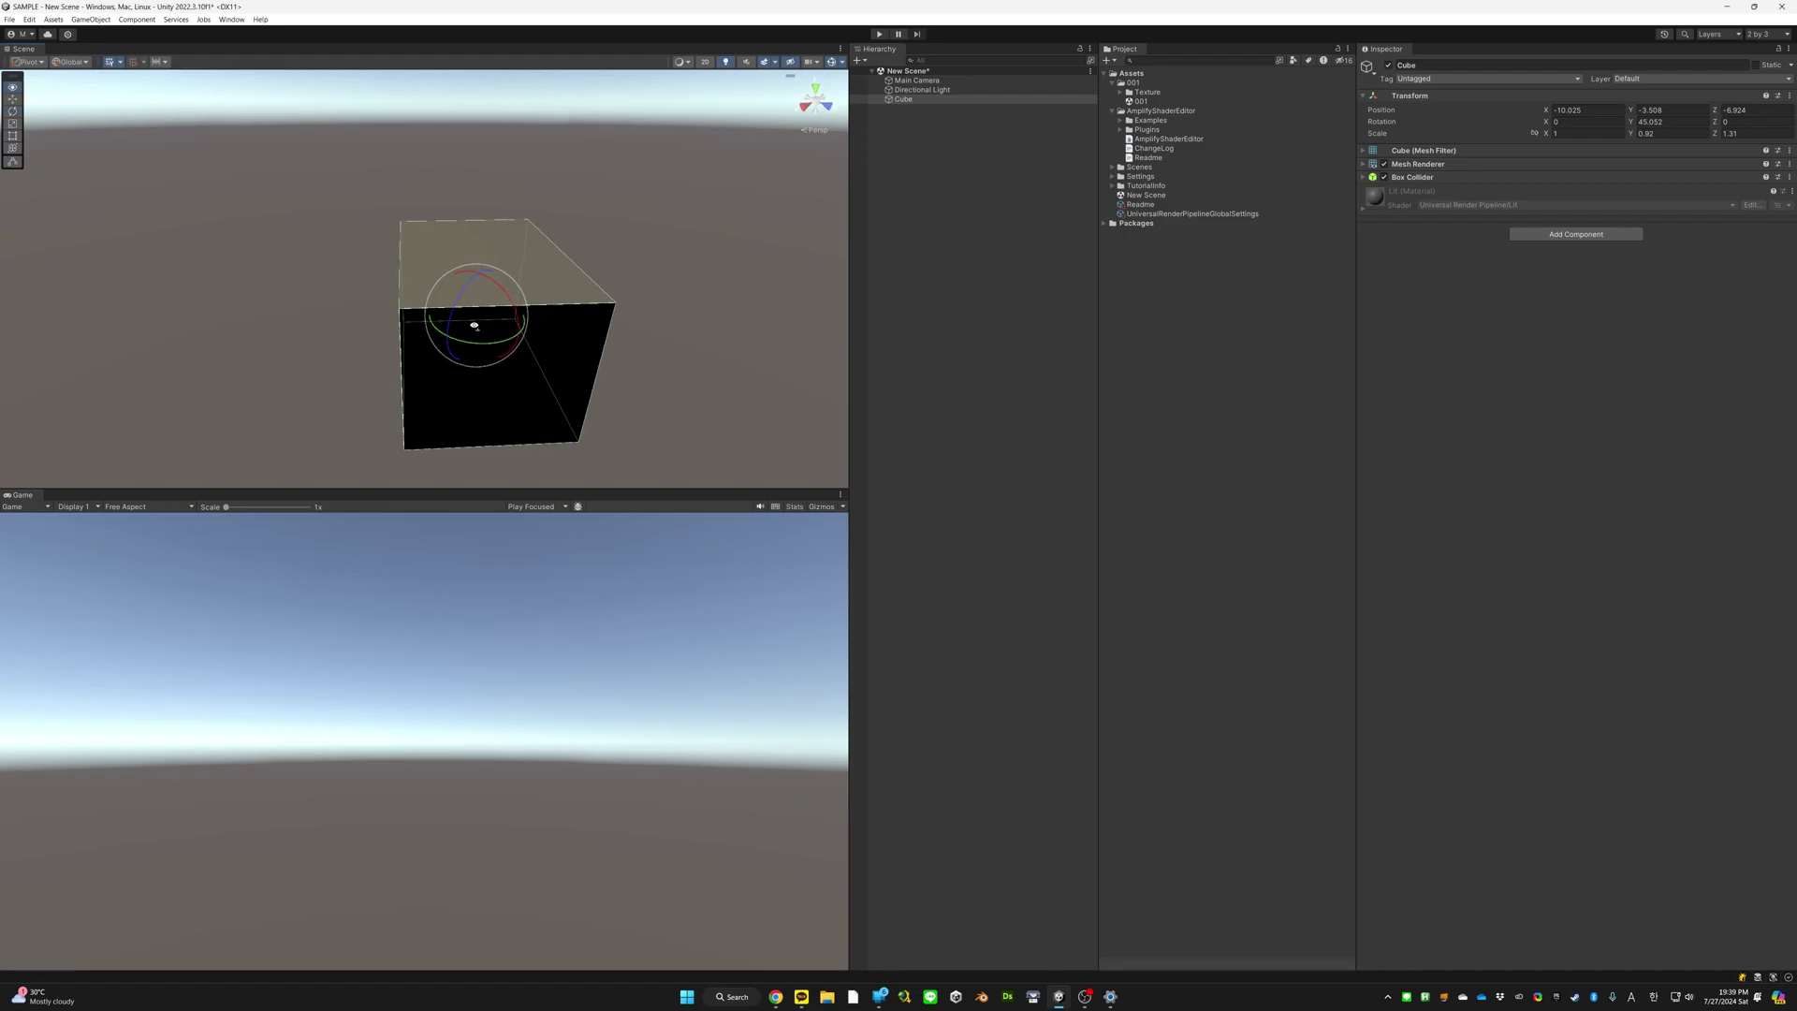
pyautogui.press('r')
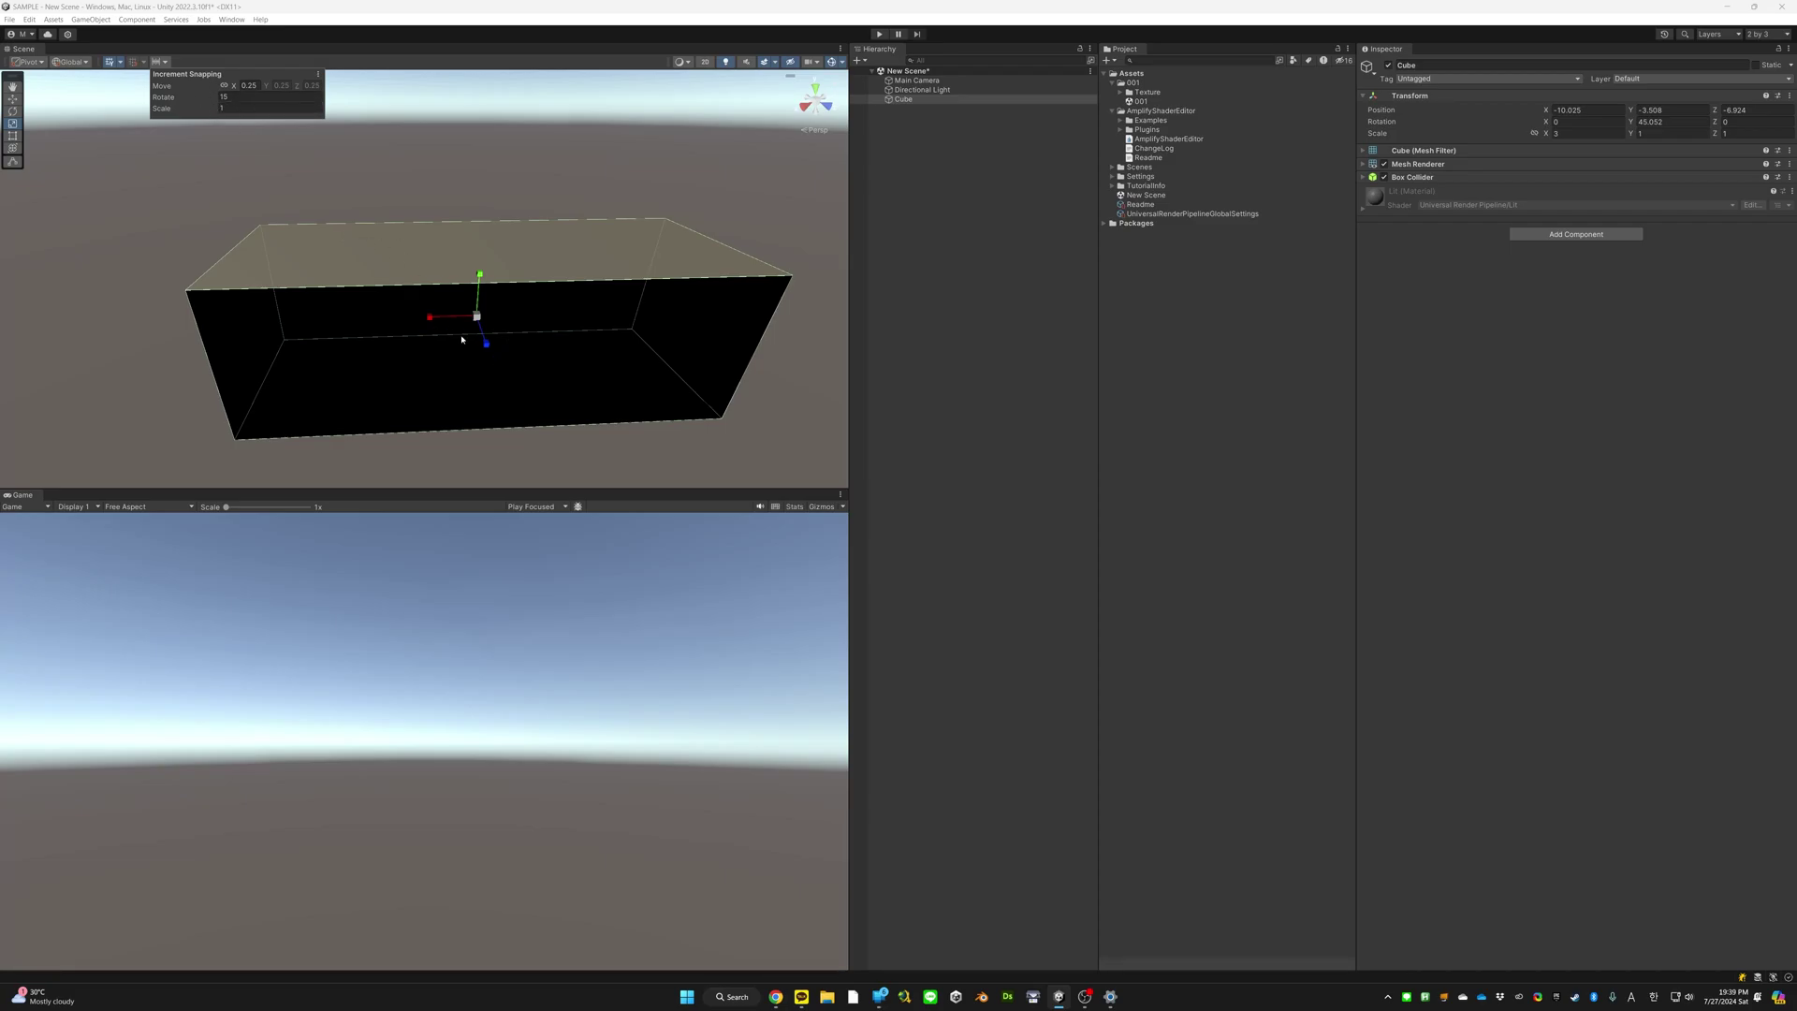
pyautogui.moveTo(437, 324); pyautogui.dragTo(615, 240)
# Reset the Cube's transform to position 0, 0, 0, rotation 0, 0, 0 and scale 1, 1, 1
pyautogui.click(1591, 111)
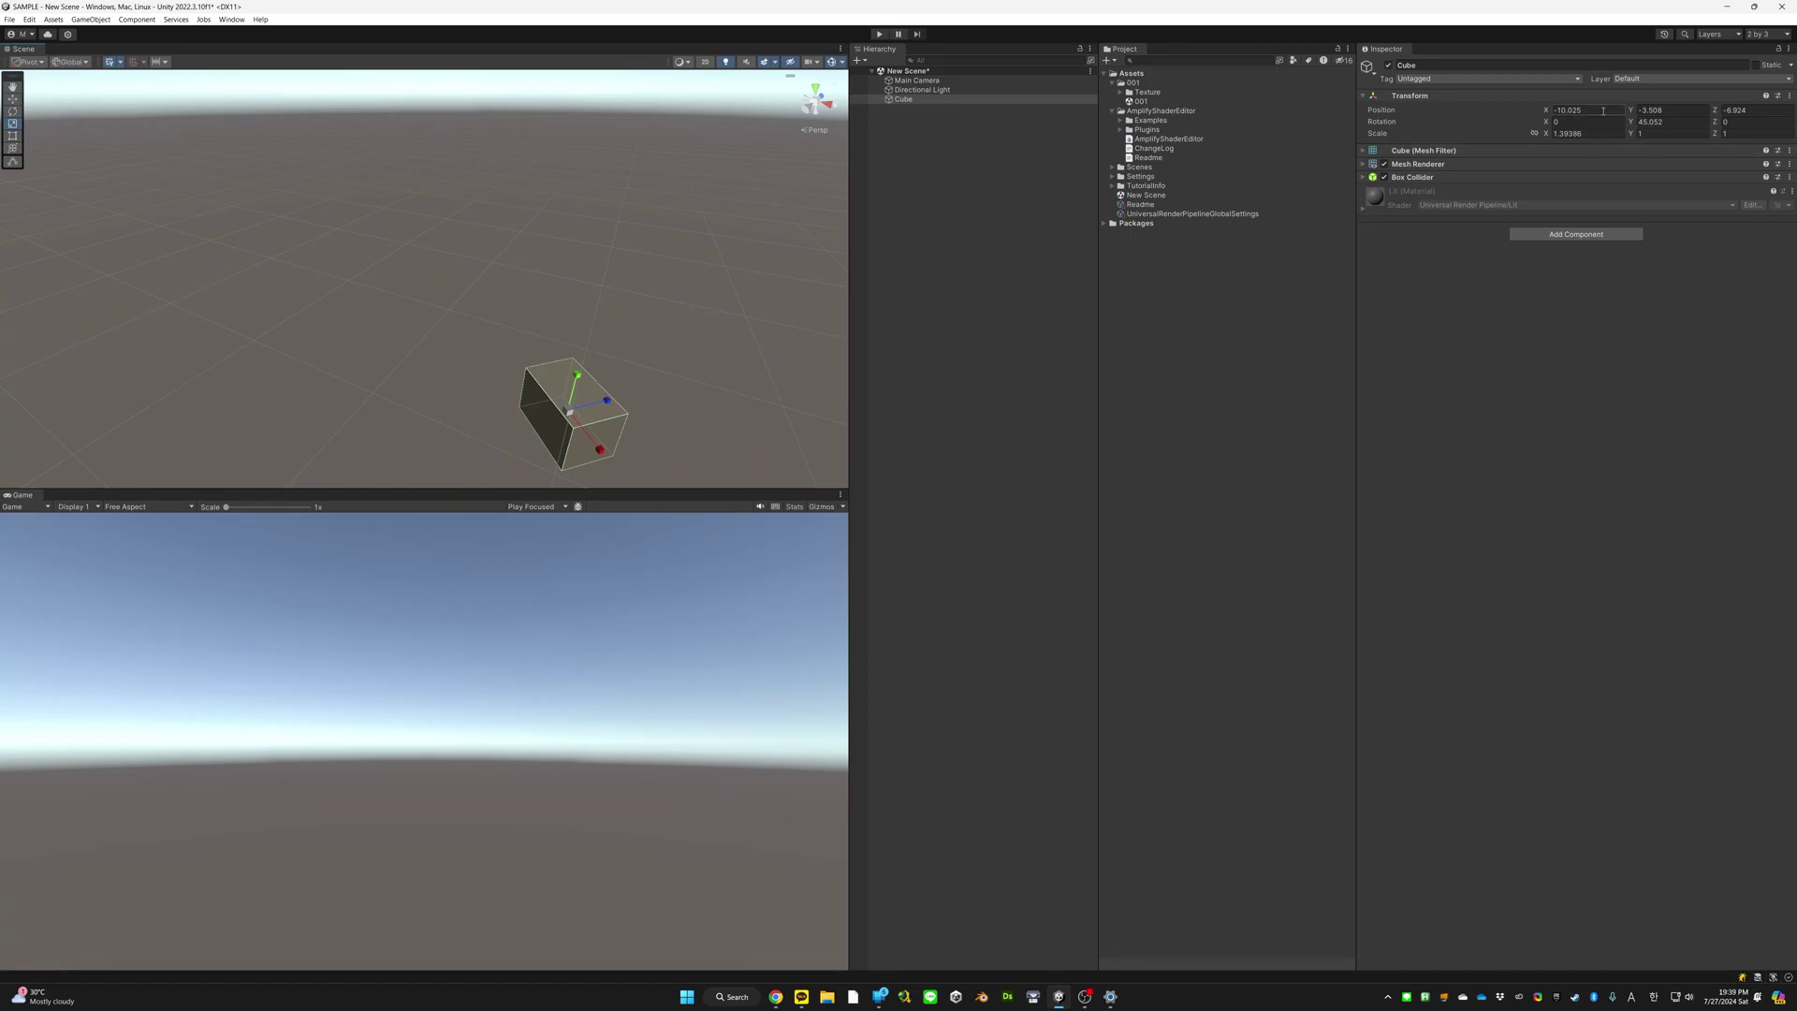
pyautogui.write('0')
pyautogui.press('Tab')
pyautogui.write('0')
pyautogui.press('Tab')
pyautogui.write('0')
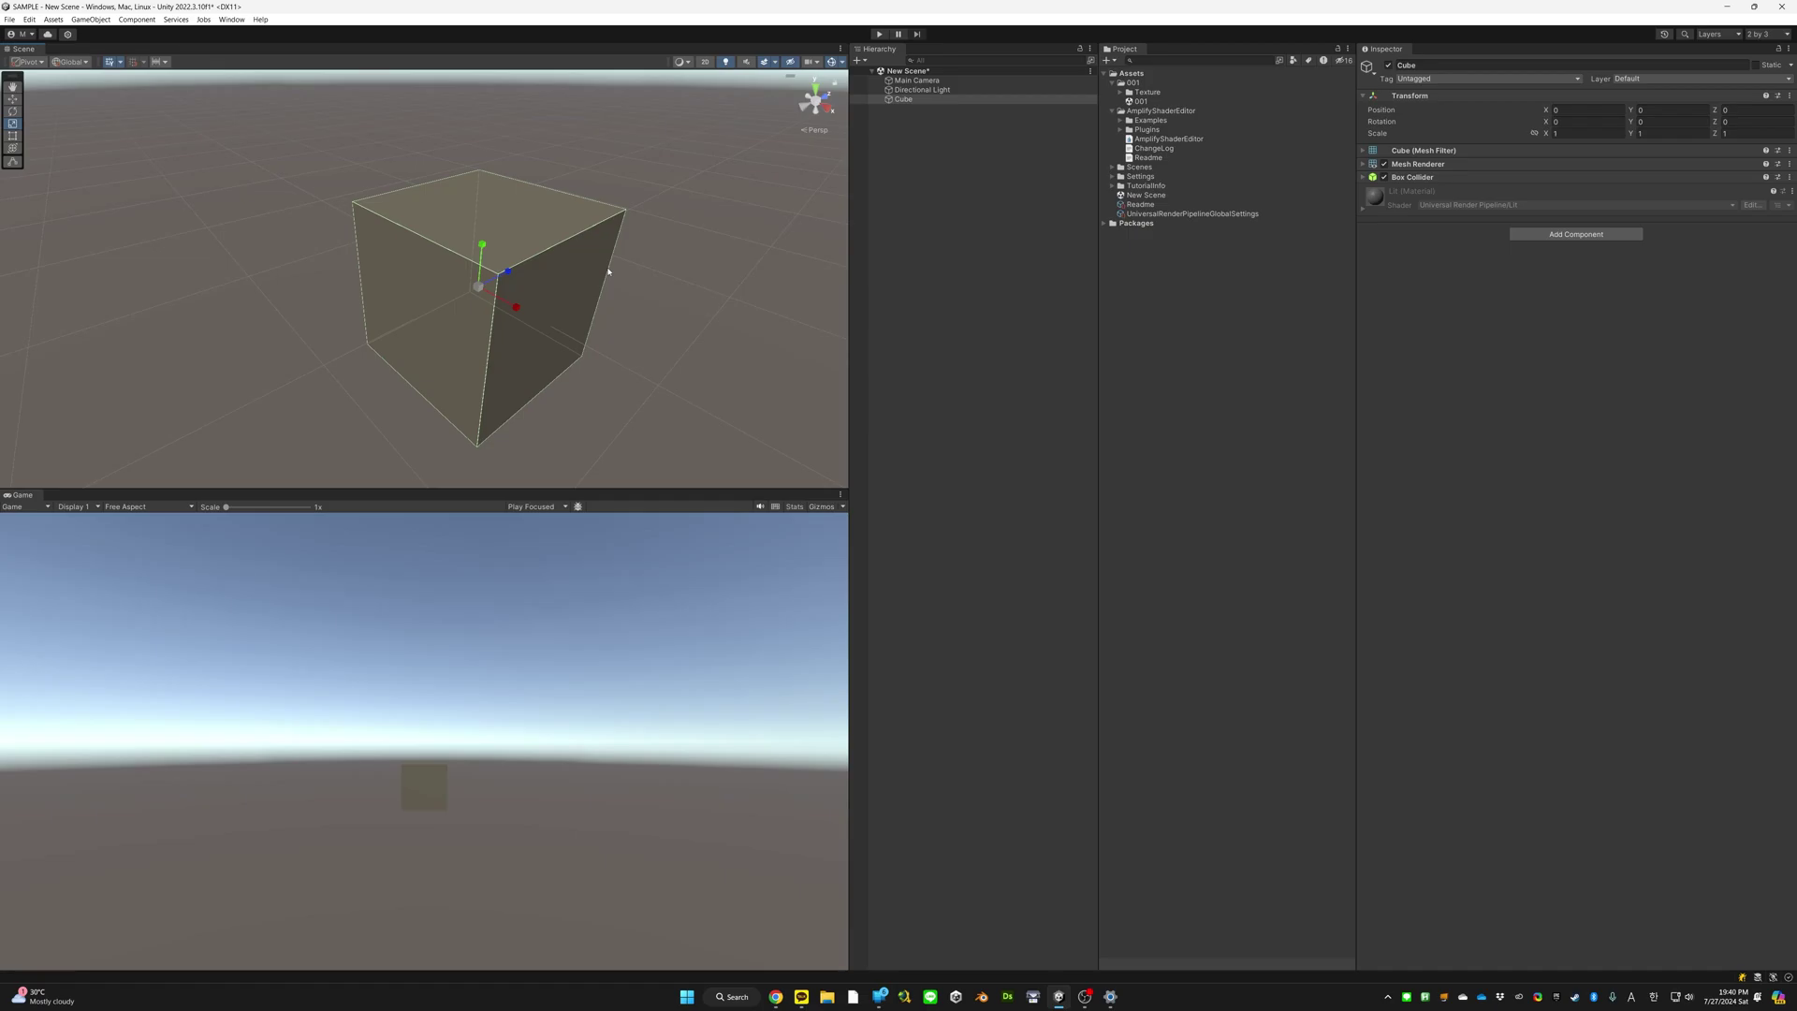
pyautogui.keyDown('alt'); pyautogui.moveTo(613, 265); pyautogui.dragTo(593, 241); pyautogui.keyUp('alt')
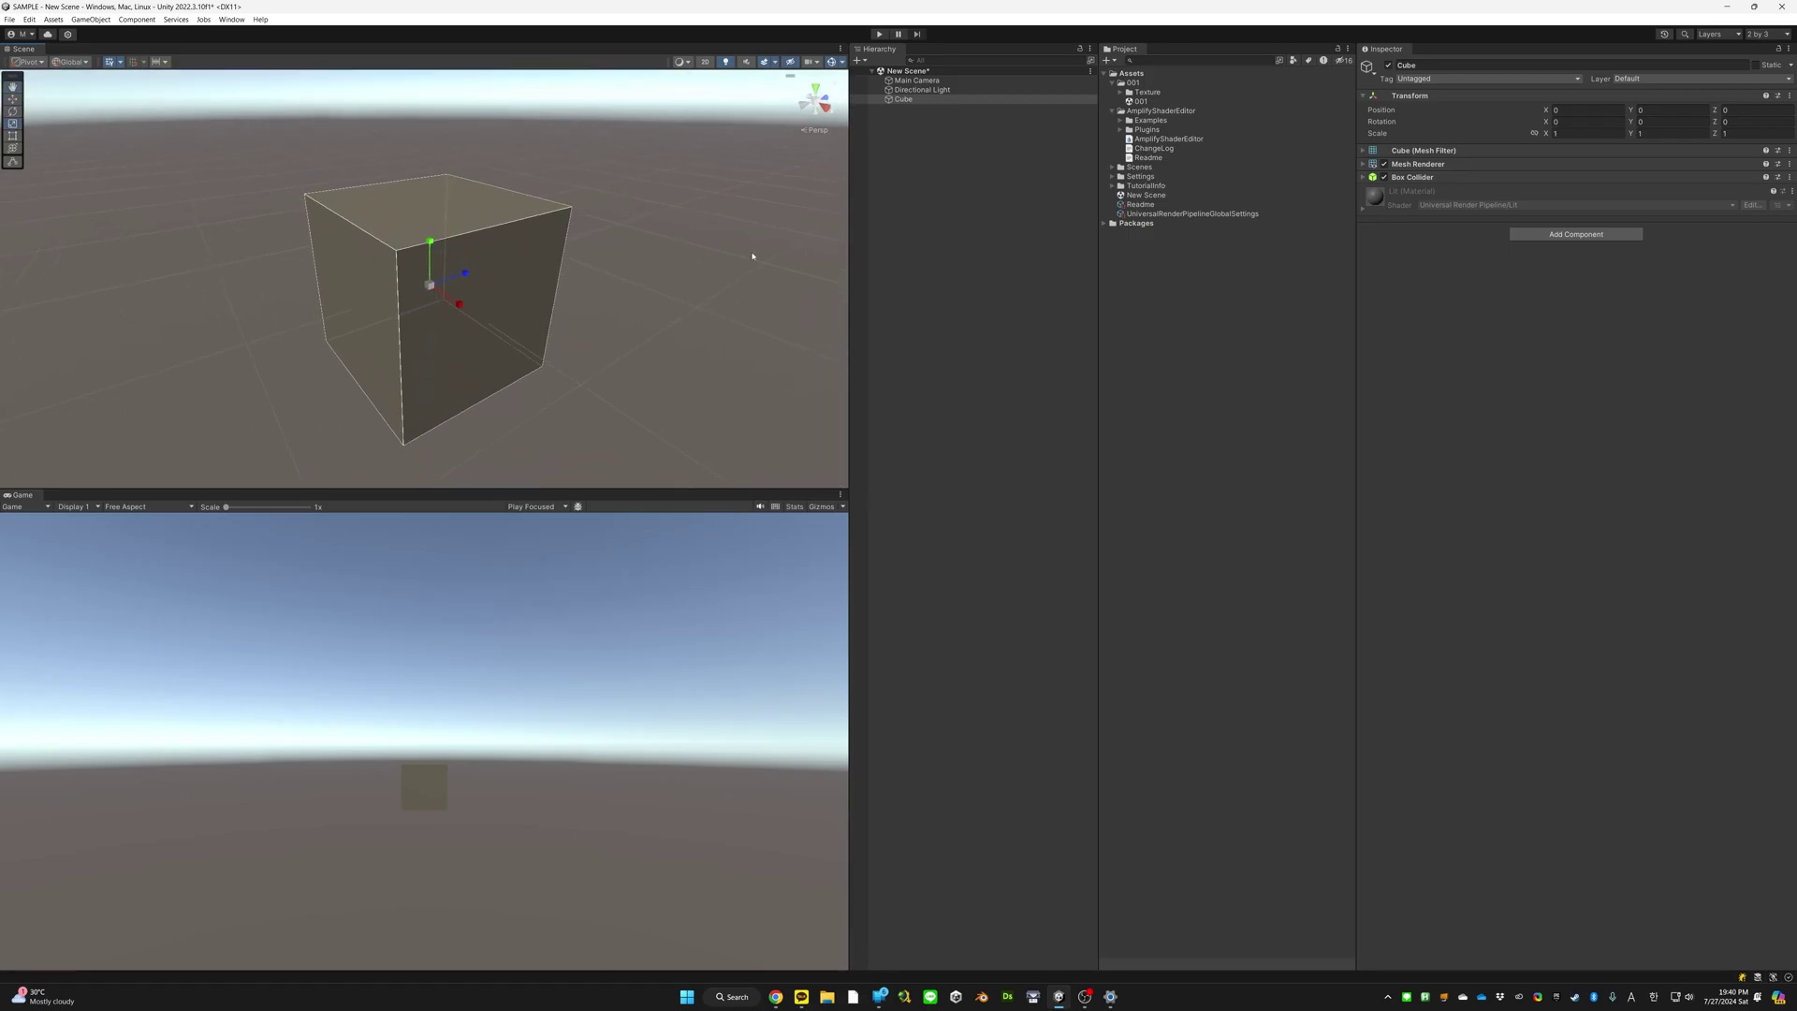
# Create an empty GameObject and move it beside the Cube to about X 1.13, Y 0.2, Z 0.5
pyautogui.click(903, 130)
pyautogui.rightClick(903, 124)
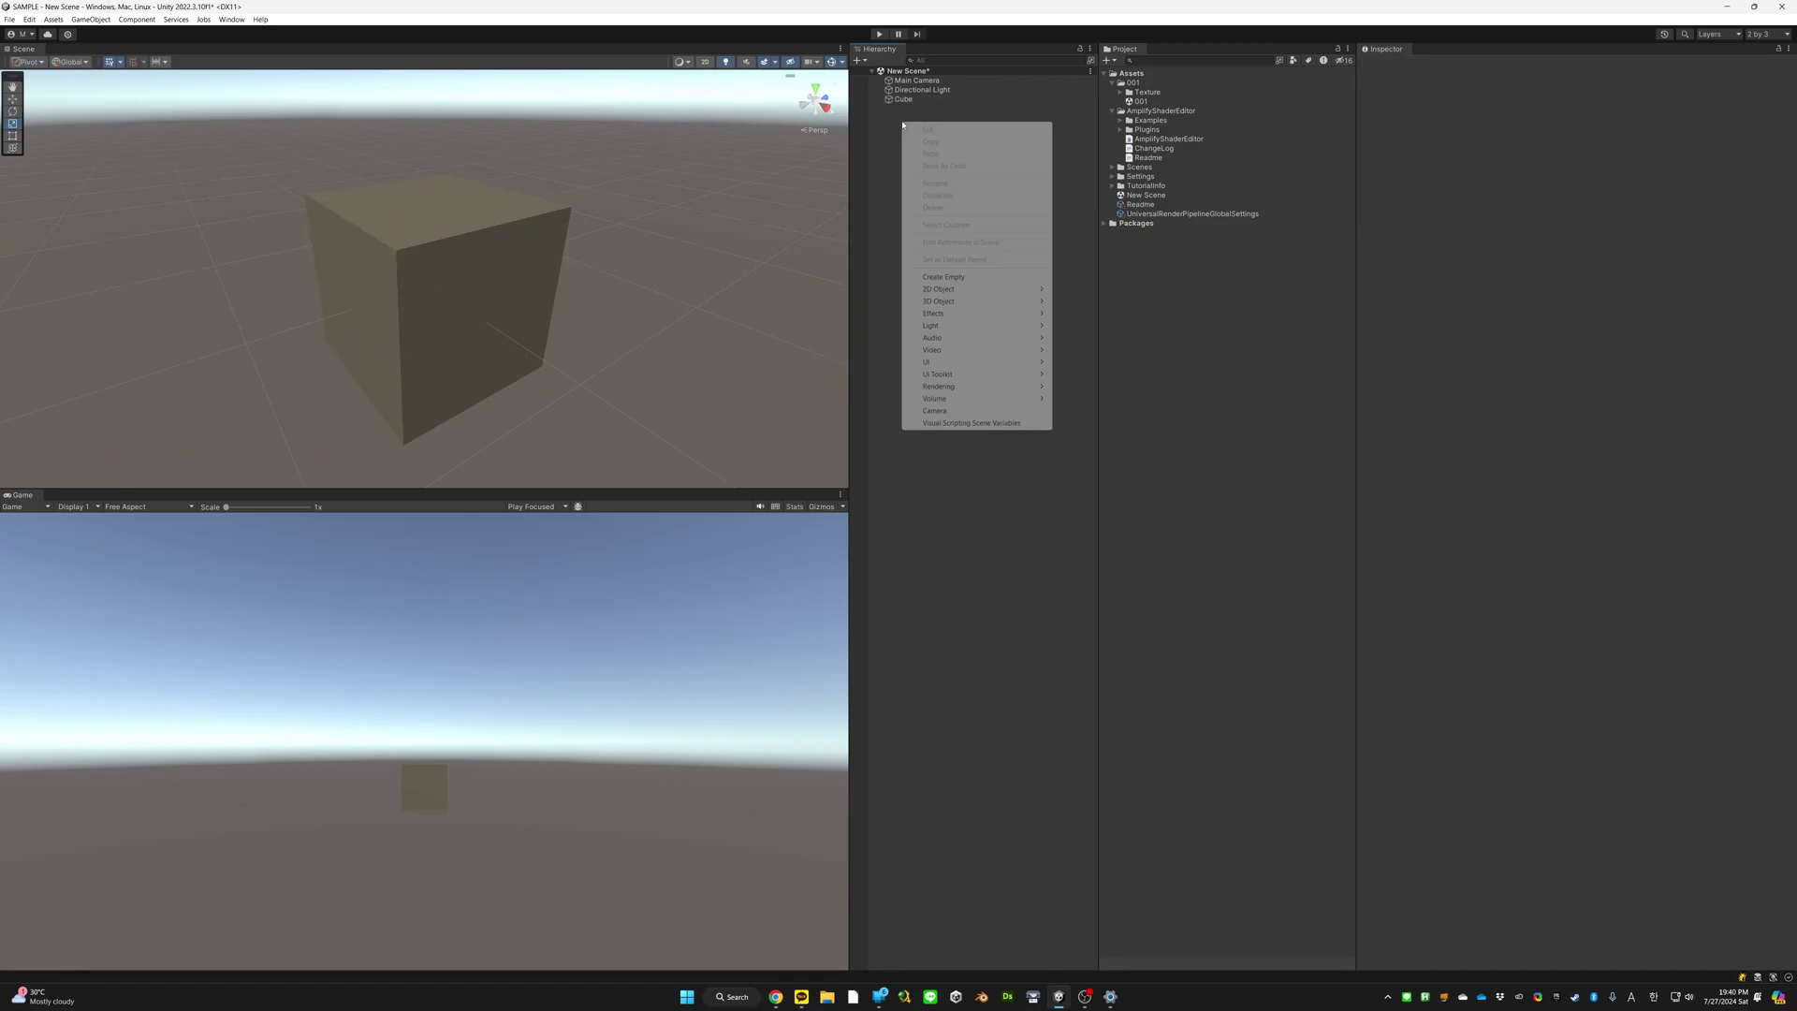
pyautogui.click(974, 279)
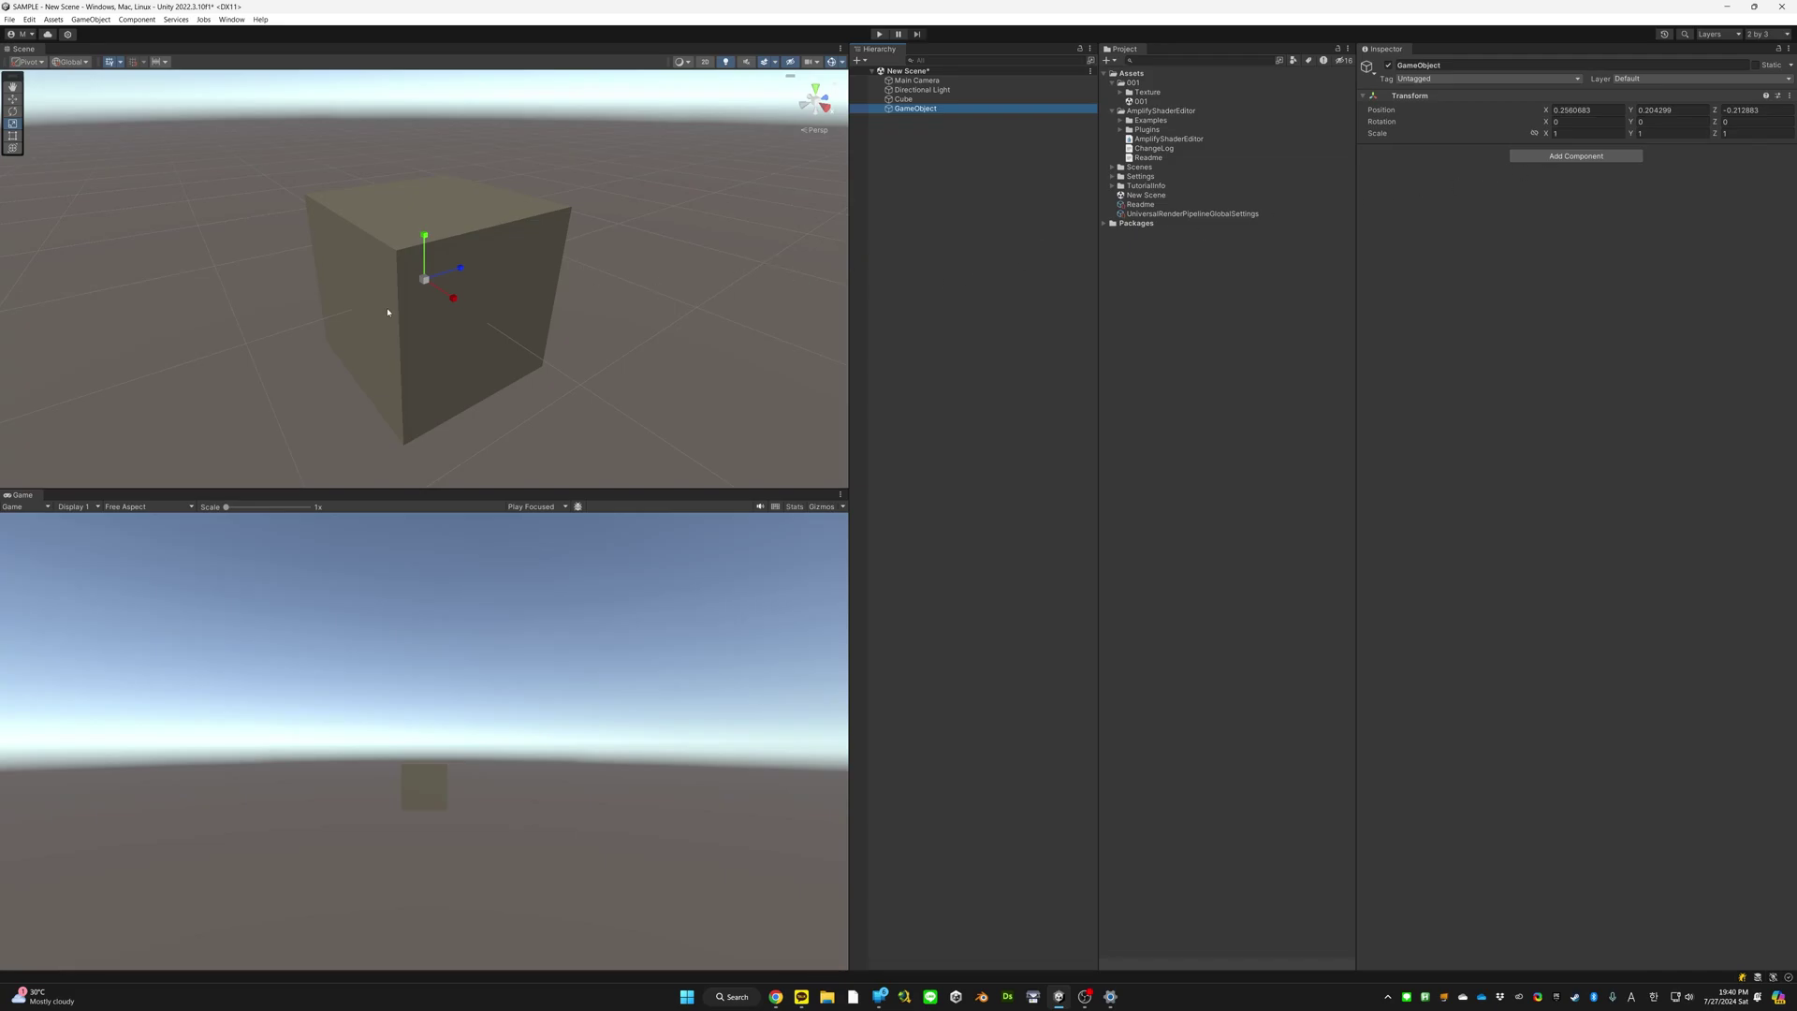
pyautogui.moveTo(430, 281); pyautogui.dragTo(756, 313)
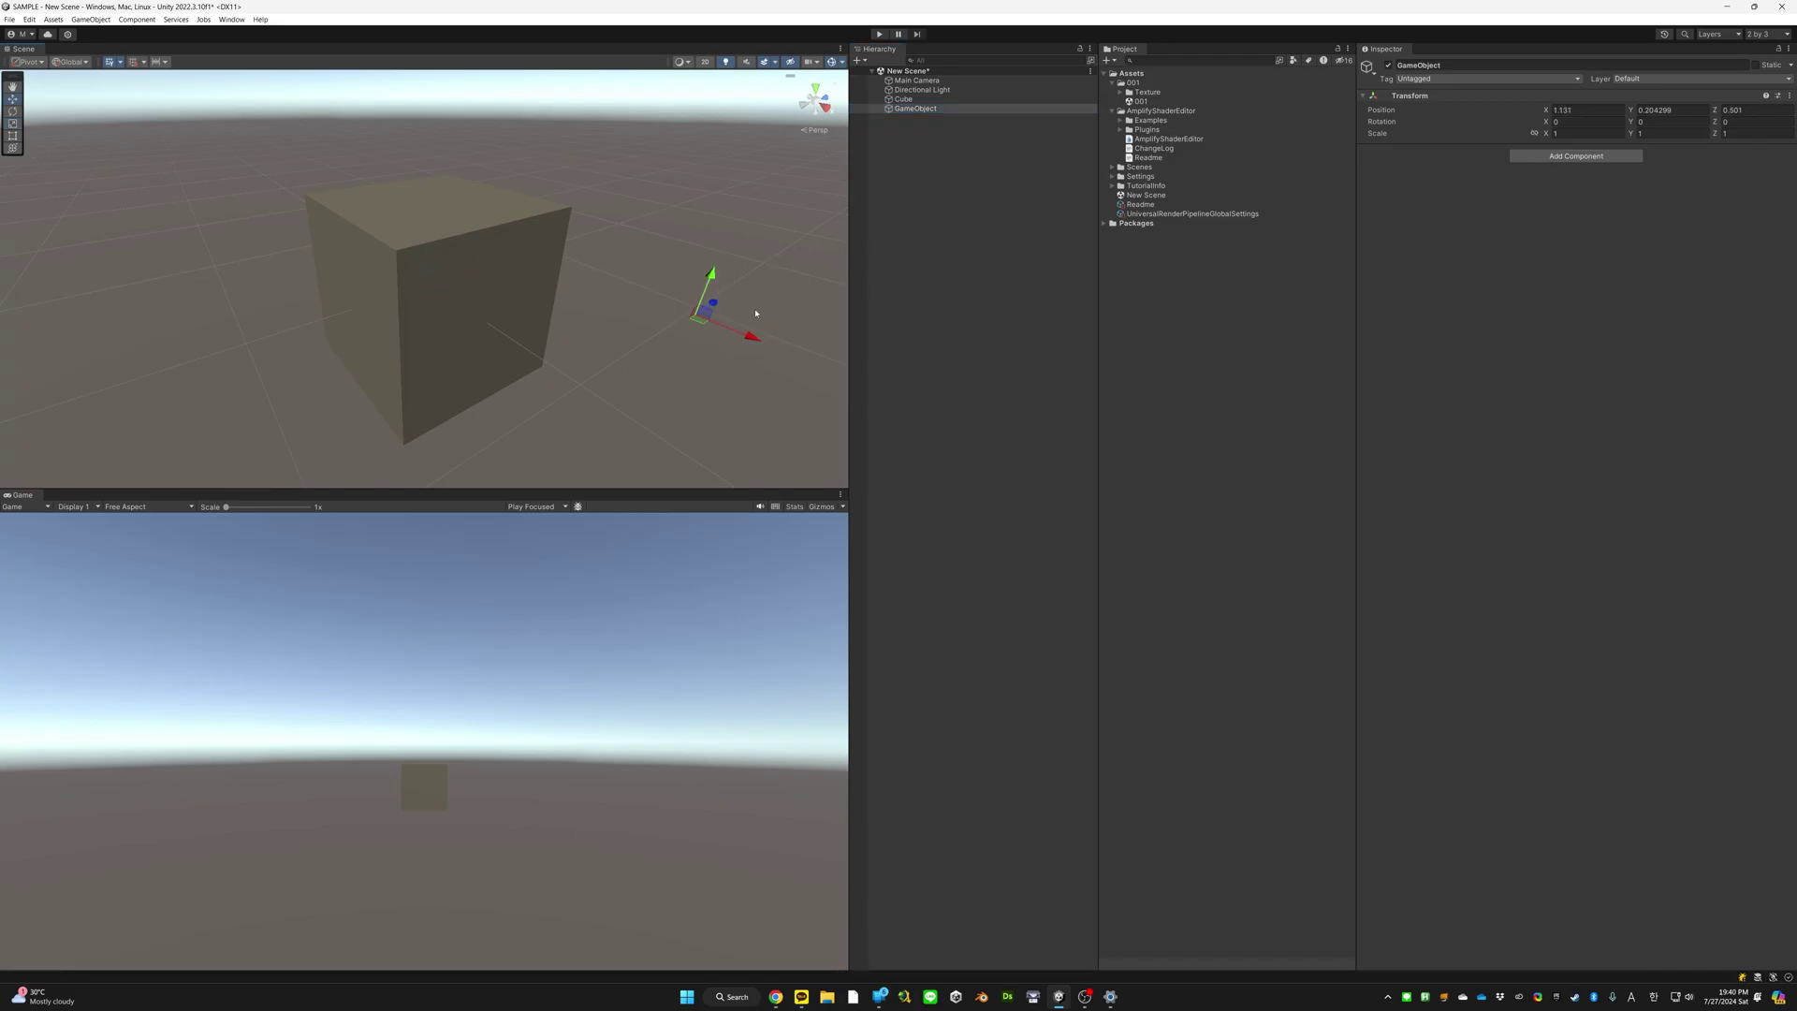
# Set the empty GameObject's position to 0, 0, 0 and move it away from the Cube along Z to about 1.8
pyautogui.click(1572, 109)
pyautogui.write('0')
pyautogui.press('Tab')
pyautogui.write('0')
pyautogui.press('Tab')
pyautogui.write('0')
pyautogui.moveTo(461, 277); pyautogui.dragTo(496, 246)
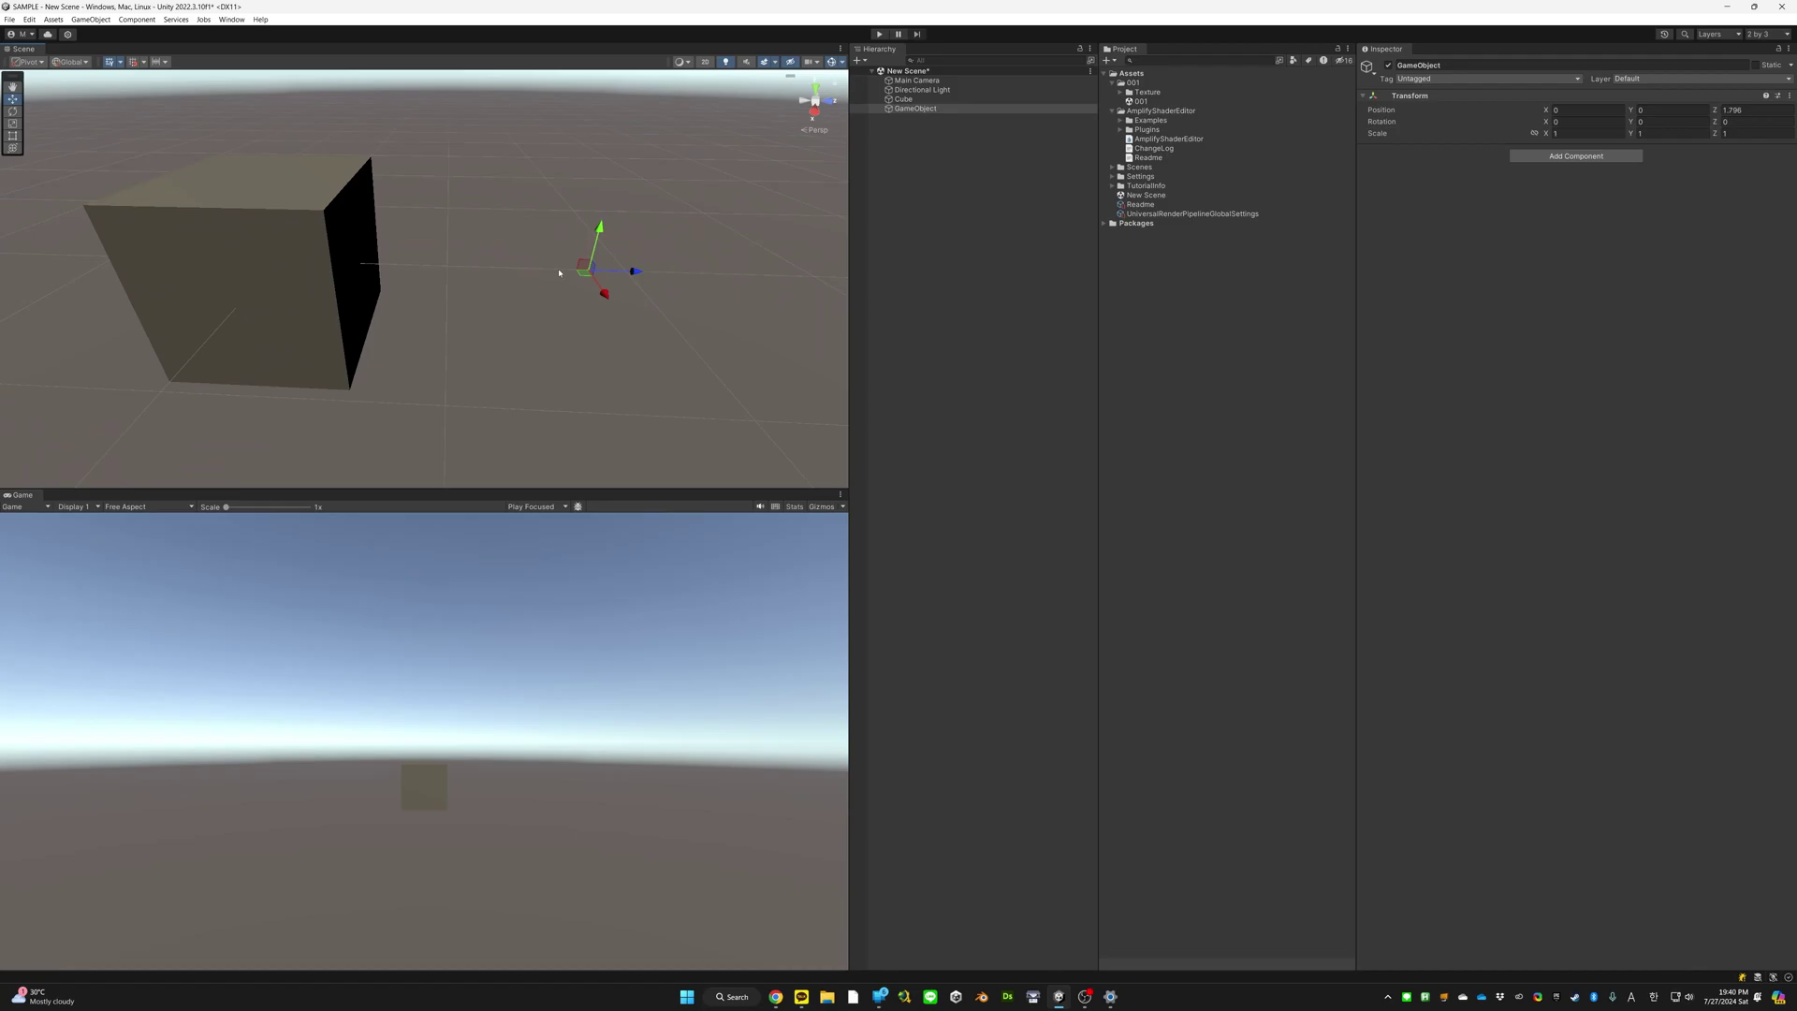
# Collapse the Cube's Transform component and compare the Cube's component list with that of the empty GameObject
pyautogui.click(262, 271)
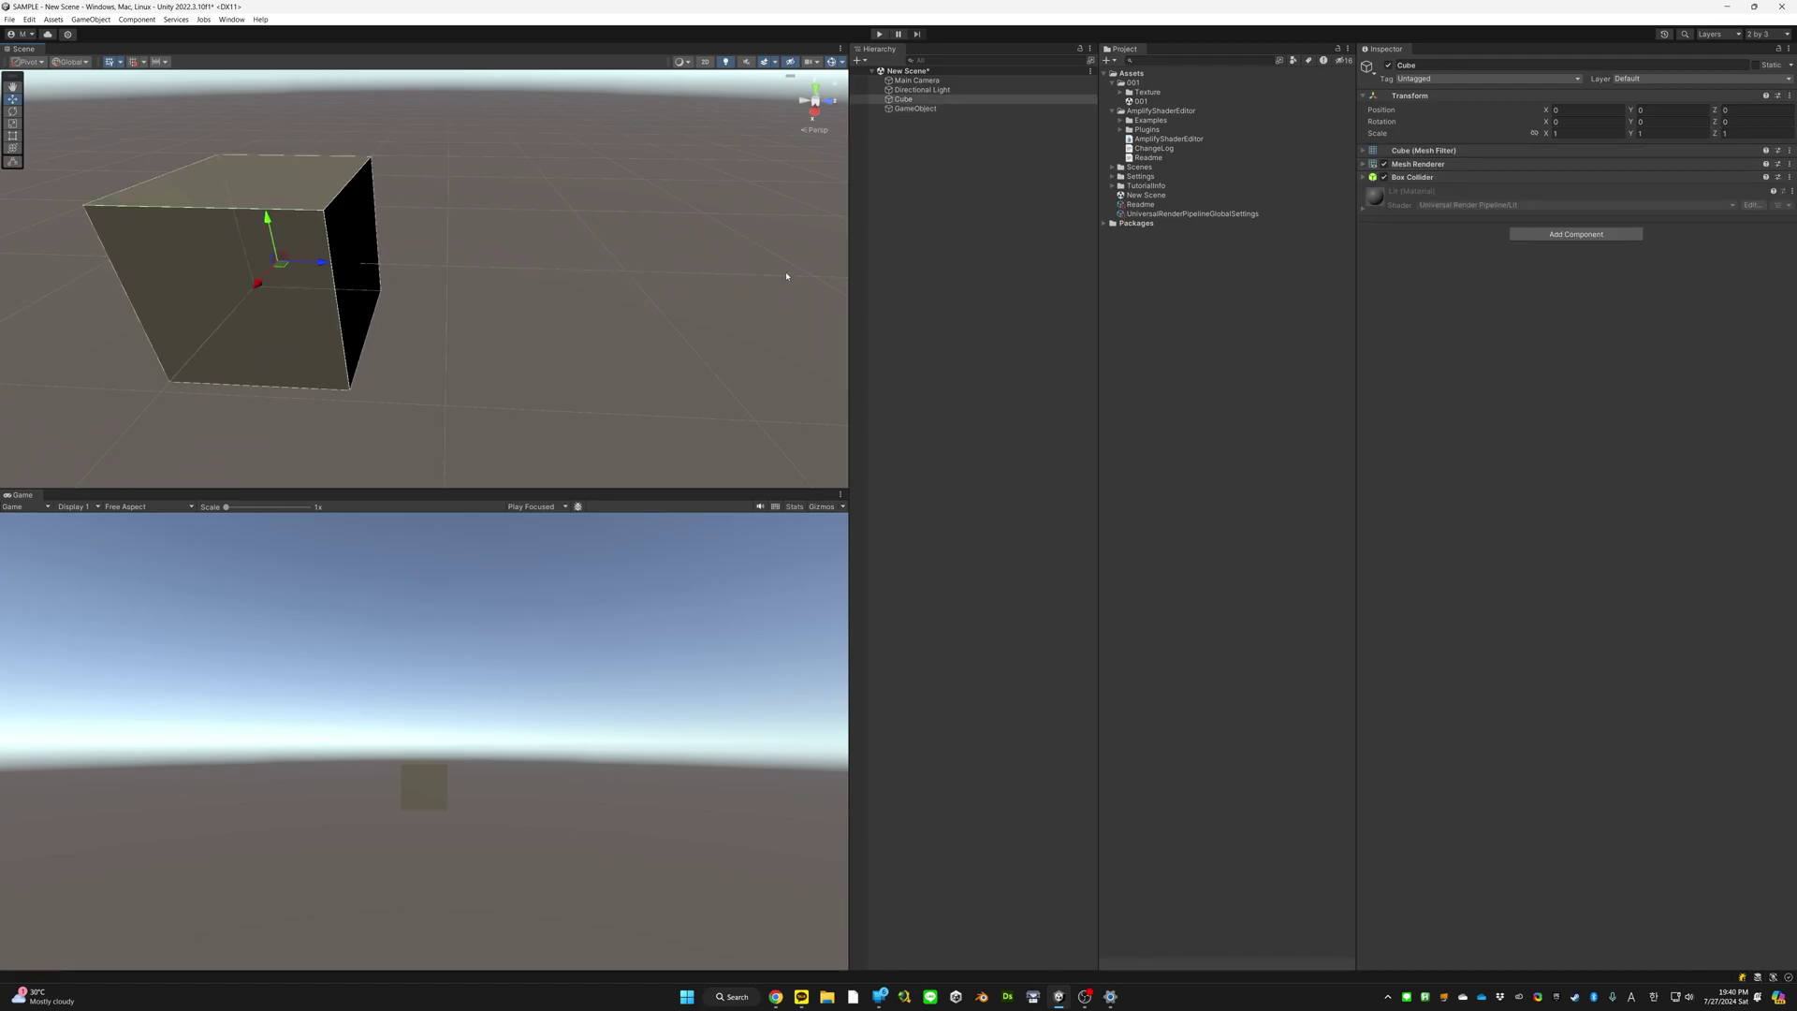
pyautogui.click(1423, 96)
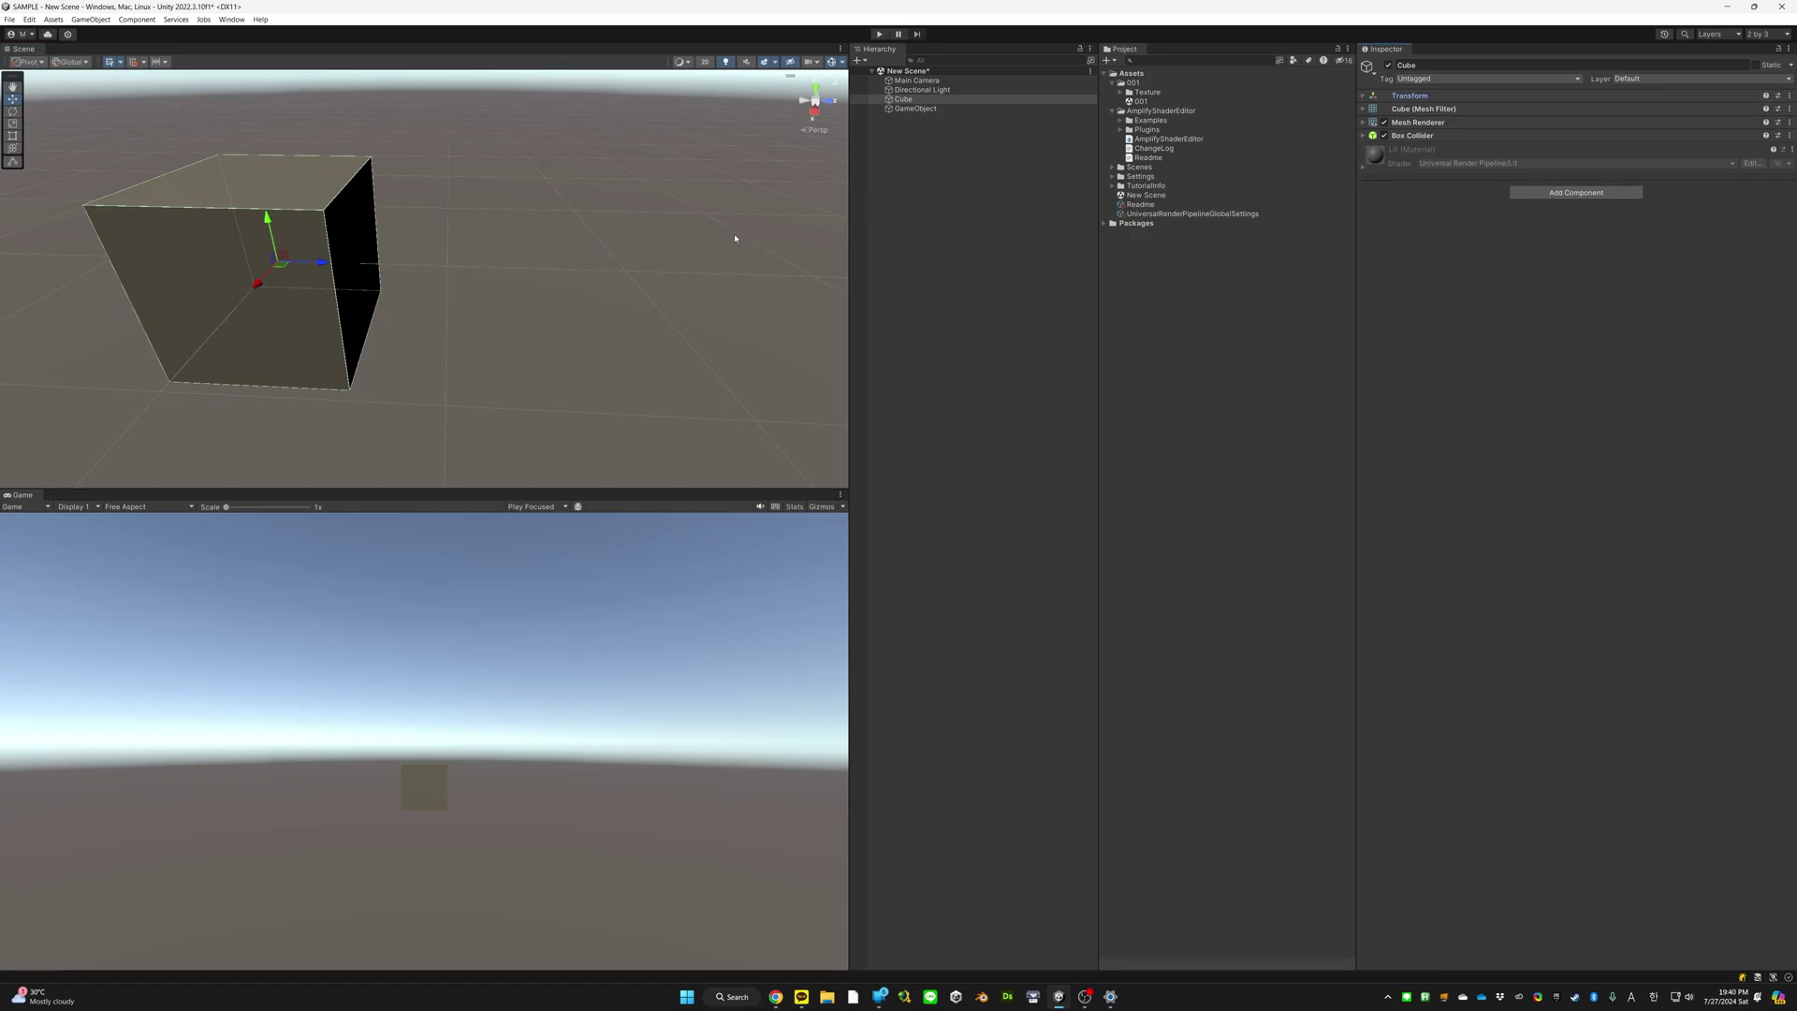
pyautogui.click(921, 109)
pyautogui.click(912, 99)
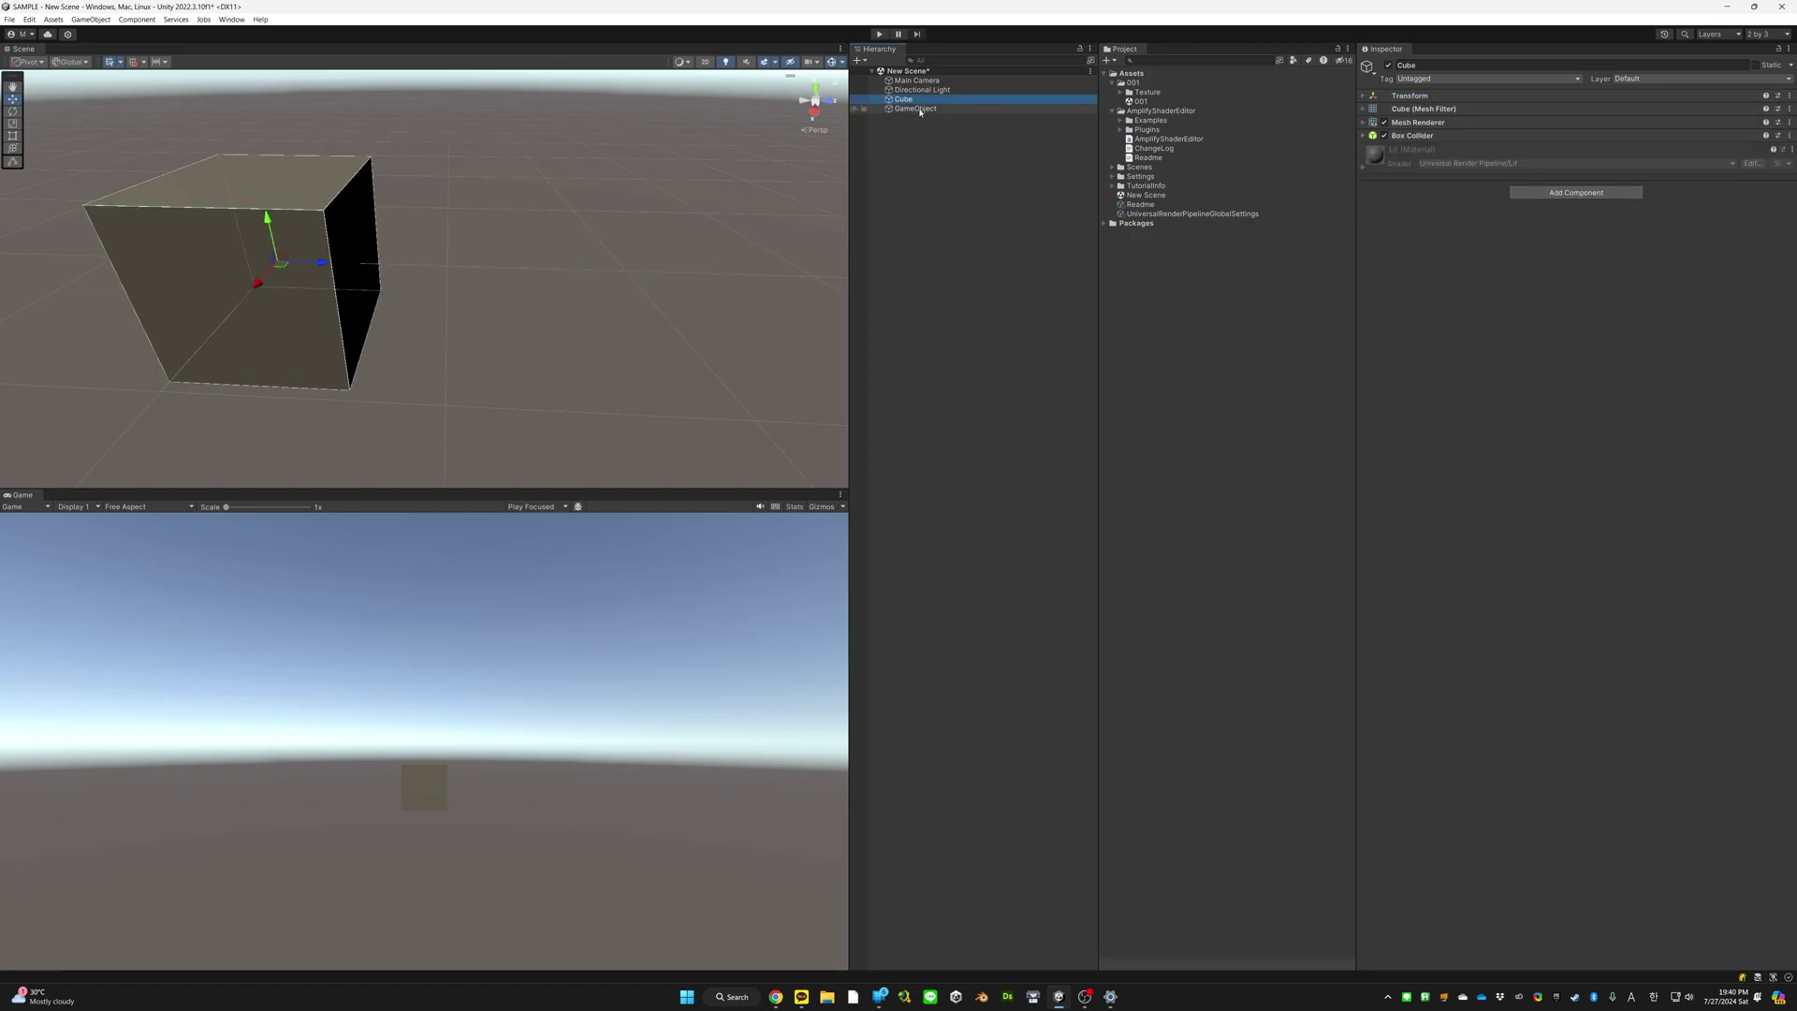
# Switch between the Cube and the empty GameObject to examine how their components relate to what appears in the scene
pyautogui.click(917, 108)
pyautogui.click(913, 100)
pyautogui.doubleClick(917, 109)
pyautogui.click(912, 99)
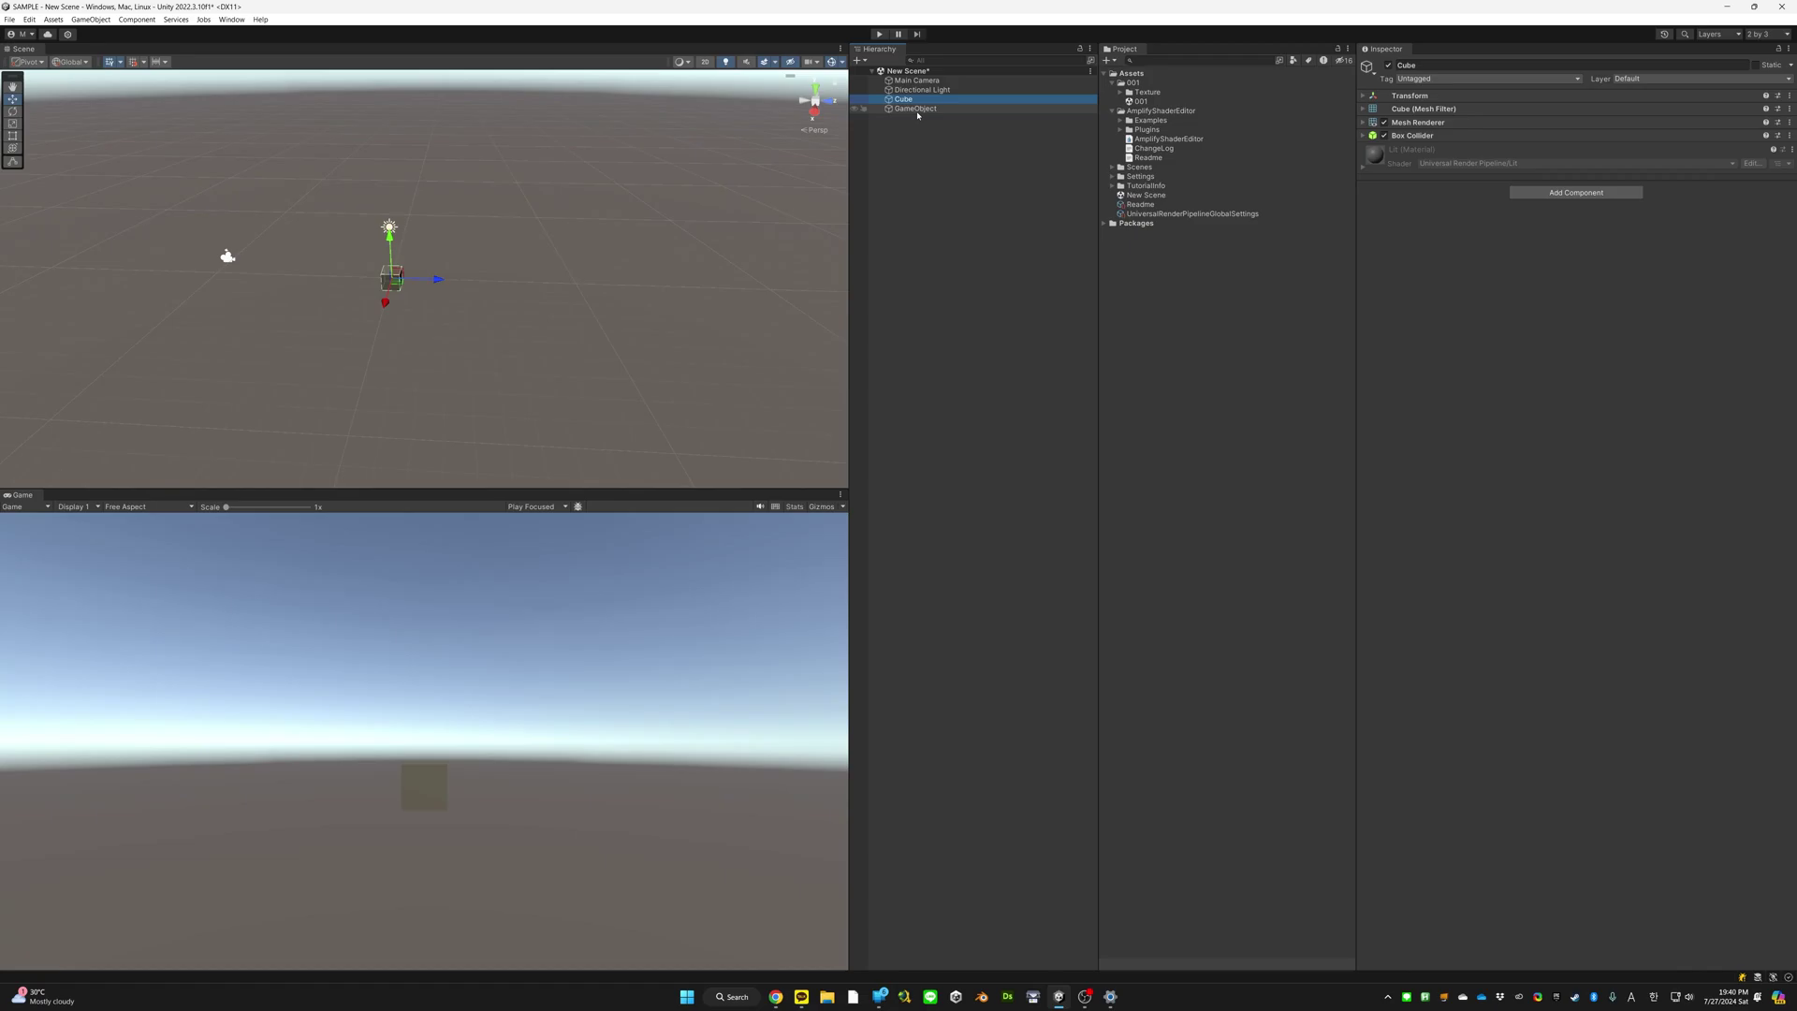
pyautogui.click(917, 109)
pyautogui.click(912, 99)
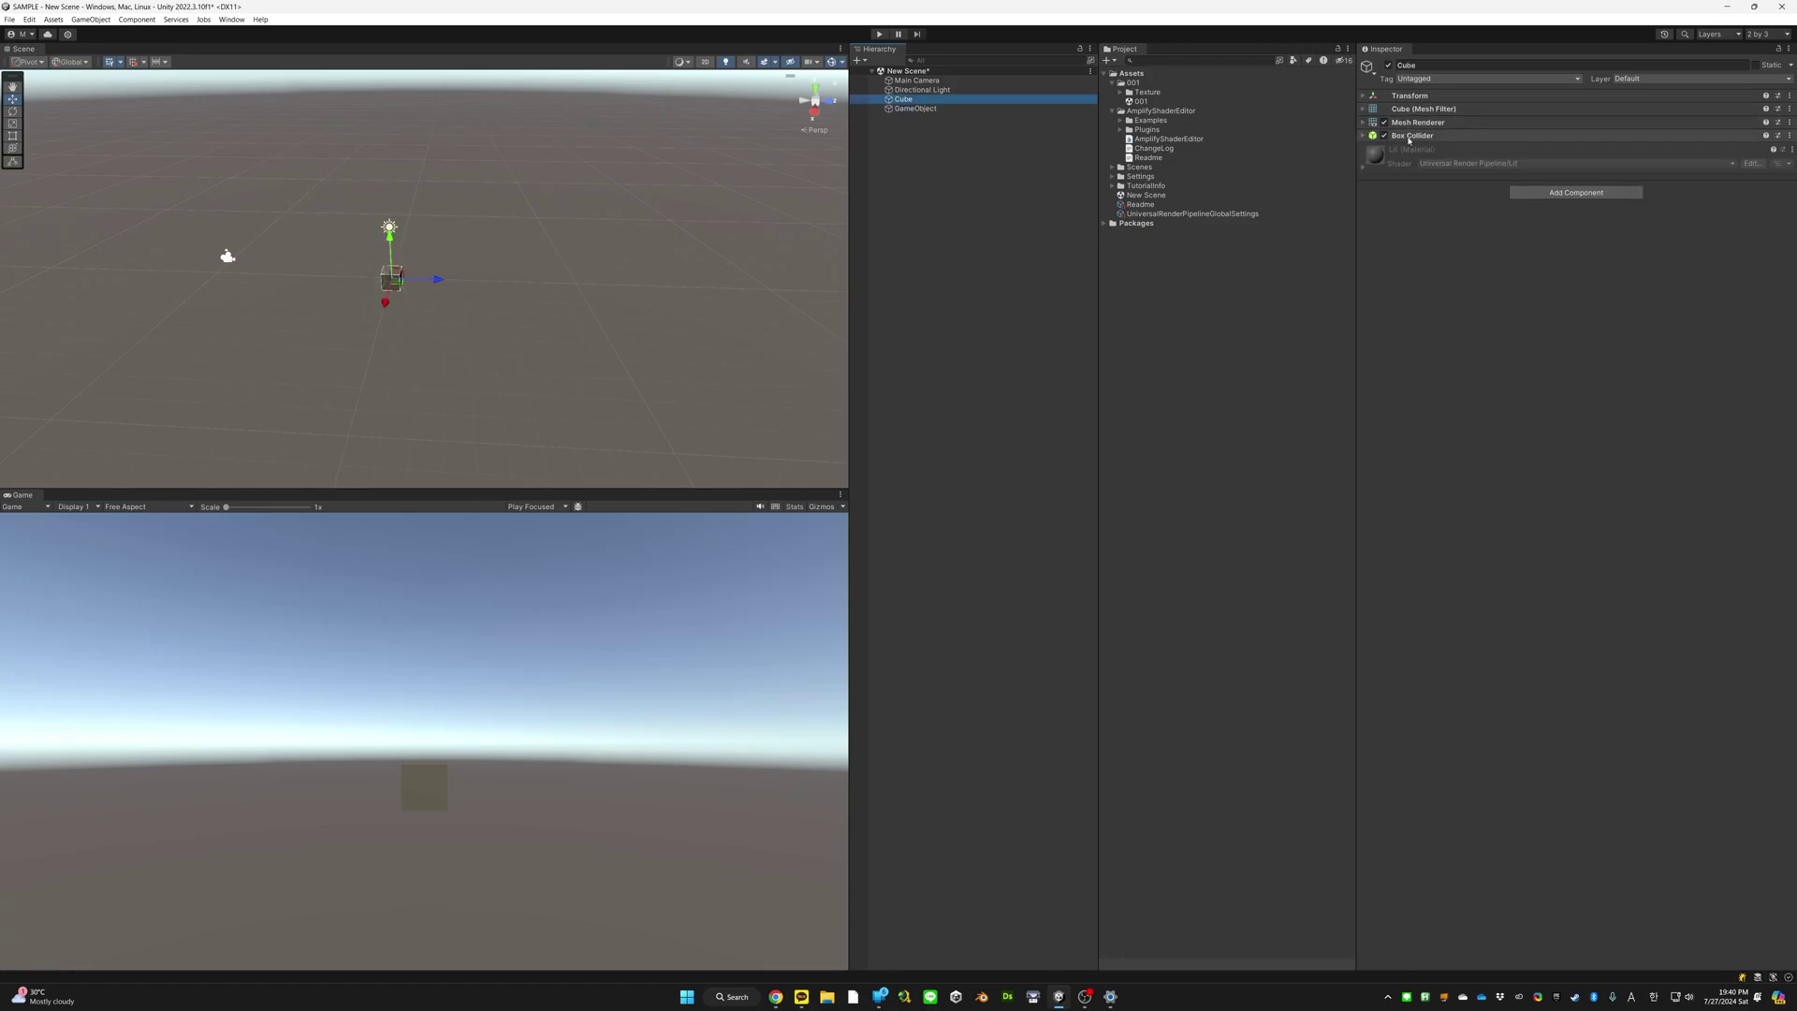
pyautogui.keyDown('alt'); pyautogui.moveTo(581, 249); pyautogui.dragTo(581, 248); pyautogui.keyUp('alt')
pyautogui.click(912, 109)
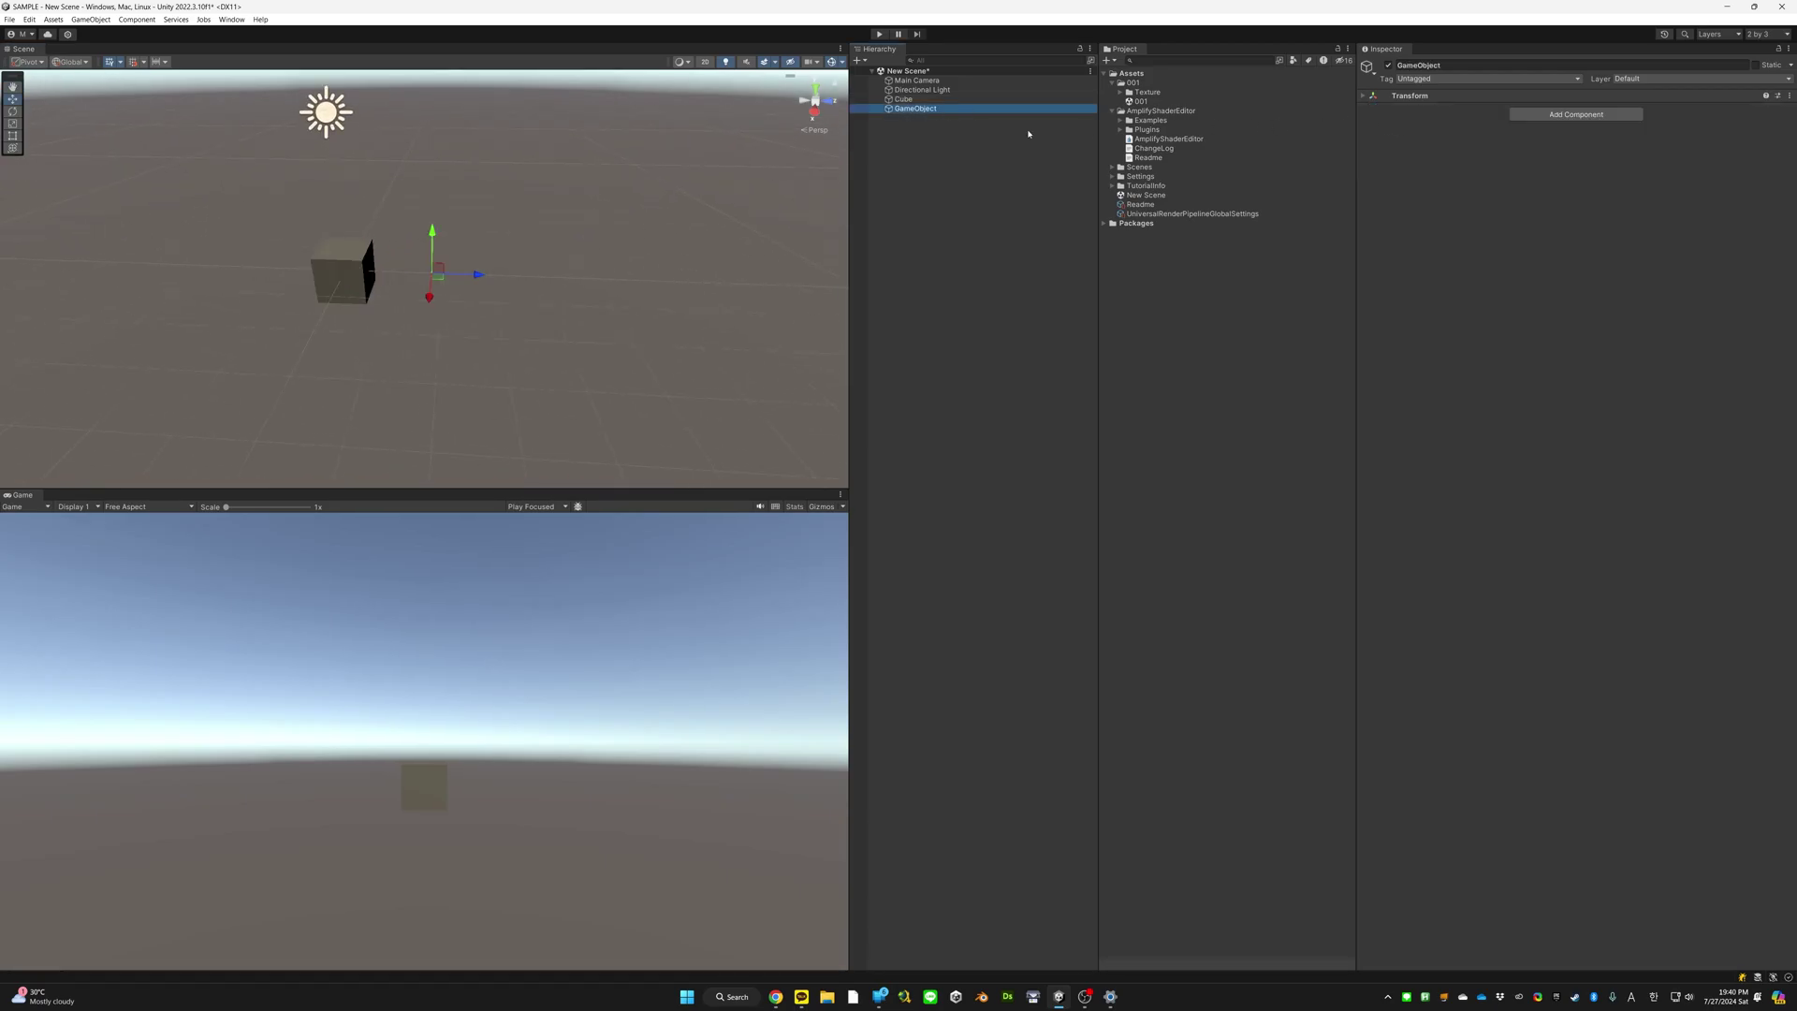
pyautogui.click(904, 99)
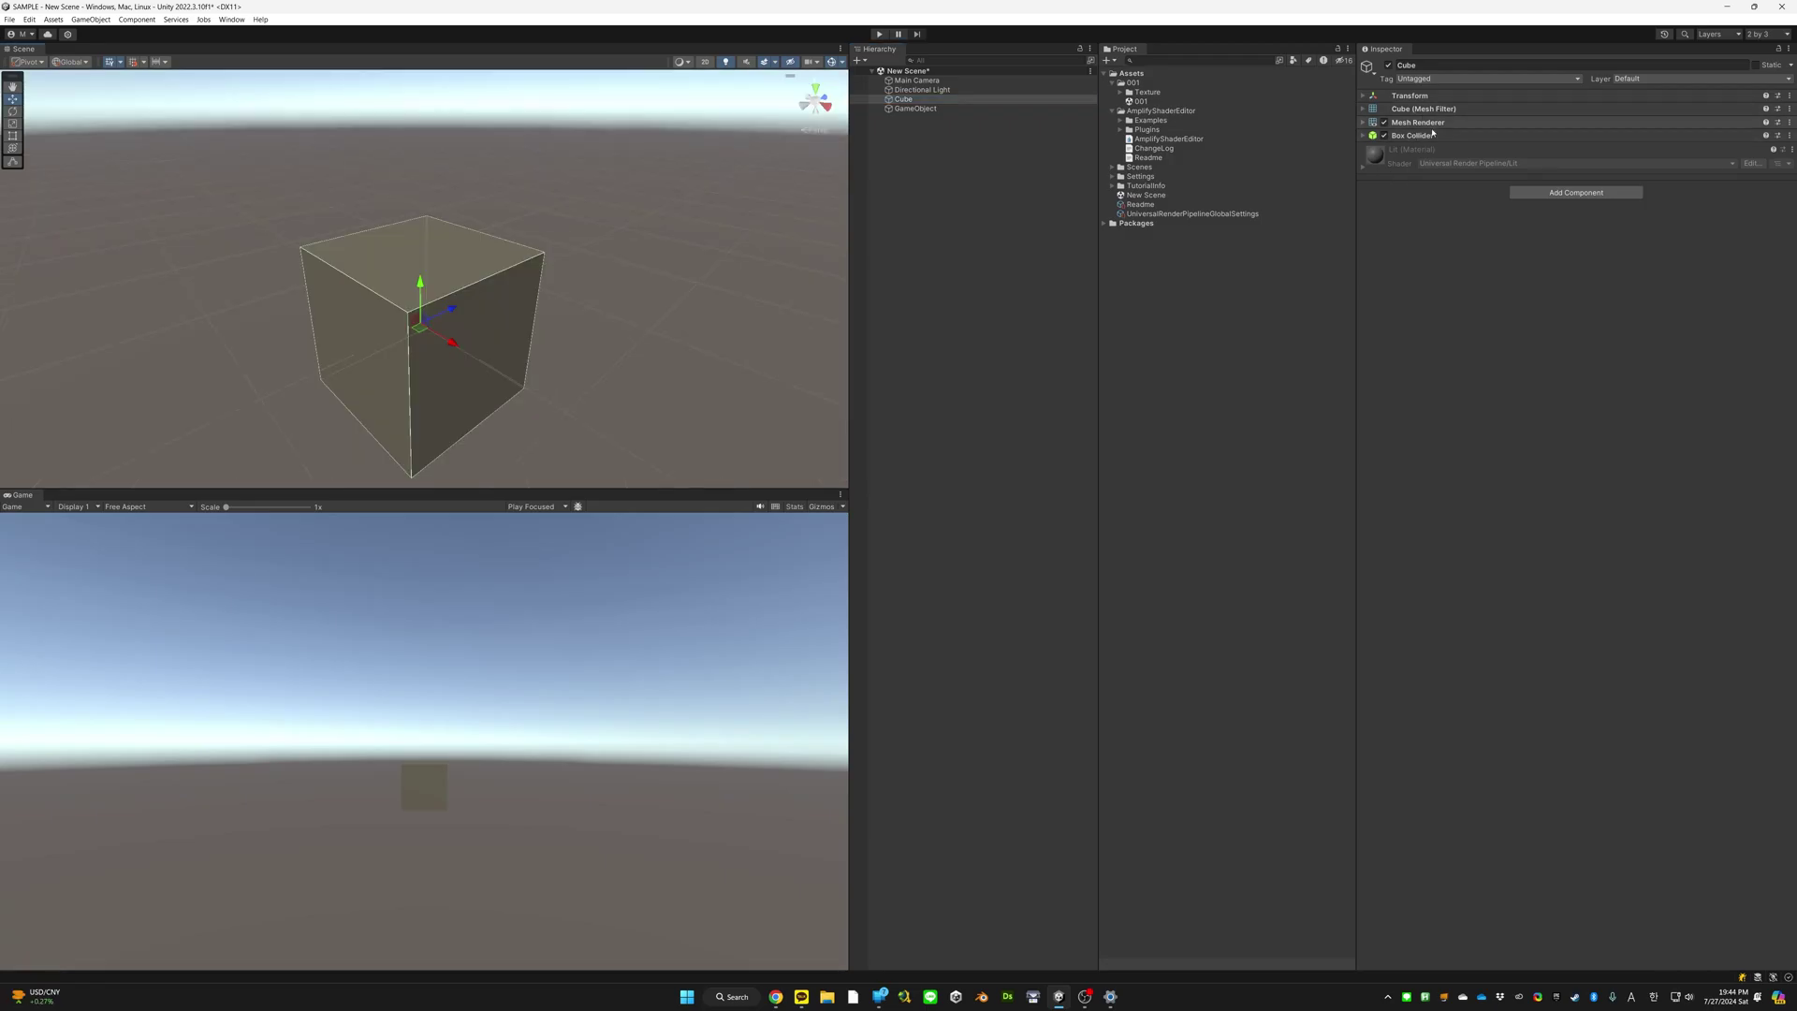
# Remove the Box Collider, Mesh Renderer and Mesh Filter components from the Cube and compare it with the empty GameObject
pyautogui.rightClick(1431, 135)
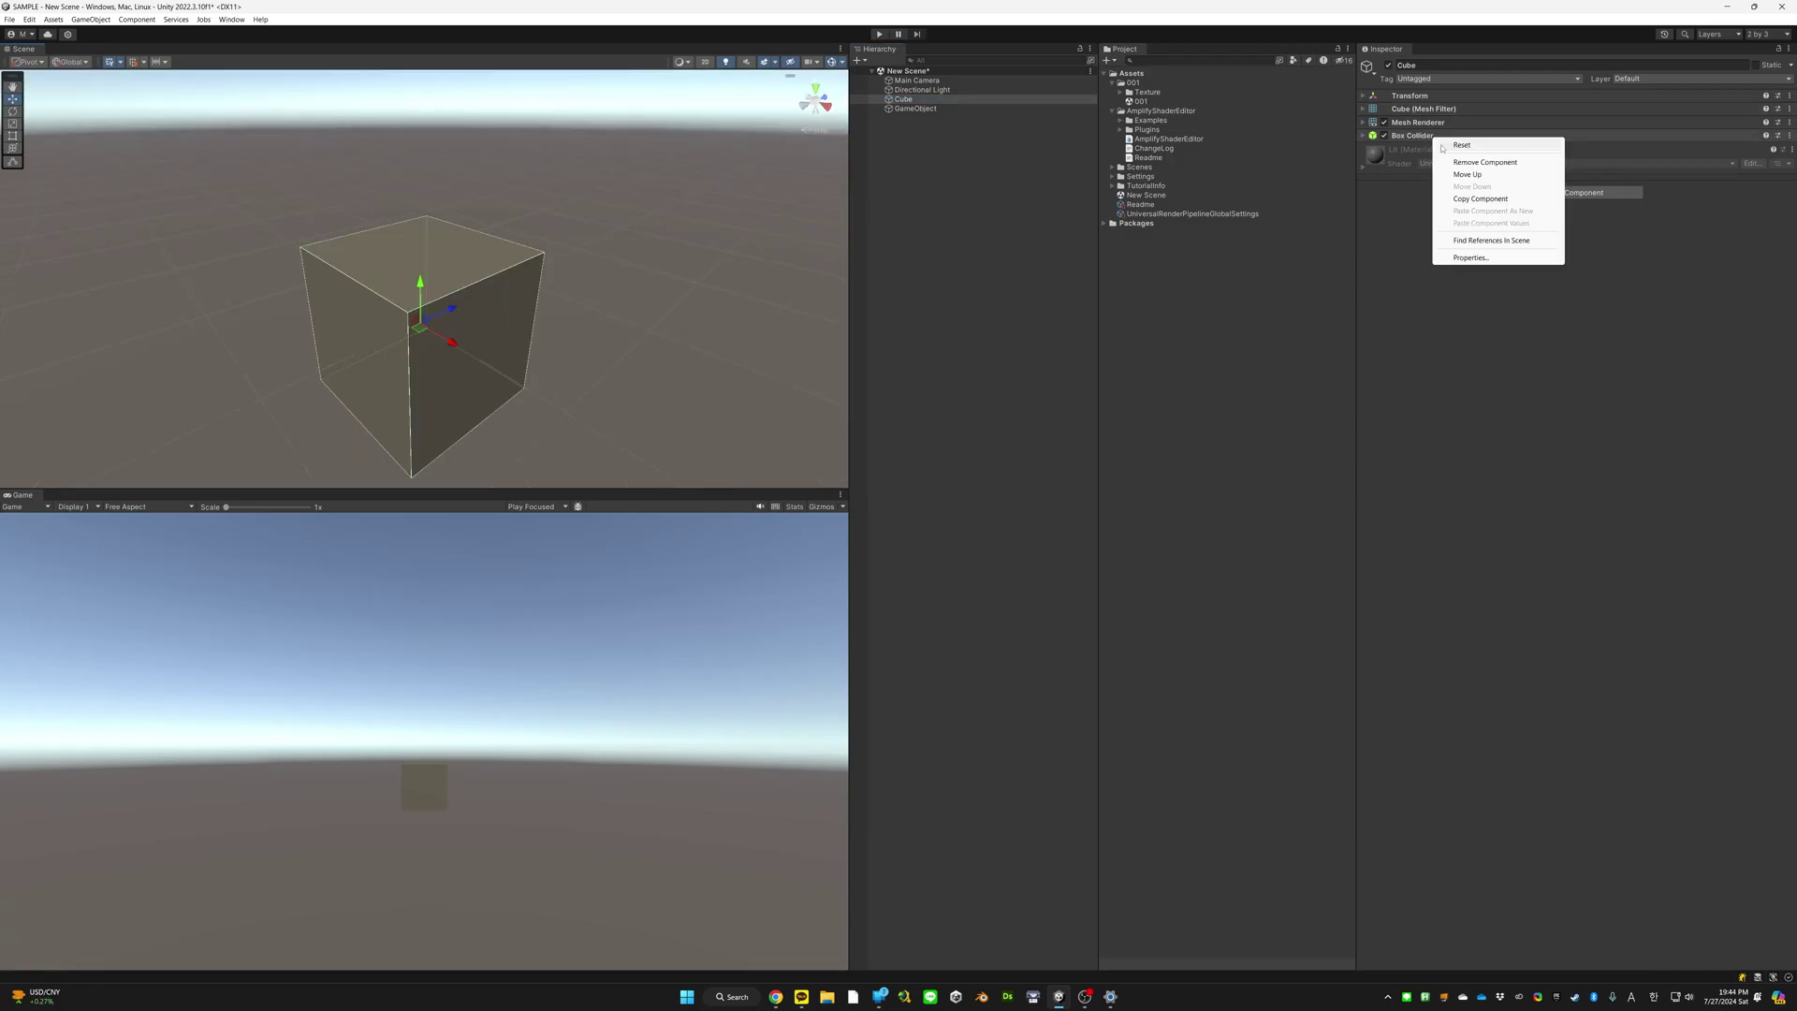
pyautogui.click(1464, 161)
pyautogui.rightClick(1439, 123)
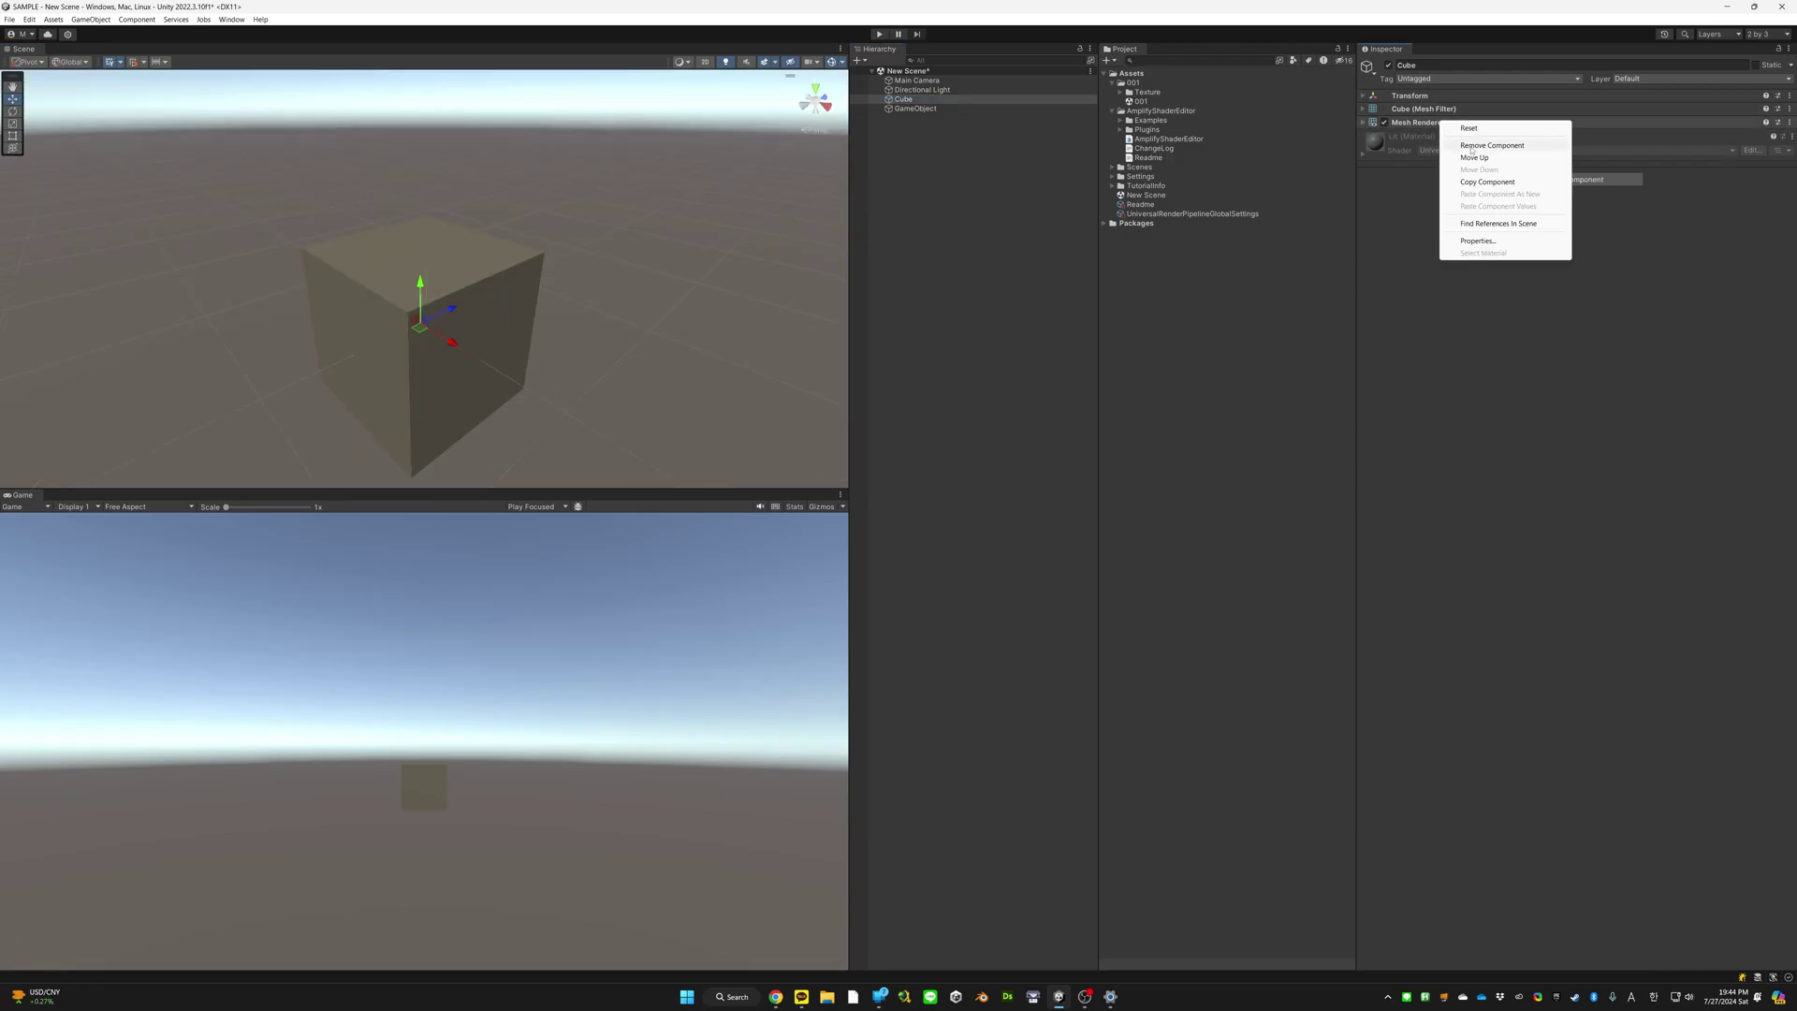
pyautogui.click(1464, 148)
pyautogui.rightClick(1437, 109)
pyautogui.click(1460, 134)
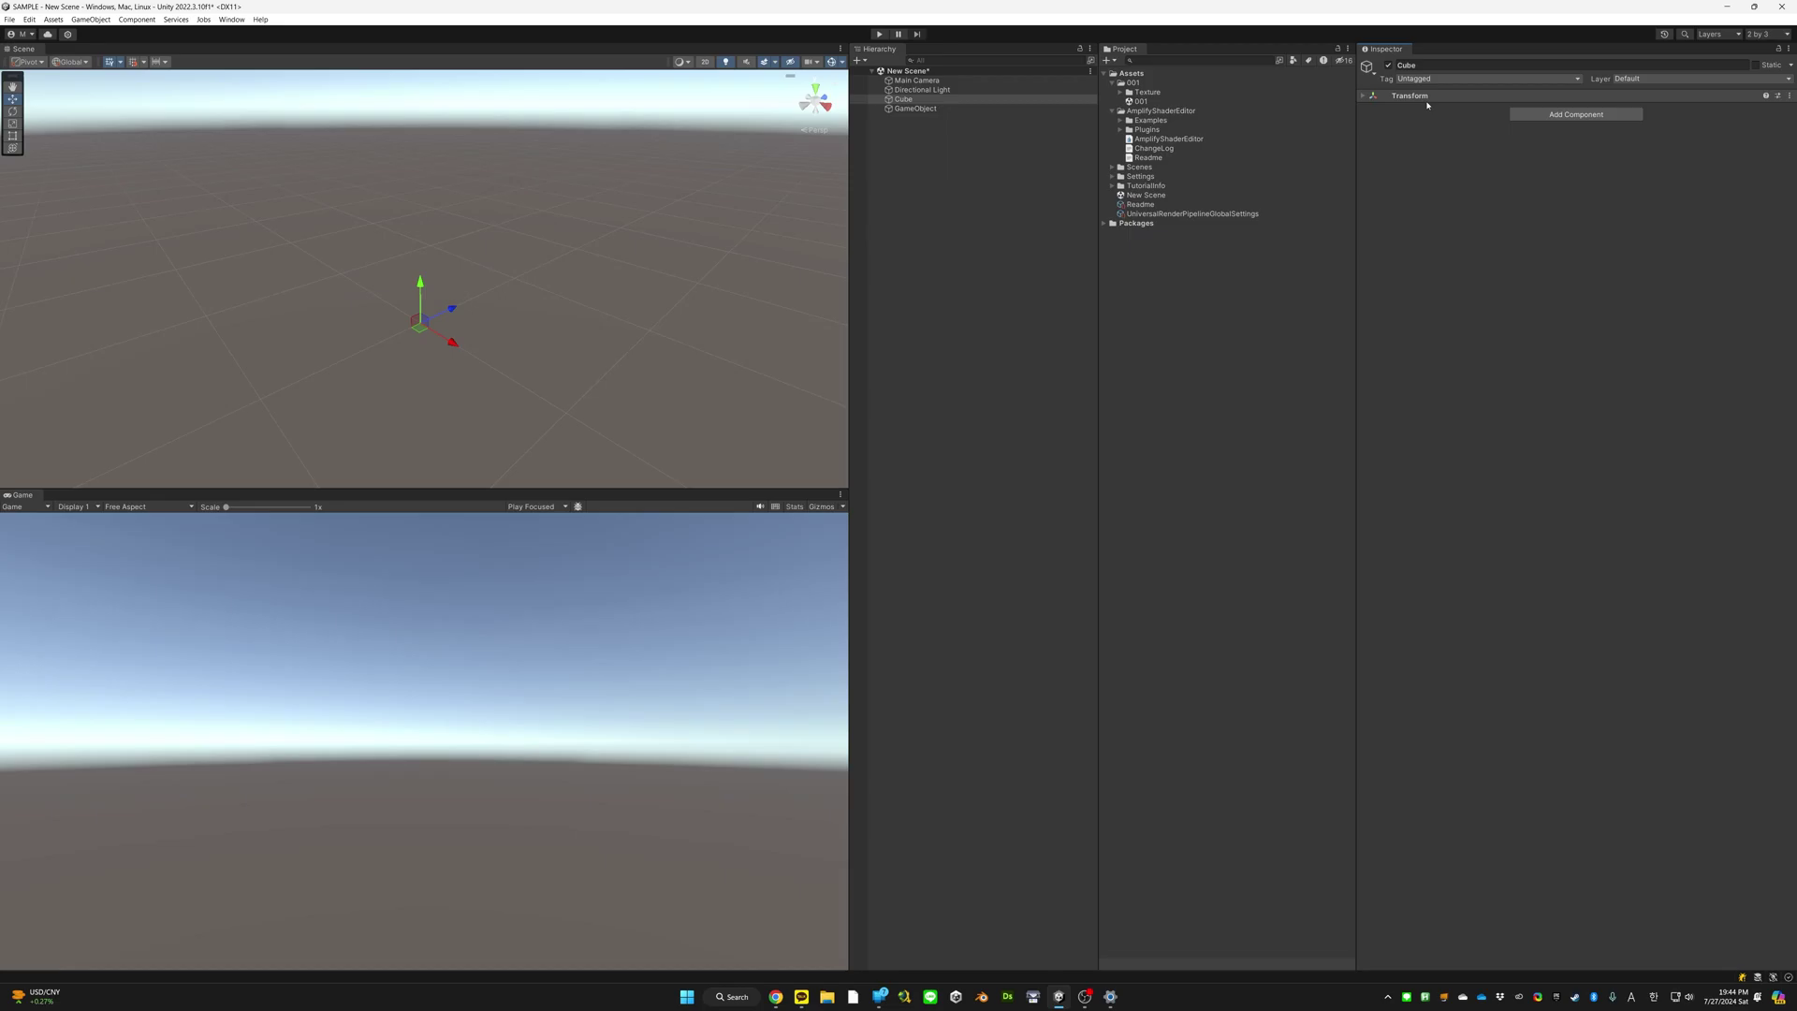
pyautogui.click(906, 99)
pyautogui.click(909, 109)
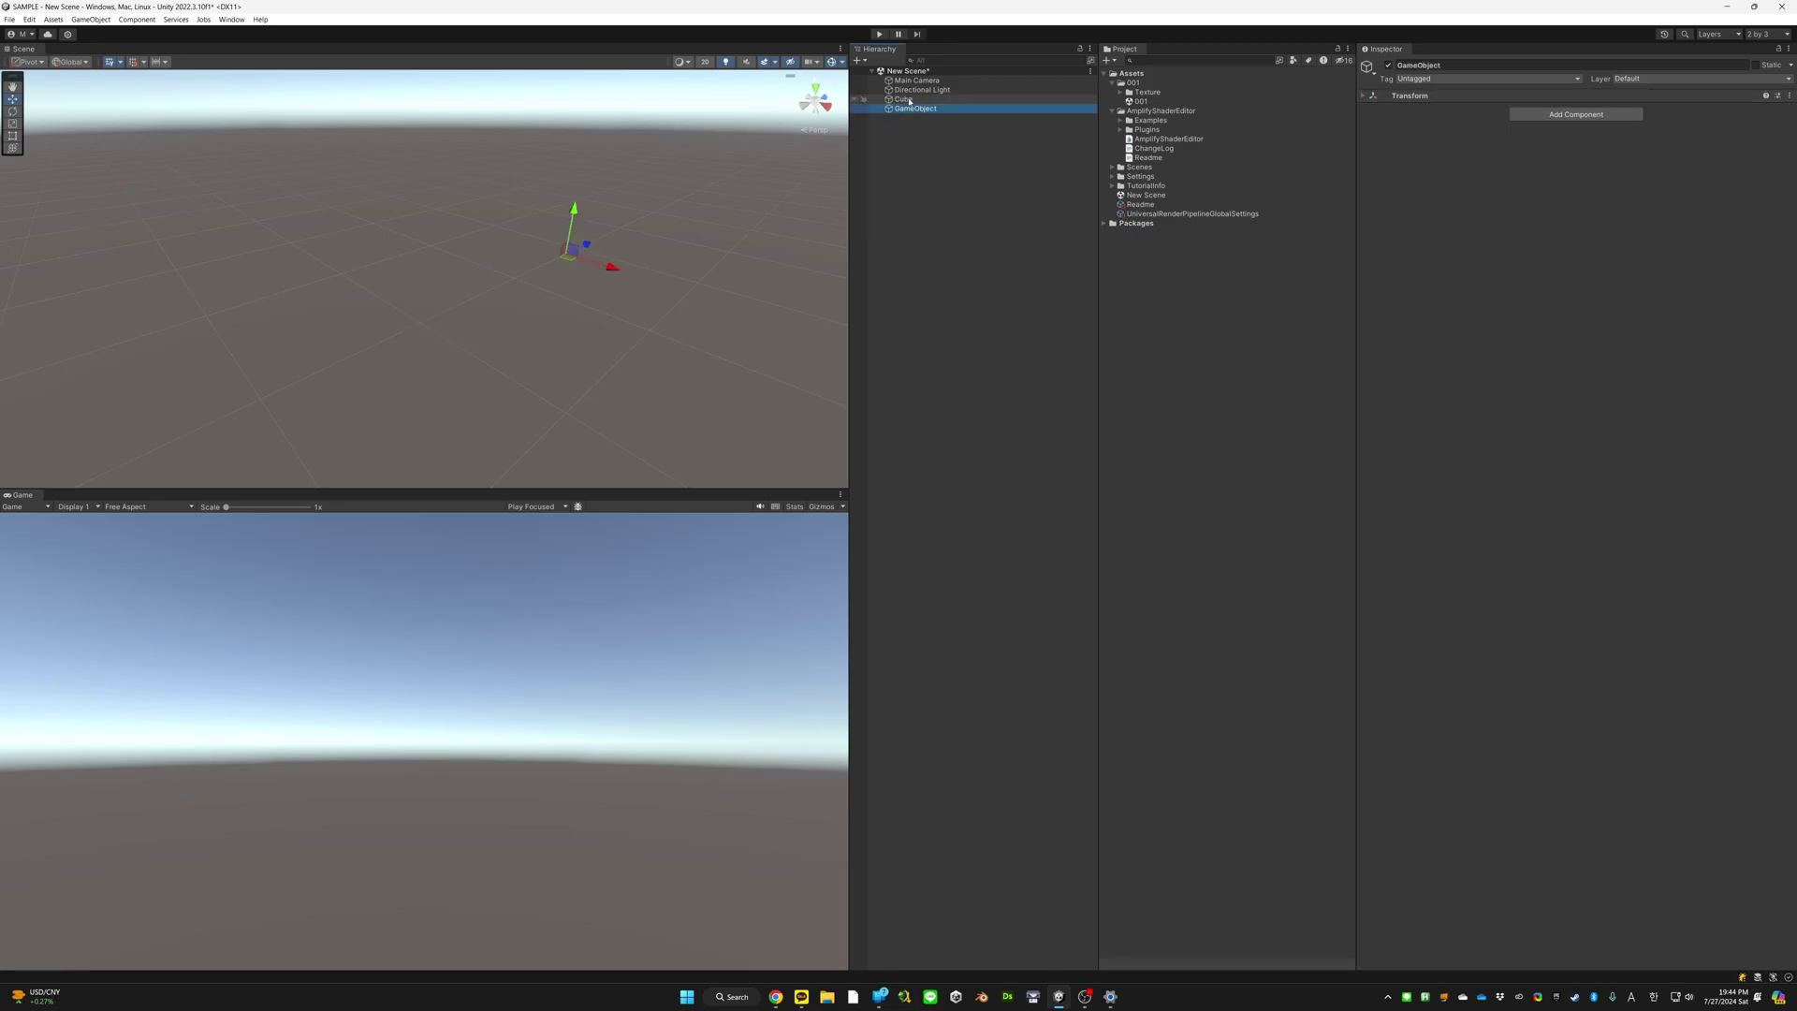
pyautogui.click(904, 99)
pyautogui.click(908, 106)
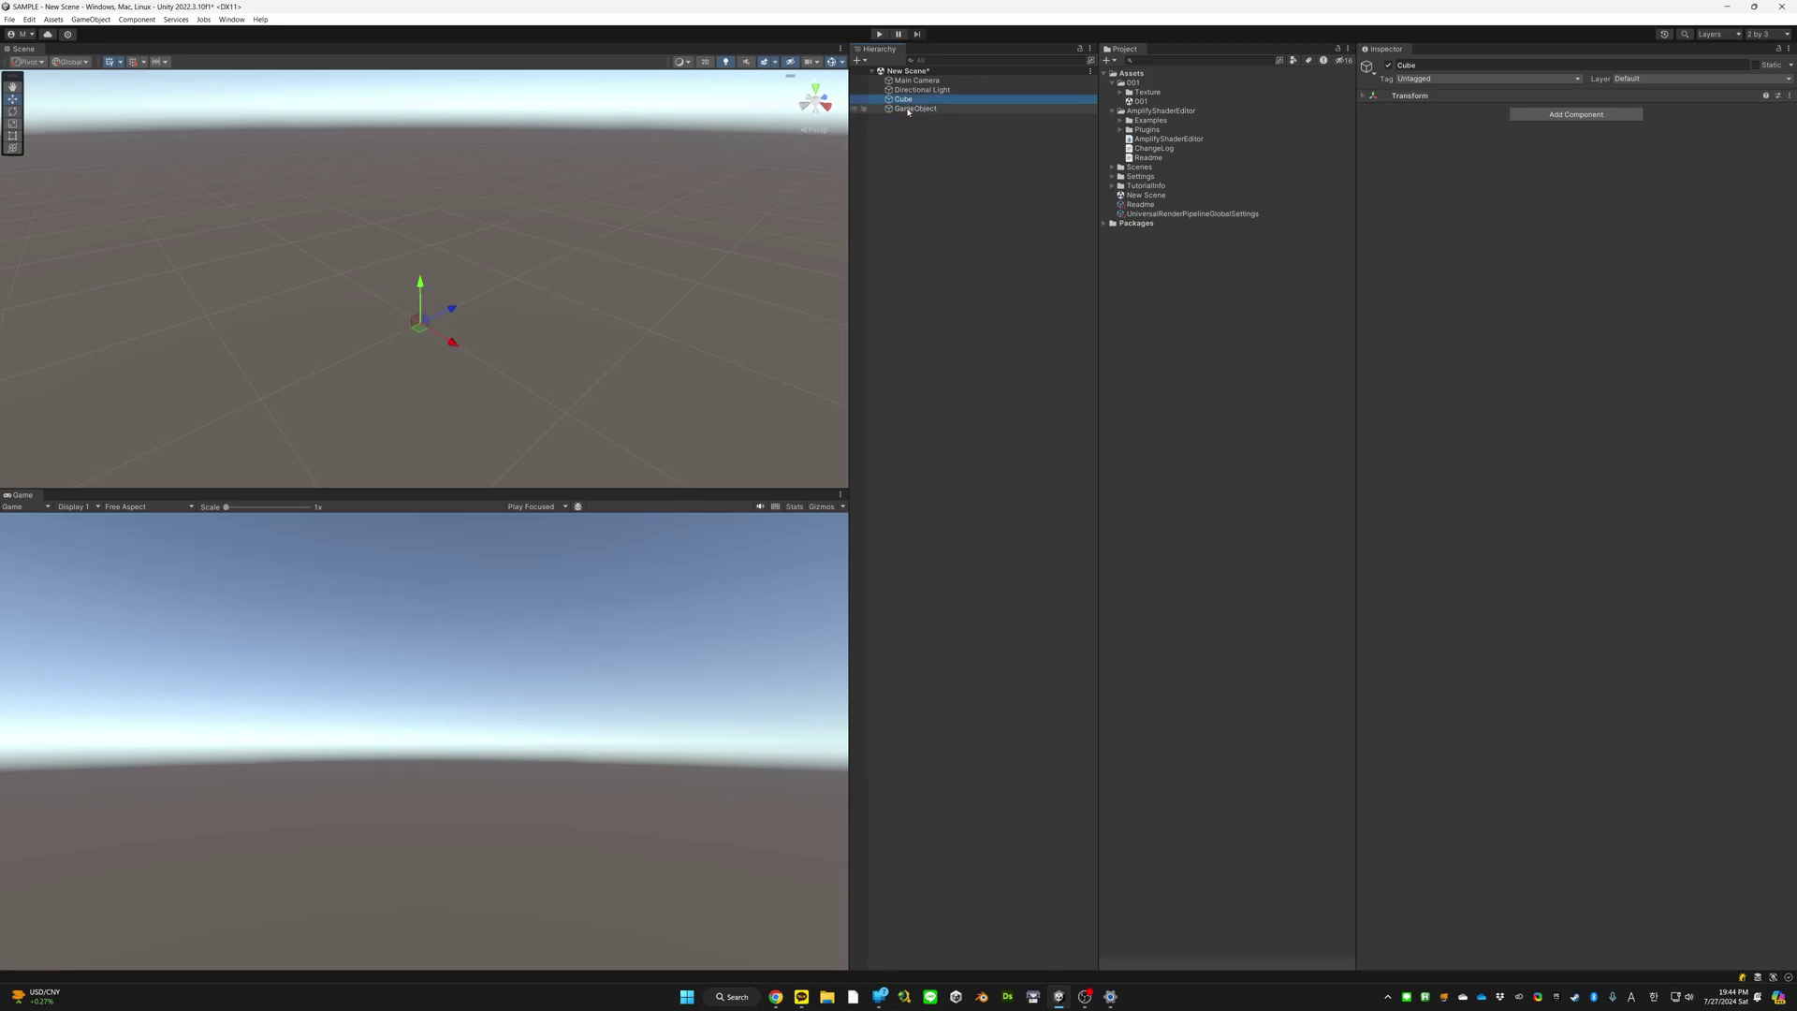
# Add a Mesh Filter component to the empty GameObject and assign the Cube mesh to it
pyautogui.click(908, 109)
pyautogui.click(1569, 119)
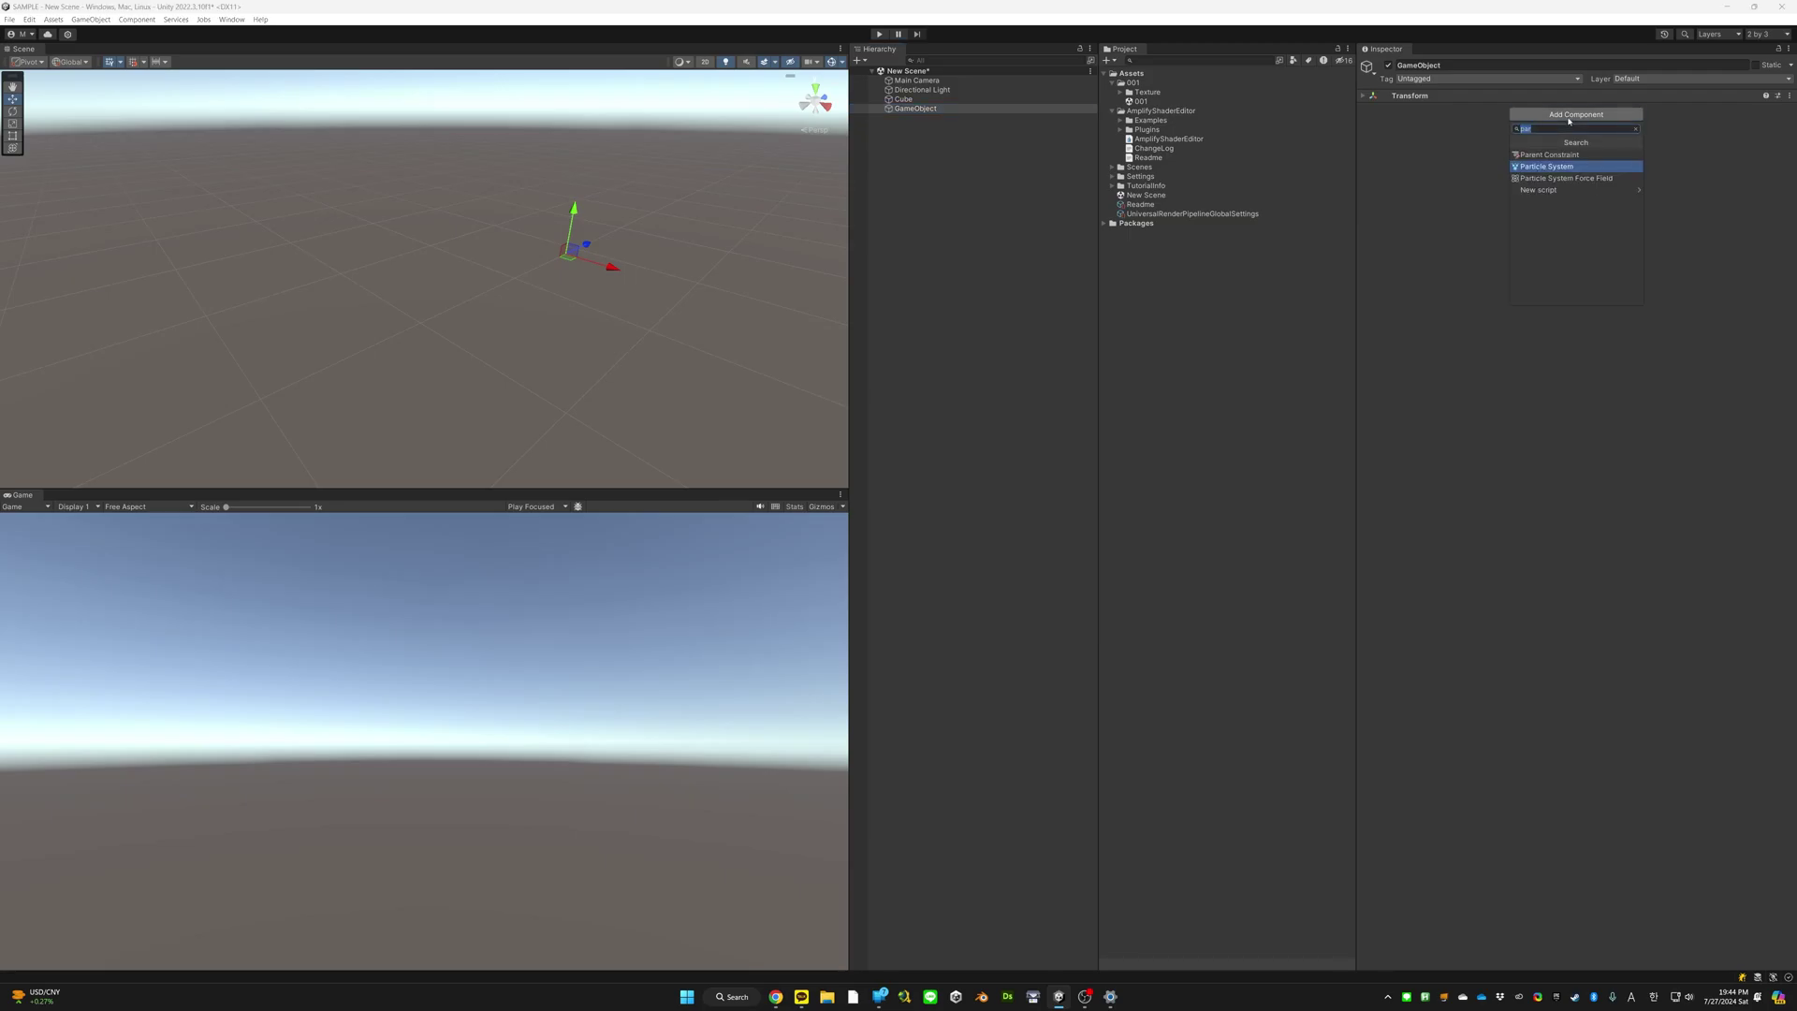
pyautogui.write('mesh')
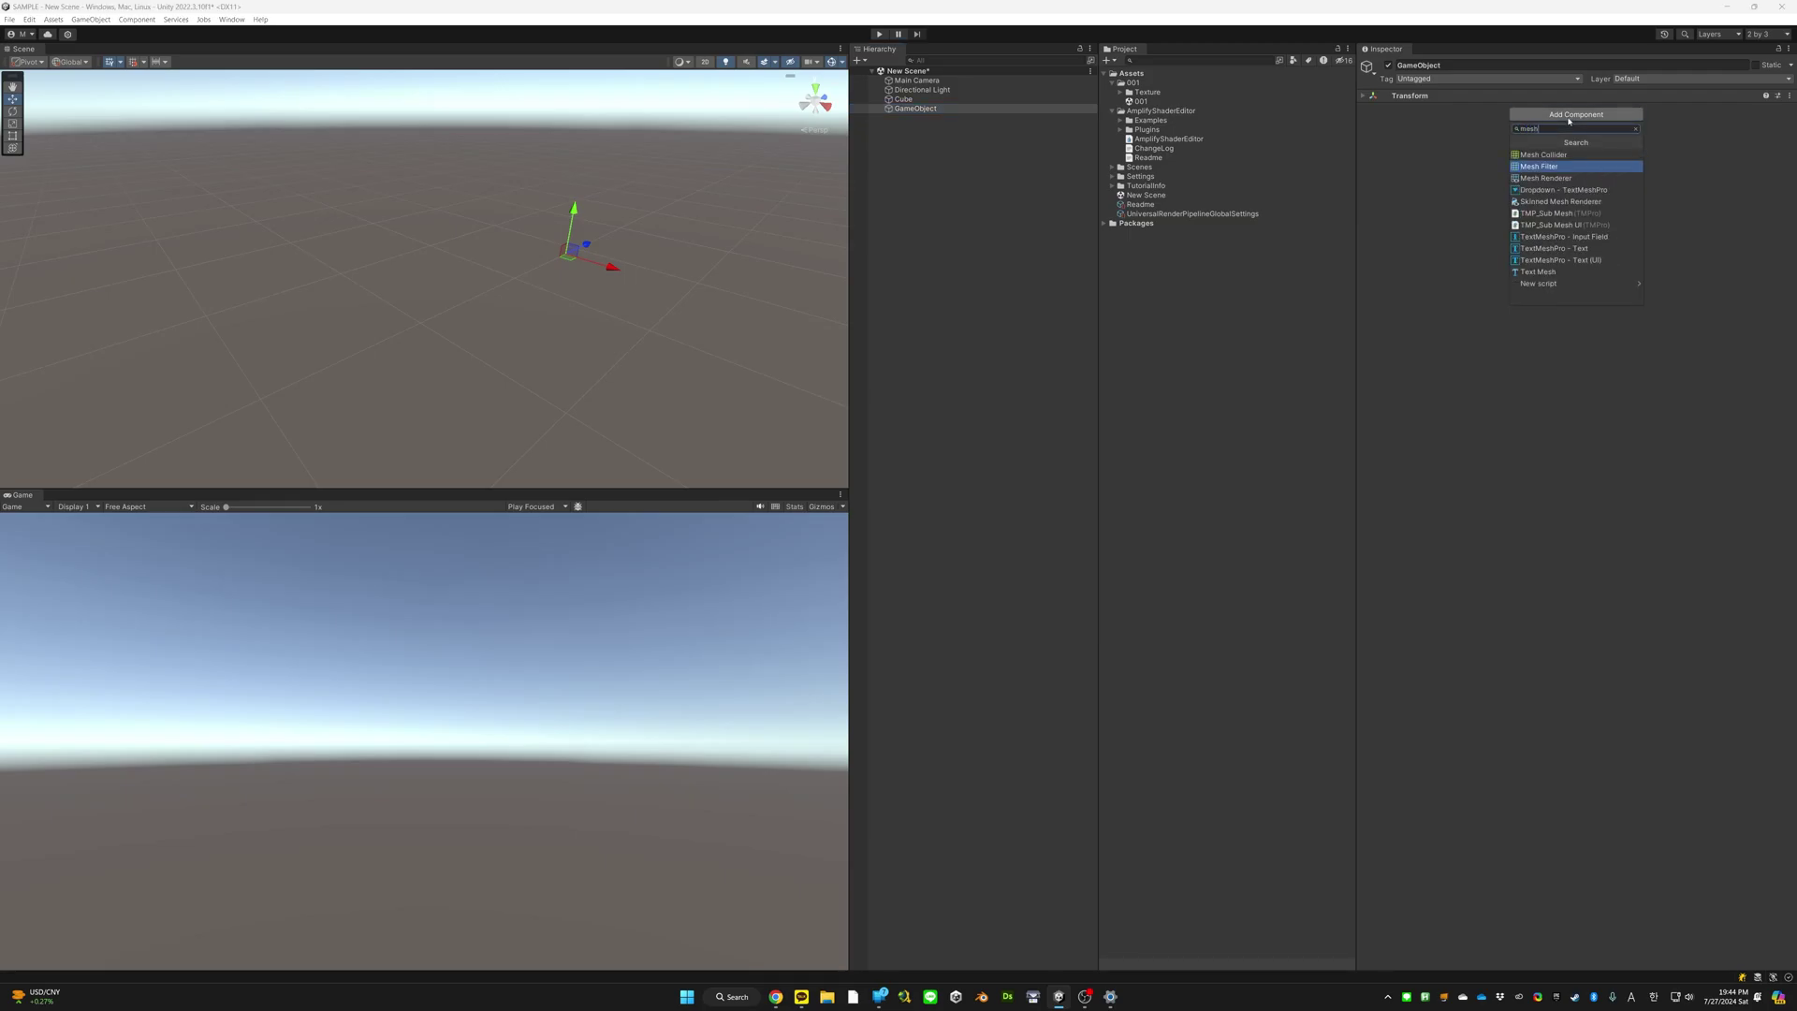
pyautogui.press('Return')
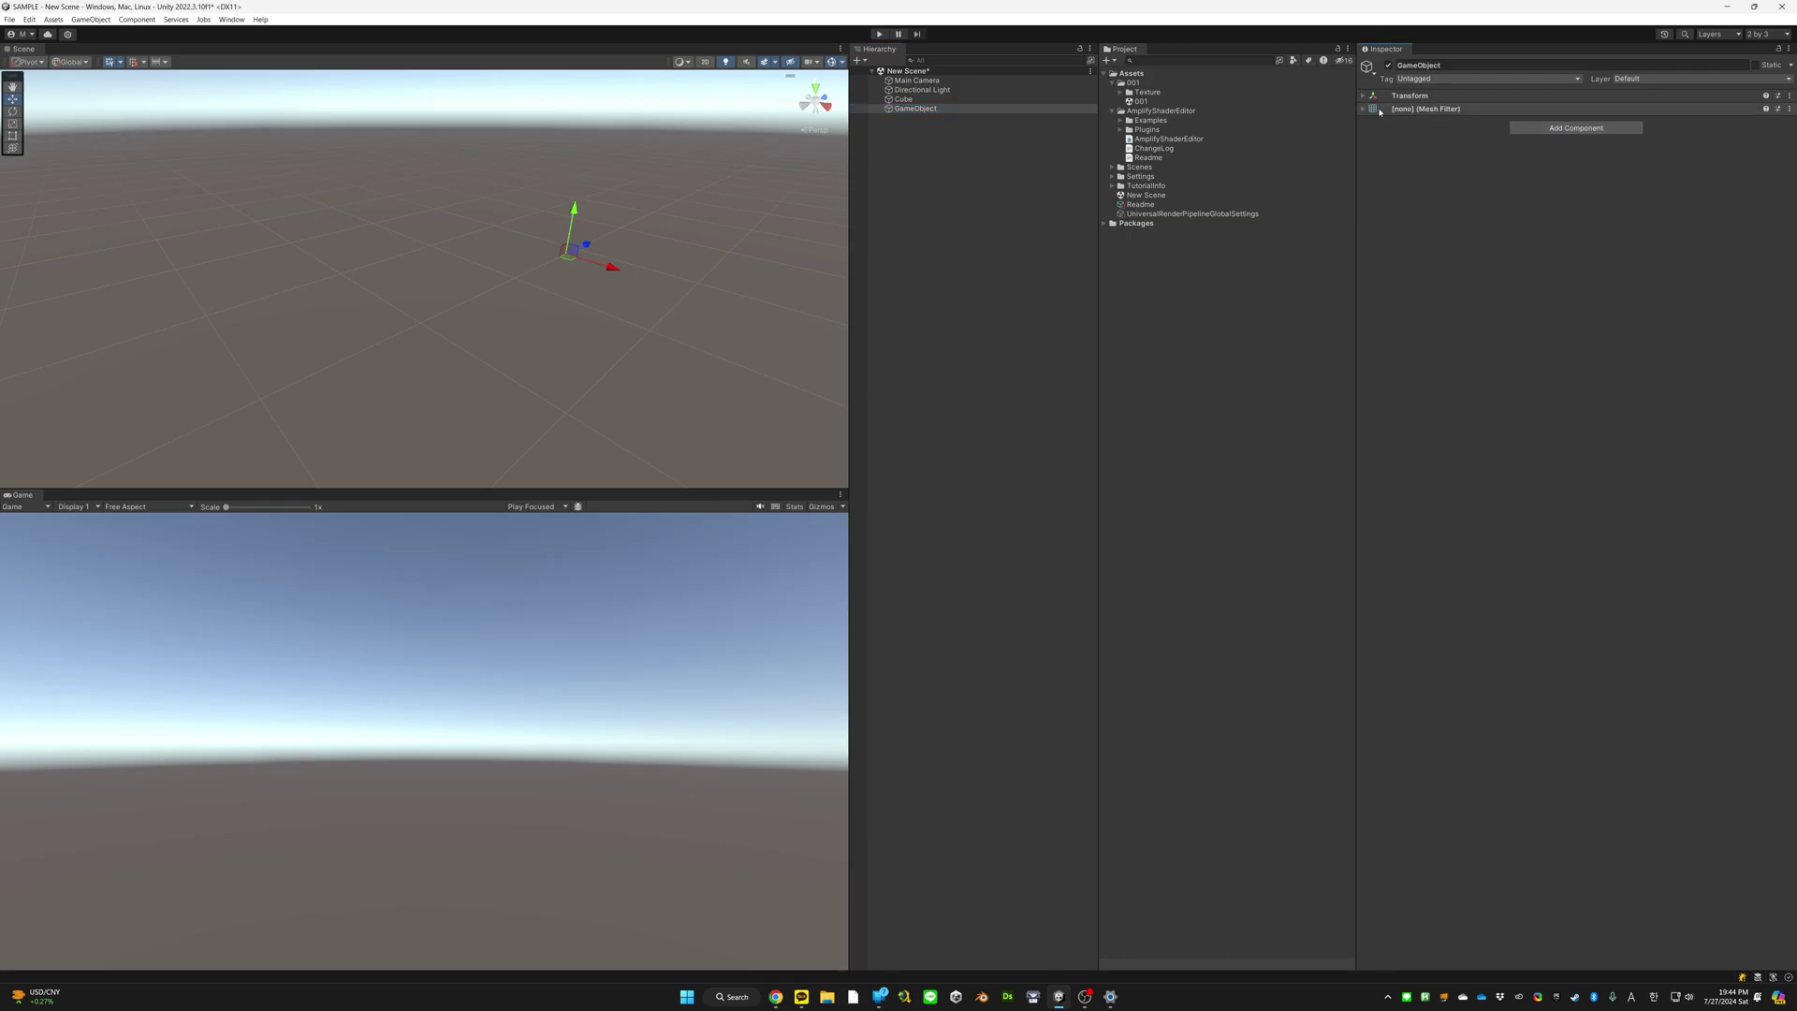
pyautogui.click(1581, 108)
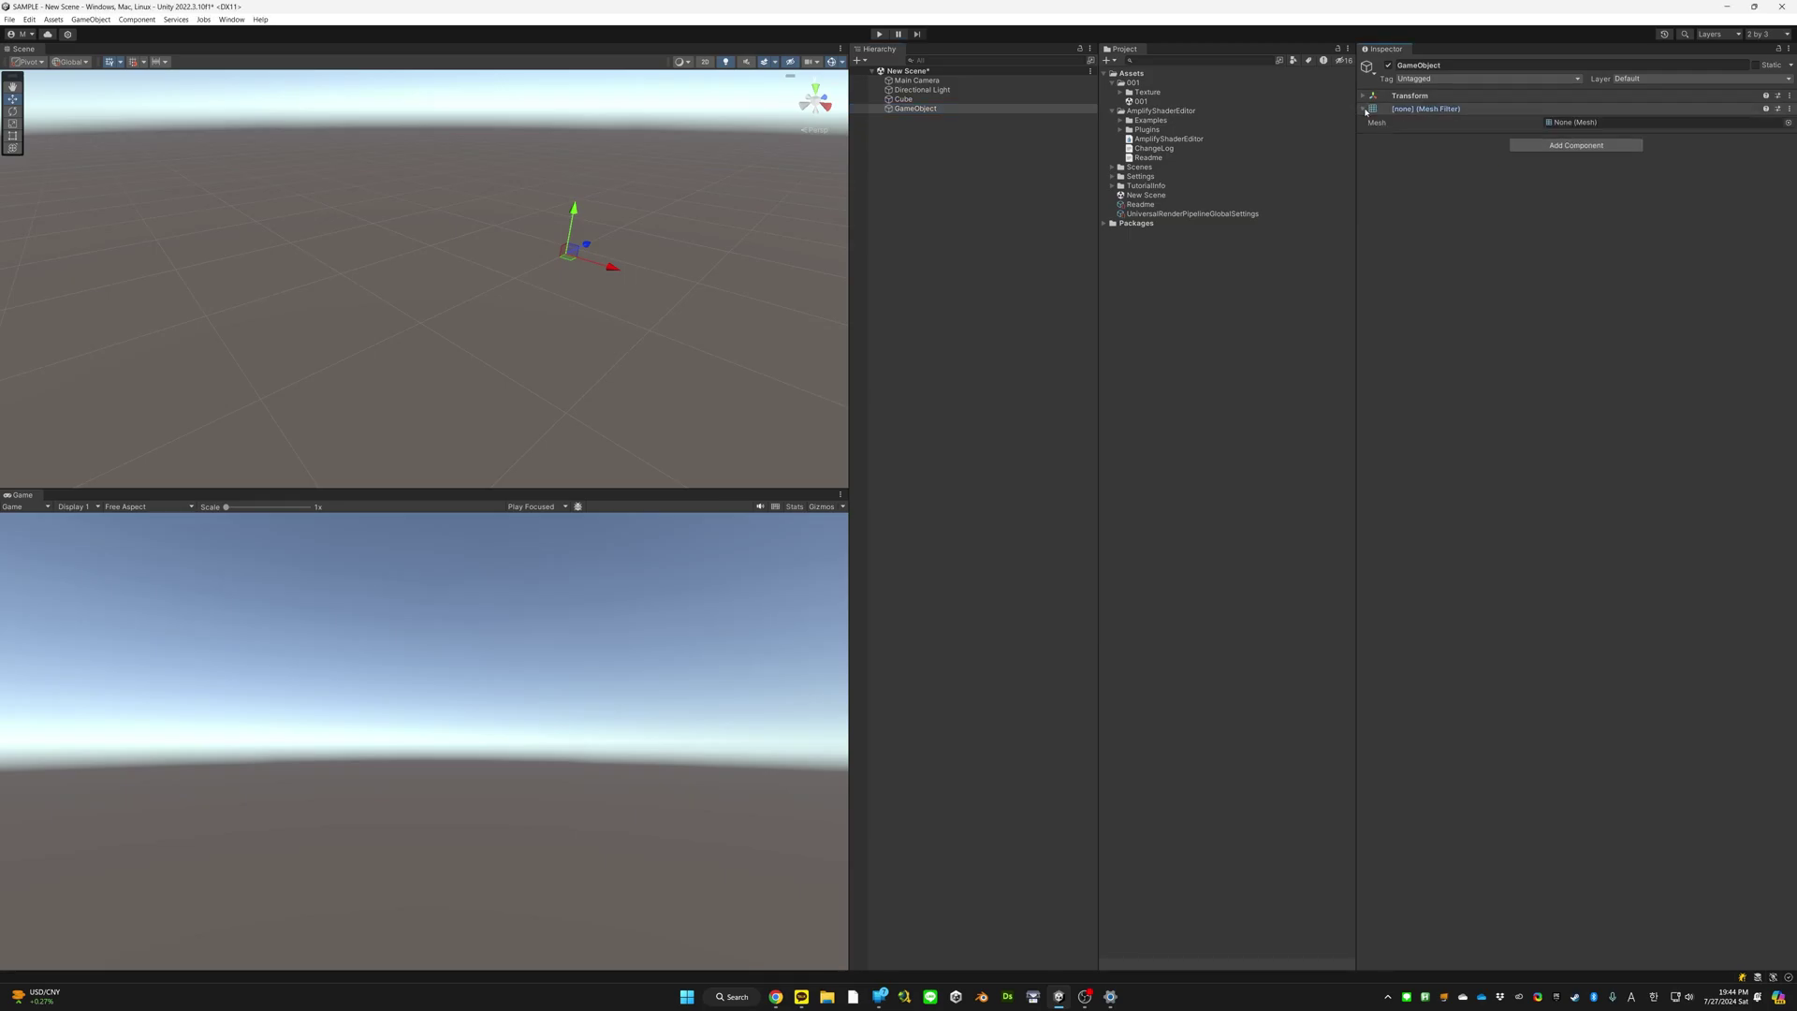
pyautogui.click(1787, 123)
pyautogui.click(1474, 186)
pyautogui.doubleClick(1474, 186)
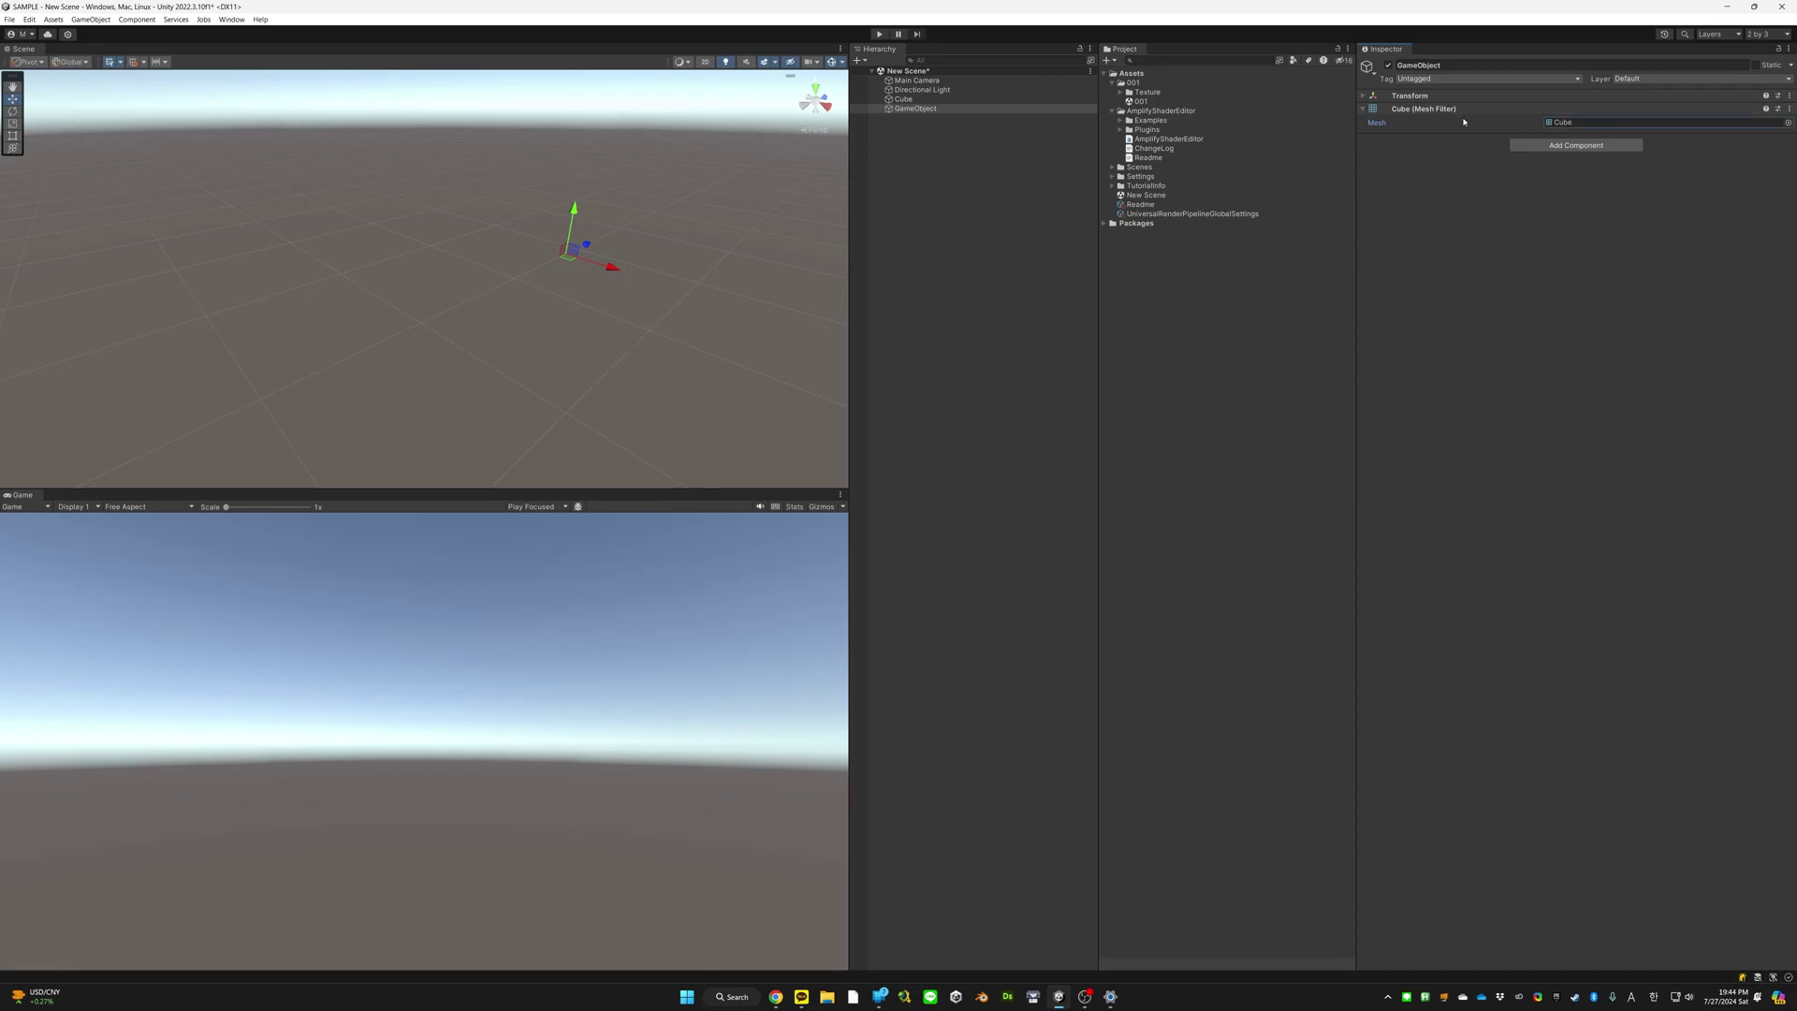
# Add a Mesh Renderer component to the GameObject that holds the Cube mesh
pyautogui.click(1549, 146)
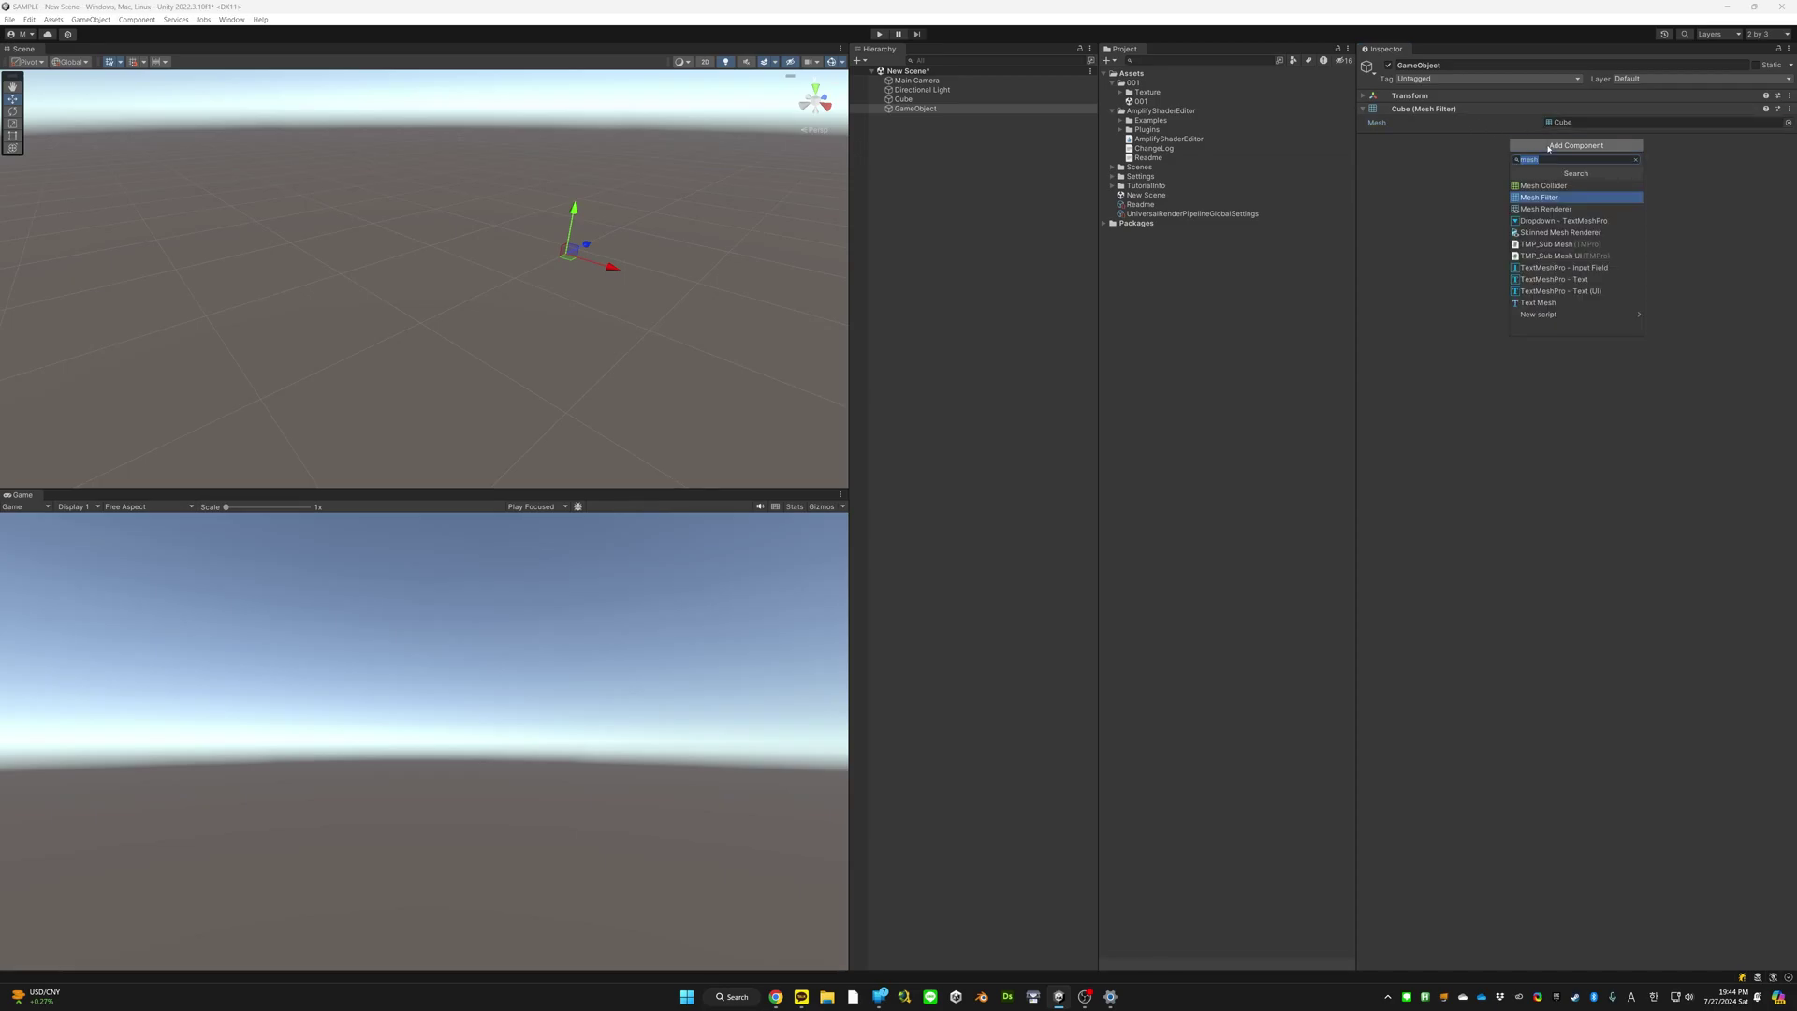
pyautogui.write('ren')
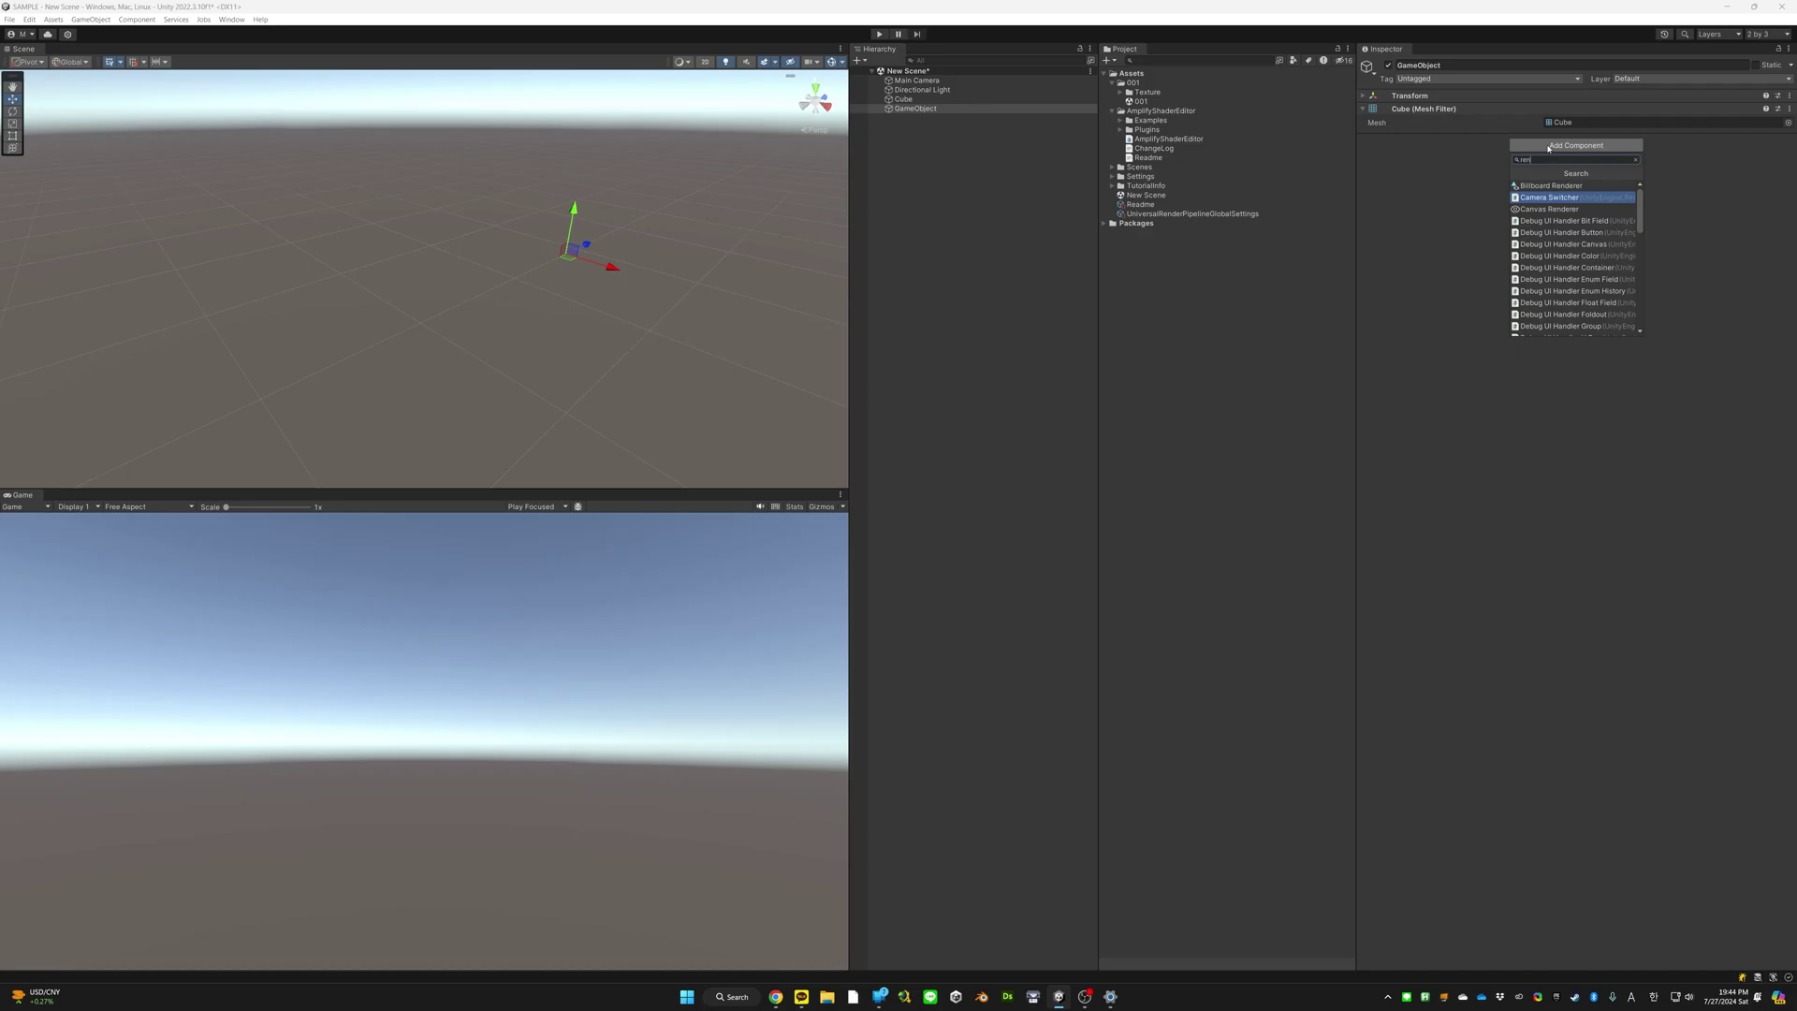
pyautogui.write('derer')
pyautogui.press('Down')
pyautogui.press('Down')
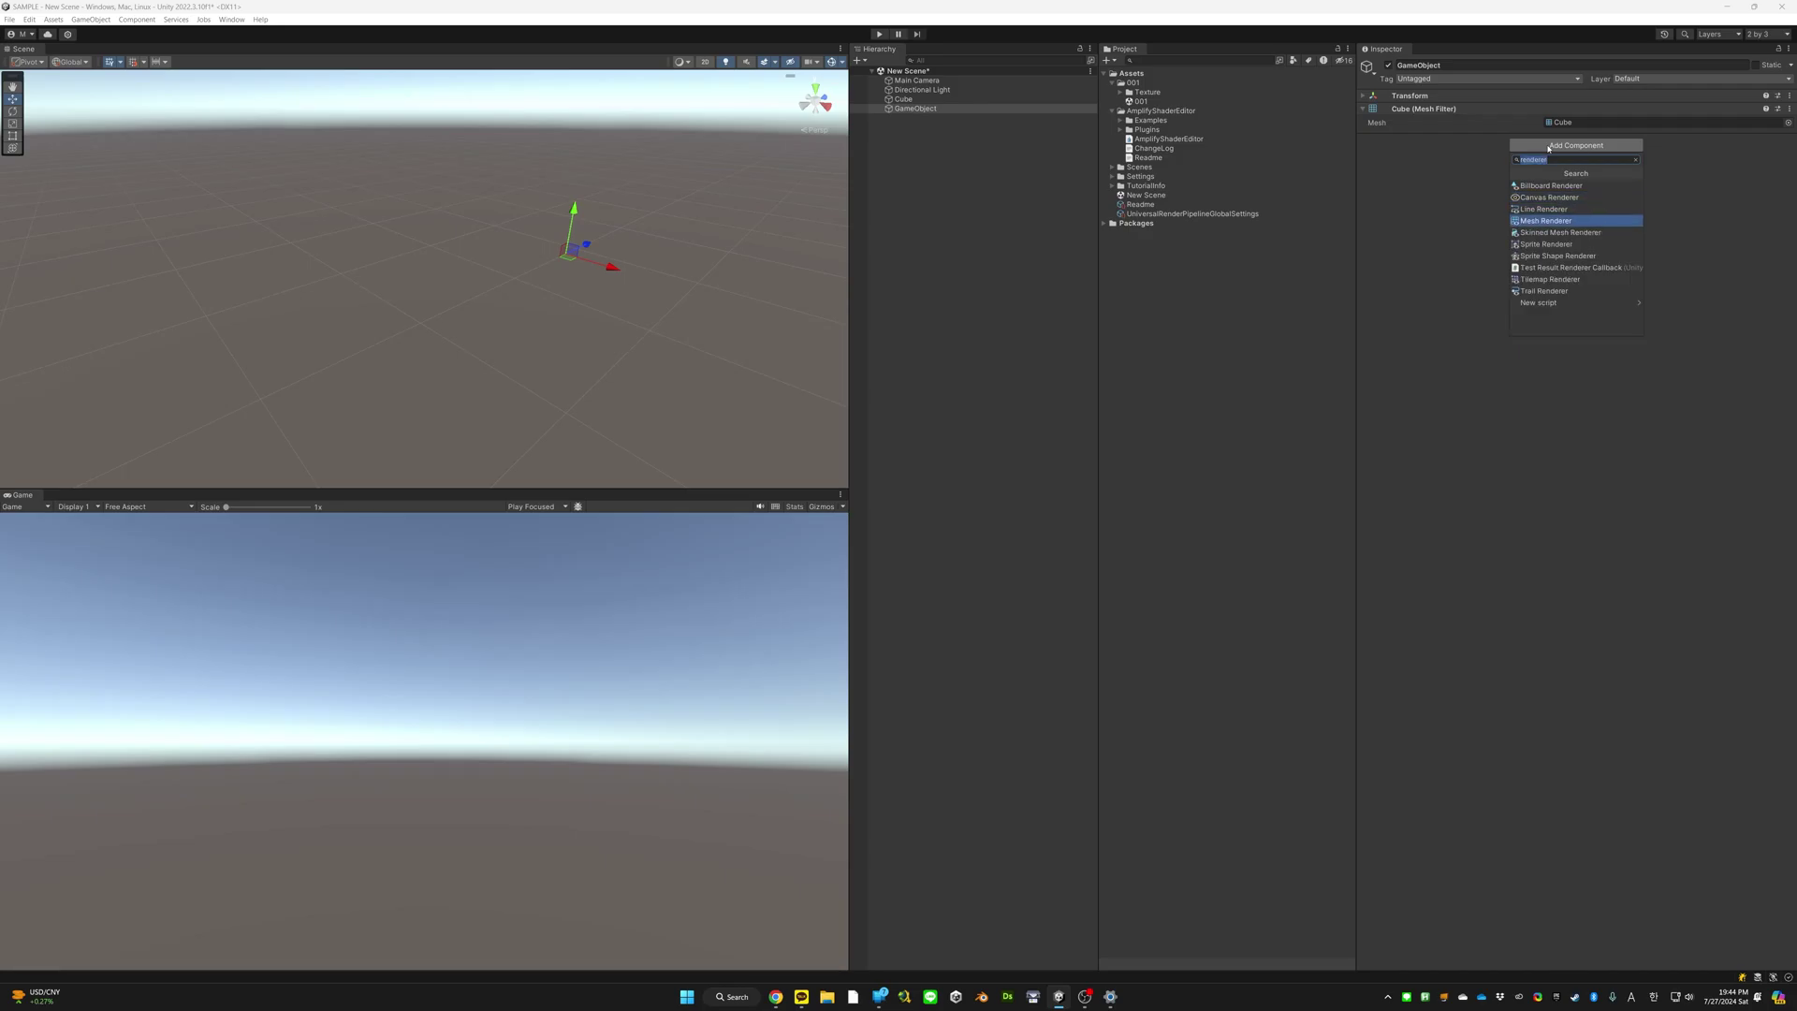
pyautogui.press('Return')
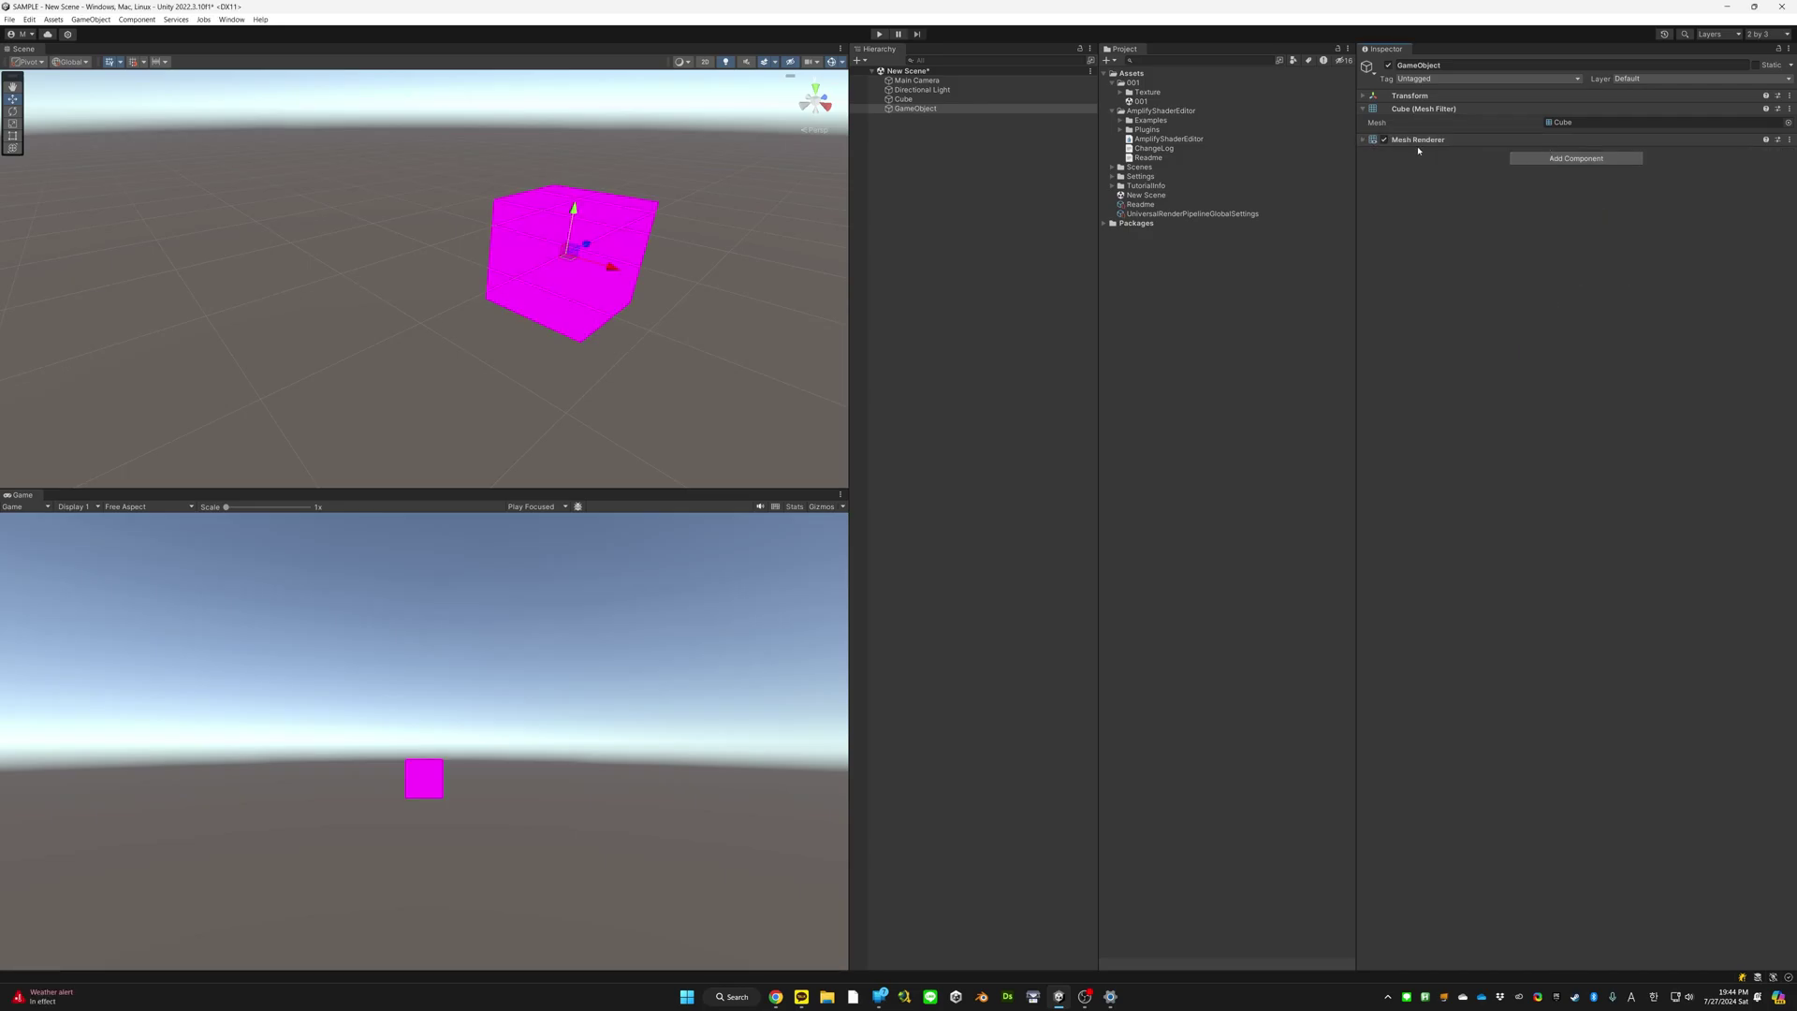
# Assign the TT_checker_512x512_UV_GRID material to Element 0 of the GameObject's Mesh Renderer
pyautogui.click(1362, 140)
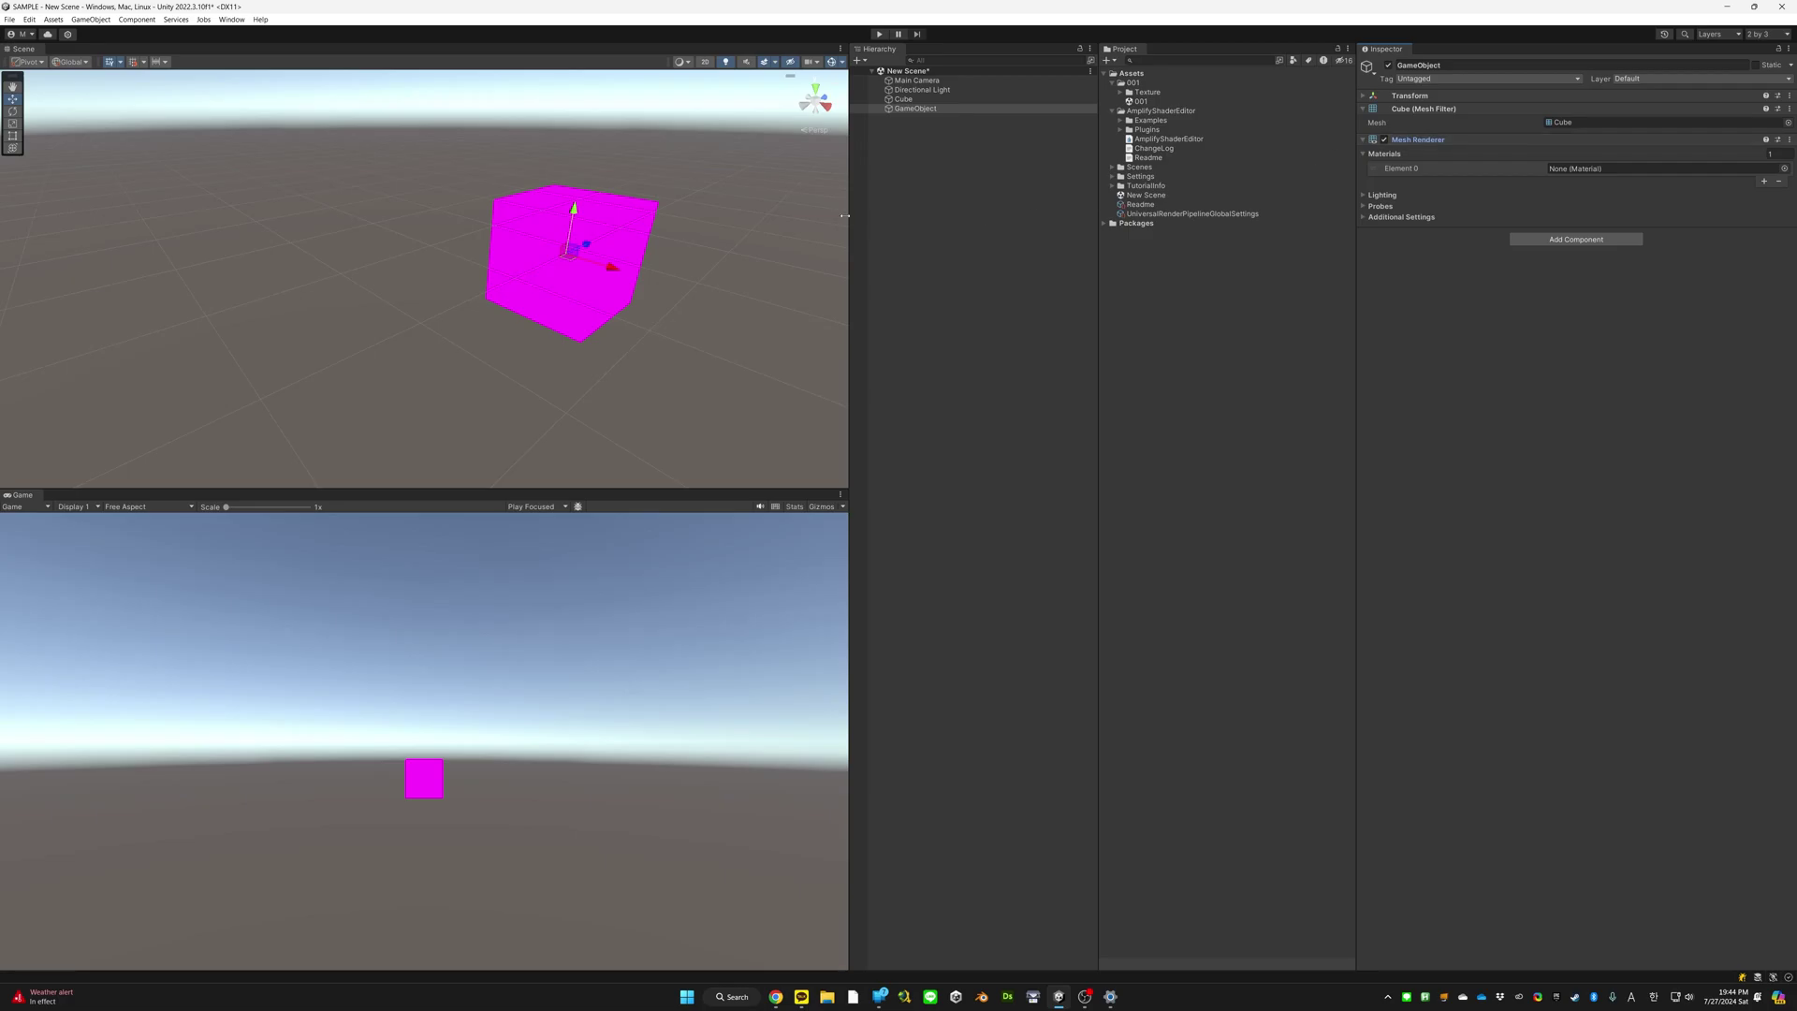
pyautogui.moveTo(687, 214); pyautogui.dragTo(558, 208, button='right')
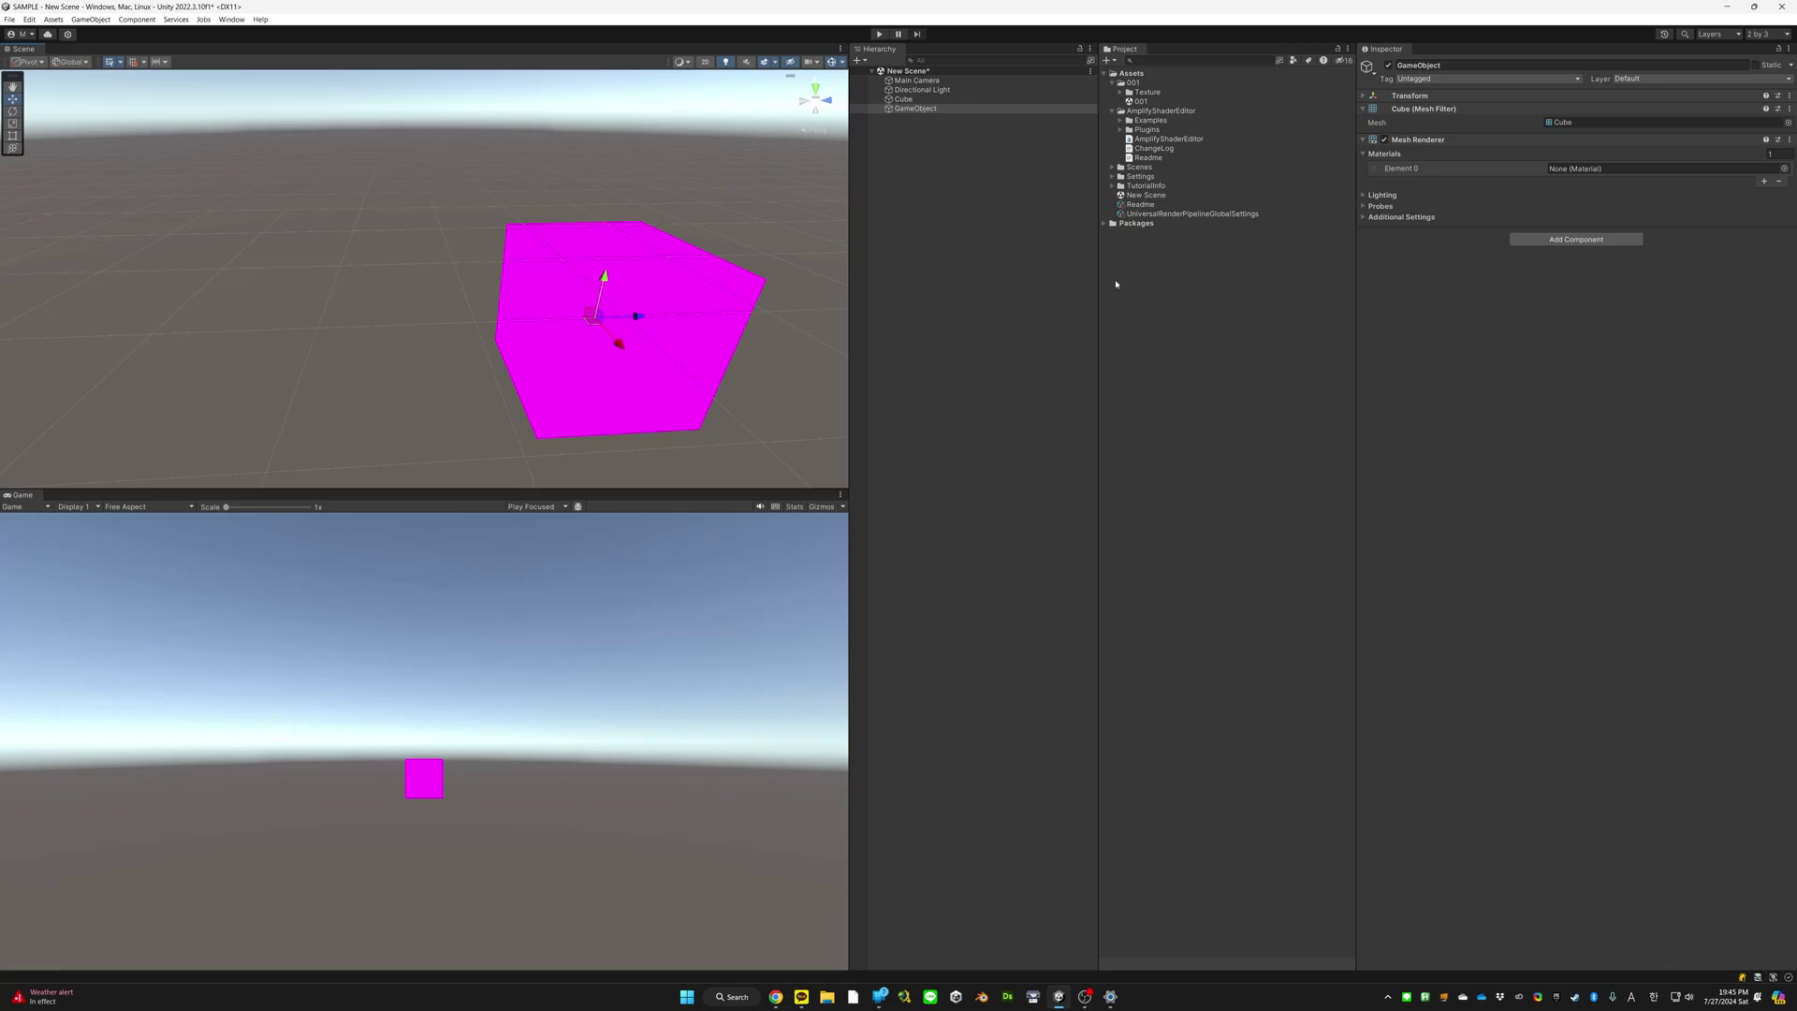
pyautogui.click(1784, 169)
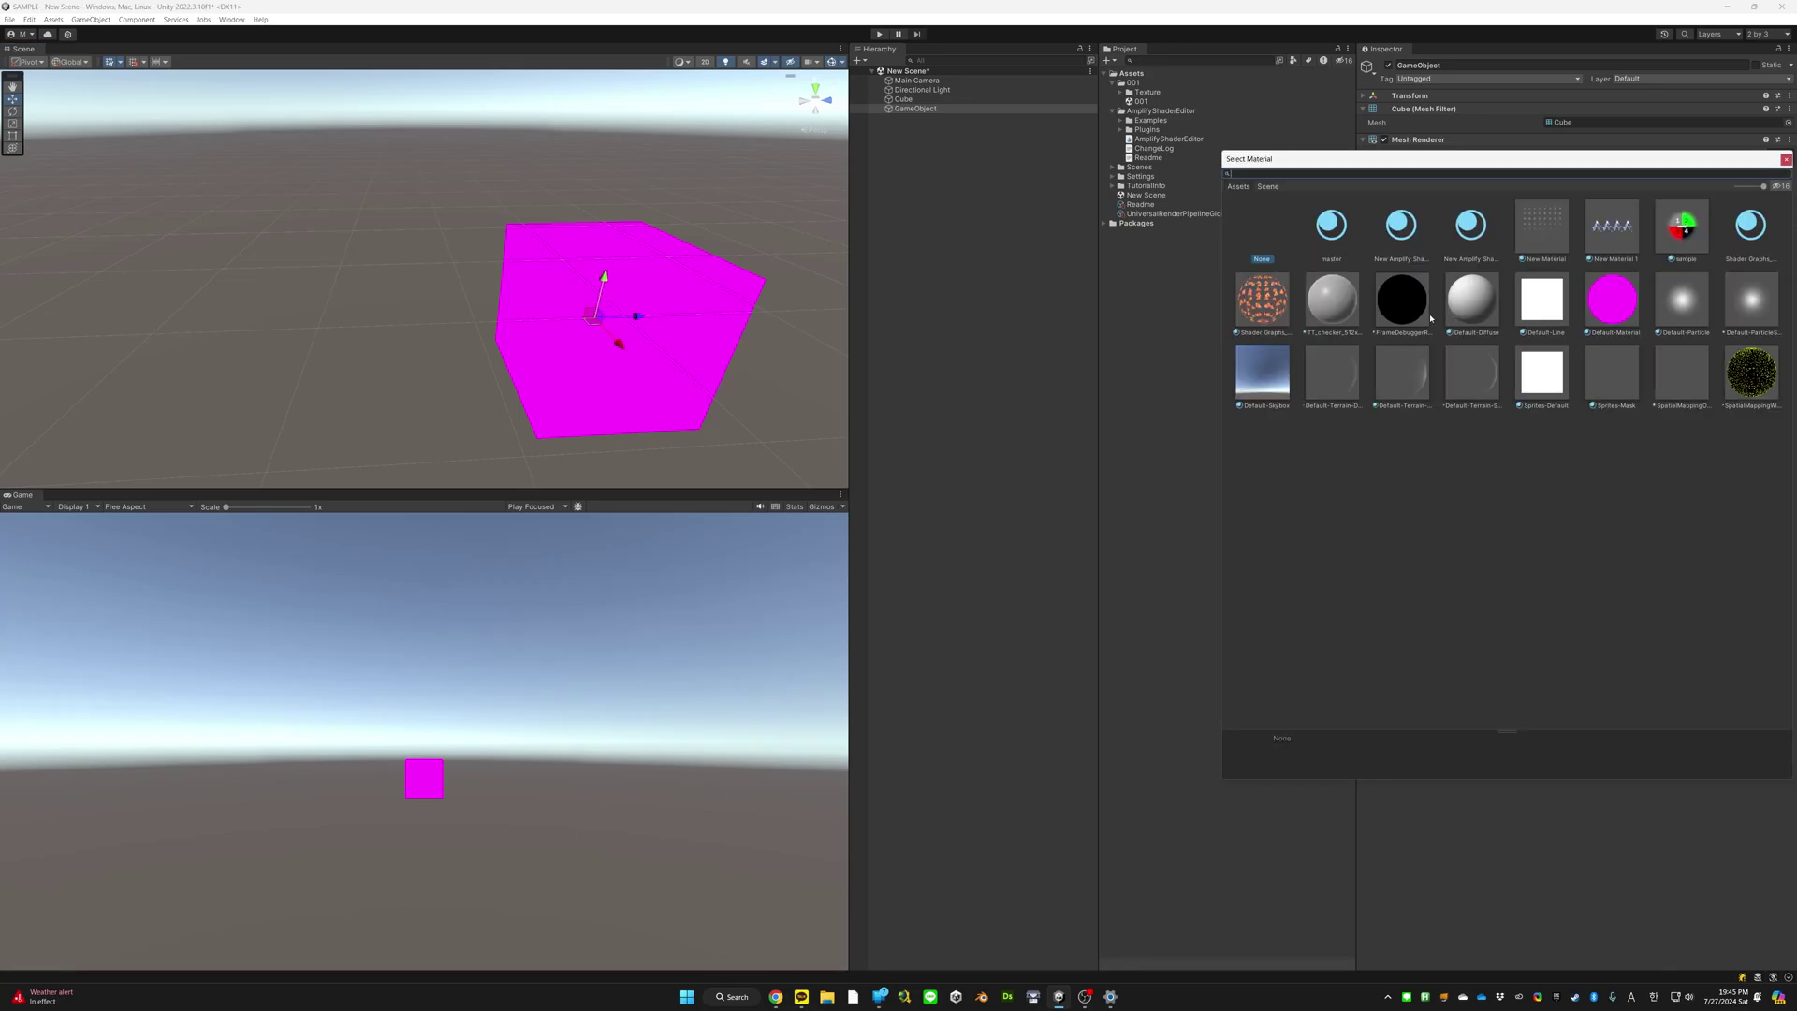
pyautogui.doubleClick(1332, 300)
pyautogui.keyDown('alt'); pyautogui.moveTo(674, 281); pyautogui.dragTo(770, 293); pyautogui.keyUp('alt')
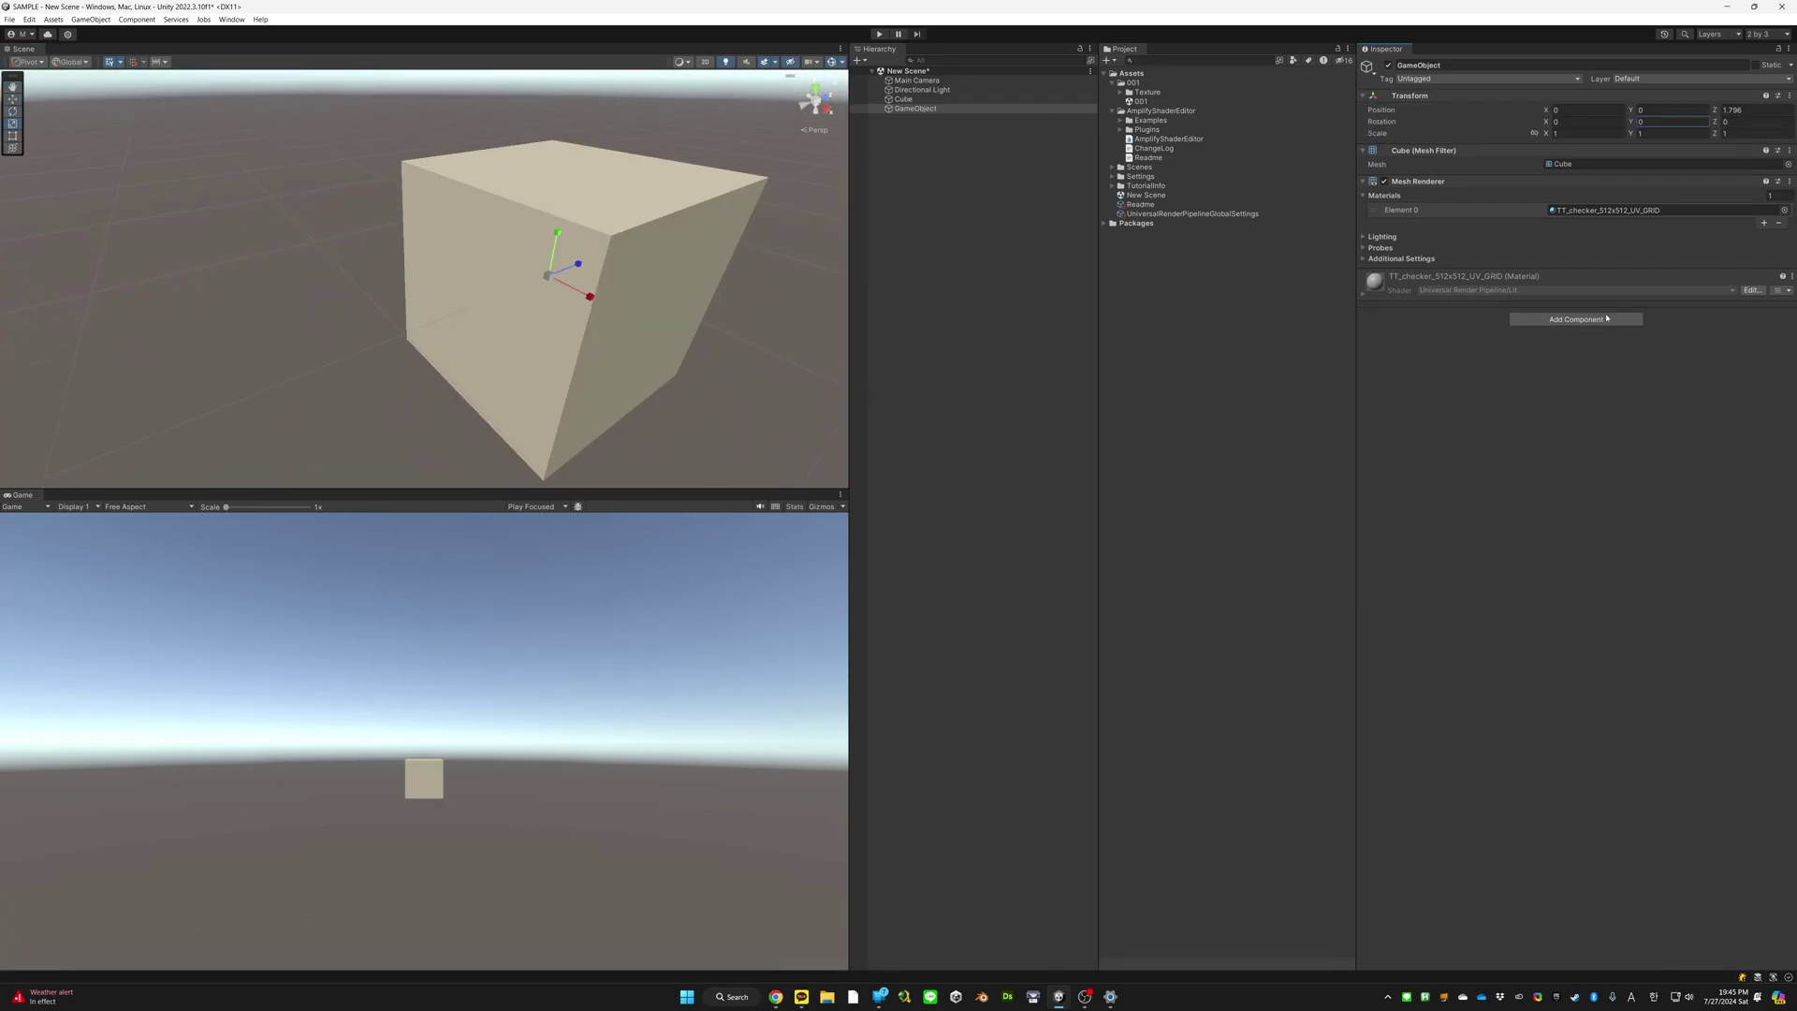
# Search the components that can be added to the GameObject for "col" without adding one
pyautogui.click(1605, 320)
pyautogui.write('col')
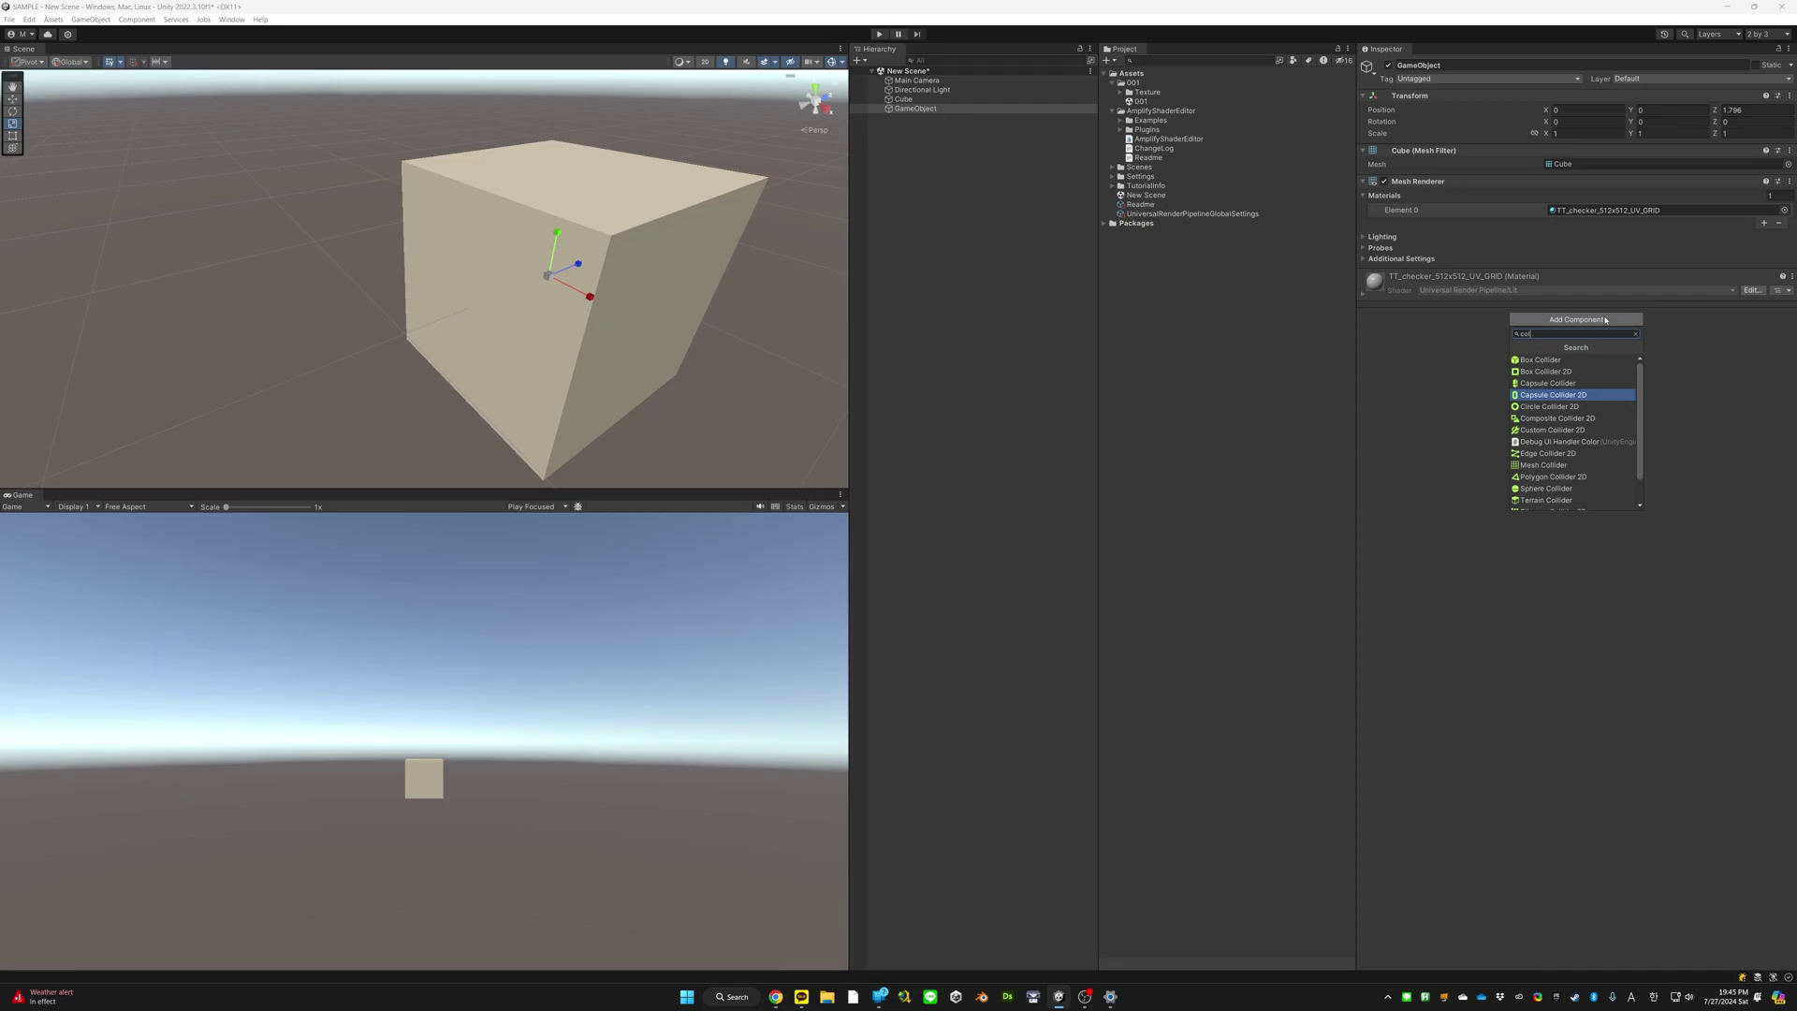
pyautogui.press('Escape')
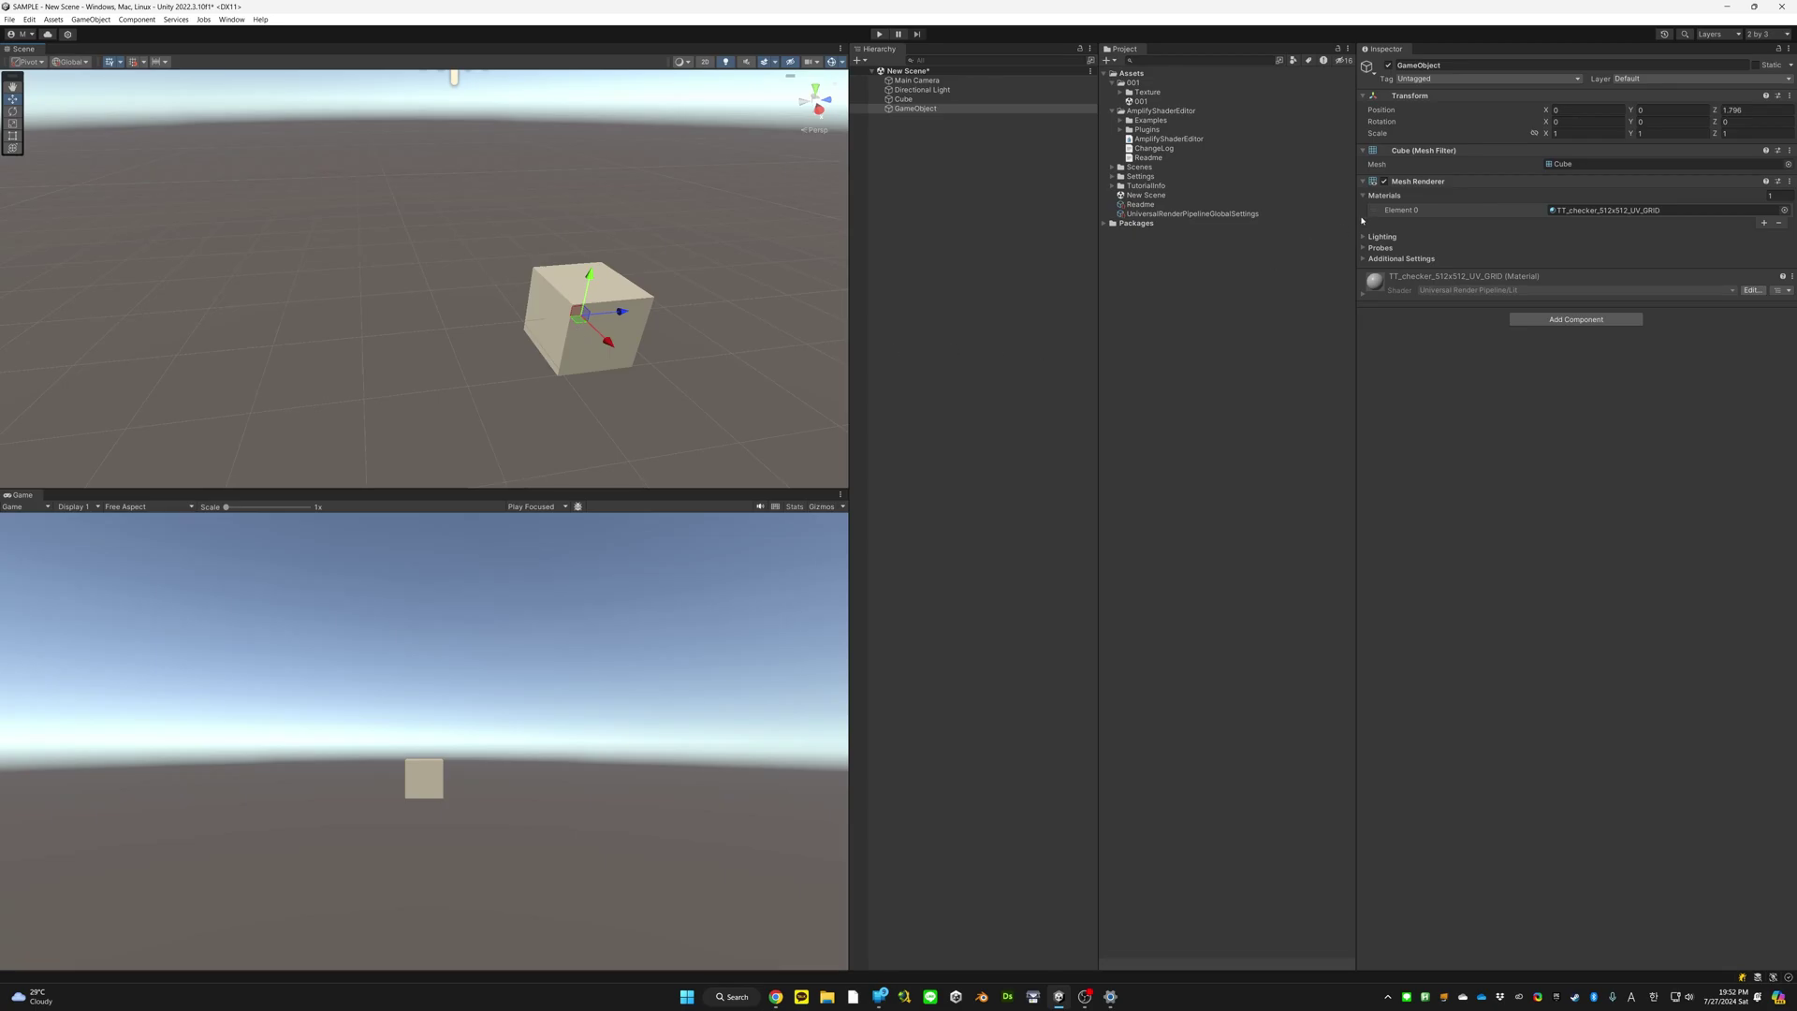
# Collapse the GameObject's Mesh Filter and Mesh Renderer components
pyautogui.click(1365, 152)
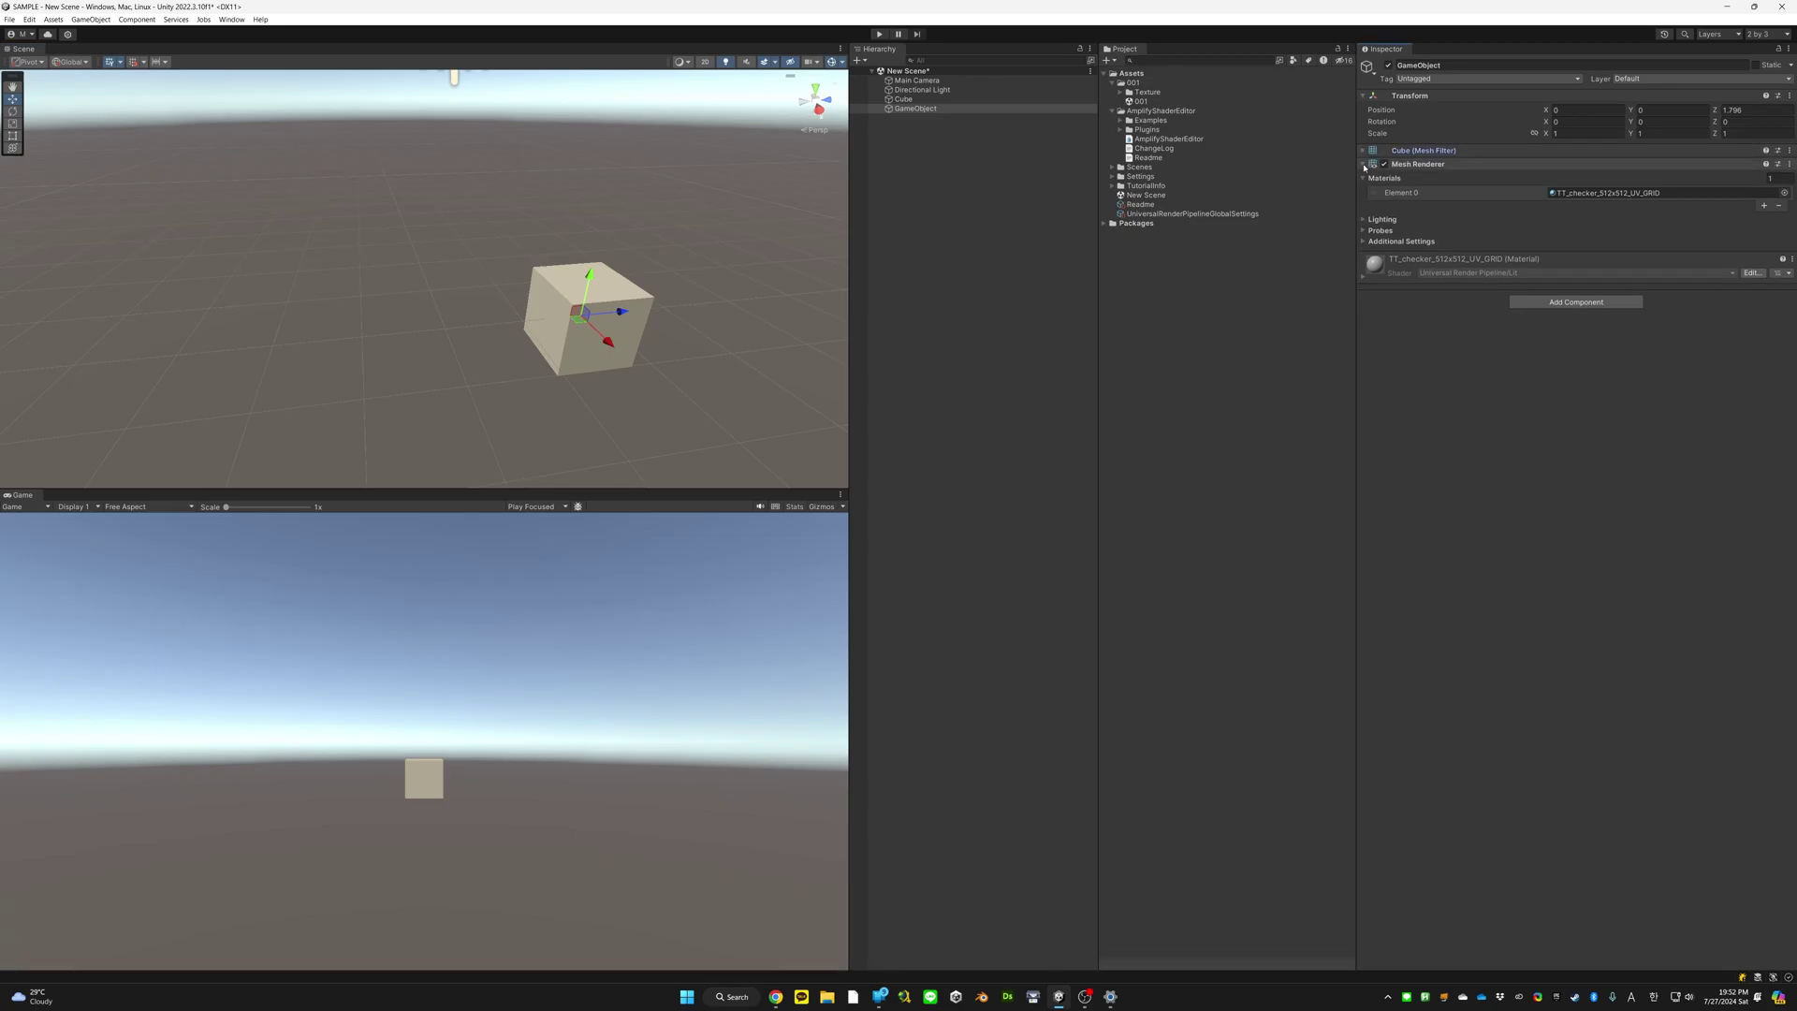
pyautogui.click(1364, 165)
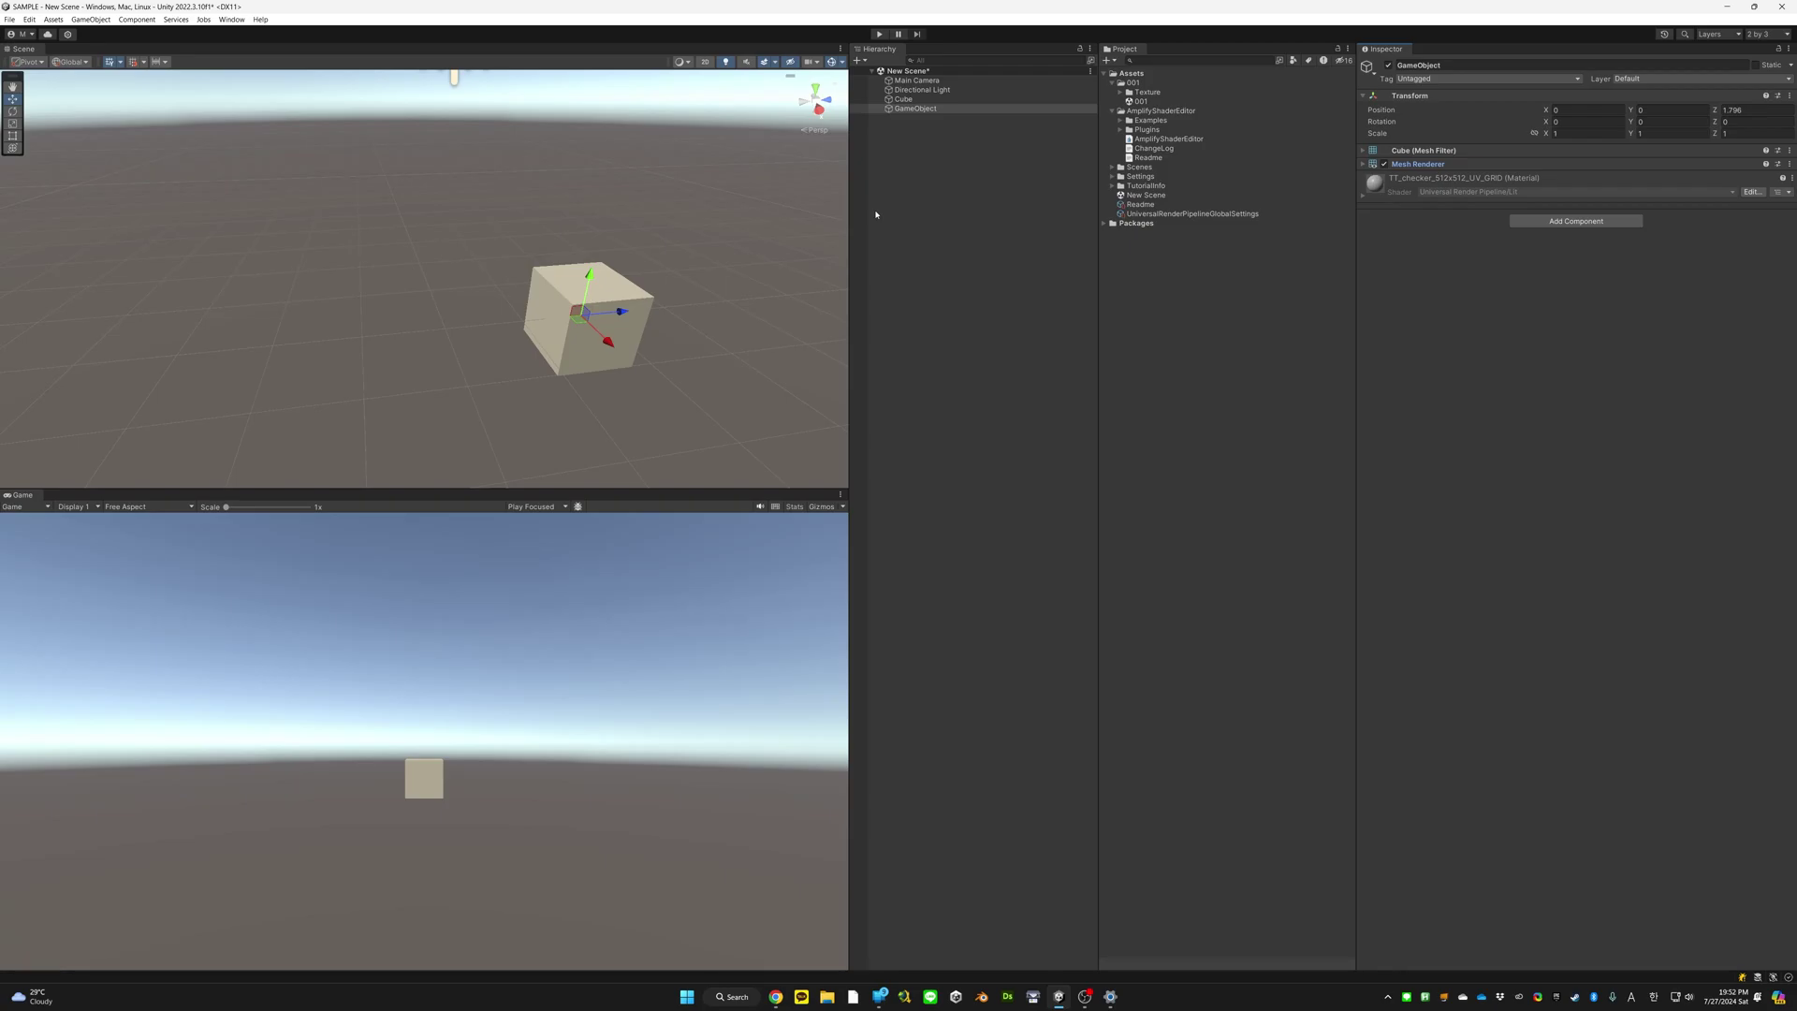
pyautogui.moveTo(674, 271); pyautogui.dragTo(598, 225, button='right')
# Create a second empty GameObject in the scene and keep its default name
pyautogui.rightClick(922, 179)
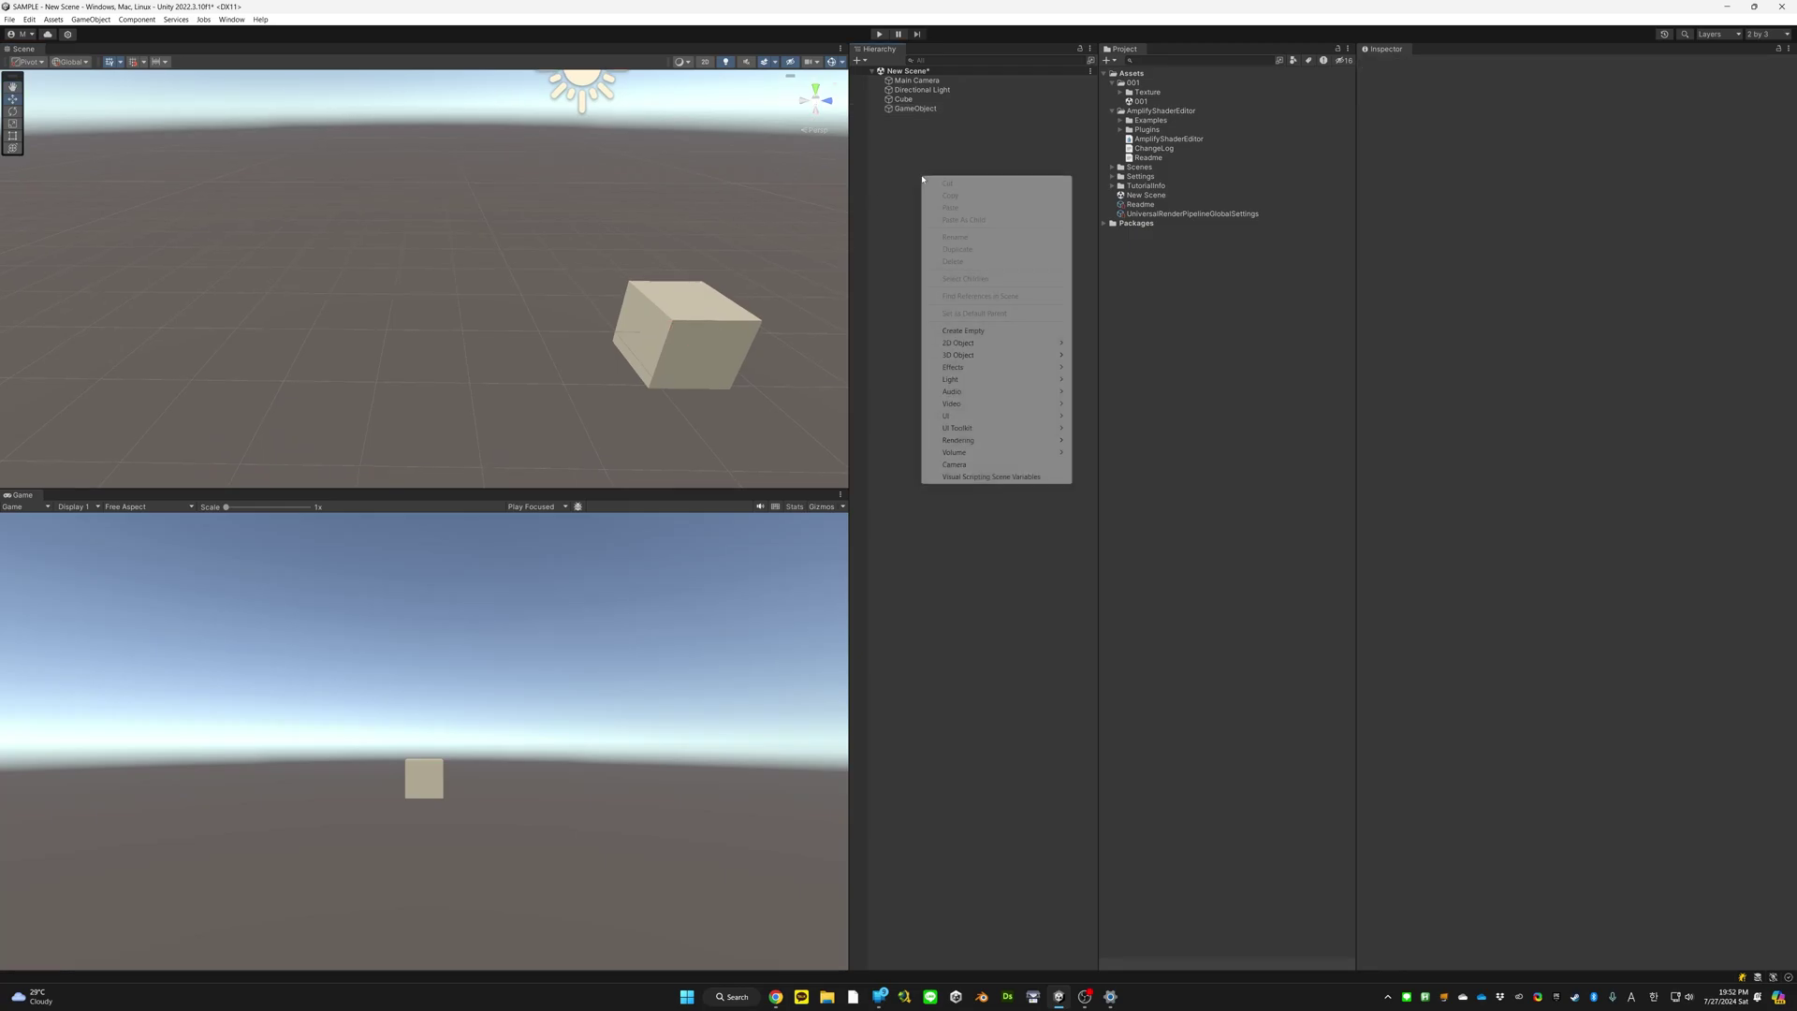
pyautogui.click(983, 332)
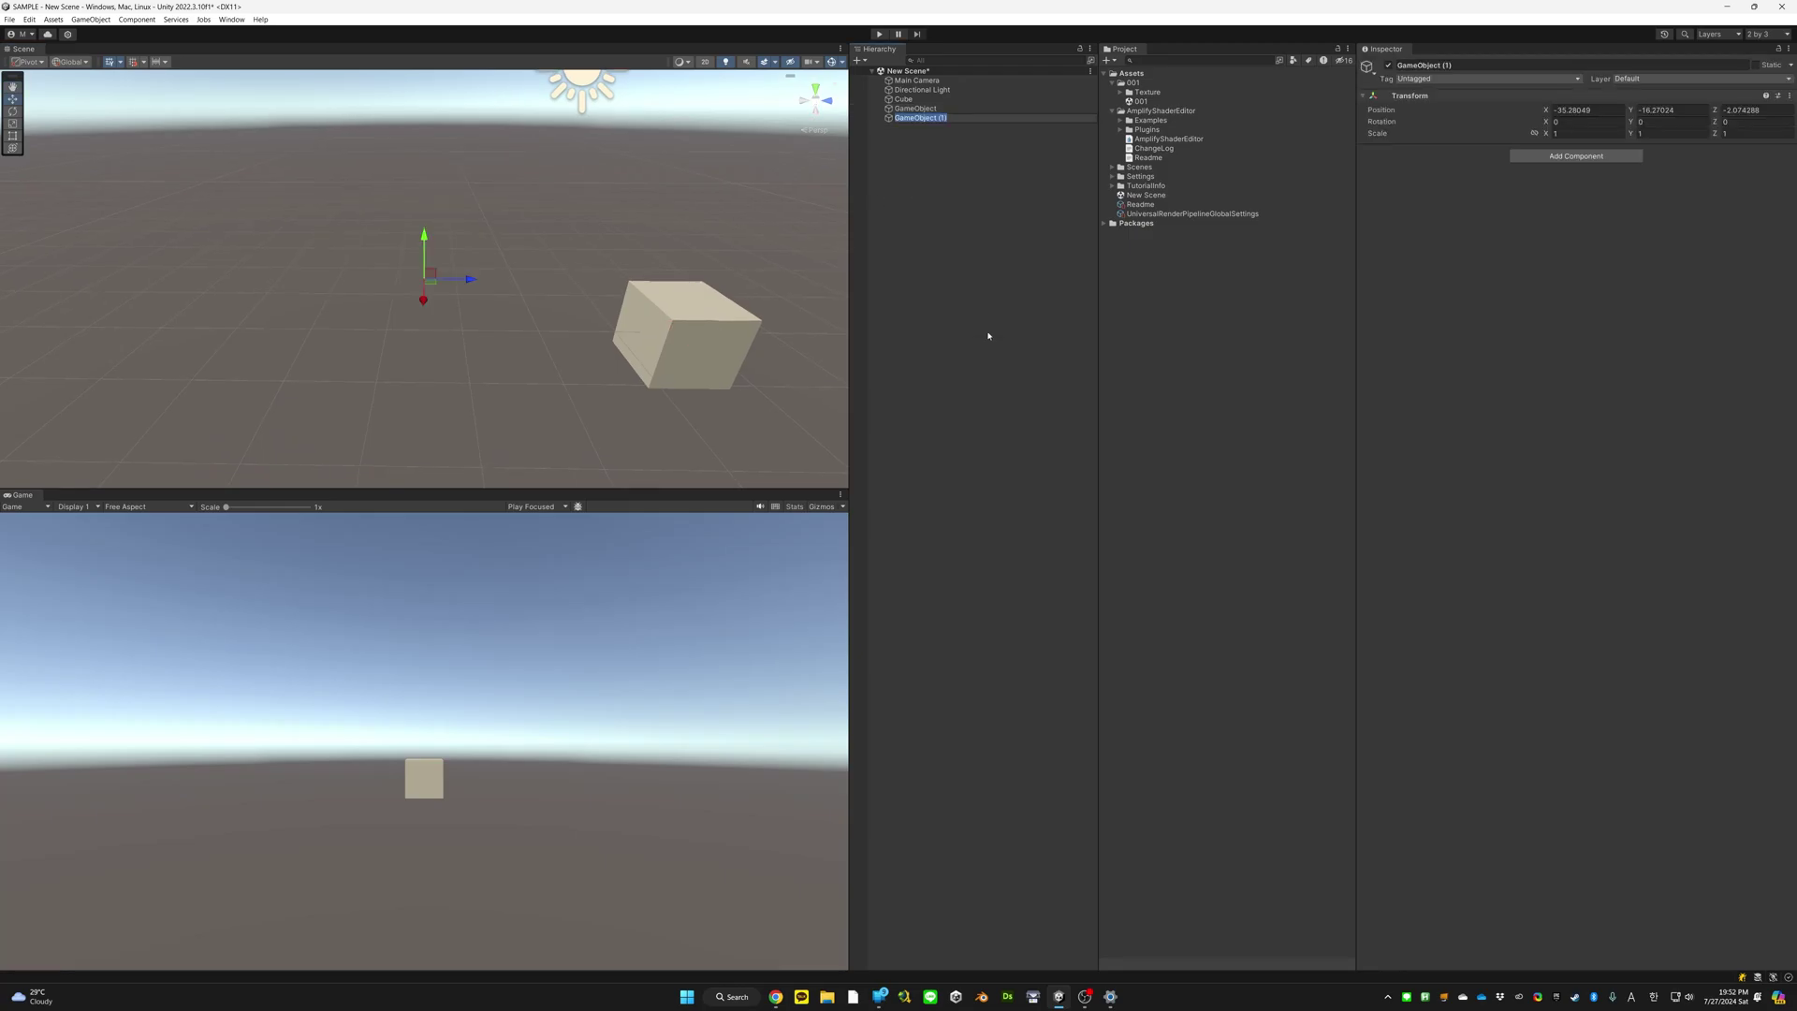
pyautogui.press('Return')
# Set the new GameObject's position to 0, 0, 0 and move it along Z to about -3.49
pyautogui.click(1555, 111)
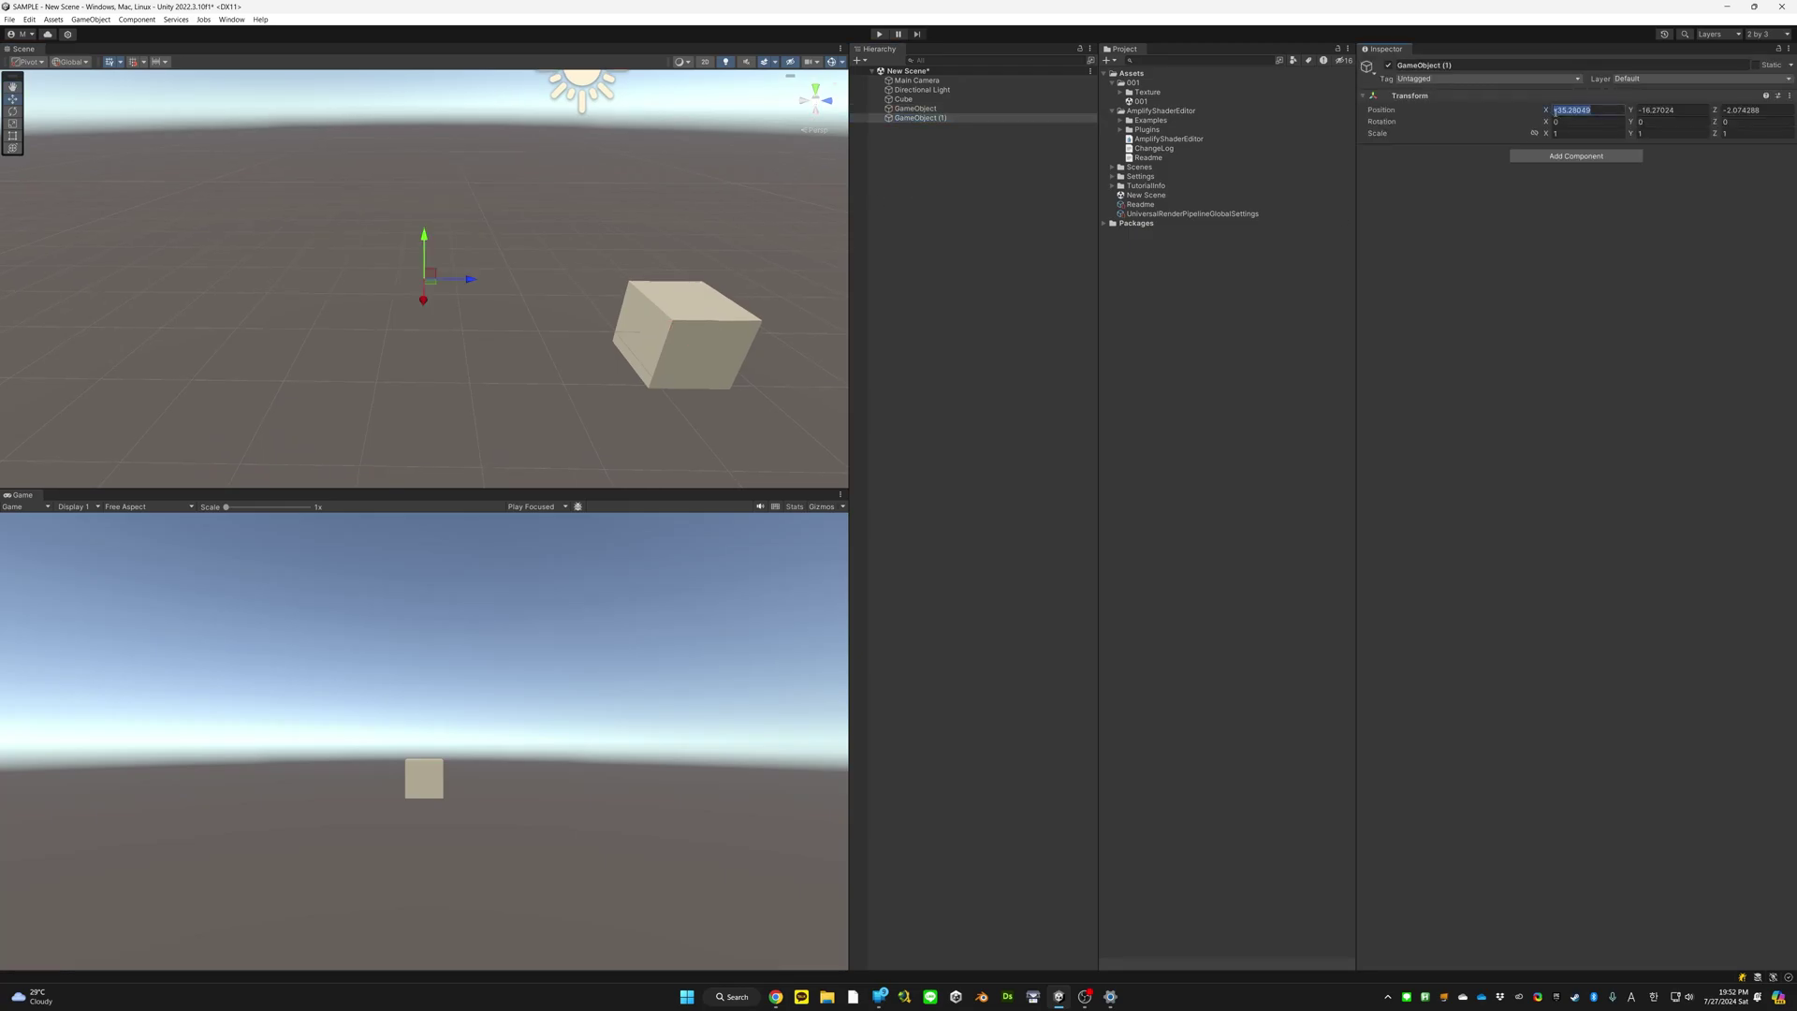
pyautogui.write('0')
pyautogui.press('Tab')
pyautogui.write('0')
pyautogui.press('Tab')
pyautogui.write('0')
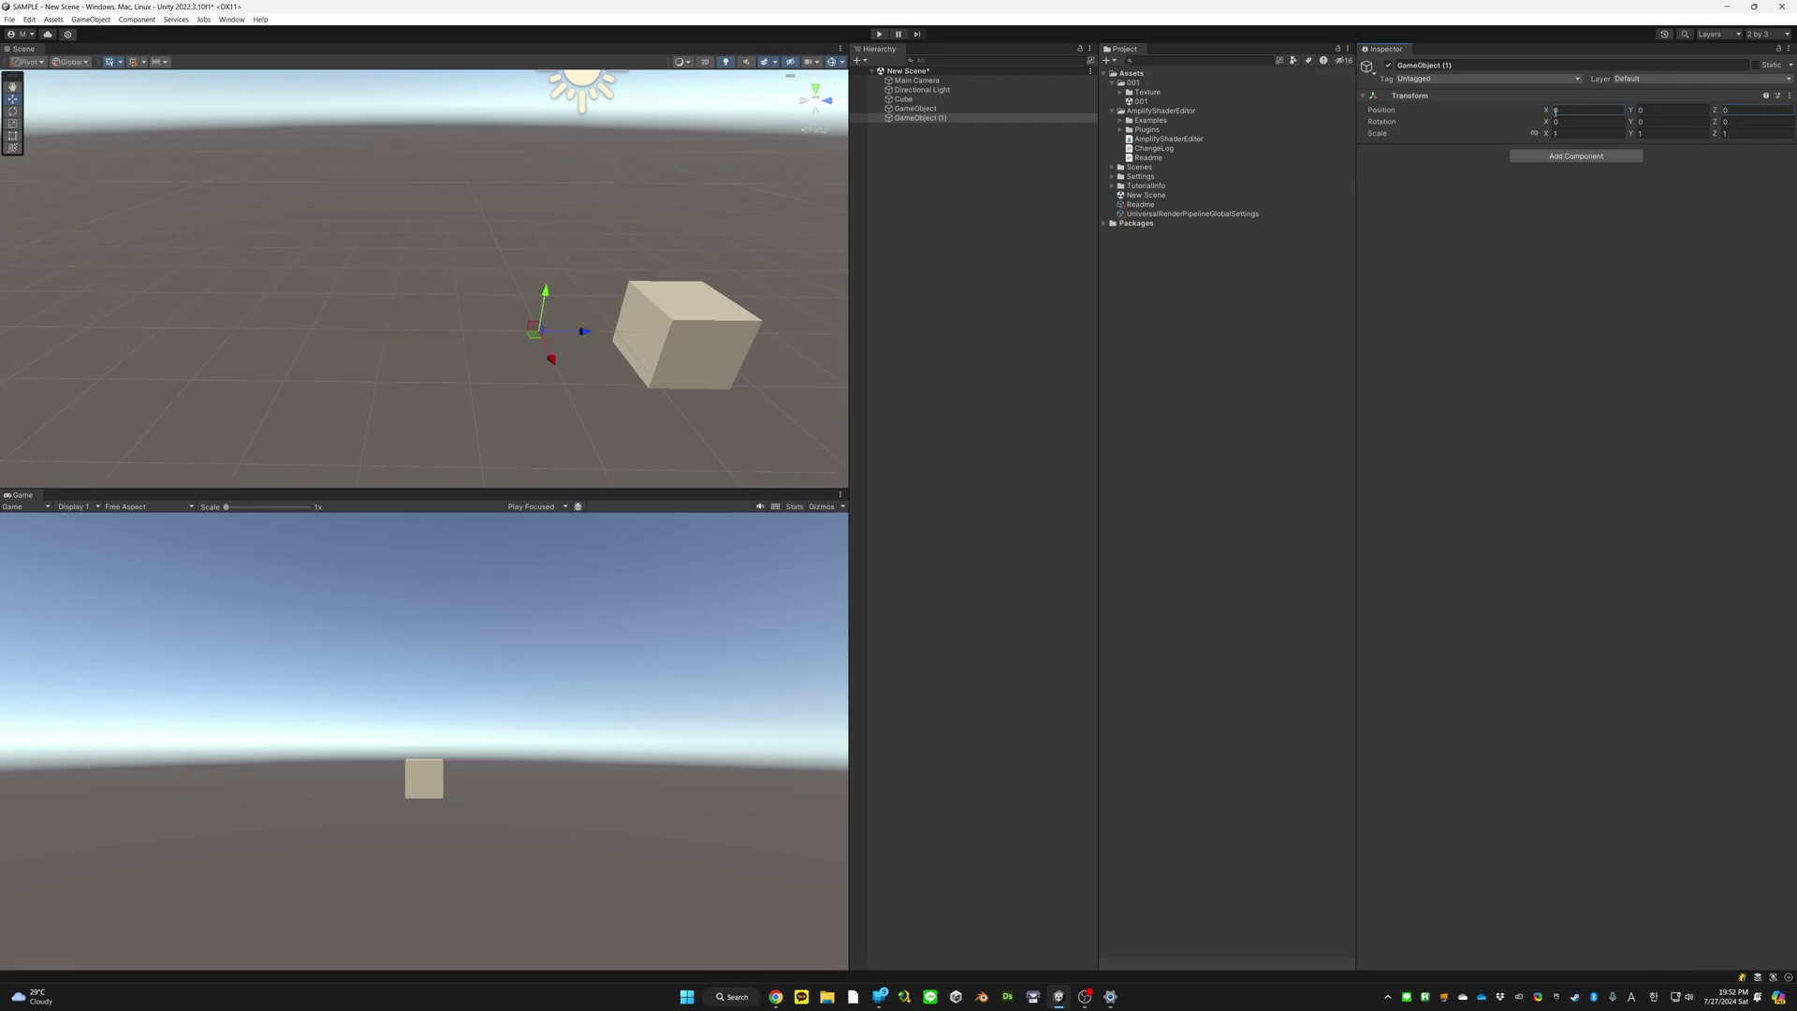
pyautogui.moveTo(578, 332); pyautogui.dragTo(335, 327)
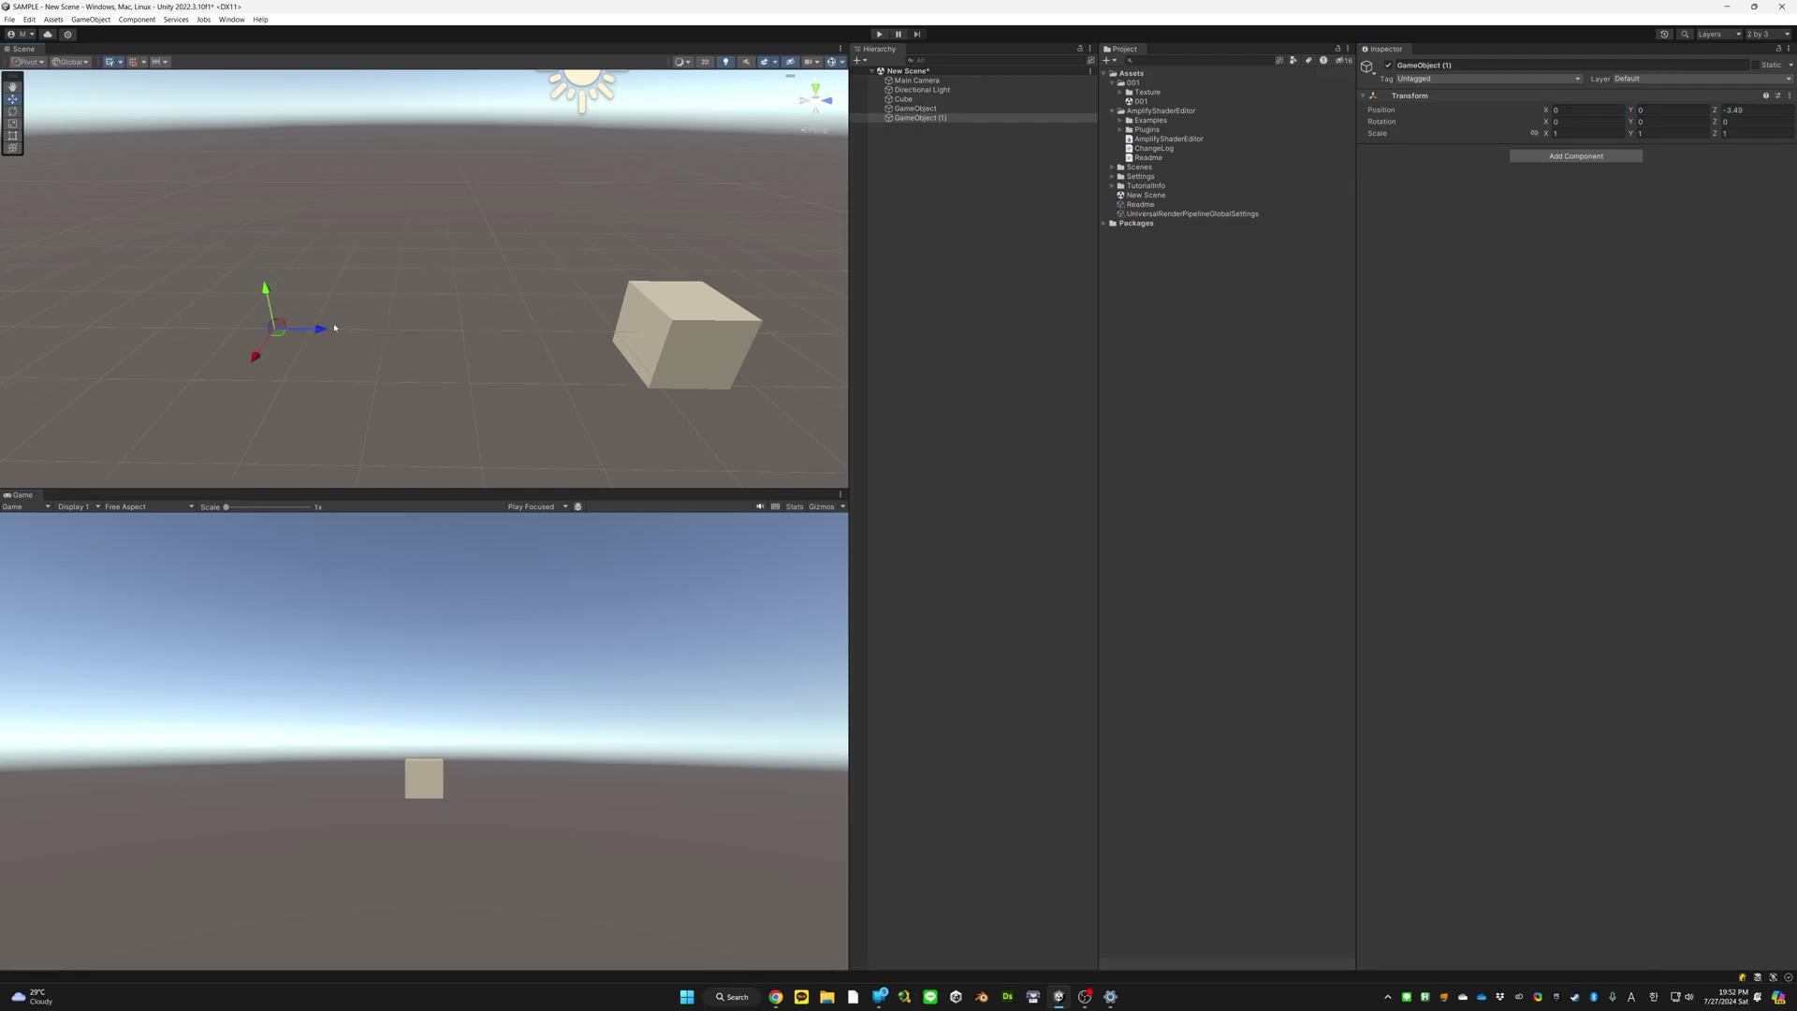
# Add a Particle System component to the new empty GameObject and view the emitted particles from another angle
pyautogui.click(1511, 157)
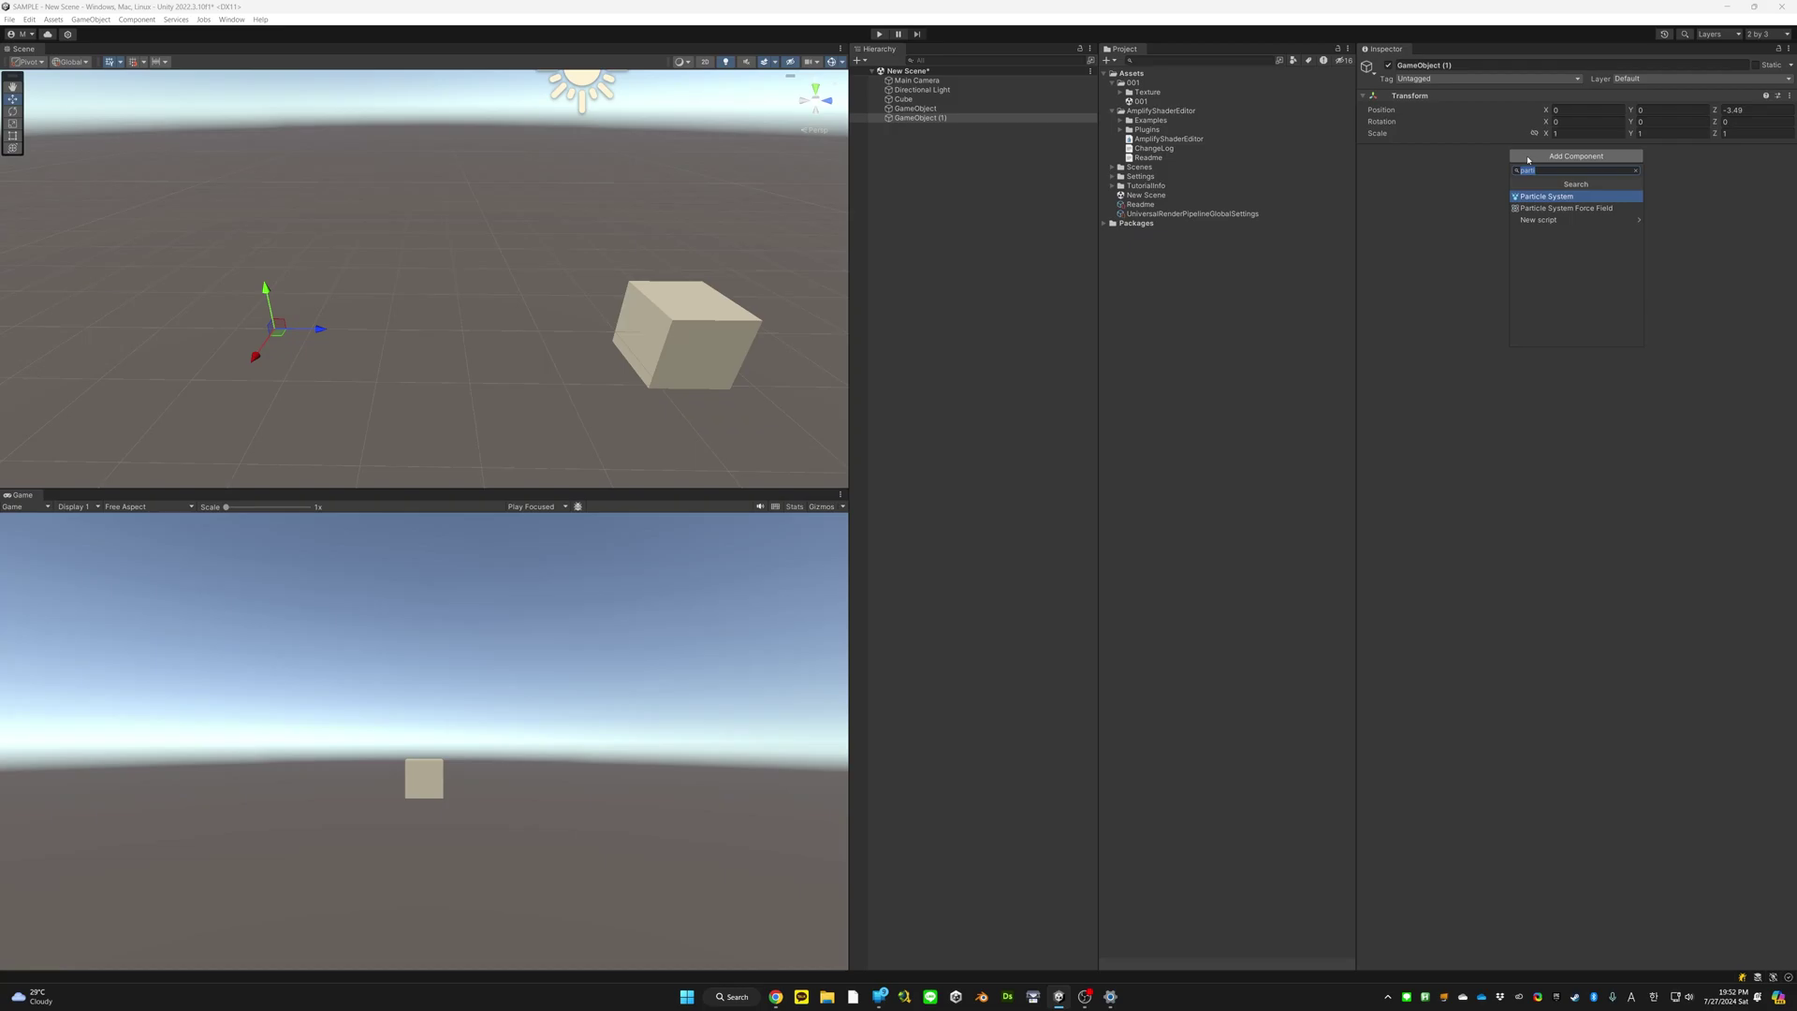
pyautogui.write('parti')
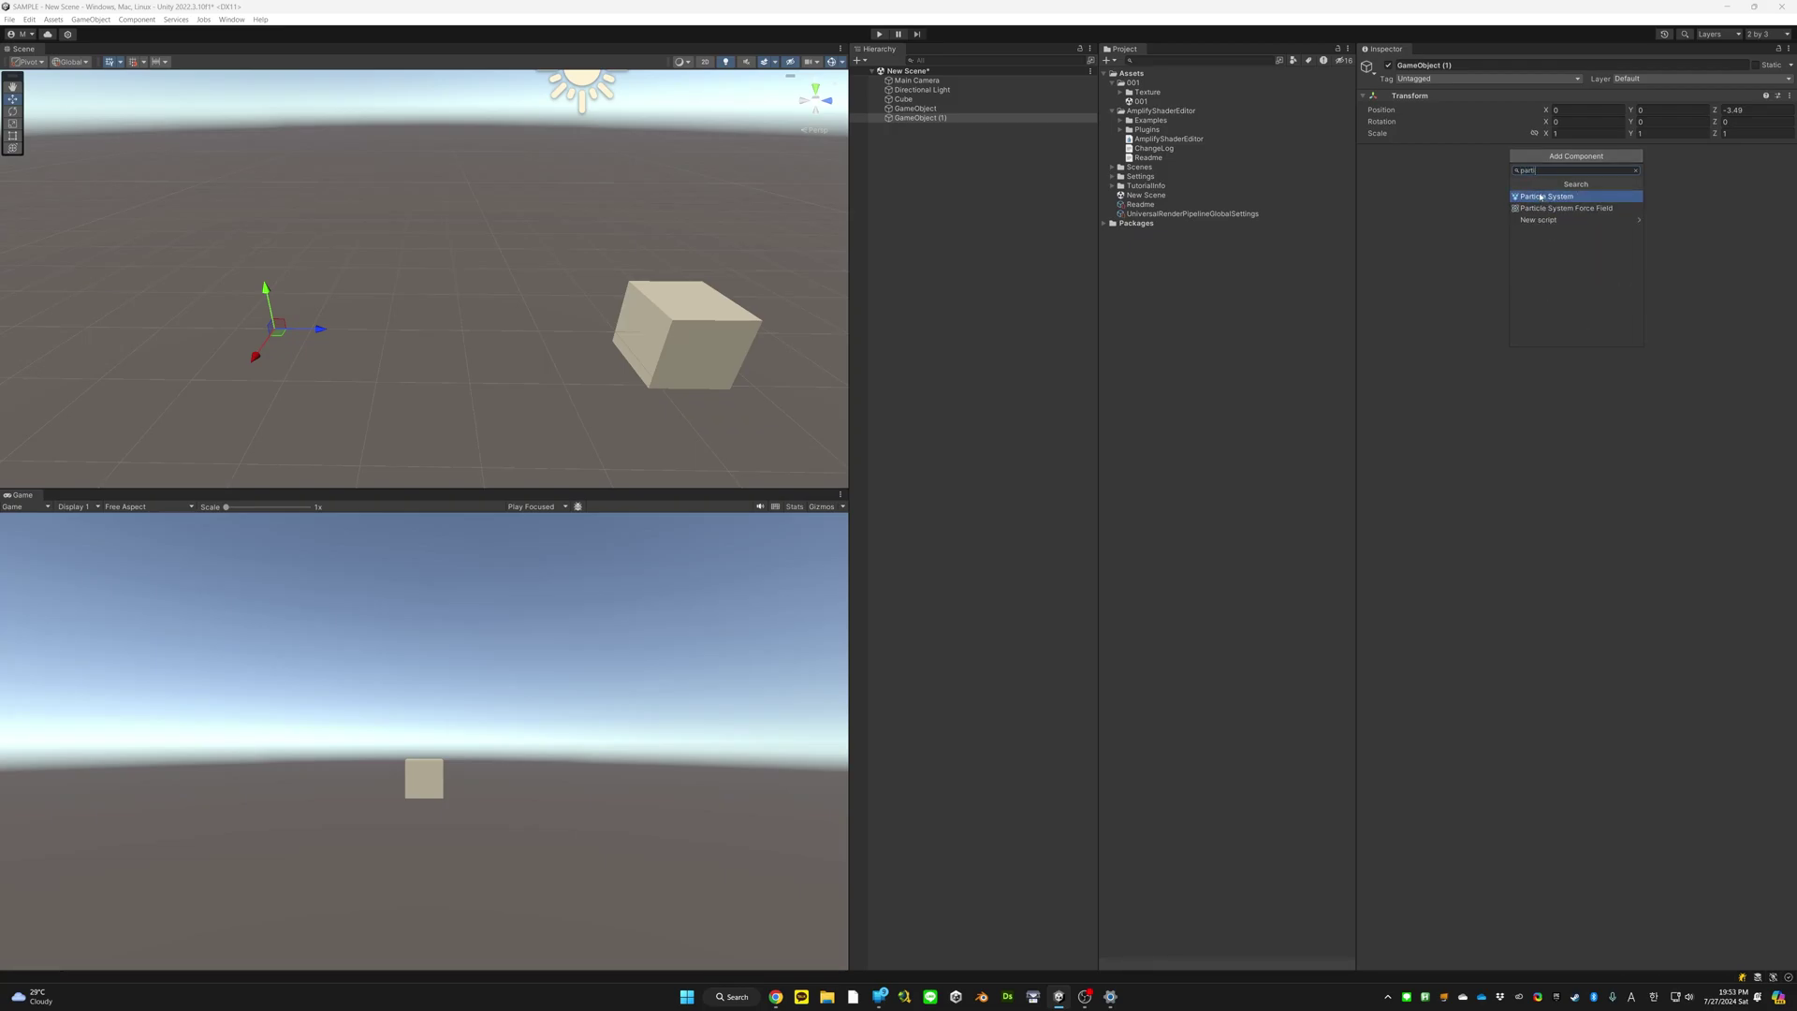
pyautogui.click(1543, 197)
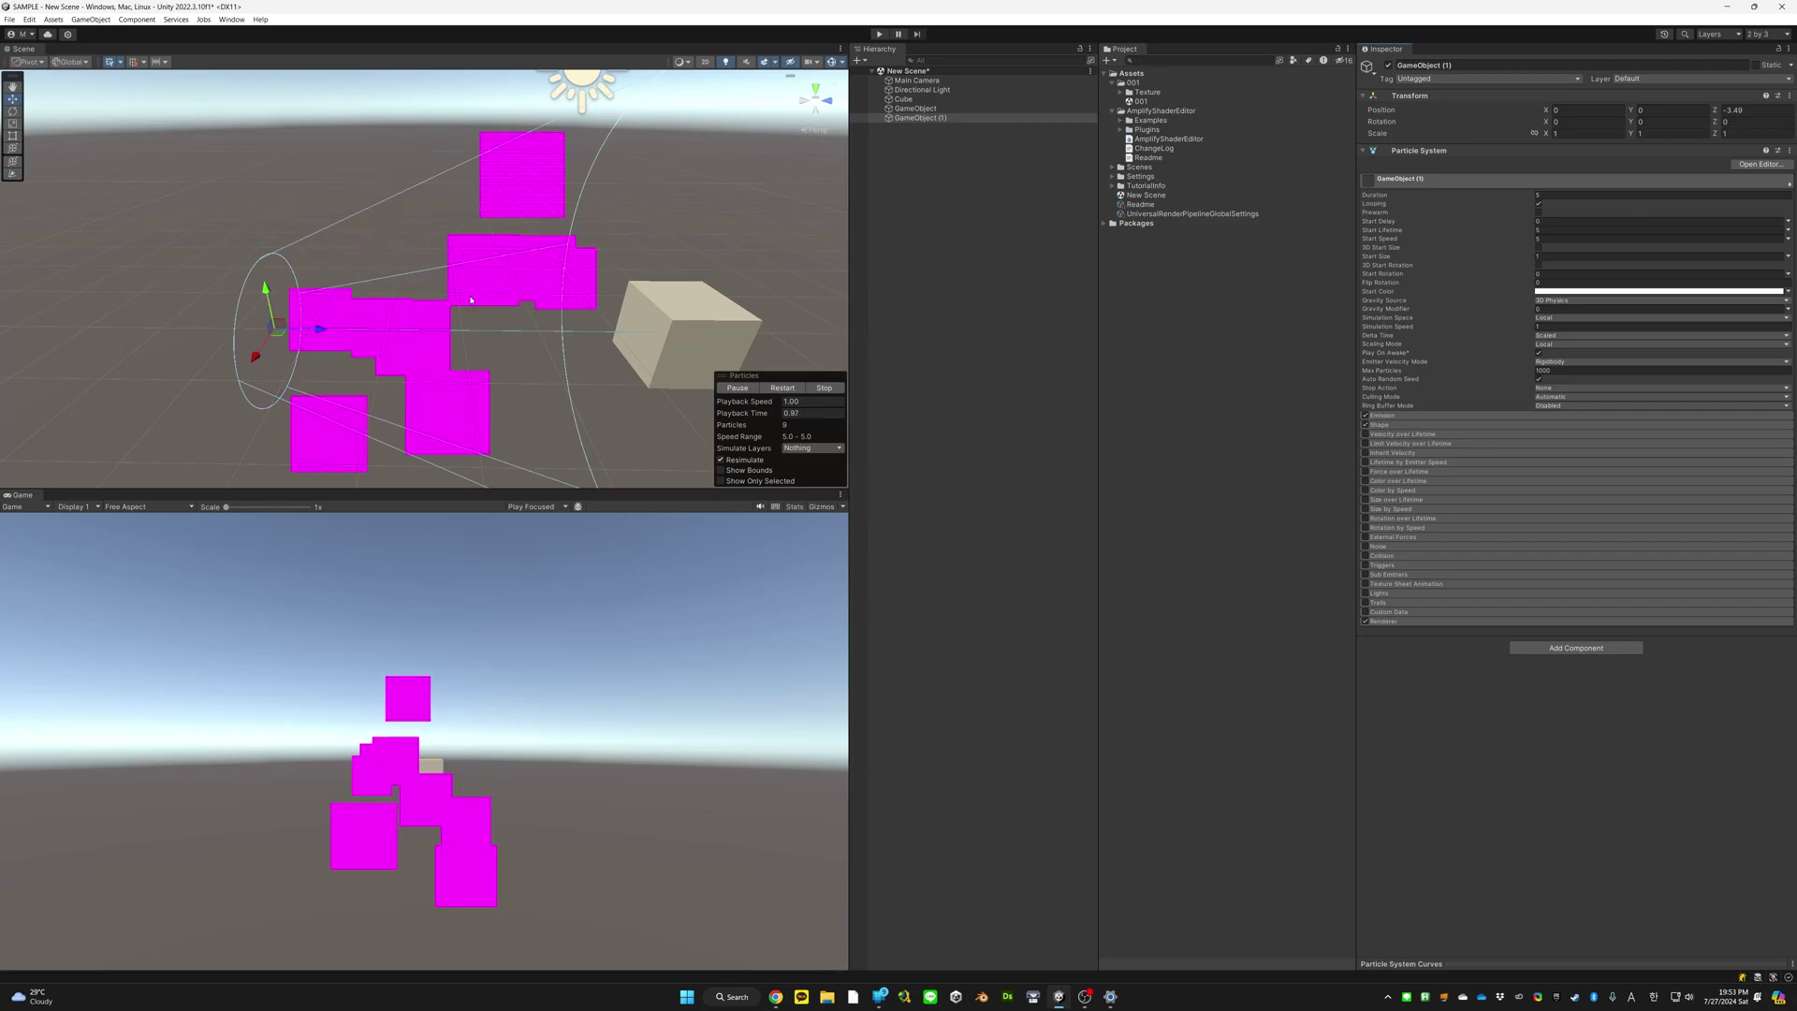
pyautogui.moveTo(565, 289)
pyautogui.keyDown('alt'); pyautogui.mouseDown()
pyautogui.moveTo(621, 297)
pyautogui.moveTo(547, 307)
pyautogui.mouseUp(); pyautogui.keyUp('alt')
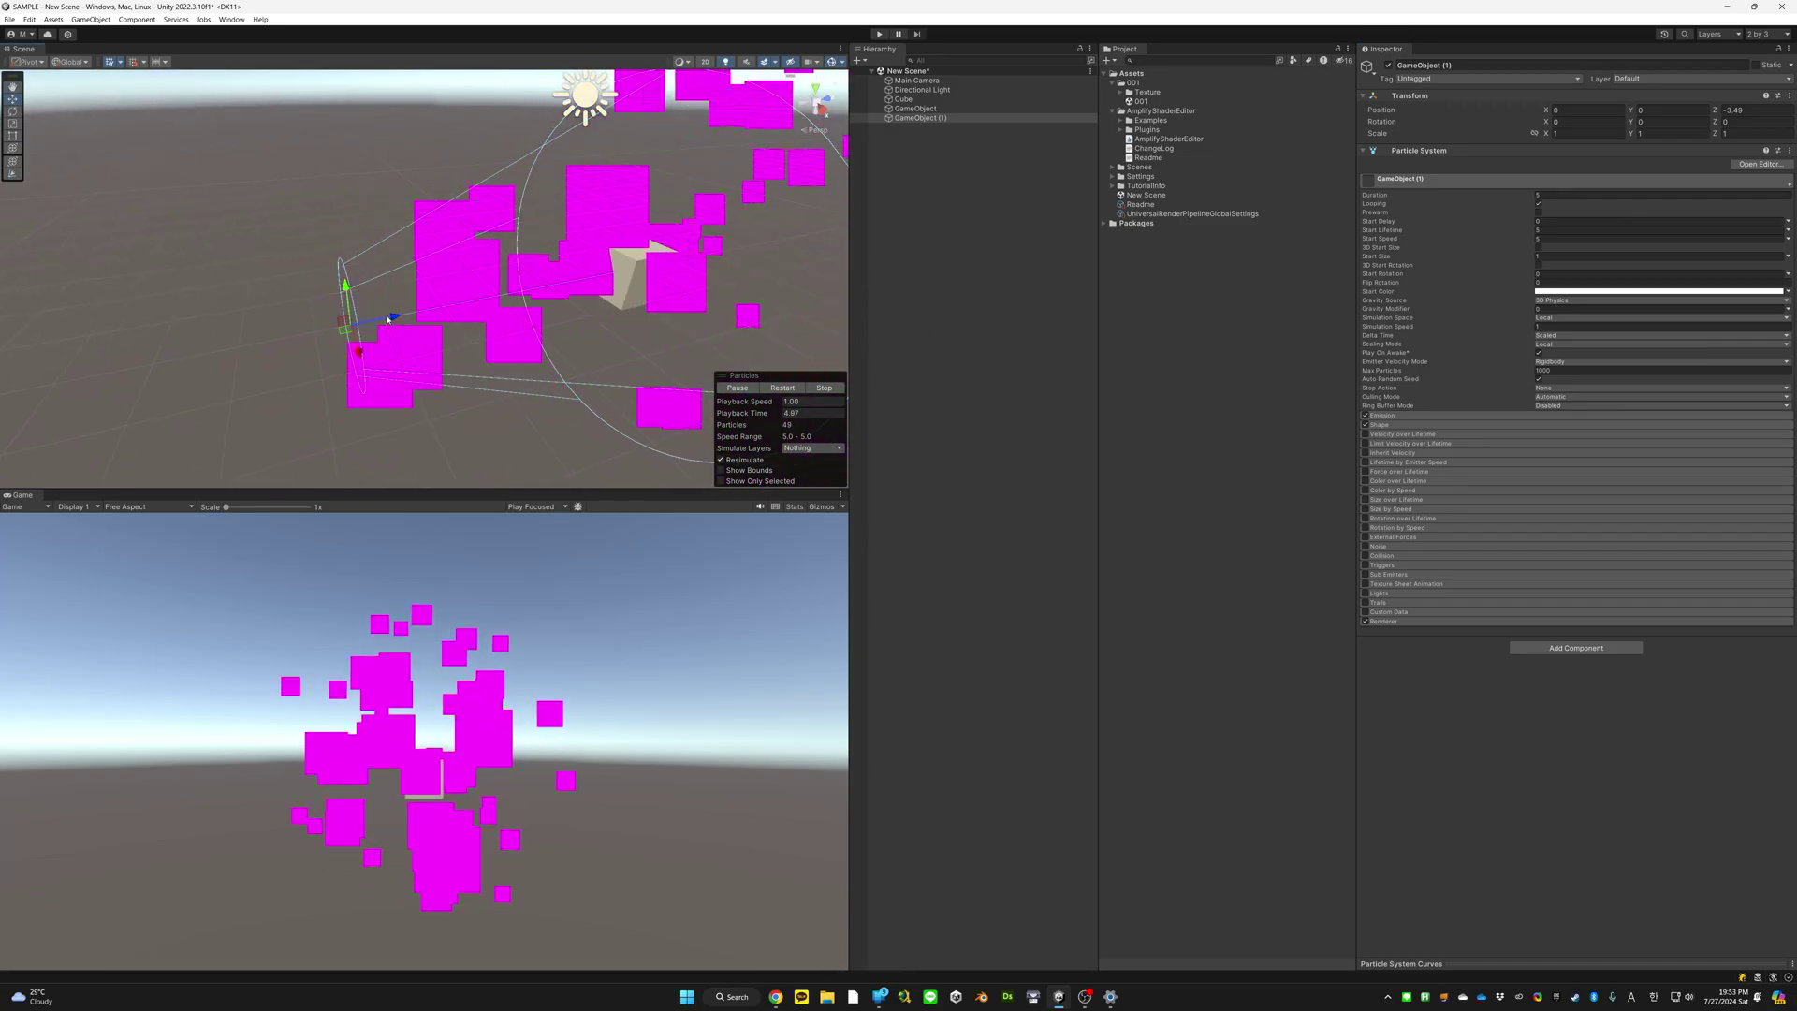
# Move GameObject (1) along Z to about -5.58 and expand its particle Renderer module
pyautogui.moveTo(408, 324); pyautogui.dragTo(234, 354)
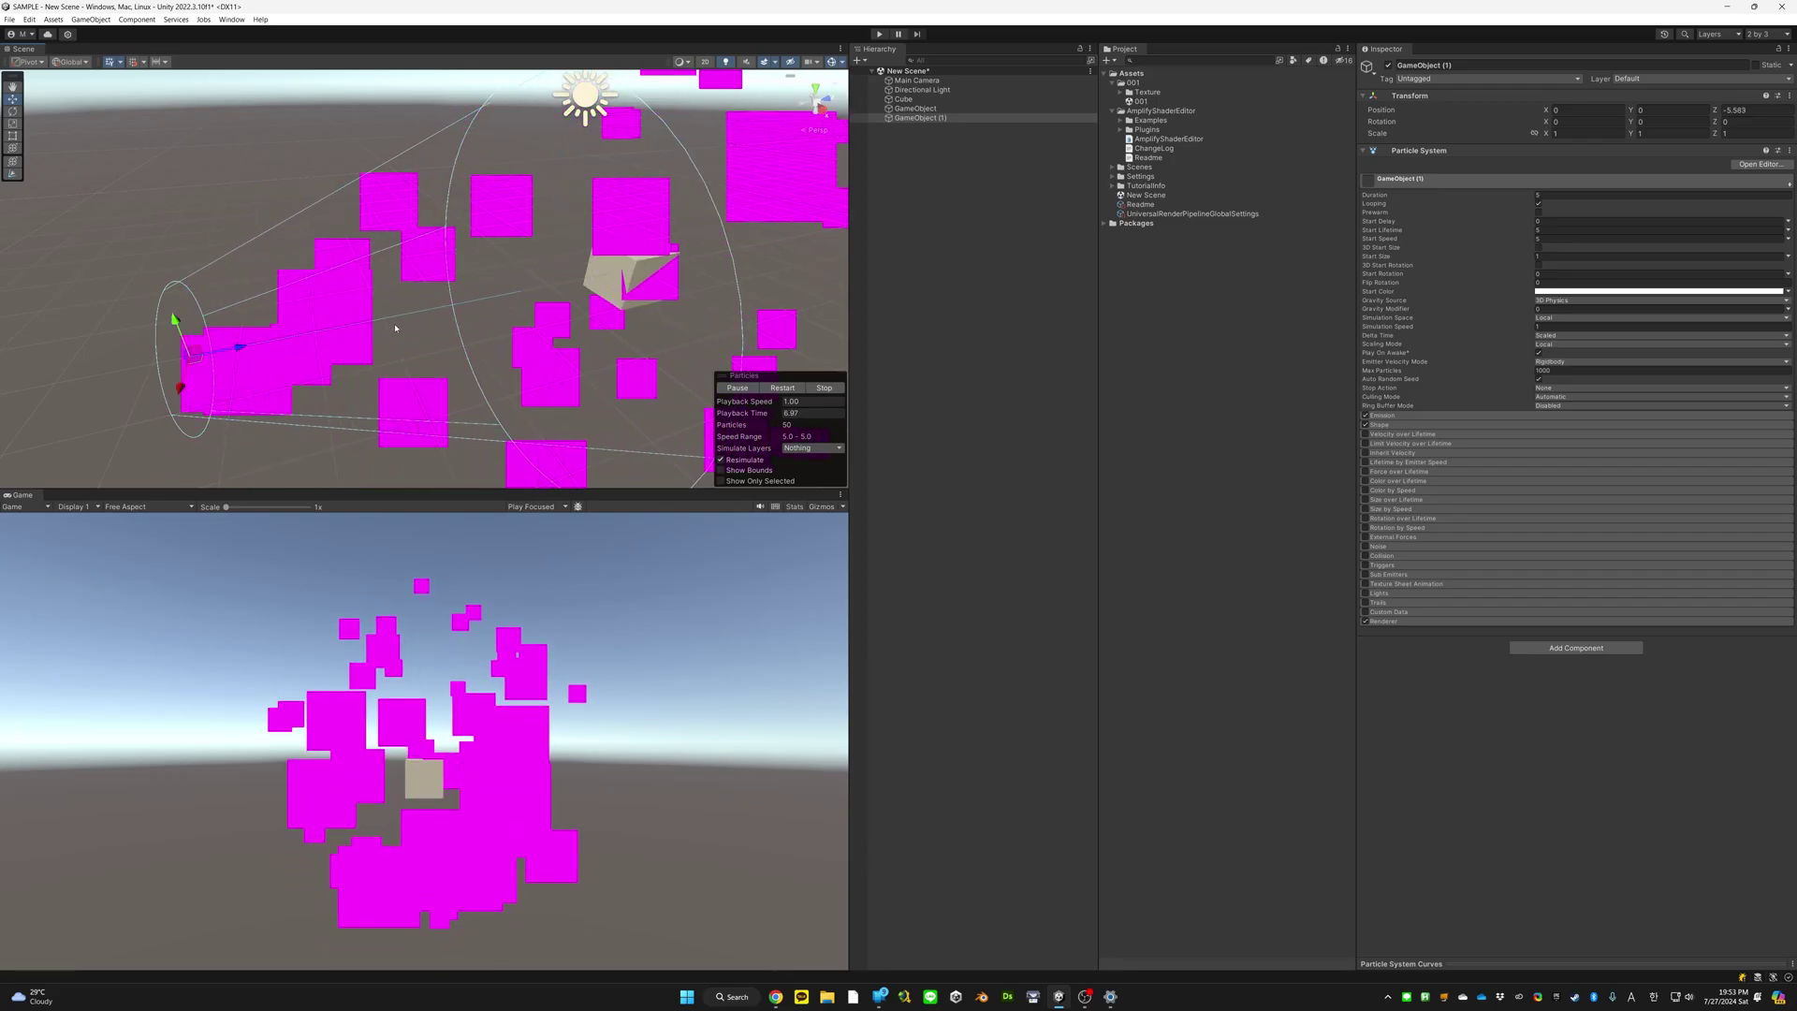
pyautogui.moveTo(394, 328); pyautogui.dragTo(356, 321, button='right')
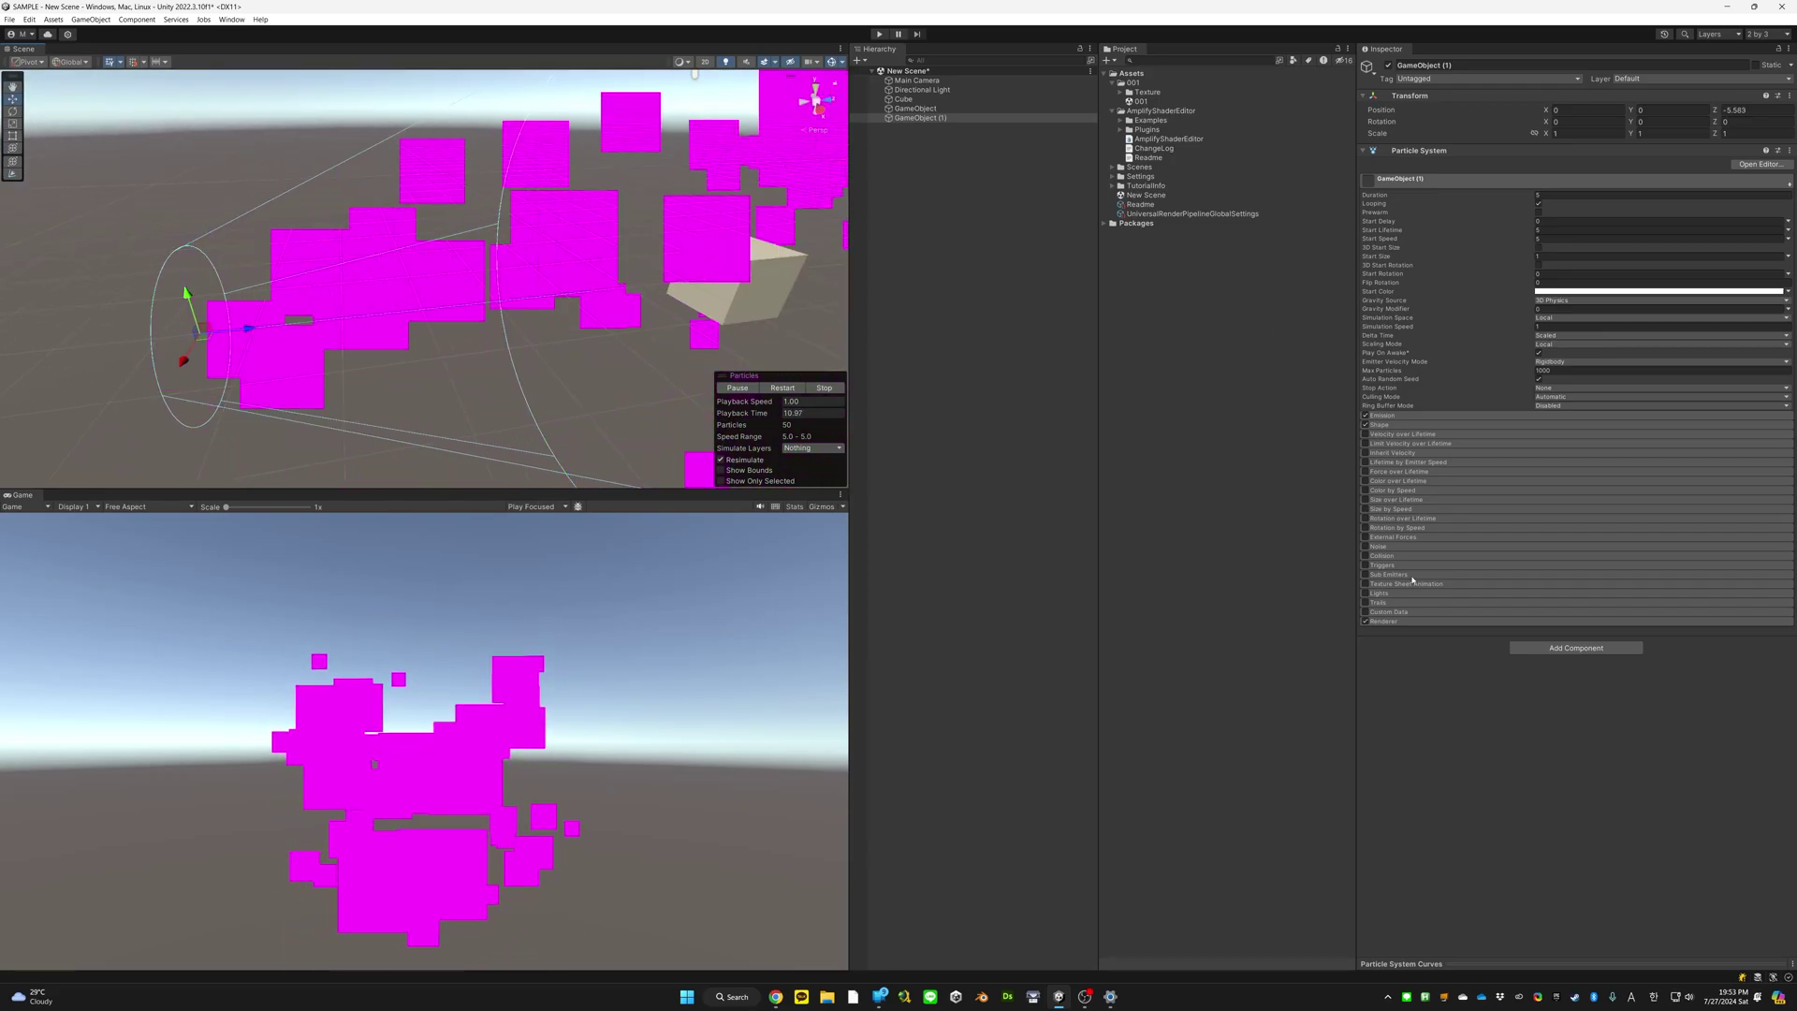
pyautogui.click(1394, 622)
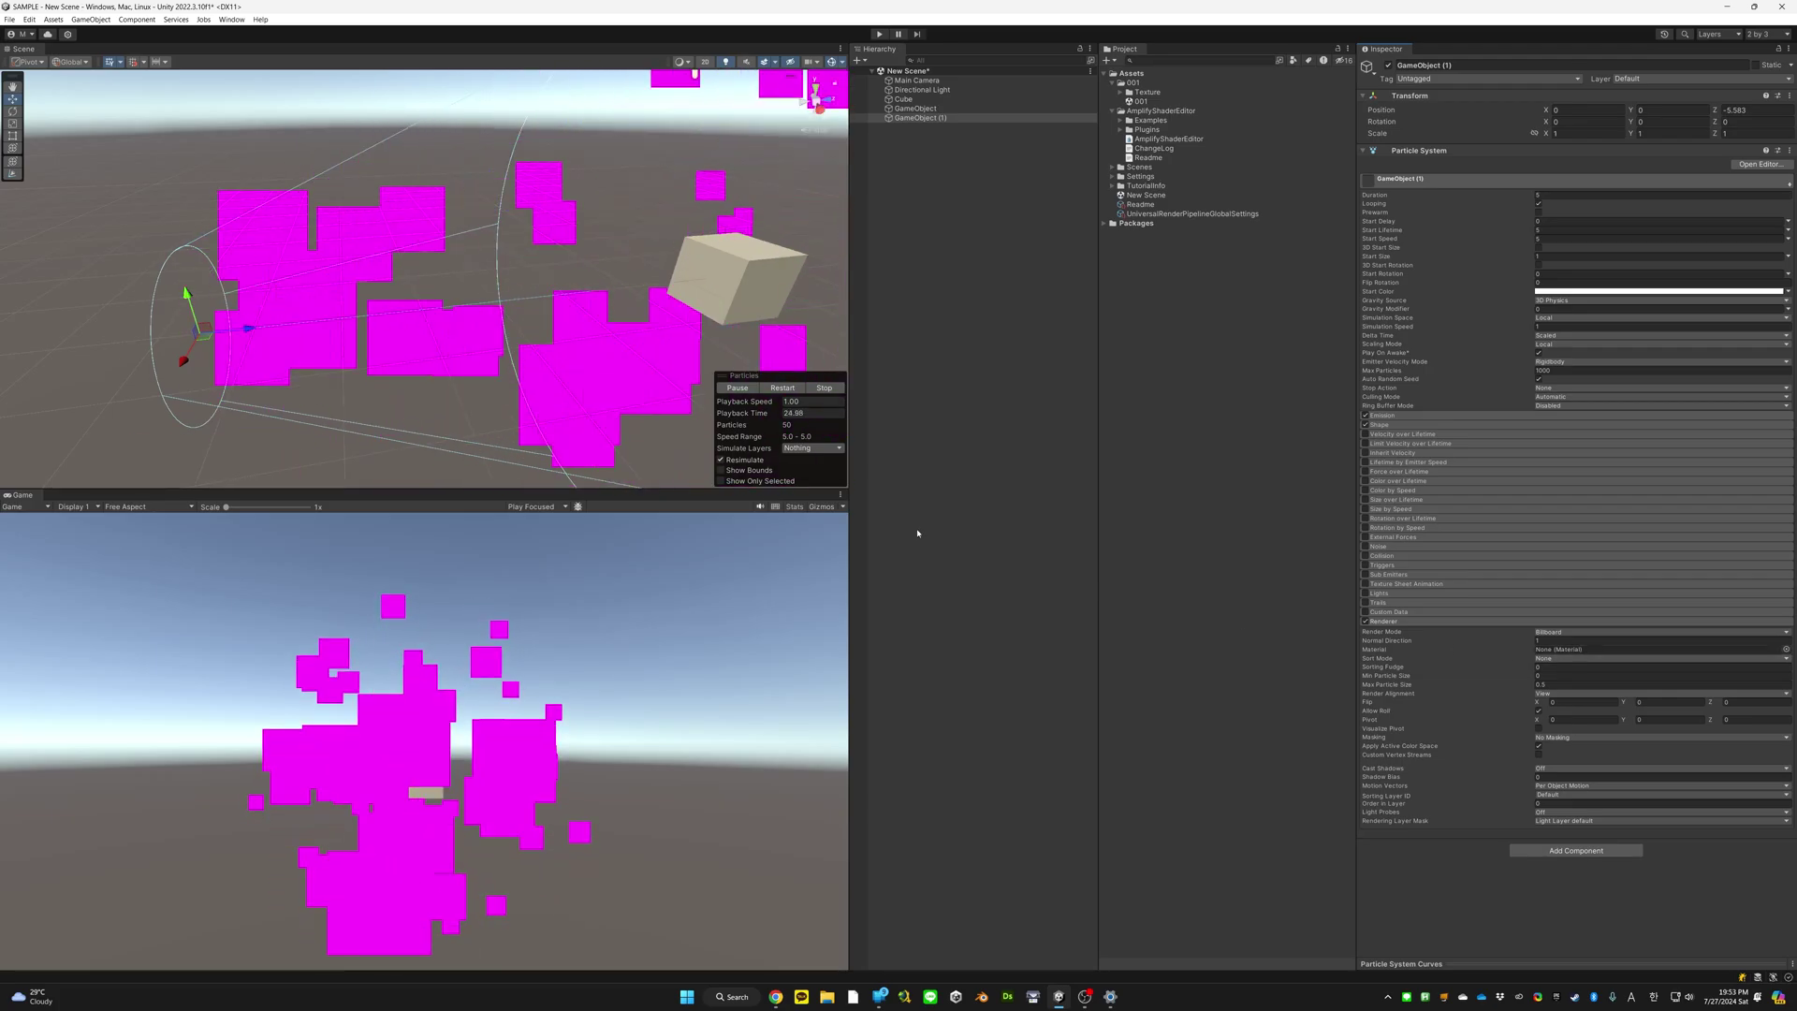
# Delete GameObject (1), which carries the manually added Particle System component, from the scene
pyautogui.click(916, 157)
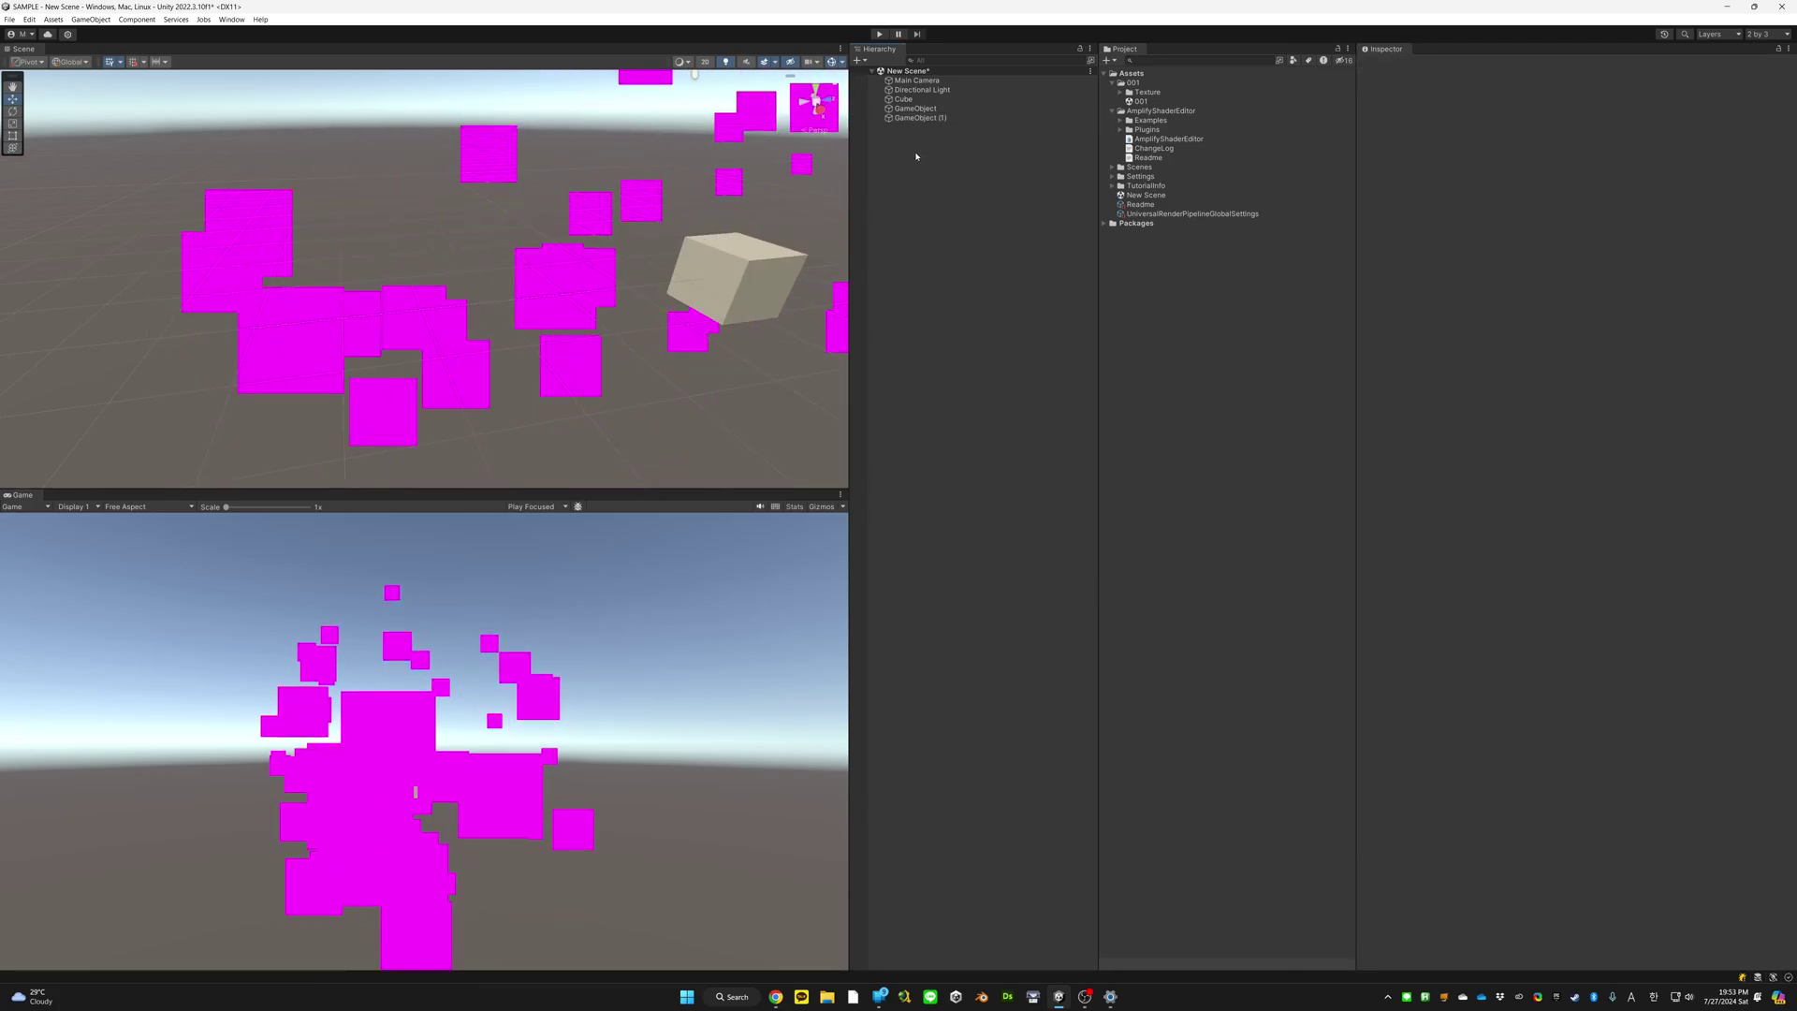
pyautogui.click(918, 119)
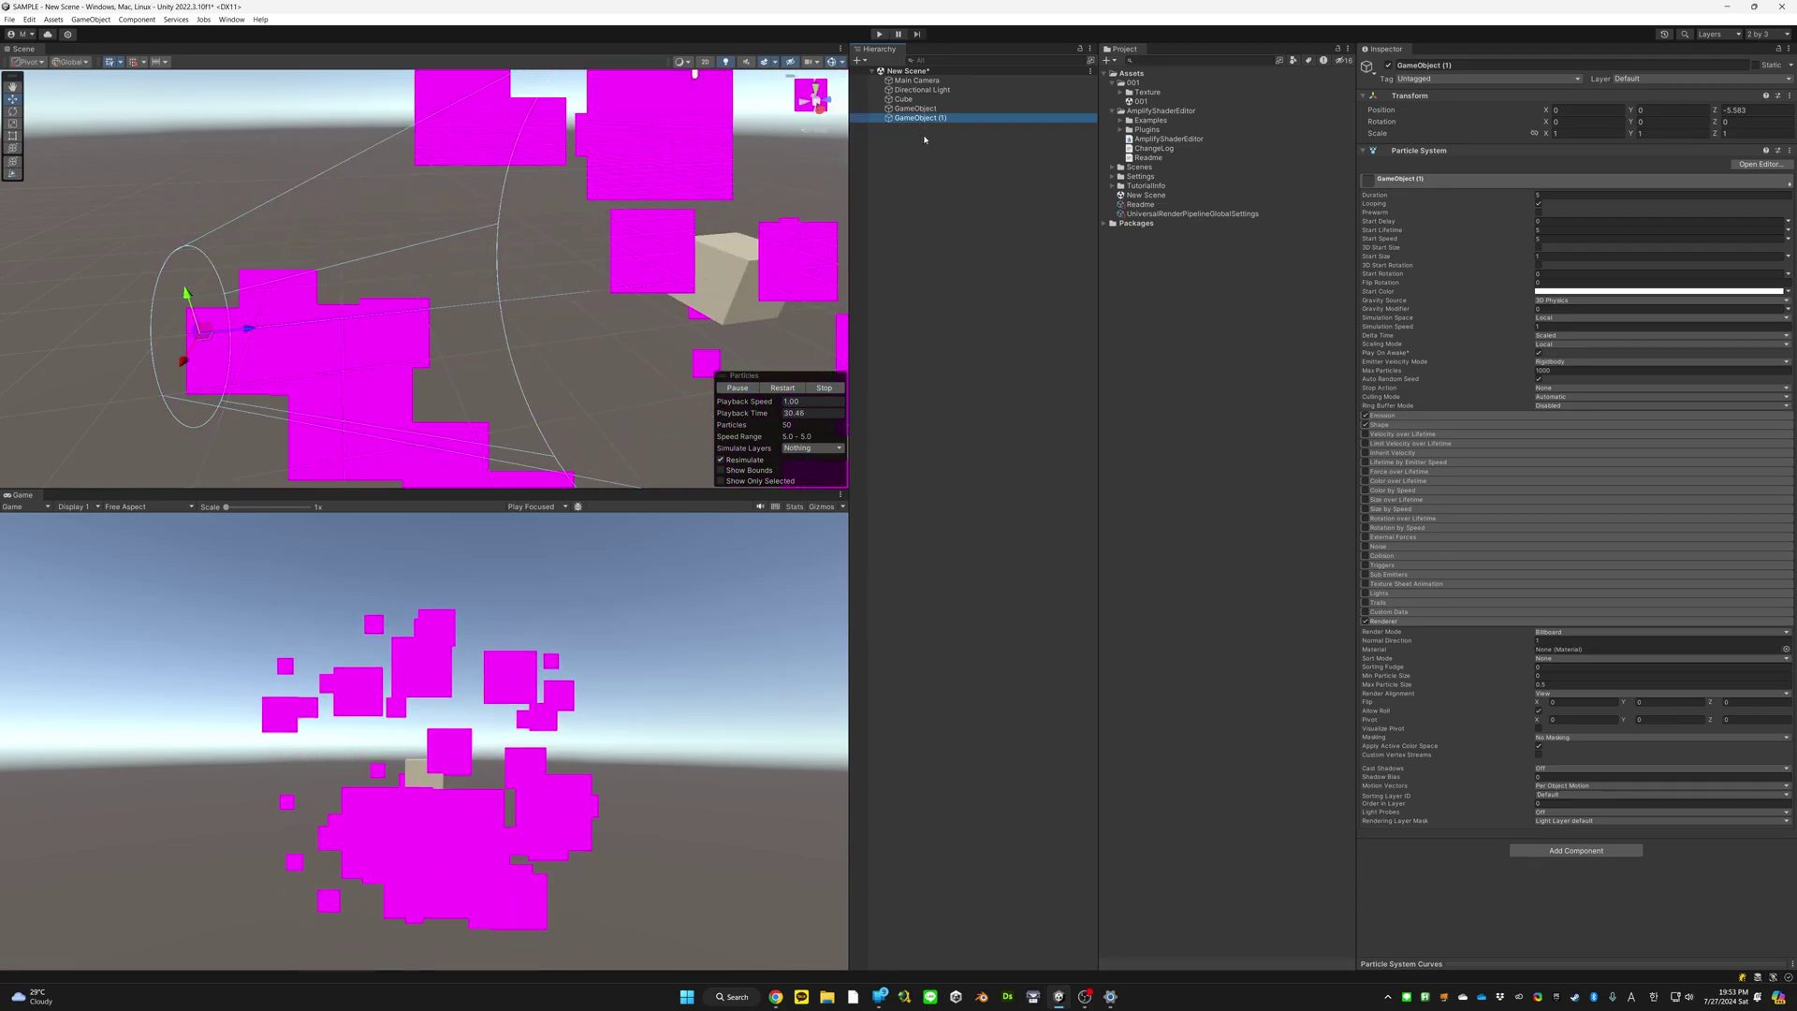
pyautogui.click(925, 139)
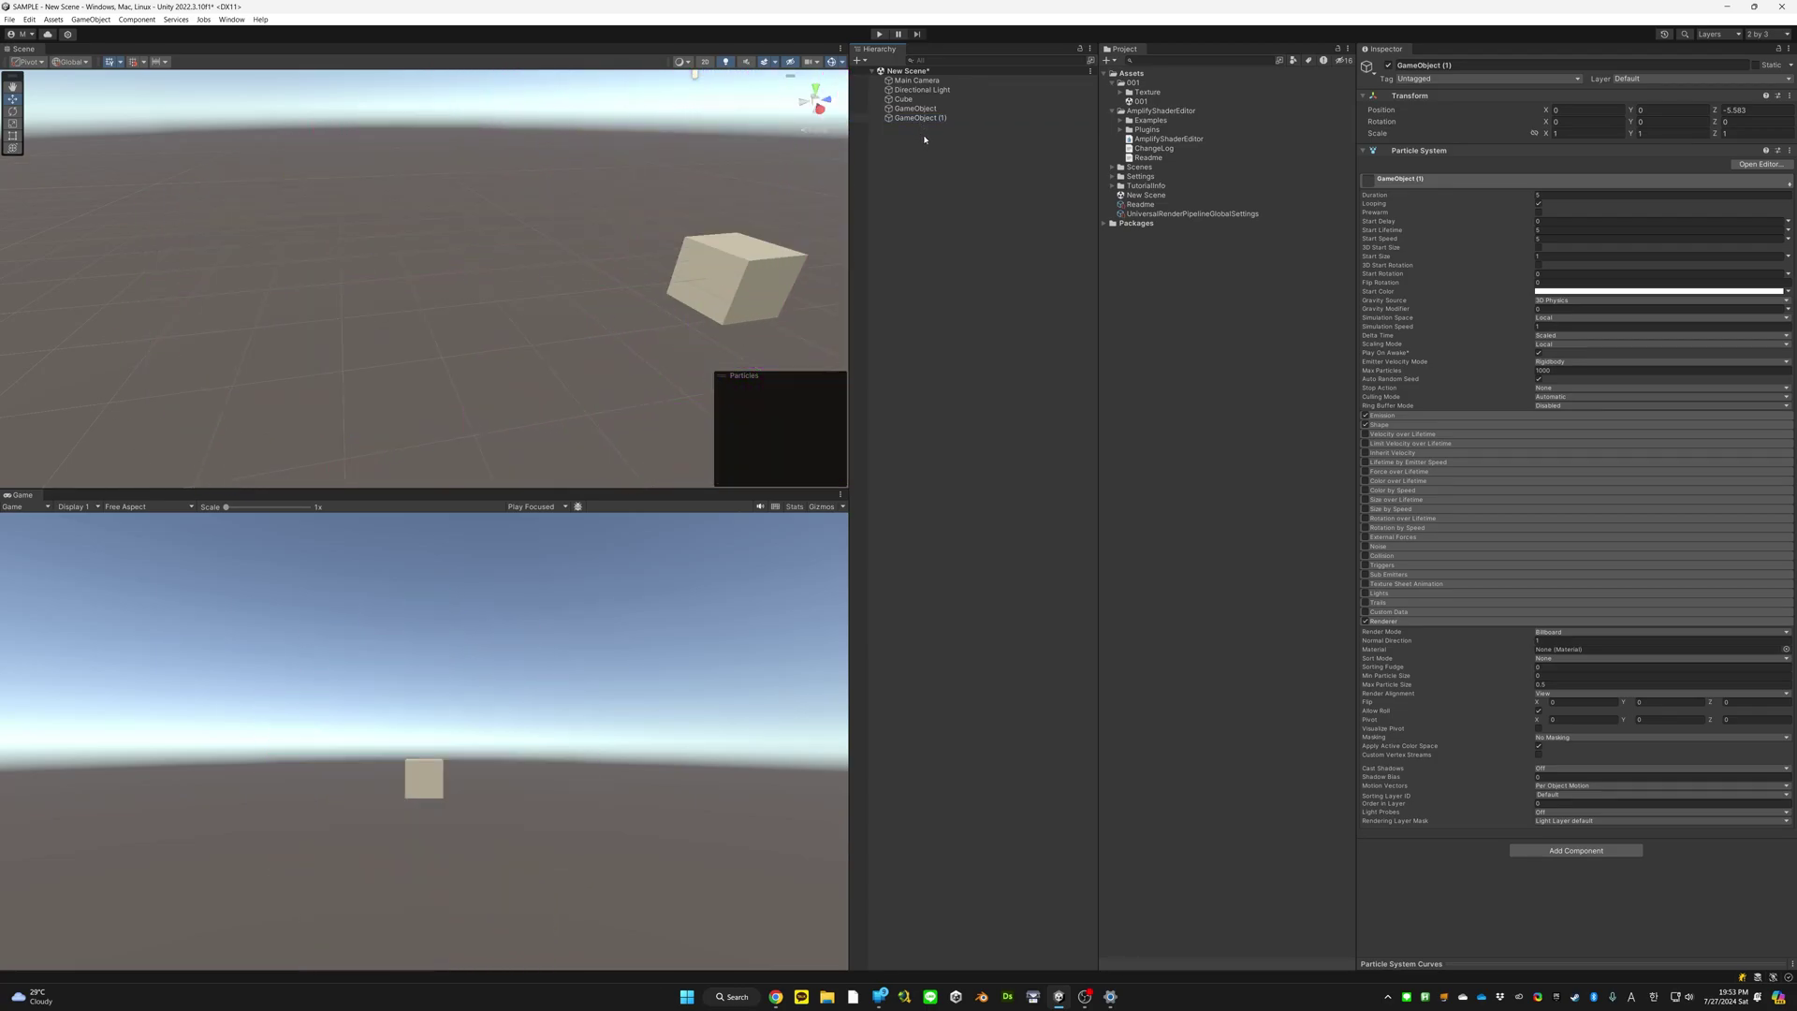
# Create a ready-made Particle System effect object in the scene and keep its default name
pyautogui.rightClick(925, 138)
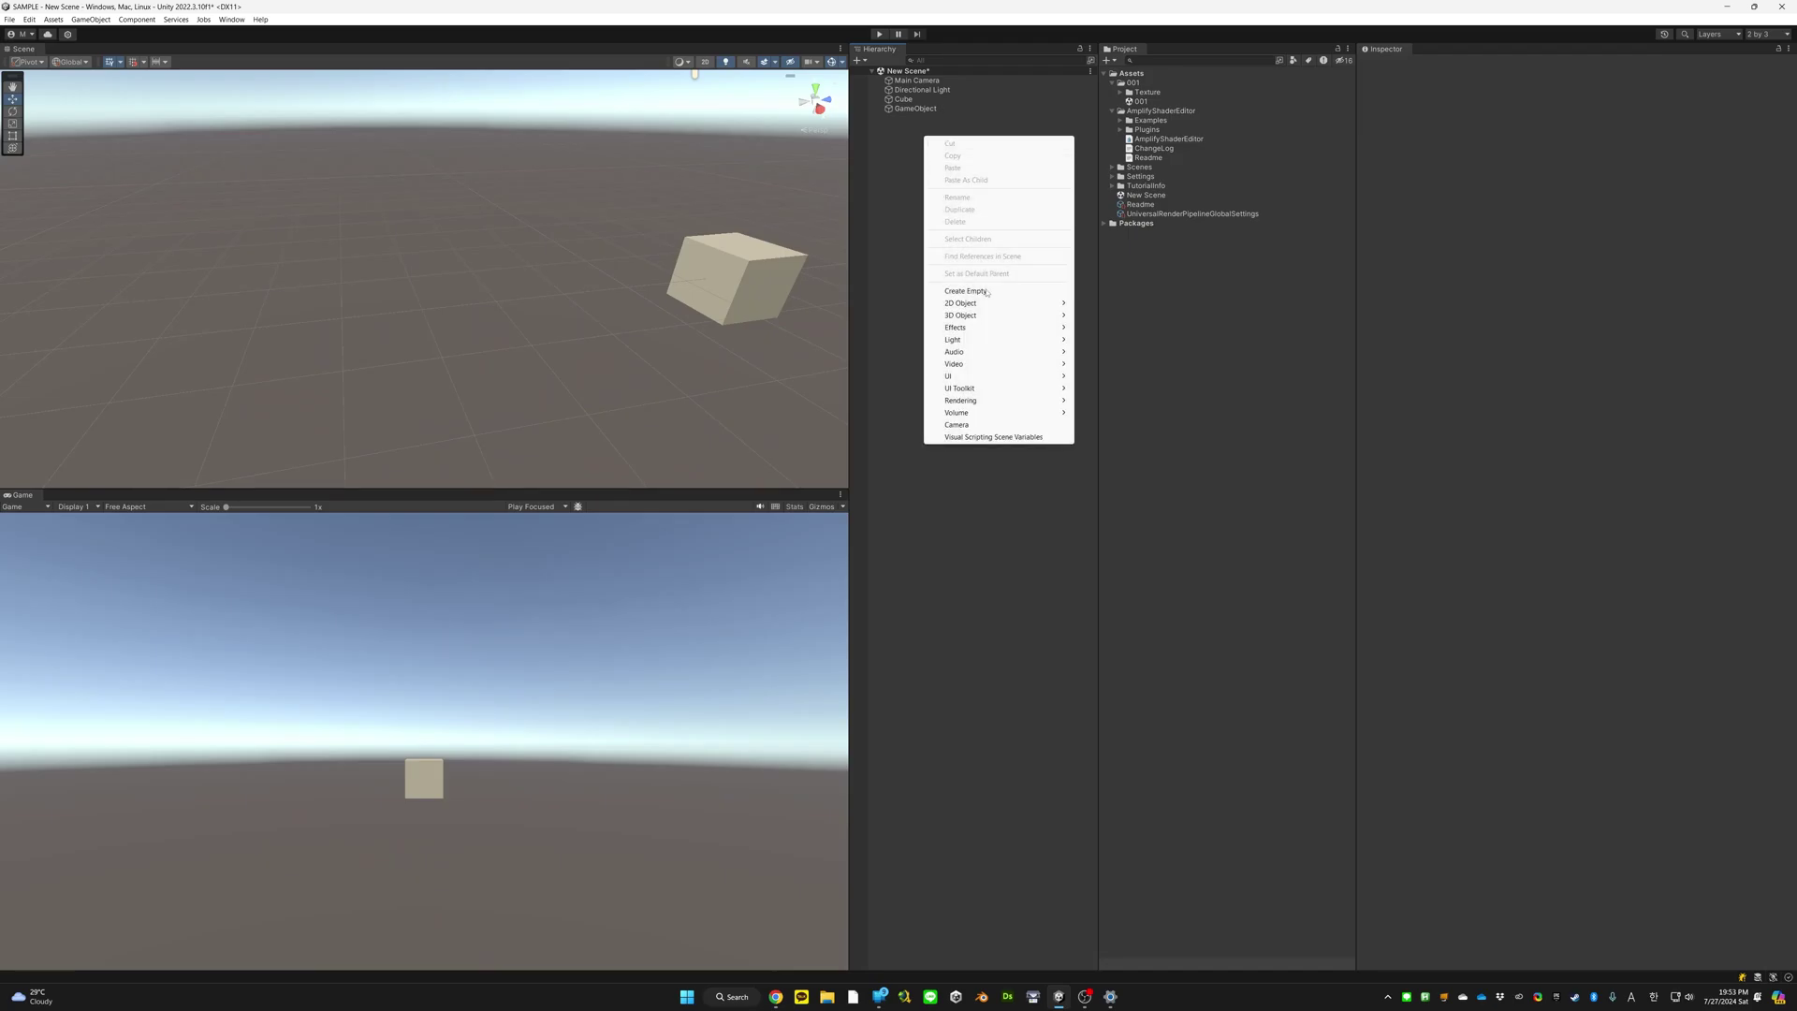
pyautogui.moveTo(1004, 329)
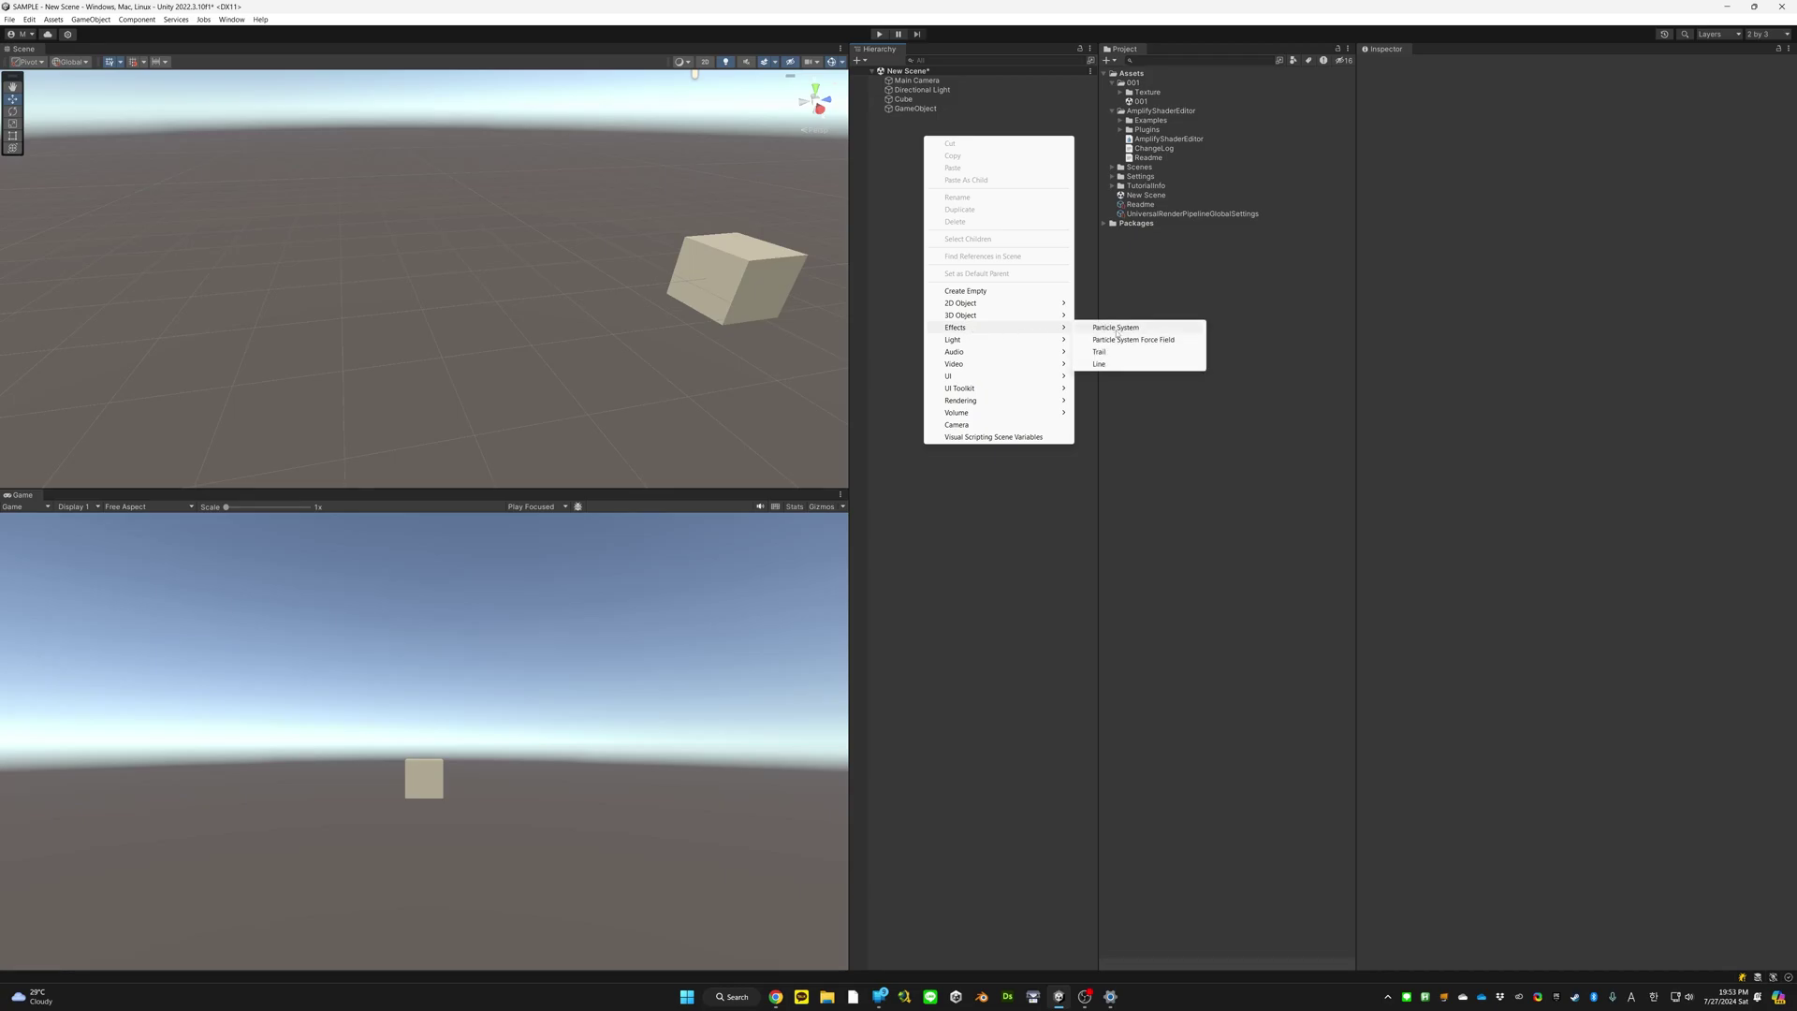
pyautogui.click(1115, 328)
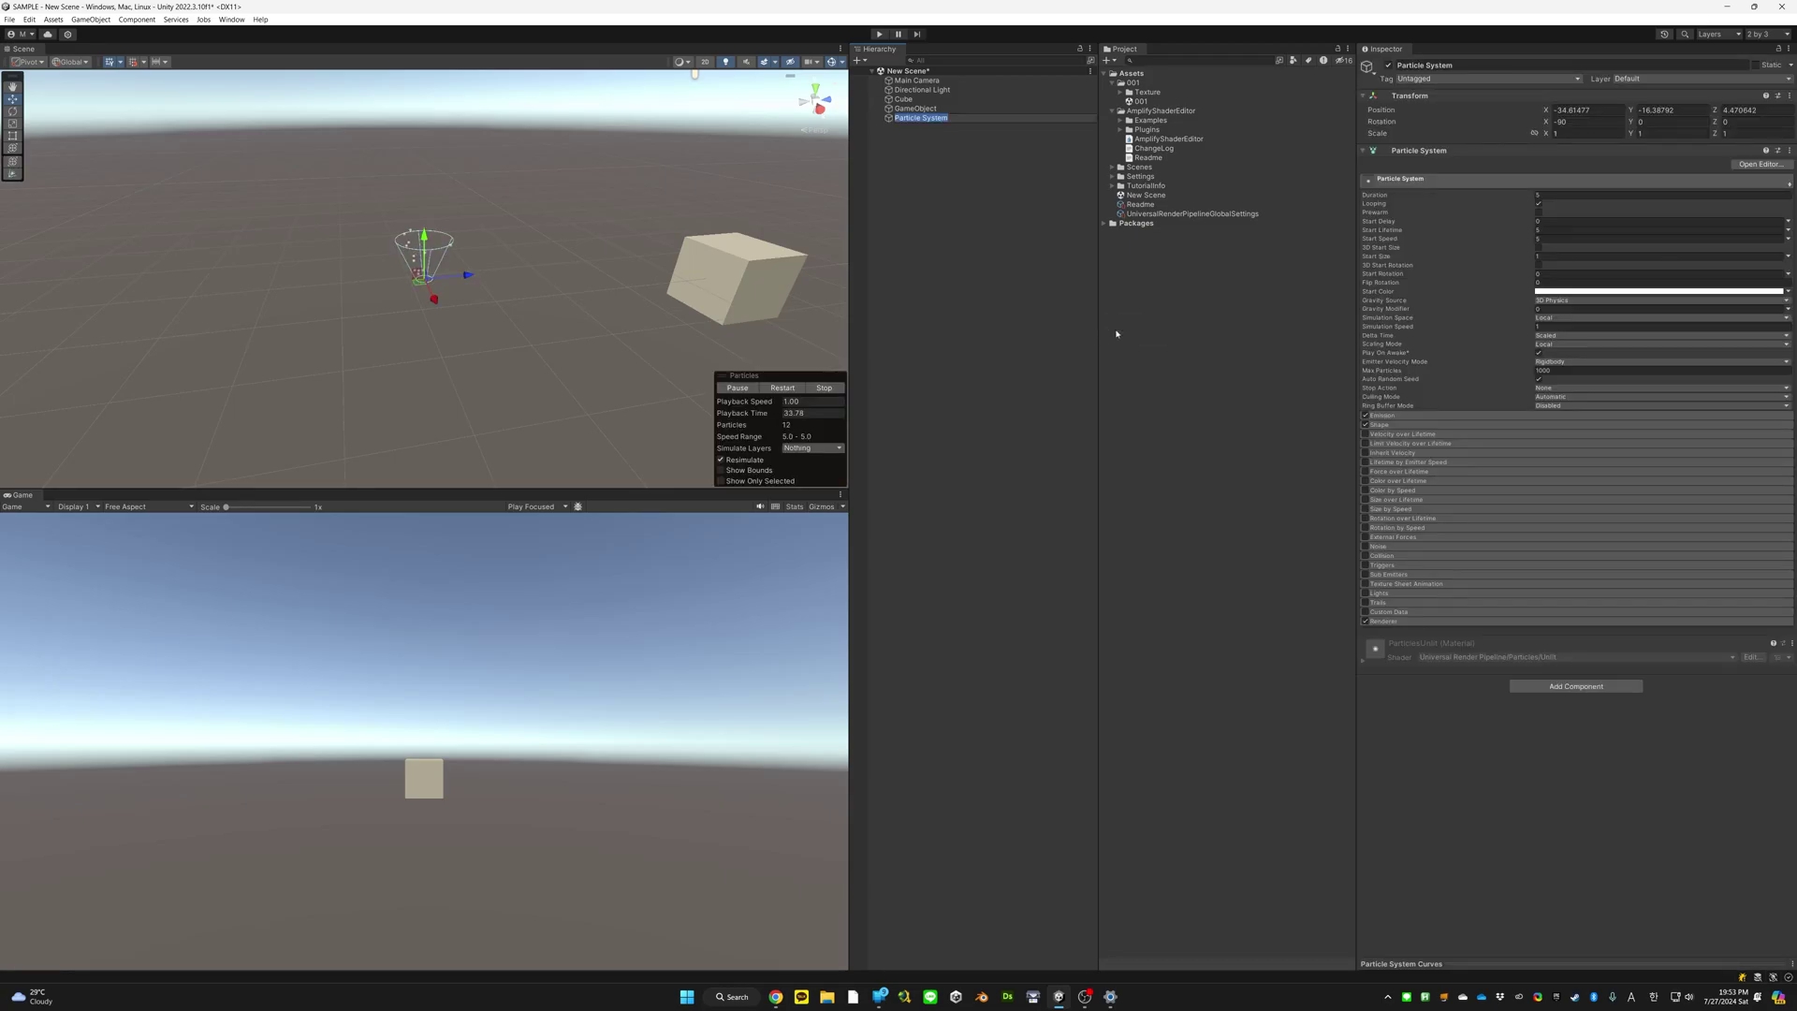
pyautogui.press('Return')
# Set the Particle System's position to 0, 0, 0 and move it along Z to about -2.09
pyautogui.moveTo(796, 270); pyautogui.dragTo(450, 258, button='right')
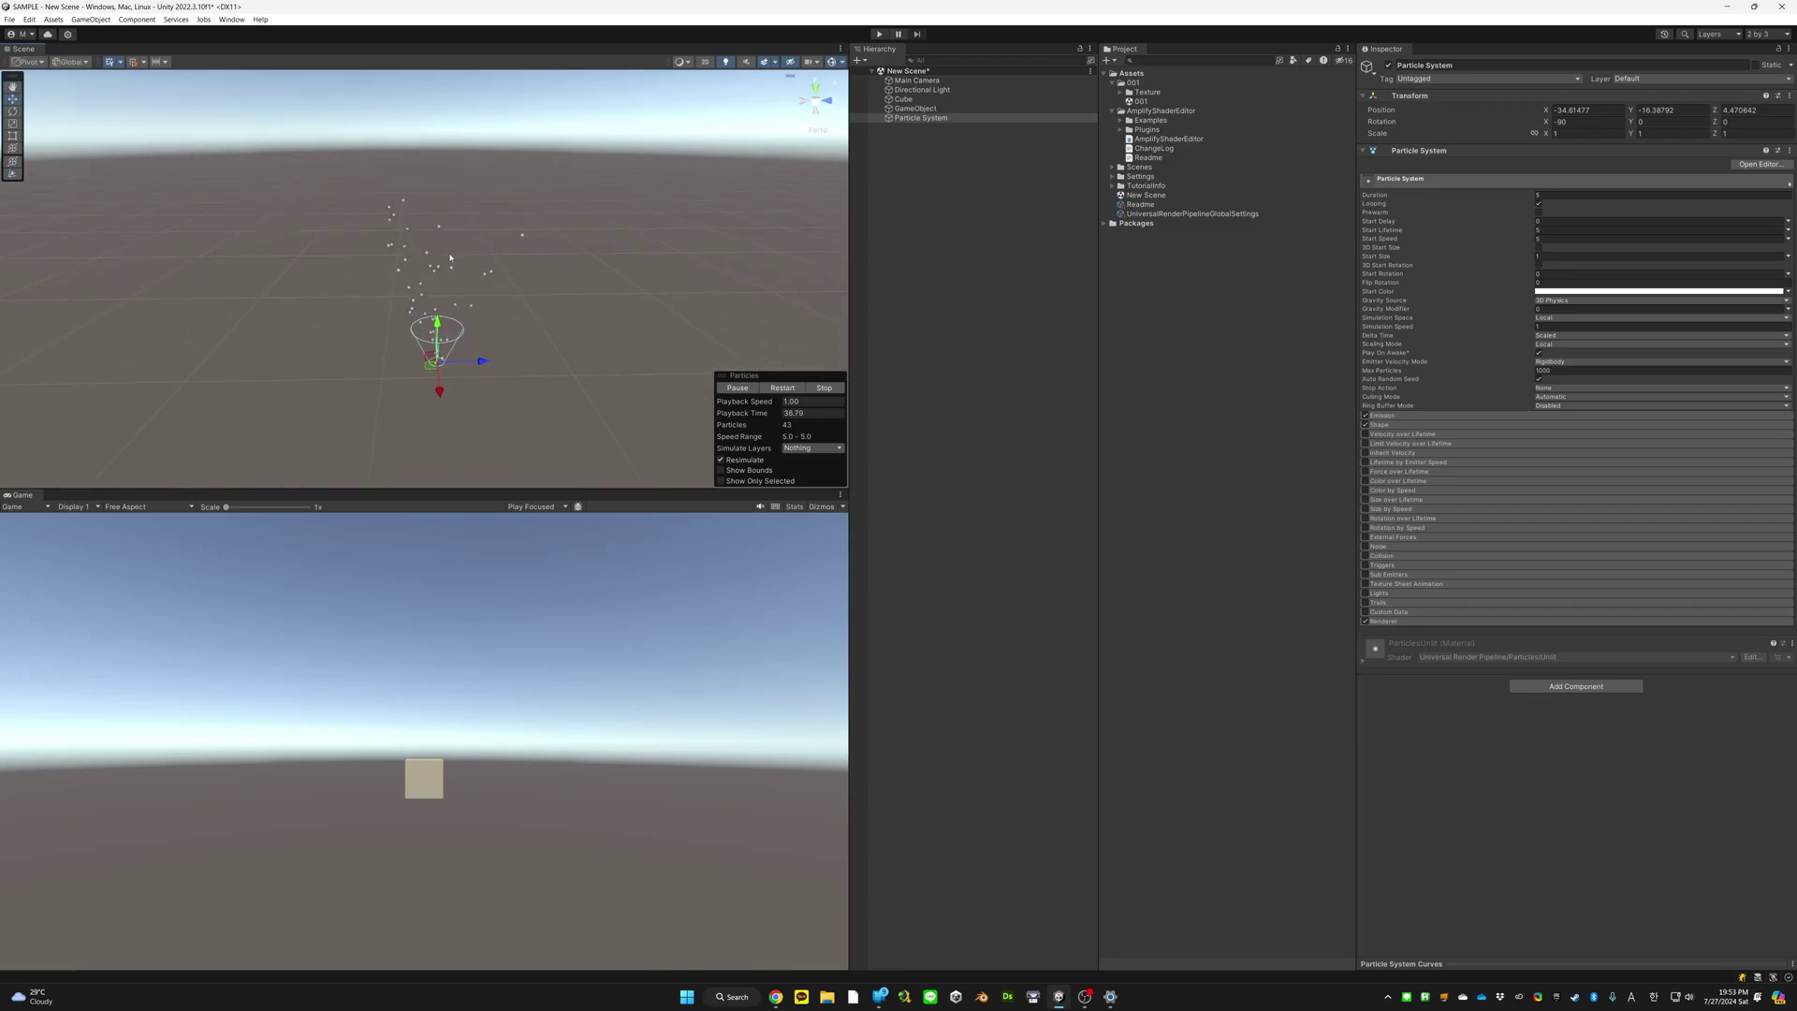
pyautogui.click(1610, 111)
pyautogui.write('0')
pyautogui.press('Tab')
pyautogui.write('0')
pyautogui.press('Tab')
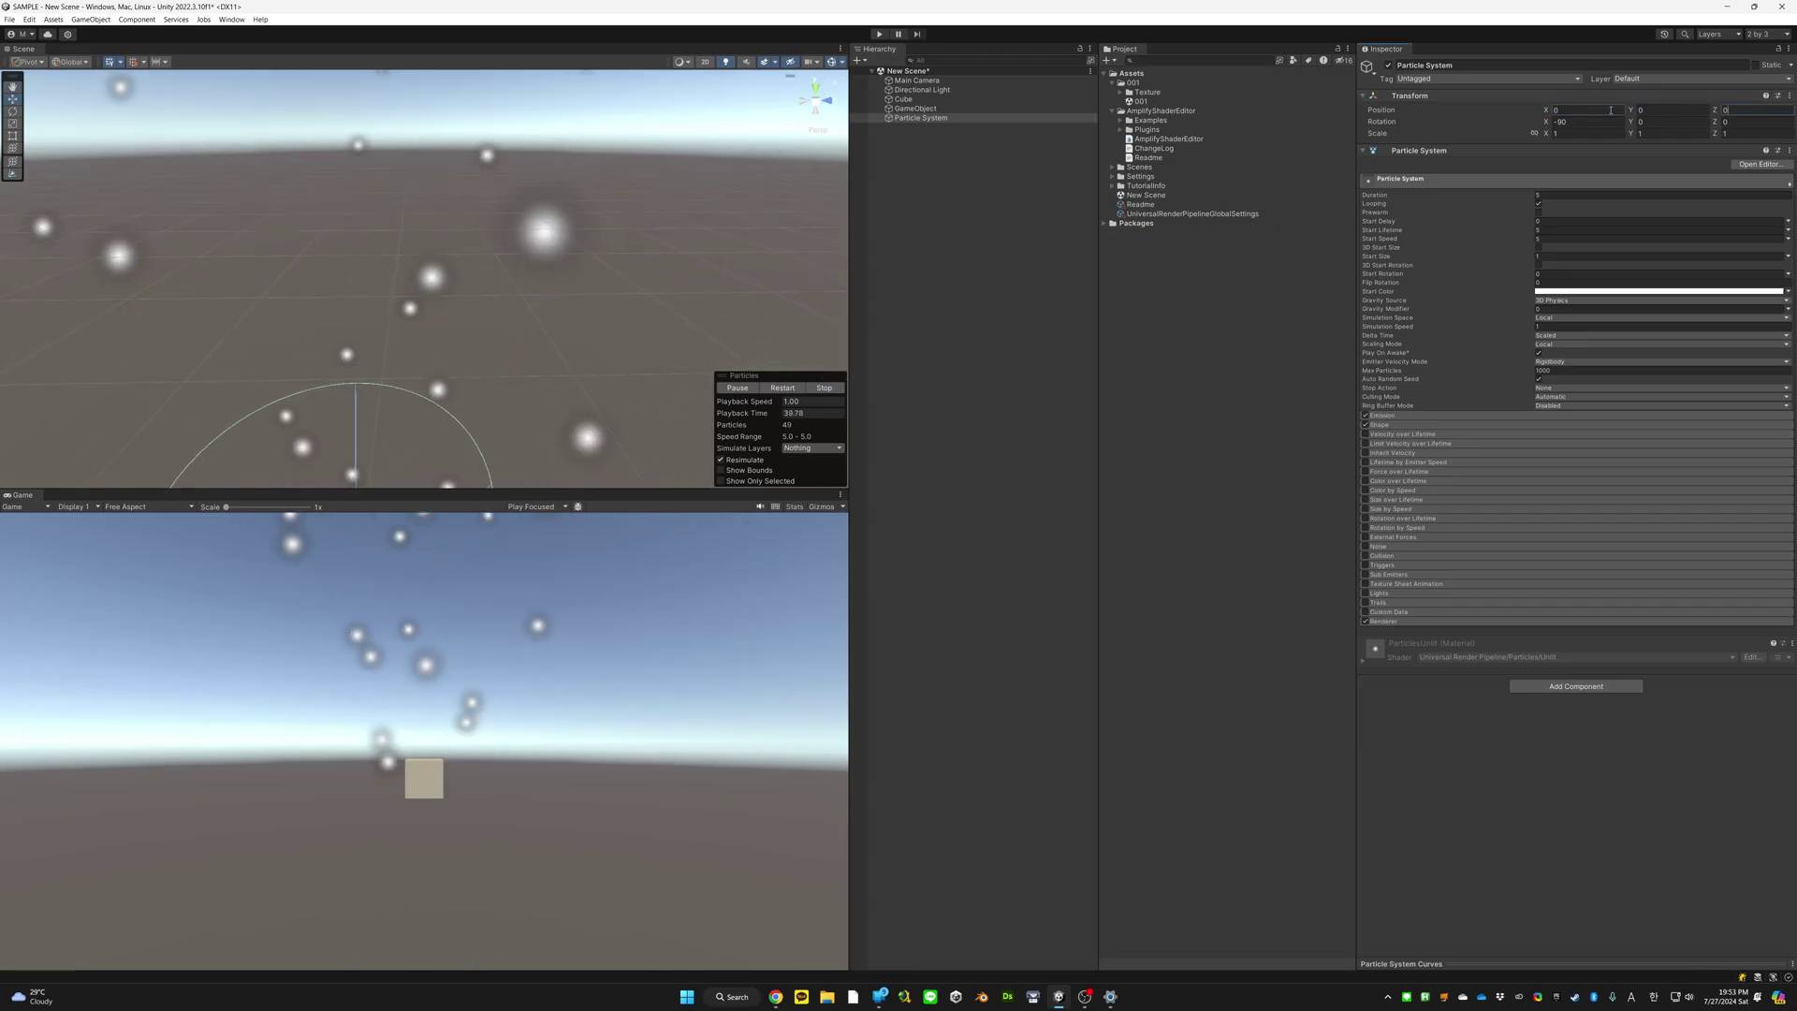
pyautogui.write('0')
pyautogui.keyDown('alt'); pyautogui.moveTo(560, 304); pyautogui.dragTo(515, 268); pyautogui.keyUp('alt')
pyautogui.press('f')
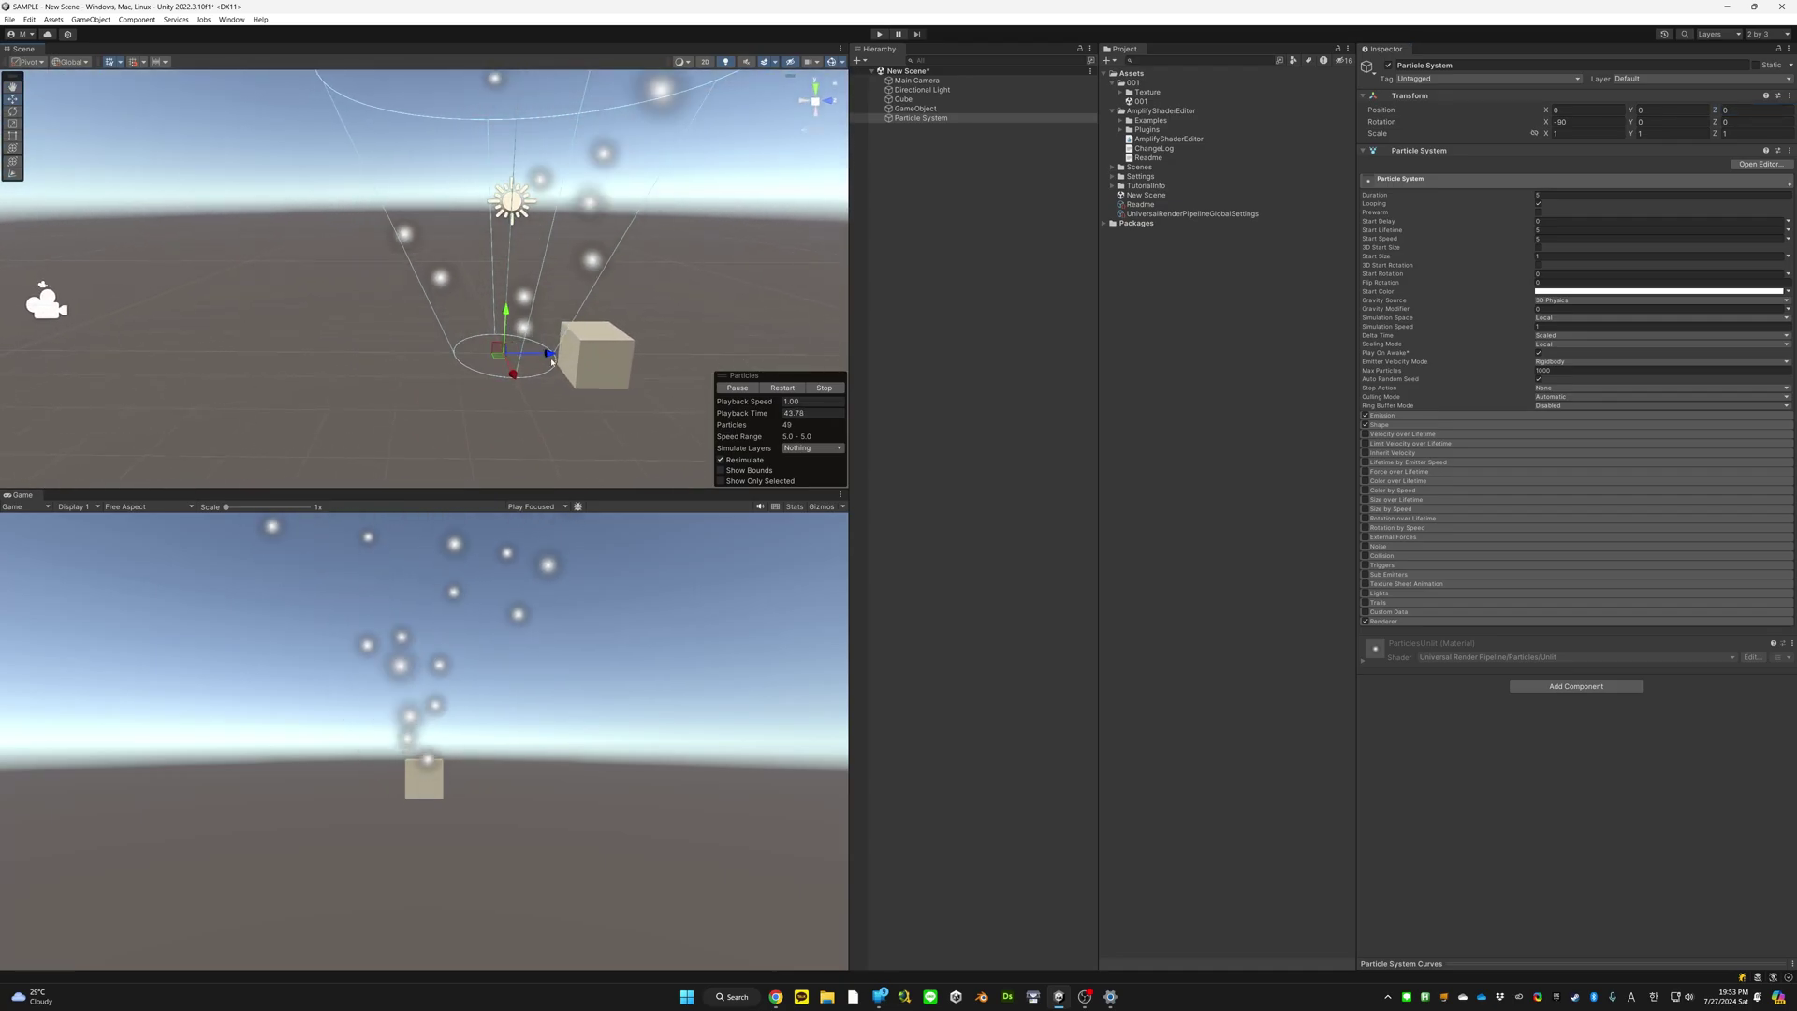
pyautogui.moveTo(541, 353); pyautogui.dragTo(440, 354)
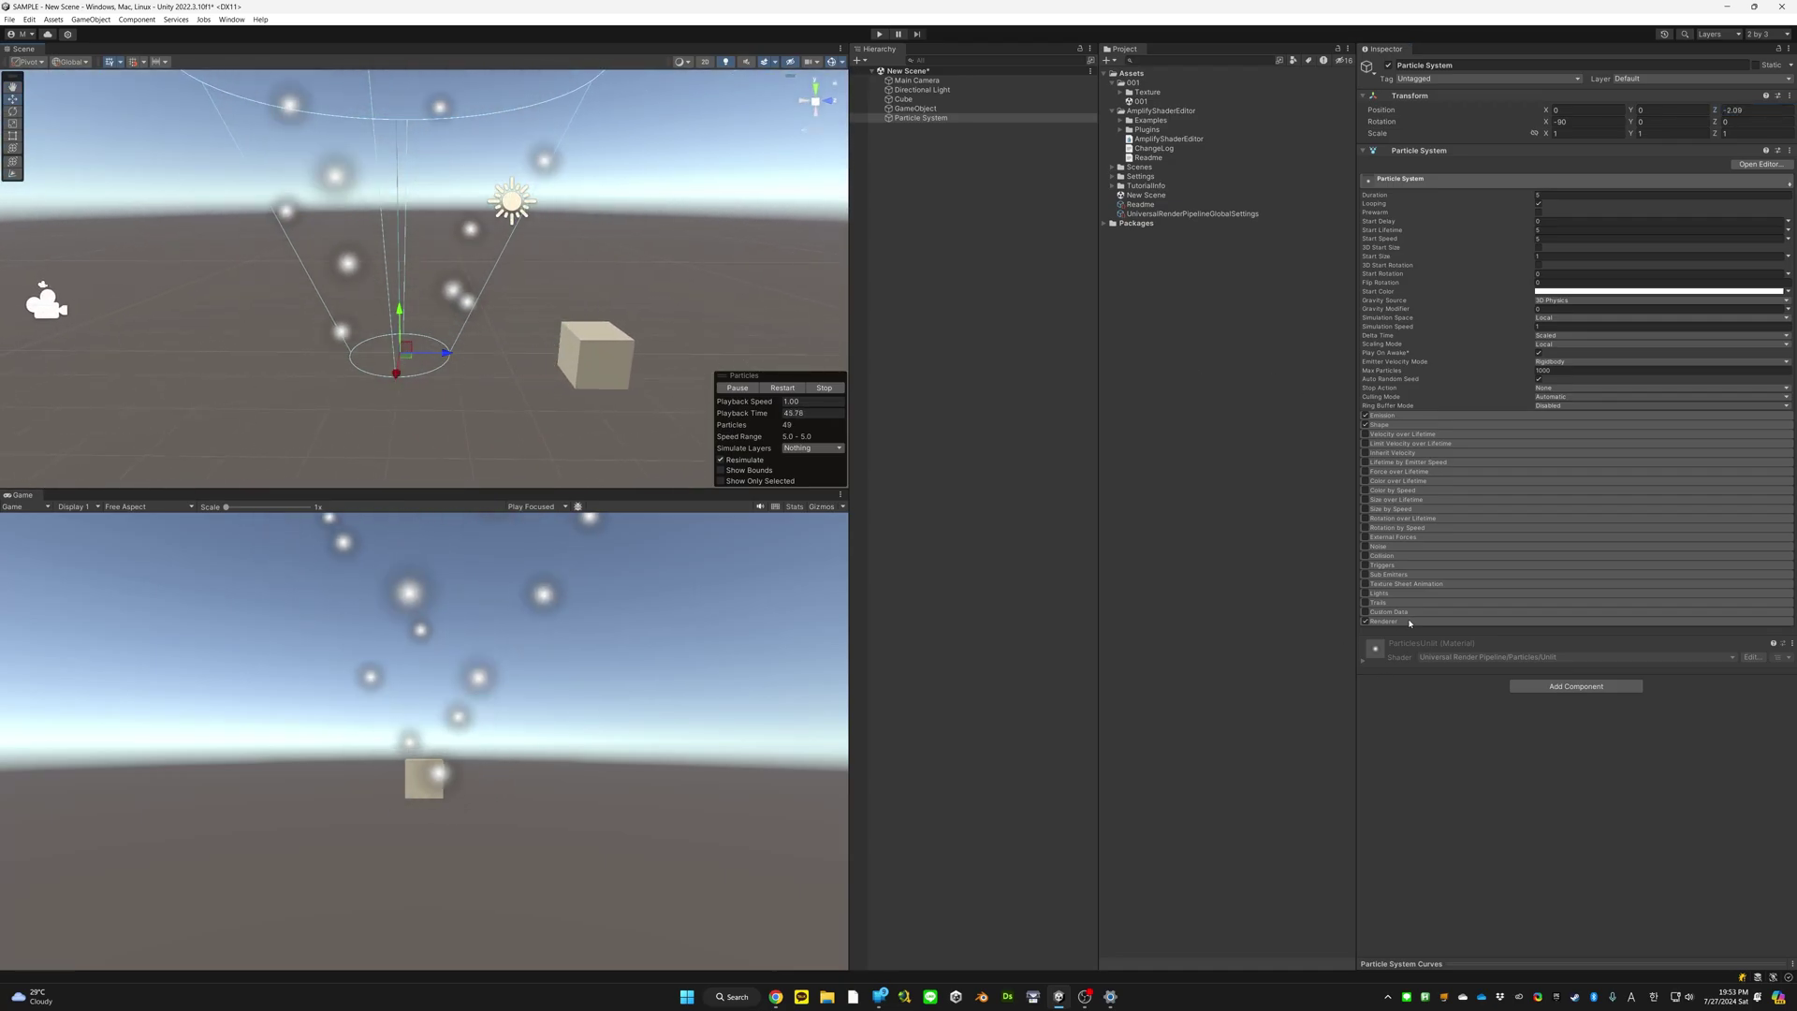
# Expand the Particle System's Renderer module and examine its assigned material and the emitted particles
pyautogui.click(1460, 621)
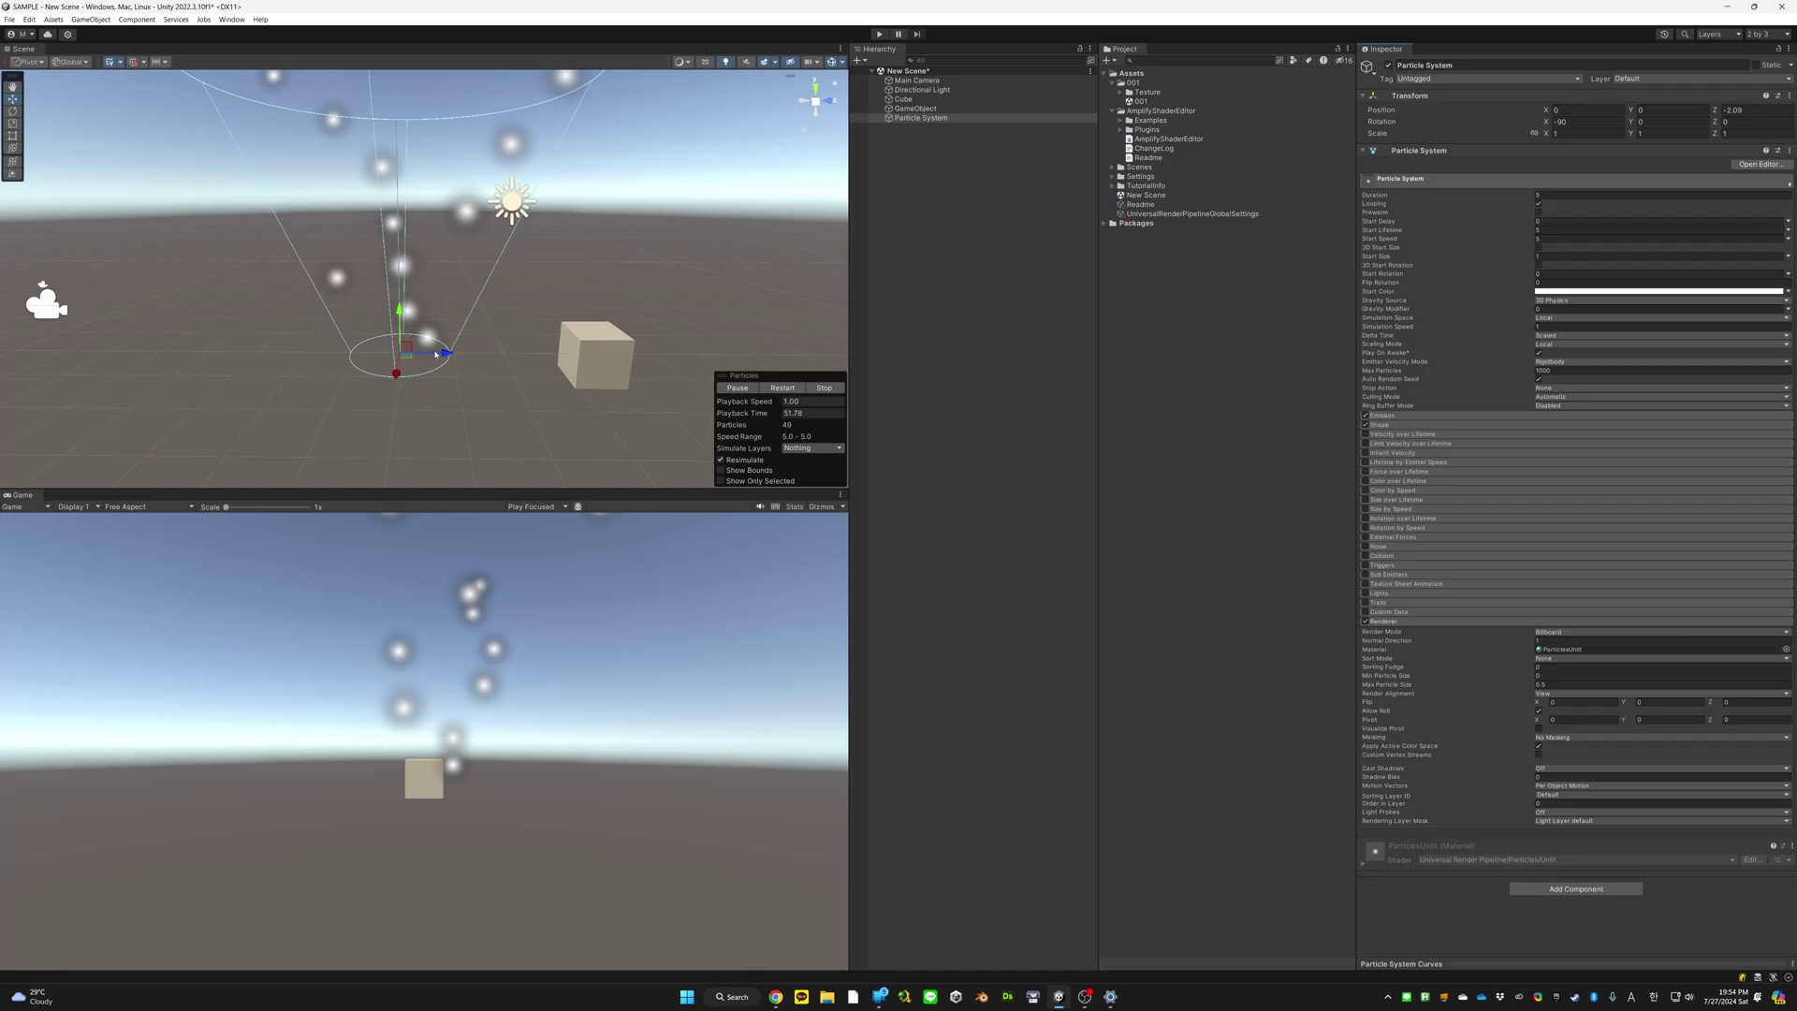
pyautogui.keyDown('alt'); pyautogui.moveTo(460, 353); pyautogui.dragTo(529, 338); pyautogui.keyUp('alt')
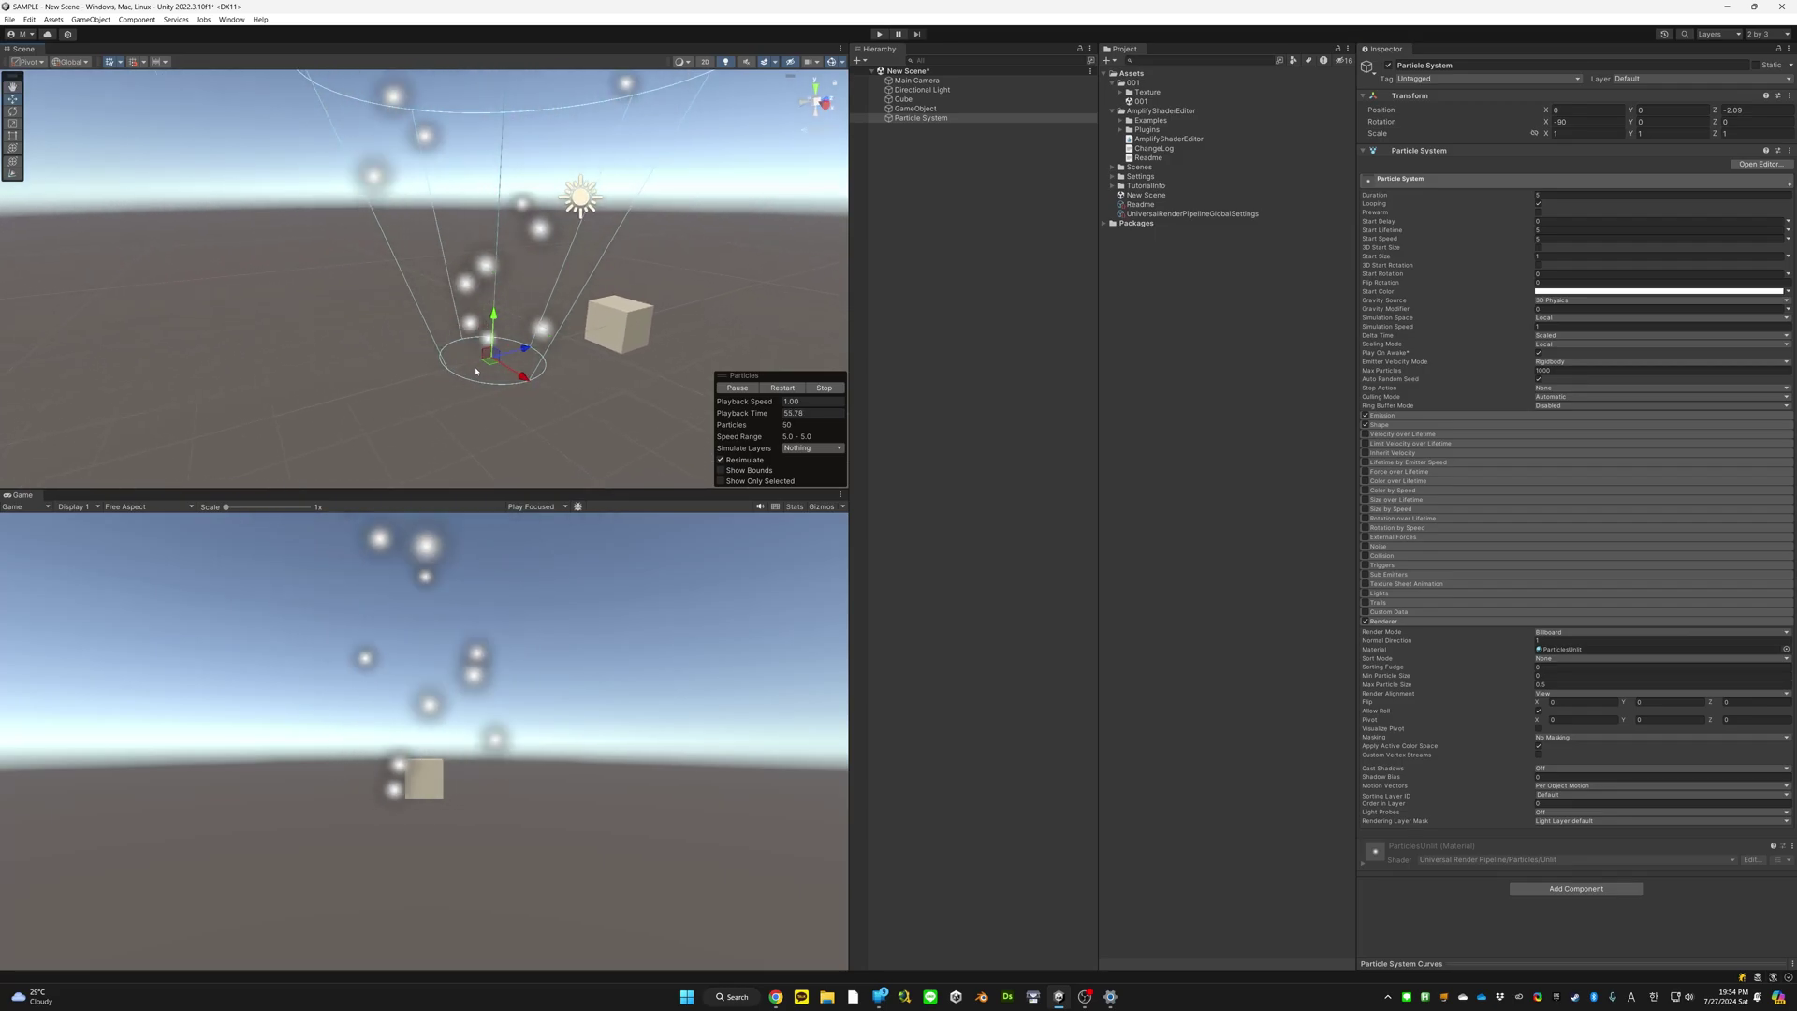
pyautogui.click(920, 118)
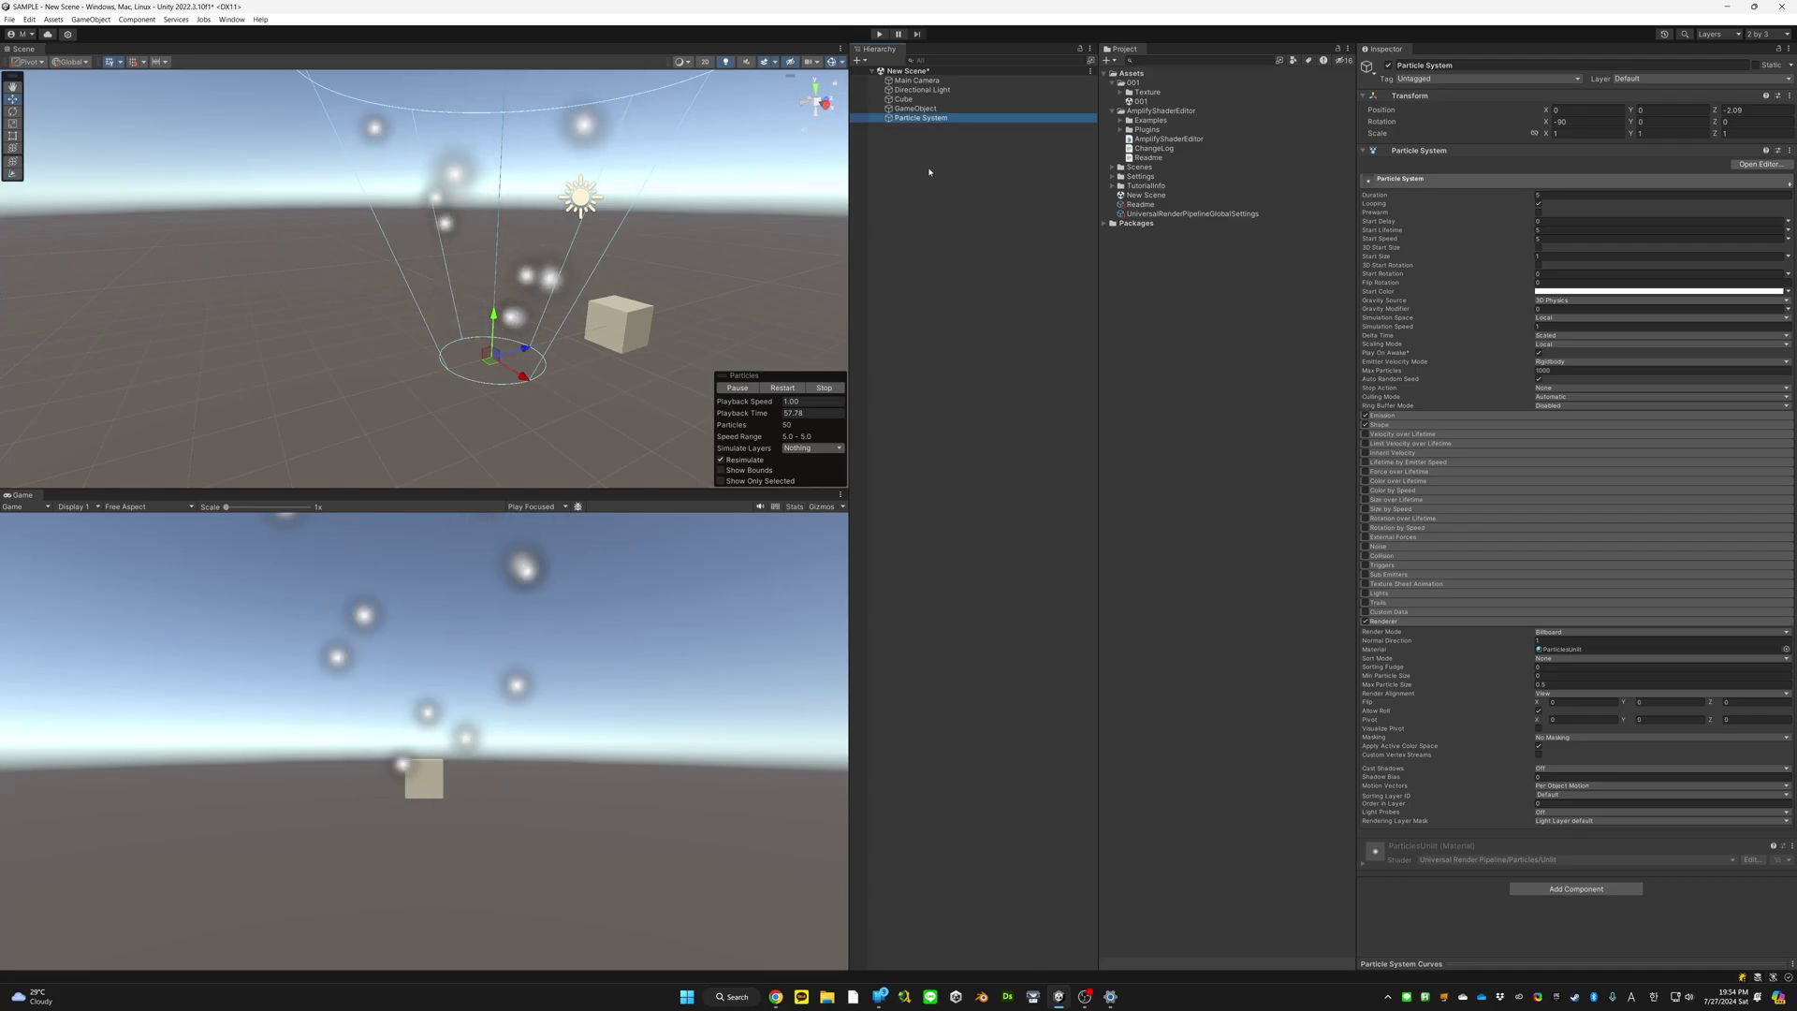
# Check the Particle System entry among the Effects objects and delete the remaining GameObject with the cube mesh
pyautogui.rightClick(929, 172)
pyautogui.moveTo(992, 361)
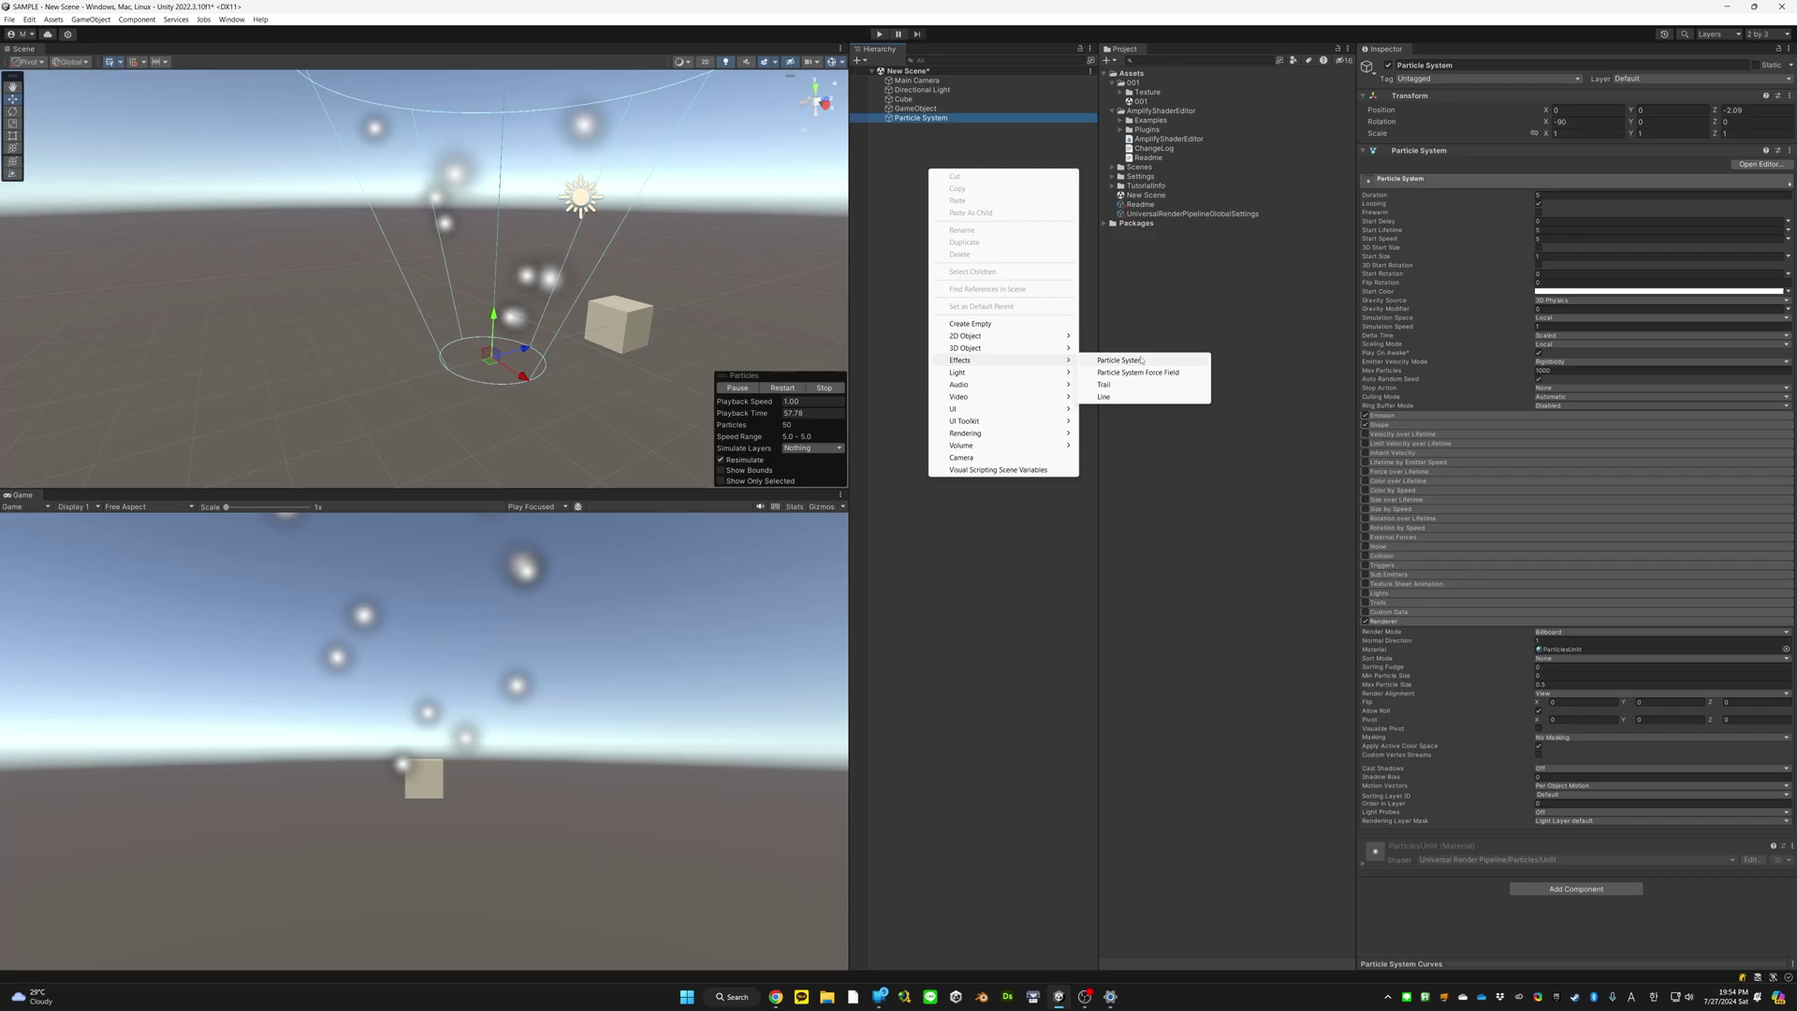
pyautogui.click(1120, 361)
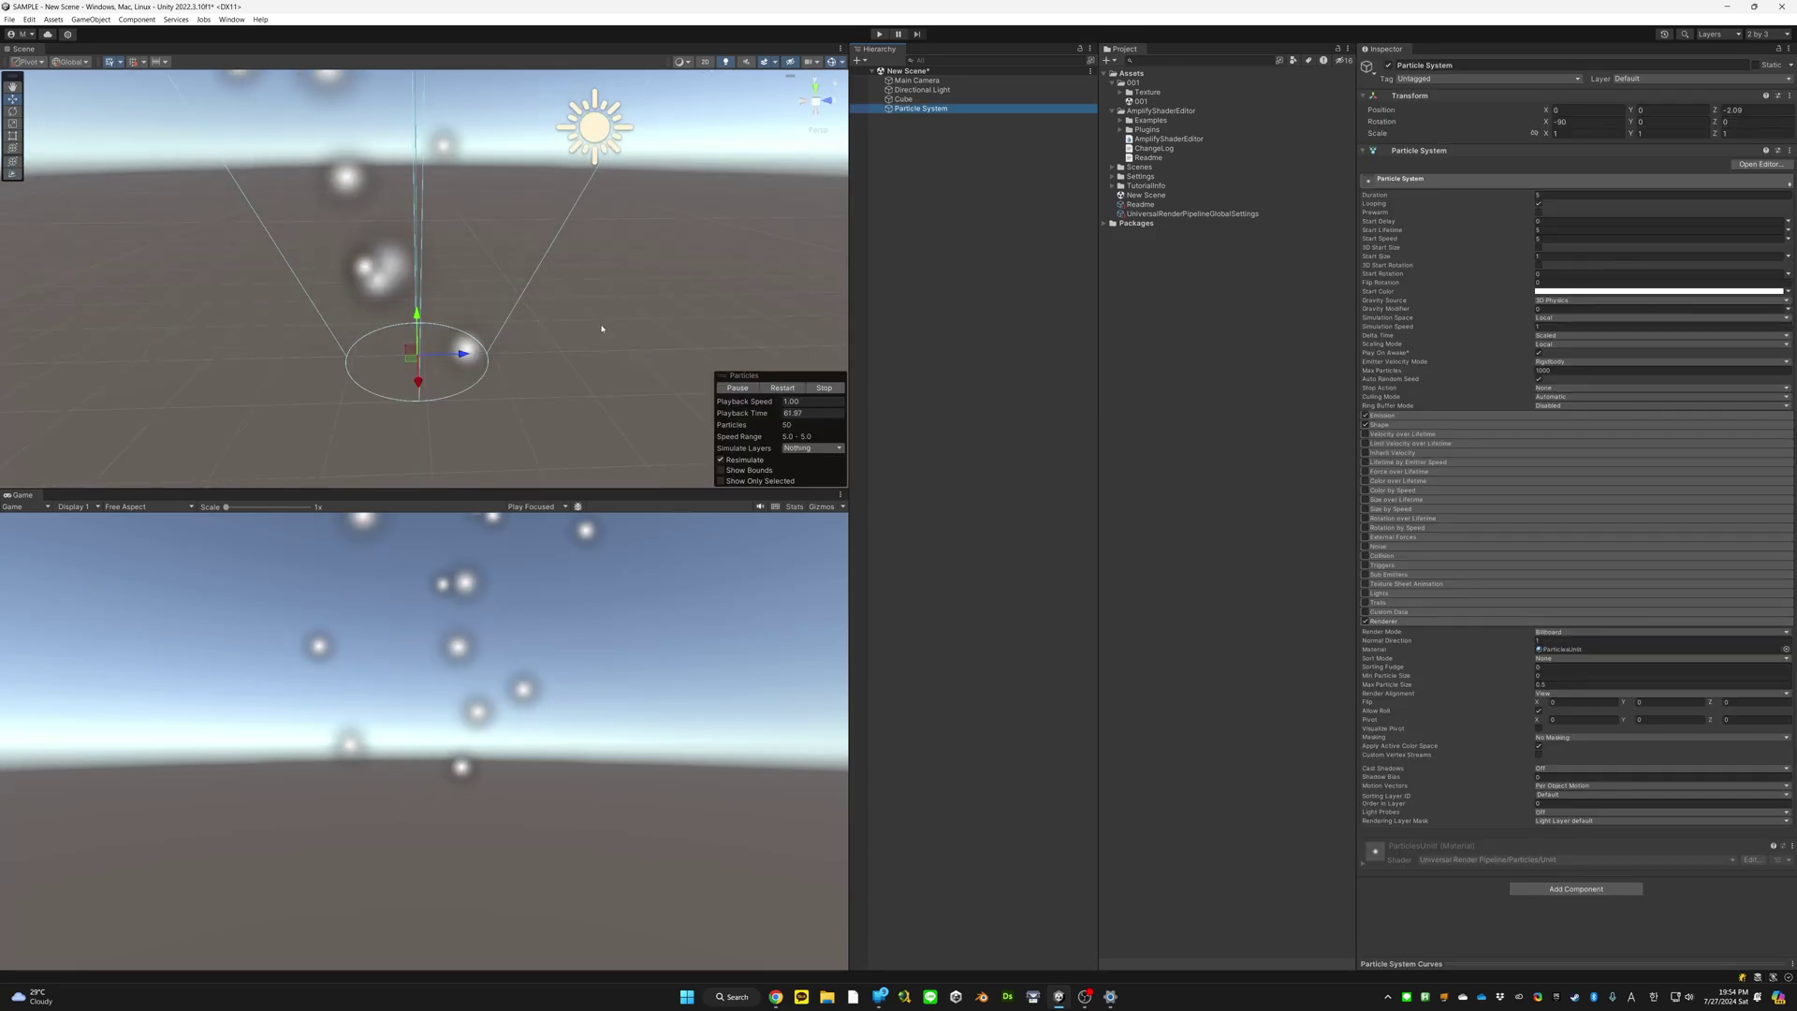
# Collapse the Particle System's main and Renderer modules and disable Emission, Shape and Renderer
pyautogui.click(1387, 178)
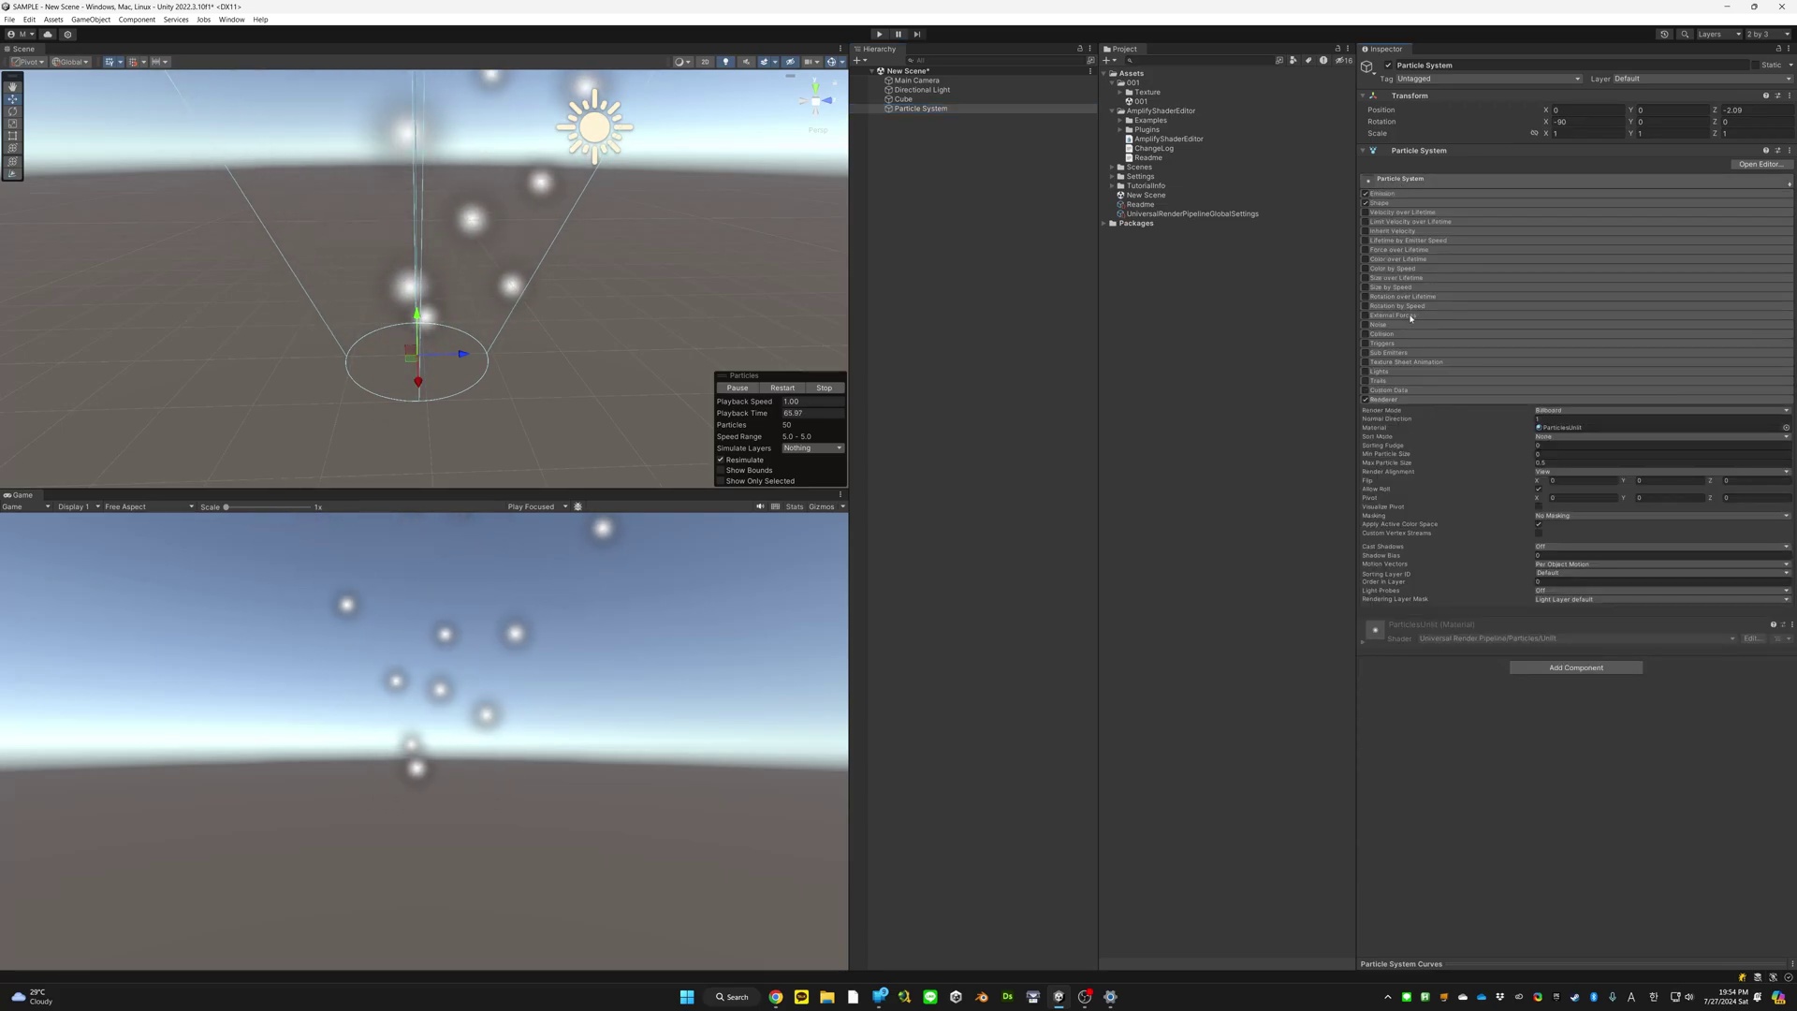
pyautogui.click(1383, 400)
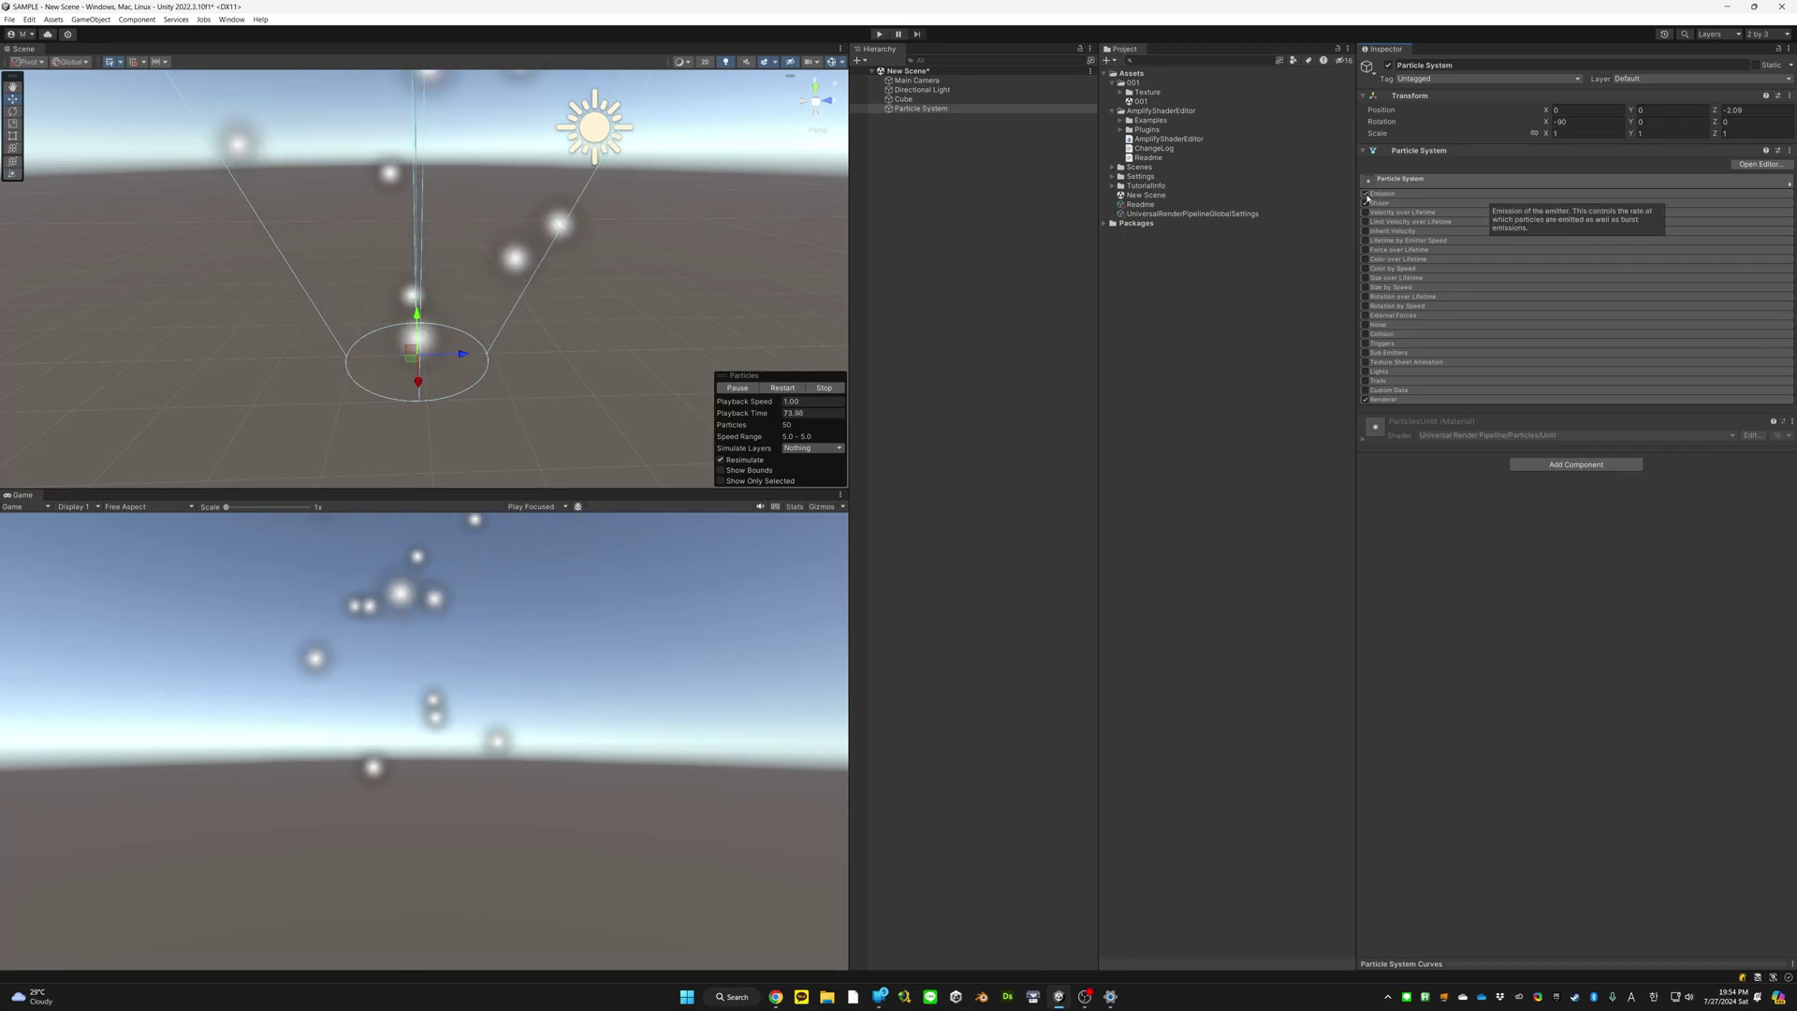
pyautogui.click(1364, 193)
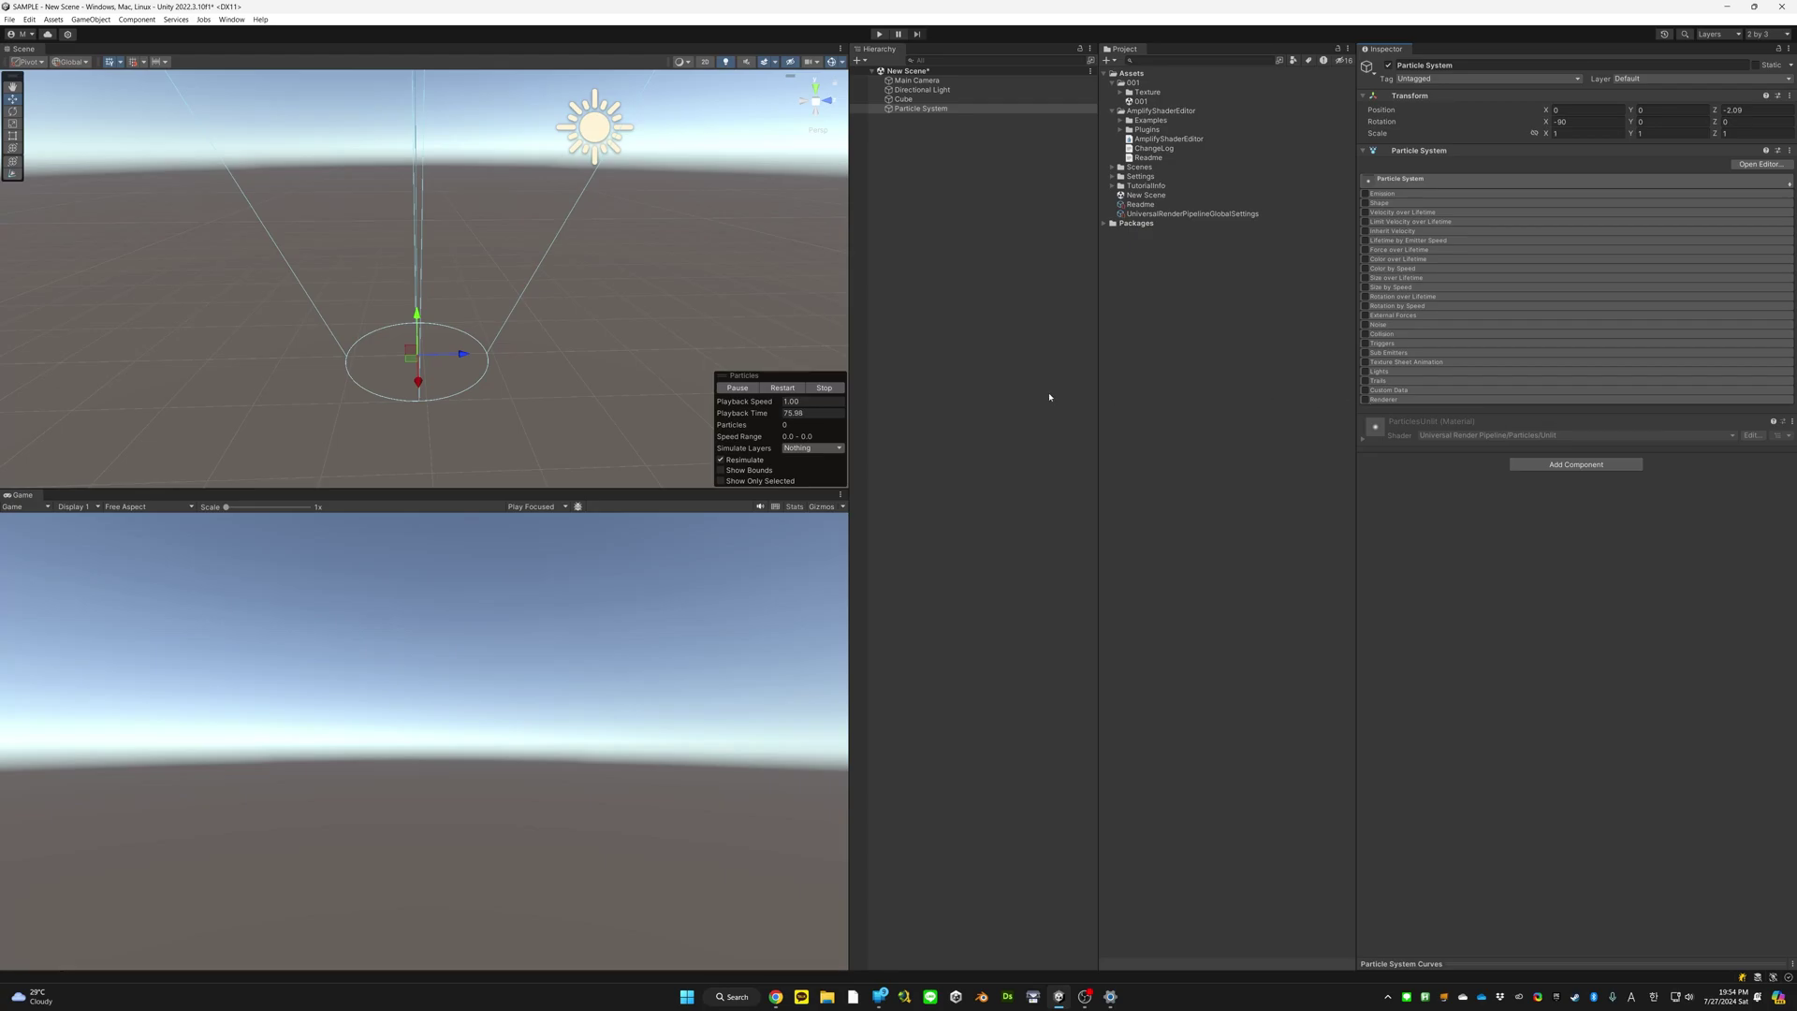
pyautogui.moveTo(616, 352); pyautogui.dragTo(9, 281, button='right')
# Expand and re-enable the Renderer module, and review the settings of the main module
pyautogui.click(1371, 400)
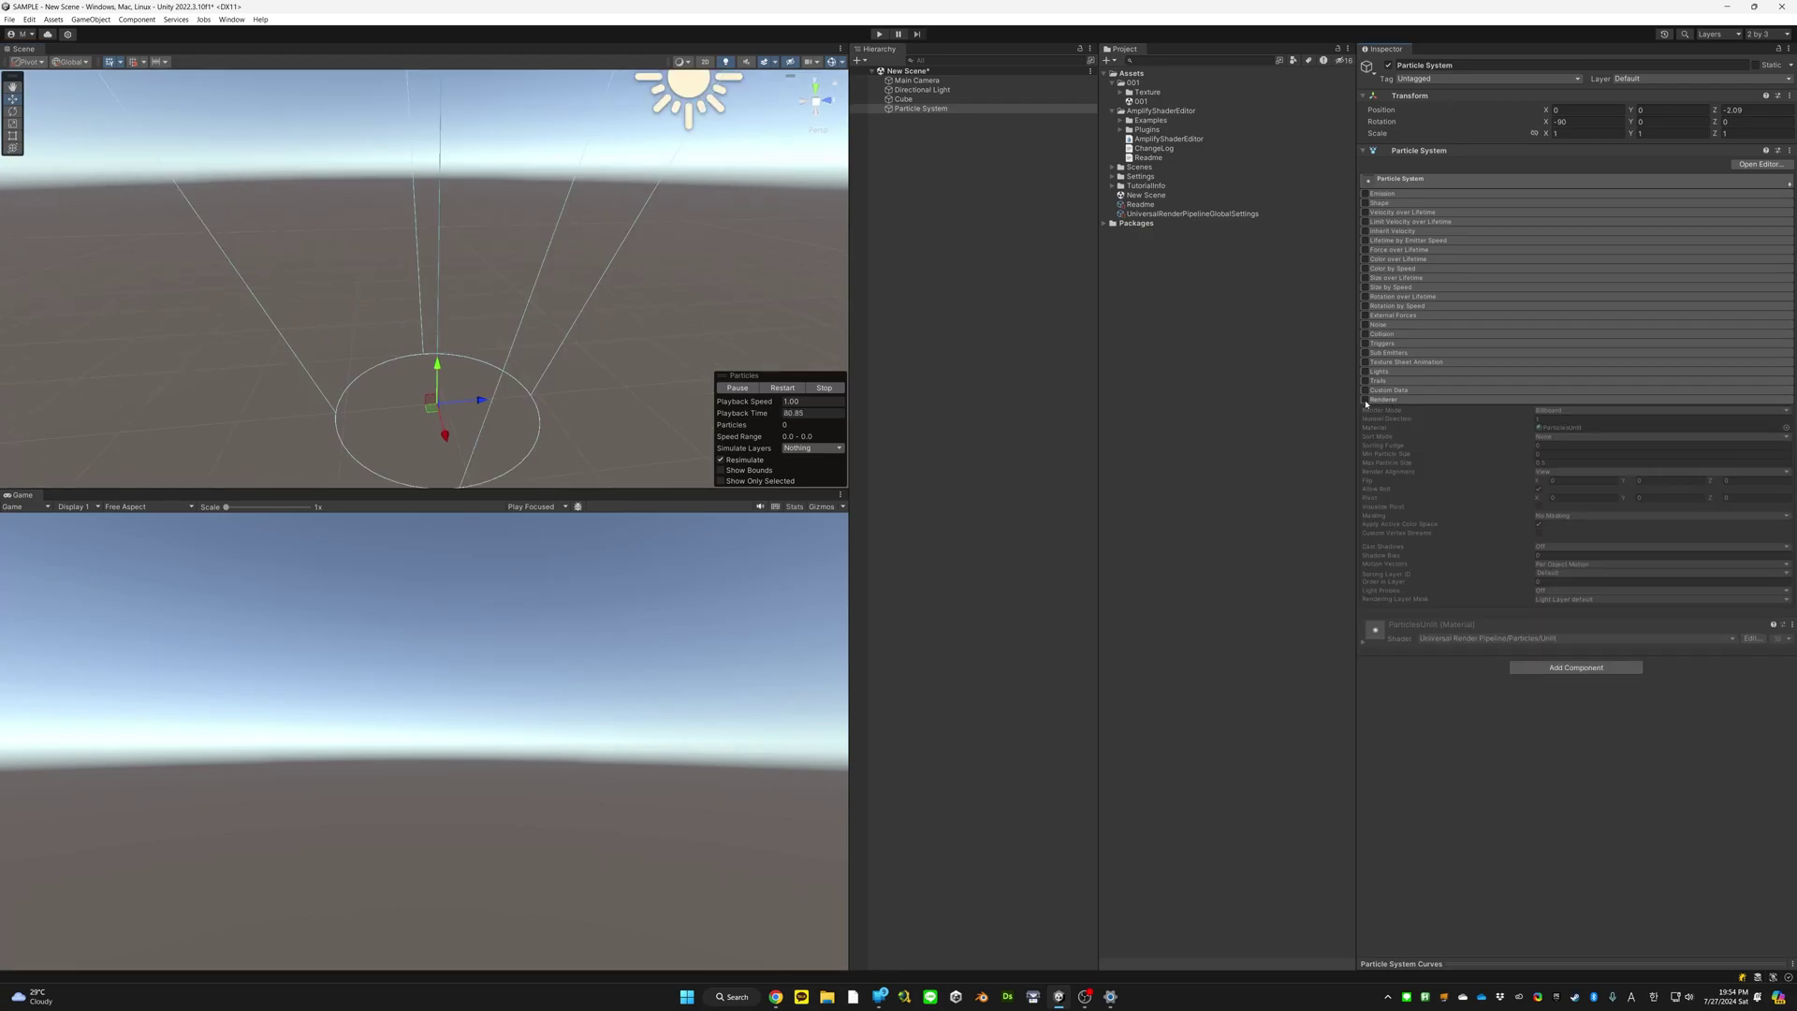
pyautogui.click(1364, 399)
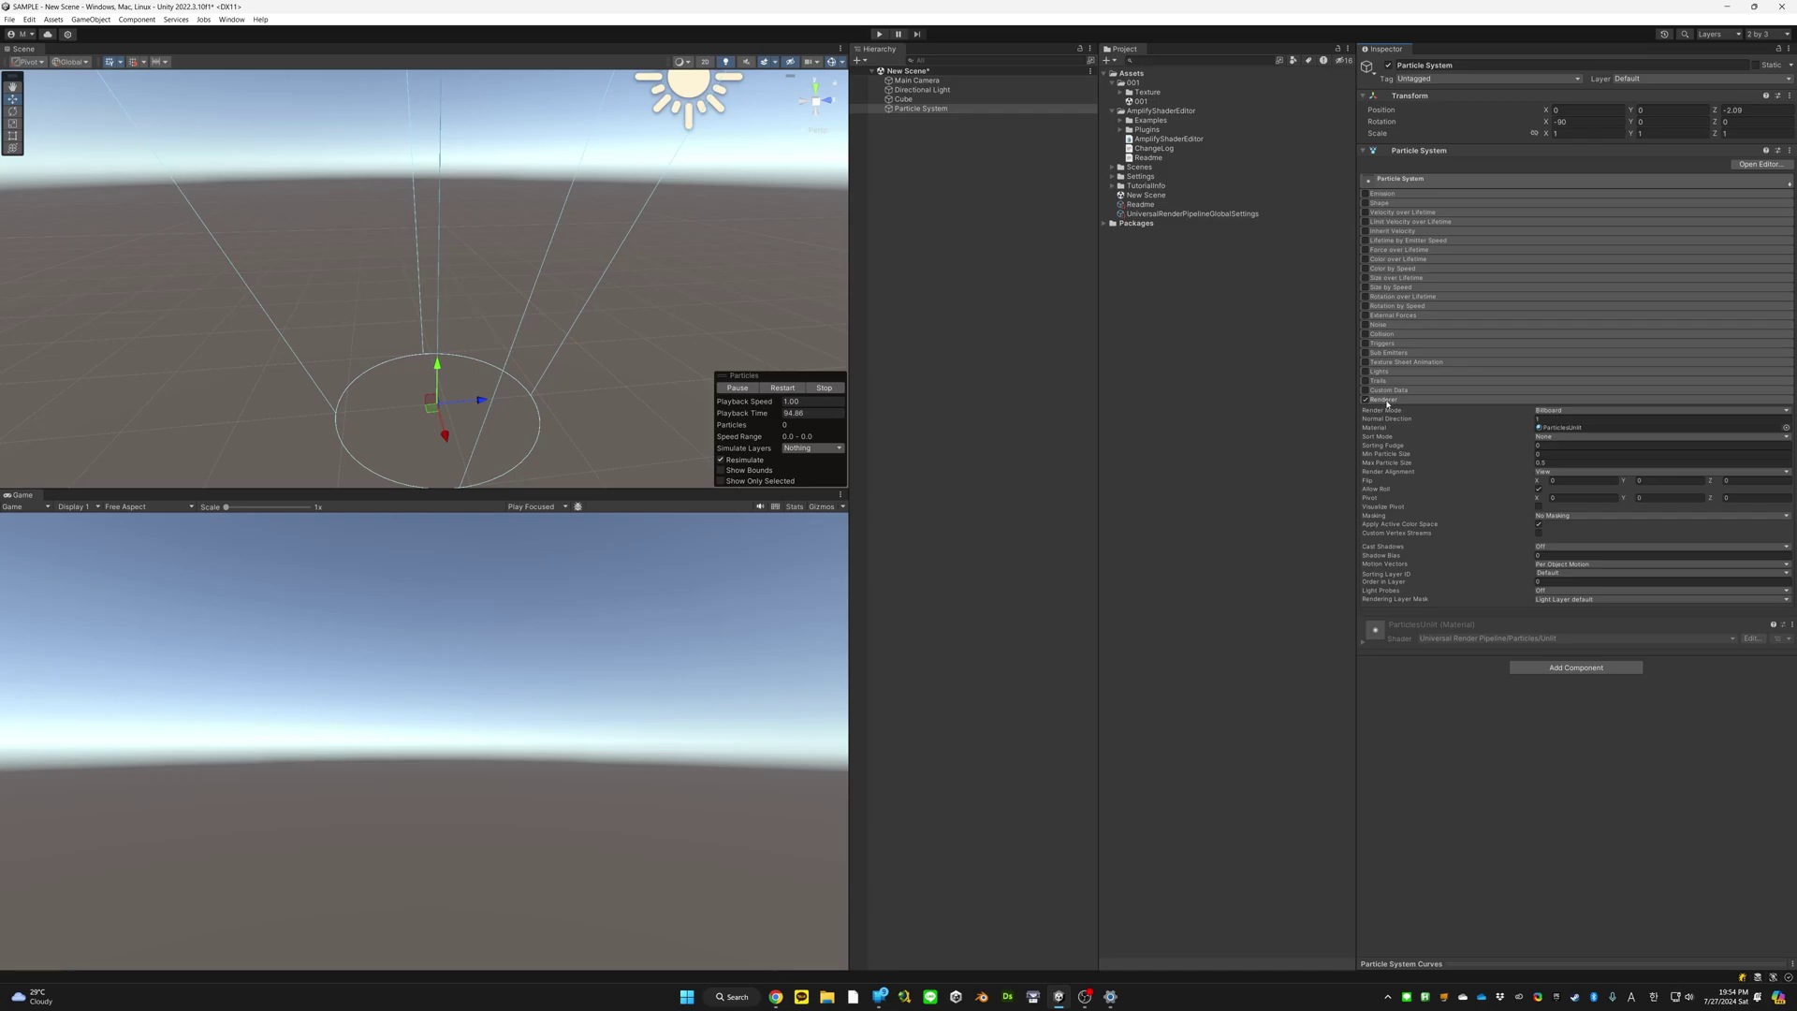
pyautogui.click(1407, 182)
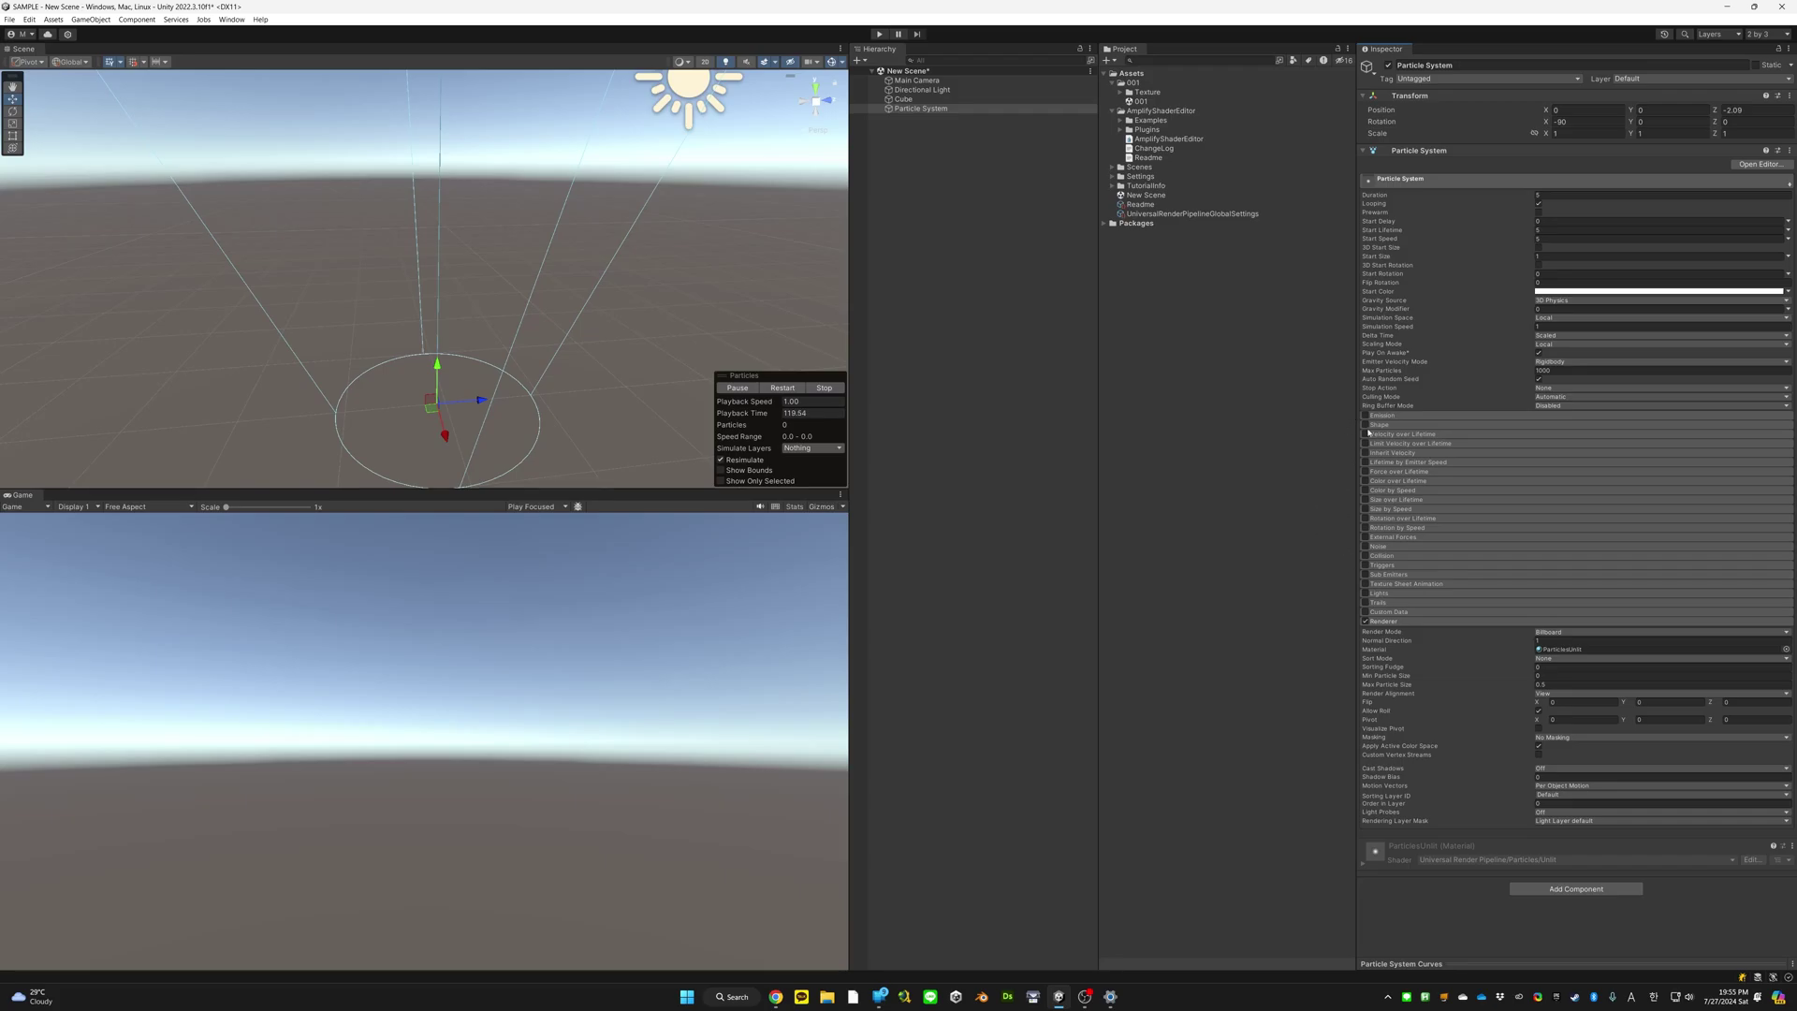
pyautogui.click(1391, 182)
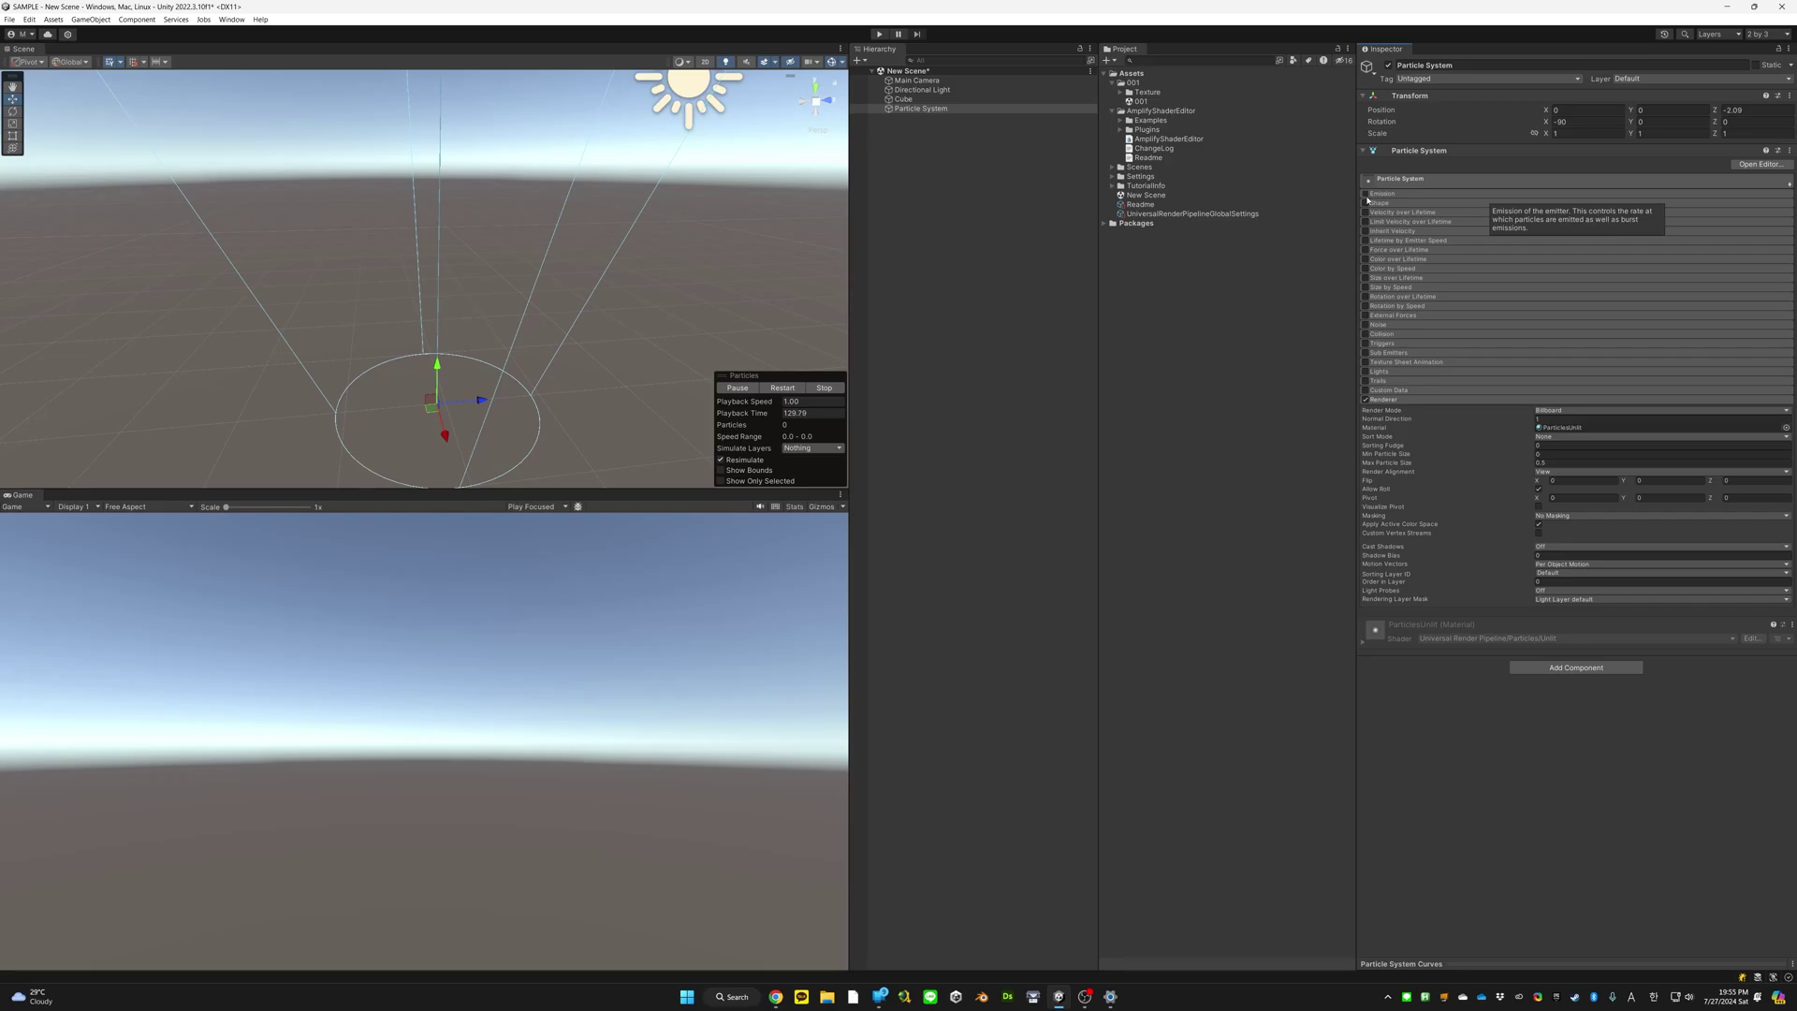
# Enable the Emission module and review its rate and burst settings
pyautogui.click(1365, 193)
pyautogui.click(1378, 195)
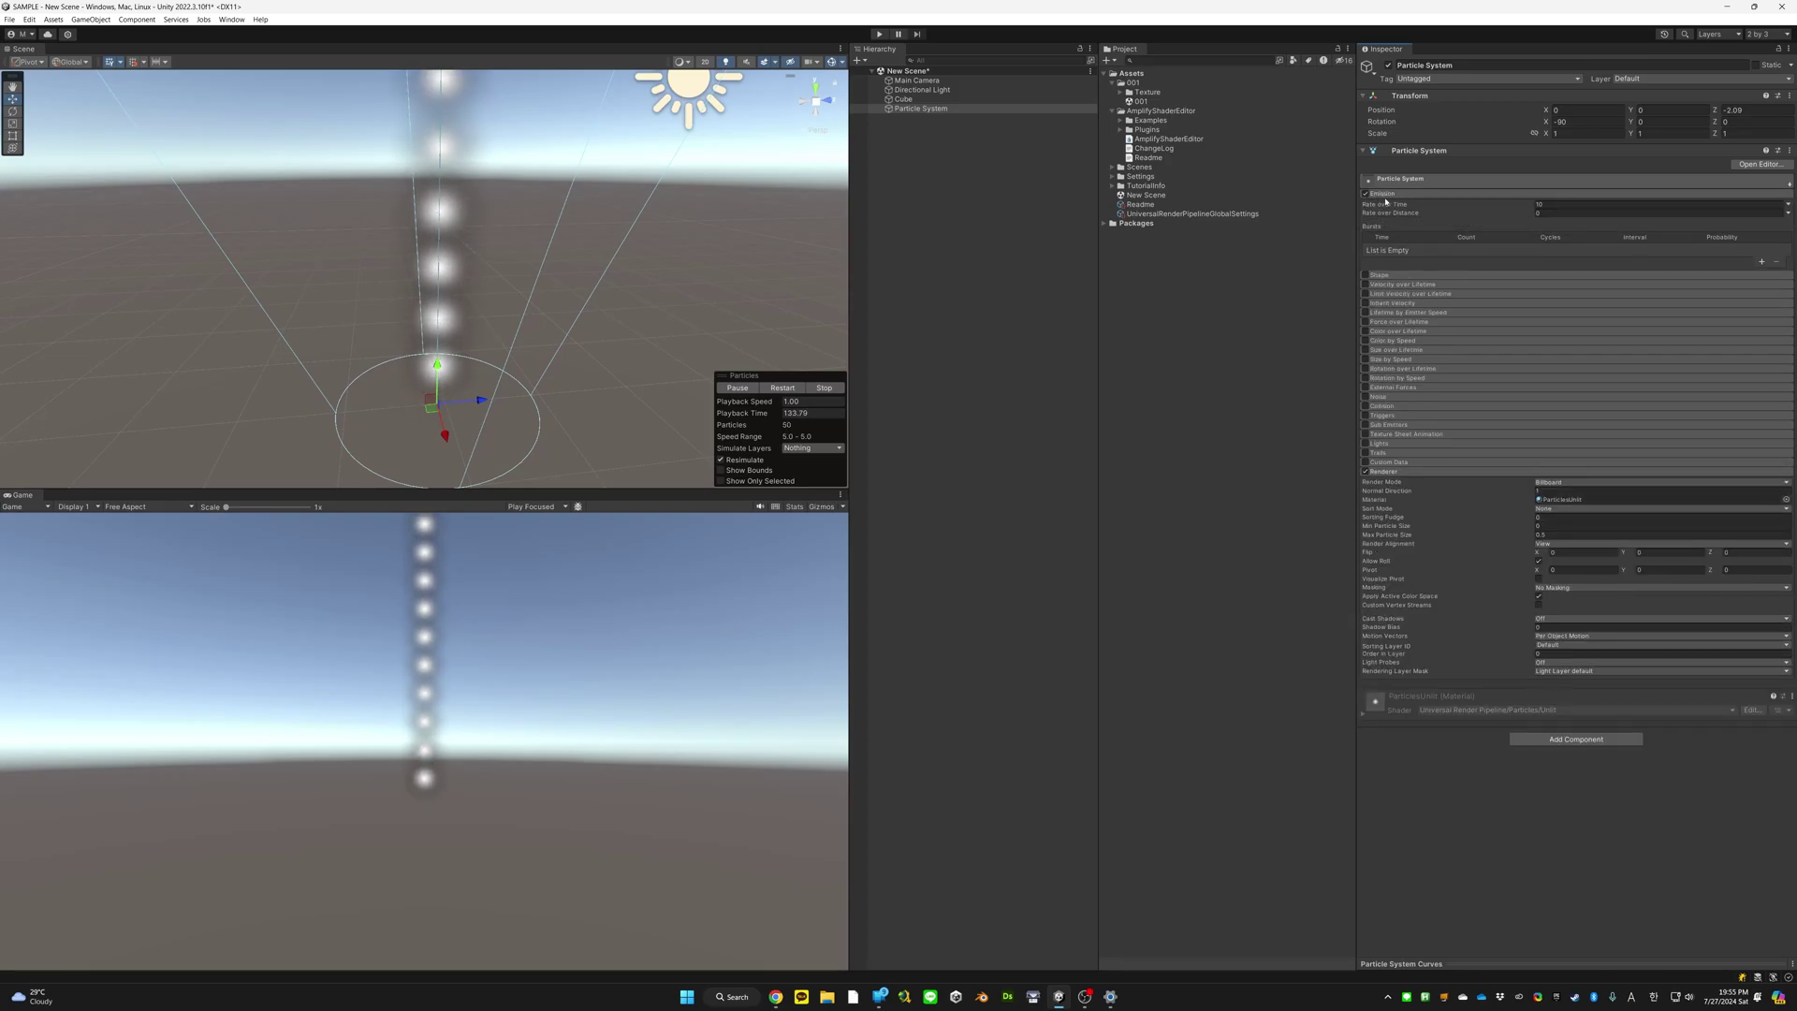
pyautogui.click(1382, 194)
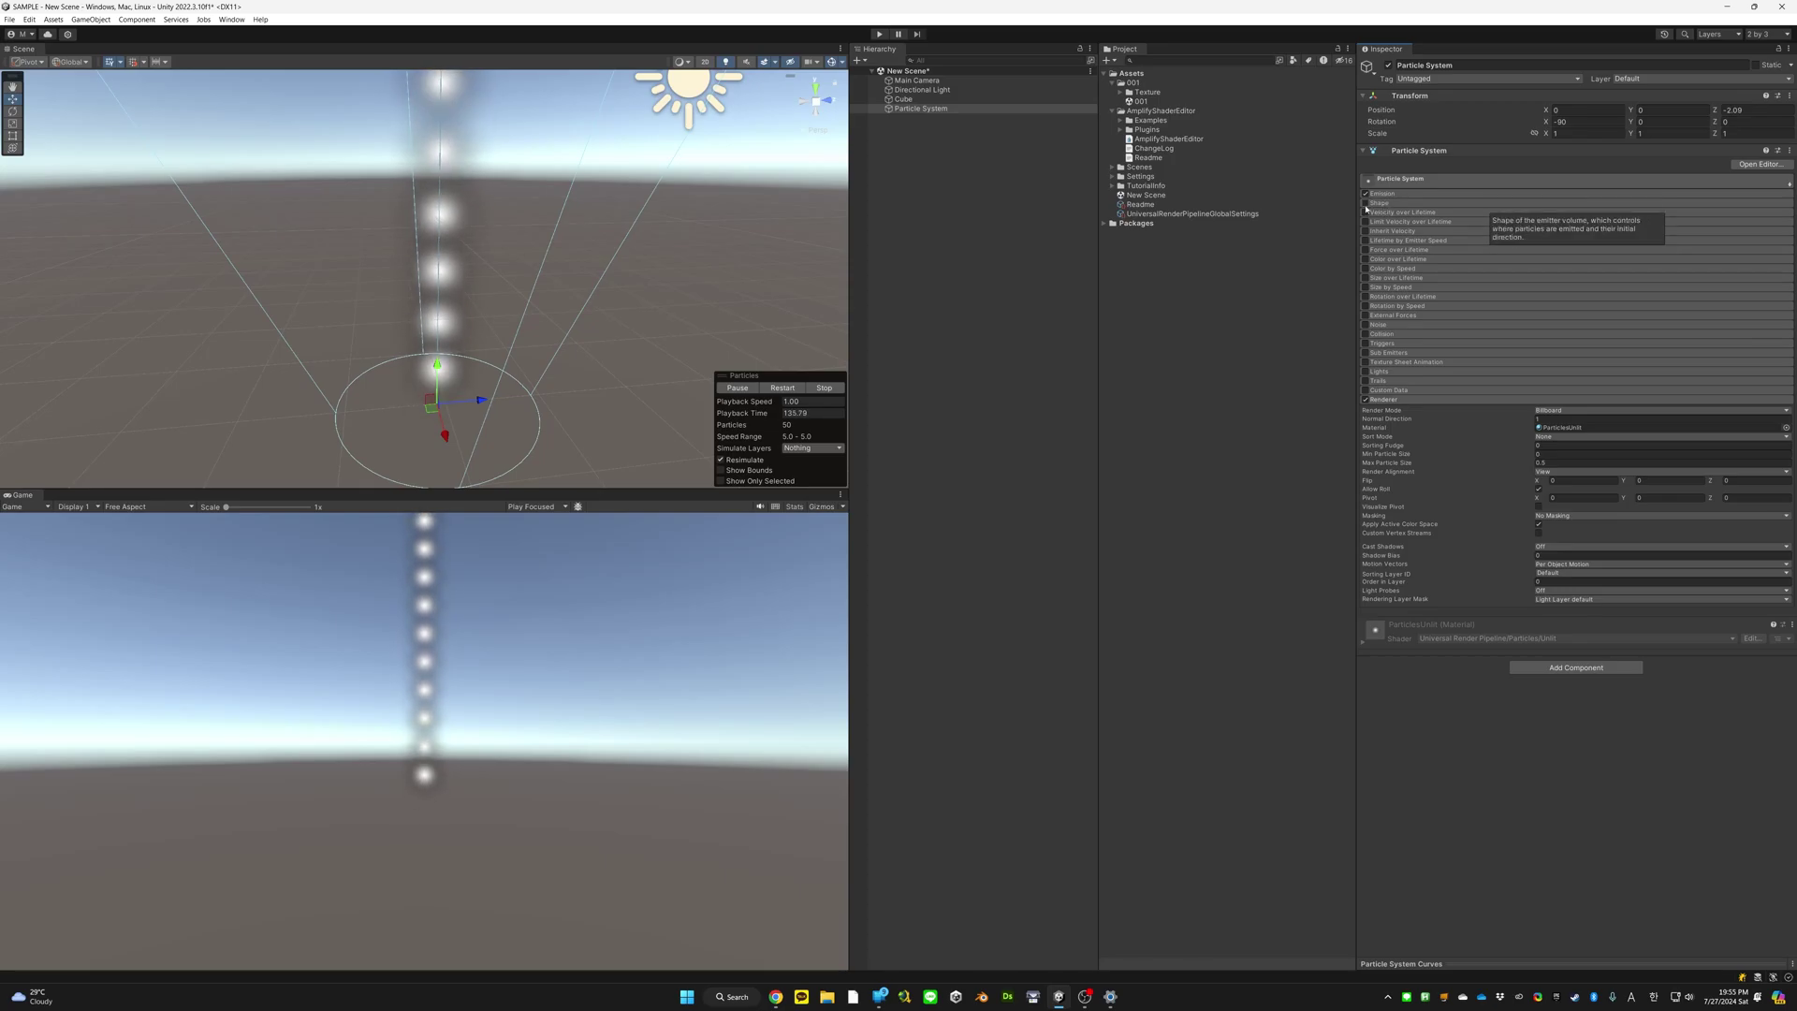
# Enable the Shape module, review its settings alongside those of Emission, and collapse both modules
pyautogui.click(1365, 203)
pyautogui.click(1379, 204)
pyautogui.click(1383, 194)
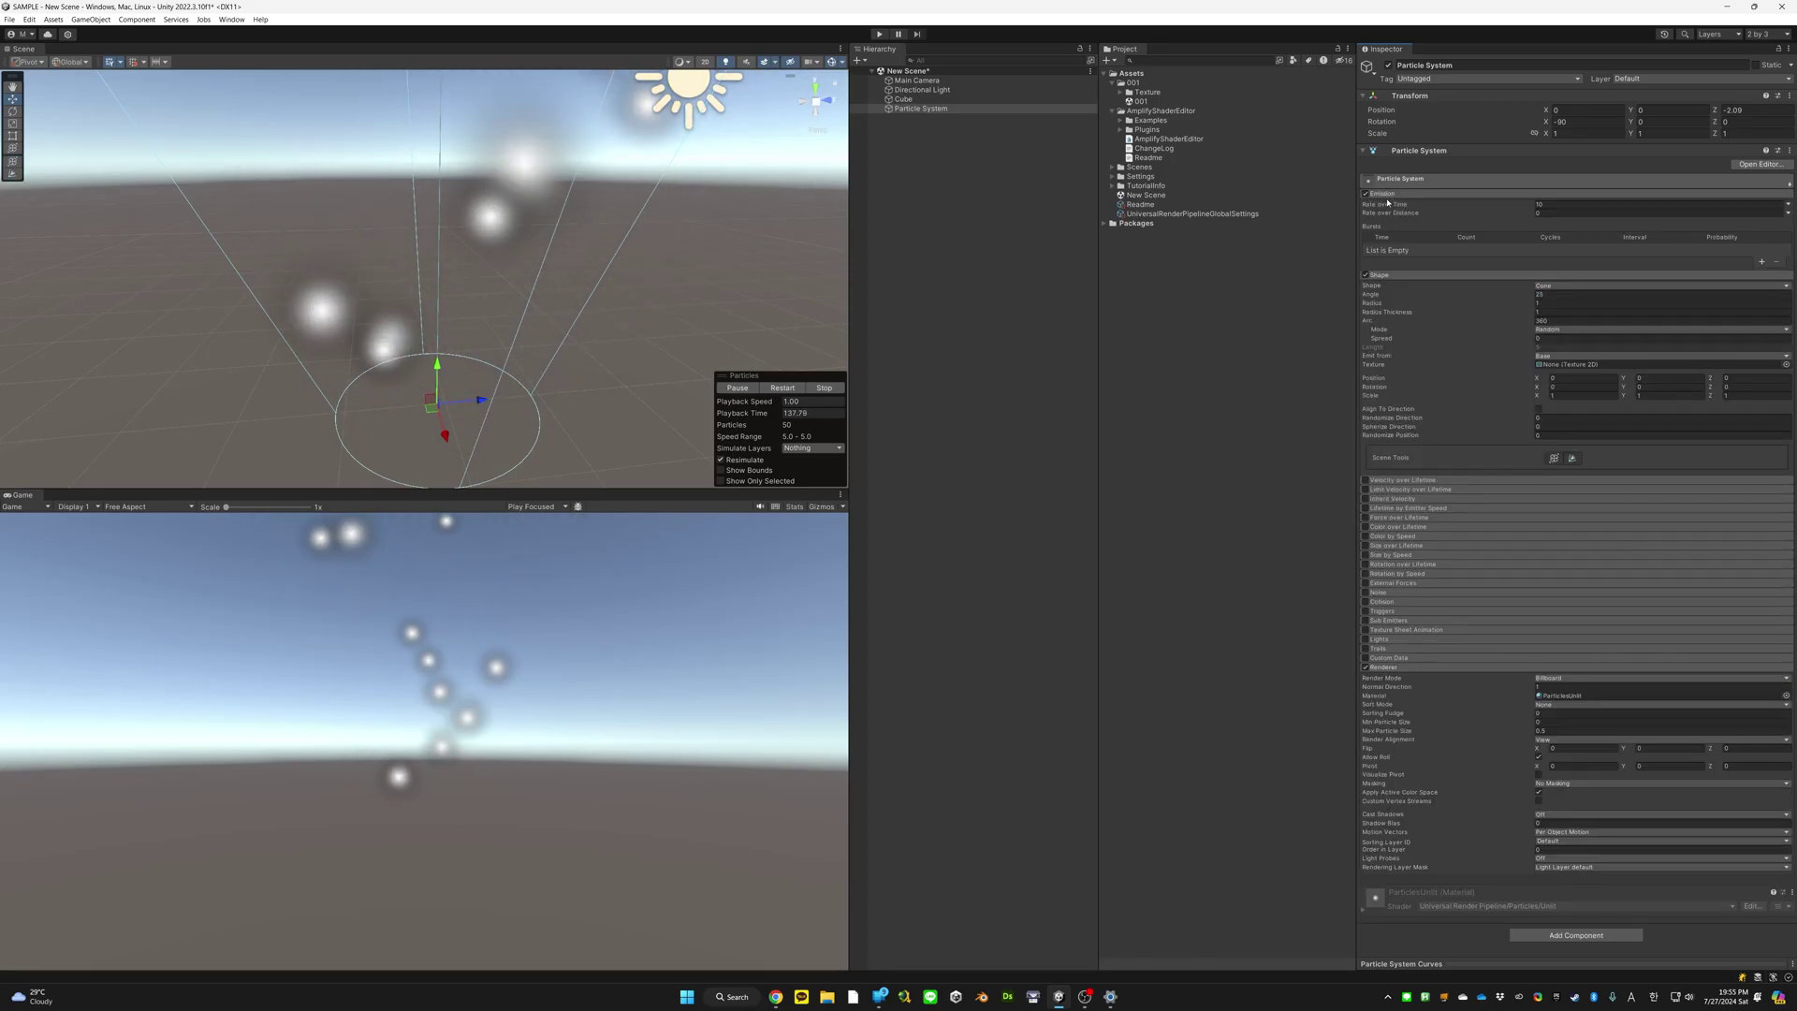
pyautogui.click(1383, 194)
pyautogui.click(1383, 203)
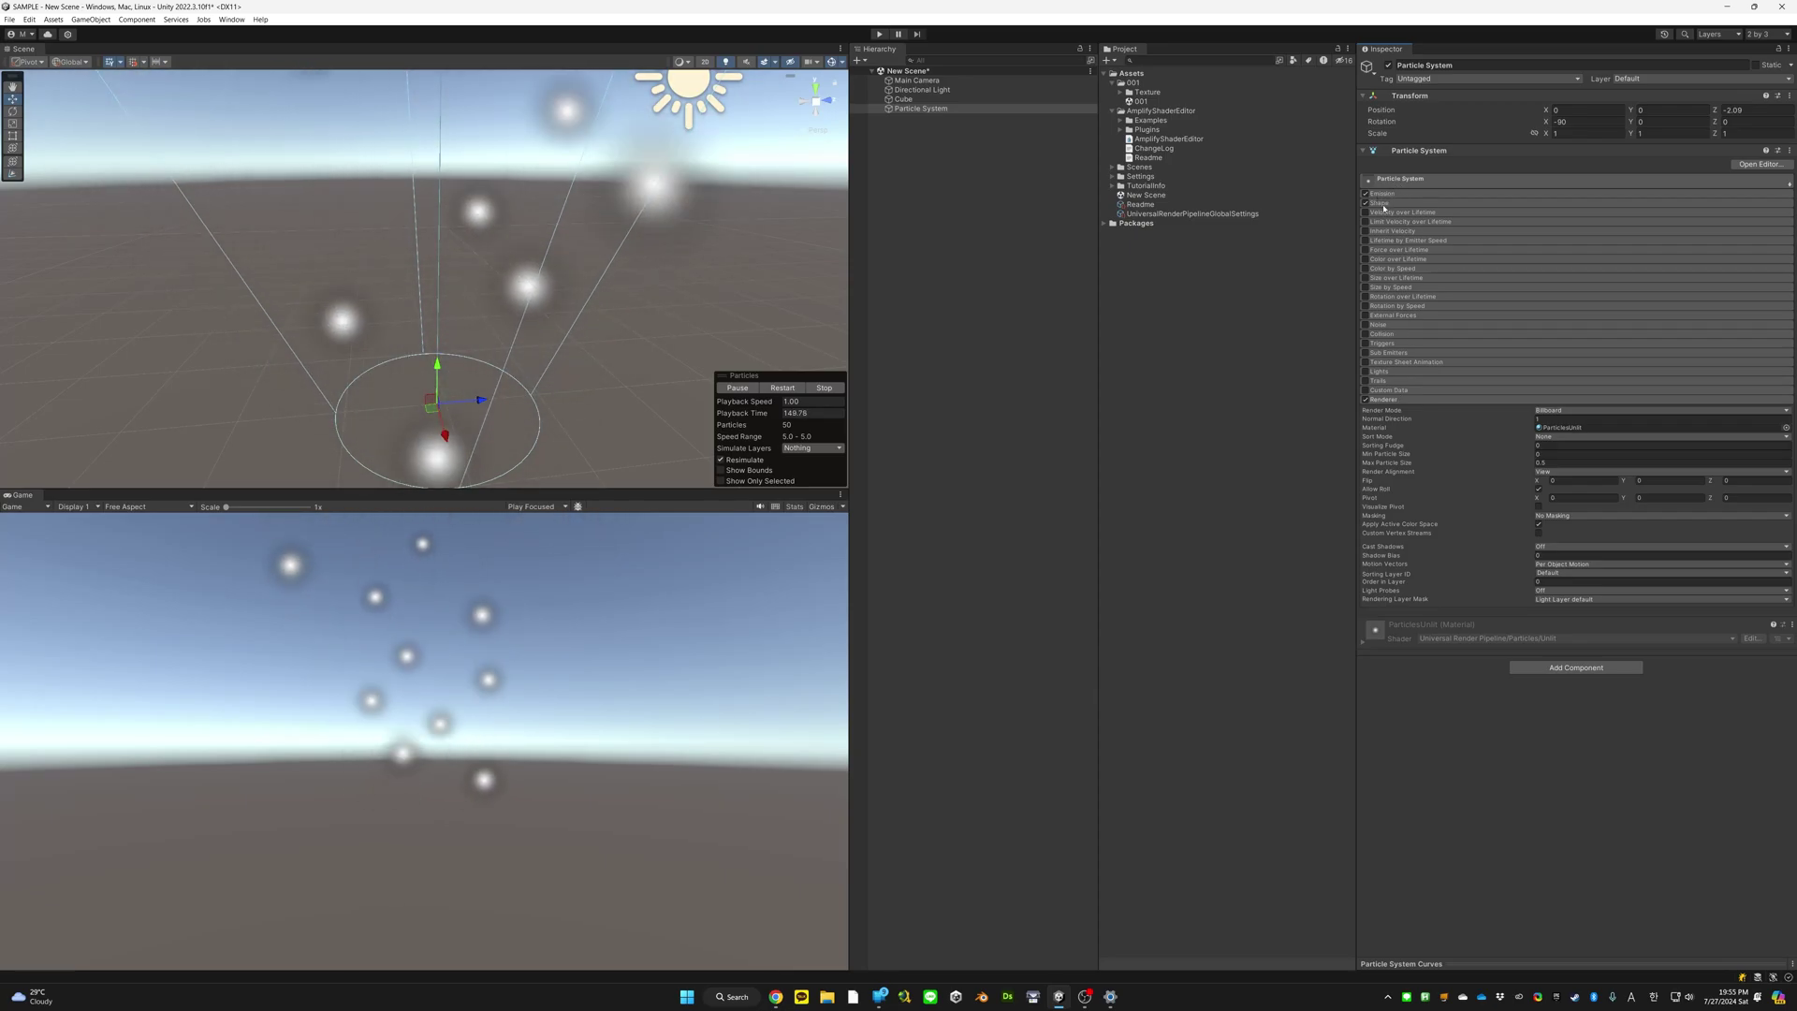
# Examine which emitter shapes the Shape module offers, leaving Cone selected
pyautogui.click(1382, 203)
pyautogui.click(1564, 213)
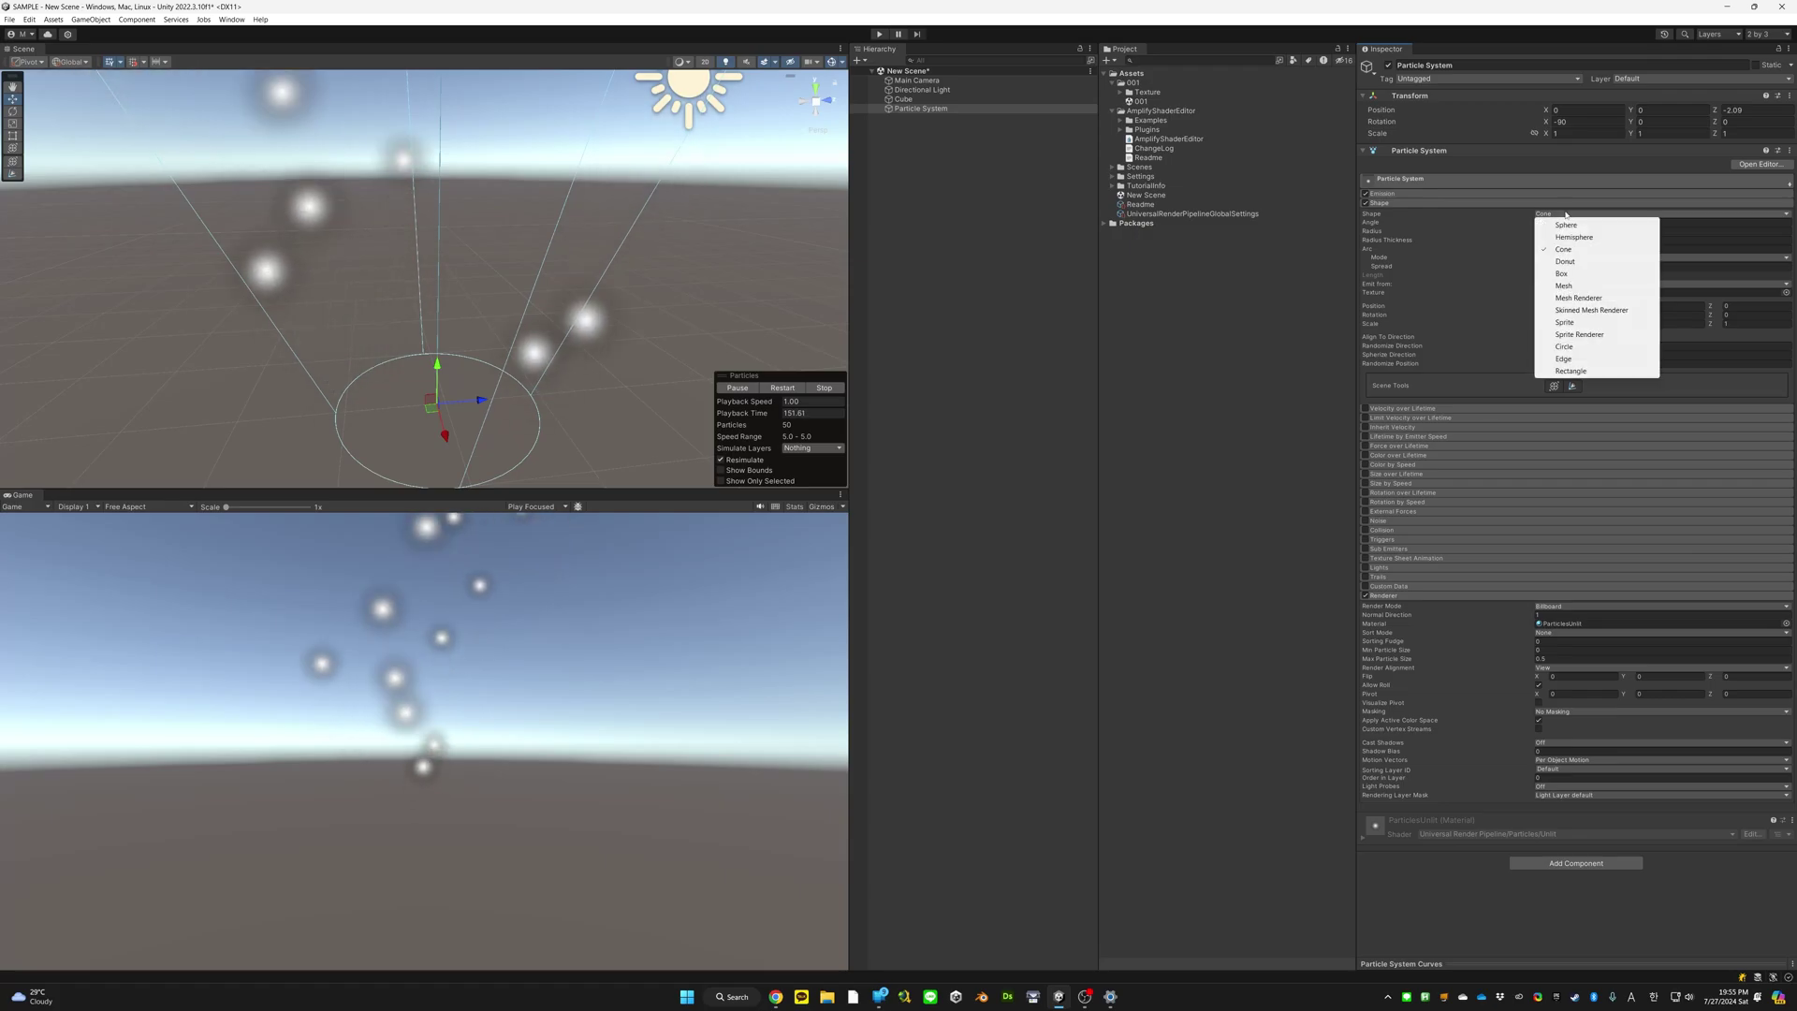
pyautogui.click(1399, 204)
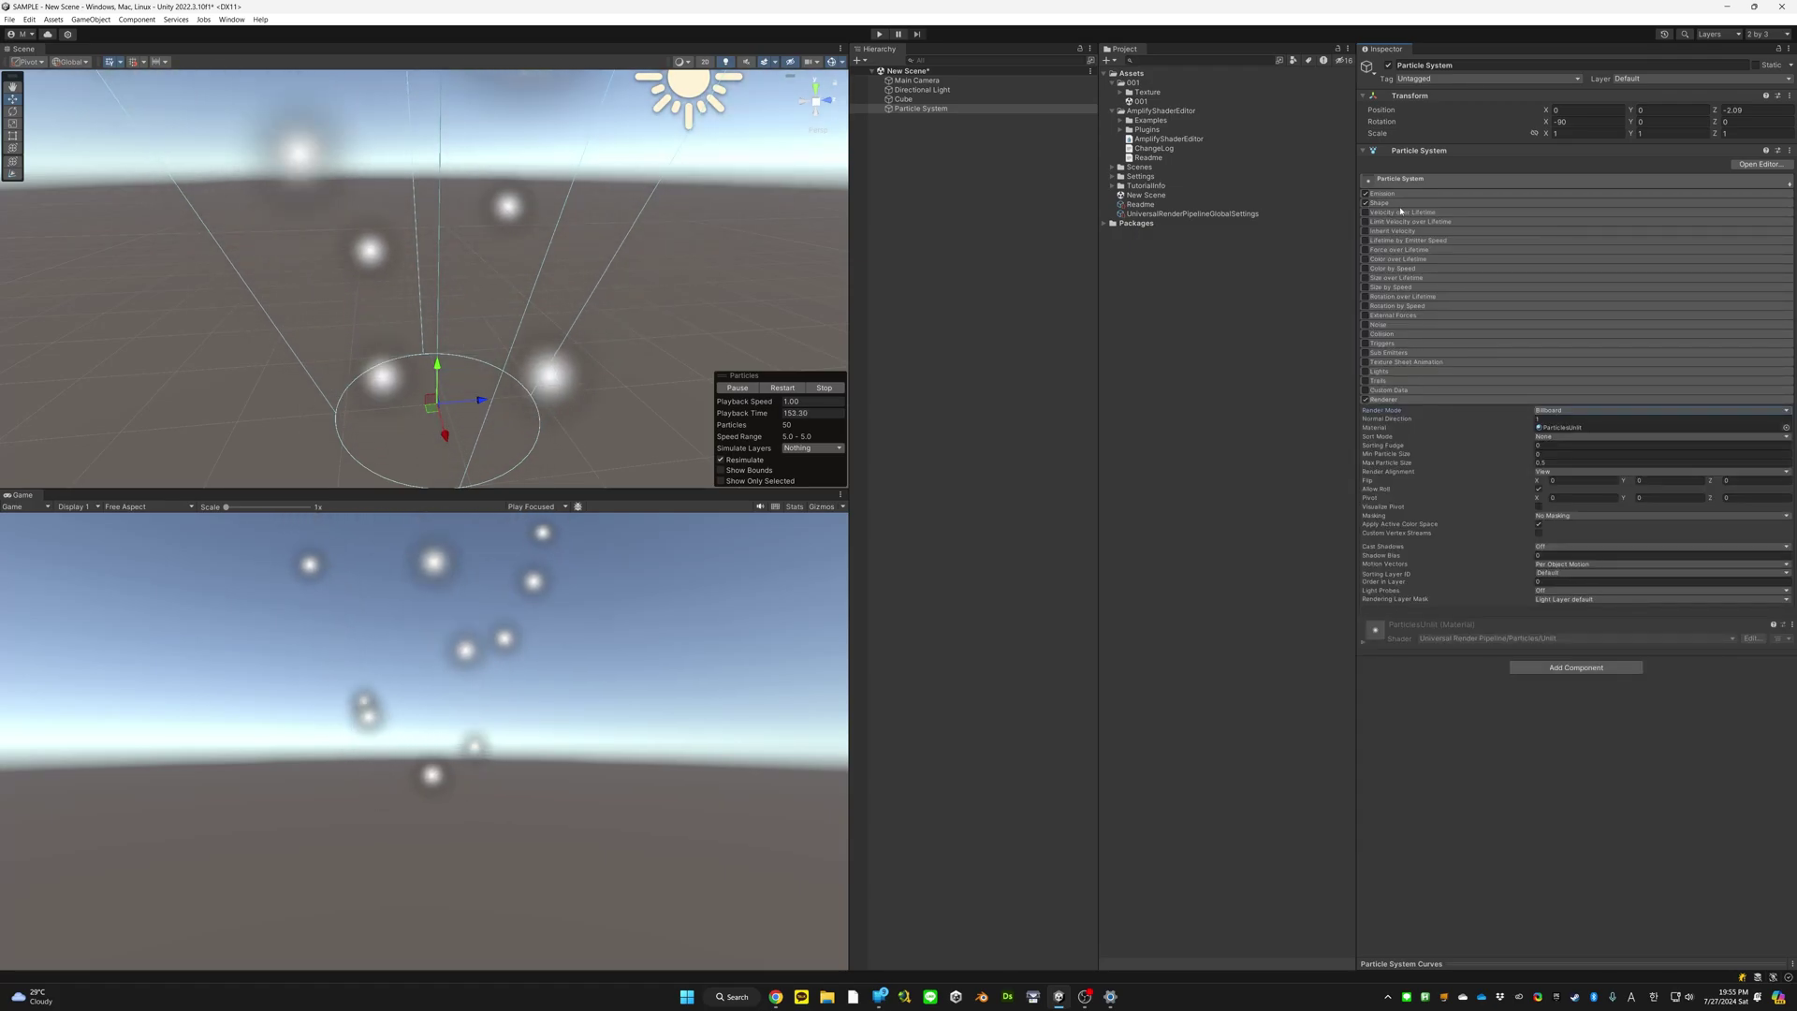
# Disable the Shape module, and expand the Emission and main modules for a look at the particle stream
pyautogui.click(1365, 202)
pyautogui.click(1387, 205)
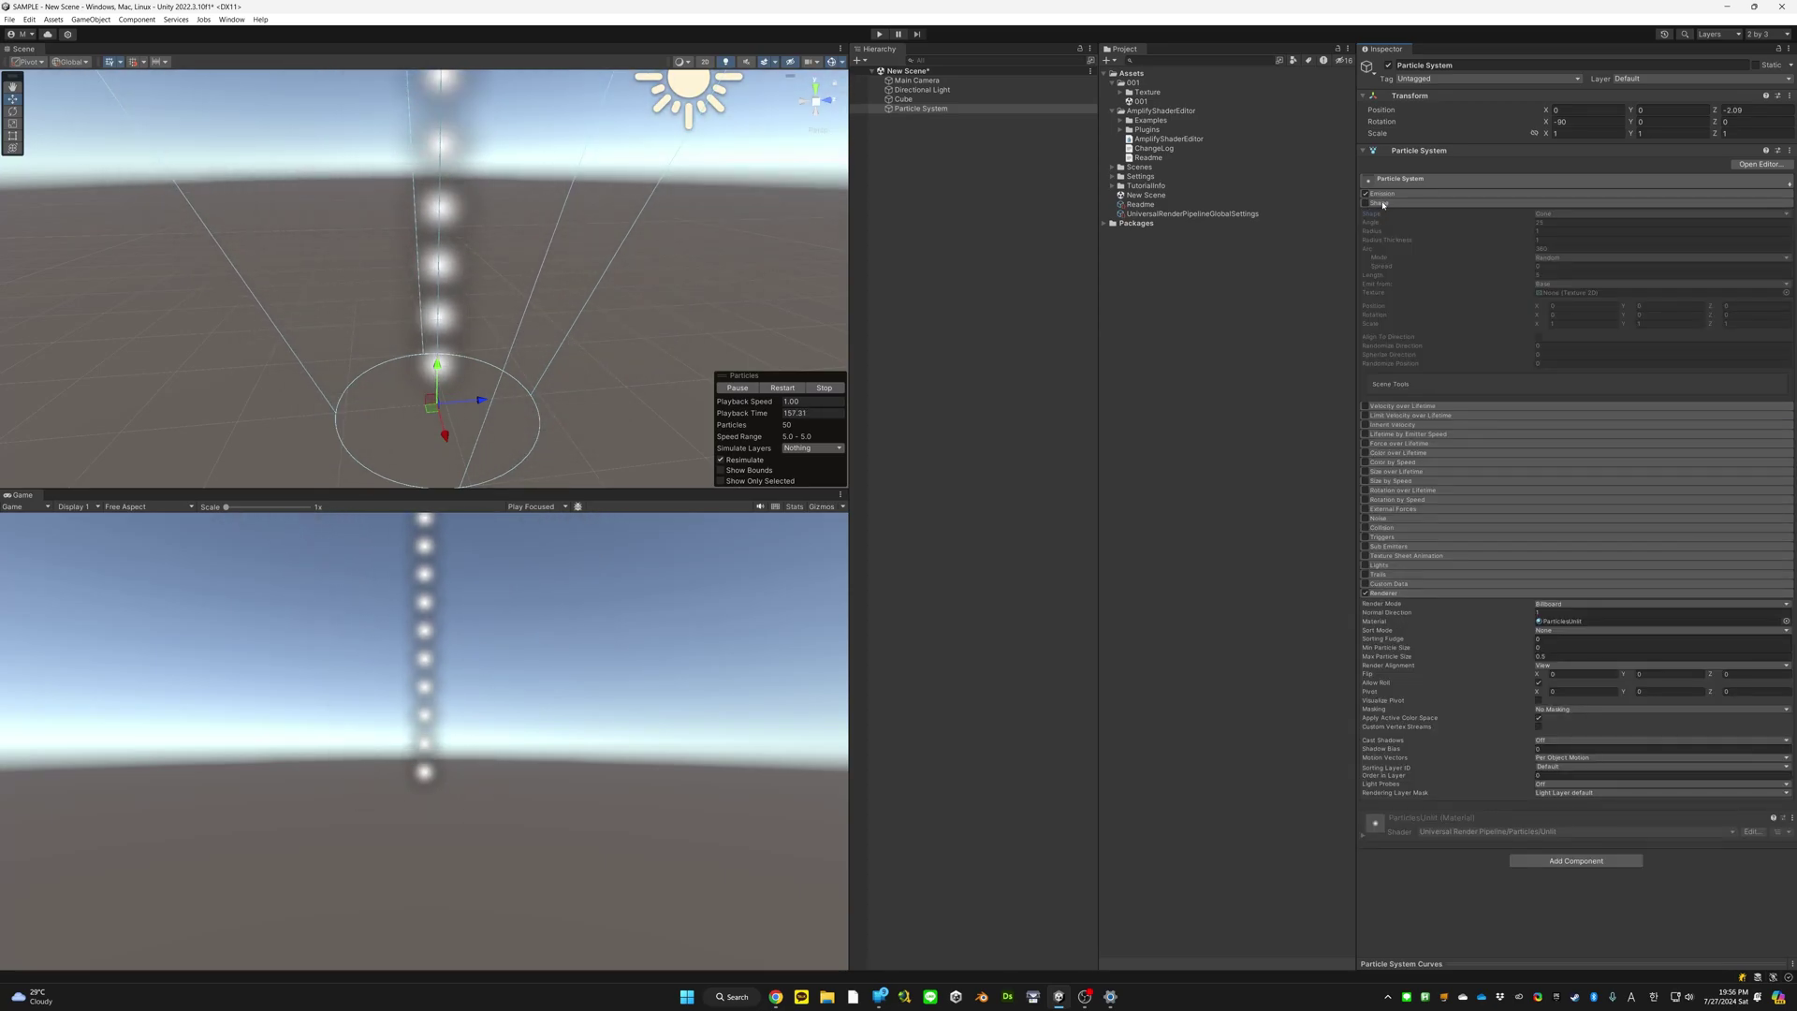
pyautogui.click(1390, 193)
pyautogui.click(1398, 179)
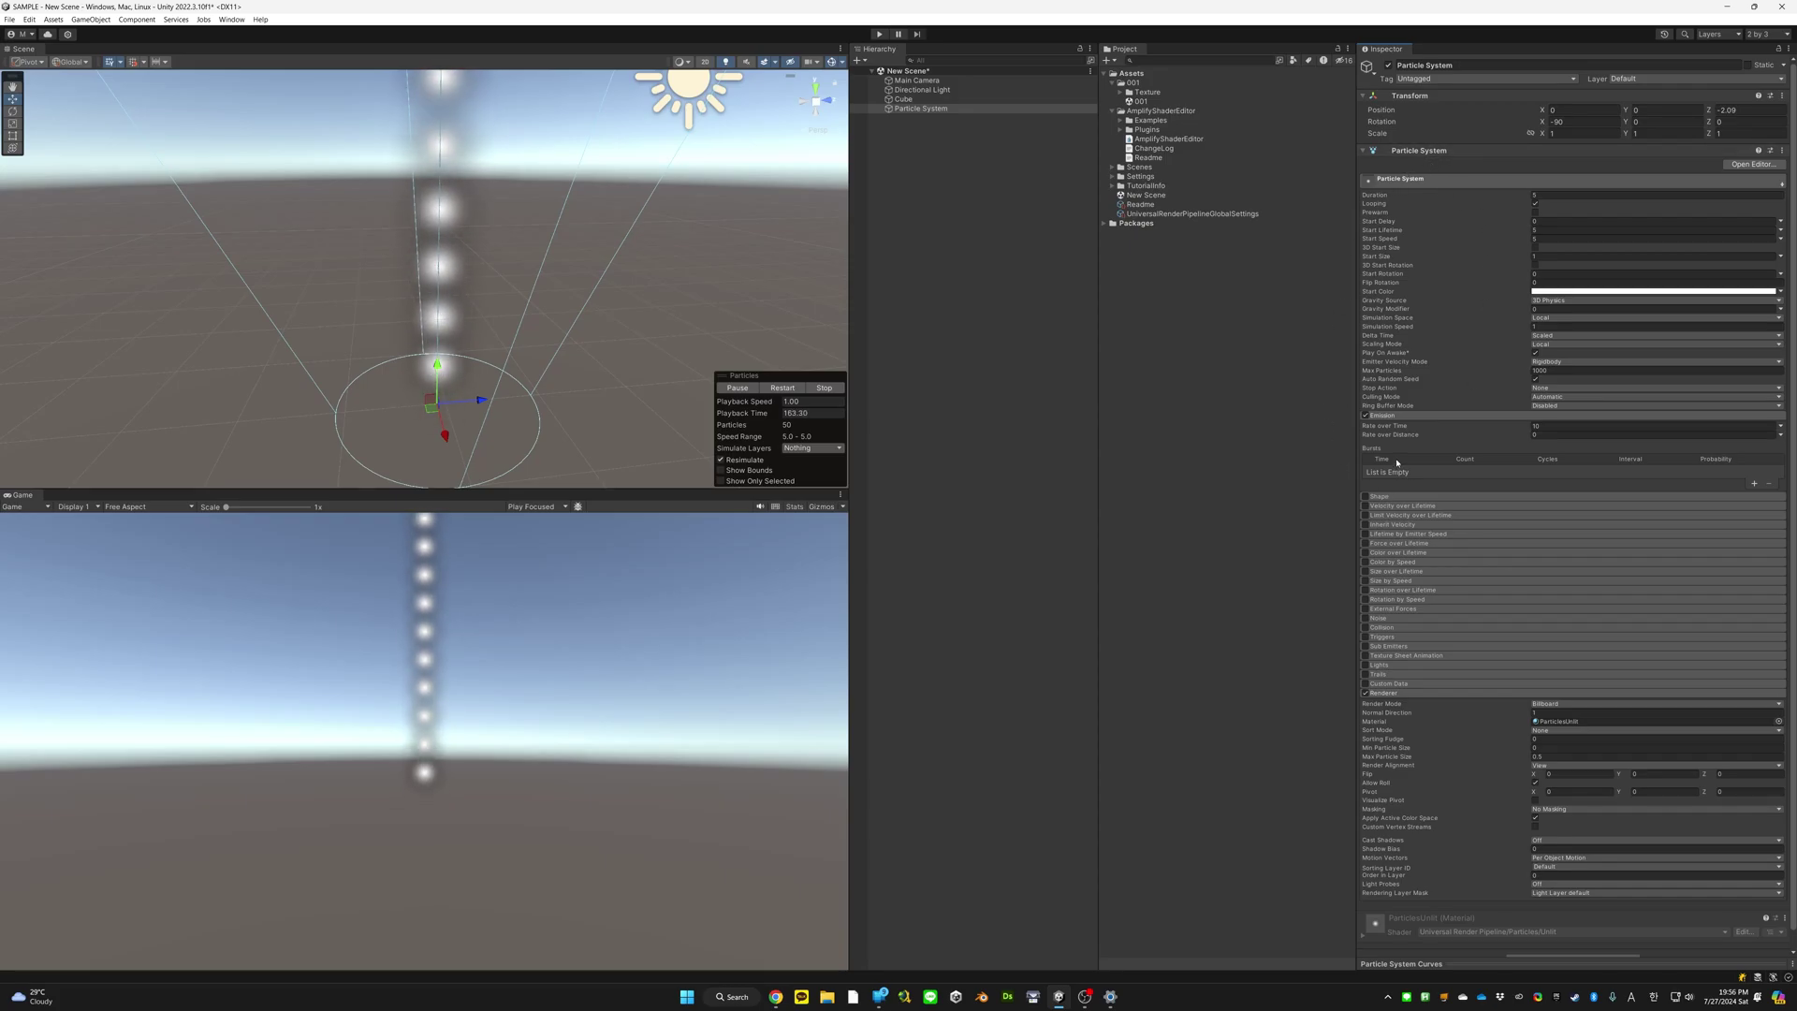
pyautogui.moveTo(603, 302); pyautogui.dragTo(530, 283, button='right')
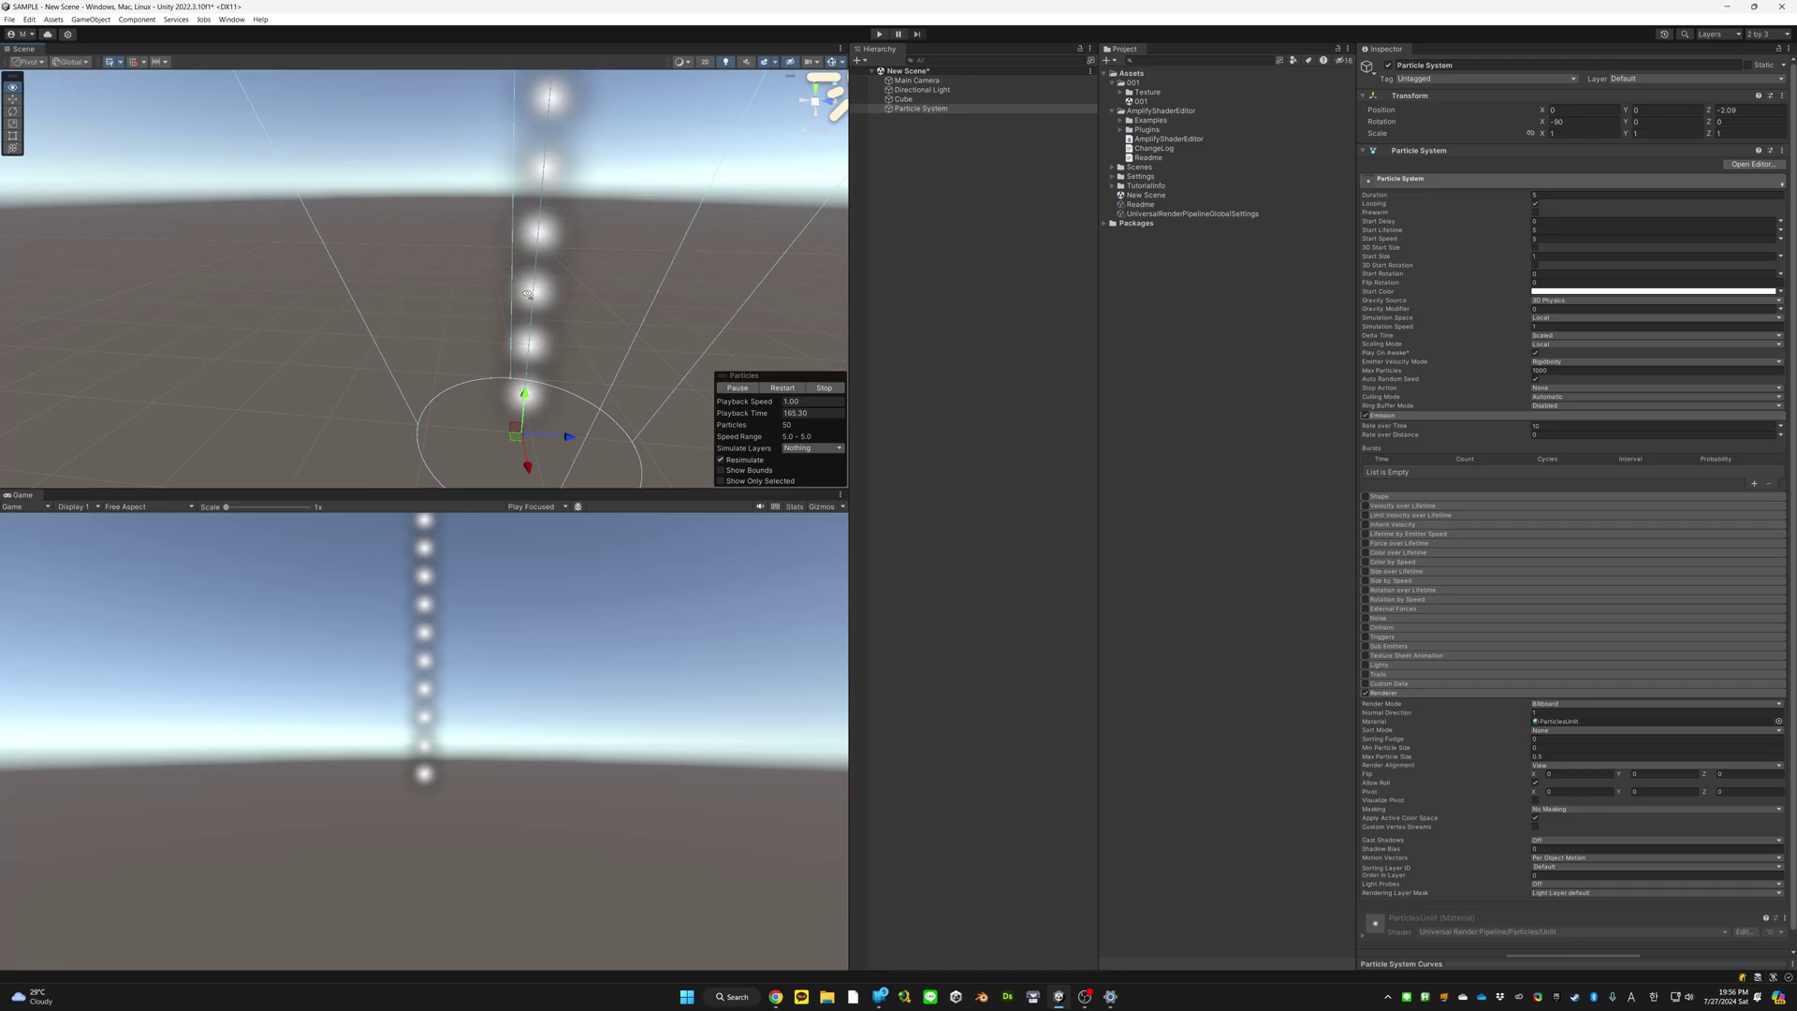
pyautogui.scroll(-3, 538, 284)
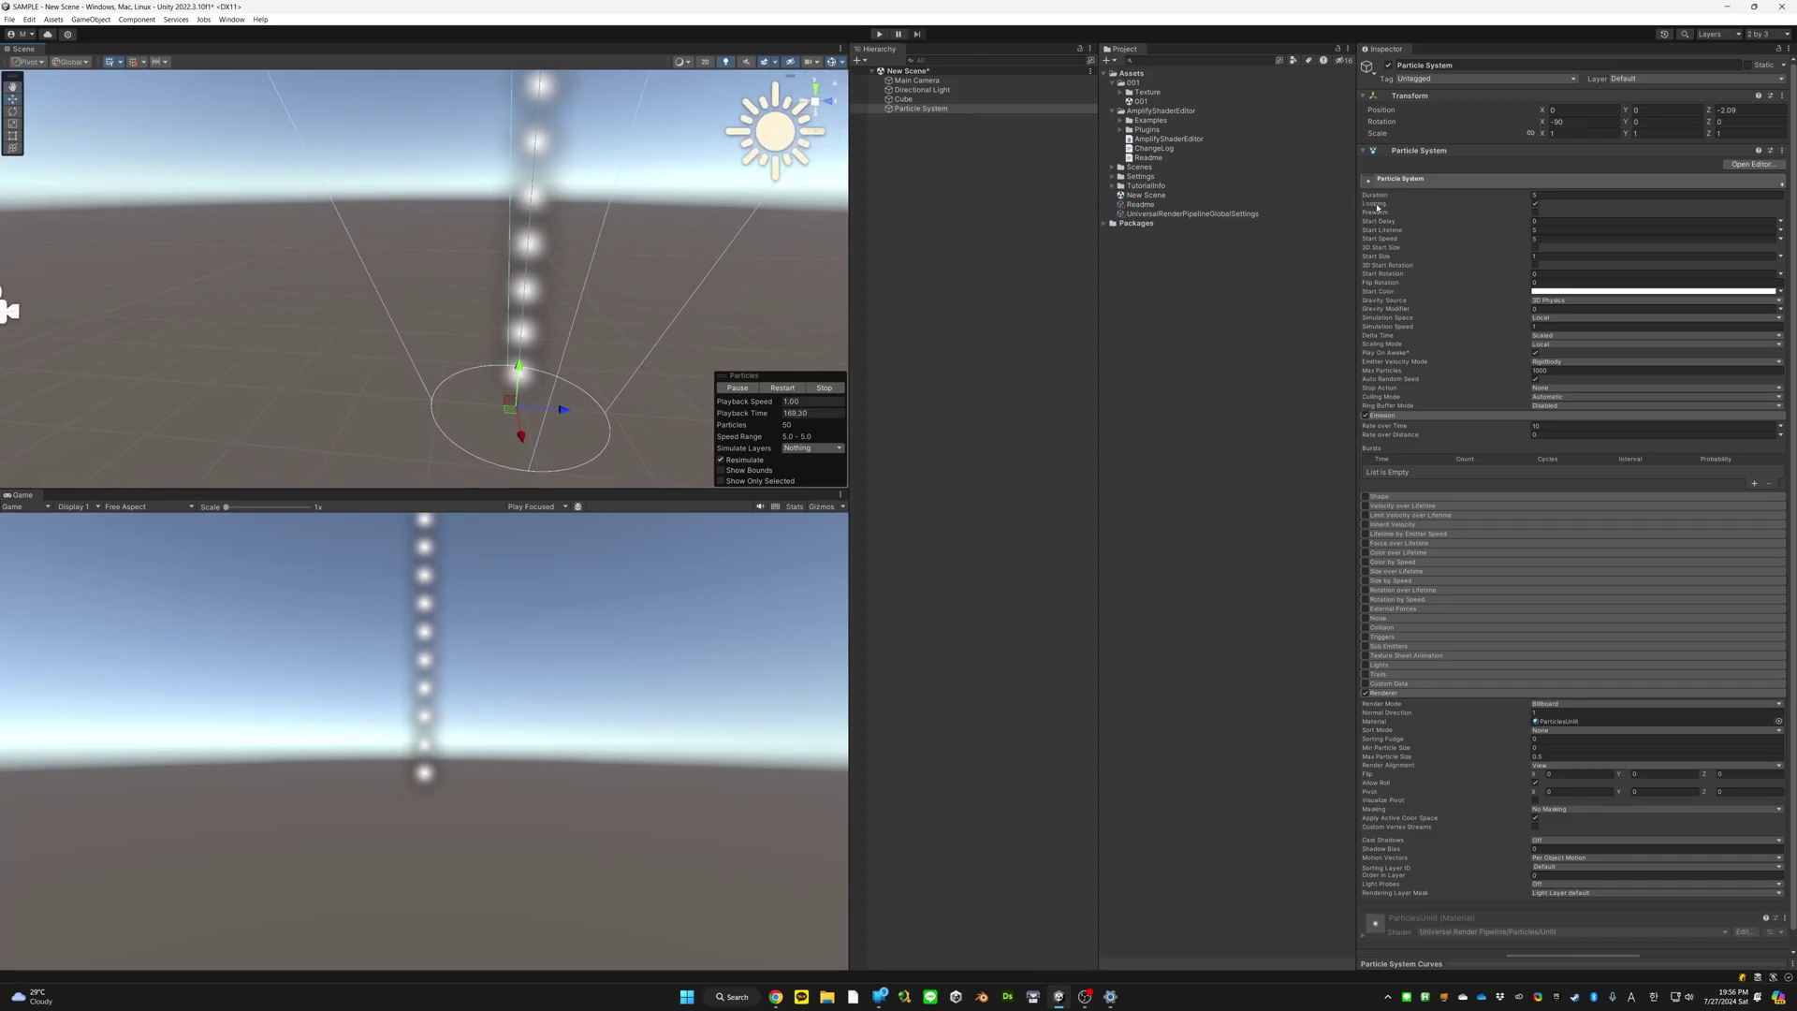
# Disable Looping on the Particle System and play, pause and stop its preview to view a single emission cycle
pyautogui.click(1535, 204)
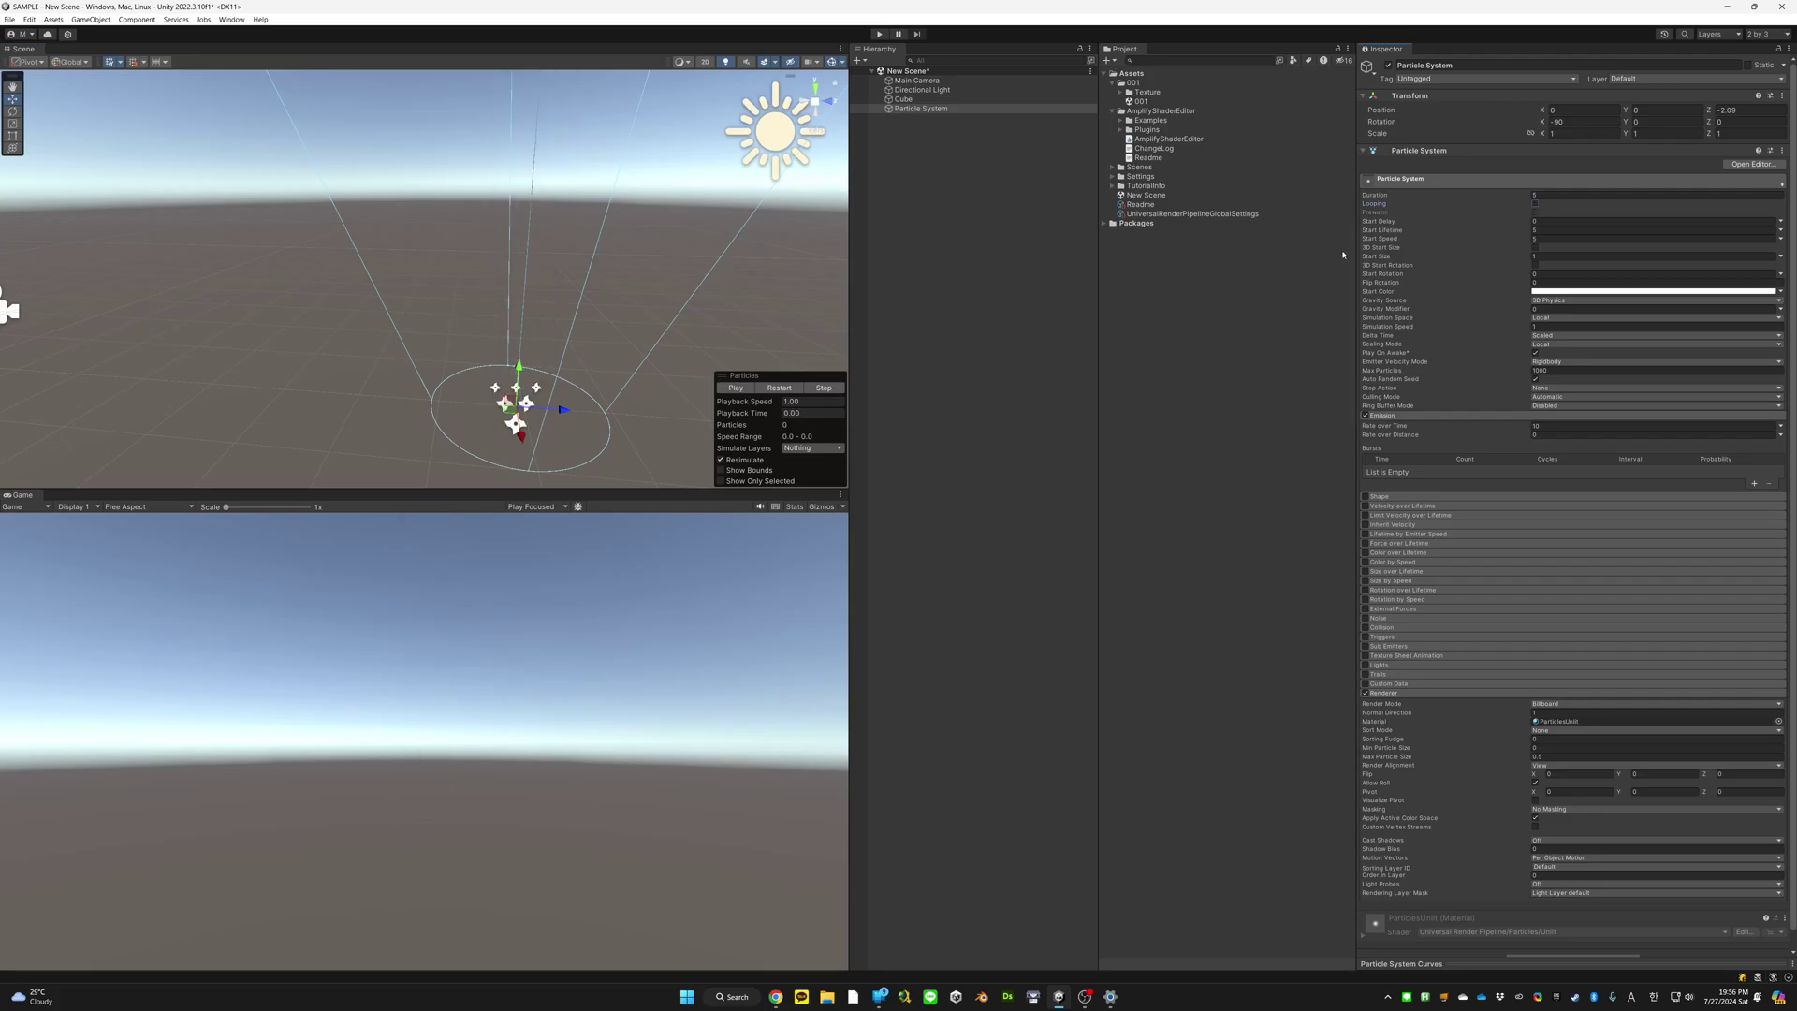
pyautogui.click(926, 109)
pyautogui.moveTo(737, 369); pyautogui.dragTo(750, 380)
pyautogui.click(822, 388)
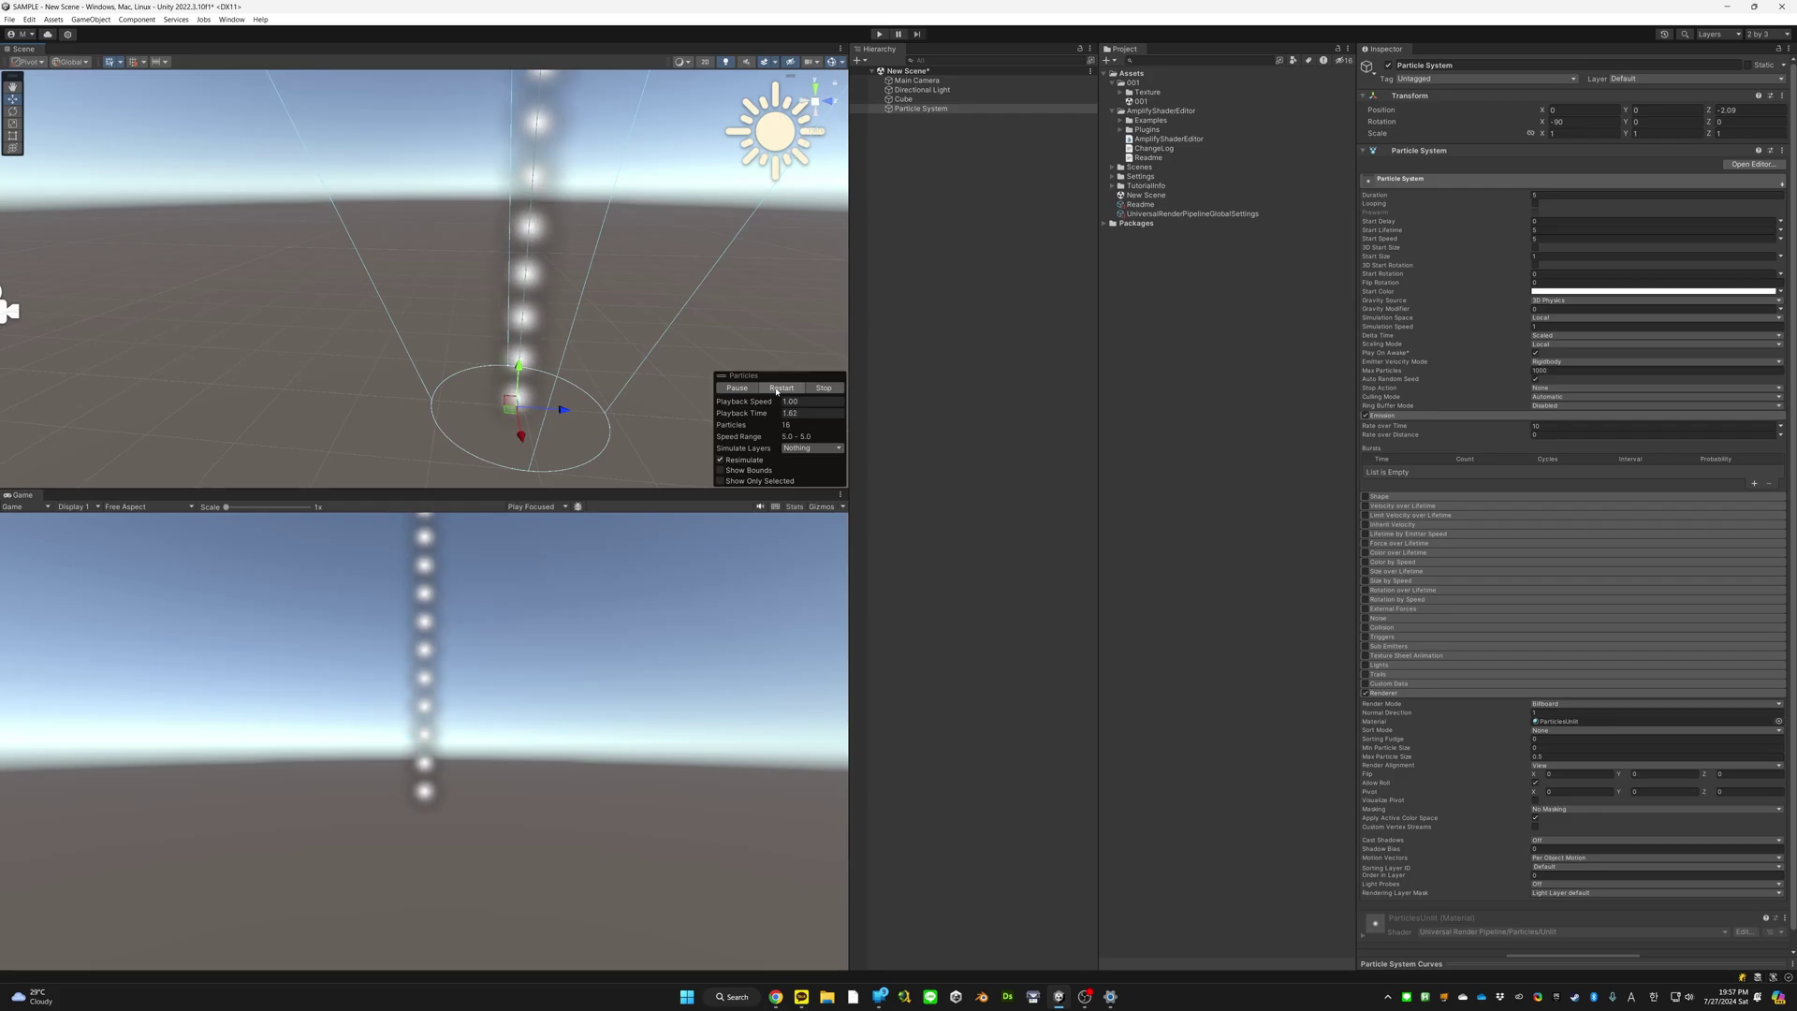
pyautogui.click(737, 388)
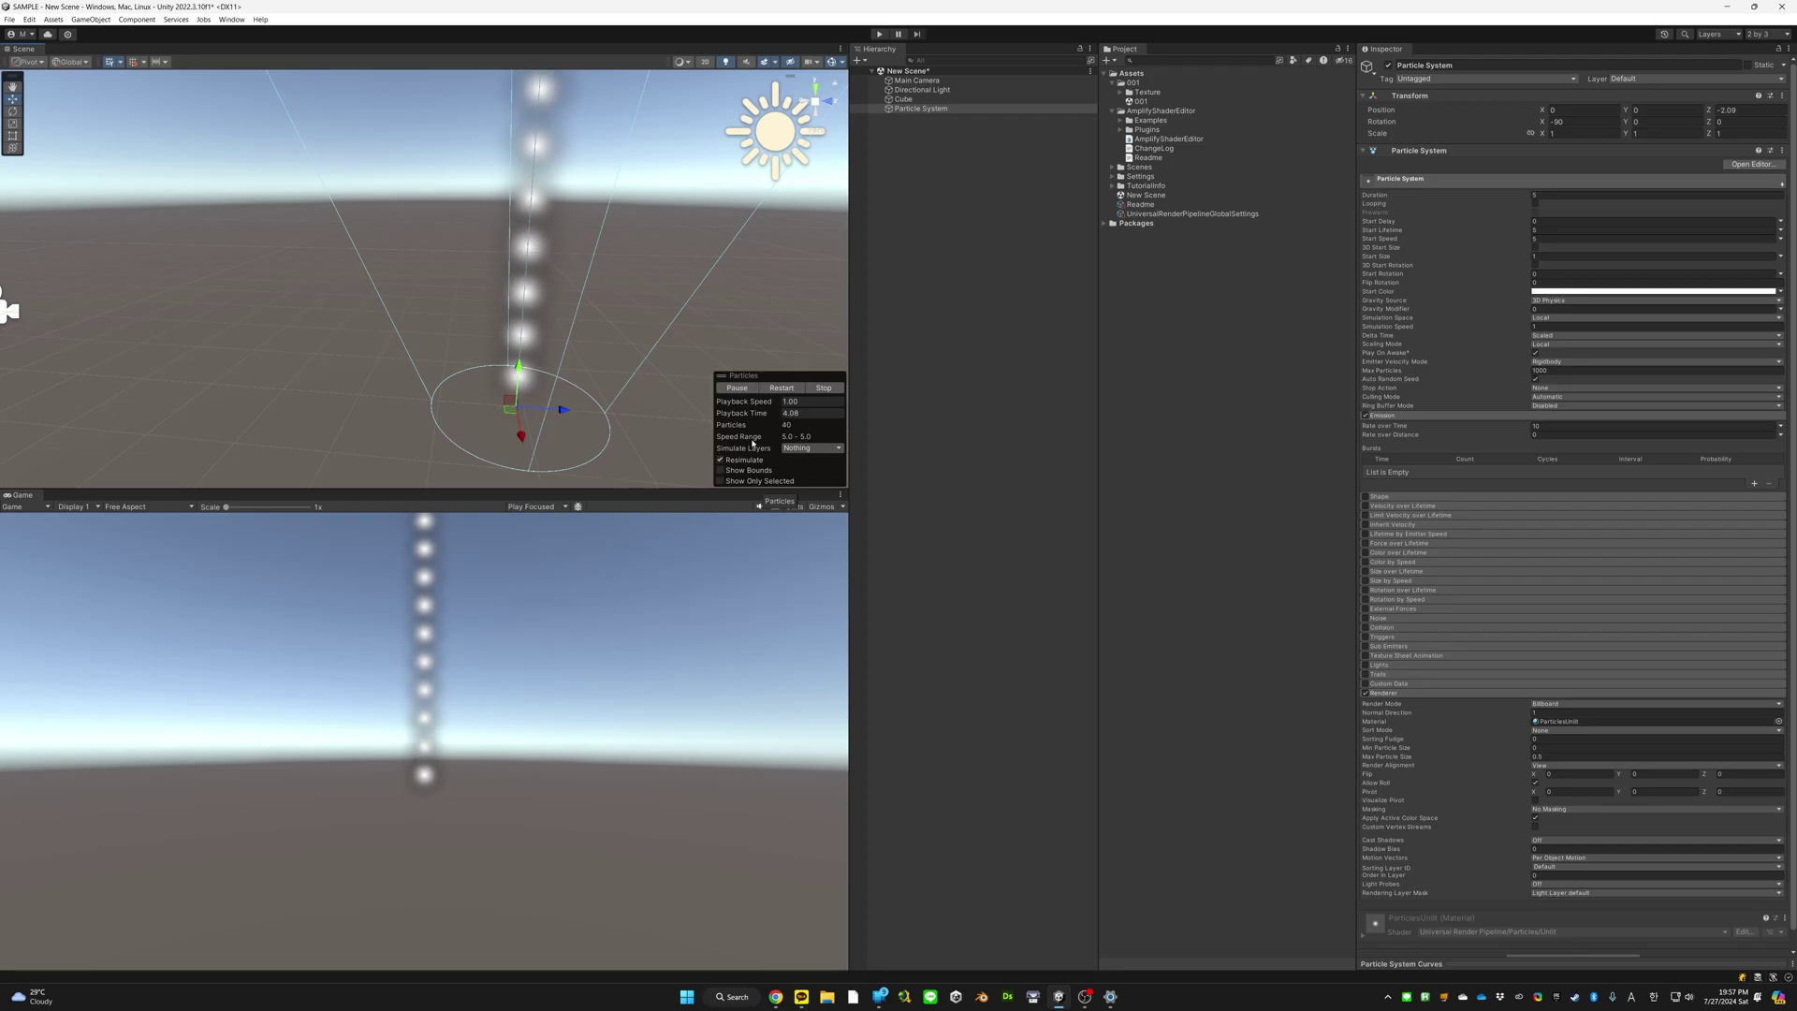
pyautogui.click(736, 388)
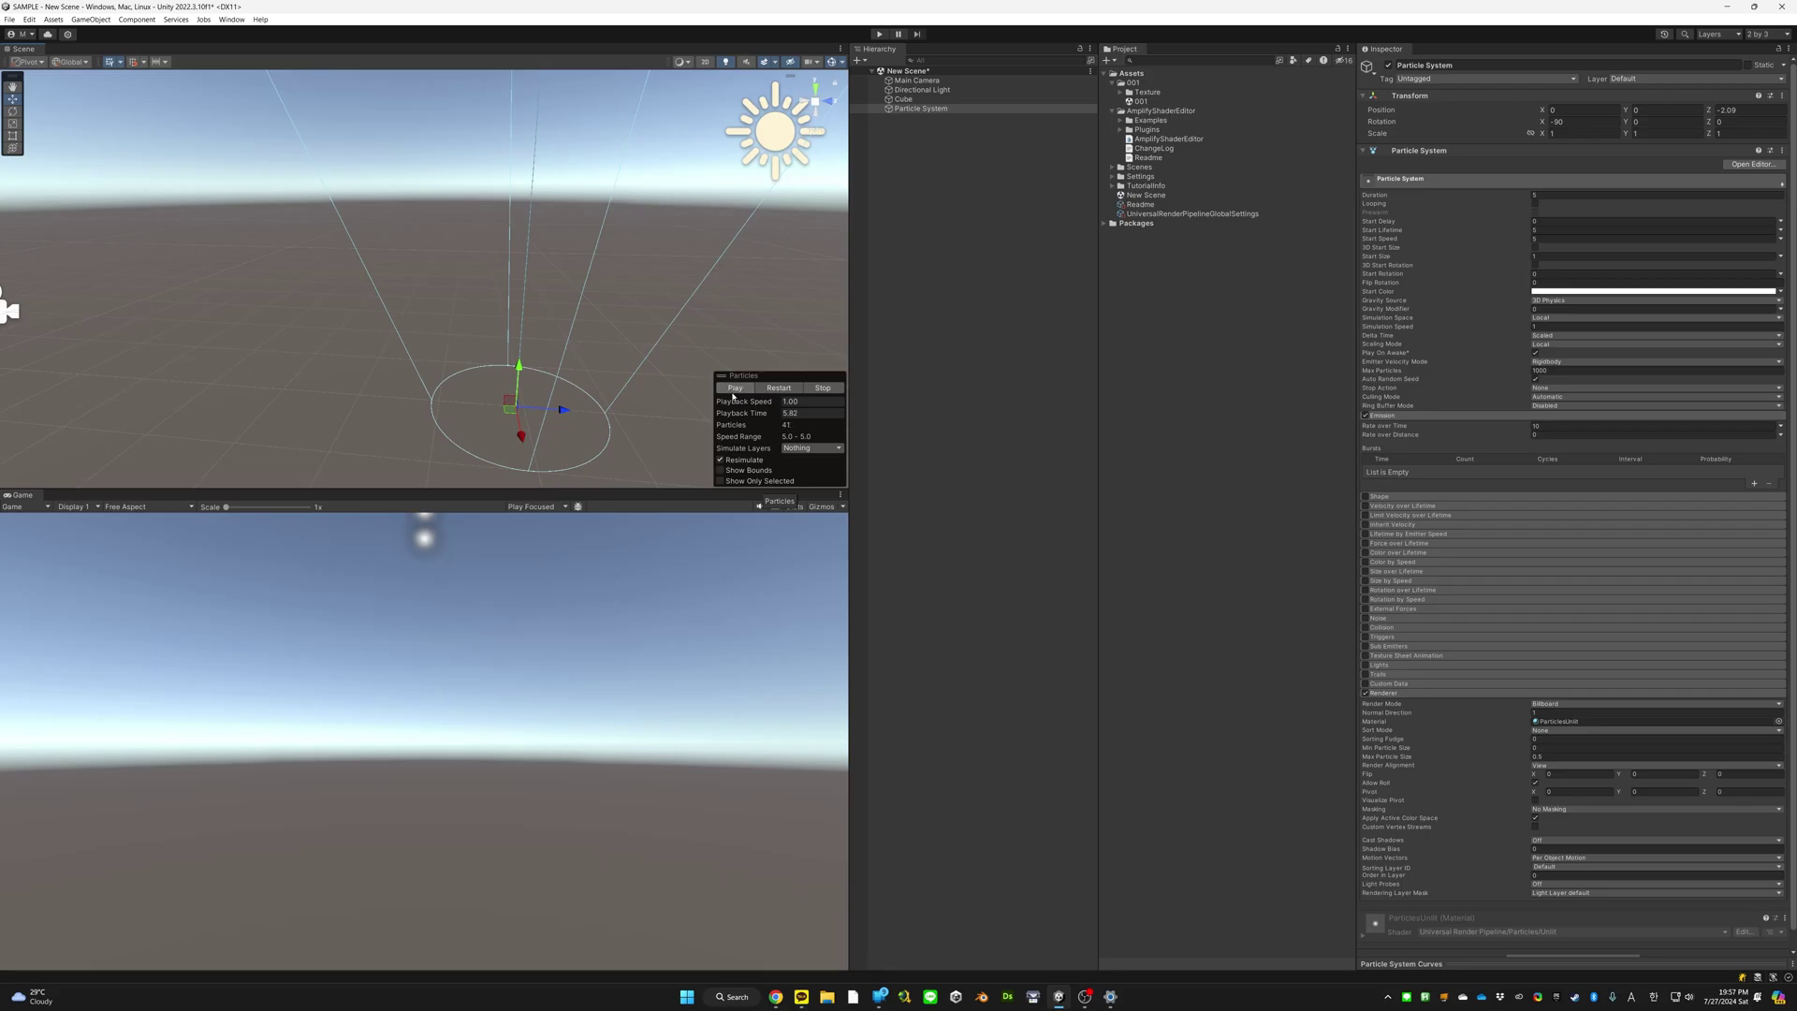
pyautogui.click(826, 389)
pyautogui.click(738, 387)
pyautogui.press('.')
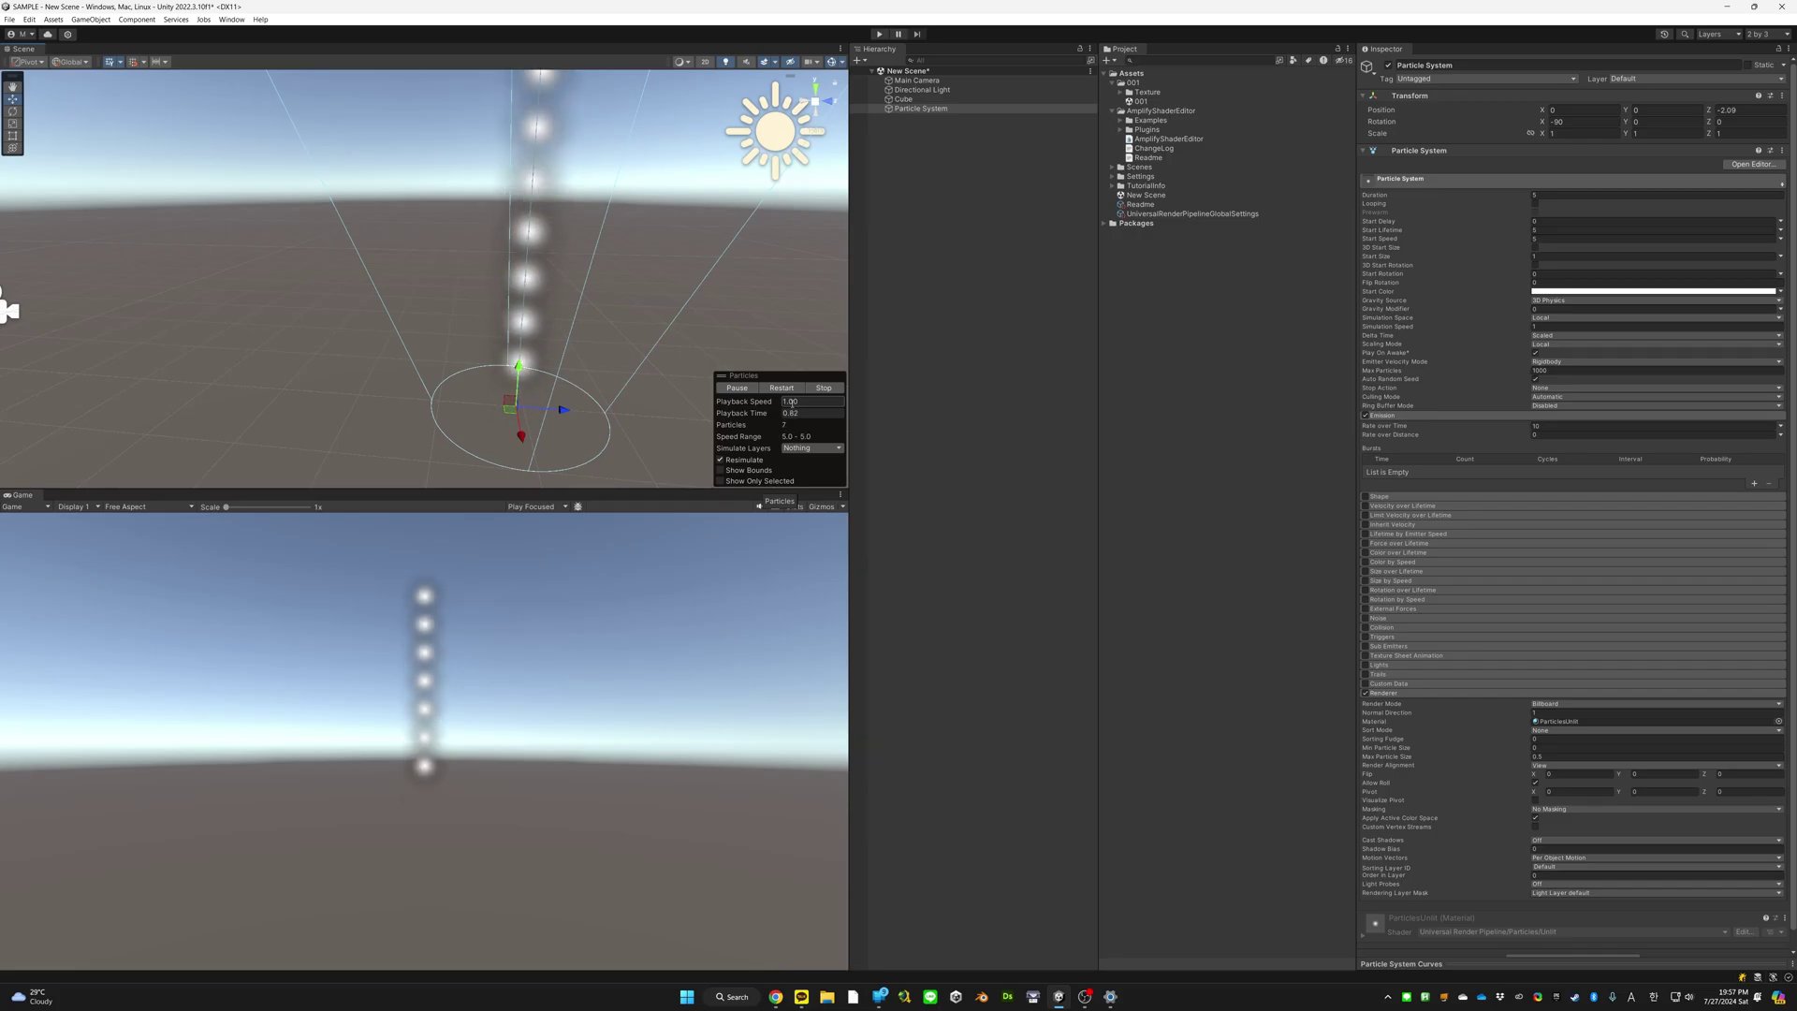
# Restart the particle preview repeatedly to examine how the emission begins without prewarming
pyautogui.click(779, 386)
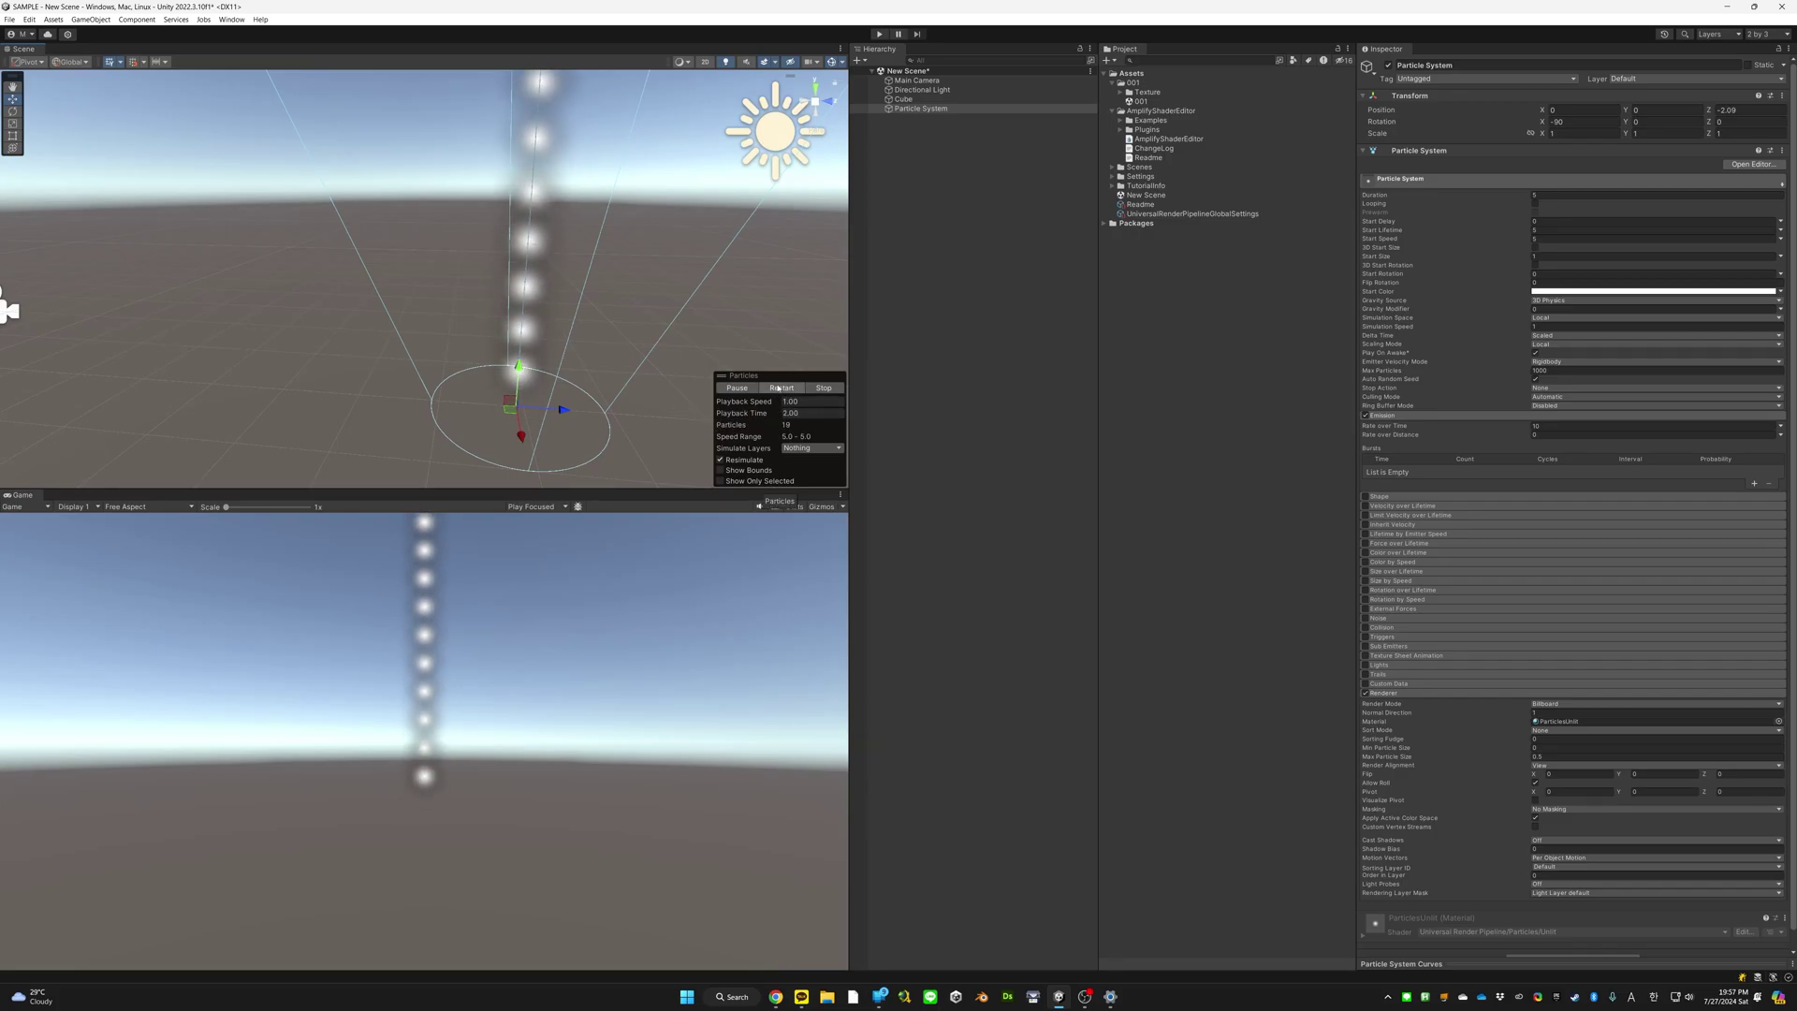
pyautogui.click(778, 387)
pyautogui.click(780, 391)
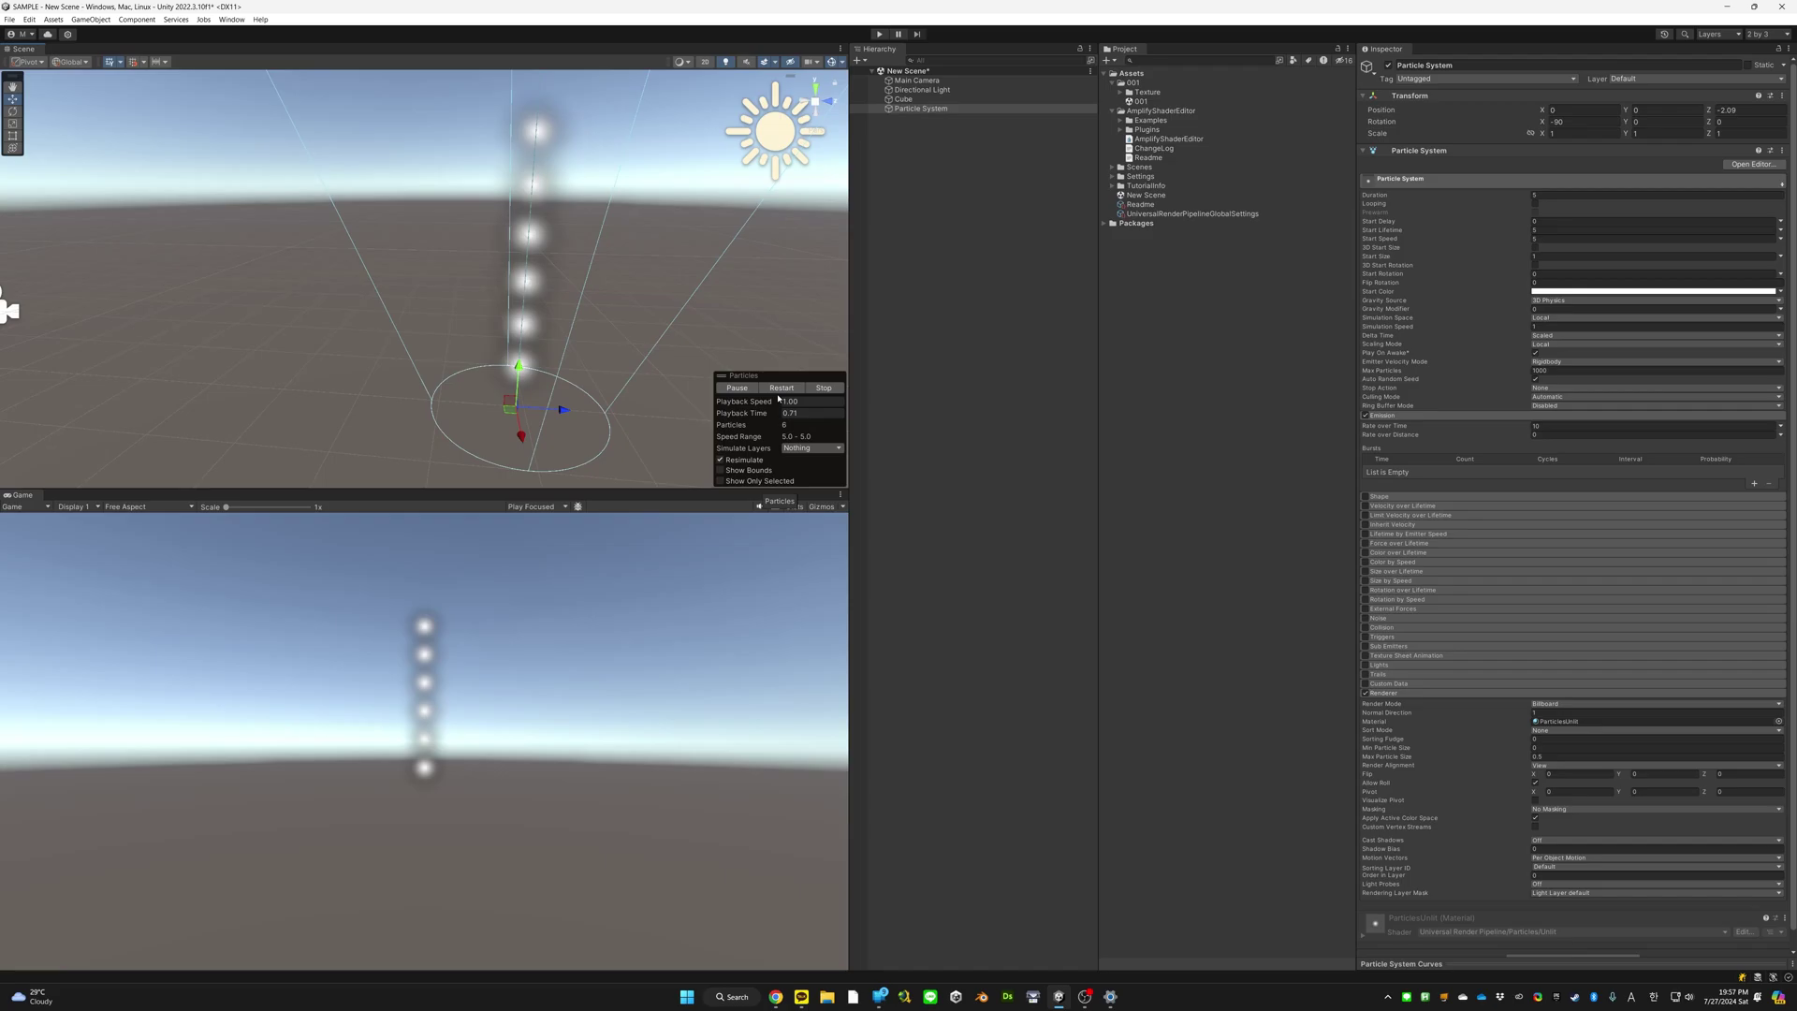
pyautogui.click(778, 390)
pyautogui.click(778, 391)
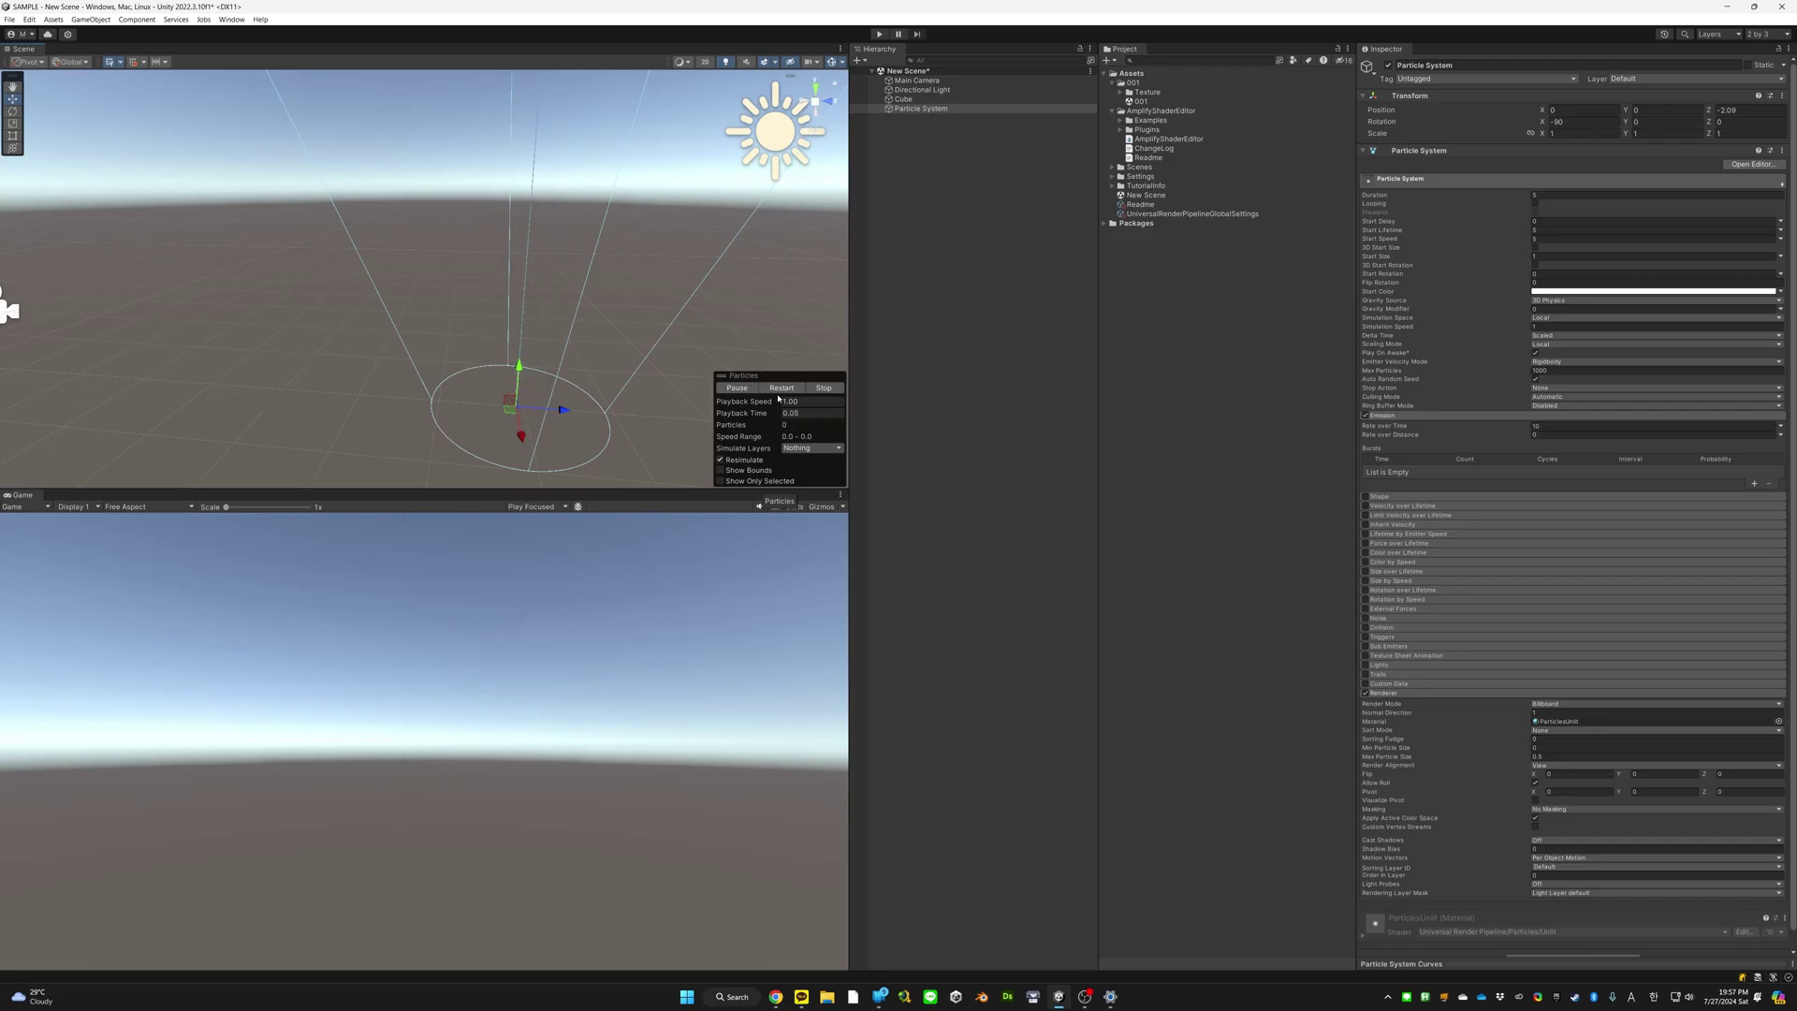
pyautogui.click(777, 392)
pyautogui.click(777, 392)
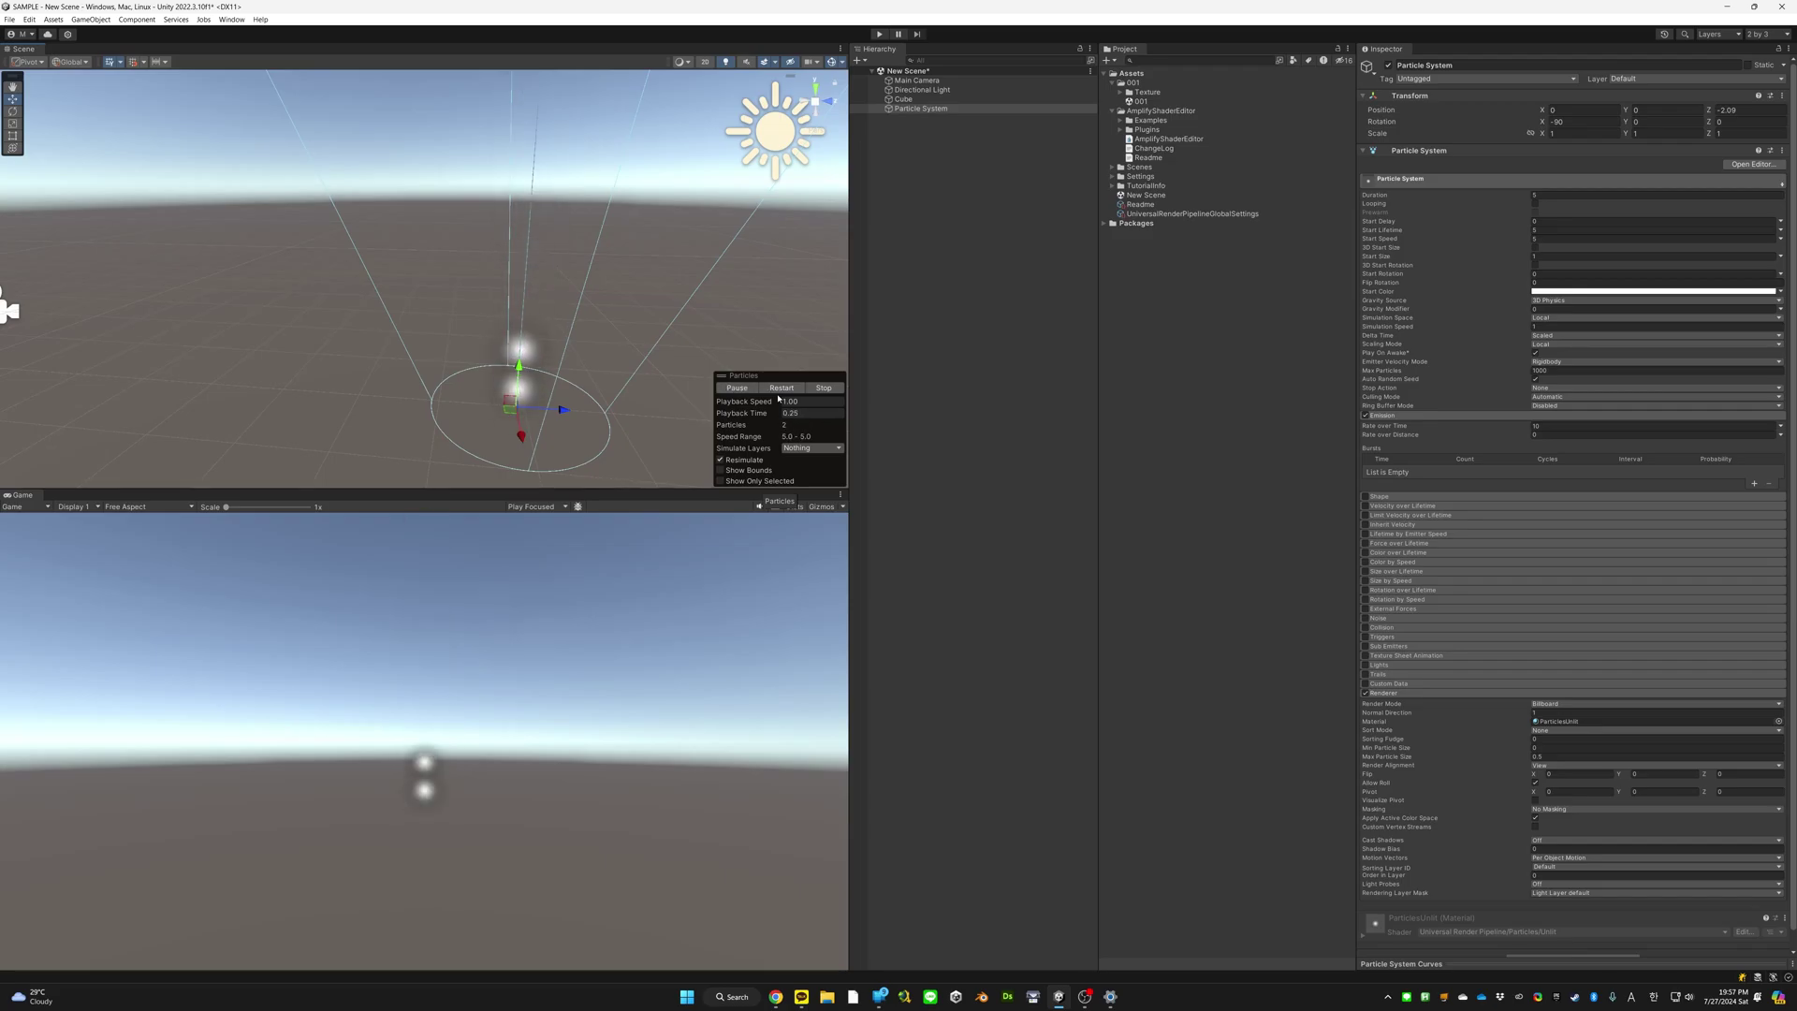
pyautogui.click(777, 392)
pyautogui.click(781, 390)
pyautogui.click(786, 391)
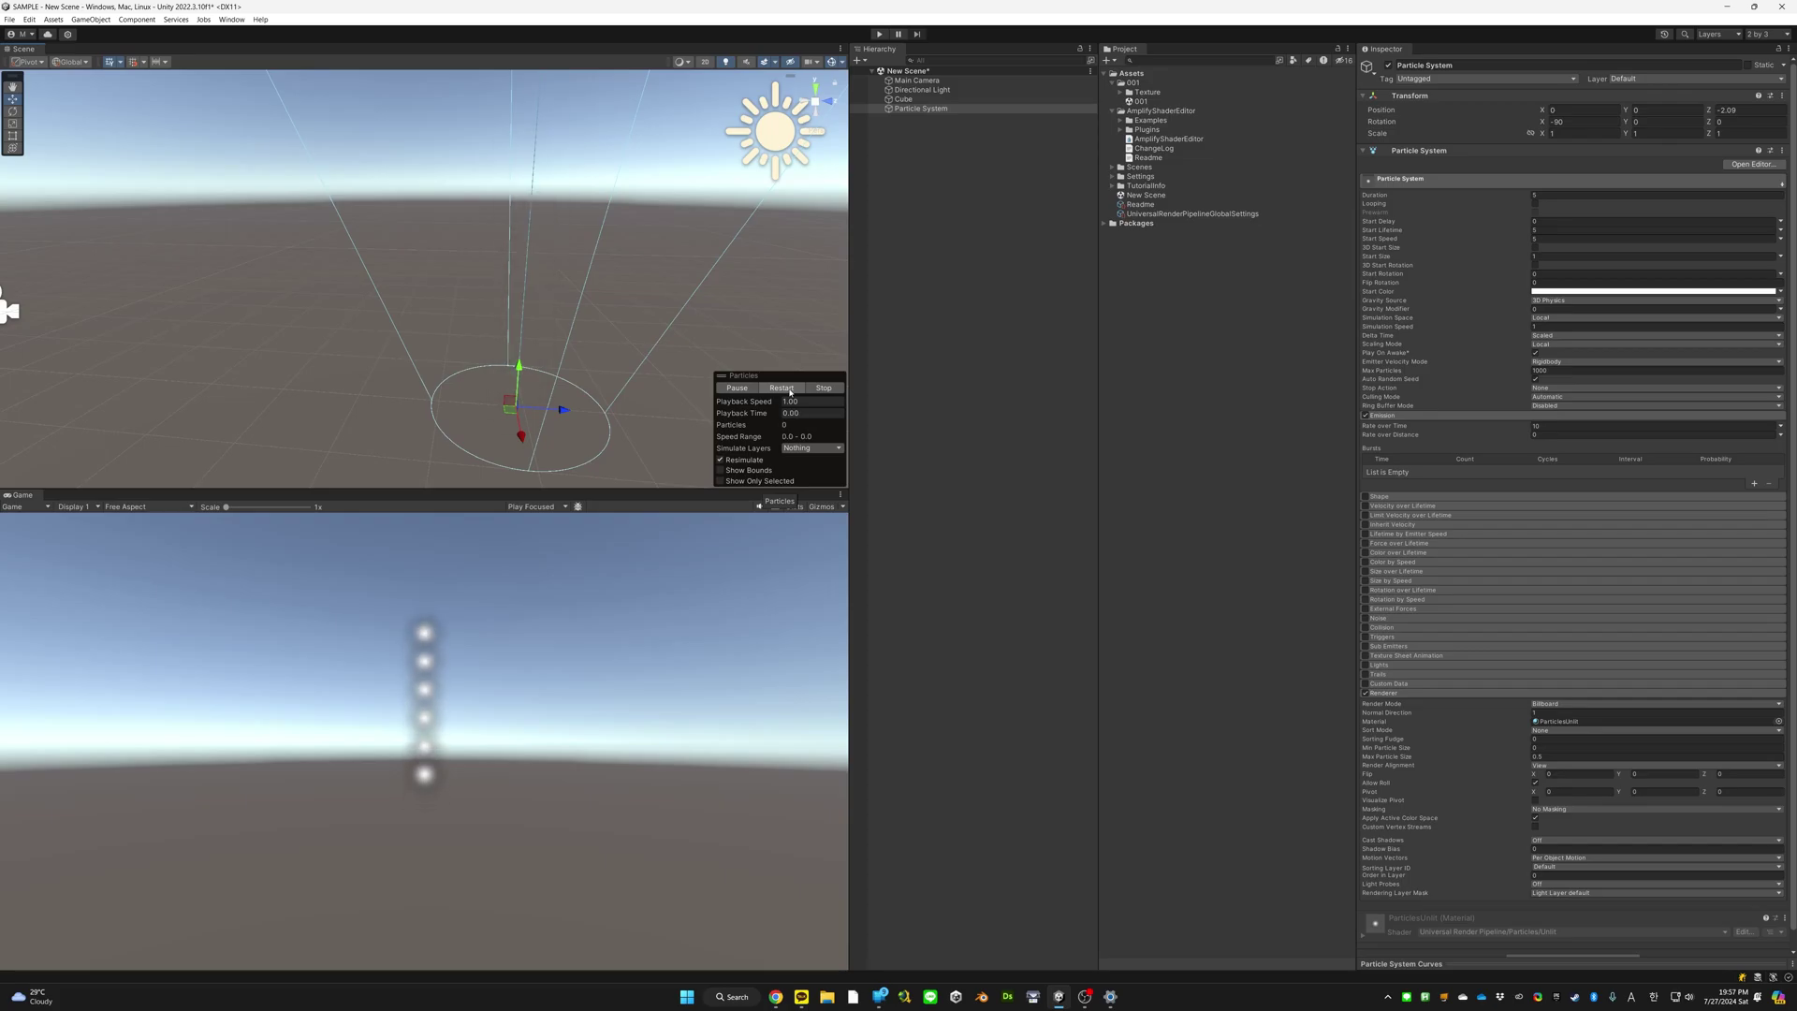
pyautogui.click(782, 388)
pyautogui.click(782, 388)
pyautogui.click(782, 388)
pyautogui.click(784, 389)
pyautogui.click(785, 390)
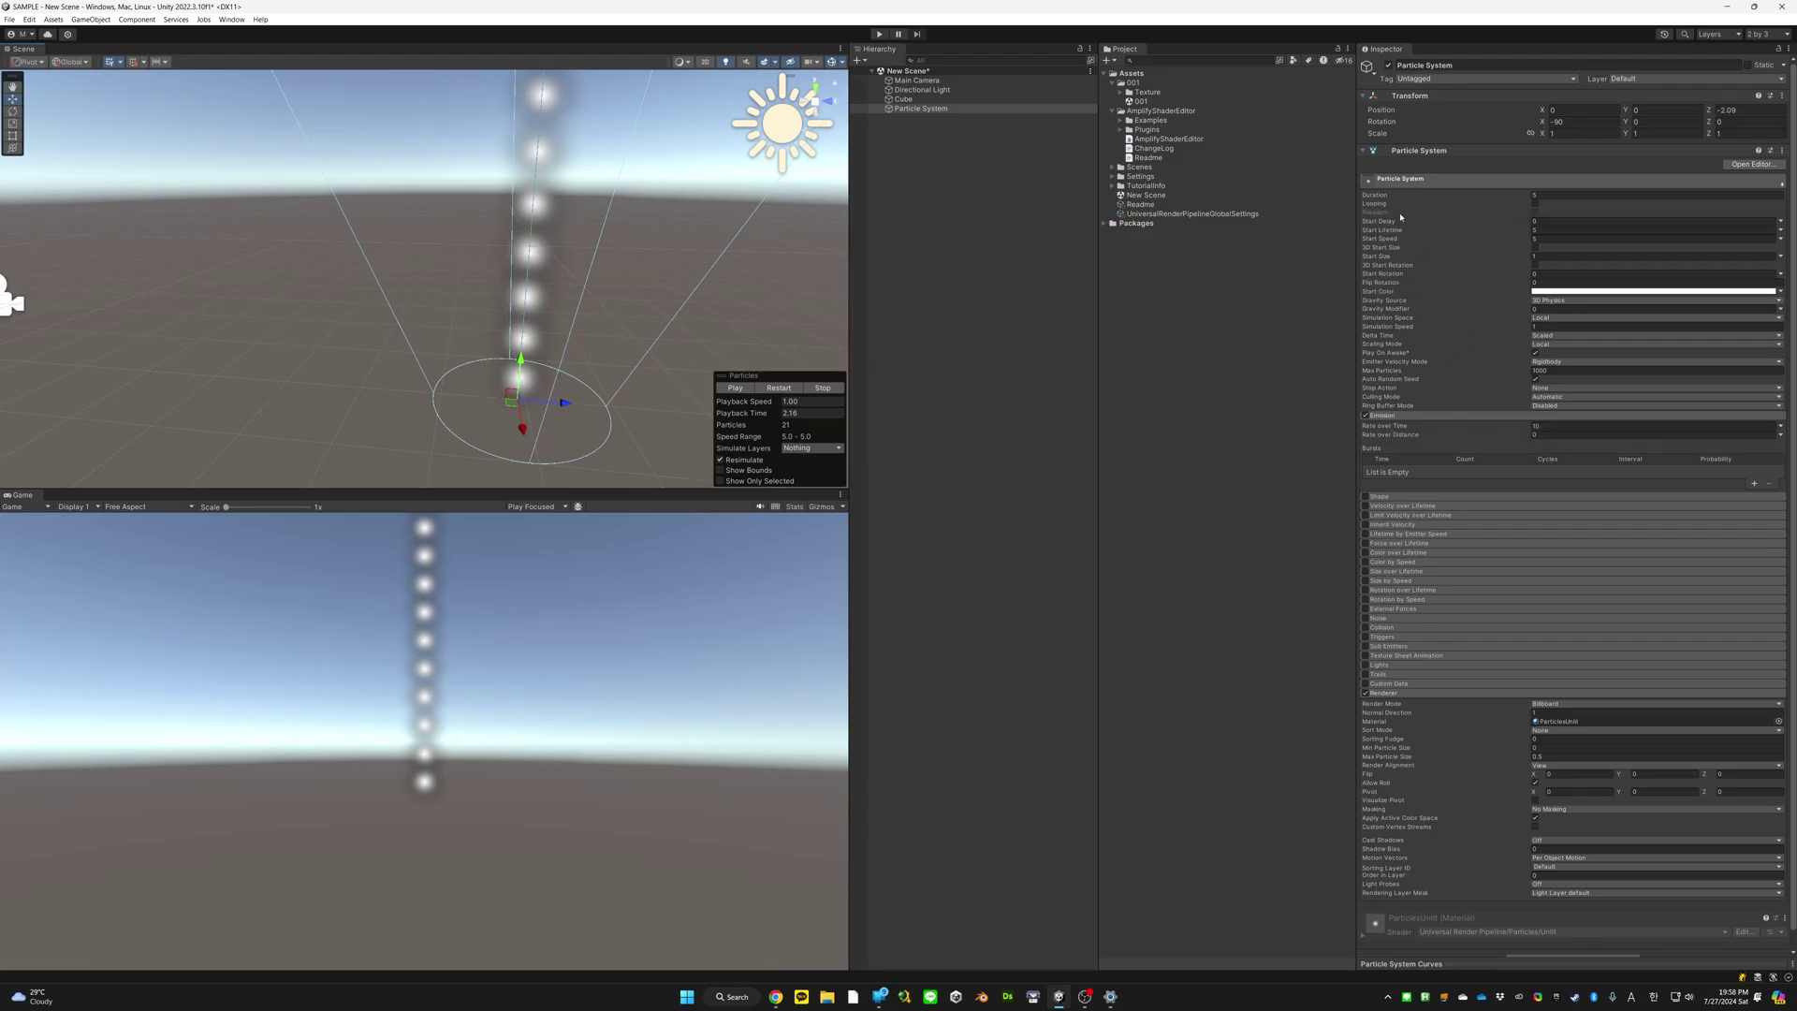
# Stop the preview and play one full non-looping cycle against the Duration setting
pyautogui.moveTo(1401, 196)
pyautogui.click(823, 388)
pyautogui.click(735, 389)
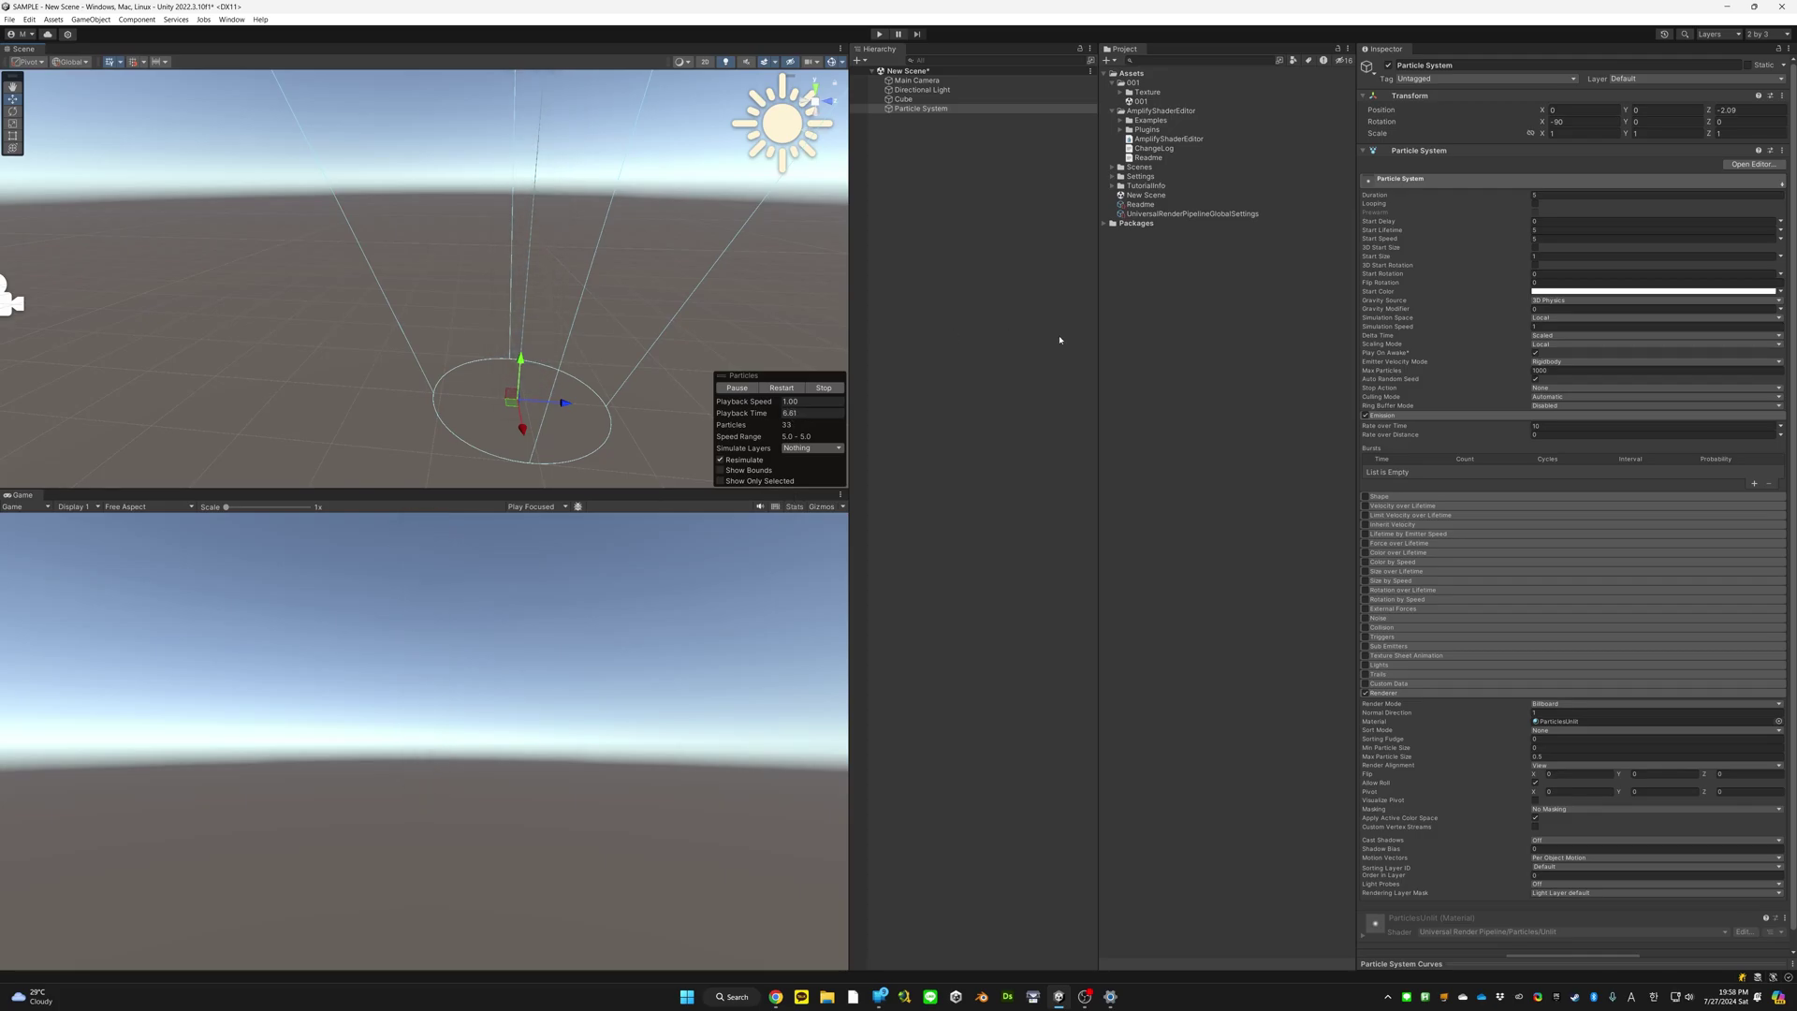
# Enable Looping, play the continuous particle stream, and stop the preview
pyautogui.click(1535, 204)
pyautogui.click(734, 388)
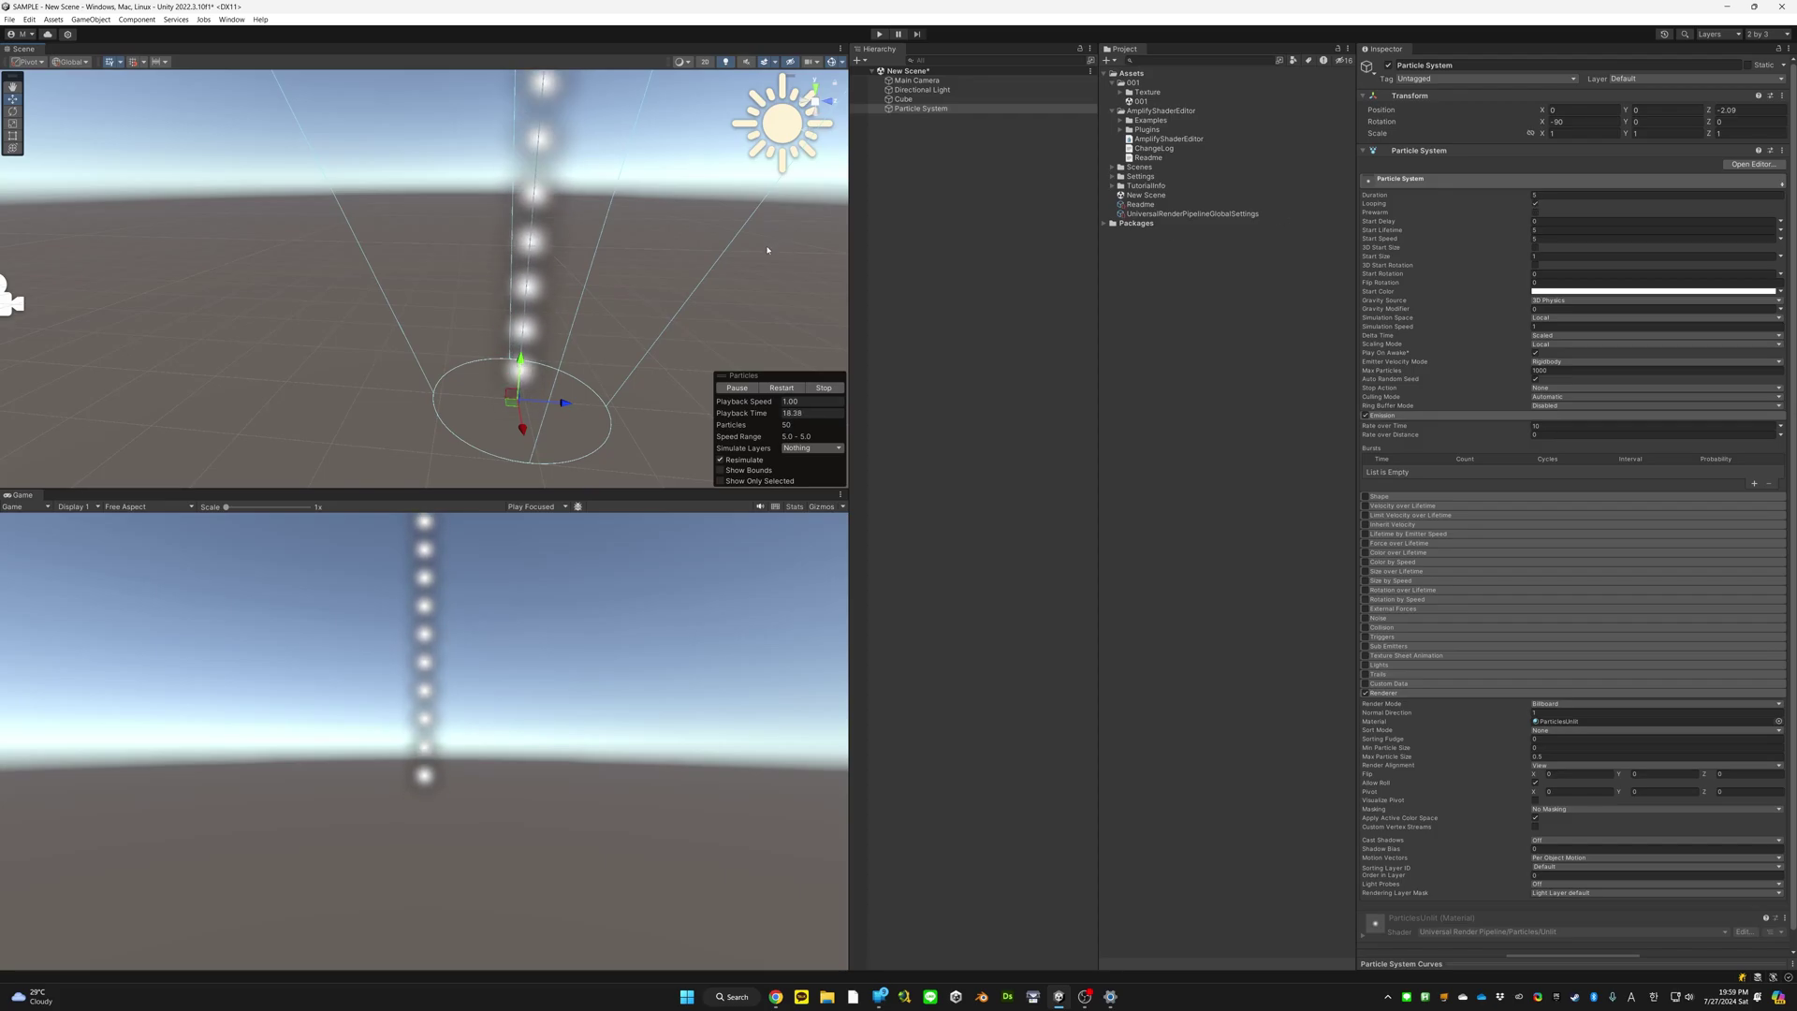
pyautogui.click(823, 387)
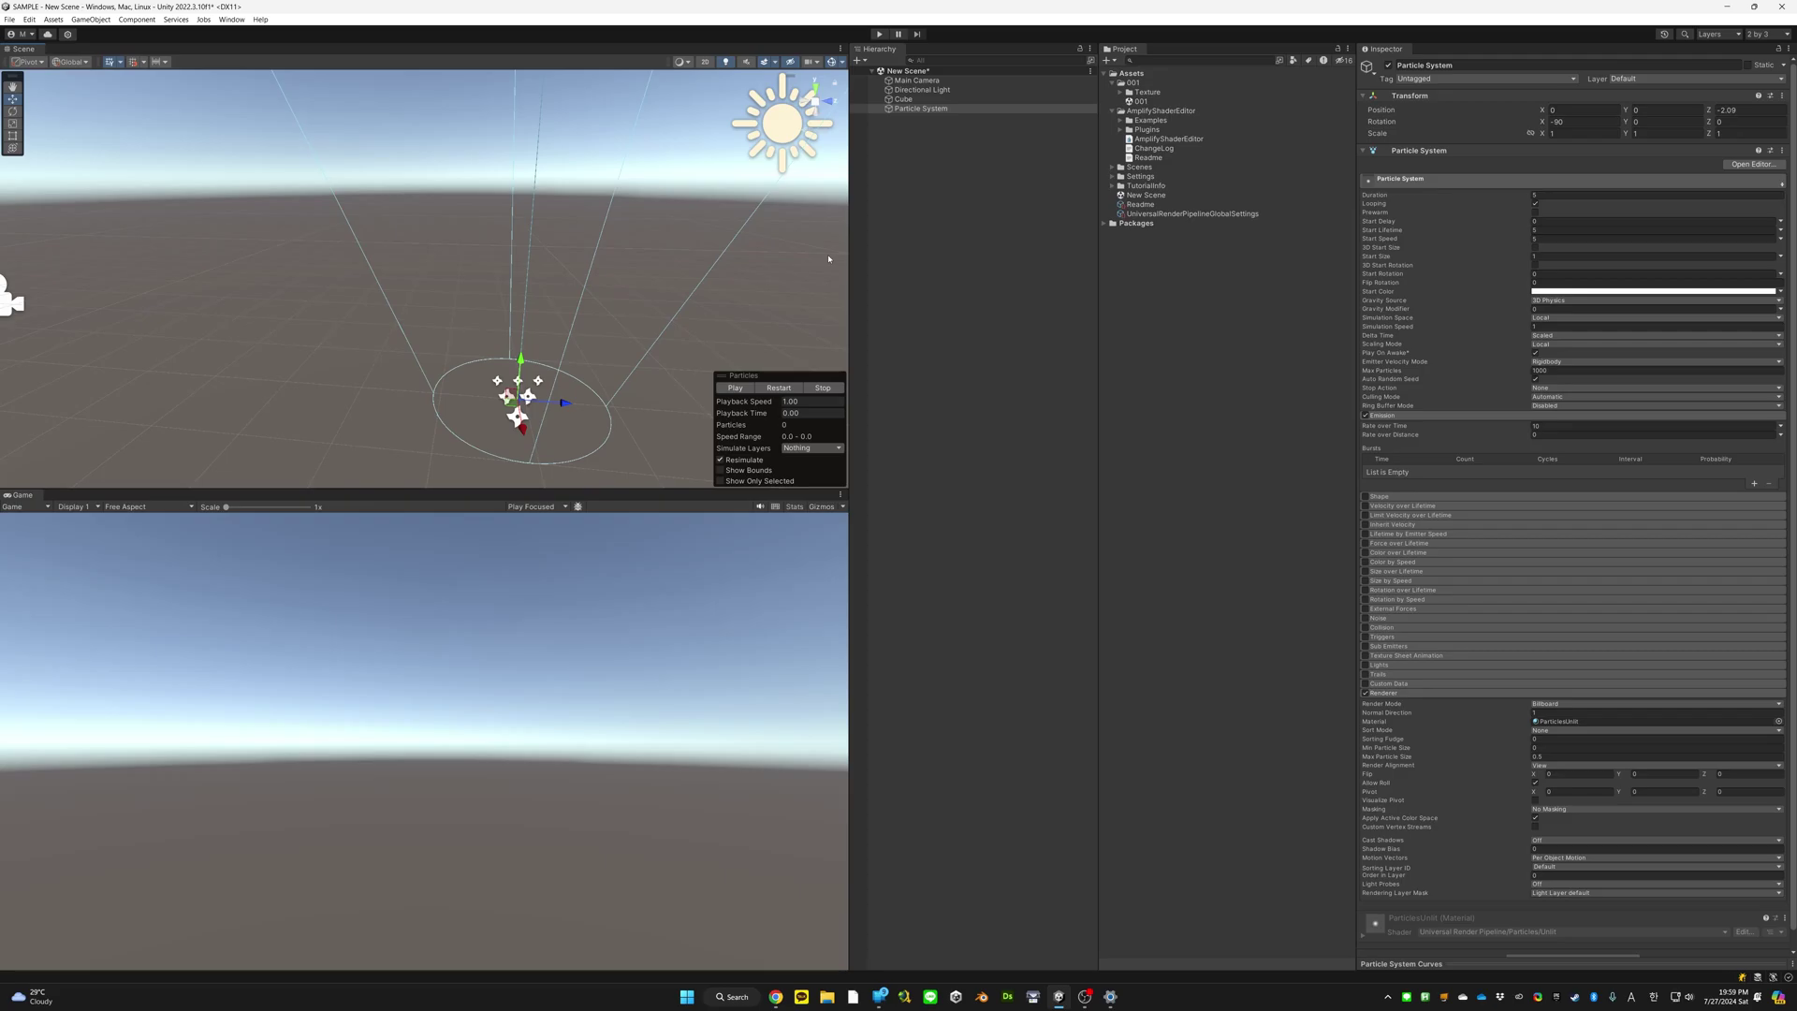
# Disable Looping, set Start Delay to 1, and play the particles to view the delayed emission before pausing
pyautogui.click(1535, 203)
pyautogui.moveTo(643, 279); pyautogui.dragTo(498, 321, button='right')
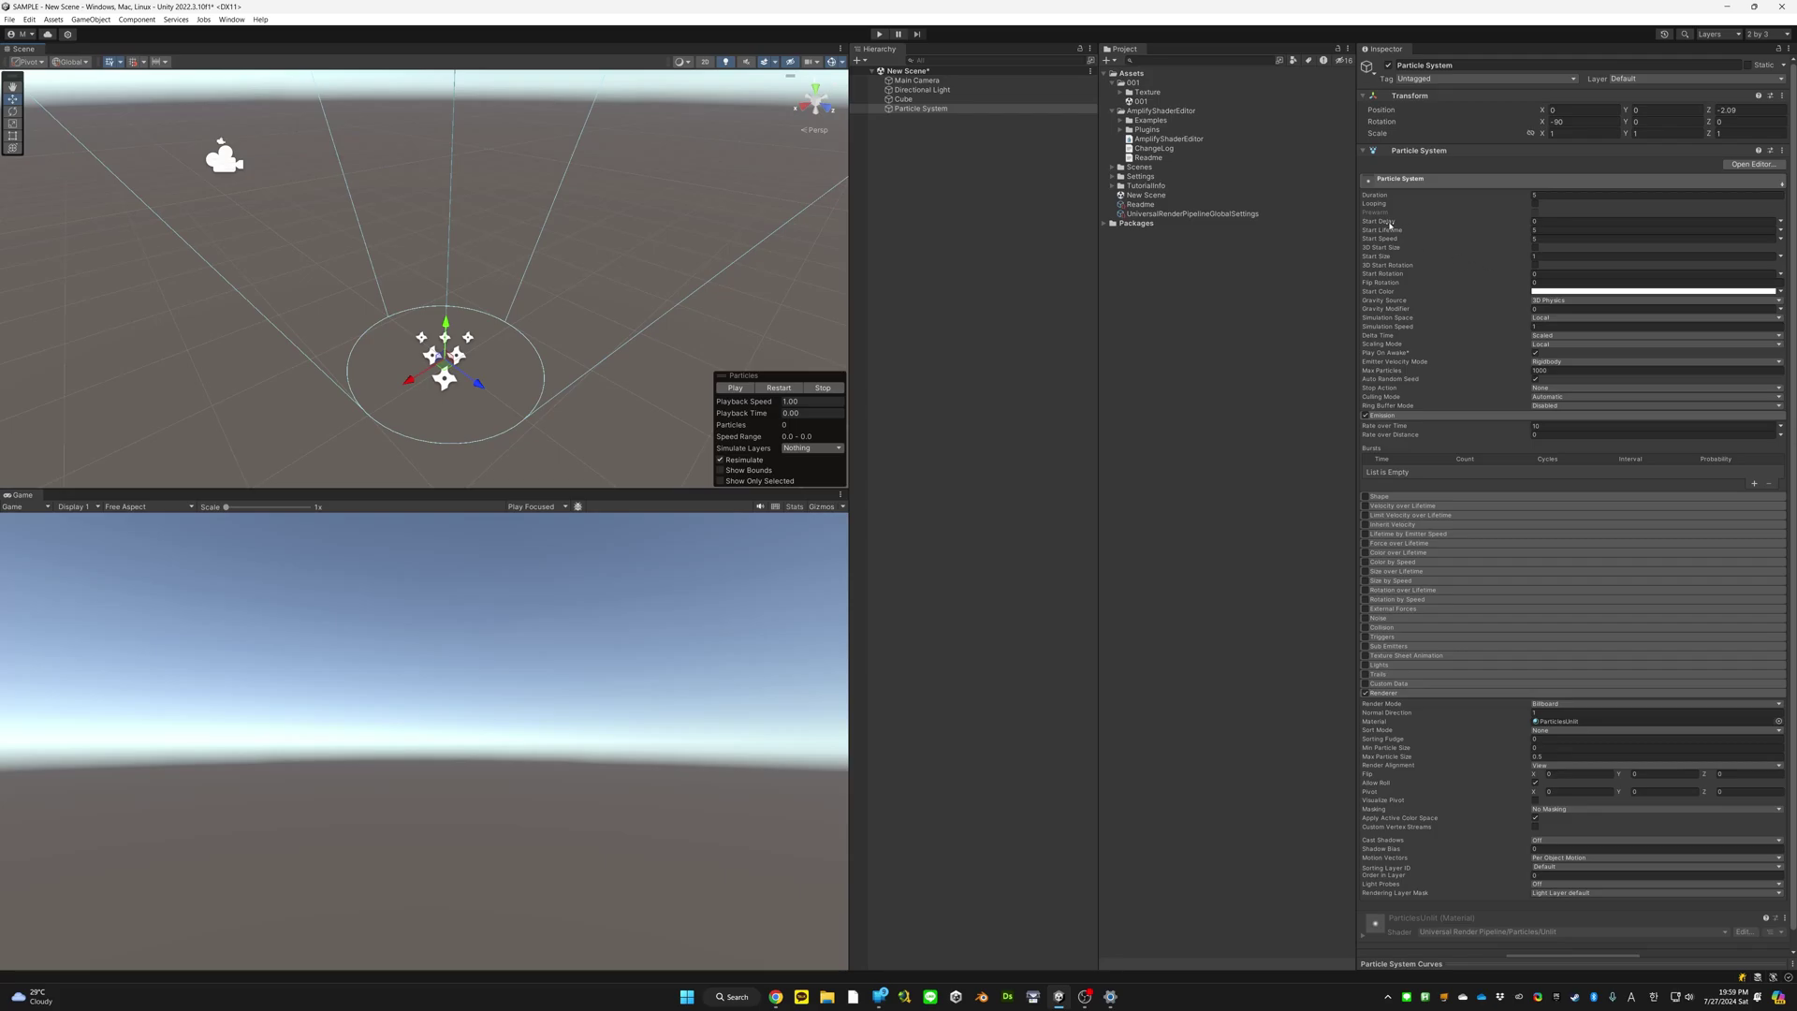
pyautogui.click(1553, 221)
pyautogui.keyDown('alt'); pyautogui.moveTo(614, 258); pyautogui.dragTo(630, 248); pyautogui.keyUp('alt')
pyautogui.click(735, 389)
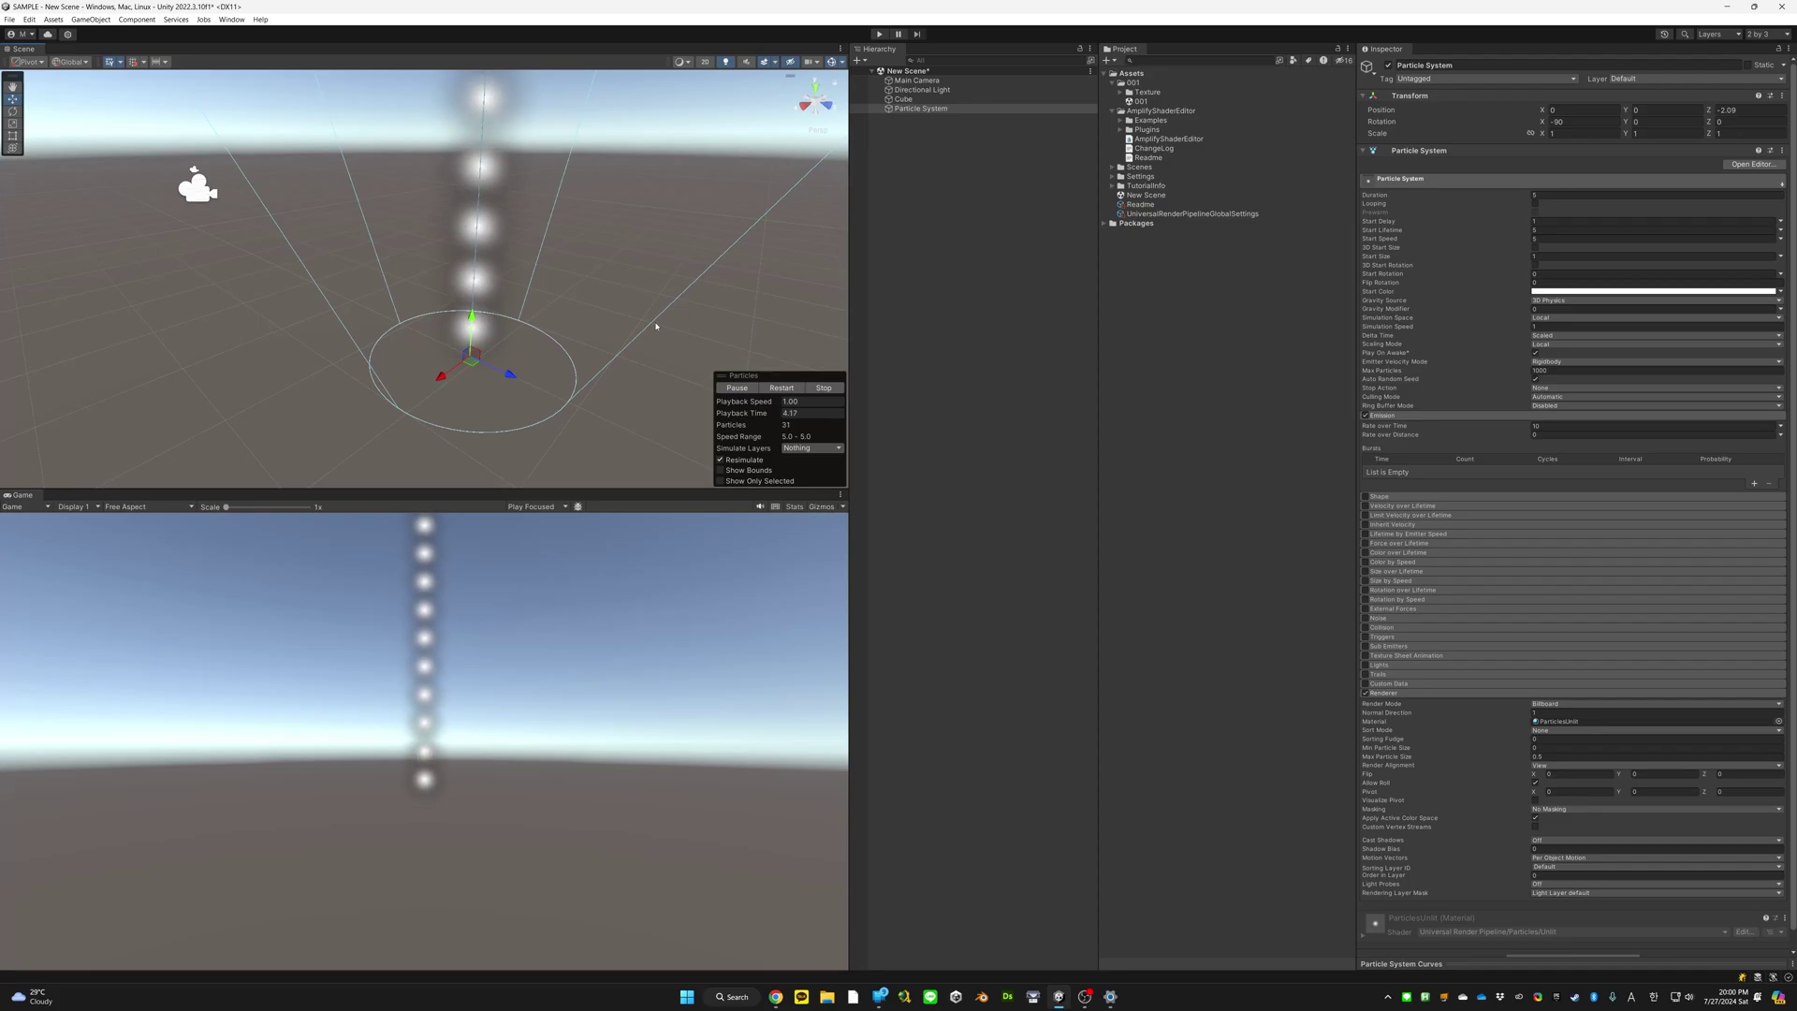
pyautogui.click(739, 389)
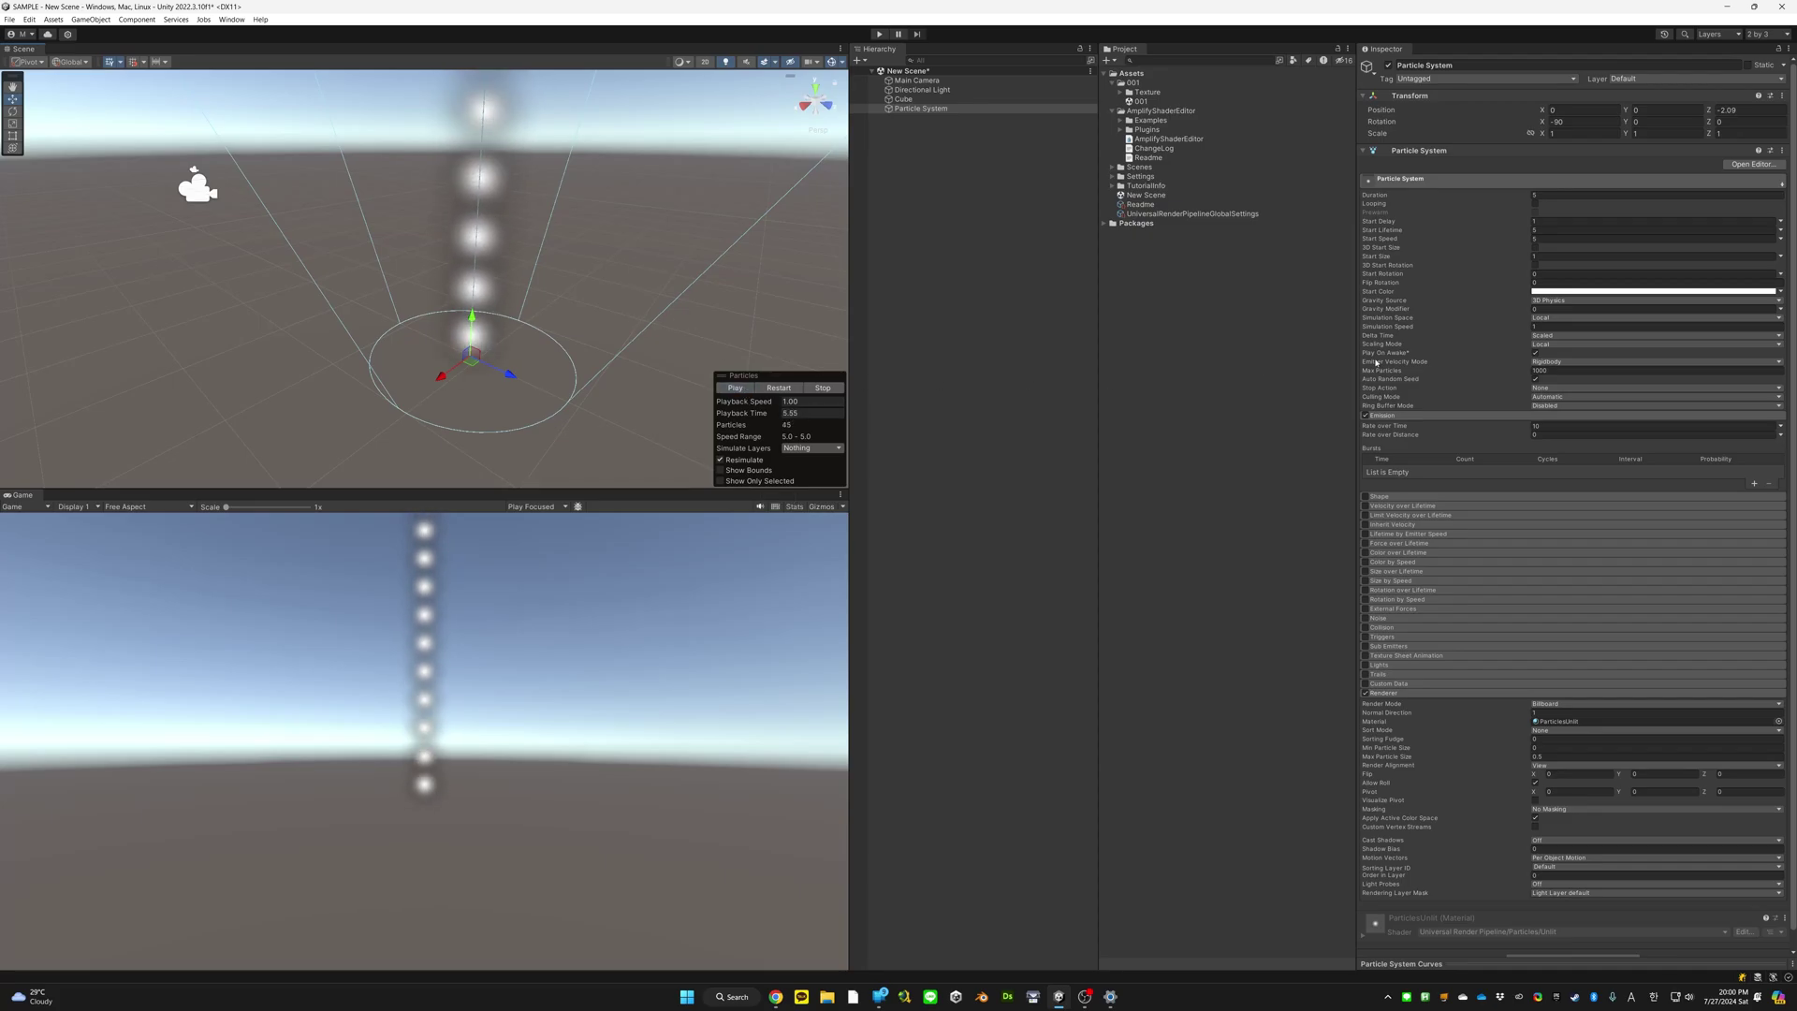
# Reset the Start Delay to 0, keeping the Particle System selected
pyautogui.moveTo(1516, 225)
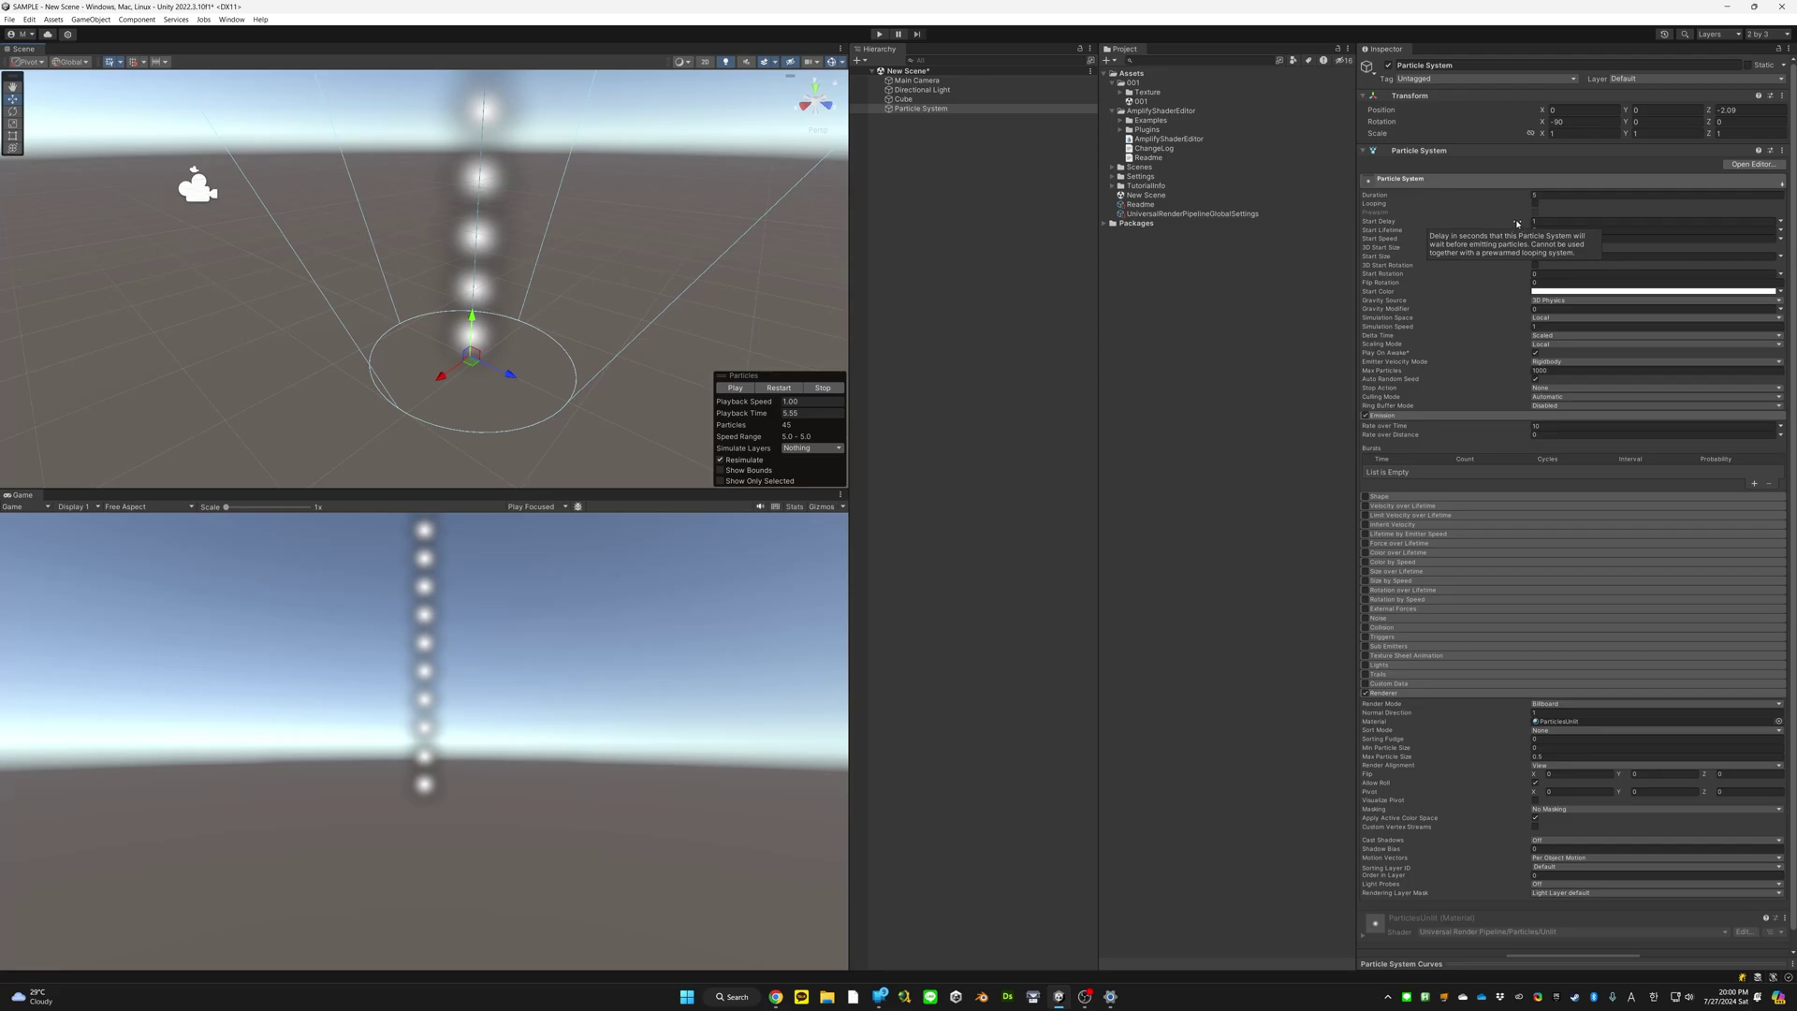
pyautogui.moveTo(1516, 225); pyautogui.dragTo(1419, 230)
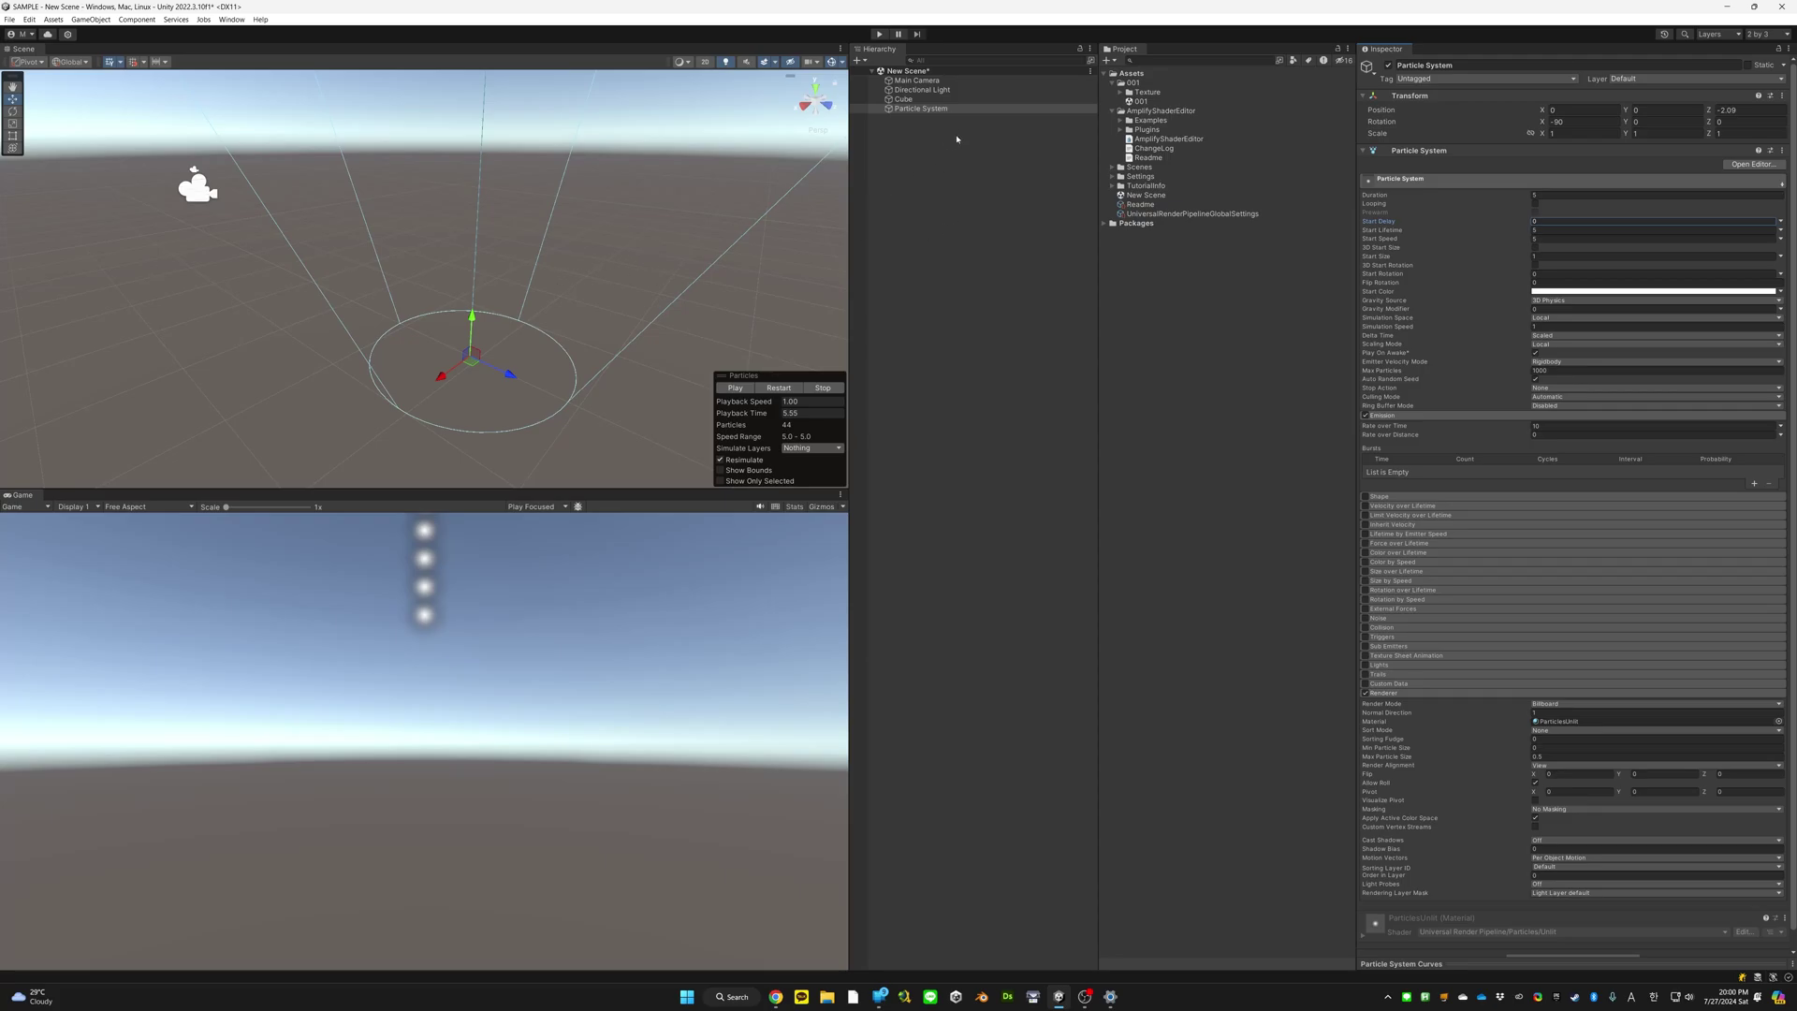
pyautogui.click(927, 109)
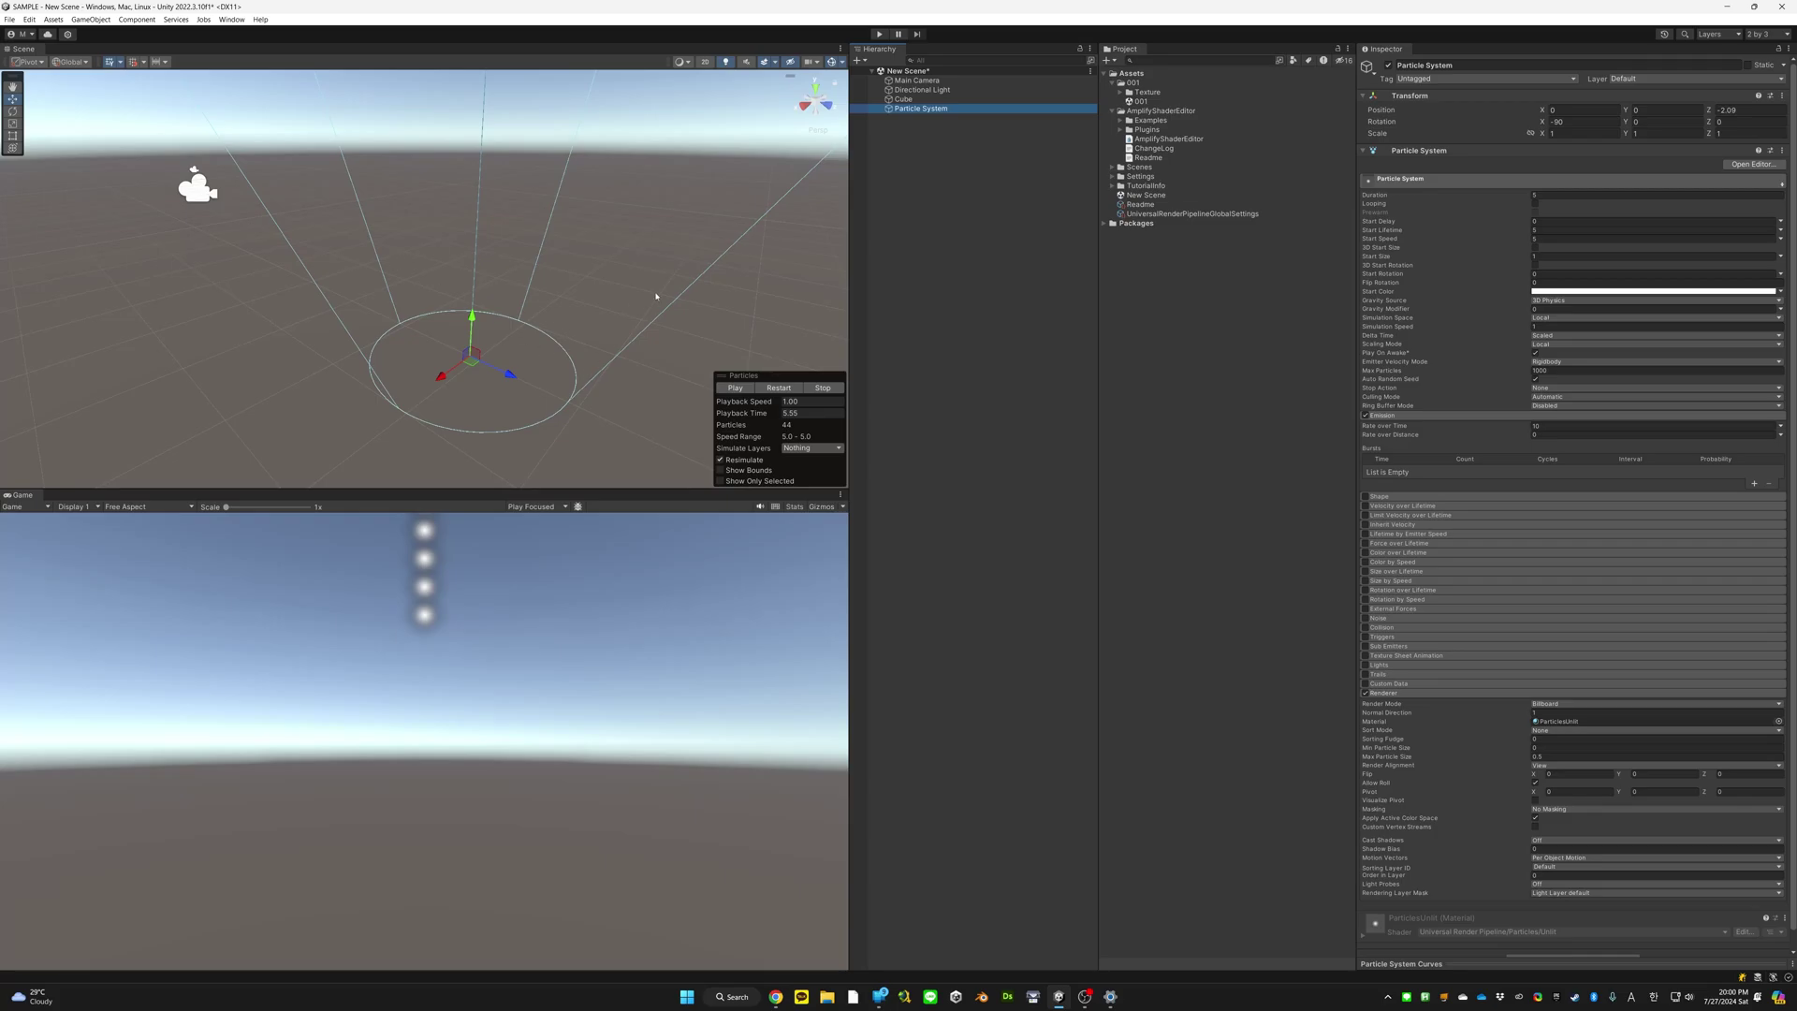
# Set Start Delay to 0.2 and replay the particles to check the short delay
pyautogui.click(1542, 220)
pyautogui.write('2')
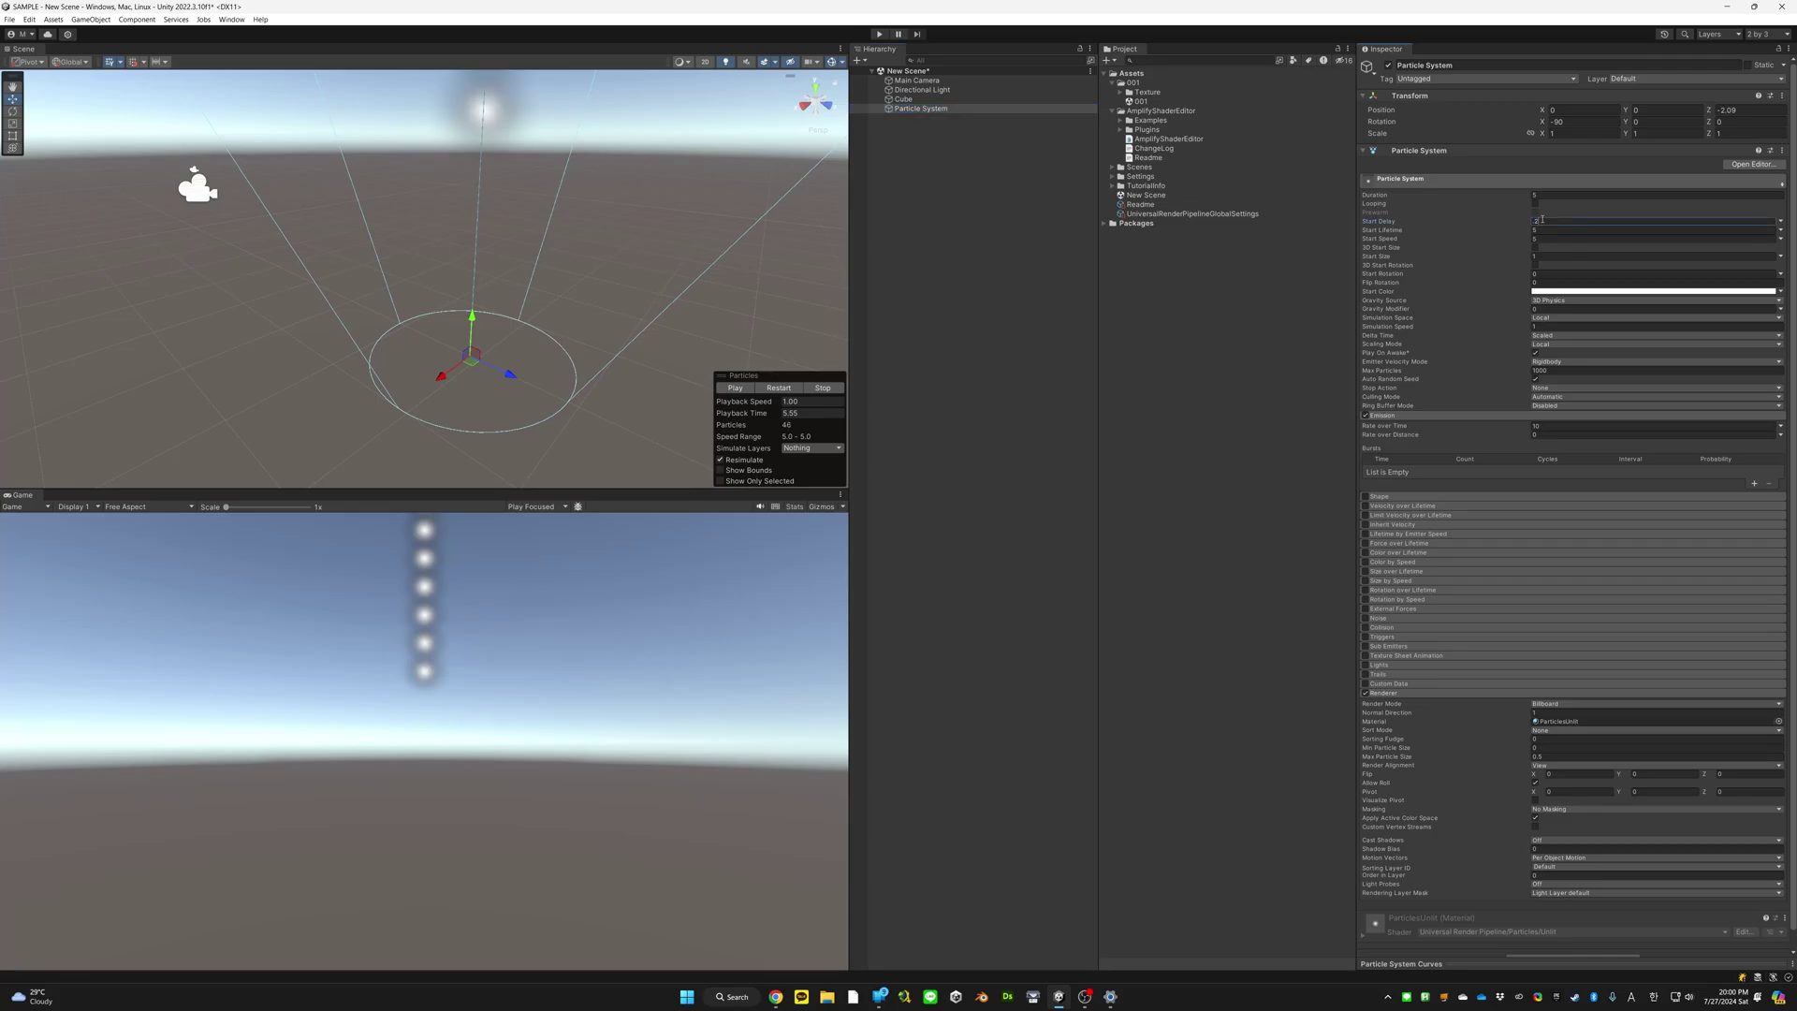
pyautogui.press('.')
pyautogui.press(',')
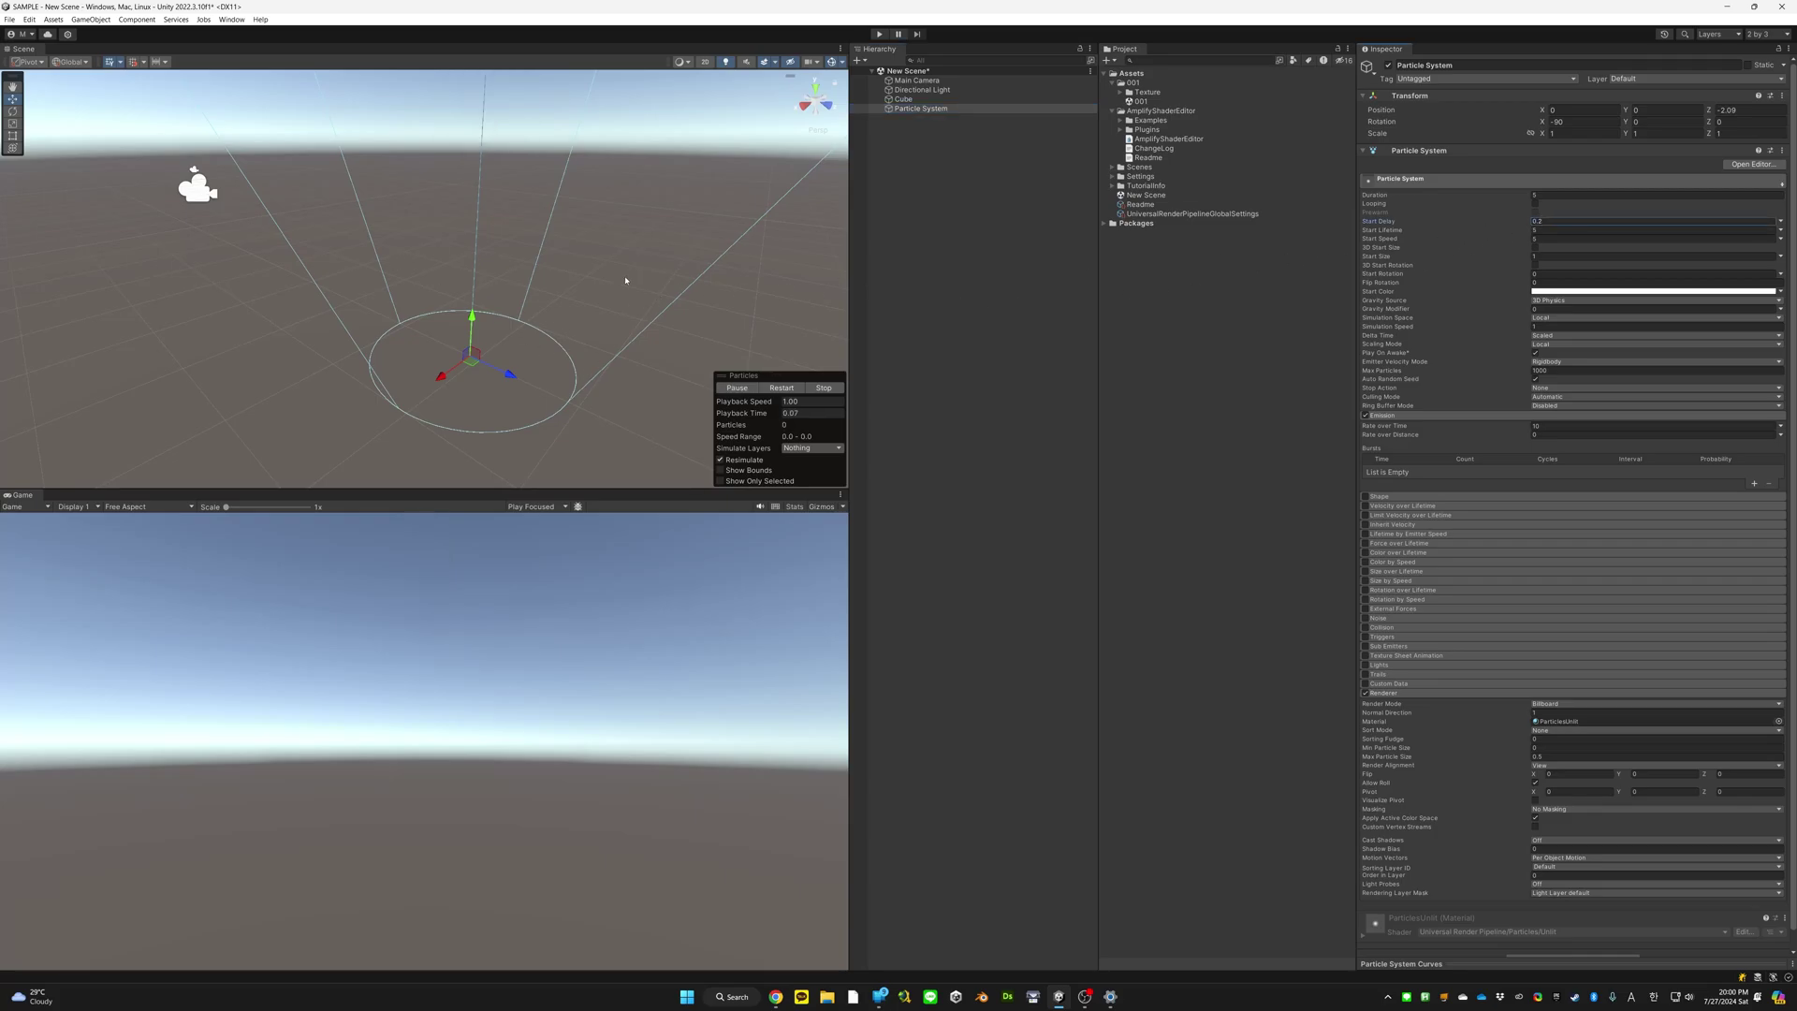
pyautogui.press('.')
pyautogui.press(',')
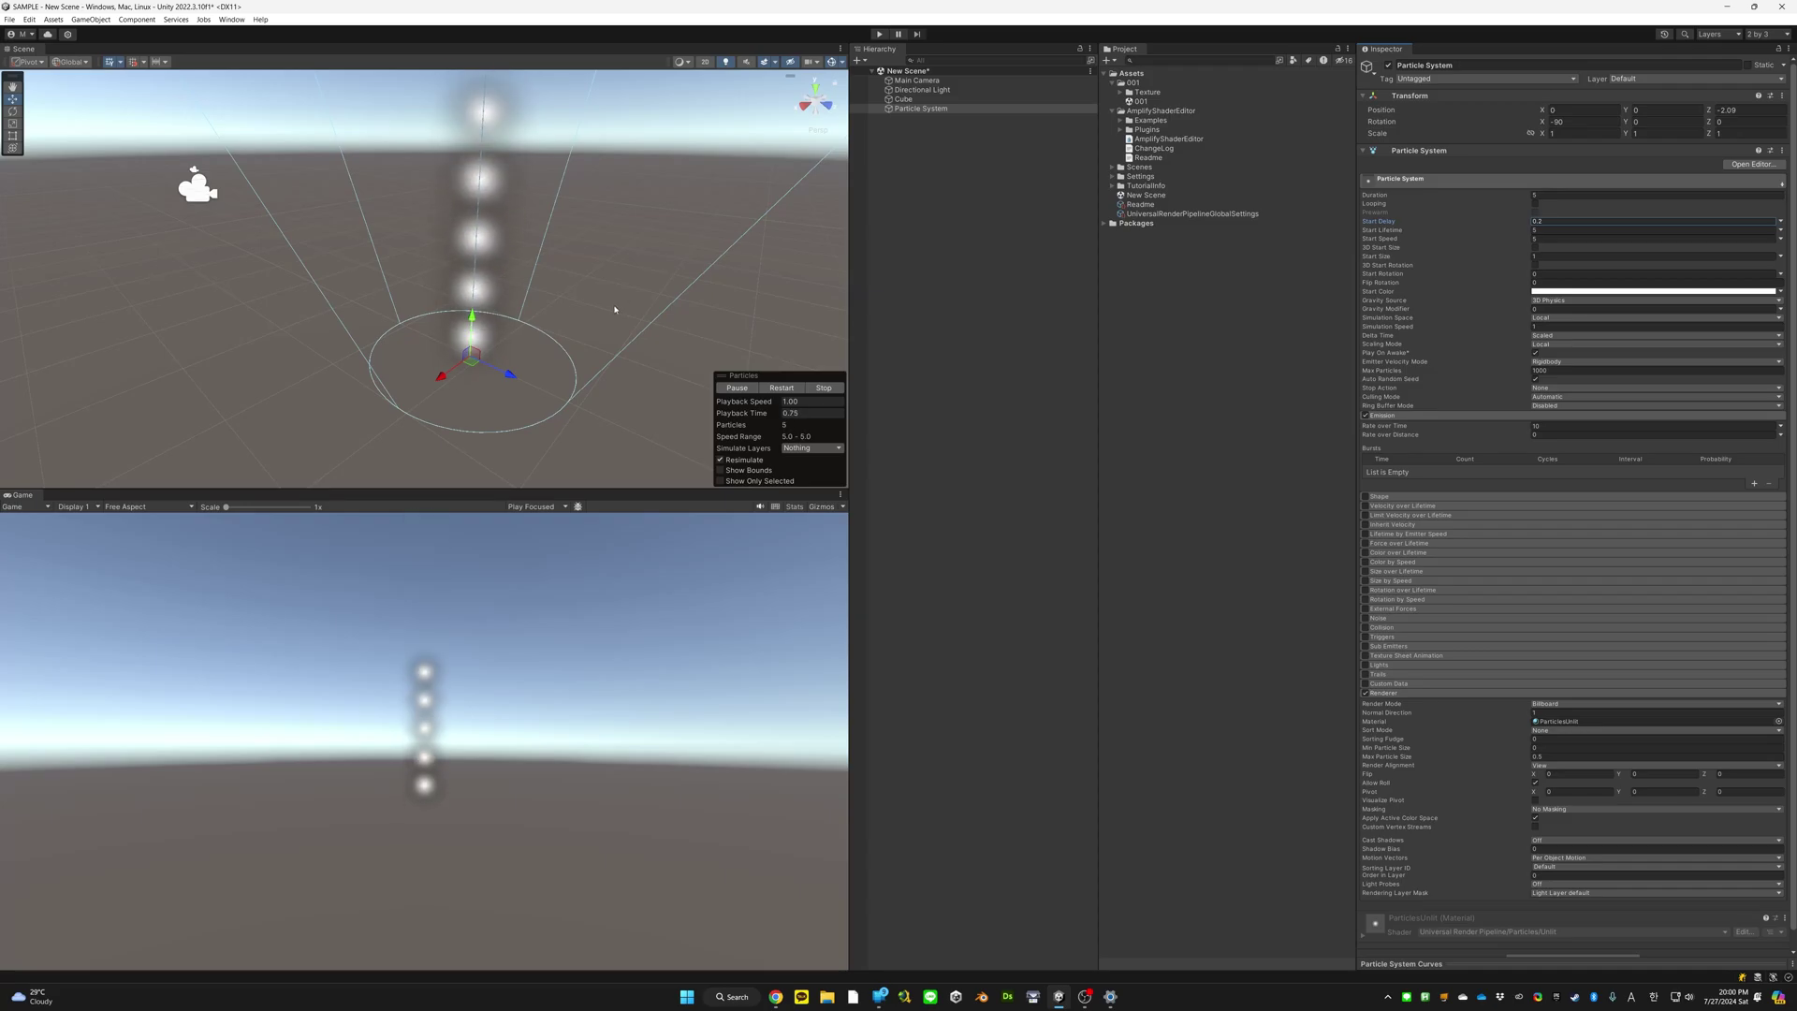
pyautogui.press(',')
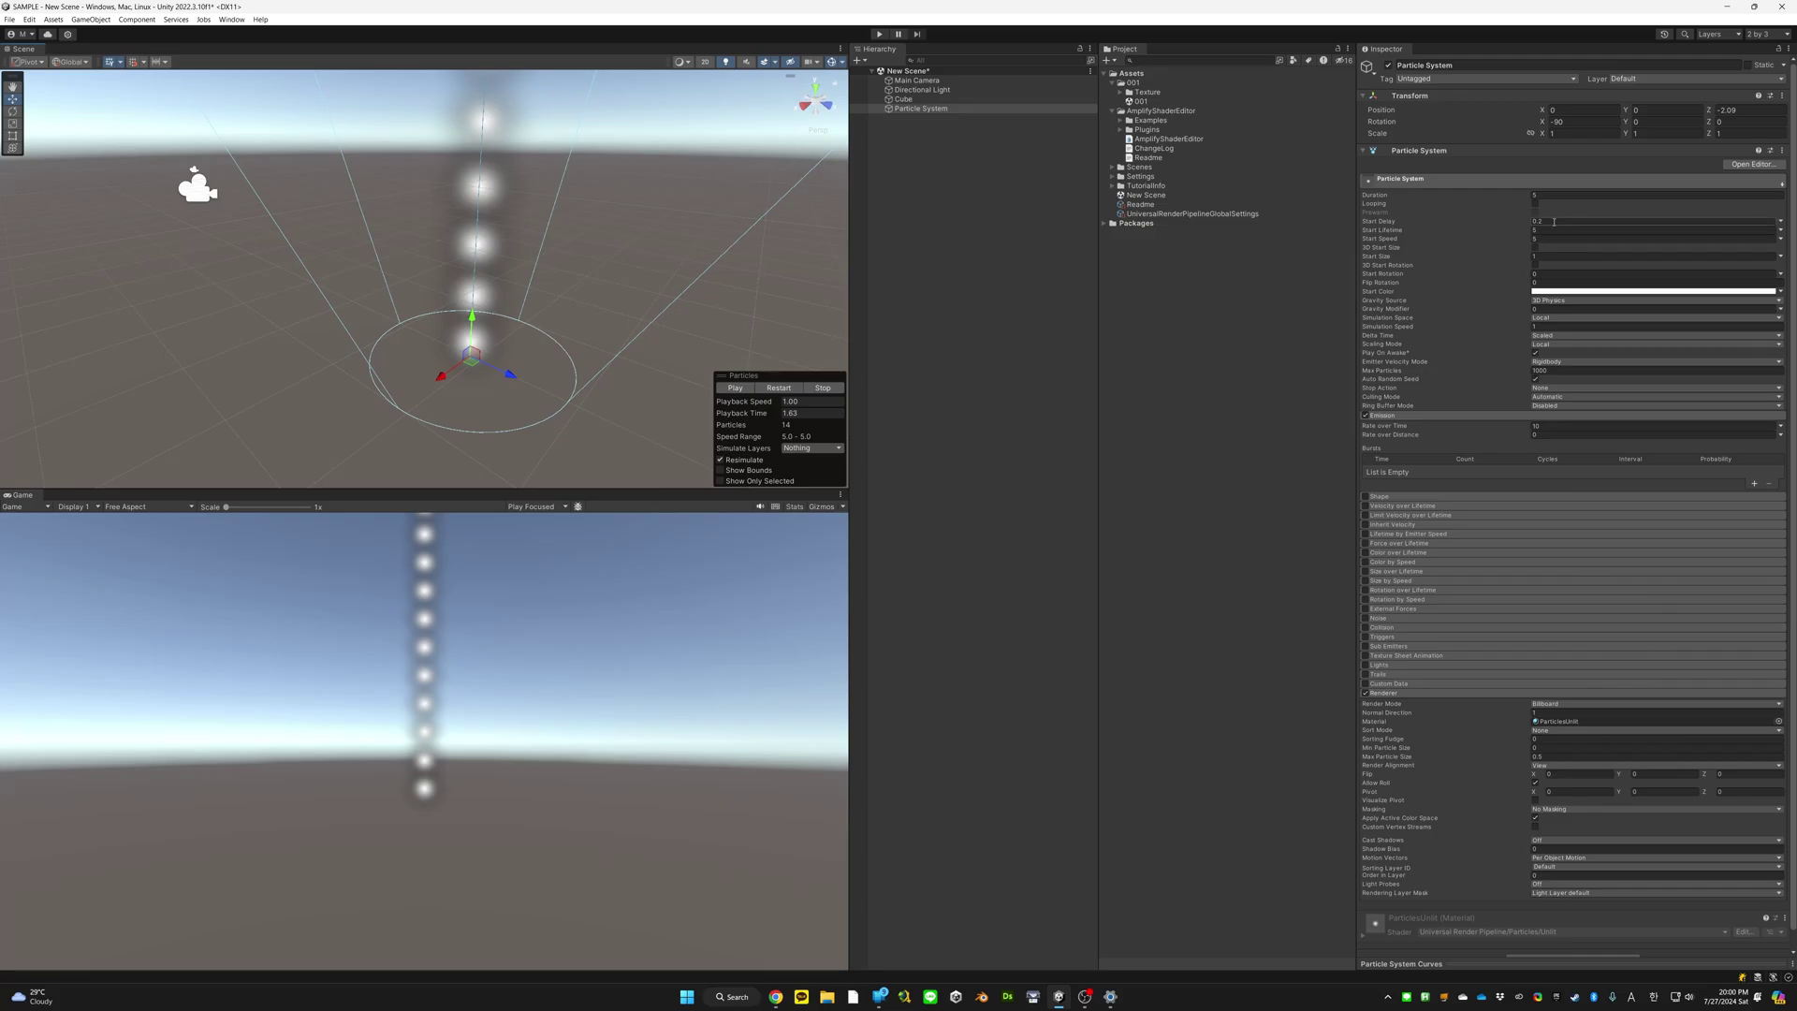
# Return Start Delay to 0, enable Looping, and replay the preview to see the stream build up from empty
pyautogui.moveTo(1518, 225); pyautogui.dragTo(1458, 226)
pyautogui.click(1534, 204)
pyautogui.moveTo(757, 227); pyautogui.dragTo(752, 232, button='right')
pyautogui.press('/')
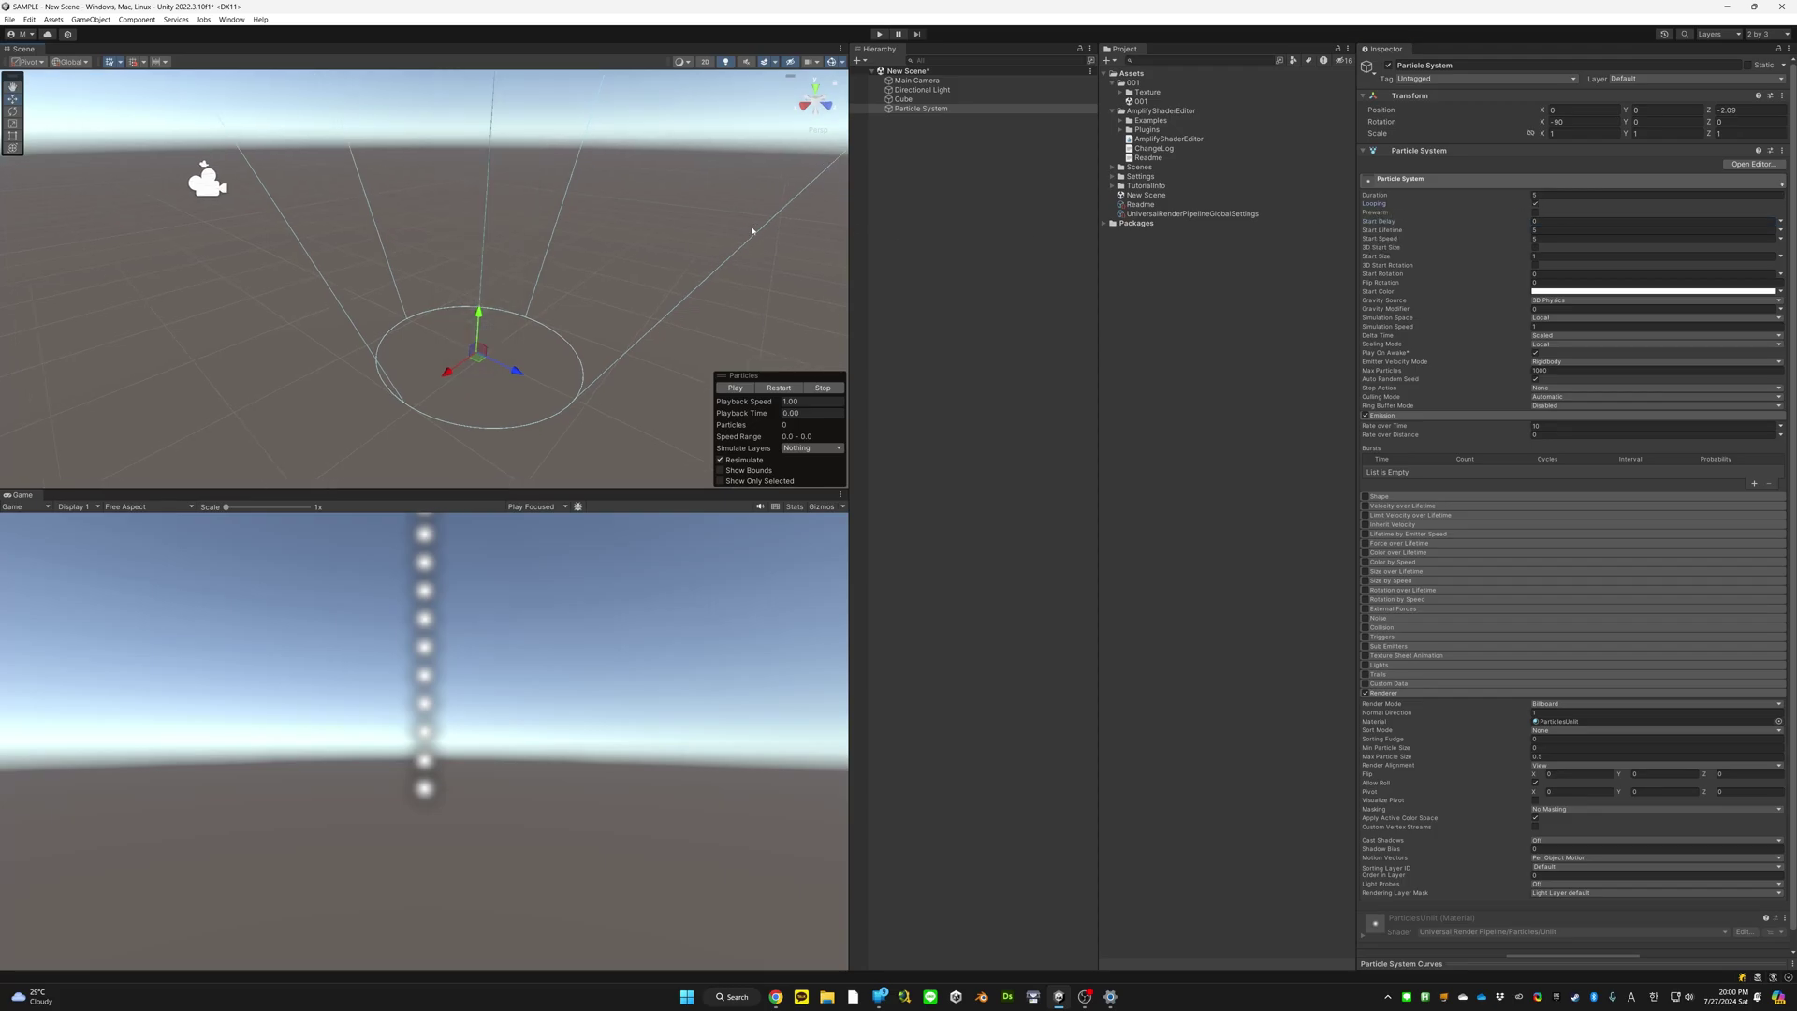
pyautogui.press('/')
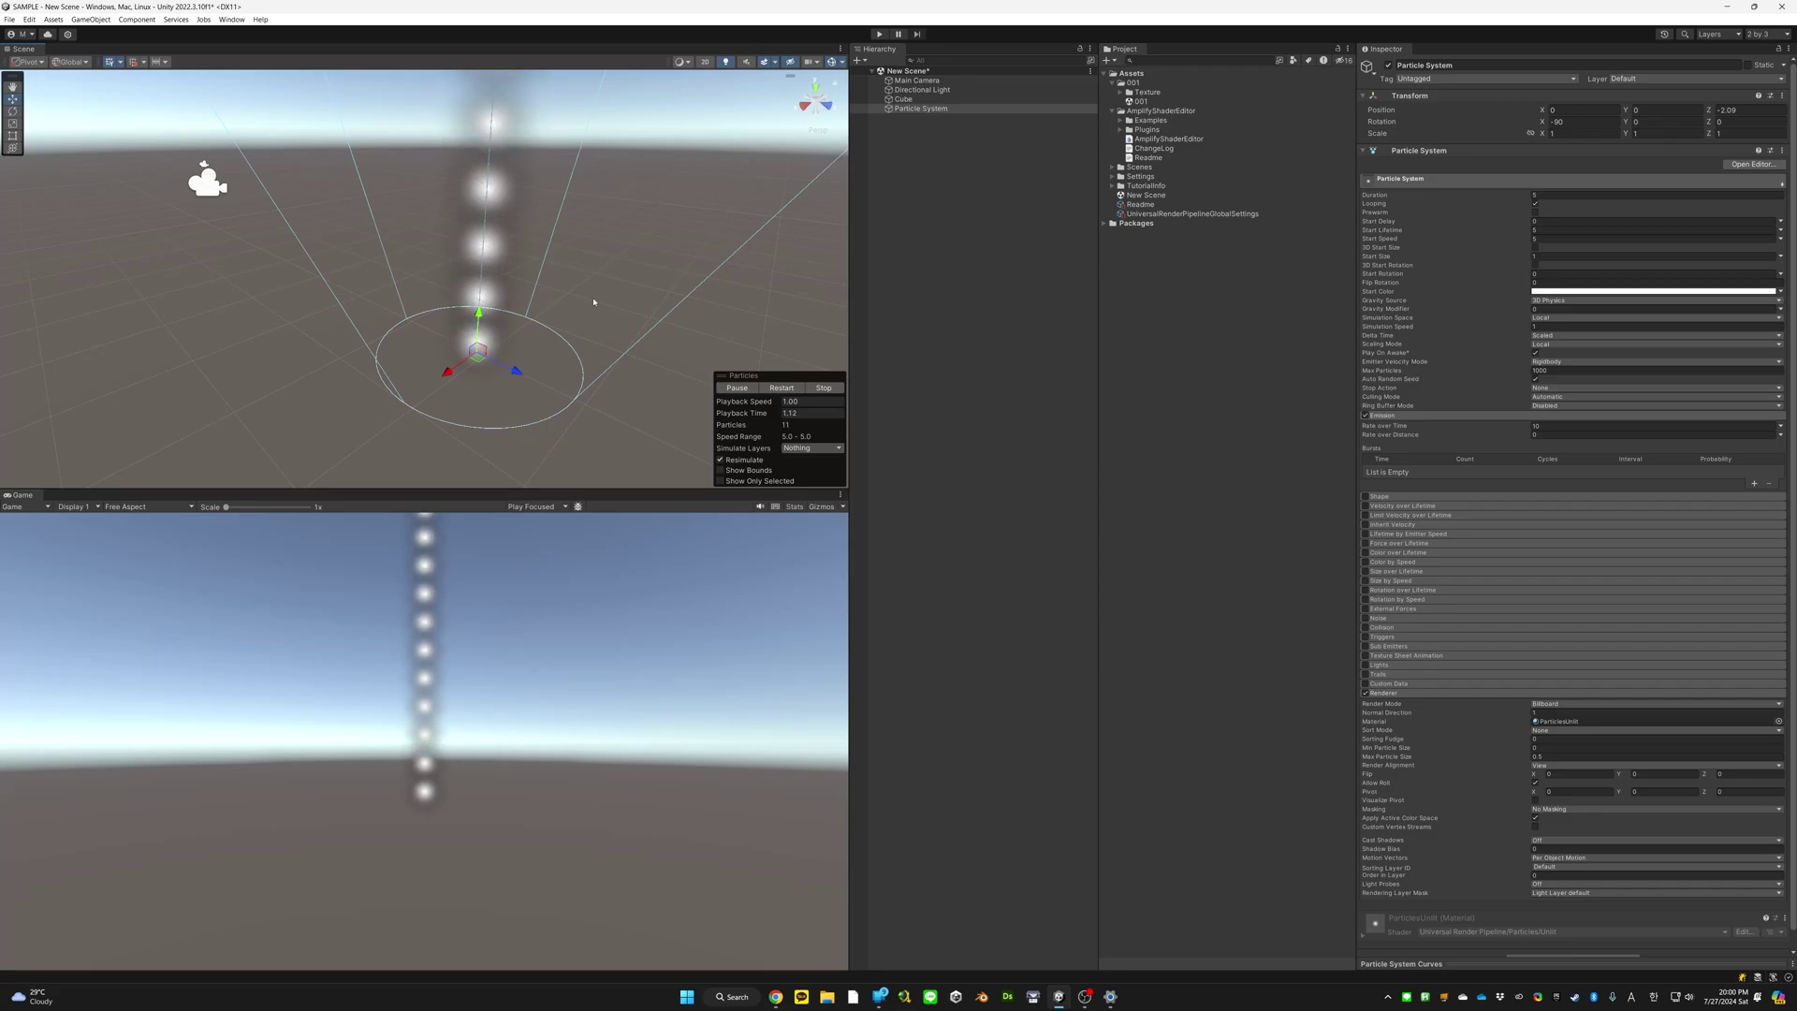
pyautogui.press('/')
pyautogui.press('/')
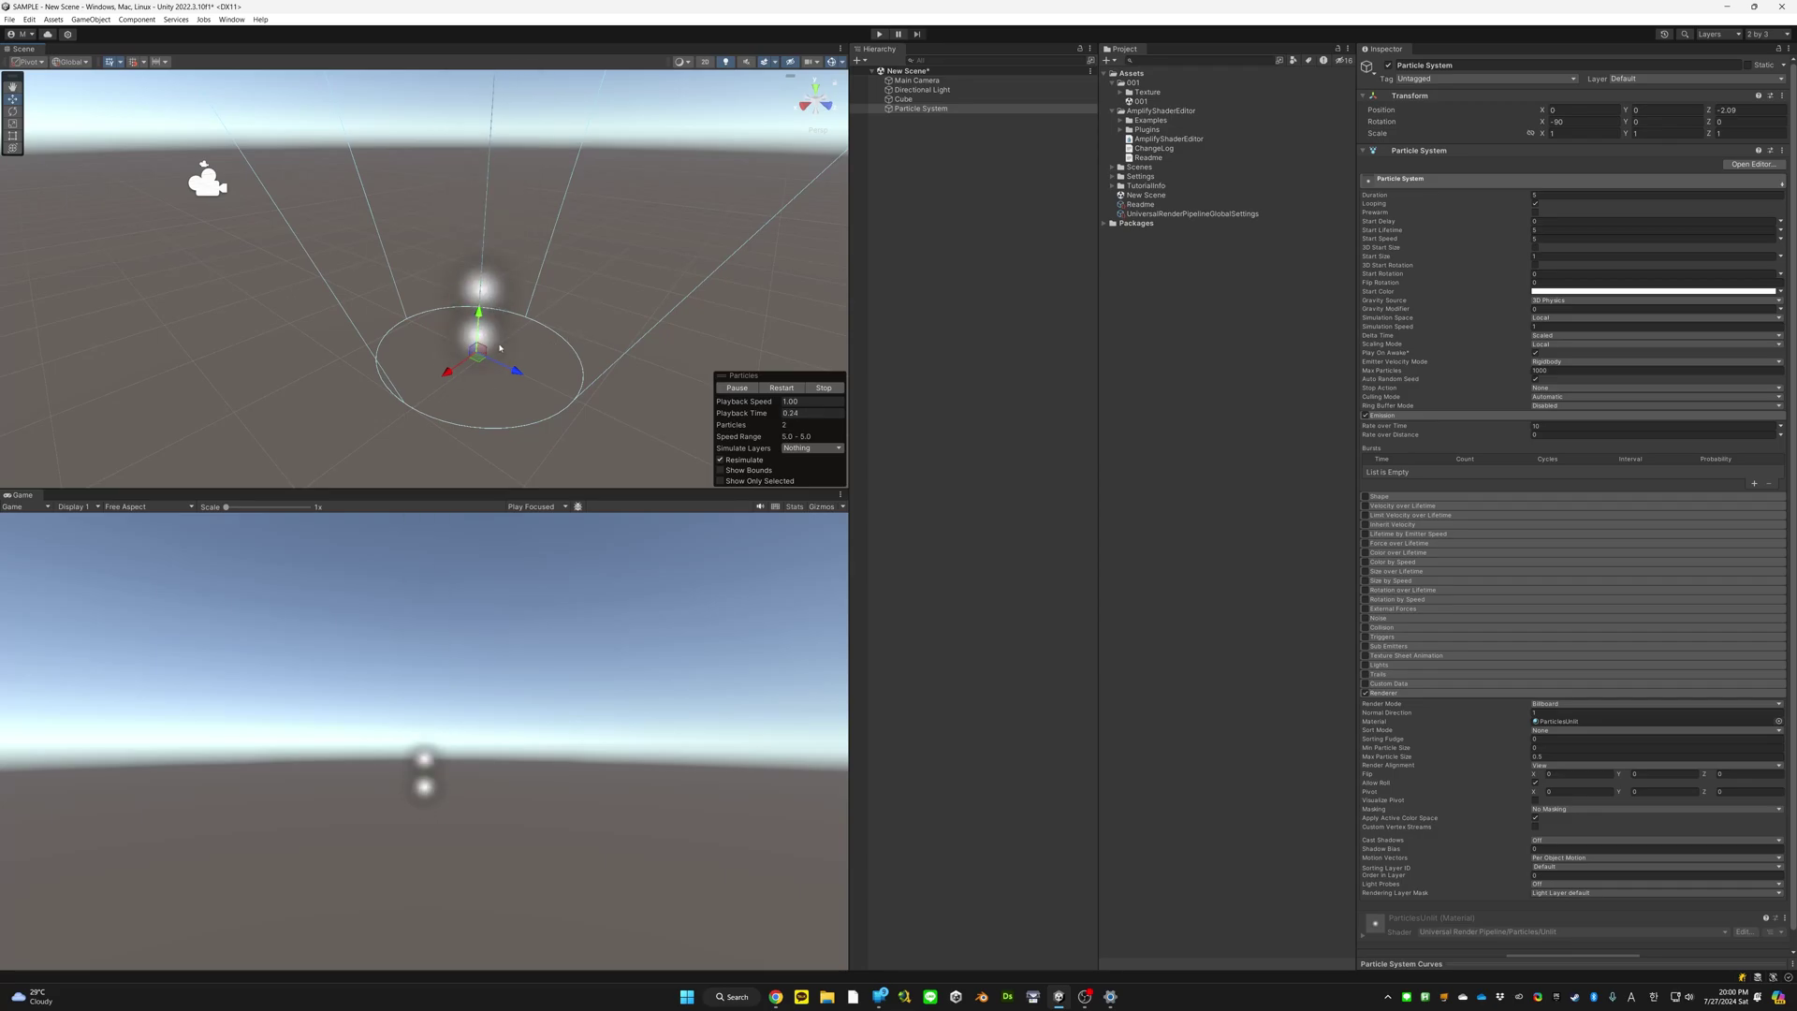
pyautogui.press('/')
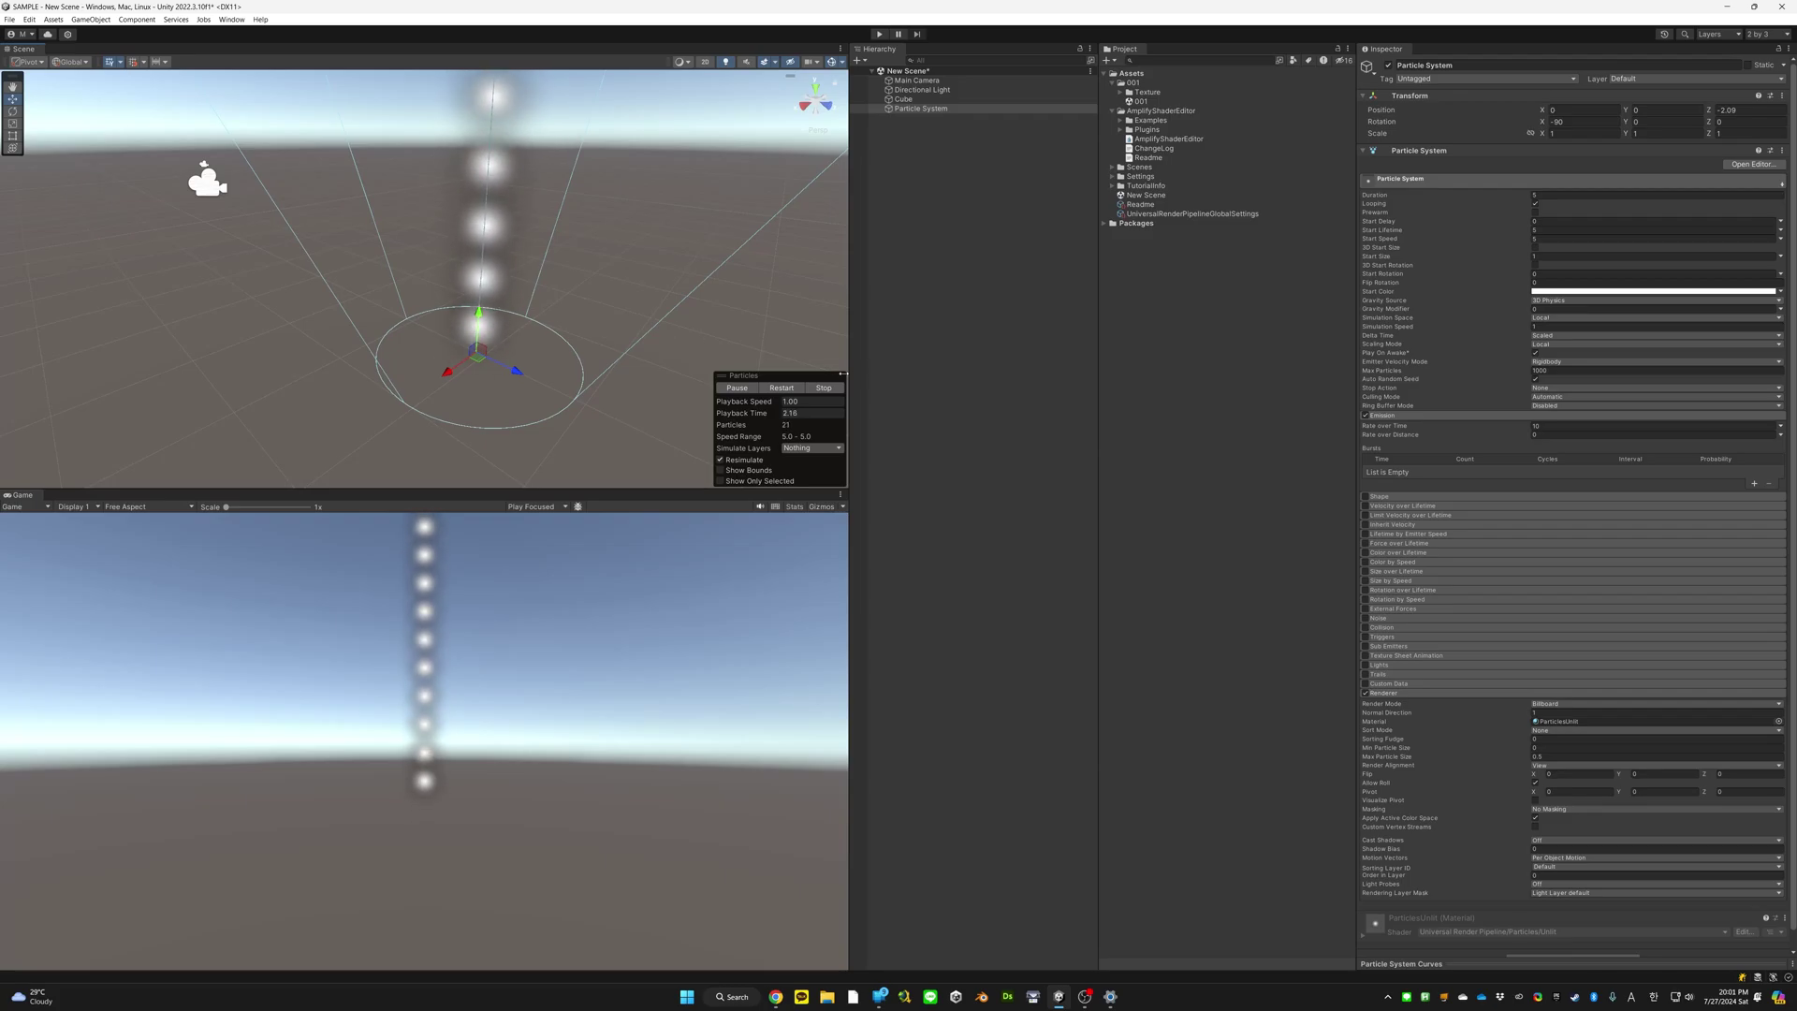
# Enable Prewarm, restart the preview several times to check the already filled stream, and pause it
pyautogui.click(1534, 213)
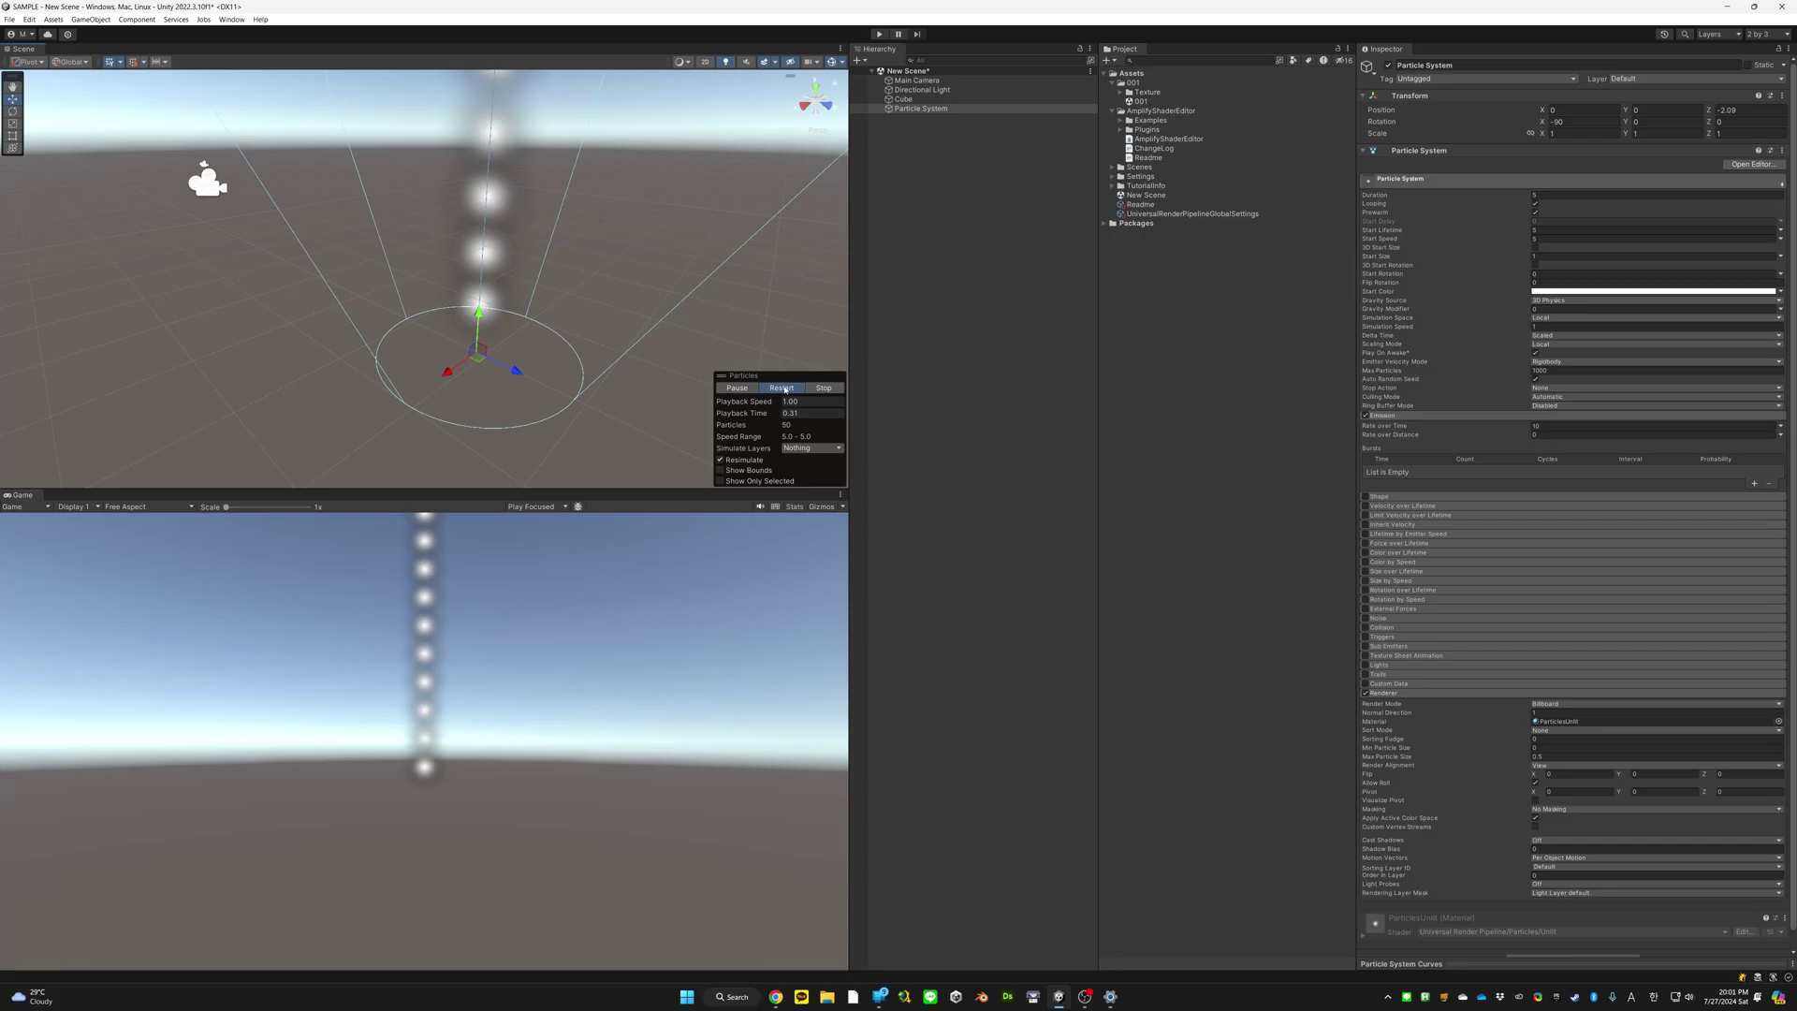
pyautogui.click(785, 388)
pyautogui.click(786, 389)
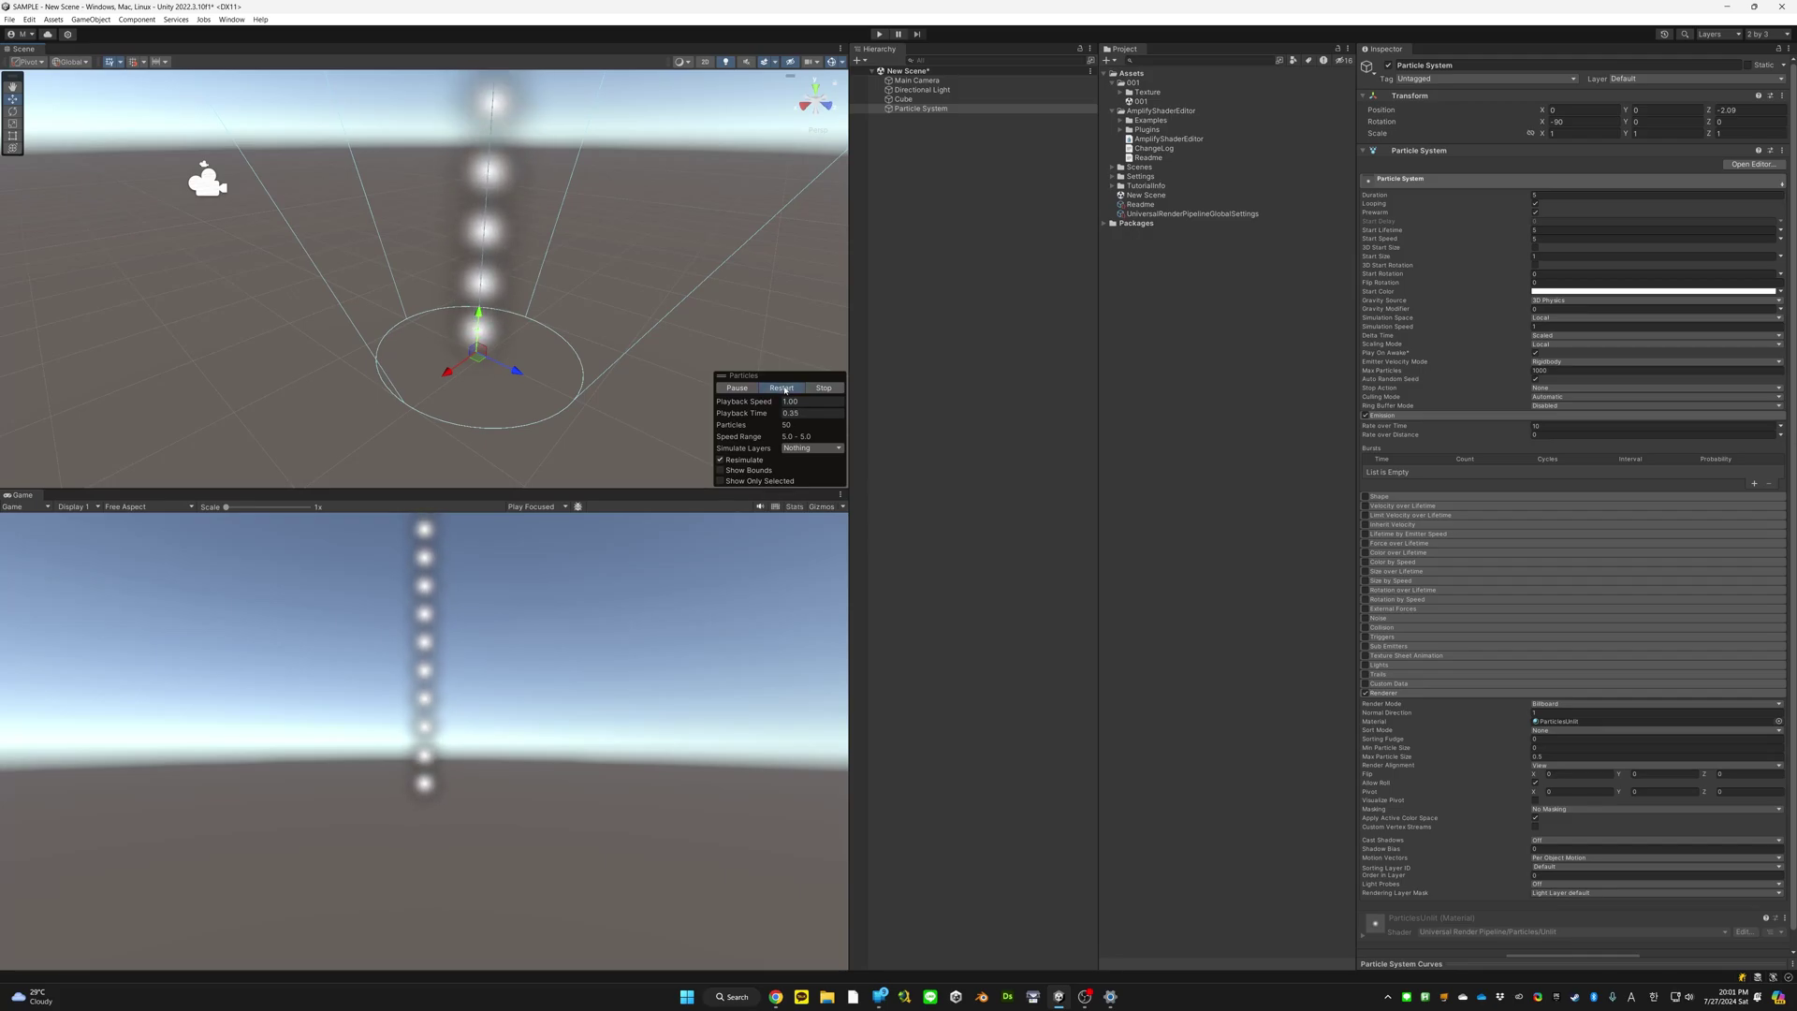
pyautogui.click(785, 389)
pyautogui.click(785, 389)
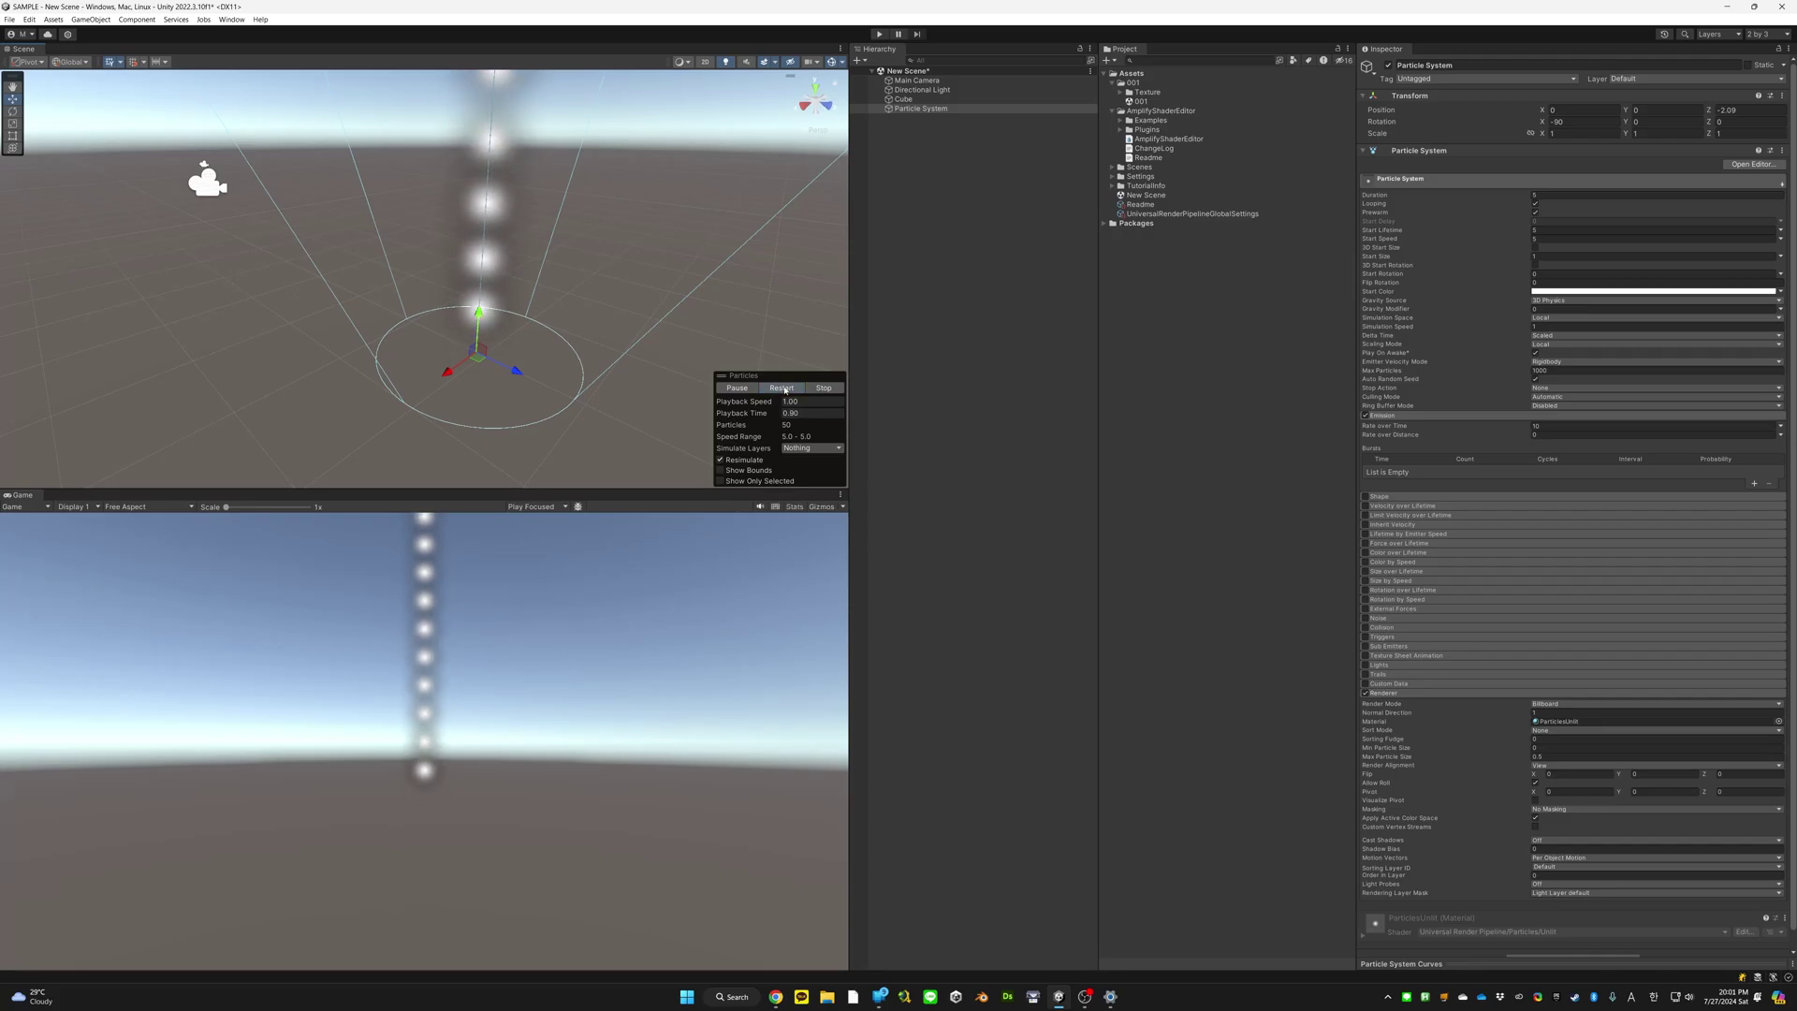
pyautogui.click(785, 388)
pyautogui.click(785, 389)
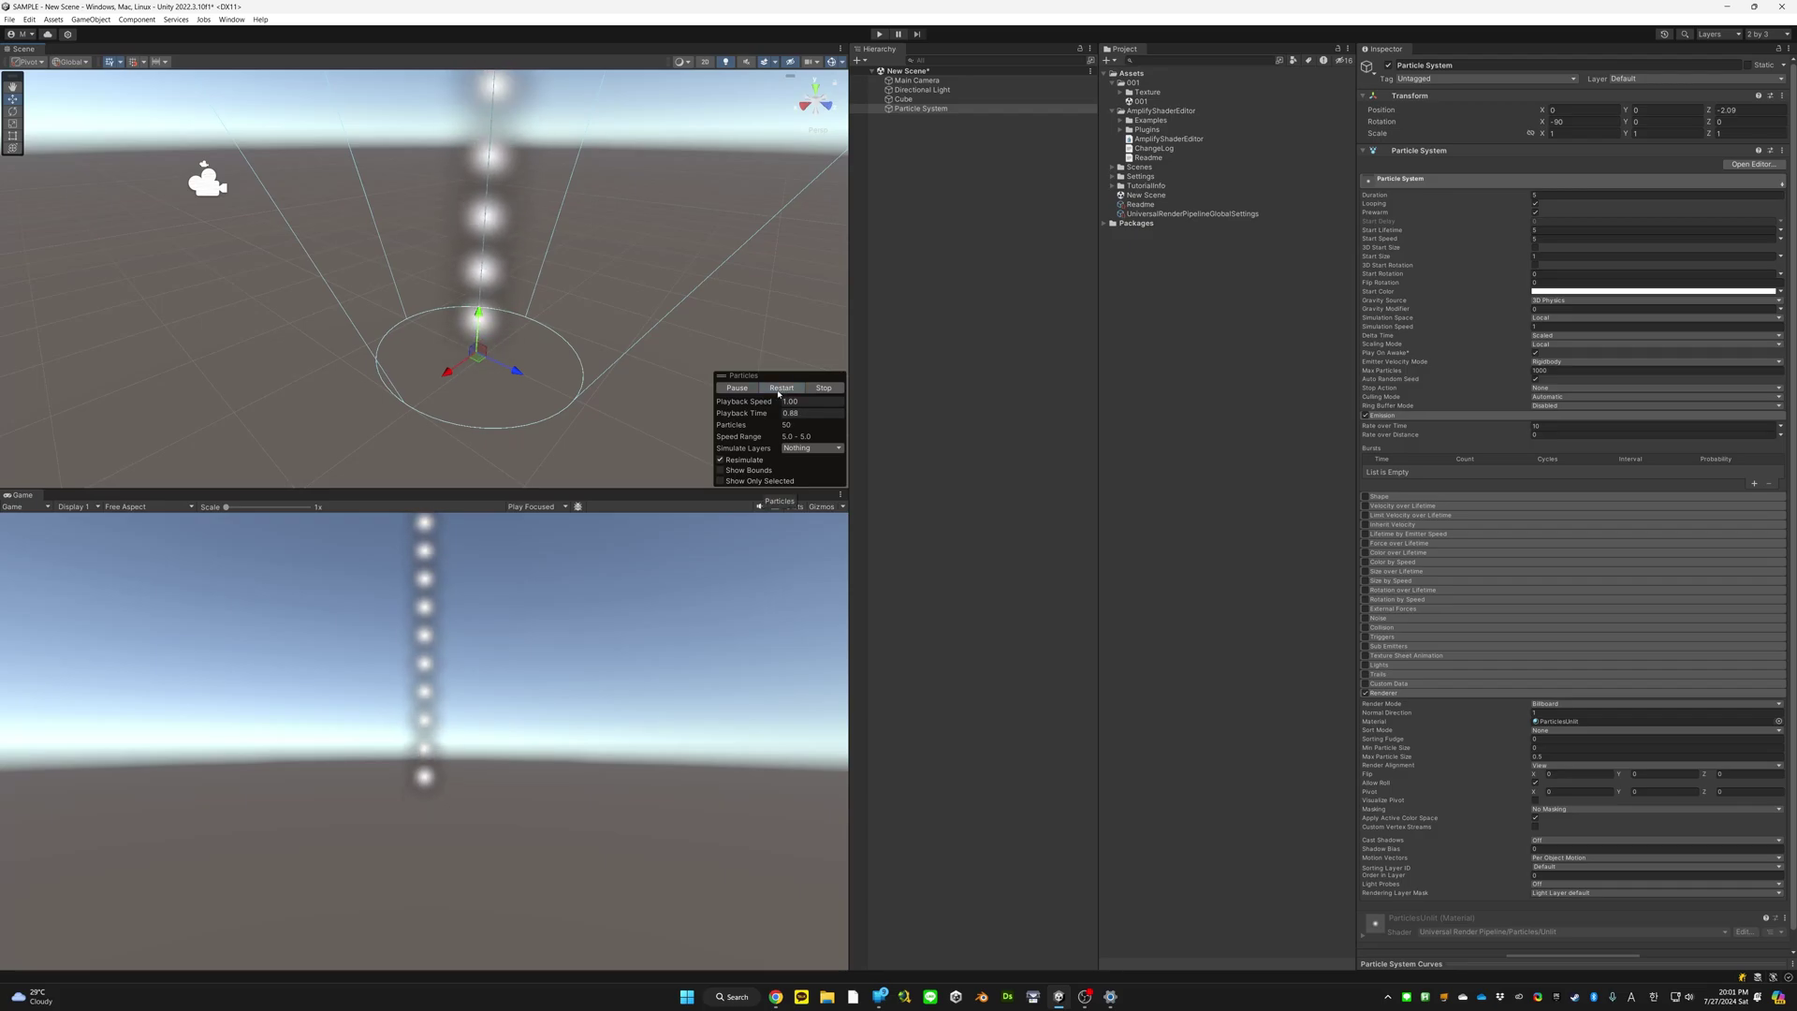
pyautogui.click(748, 393)
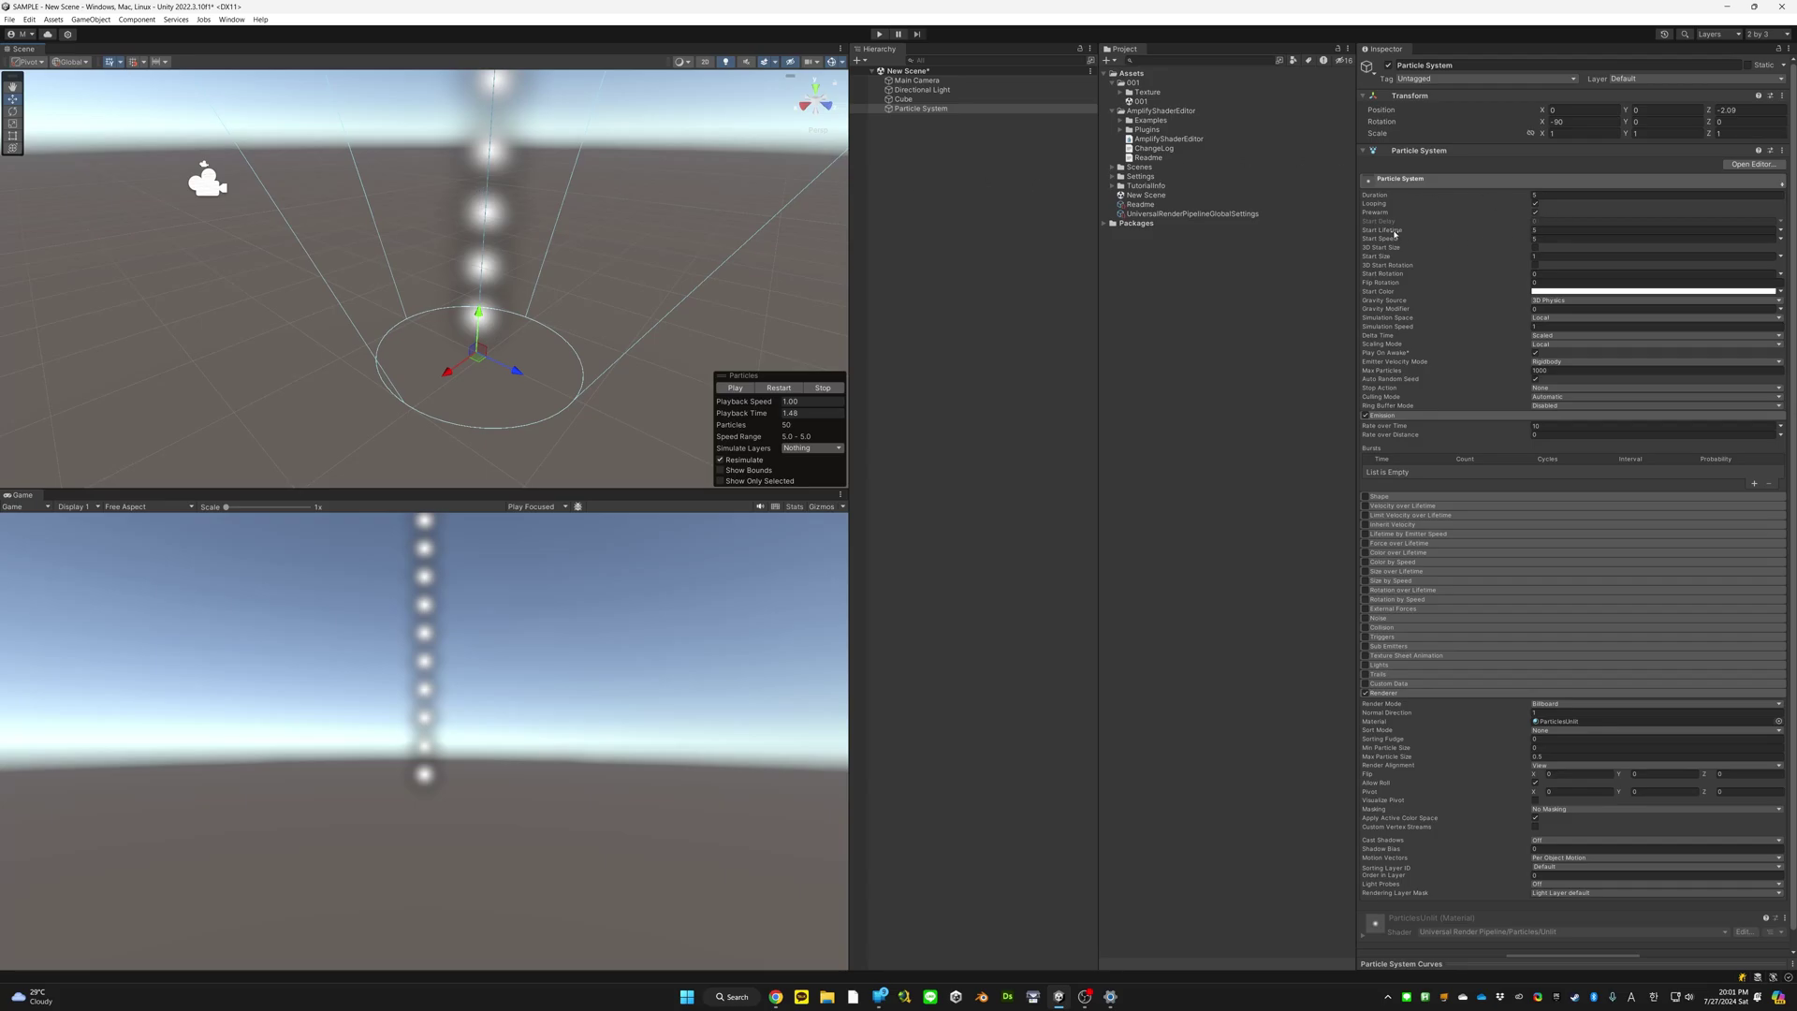
# Set Start Lifetime to 1 and play the particles with the whole column in view
pyautogui.click(1546, 230)
pyautogui.click(737, 387)
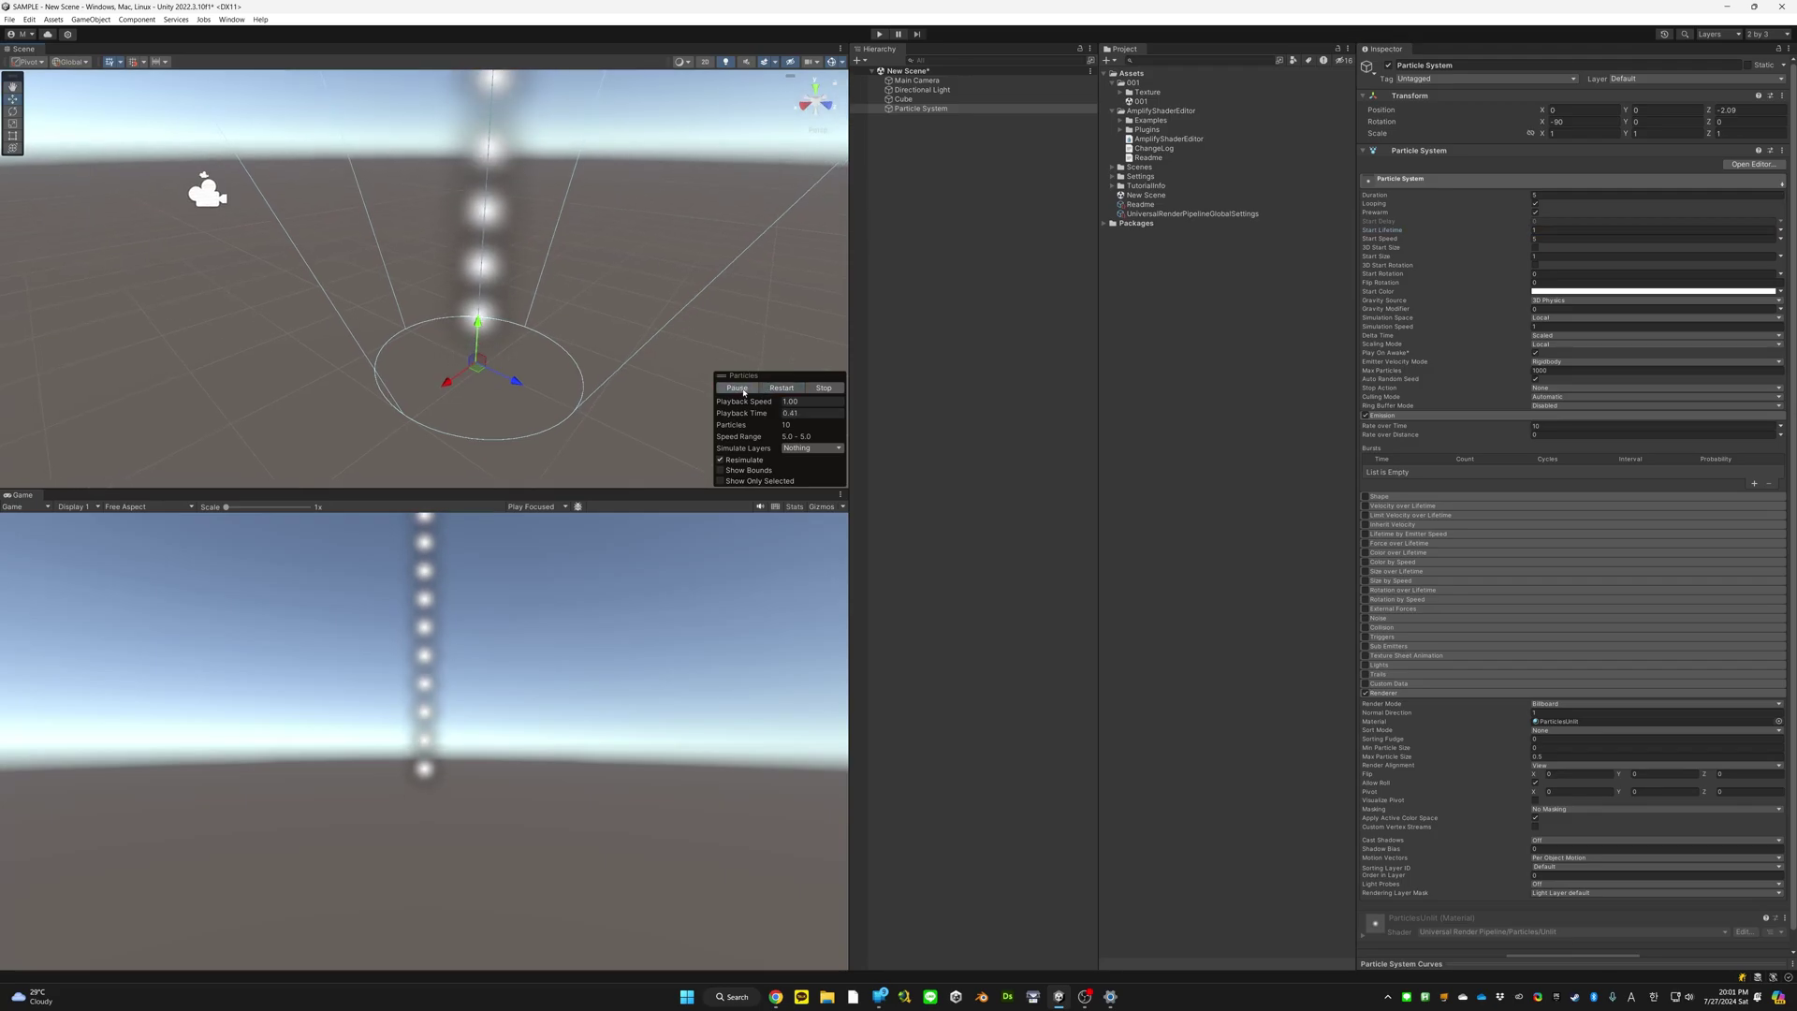
pyautogui.press('s')
pyautogui.moveTo(581, 356); pyautogui.dragTo(573, 307, button='right')
pyautogui.press('e')
pyautogui.press('w')
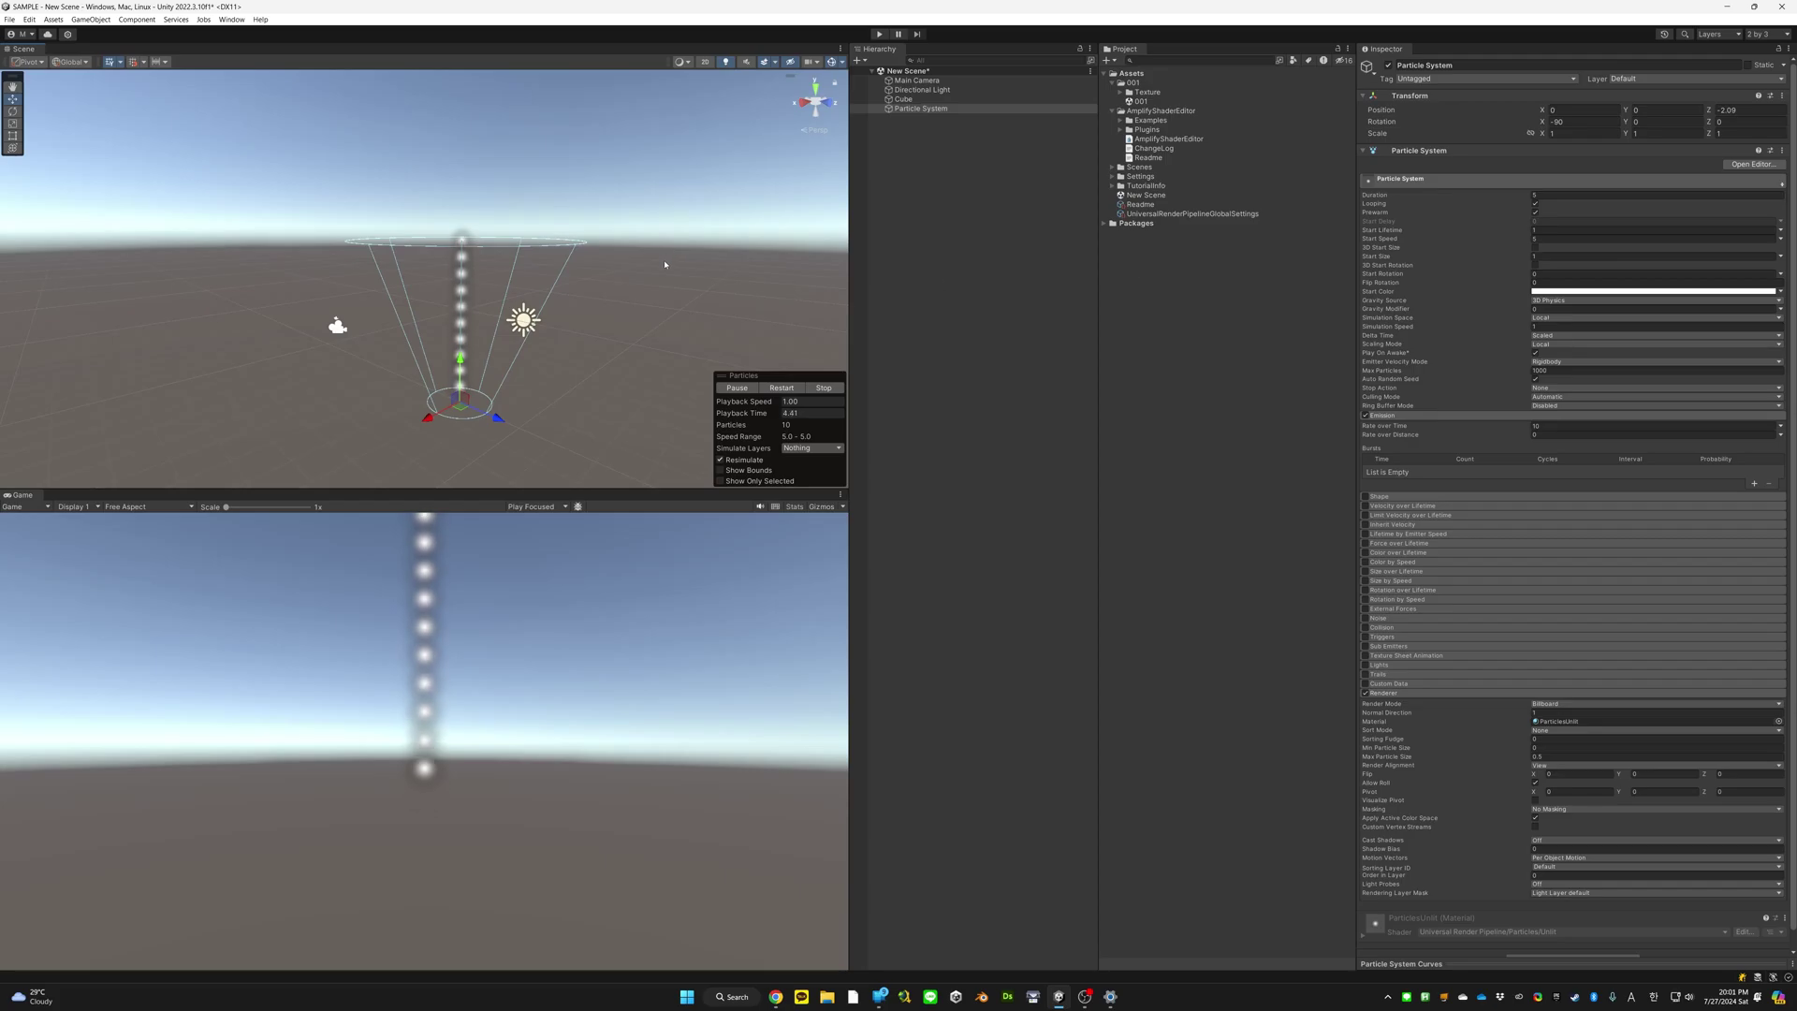
# Set Start Lifetime to 2 and check the taller particle column in the Scene view
pyautogui.click(1562, 231)
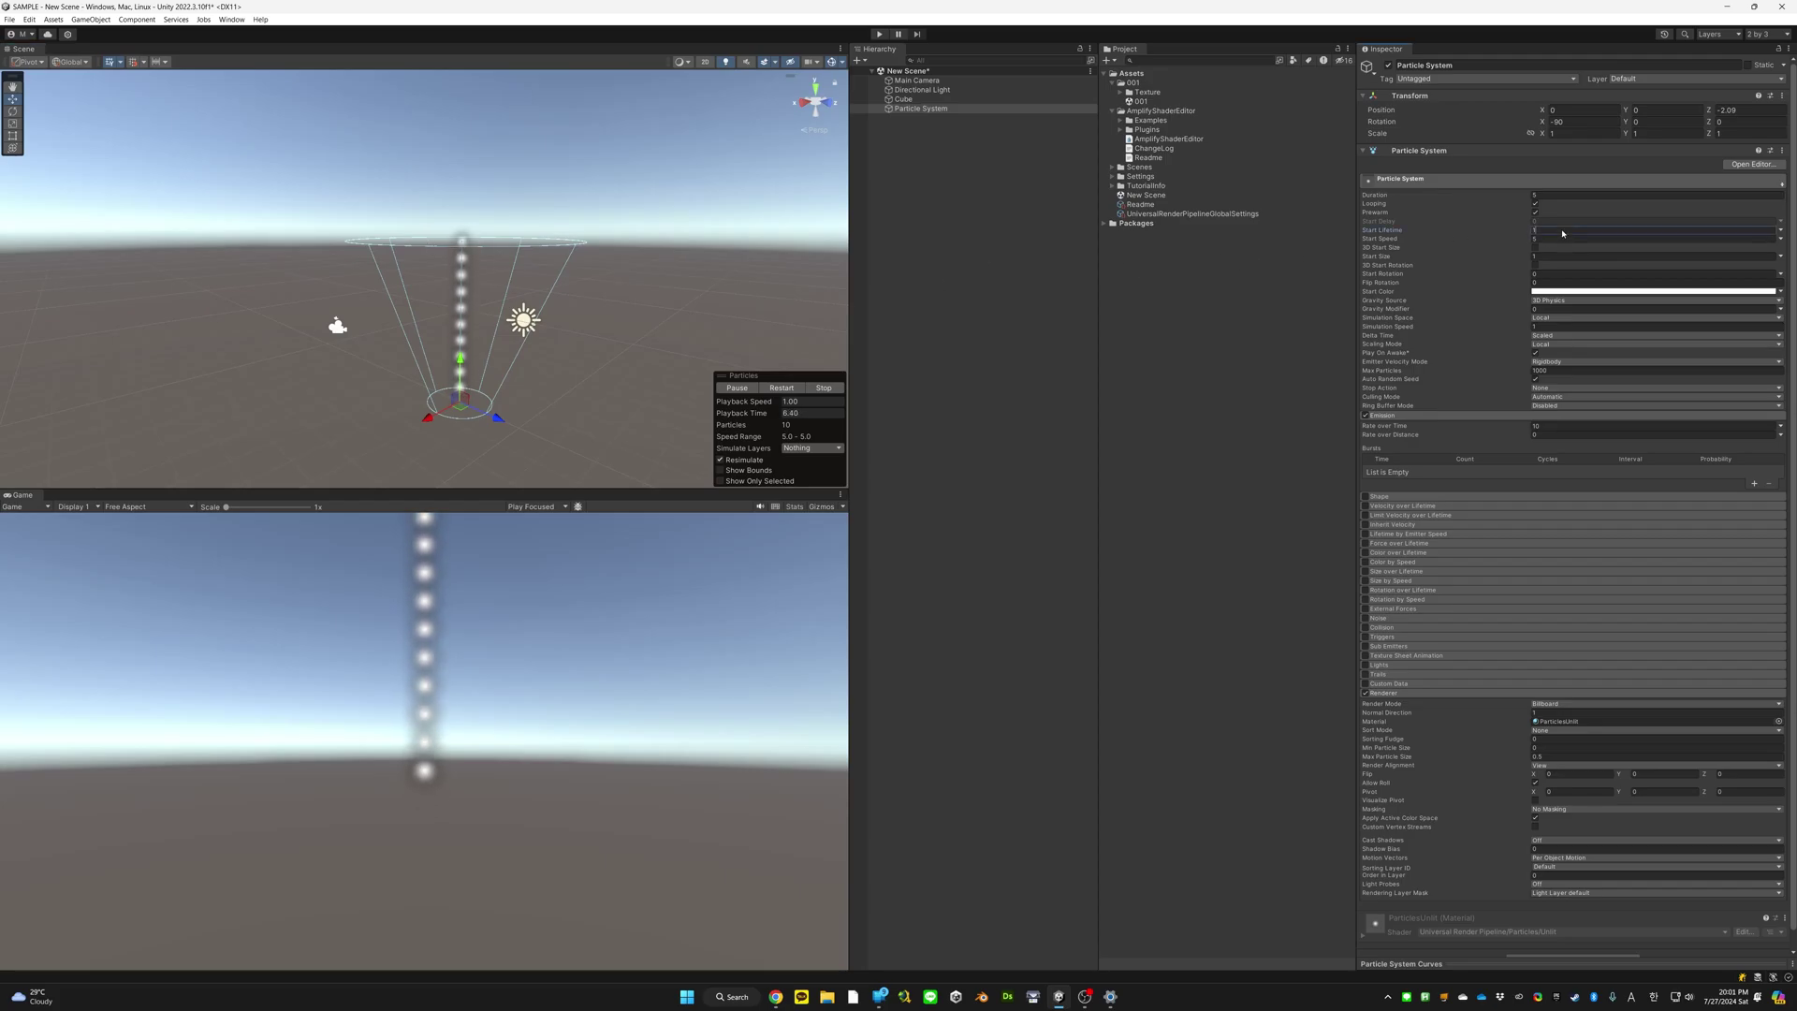
pyautogui.write('2')
pyautogui.moveTo(581, 215); pyautogui.dragTo(592, 202, button='right')
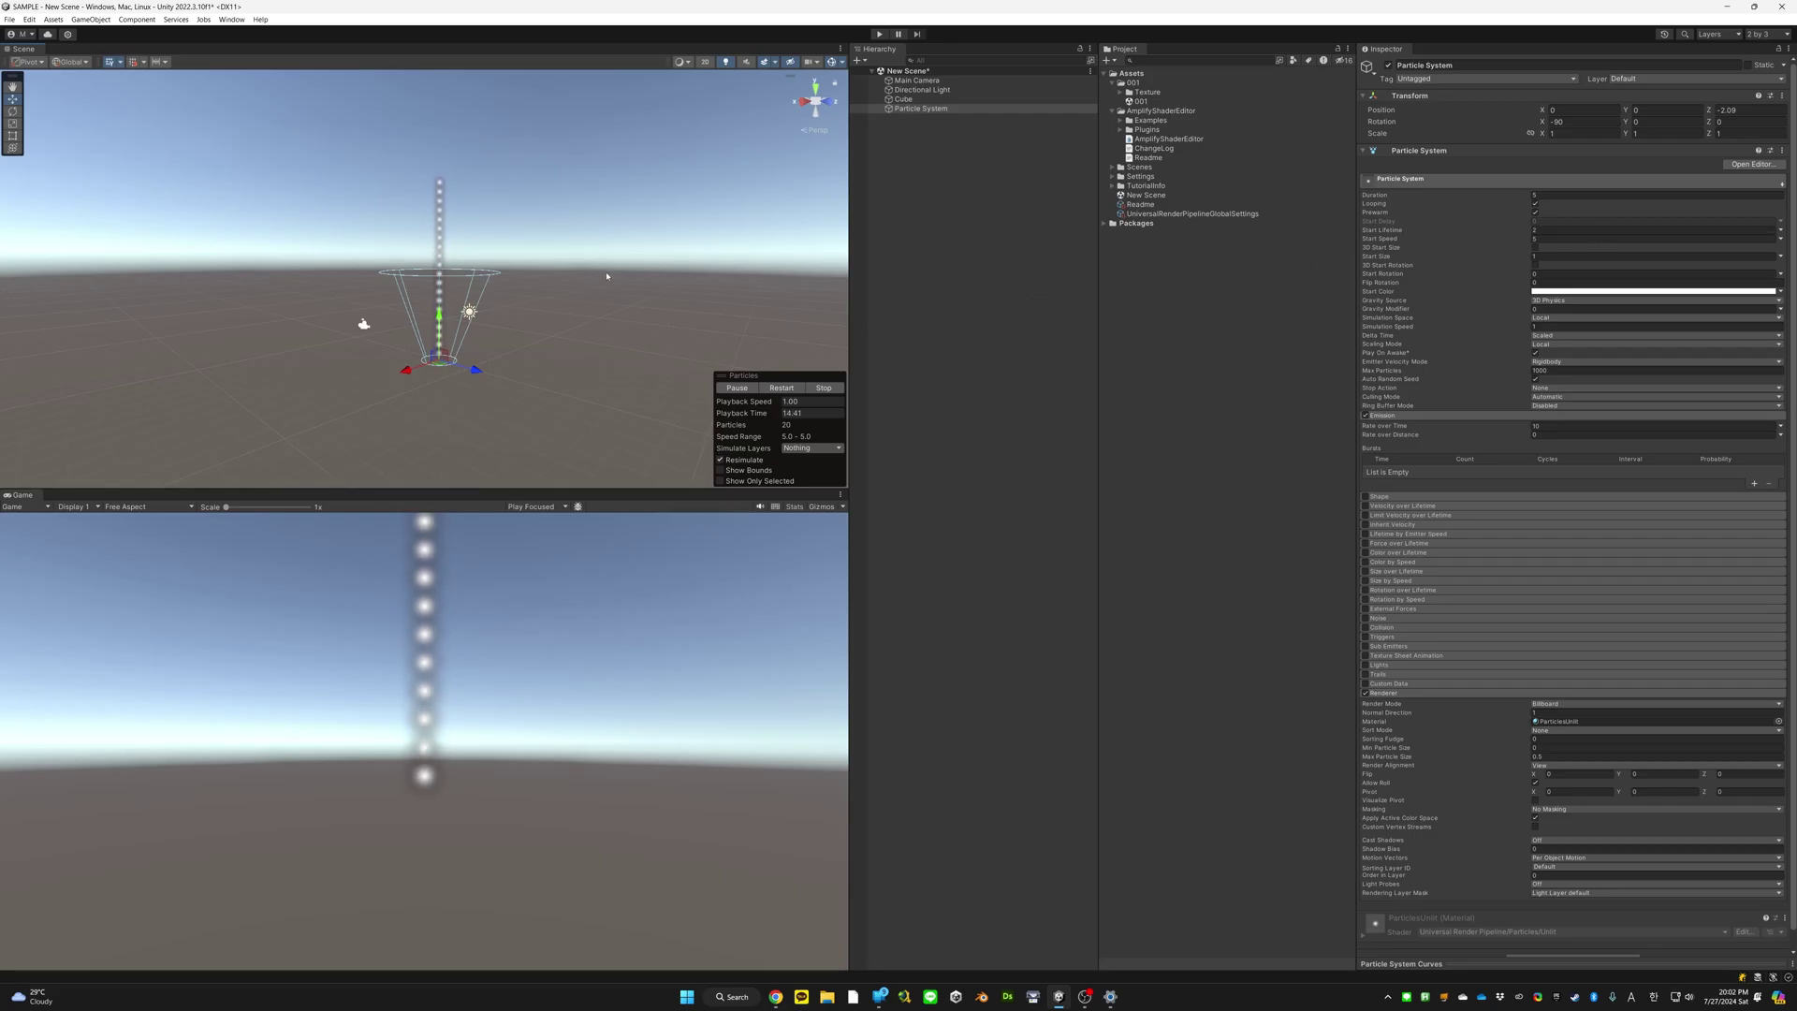
pyautogui.moveTo(601, 273); pyautogui.dragTo(646, 286, button='right')
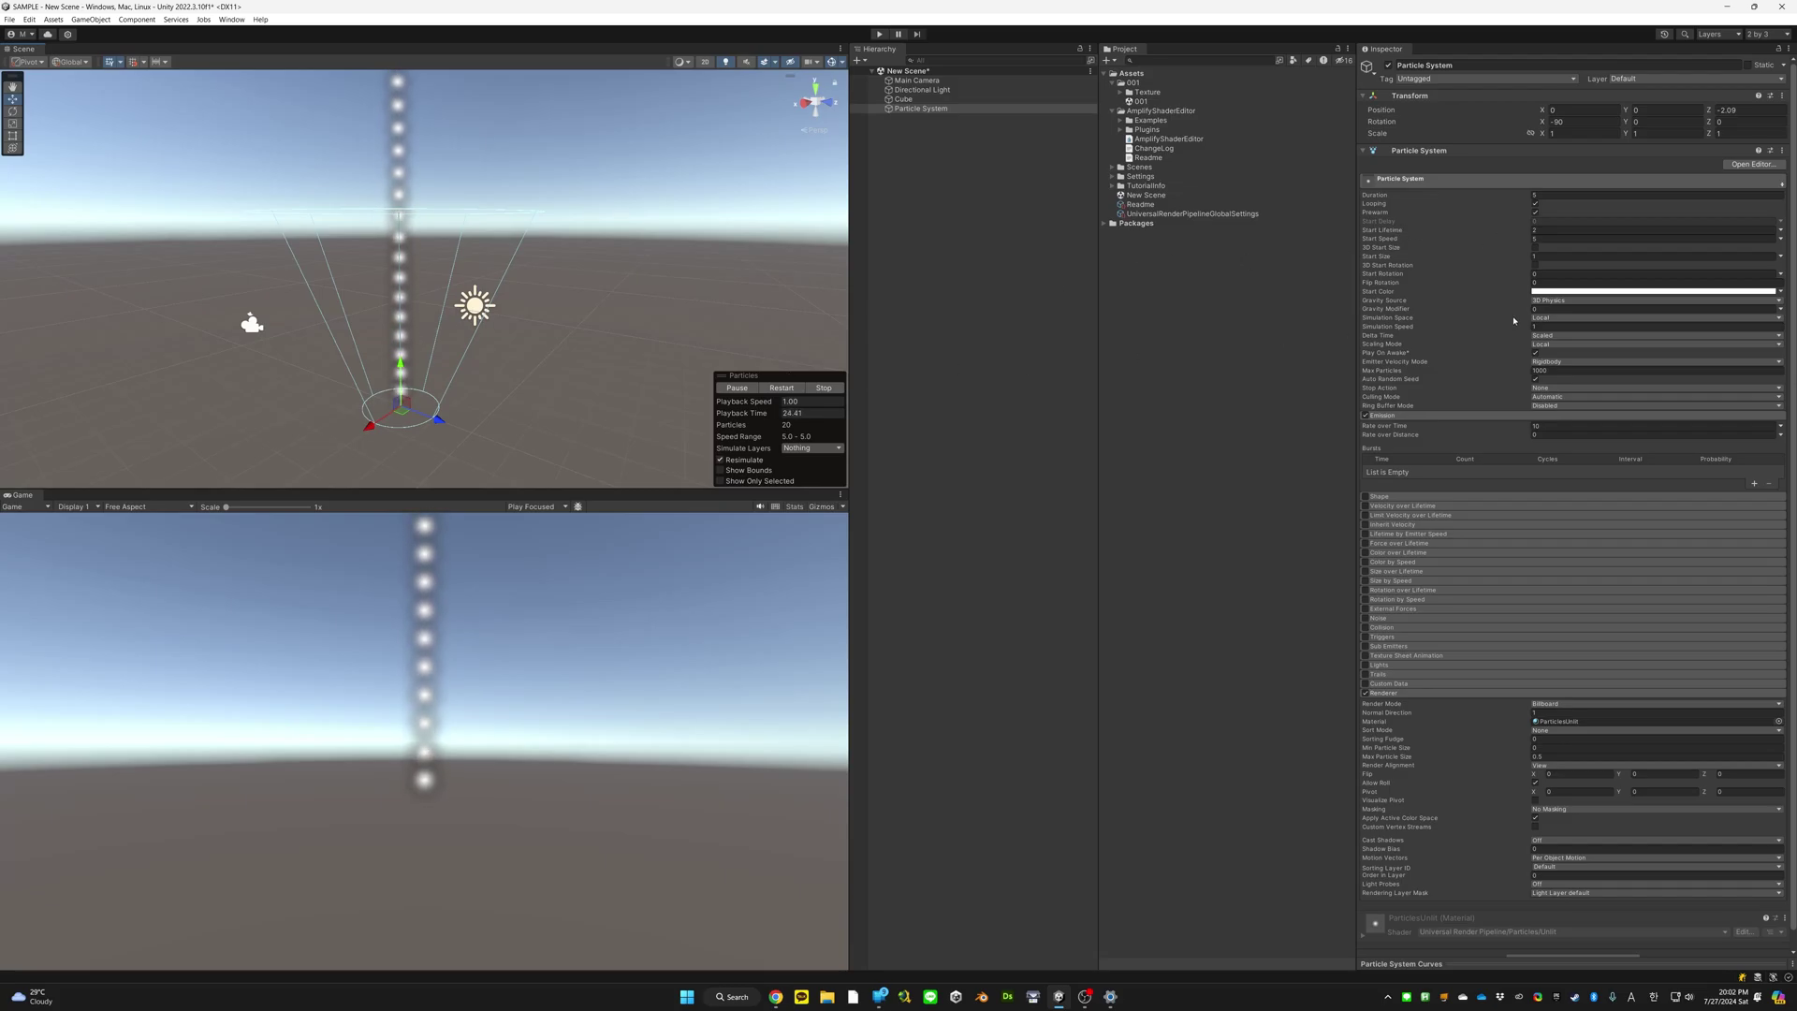
# Enable the Shape module to preview the particles spreading out from the emitter cone
pyautogui.moveTo(1514, 320)
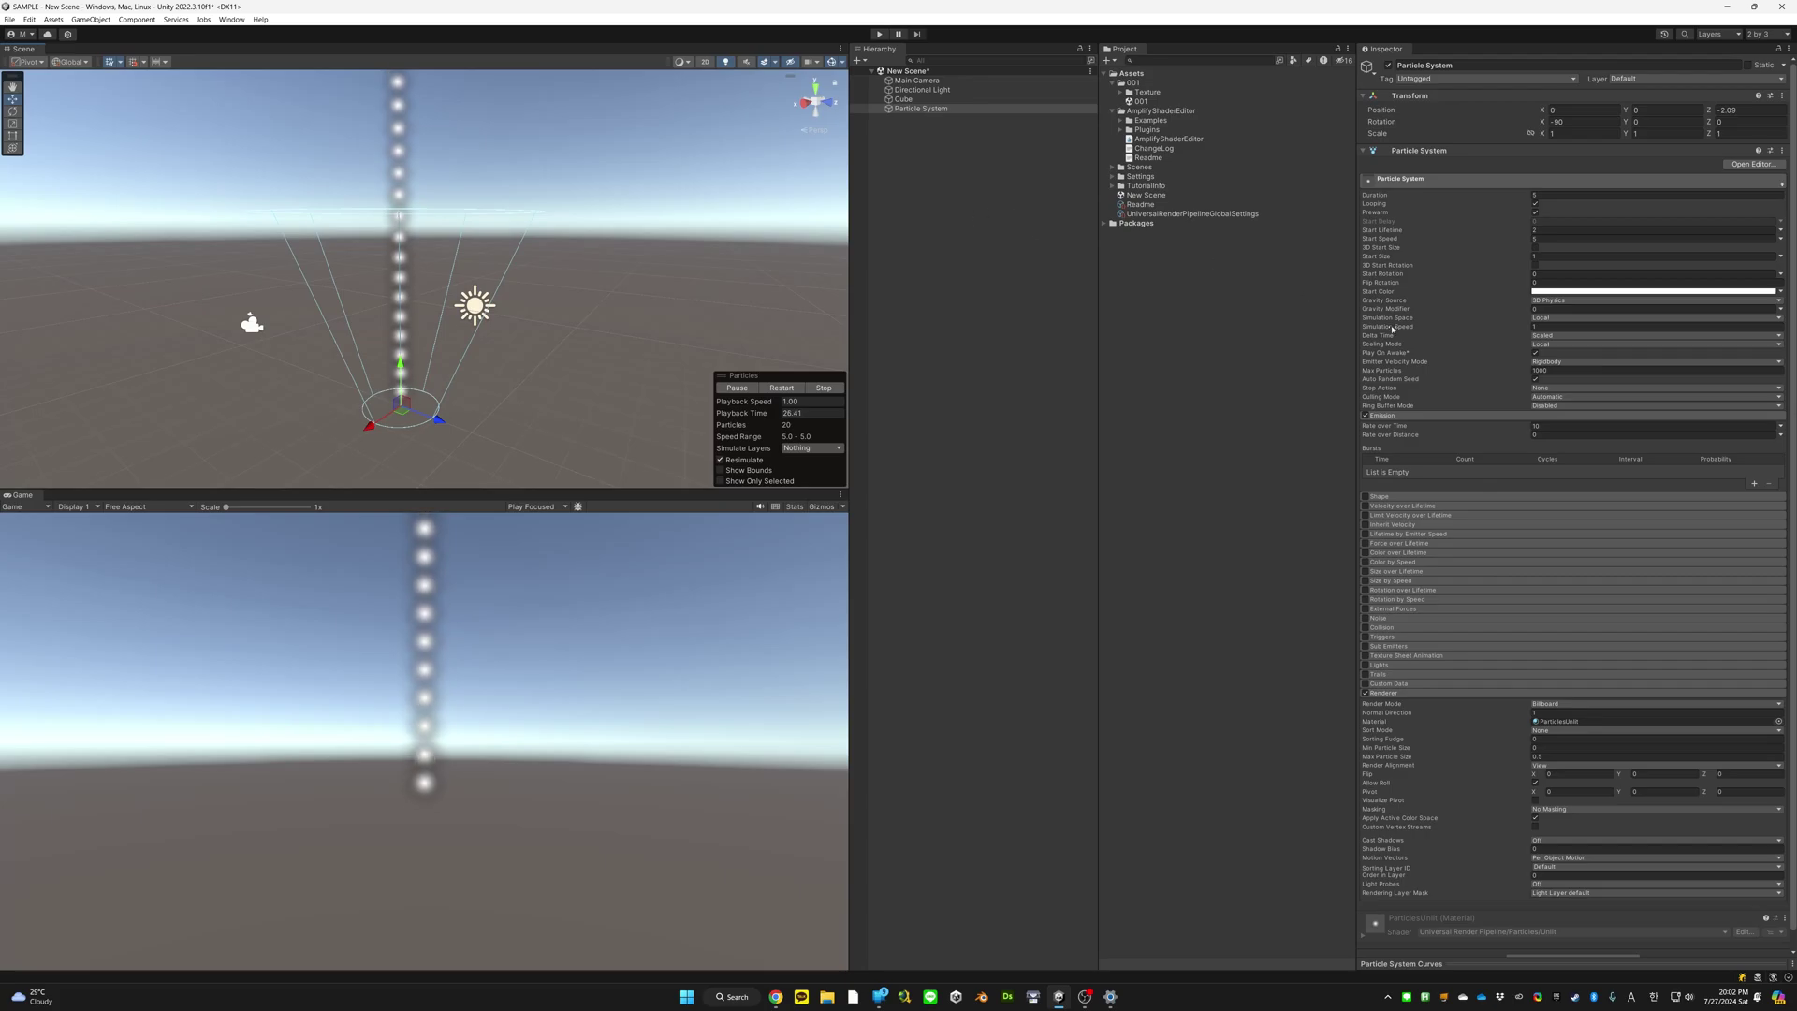
pyautogui.click(1365, 497)
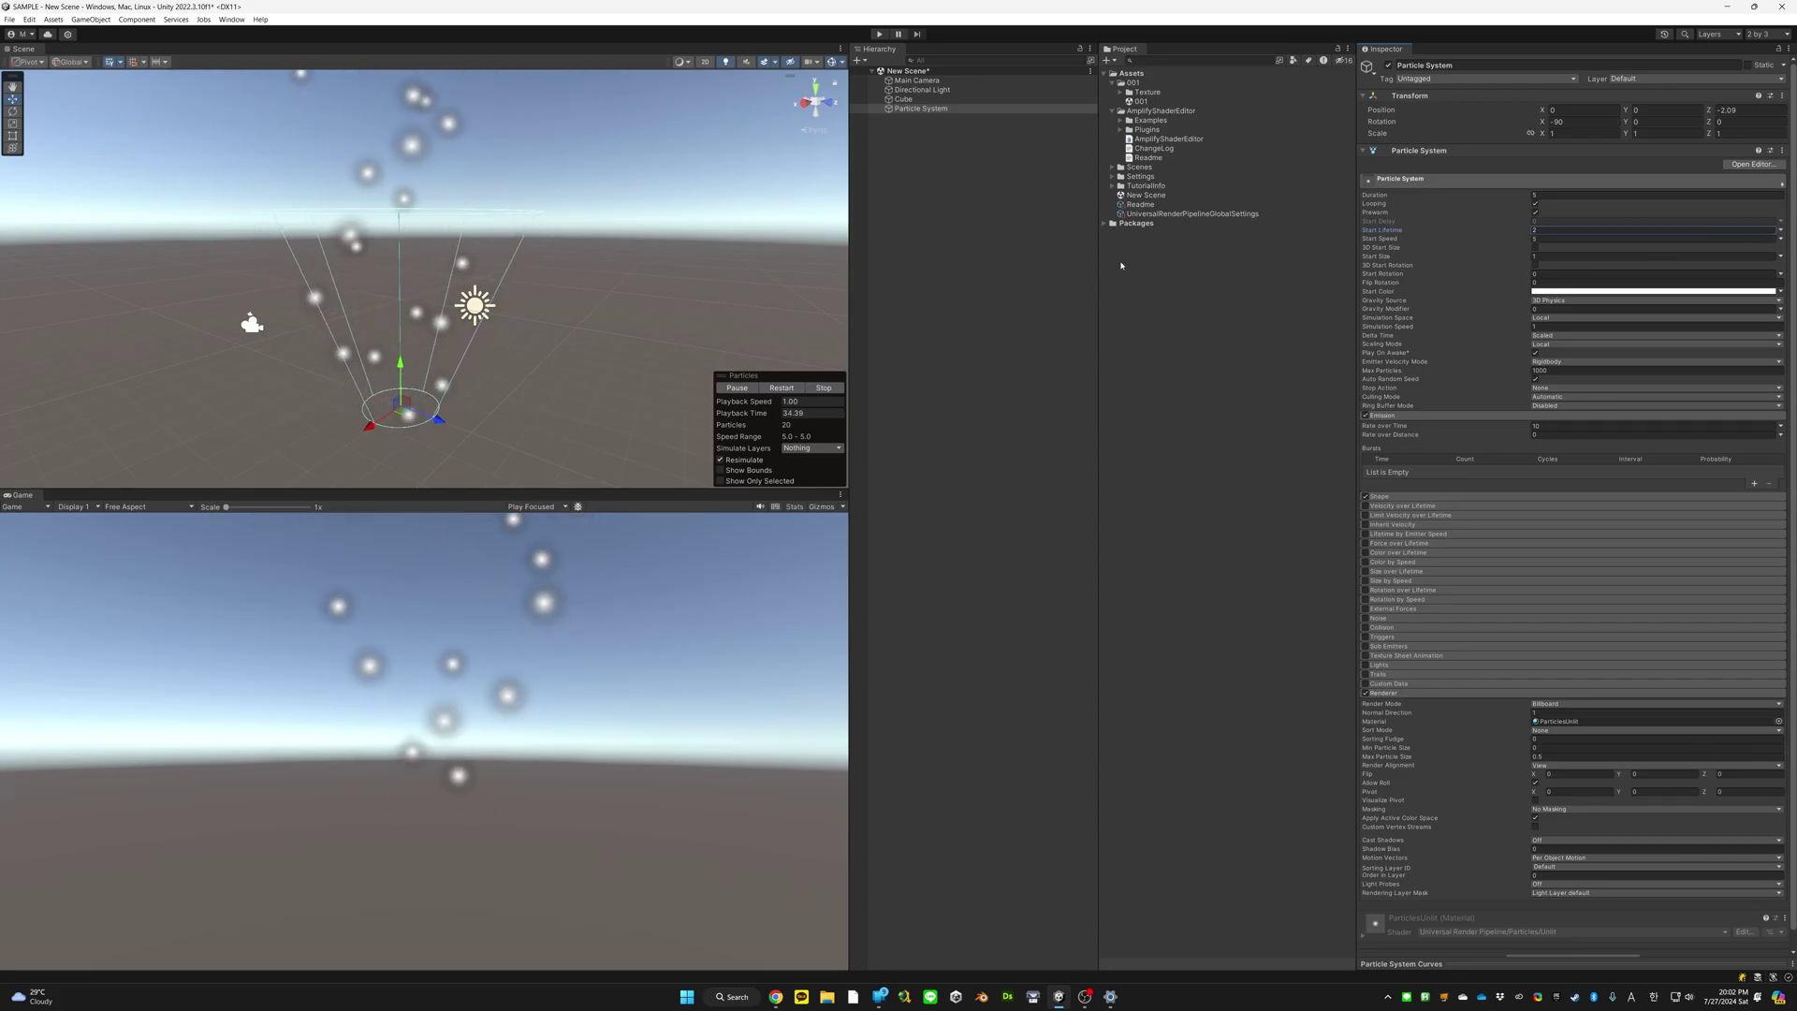
pyautogui.moveTo(420, 280); pyautogui.dragTo(422, 234, button='right')
pyautogui.scroll(-5, 422, 234)
pyautogui.moveTo(422, 234); pyautogui.dragTo(447, 224, button='middle')
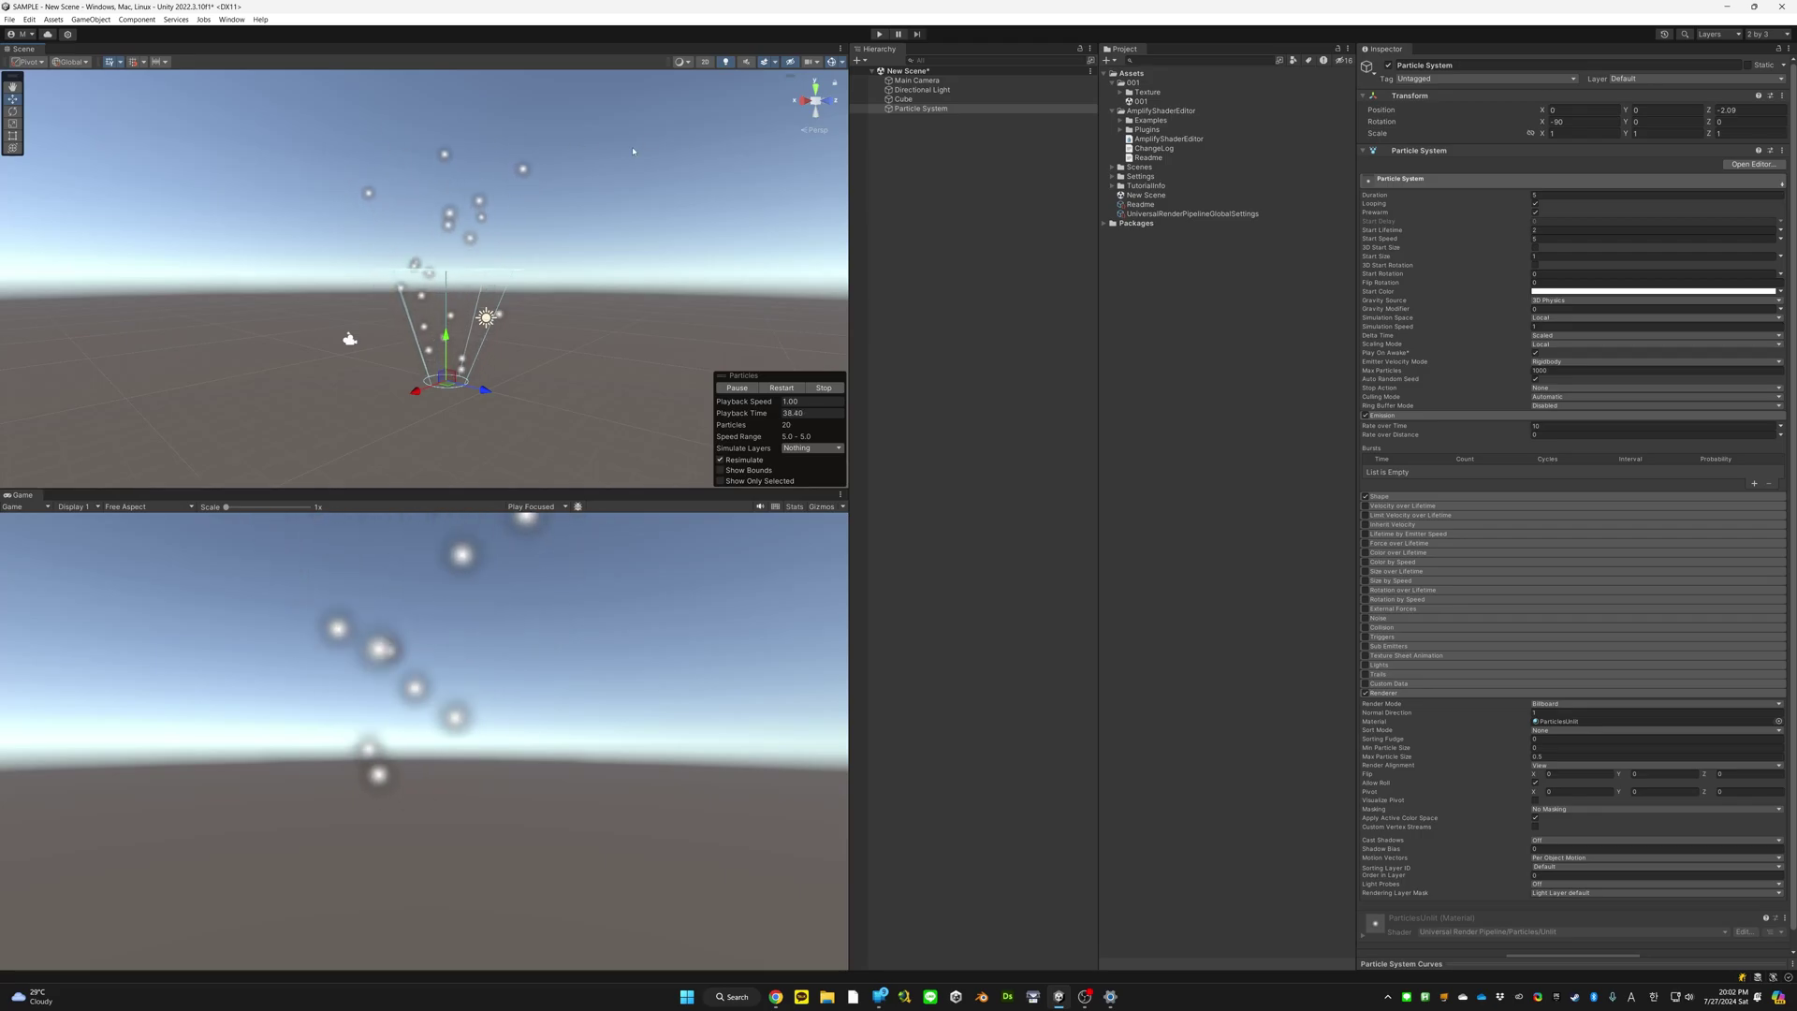
# Switch Start Lifetime to Random Between Two Constants and try different limits while watching the particles
pyautogui.click(1781, 231)
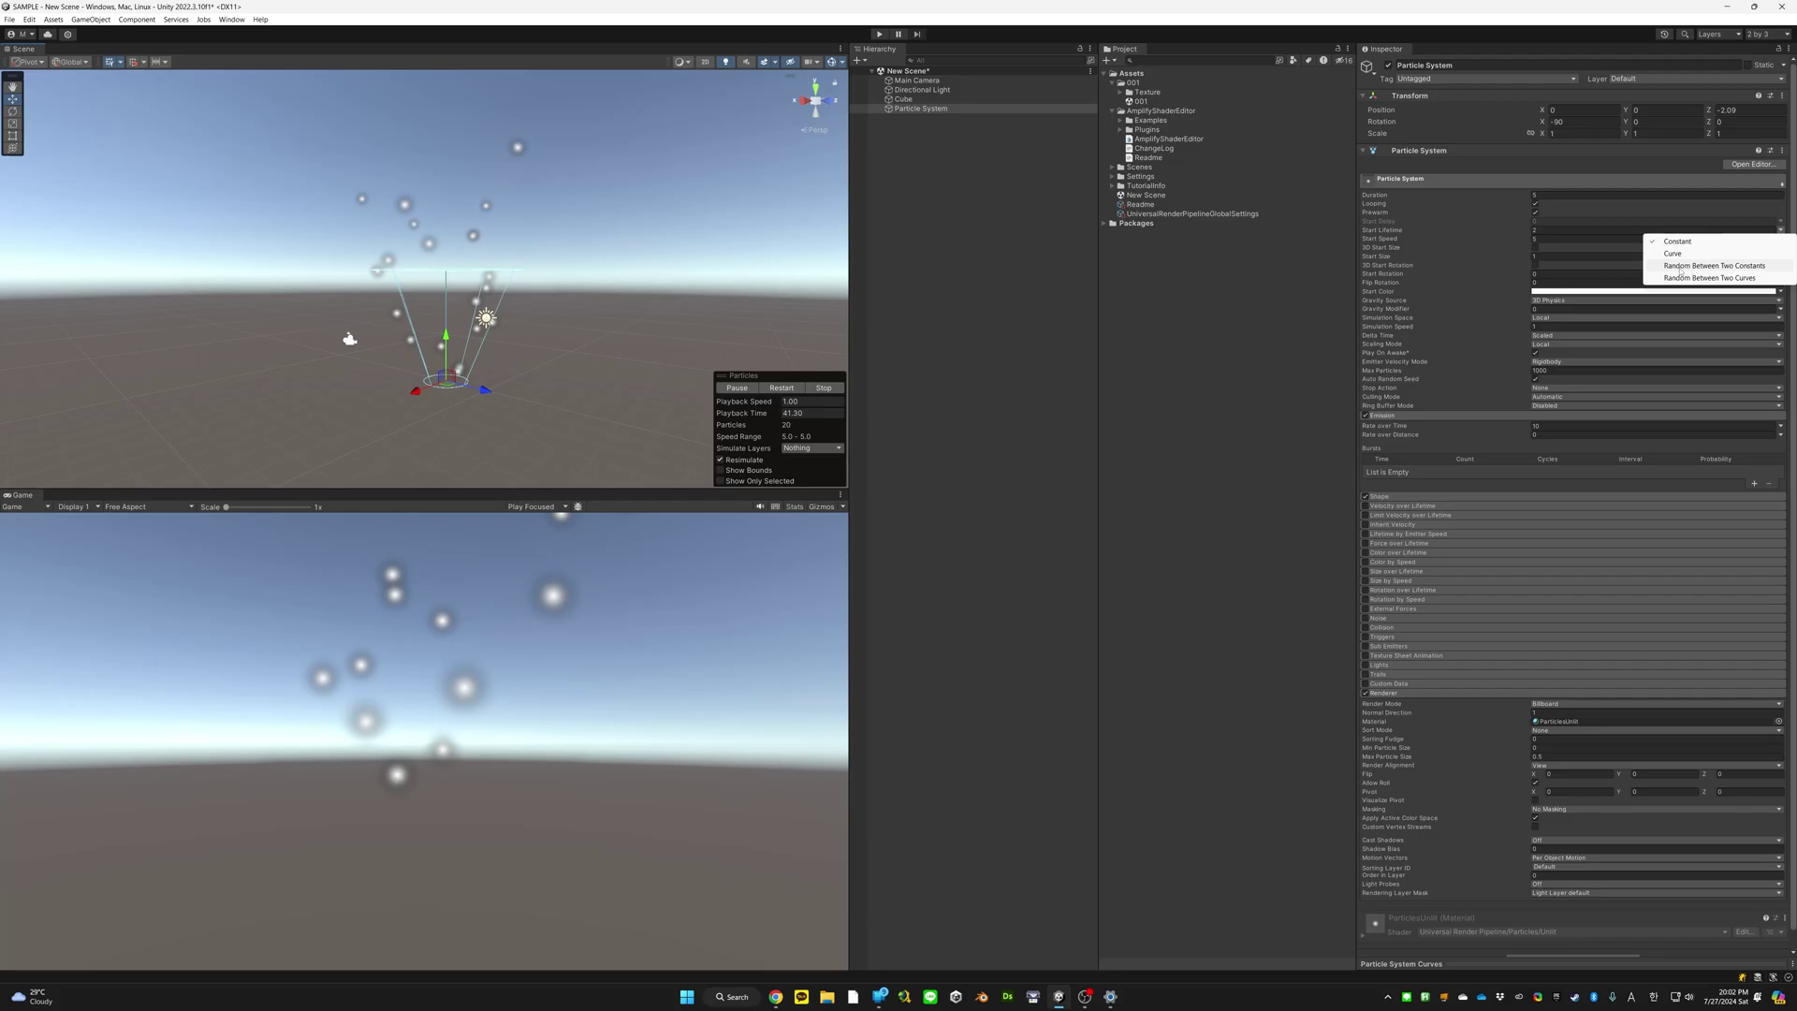
pyautogui.click(1747, 268)
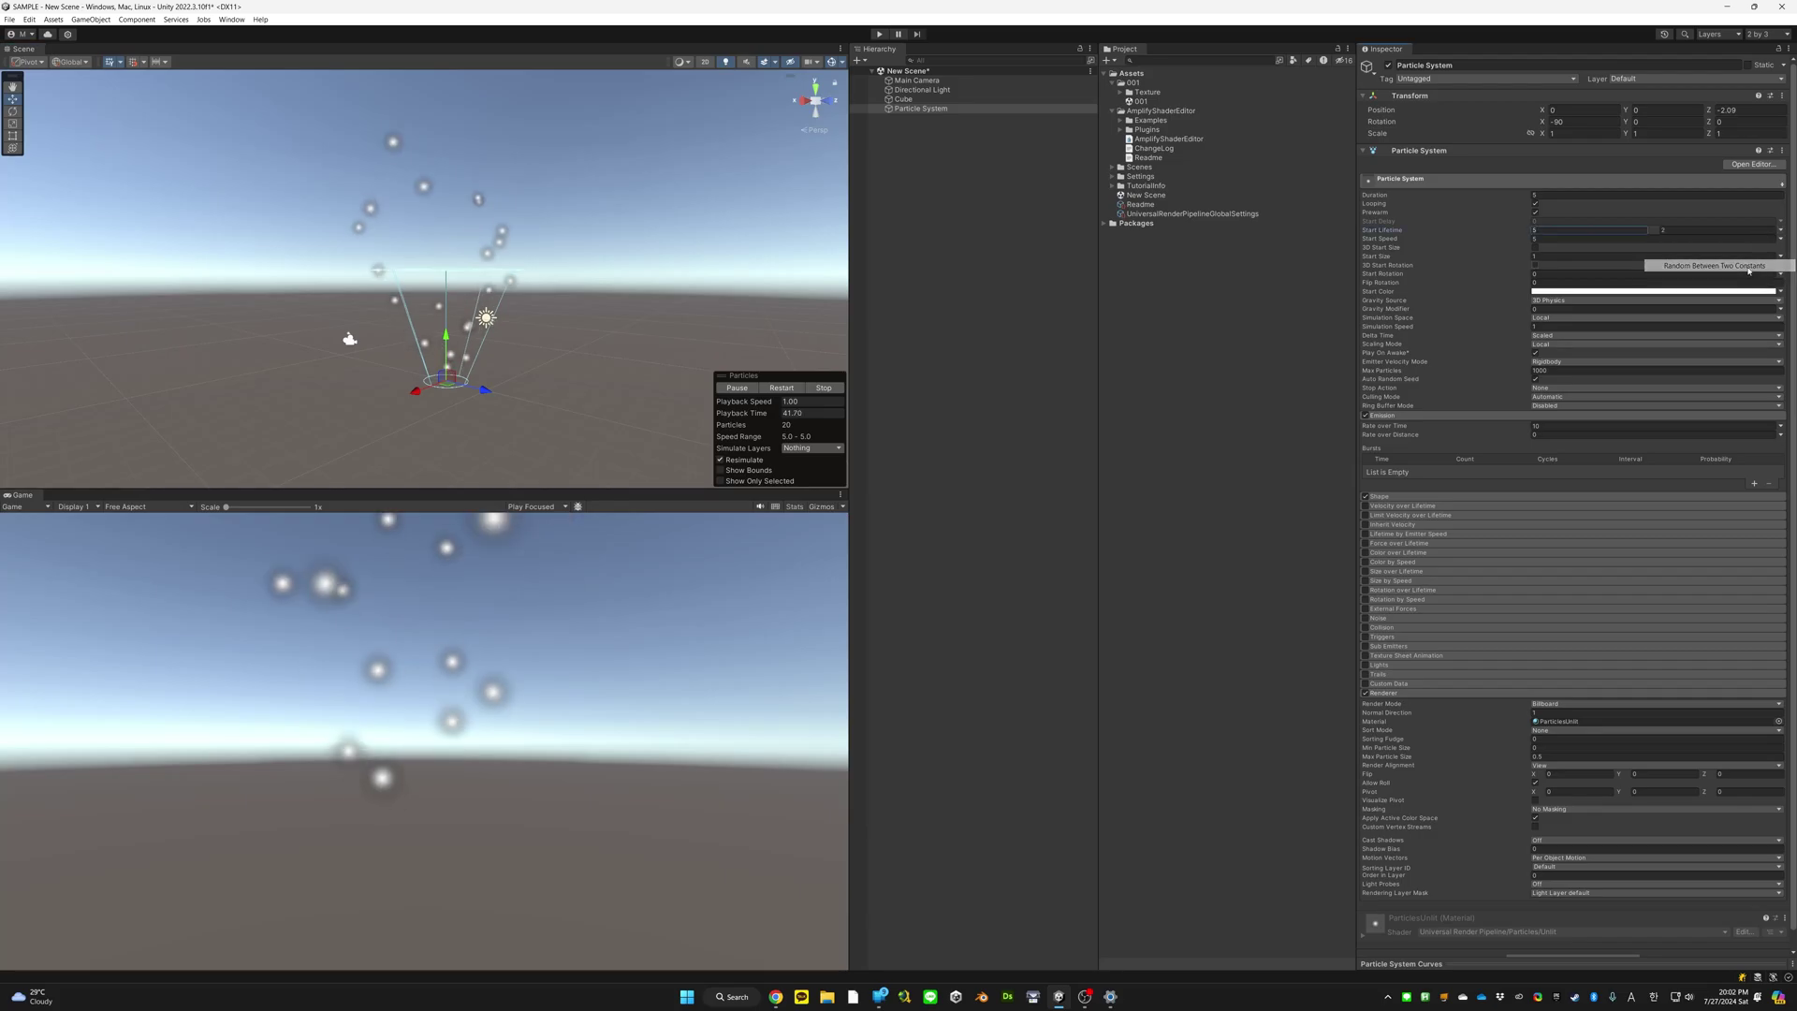
pyautogui.click(1630, 228)
pyautogui.click(1662, 229)
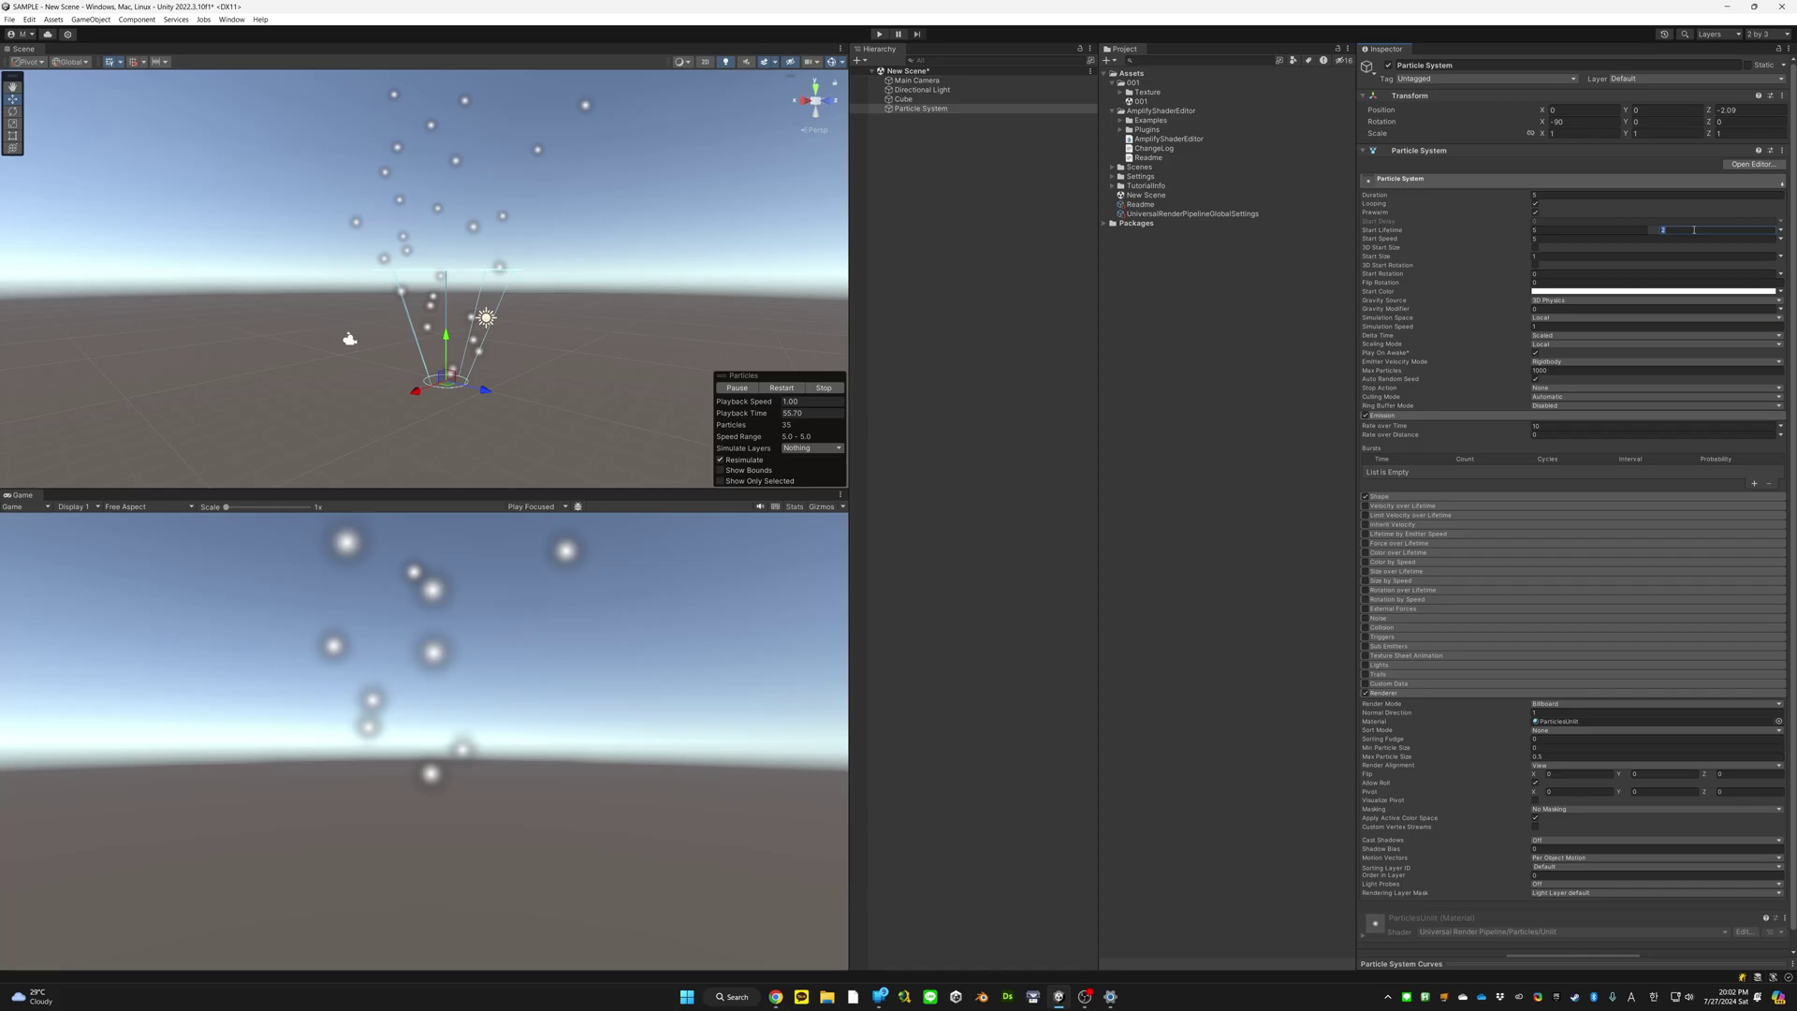
pyautogui.click(1689, 229)
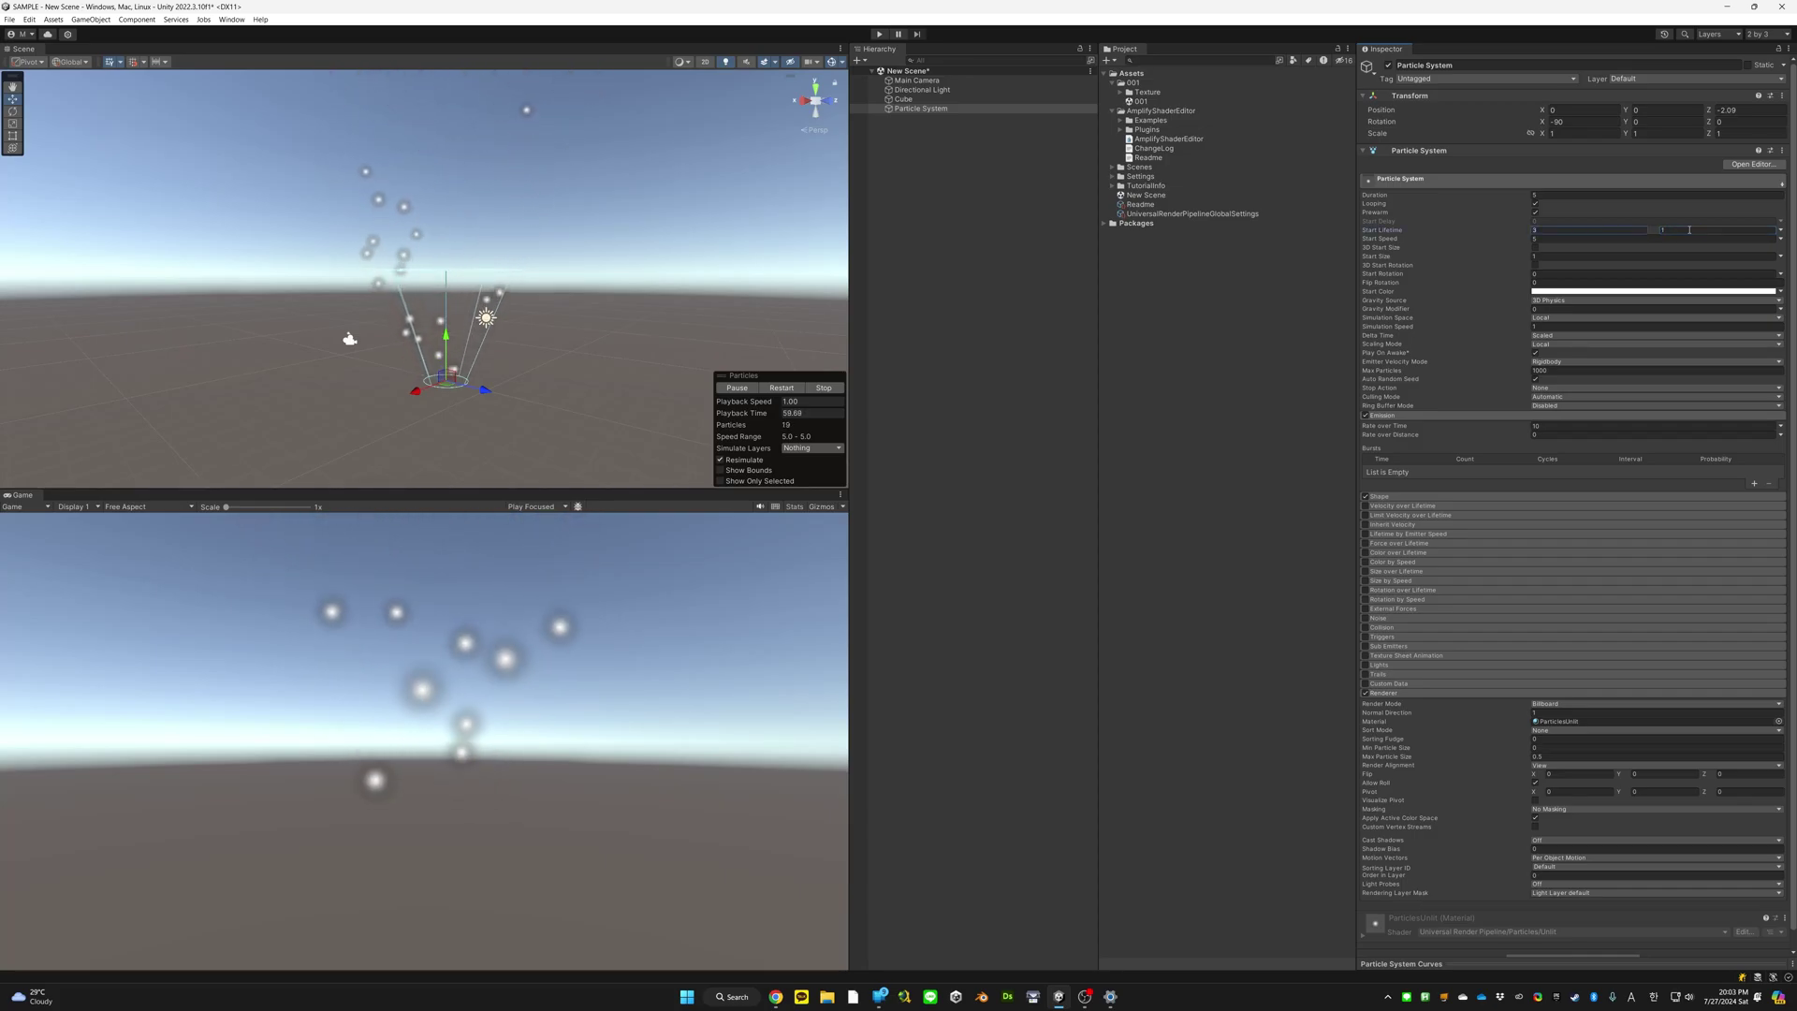
pyautogui.moveTo(462, 249)
pyautogui.mouseDown(button='right')
pyautogui.moveTo(446, 240)
pyautogui.moveTo(452, 260)
pyautogui.mouseUp(button='right')
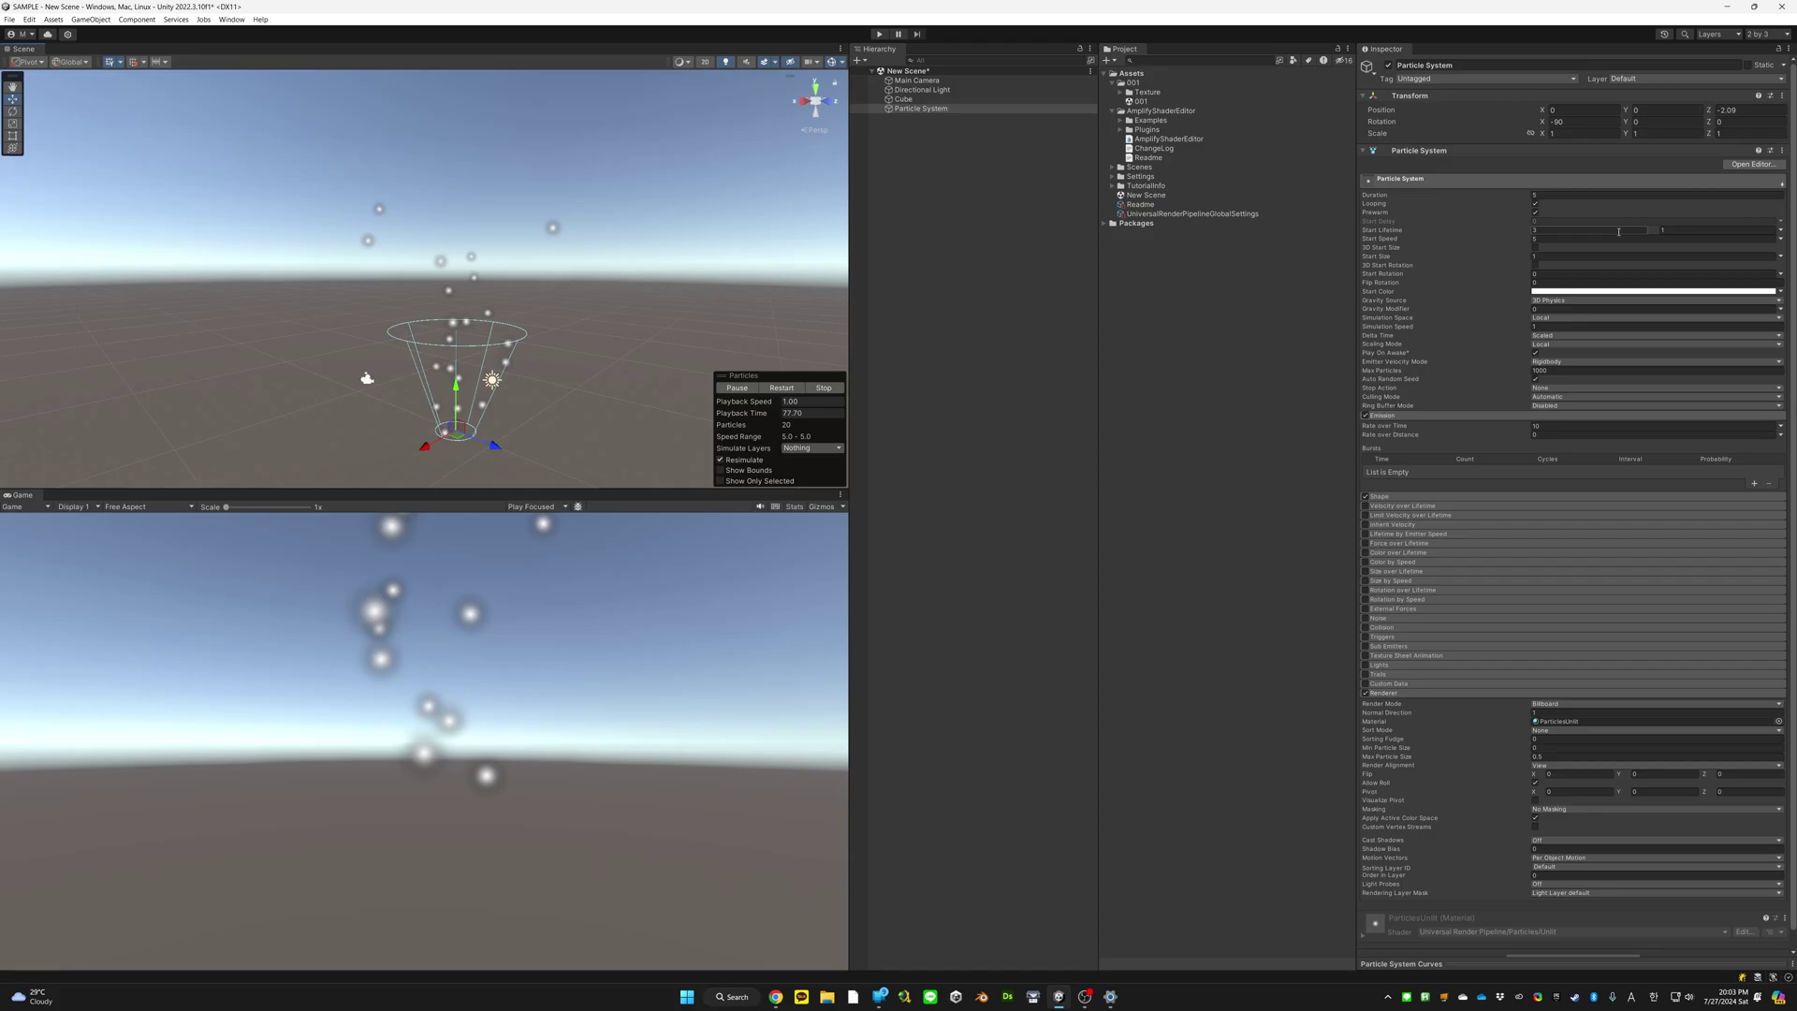
# Return Start Lifetime to Constant with a value of 1 and disable the Shape module
pyautogui.click(1780, 230)
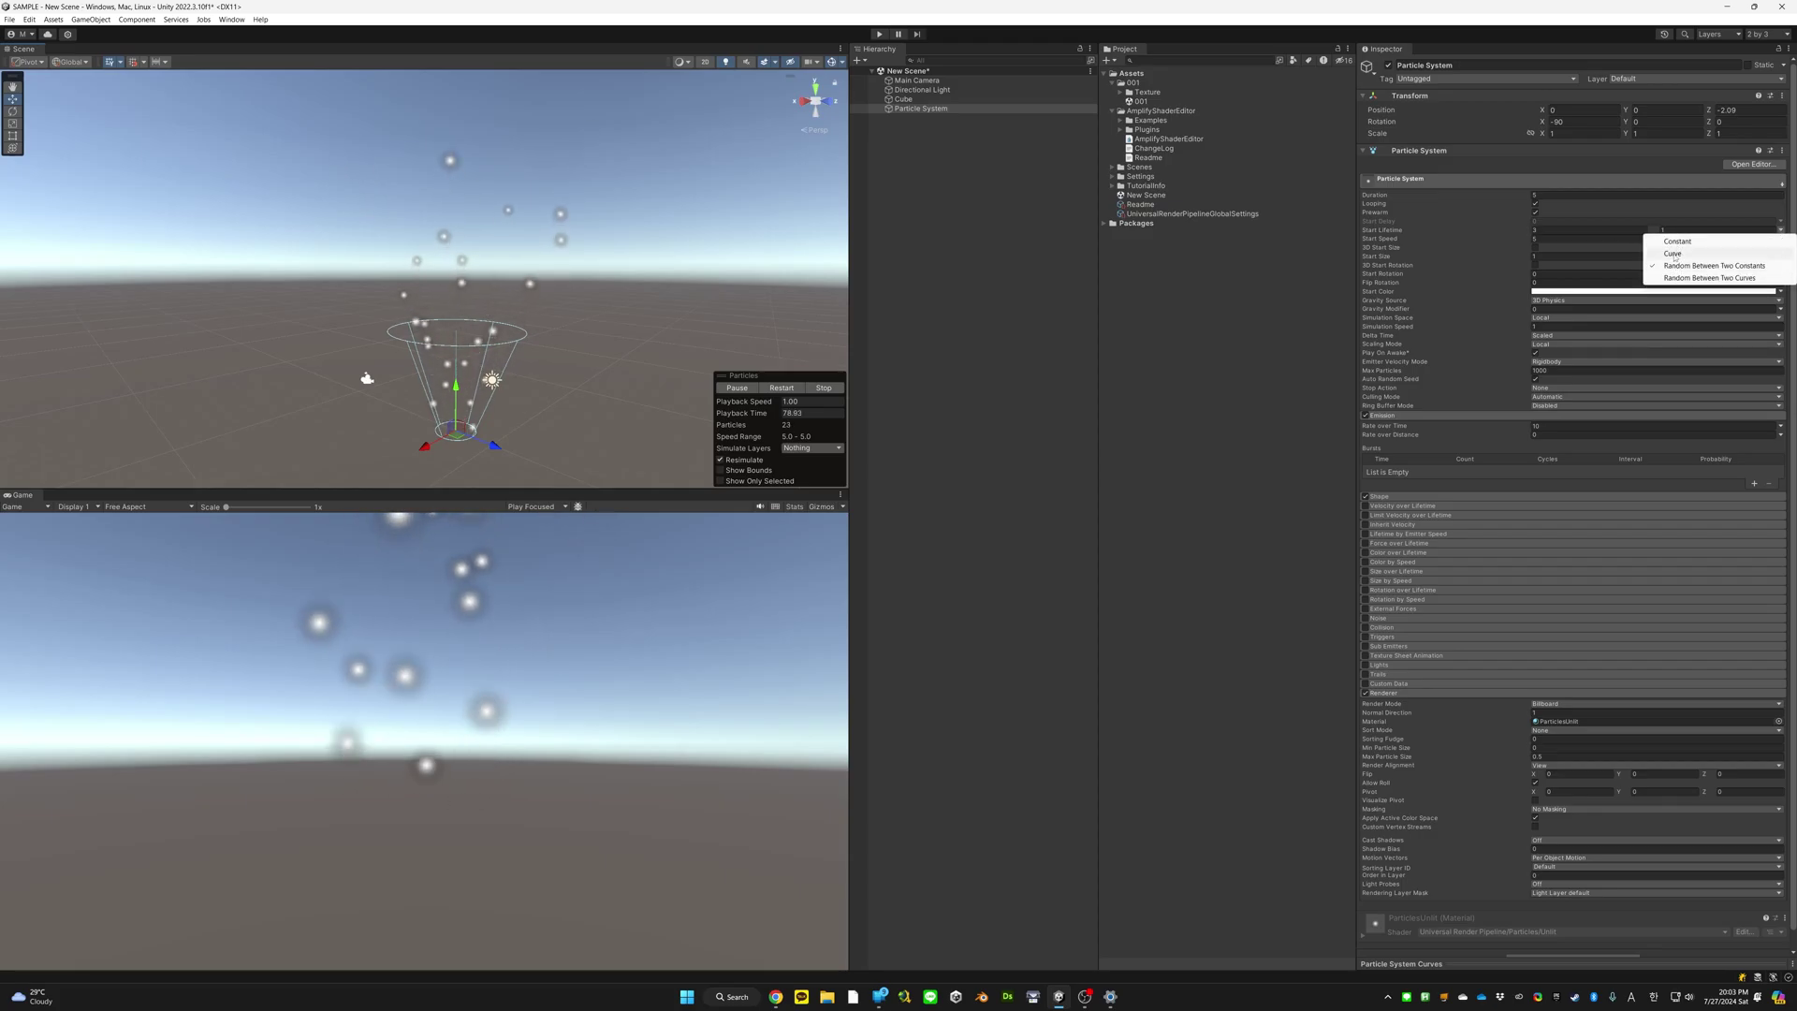
pyautogui.click(1782, 232)
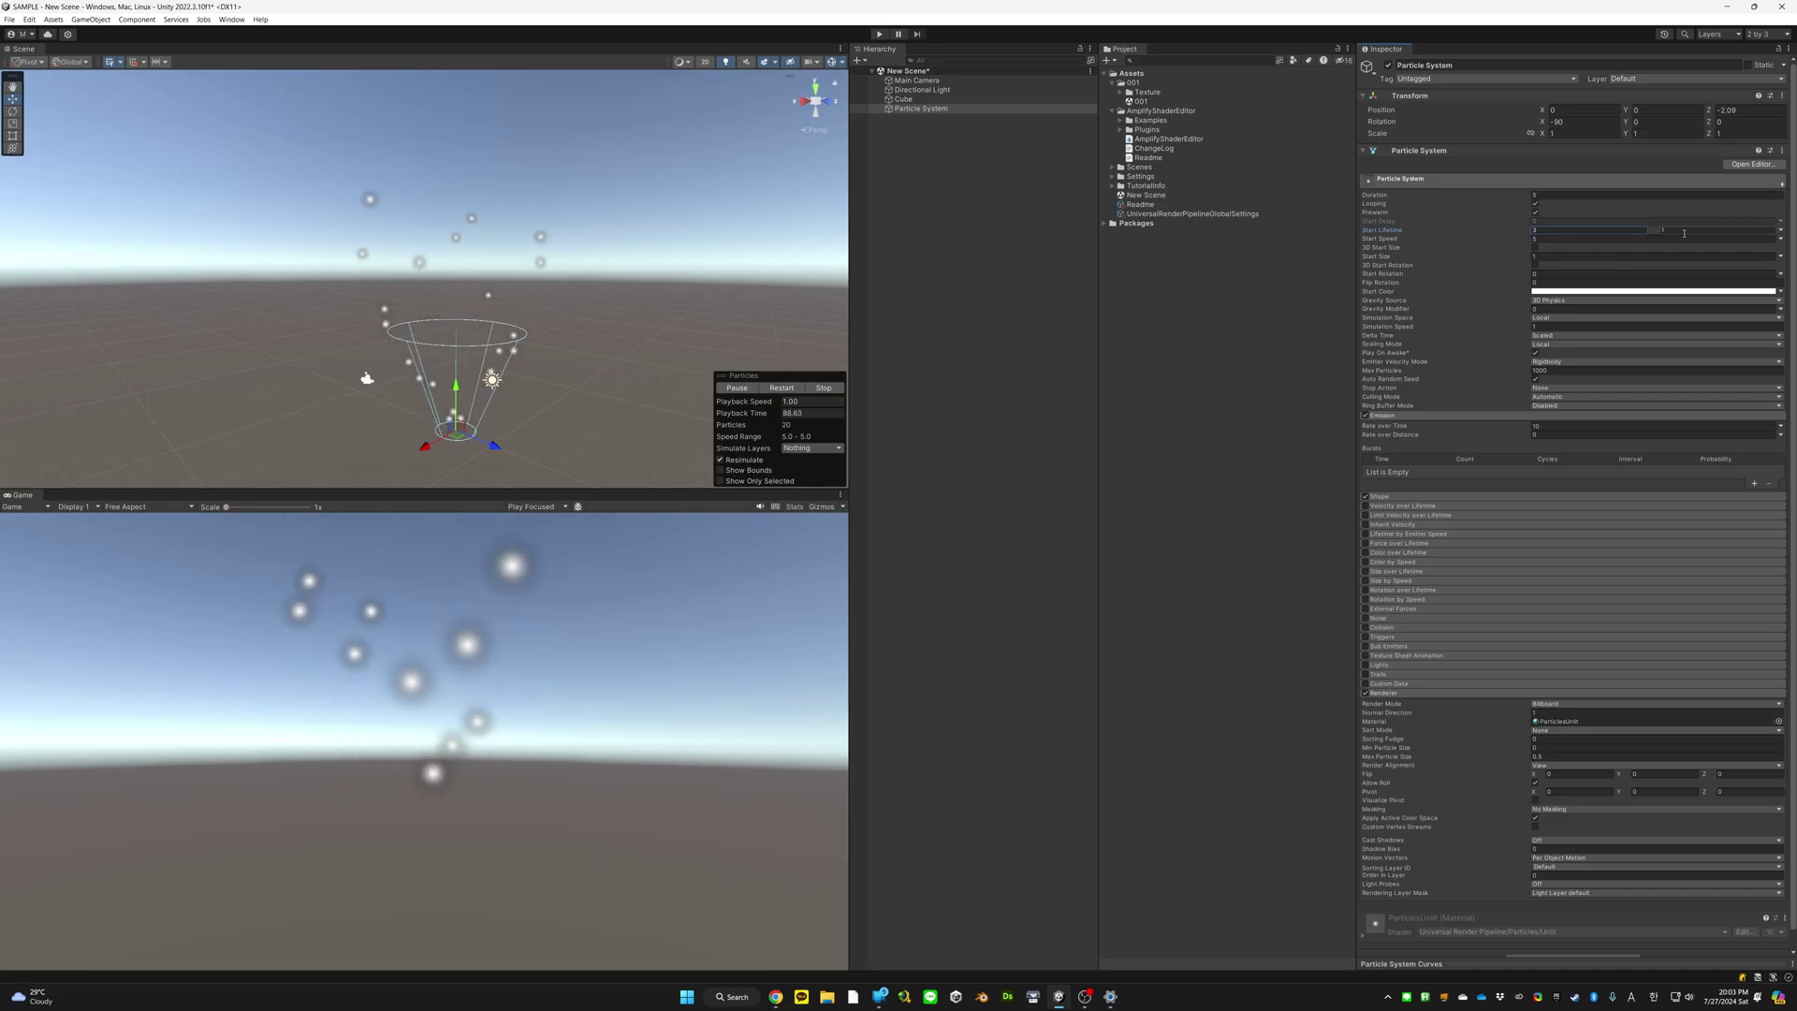
pyautogui.click(1780, 230)
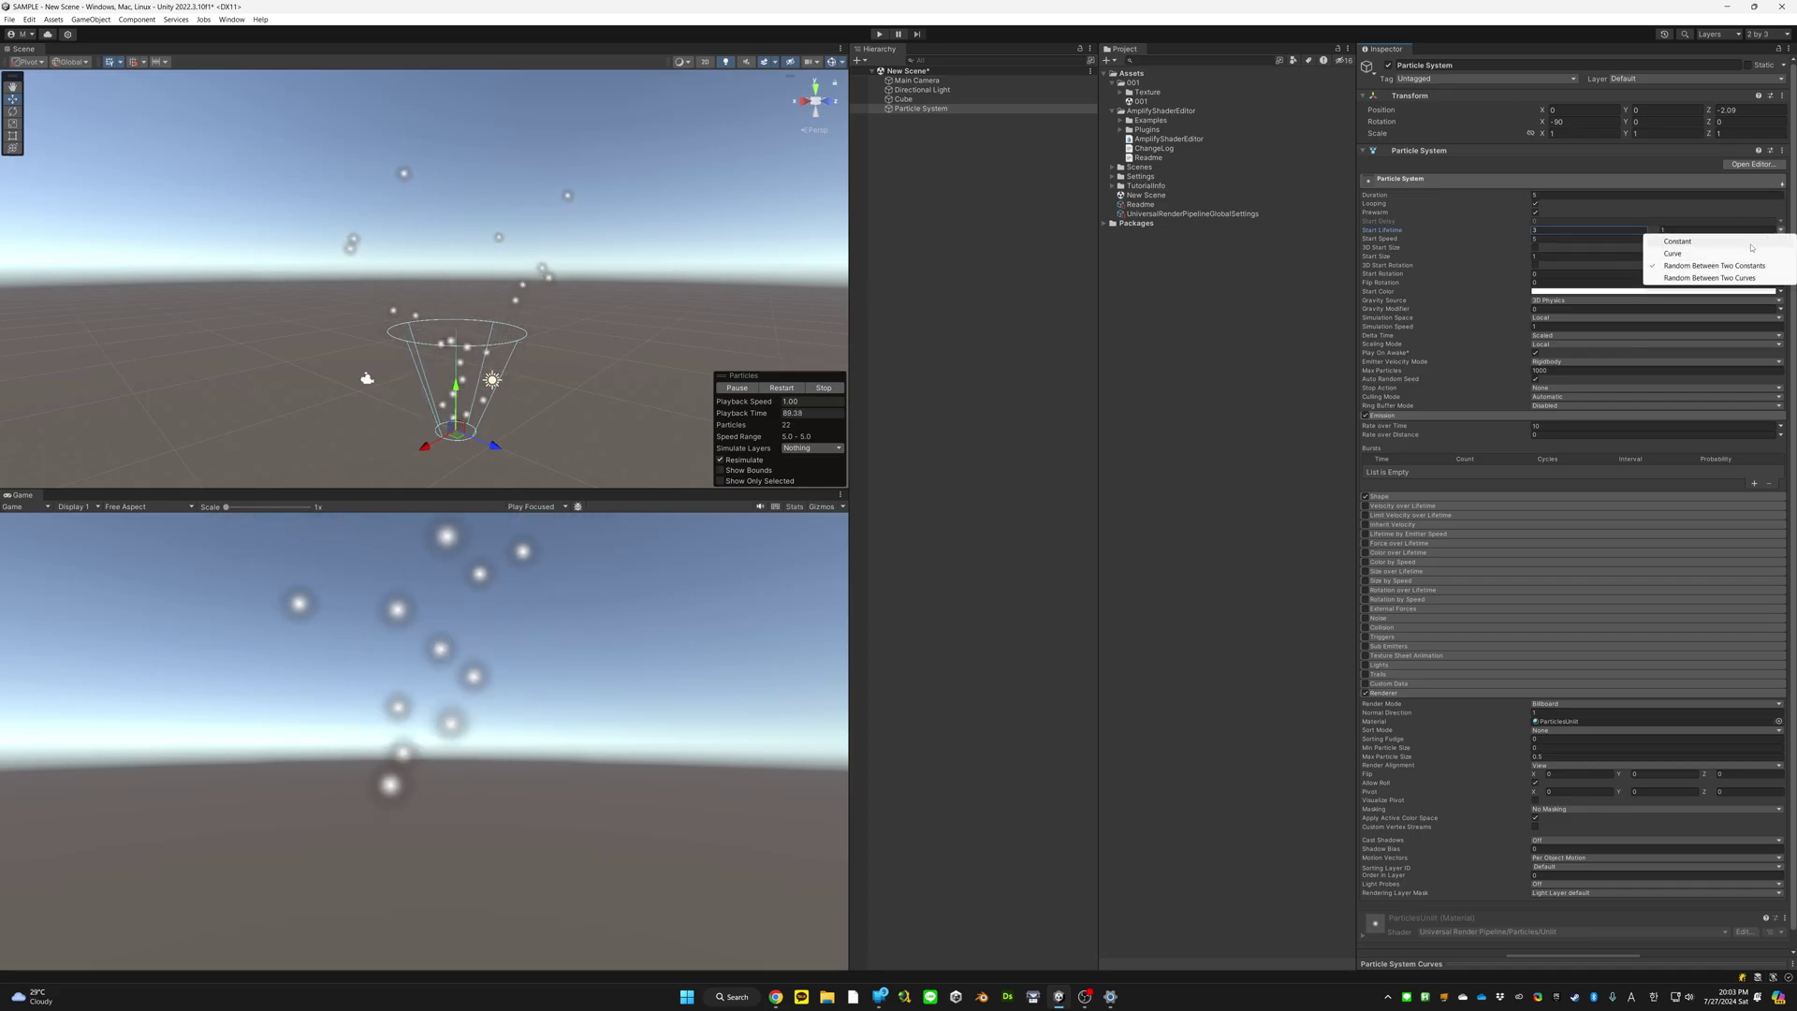
pyautogui.click(1751, 243)
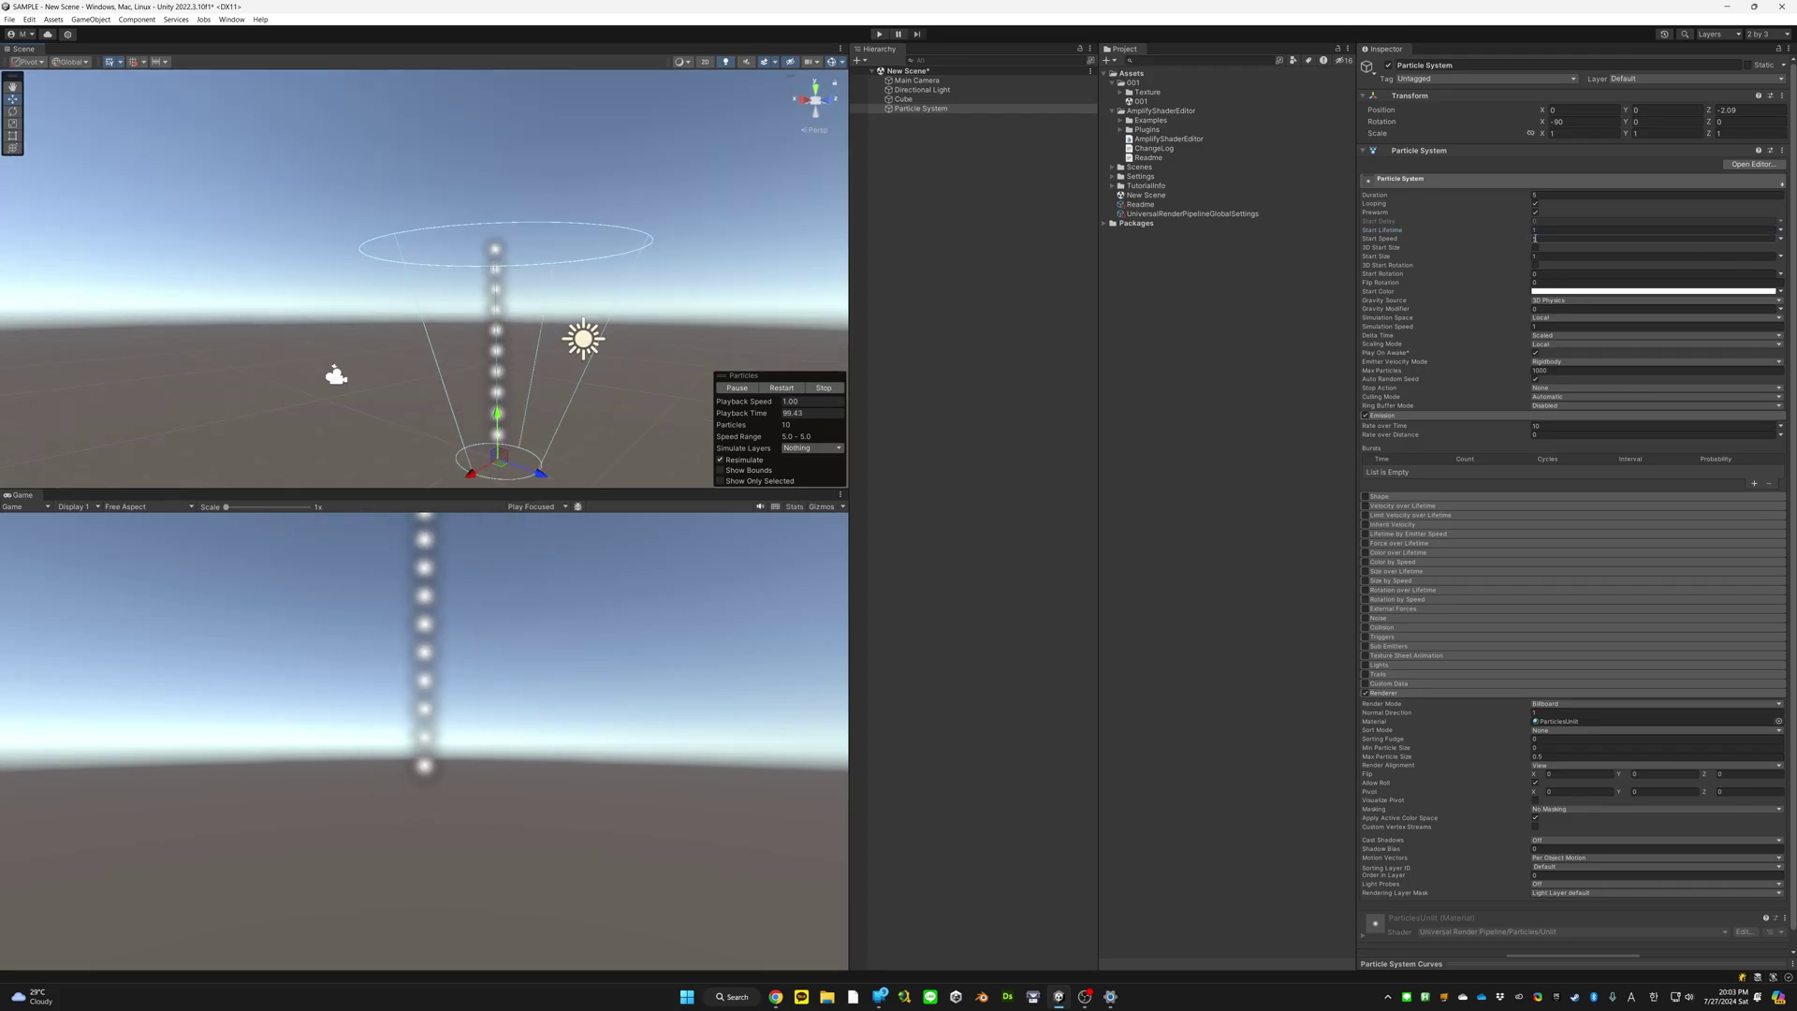
# Set Start Speed to 10 and view the more widely spaced particle column
pyautogui.click(1559, 238)
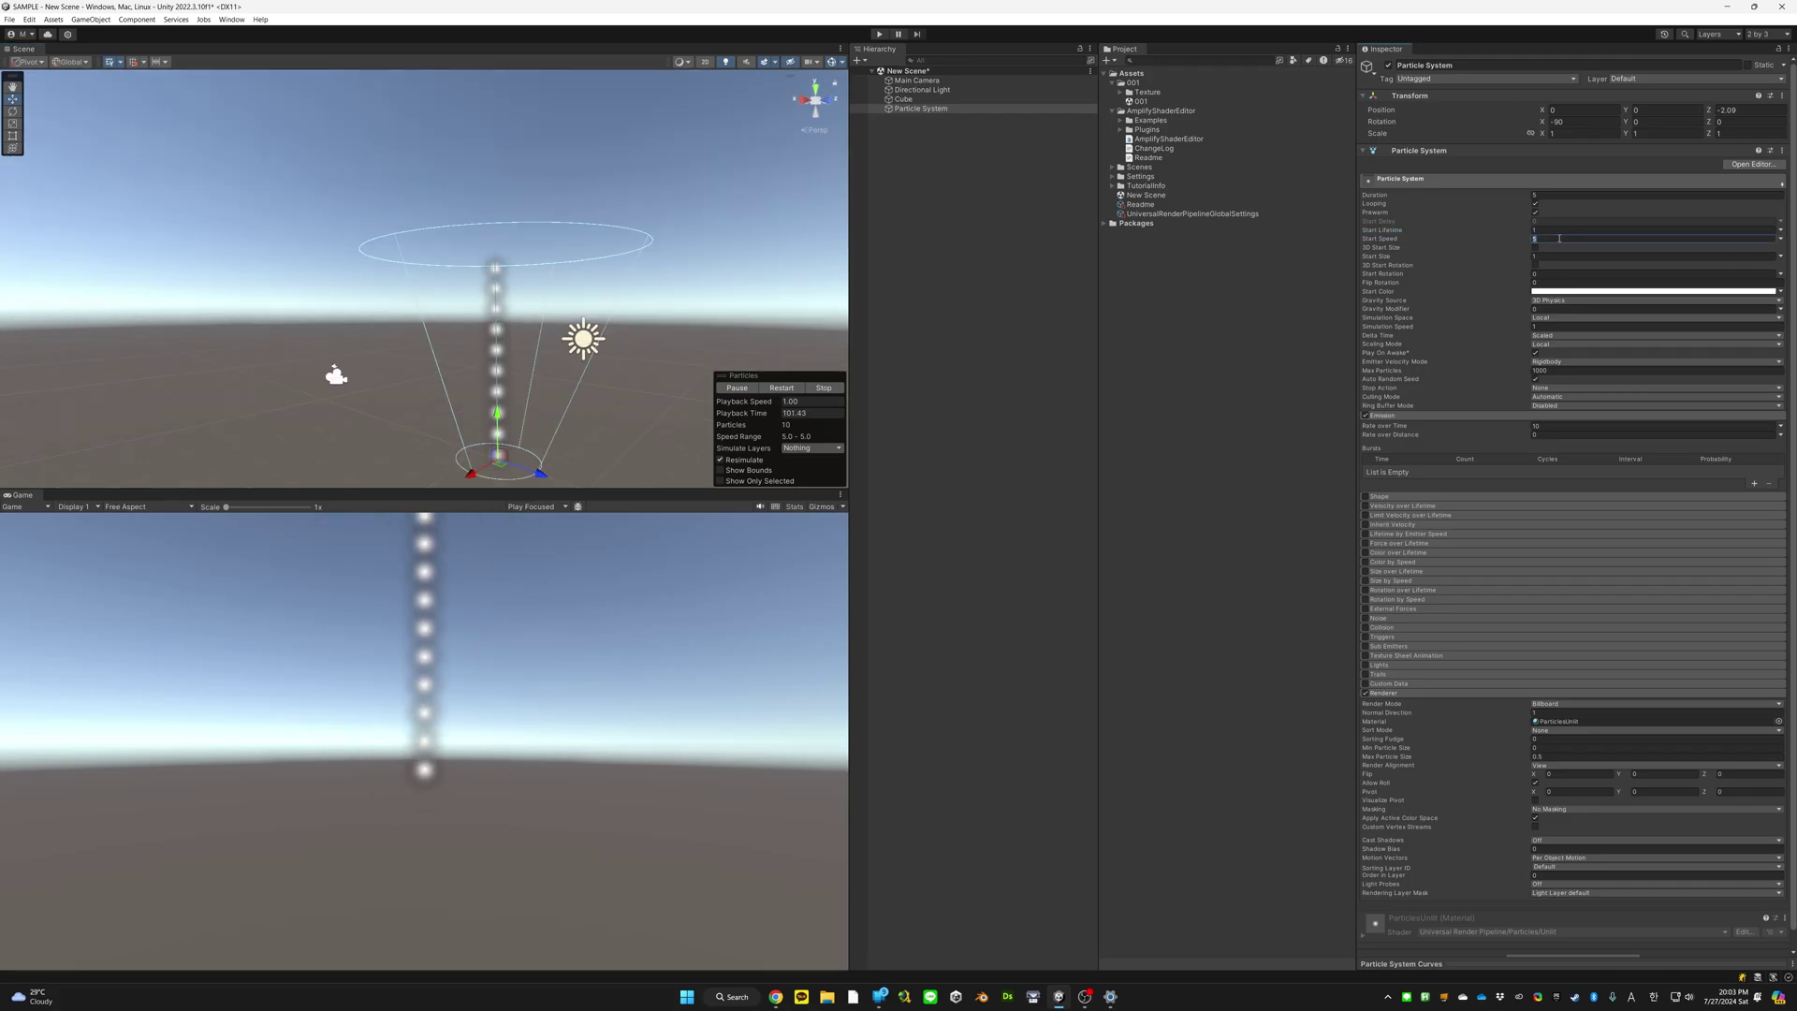
pyautogui.write('10')
pyautogui.press('Return')
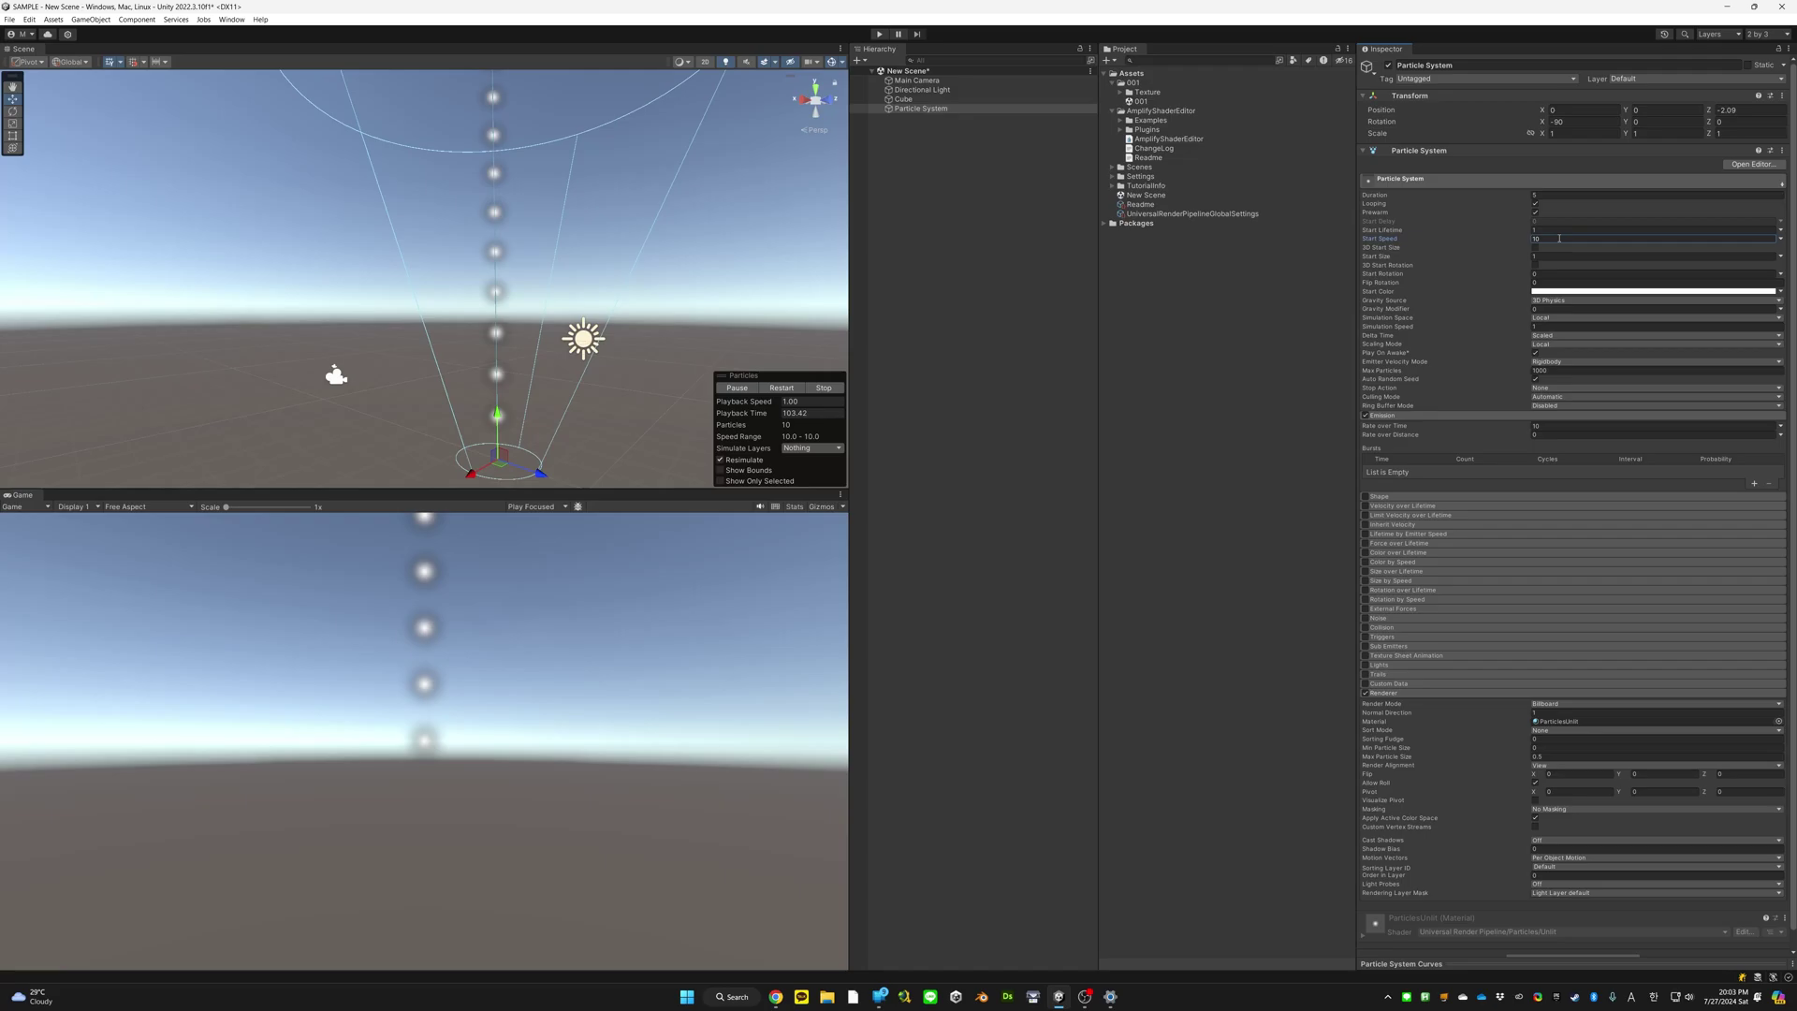
pyautogui.keyDown('alt'); pyautogui.moveTo(659, 248); pyautogui.dragTo(639, 260); pyautogui.keyUp('alt')
pyautogui.scroll(-5, 640, 260)
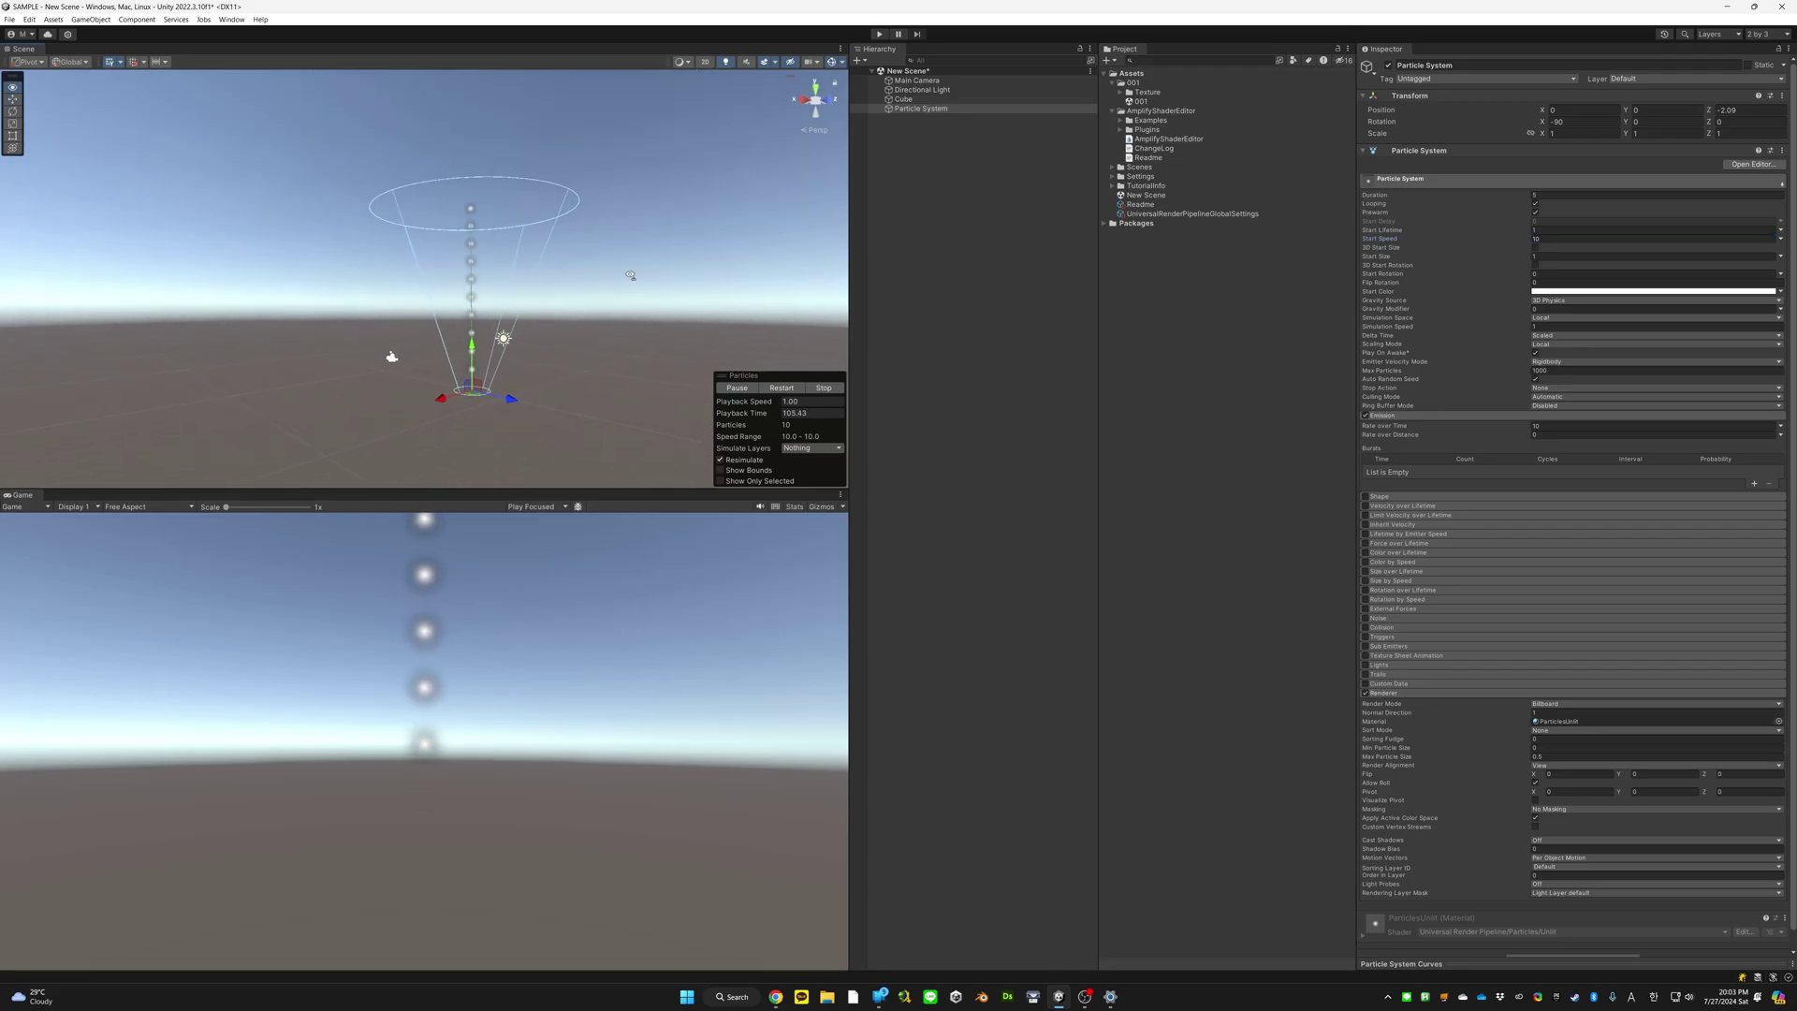
# Set Start Speed to 3 and view the shorter, denser particle column
pyautogui.click(1548, 239)
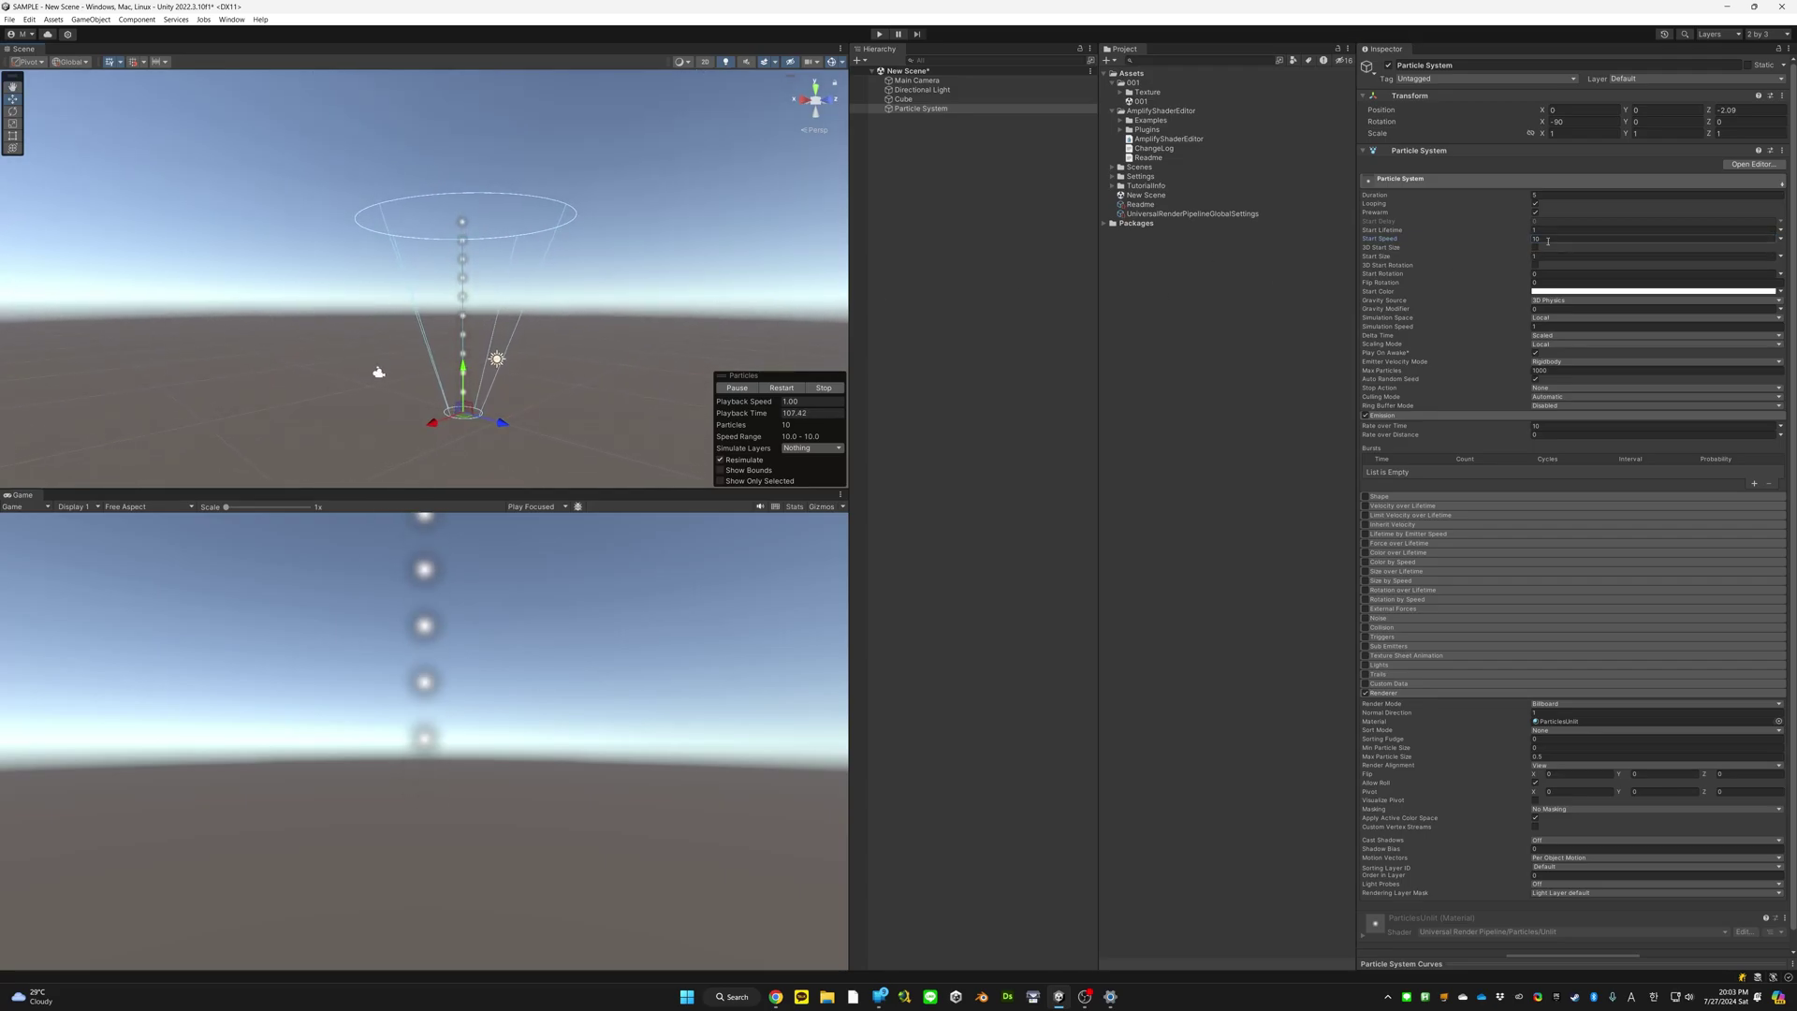
pyautogui.write('3')
pyautogui.moveTo(648, 285)
pyautogui.mouseDown(button='right')
pyautogui.moveTo(642, 314)
pyautogui.moveTo(643, 293)
pyautogui.mouseUp(button='right')
pyautogui.scroll(5, 644, 293)
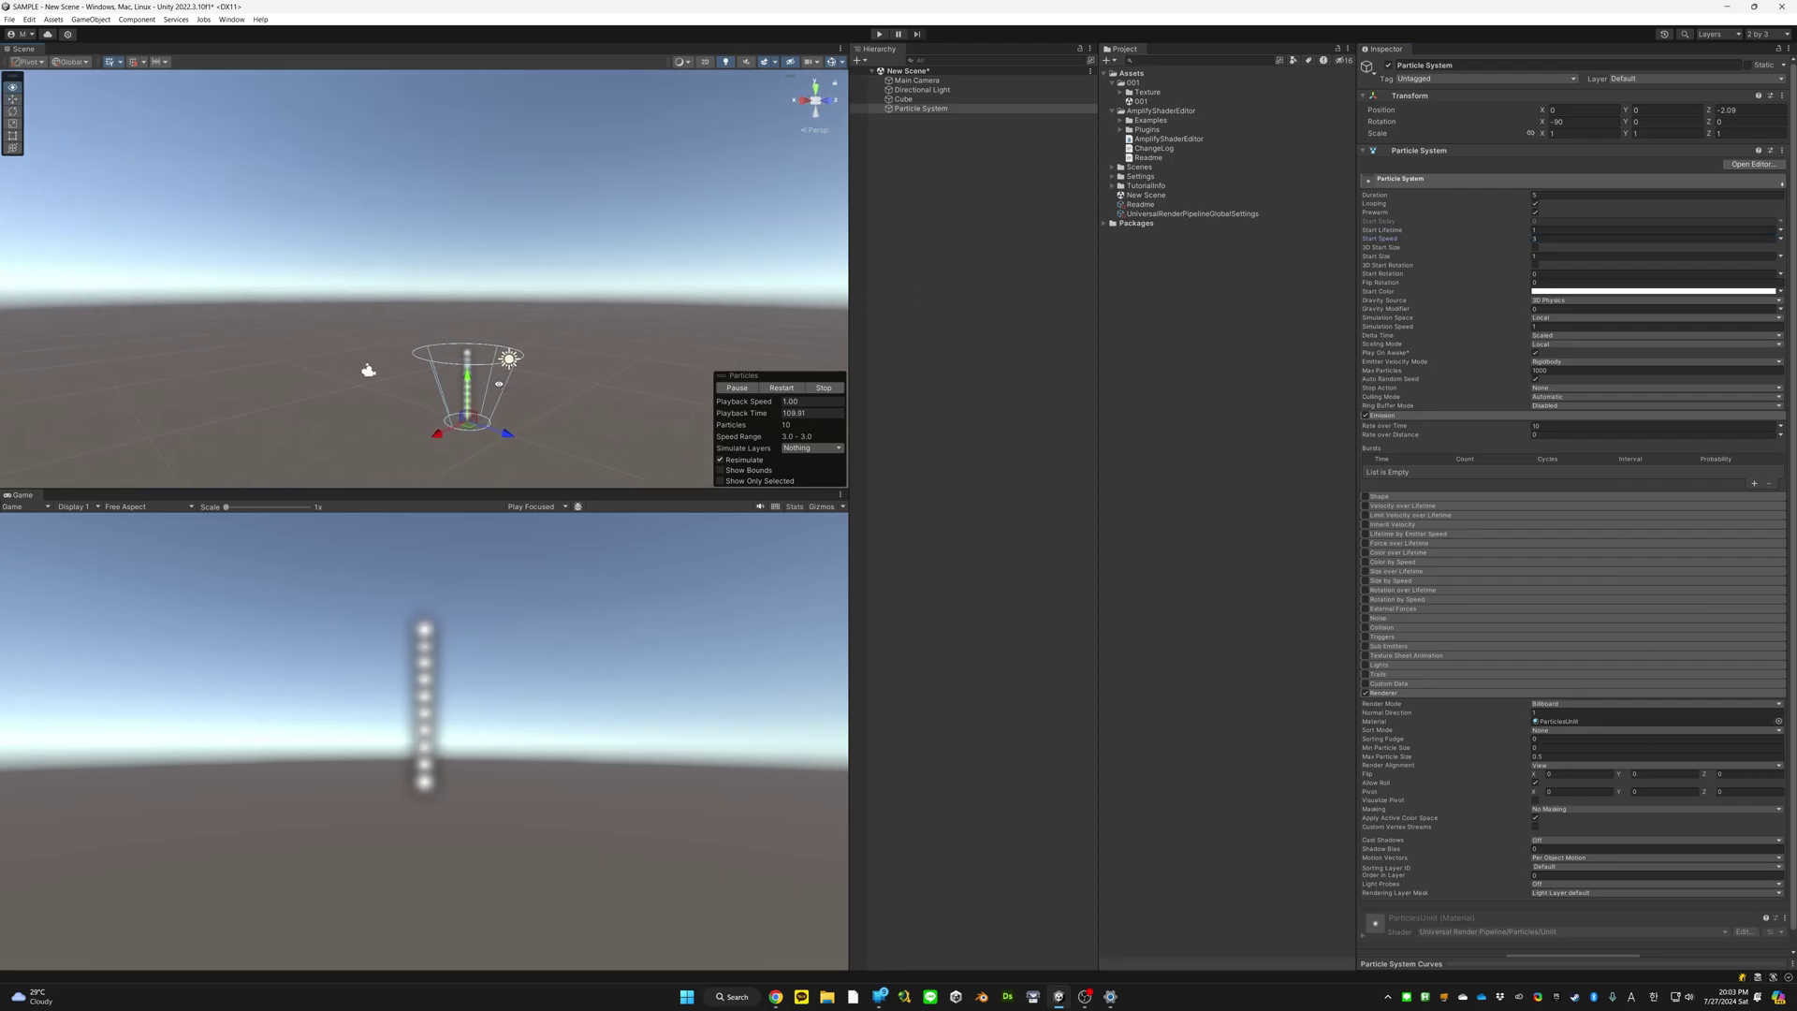
# Set Start Speed to Random Between Two Constants with limits 1 and 10, and enable the Shape module
pyautogui.click(1780, 240)
pyautogui.click(1684, 270)
pyautogui.click(1698, 240)
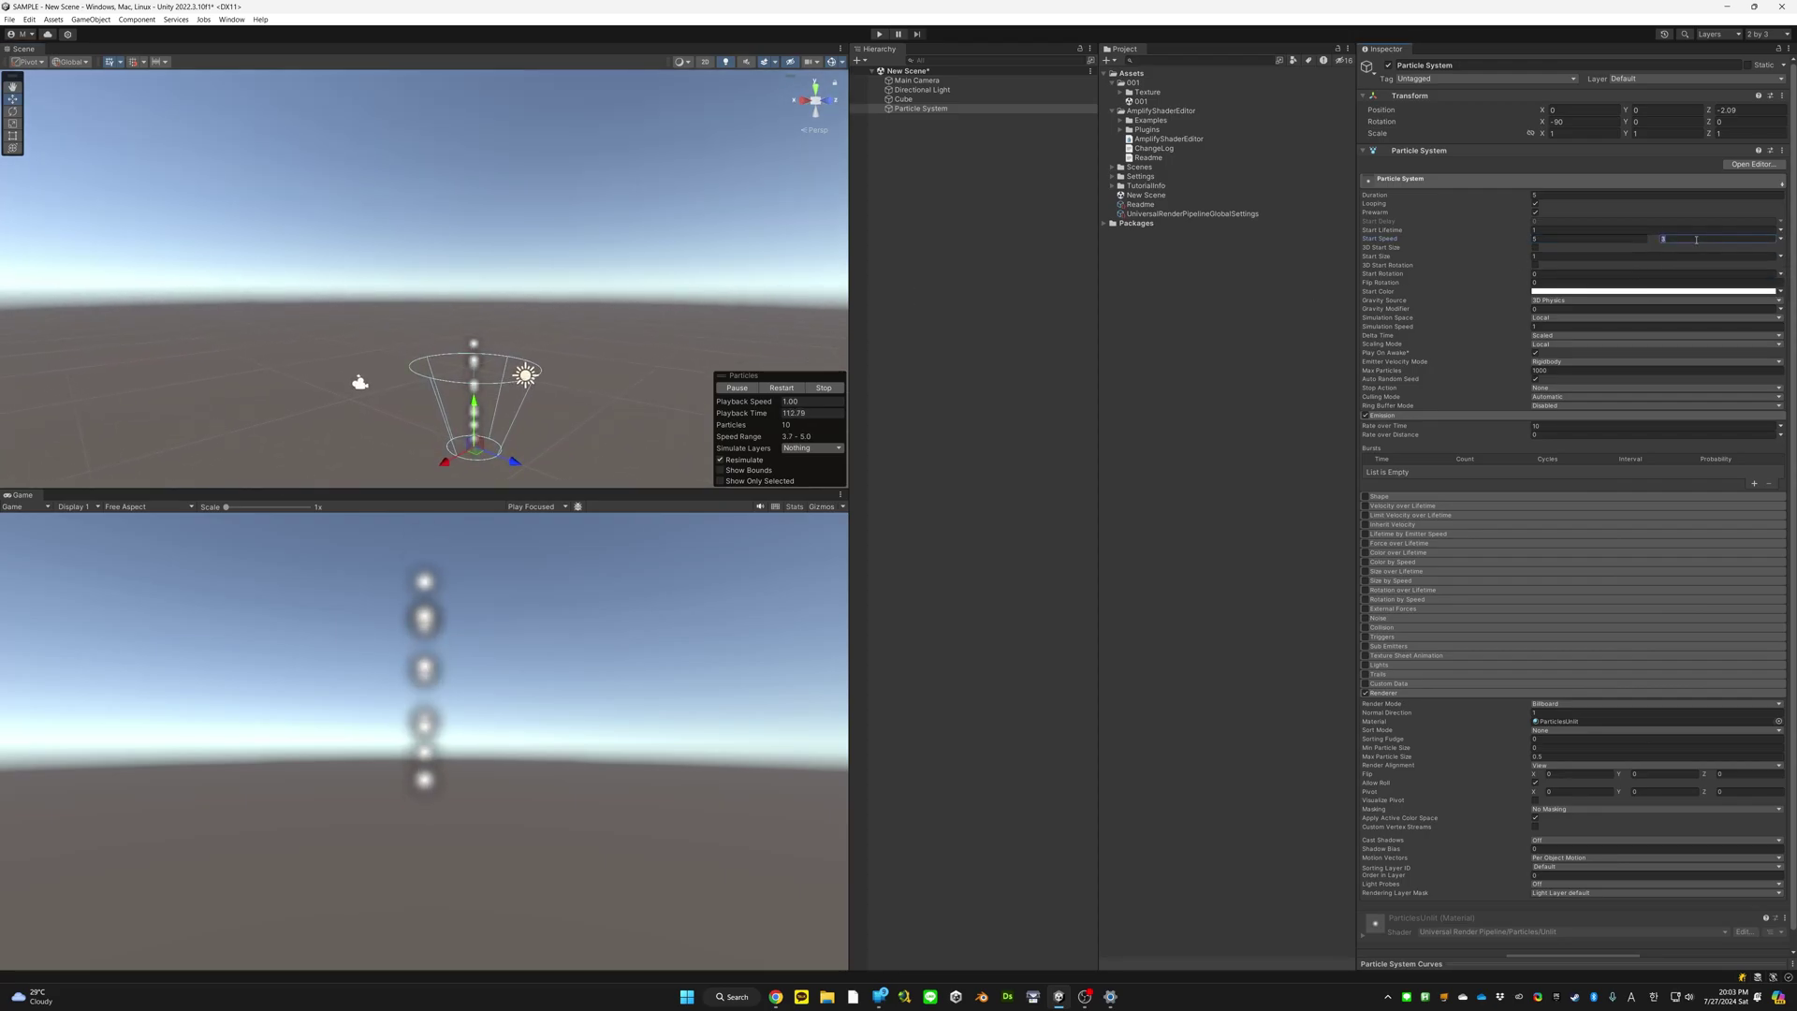
pyautogui.write('10')
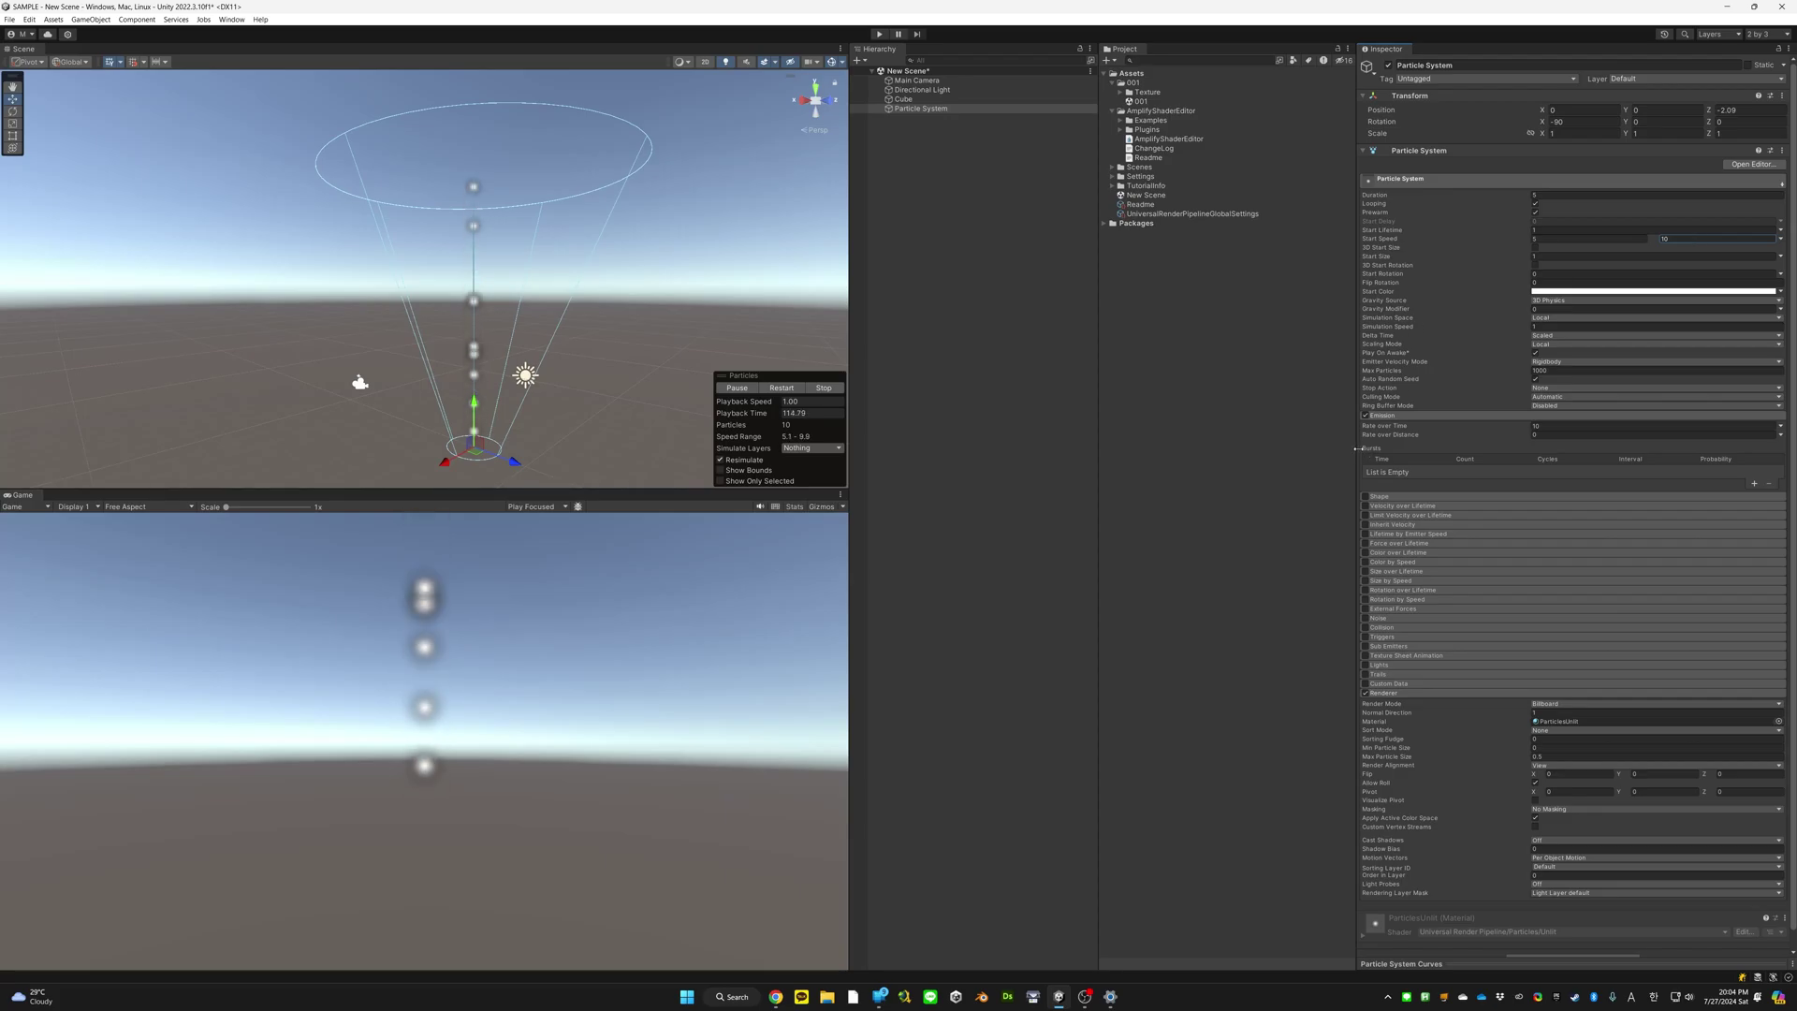
pyautogui.click(1364, 497)
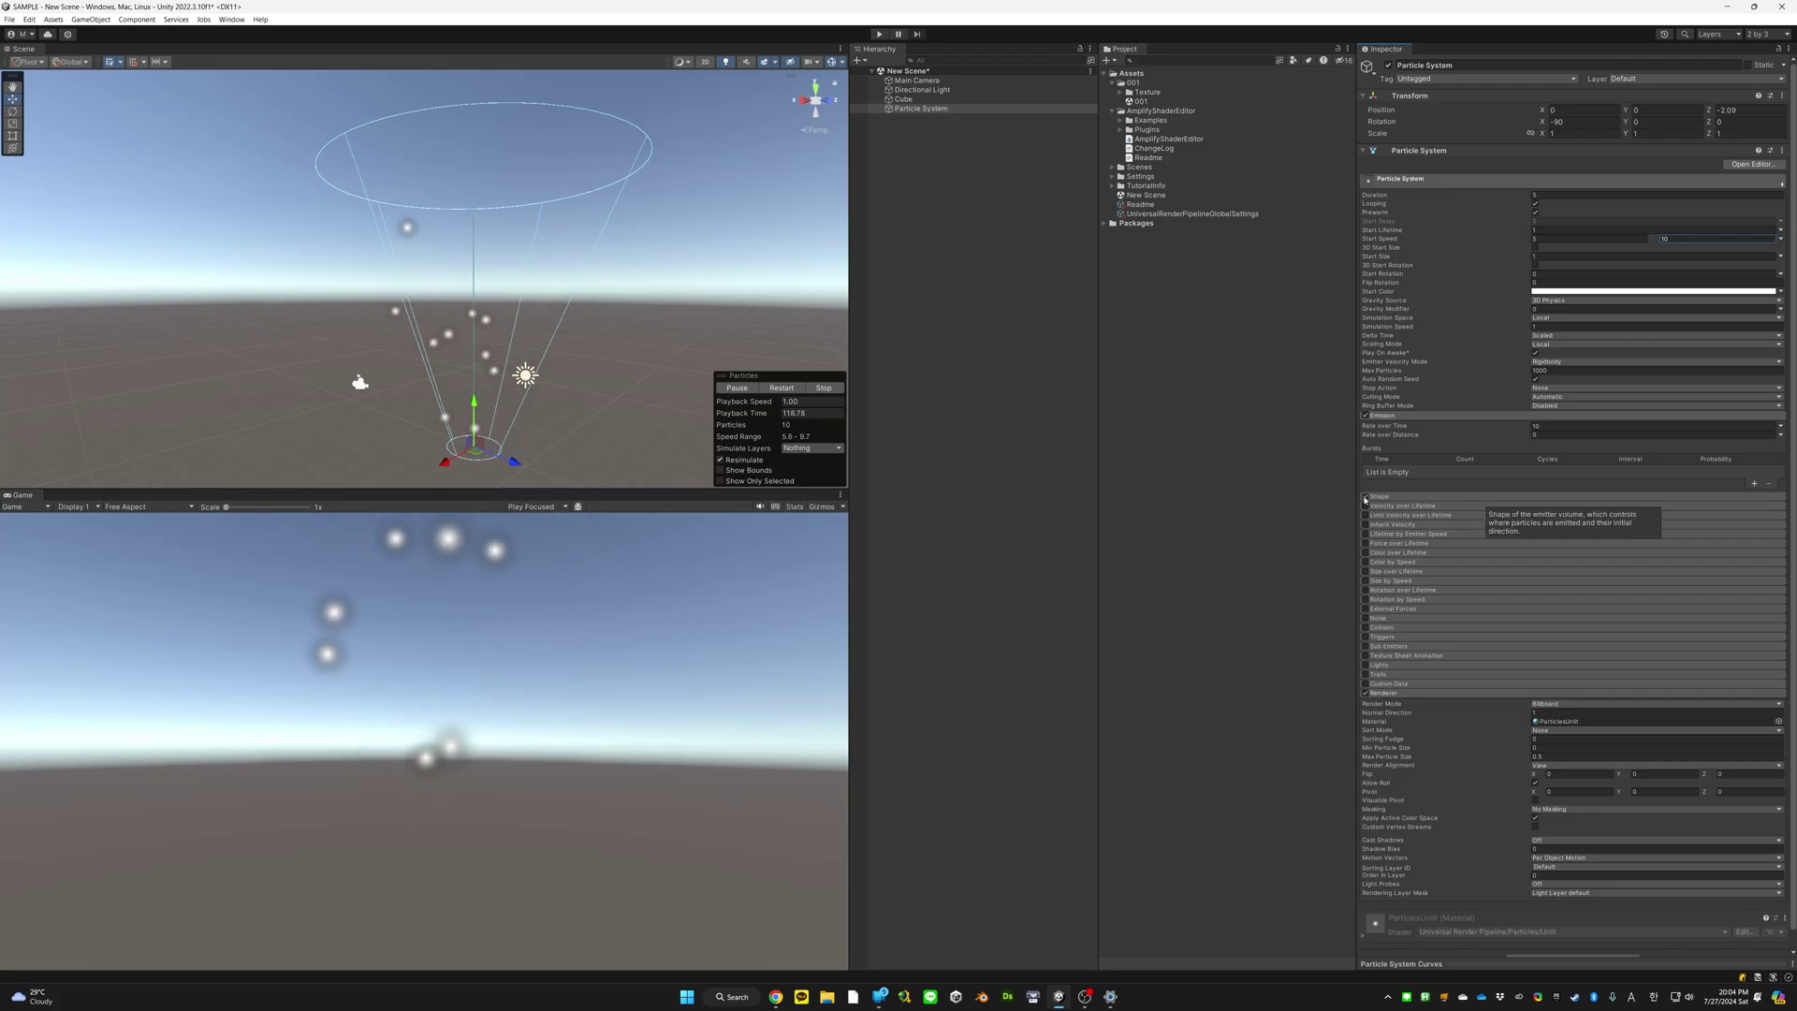
pyautogui.click(1616, 239)
pyautogui.write('1')
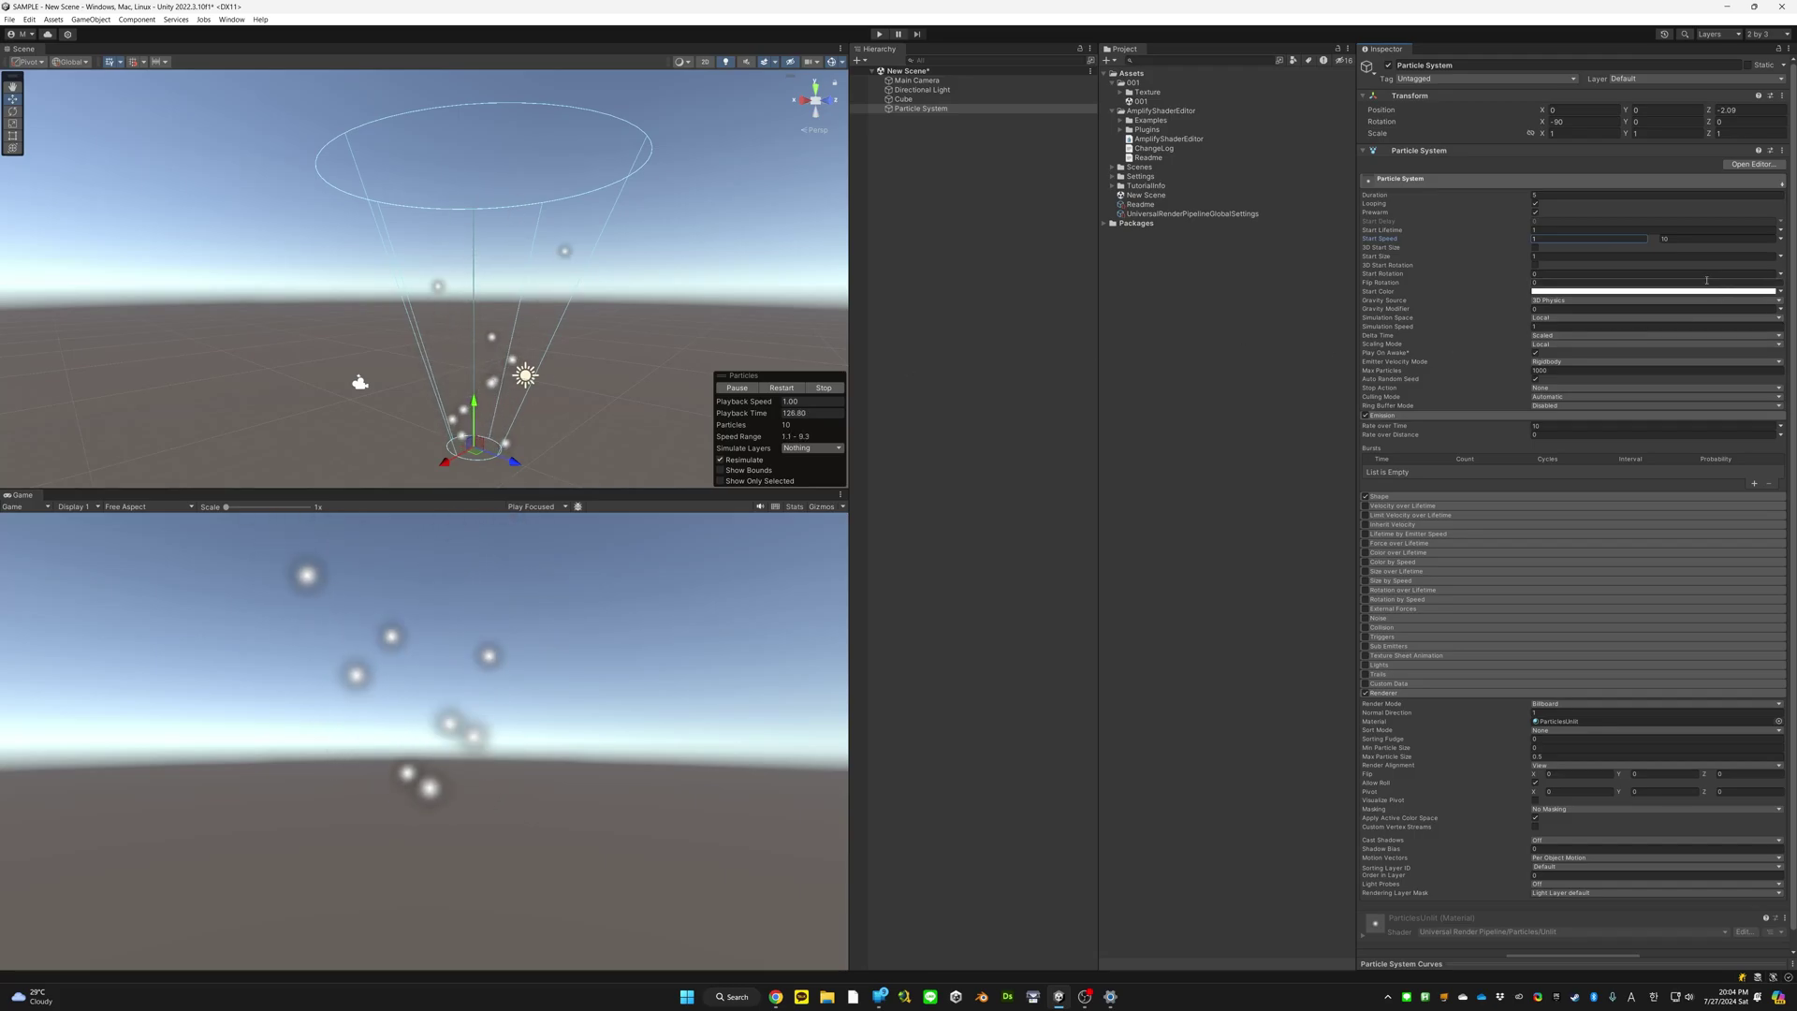
# Return Start Speed to Constant with a value of 5 and disable the Shape module
pyautogui.click(1780, 239)
pyautogui.click(1676, 247)
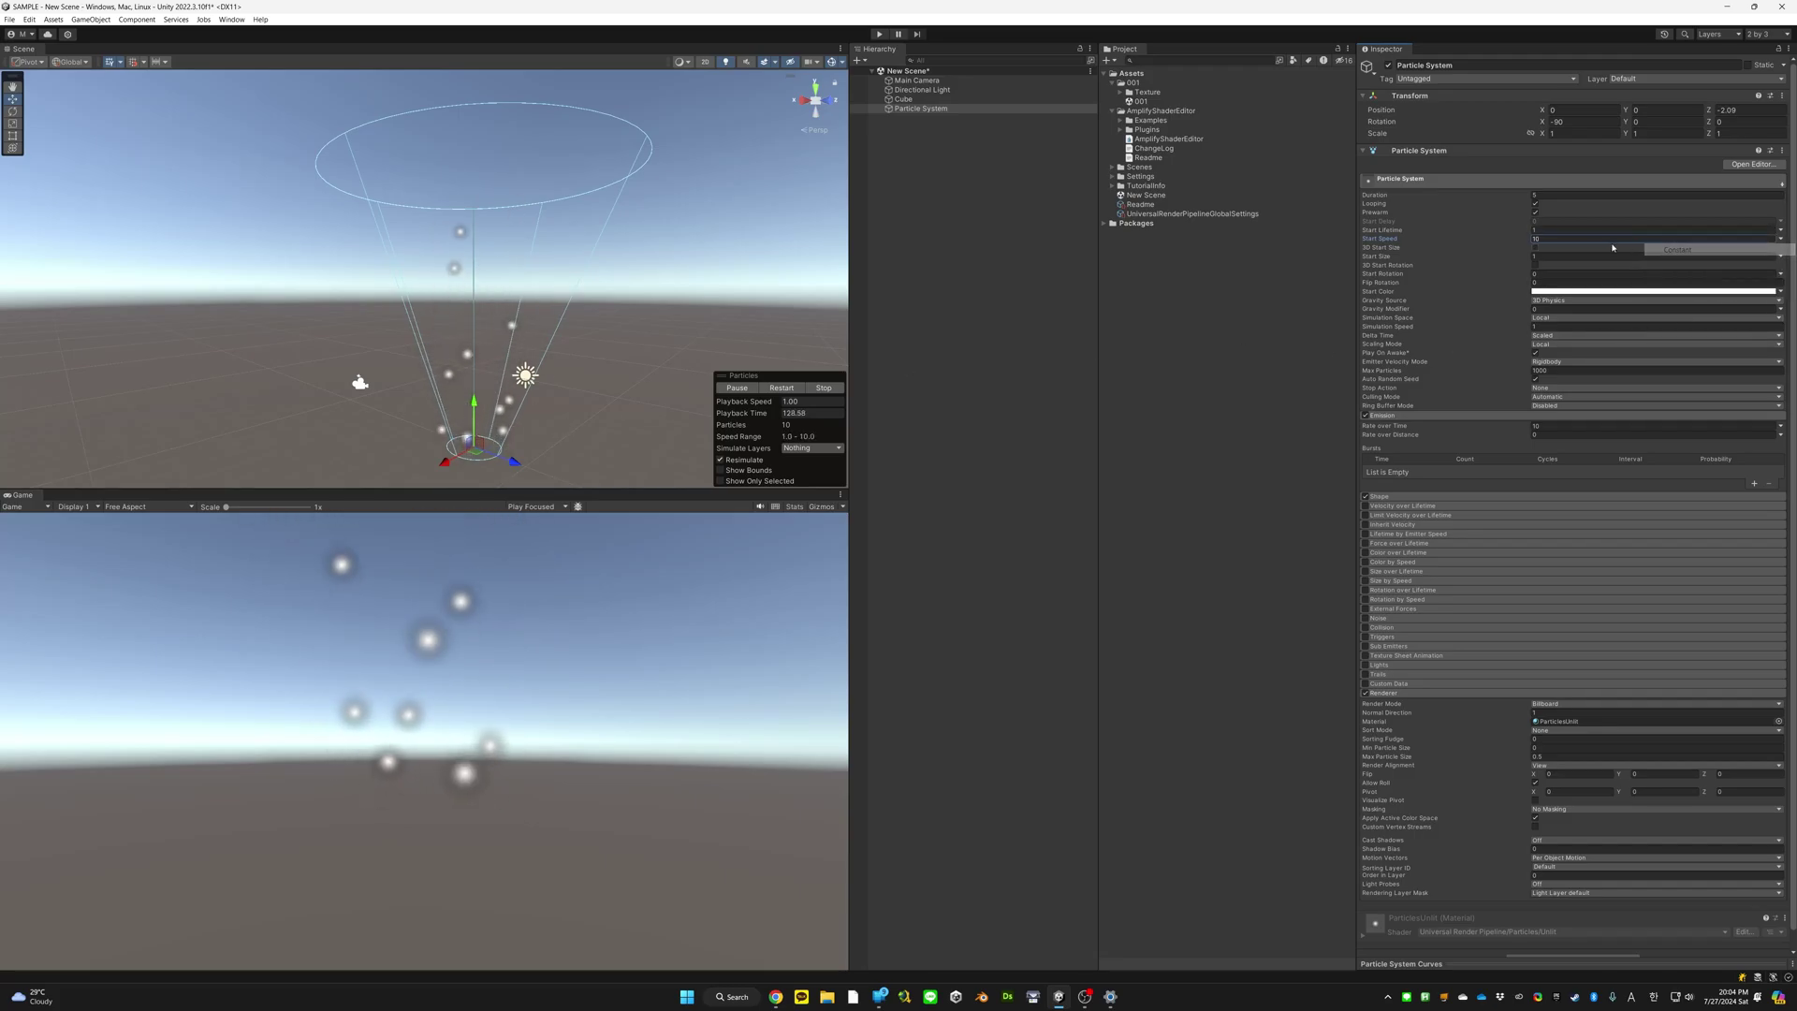
pyautogui.write('5')
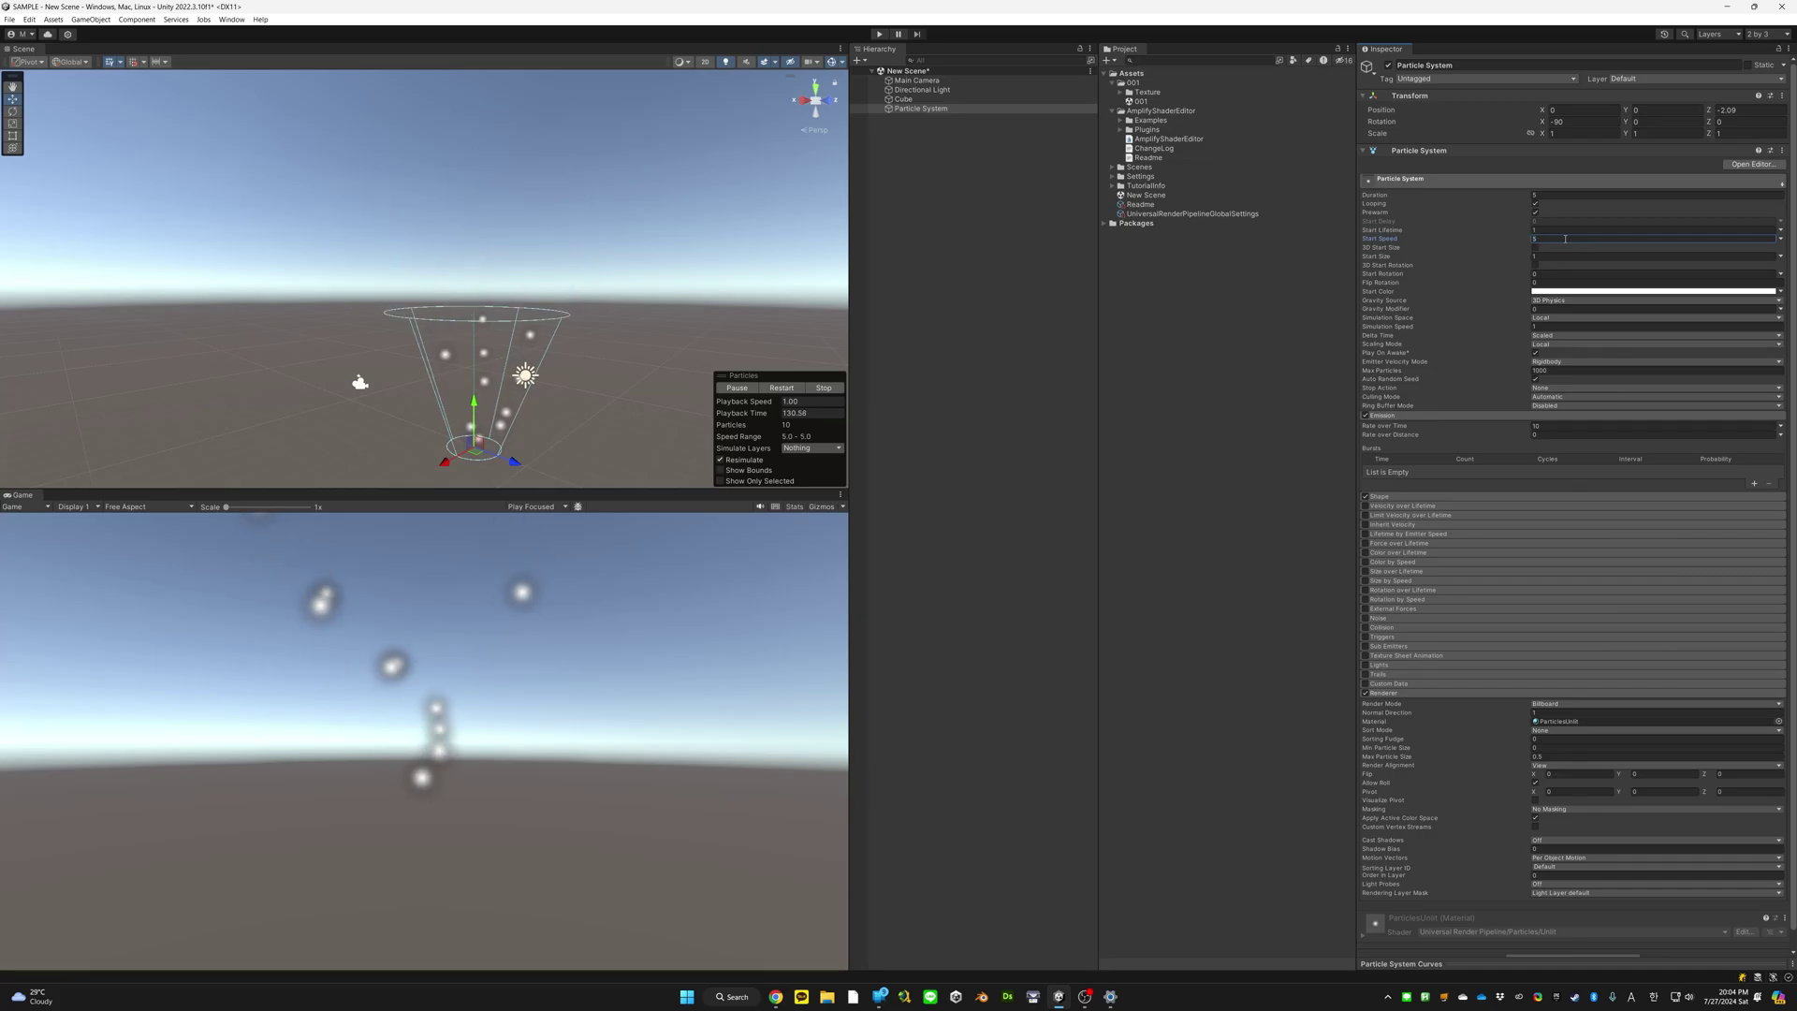
pyautogui.click(1365, 496)
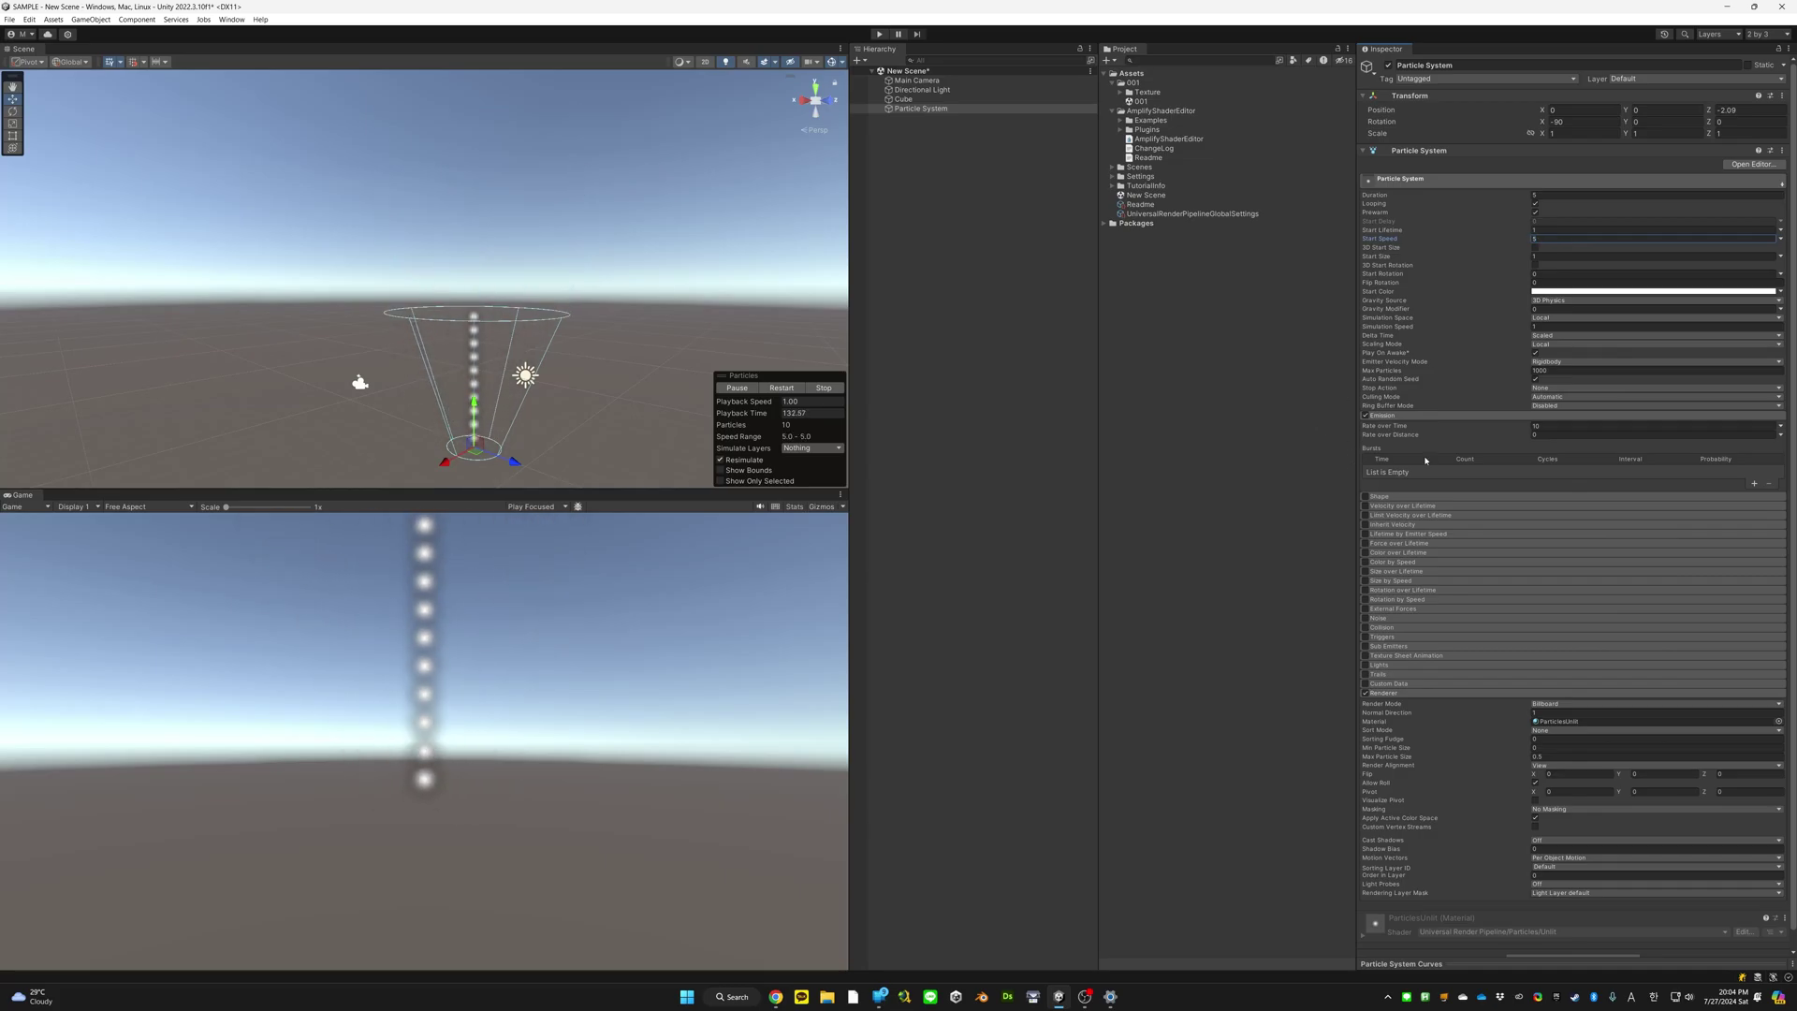
# Try a Start Size of 0.3 to preview smaller particles, and return it to 1
pyautogui.click(1534, 255)
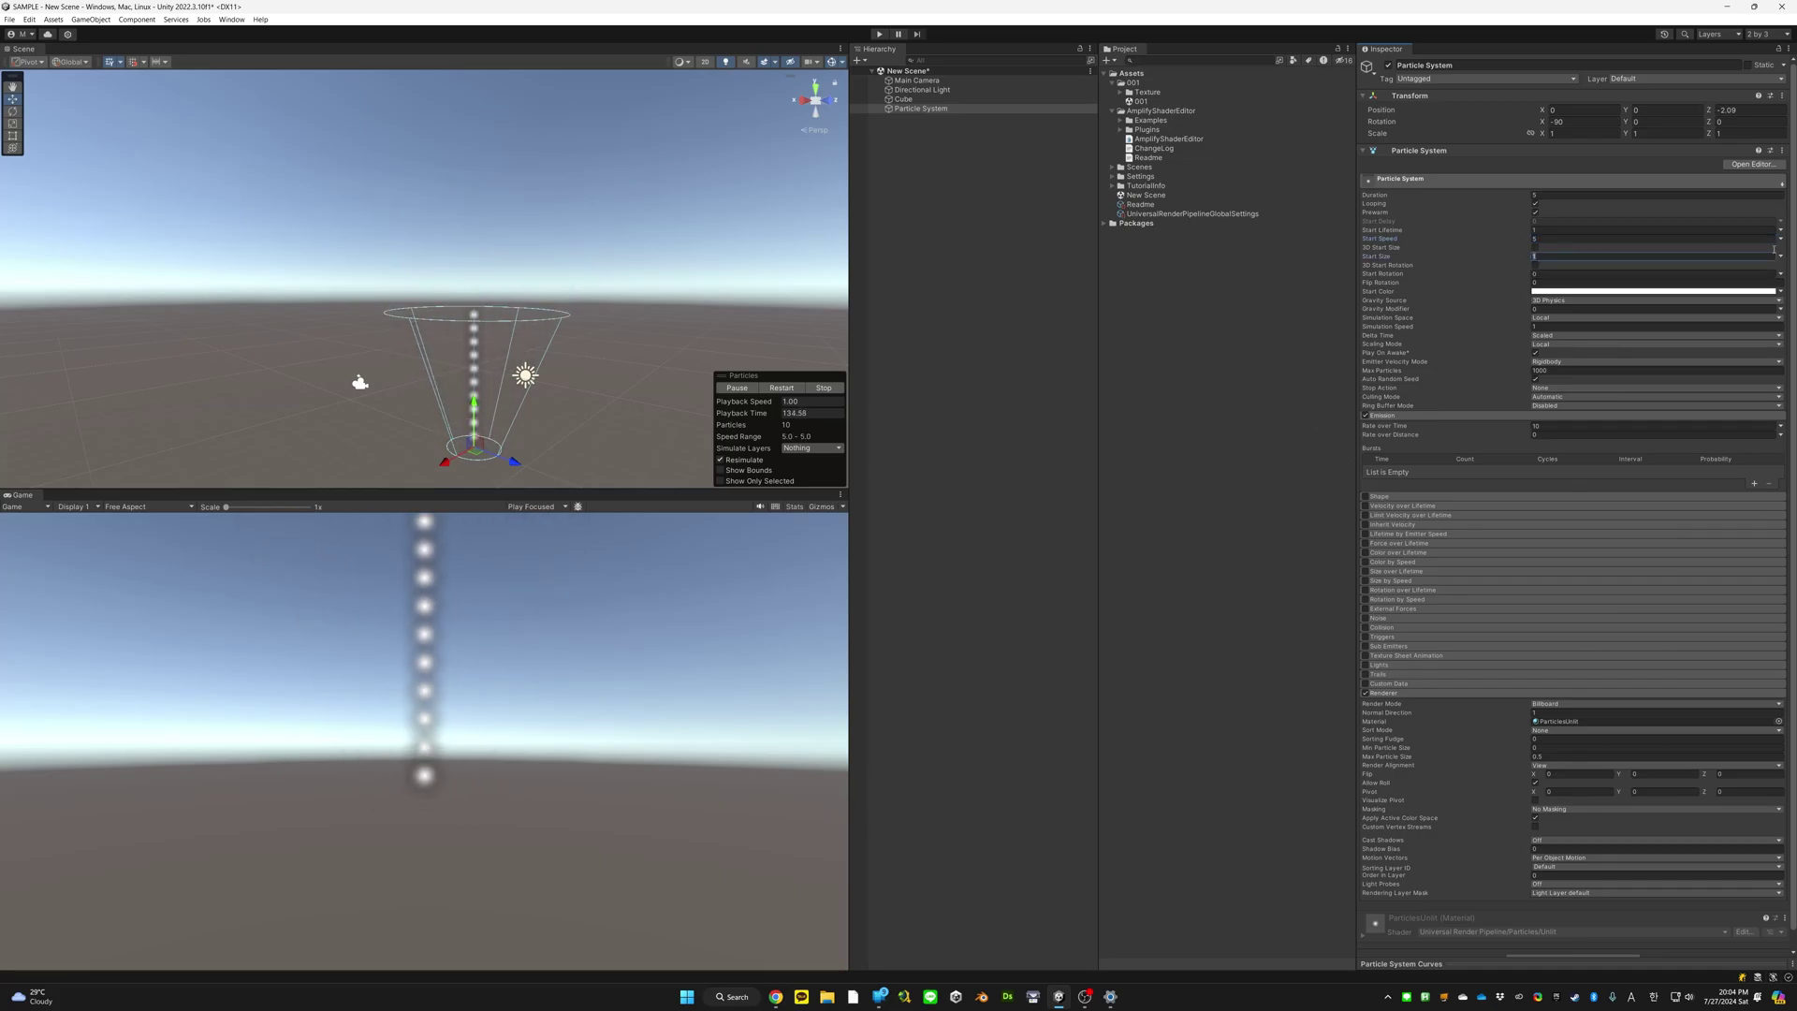
pyautogui.moveTo(1529, 258); pyautogui.dragTo(1517, 261)
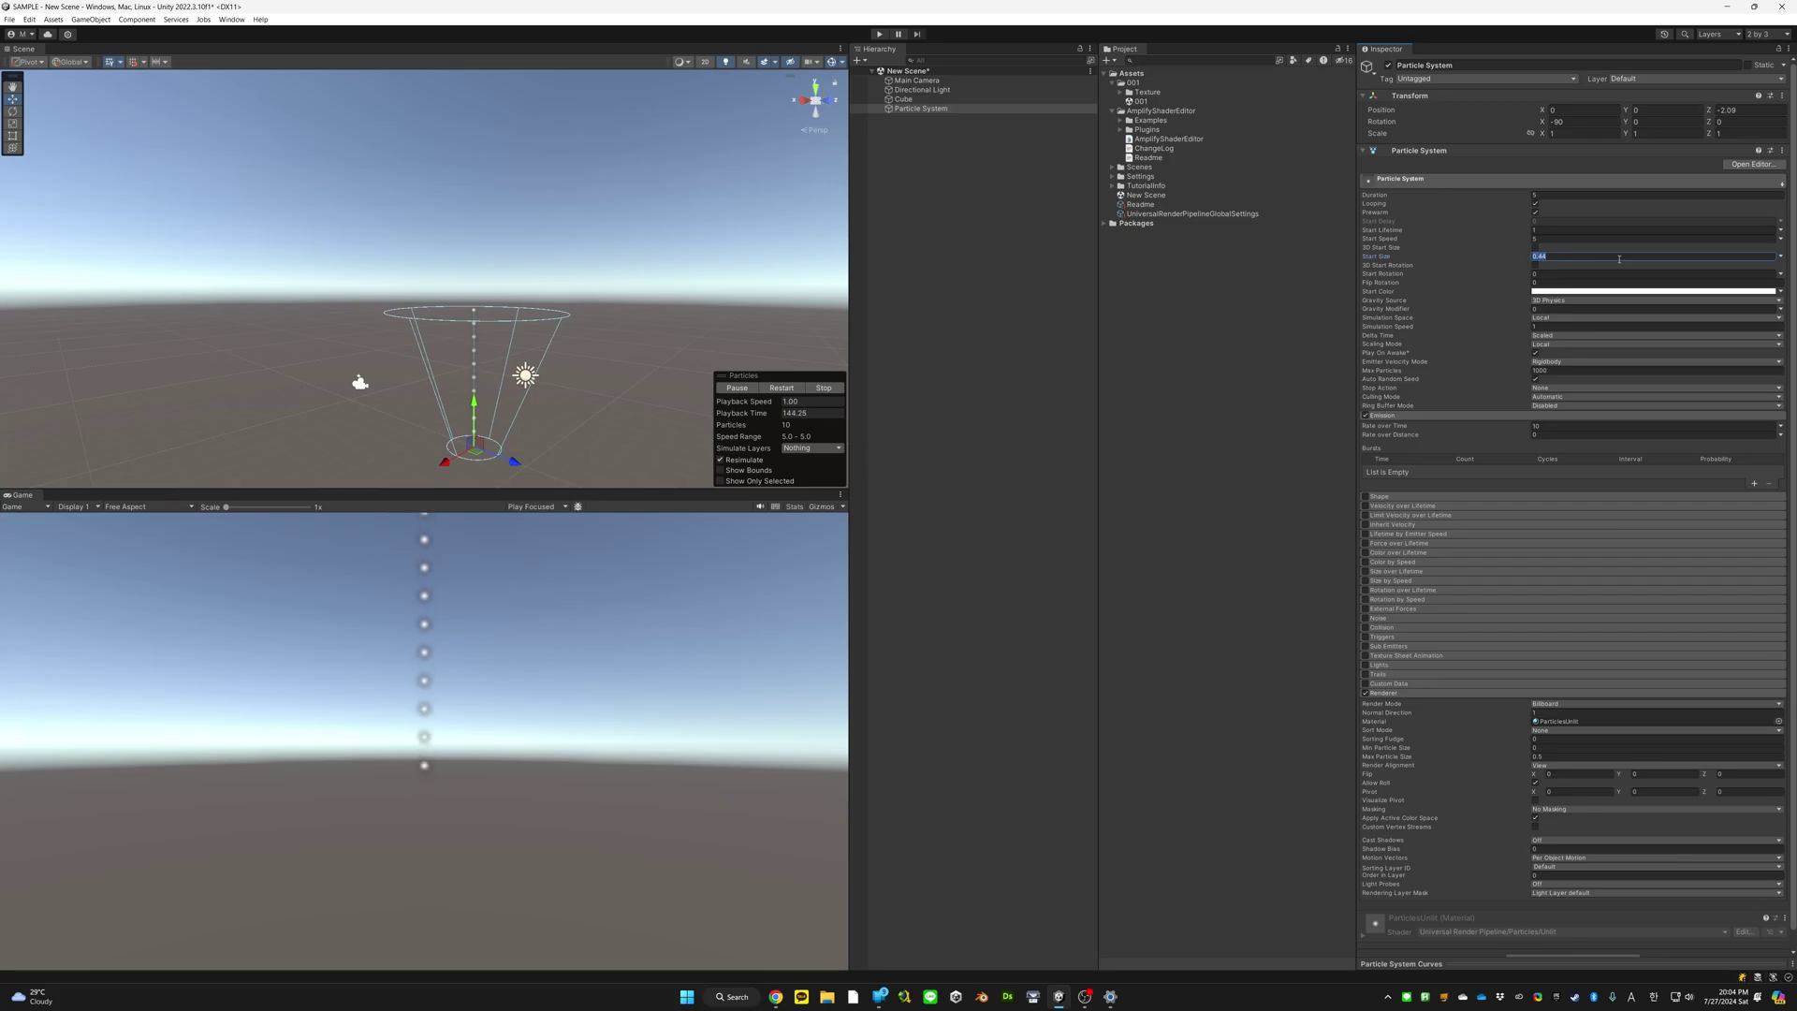
pyautogui.write('0.3')
pyautogui.click(1781, 258)
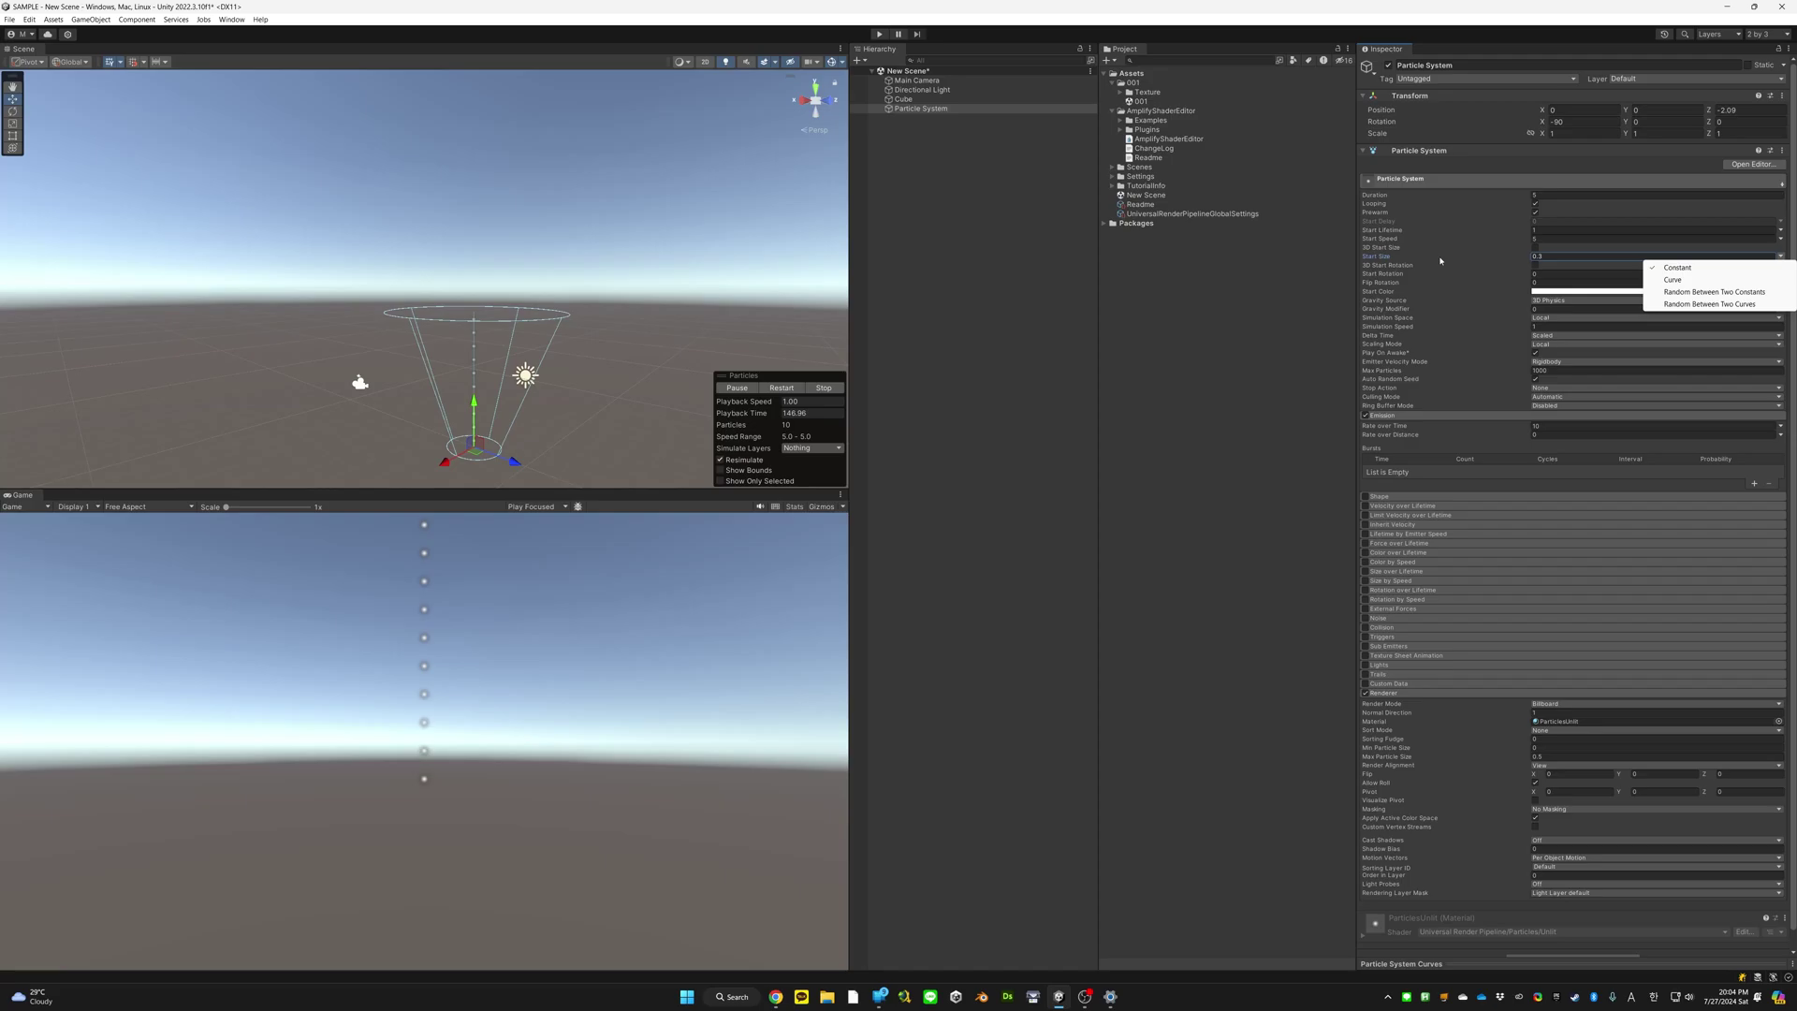
pyautogui.click(1512, 307)
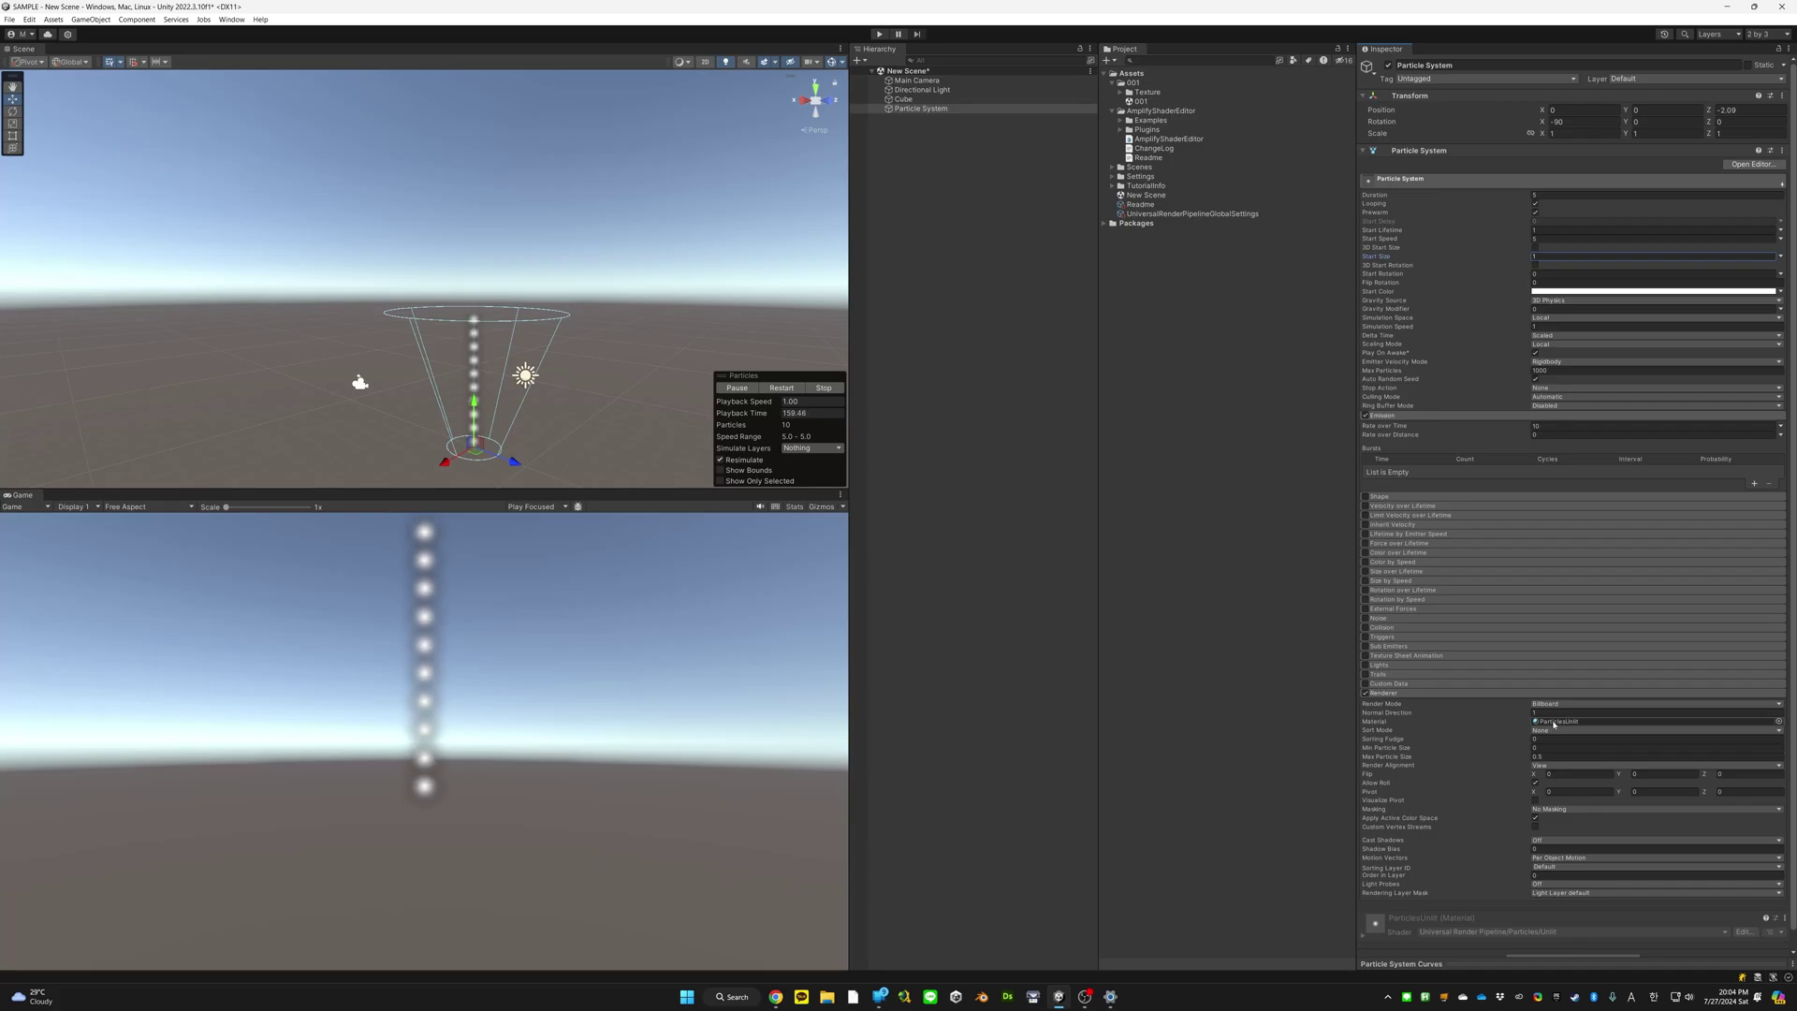
# Assign the sample material from the Texture folder as the Renderer module's material
pyautogui.click(1121, 93)
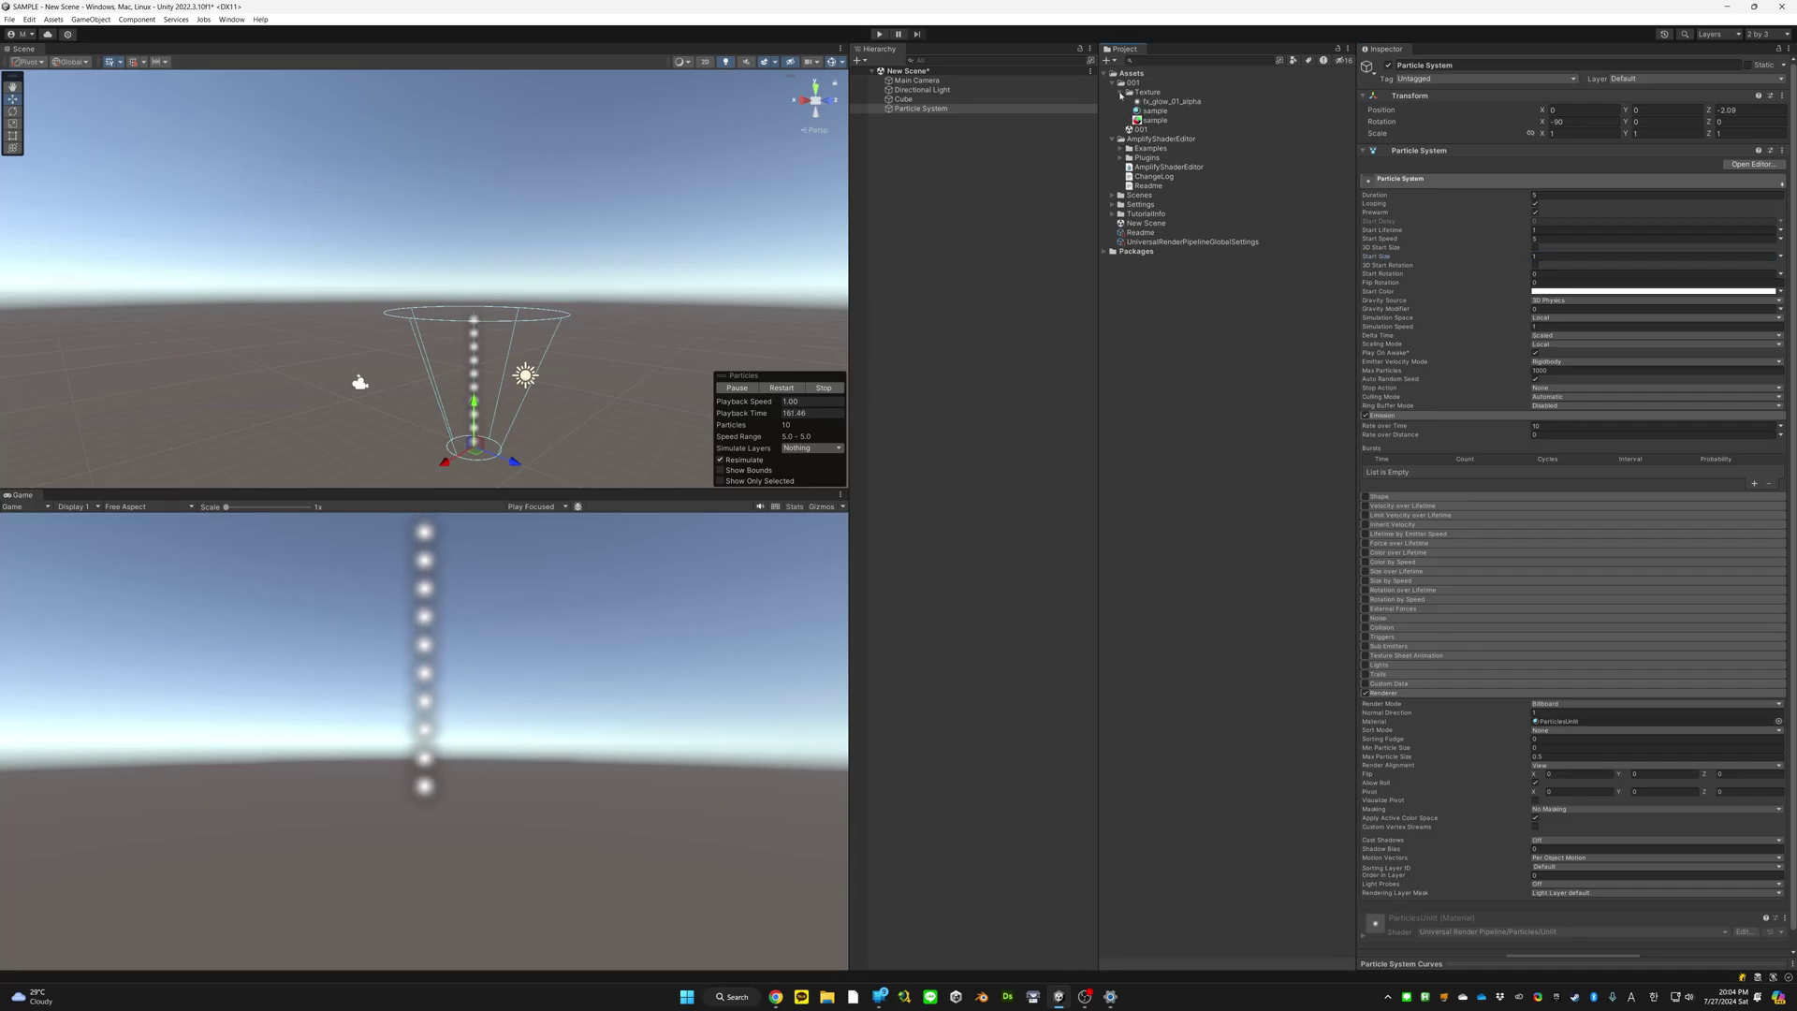
pyautogui.moveTo(1148, 114); pyautogui.dragTo(1423, 758)
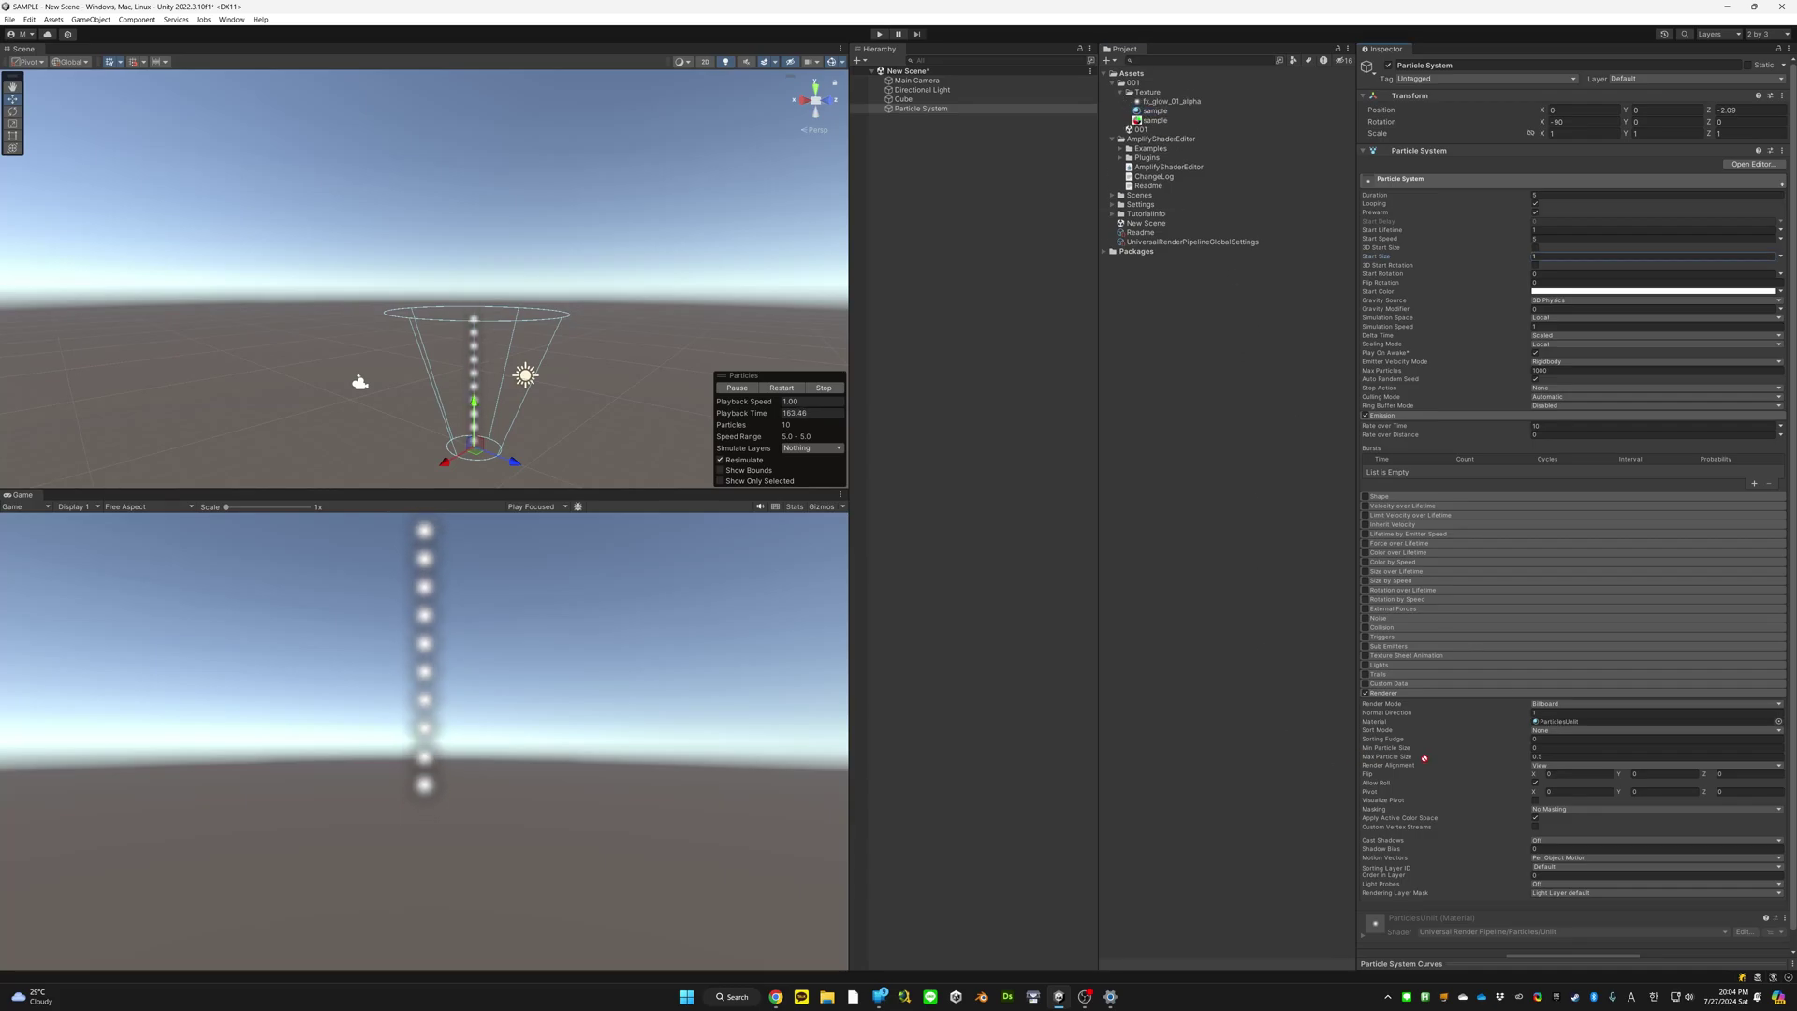
pyautogui.moveTo(1574, 724); pyautogui.dragTo(1577, 727)
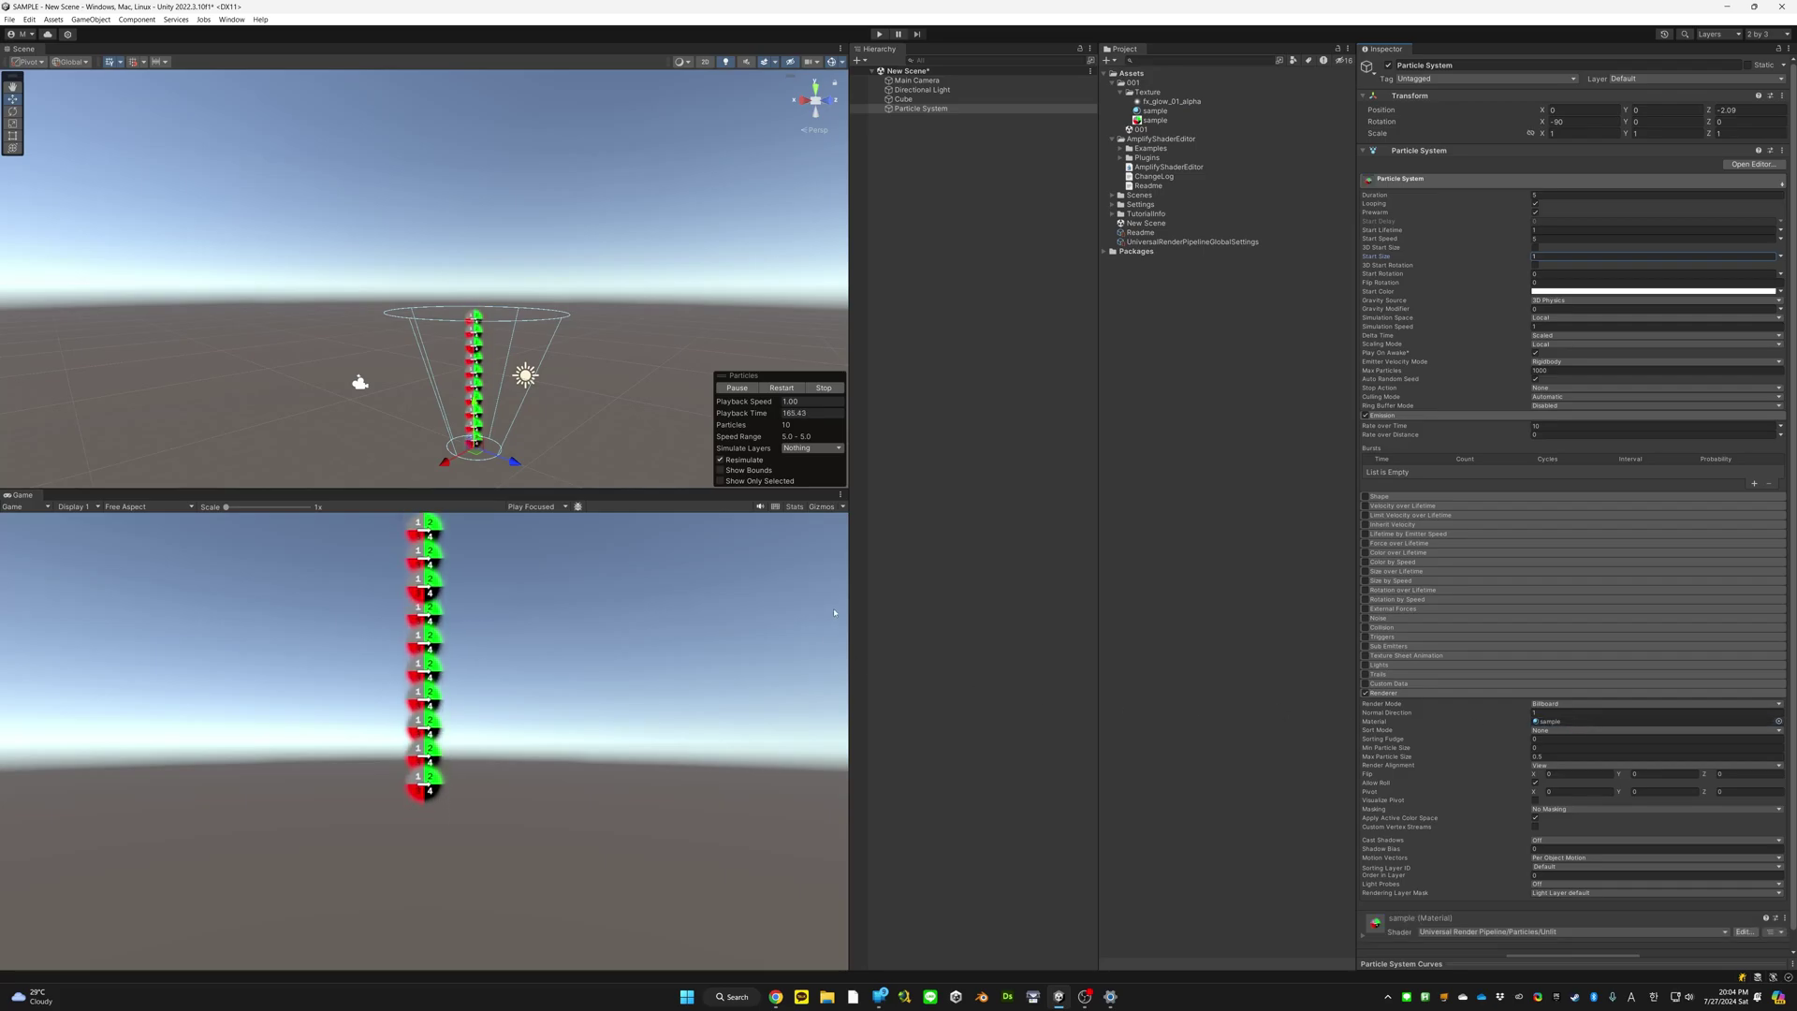
# Pause the particle preview with the numbered particles in close view
pyautogui.moveTo(564, 381); pyautogui.dragTo(597, 343, button='right')
pyautogui.press('w')
pyautogui.click(736, 388)
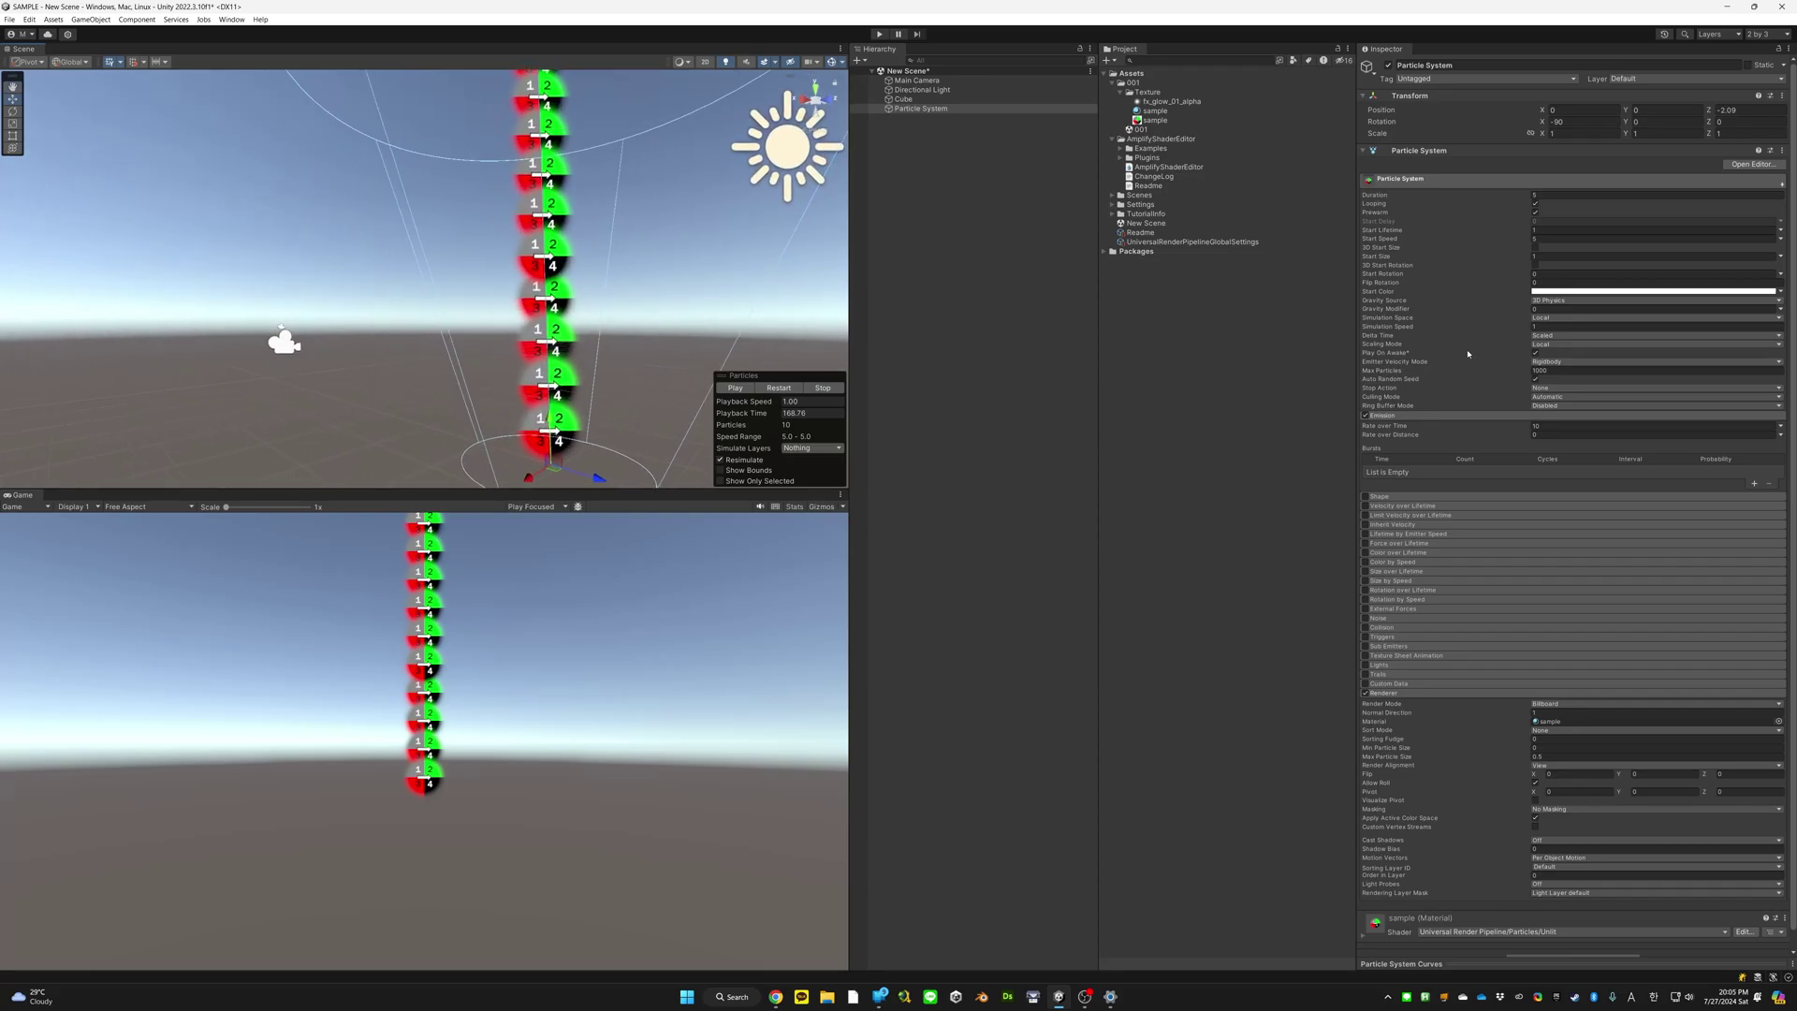
# Try Start Rotation values of 45 and -45 to preview how the numbered particles turn
pyautogui.click(1561, 277)
pyautogui.write('45')
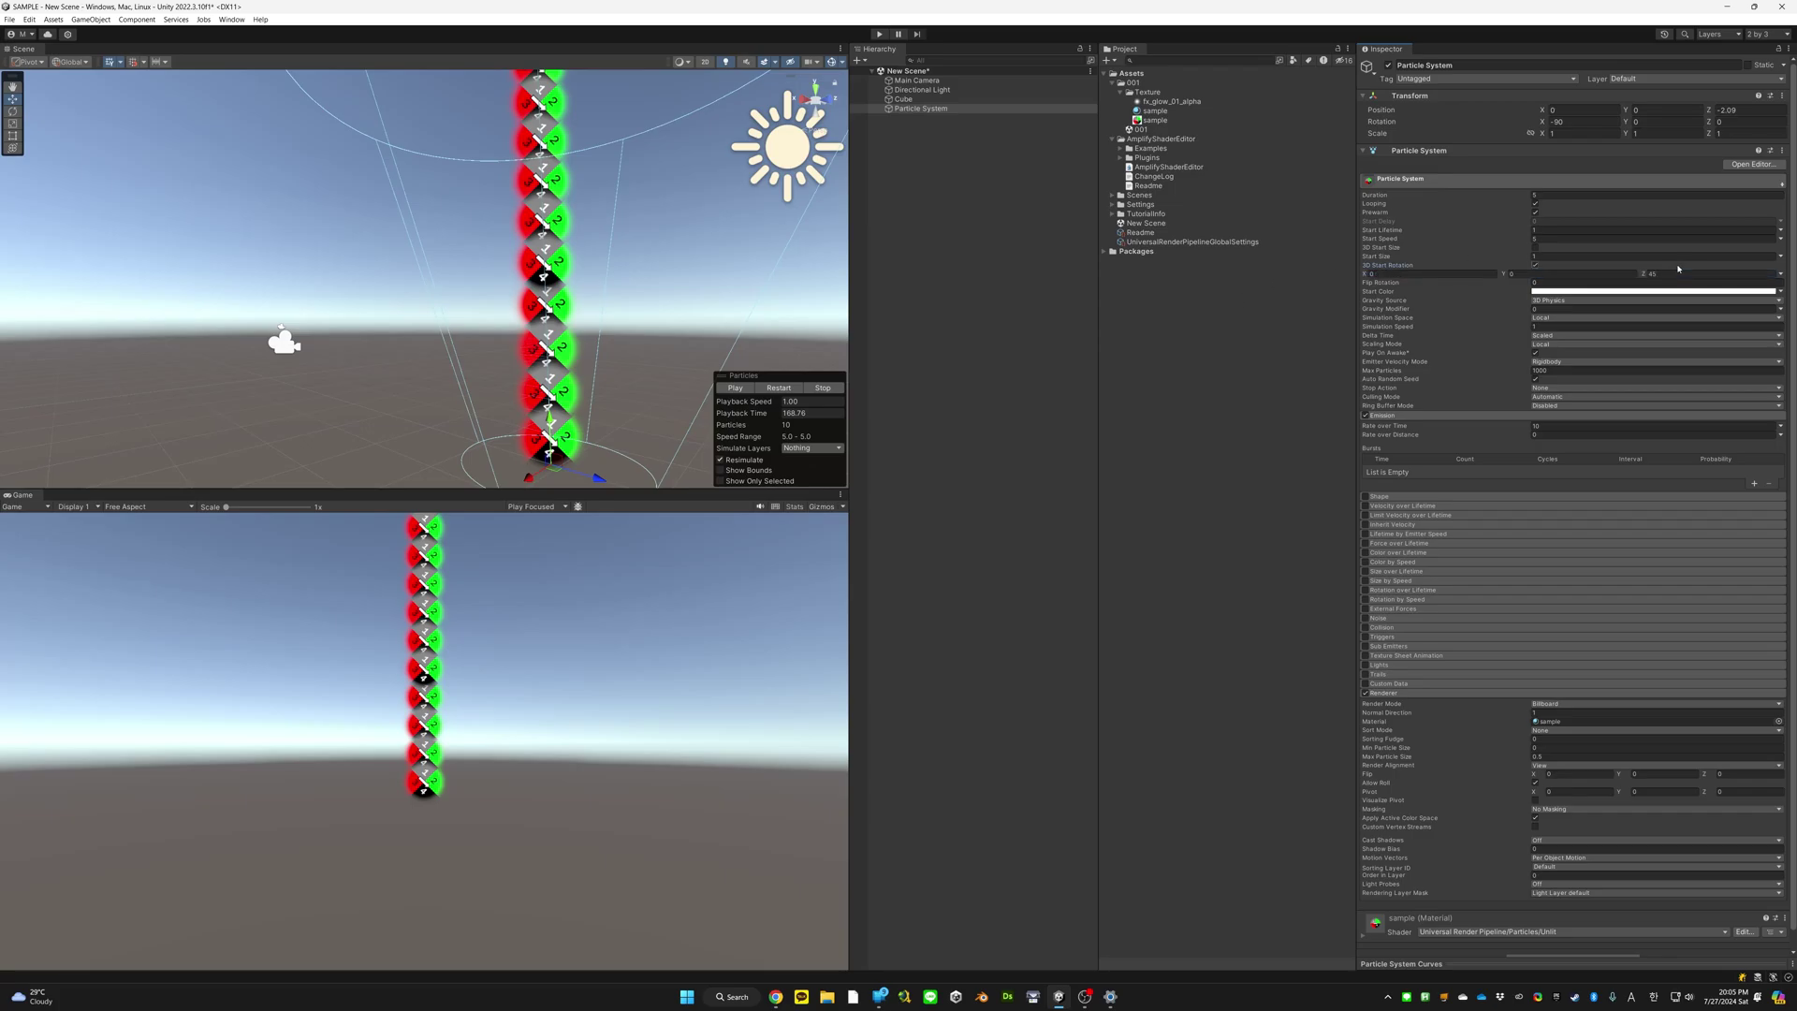
pyautogui.click(1572, 272)
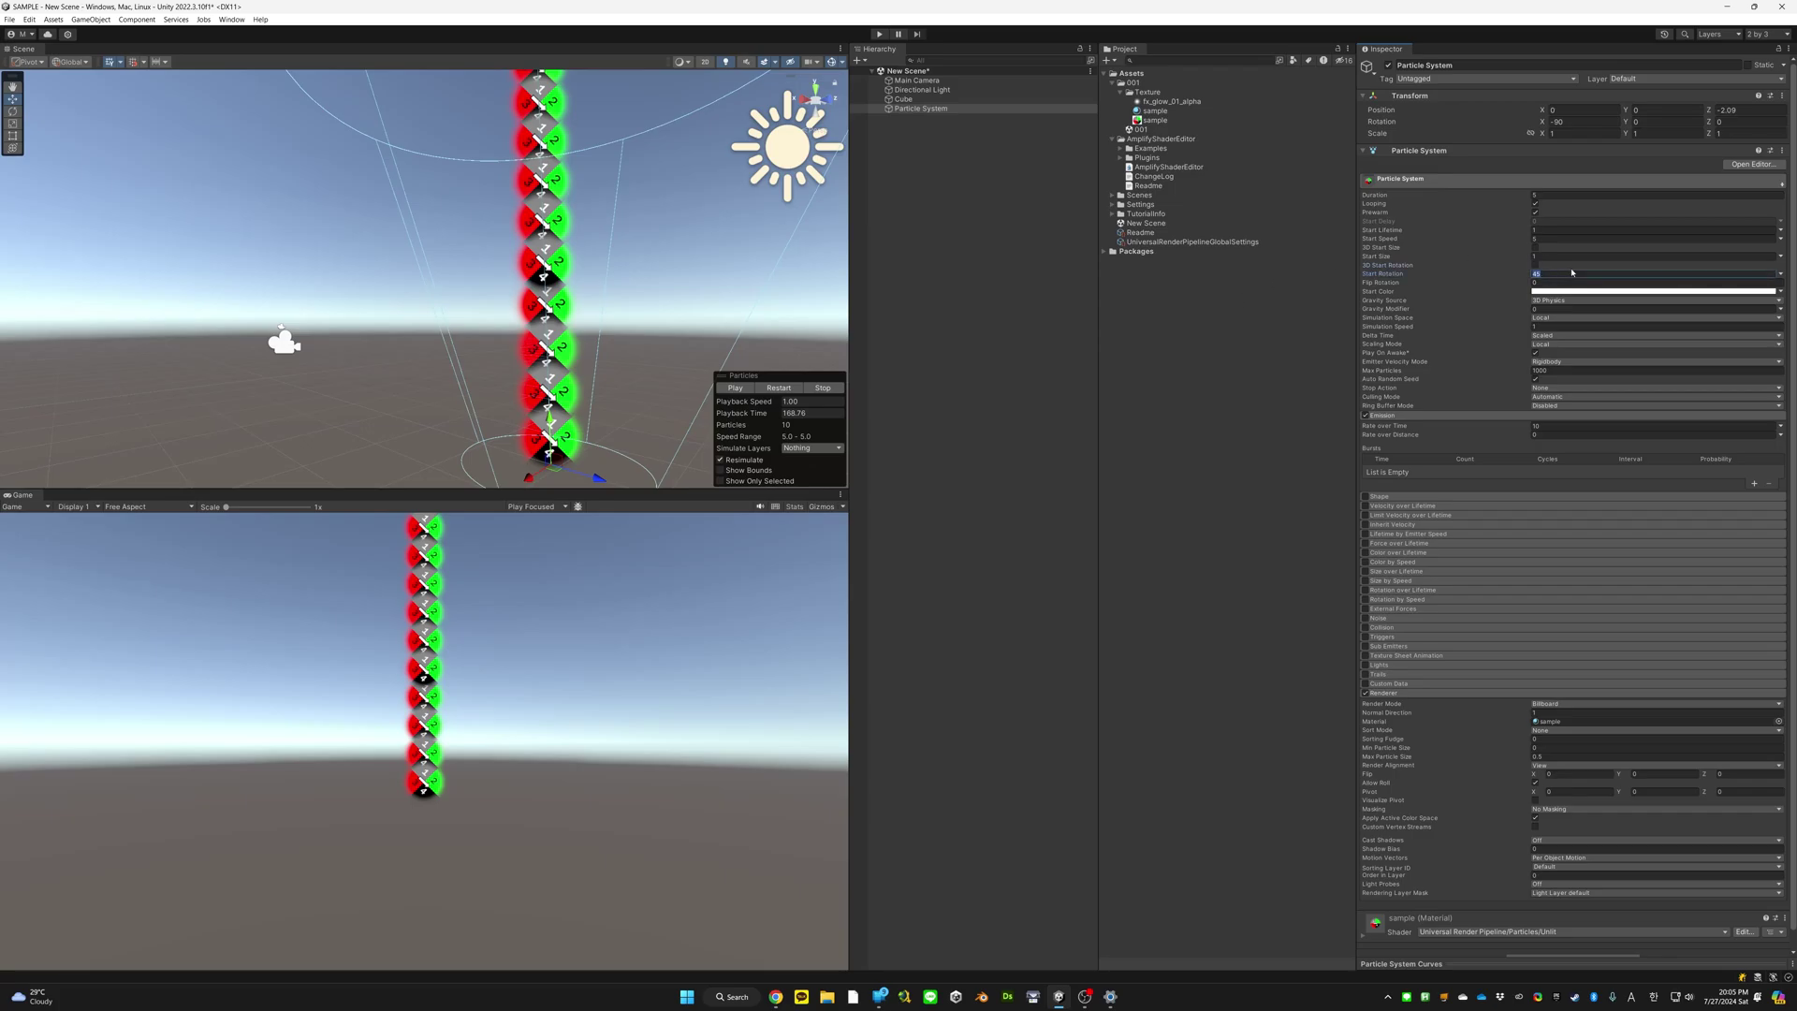
pyautogui.write('-45.42')
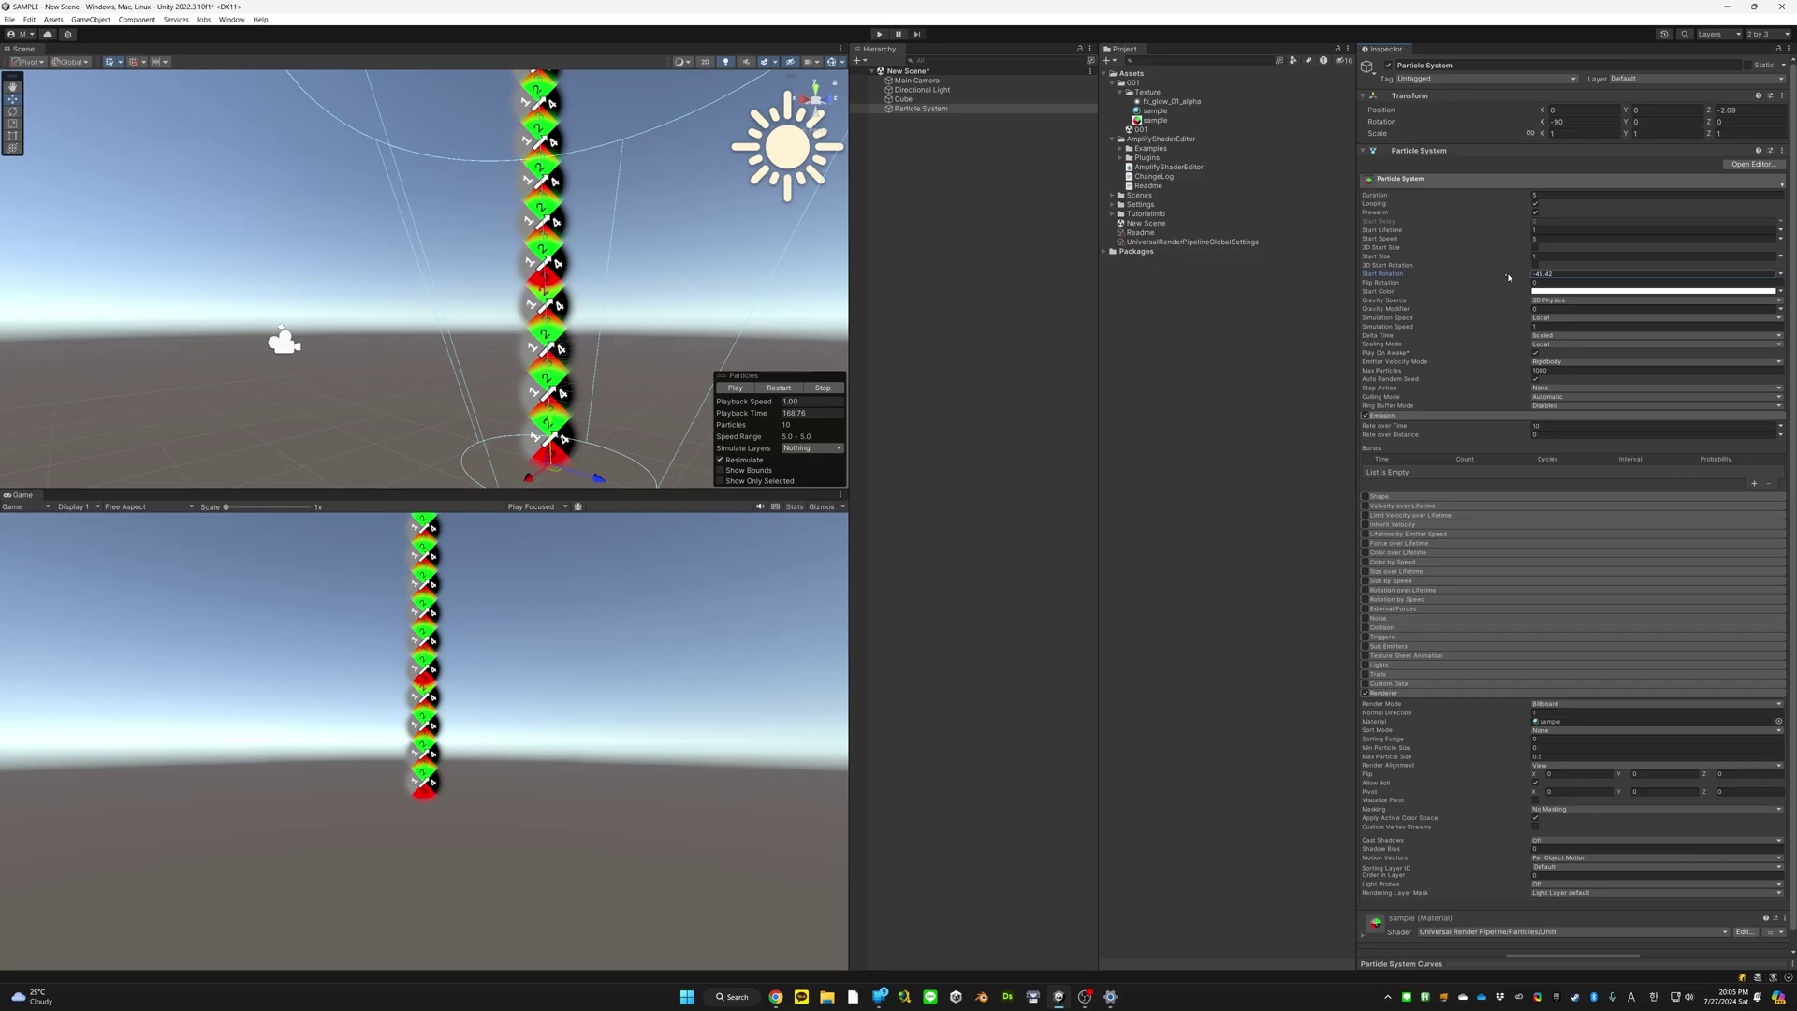
pyautogui.moveTo(1508, 277); pyautogui.dragTo(1579, 297)
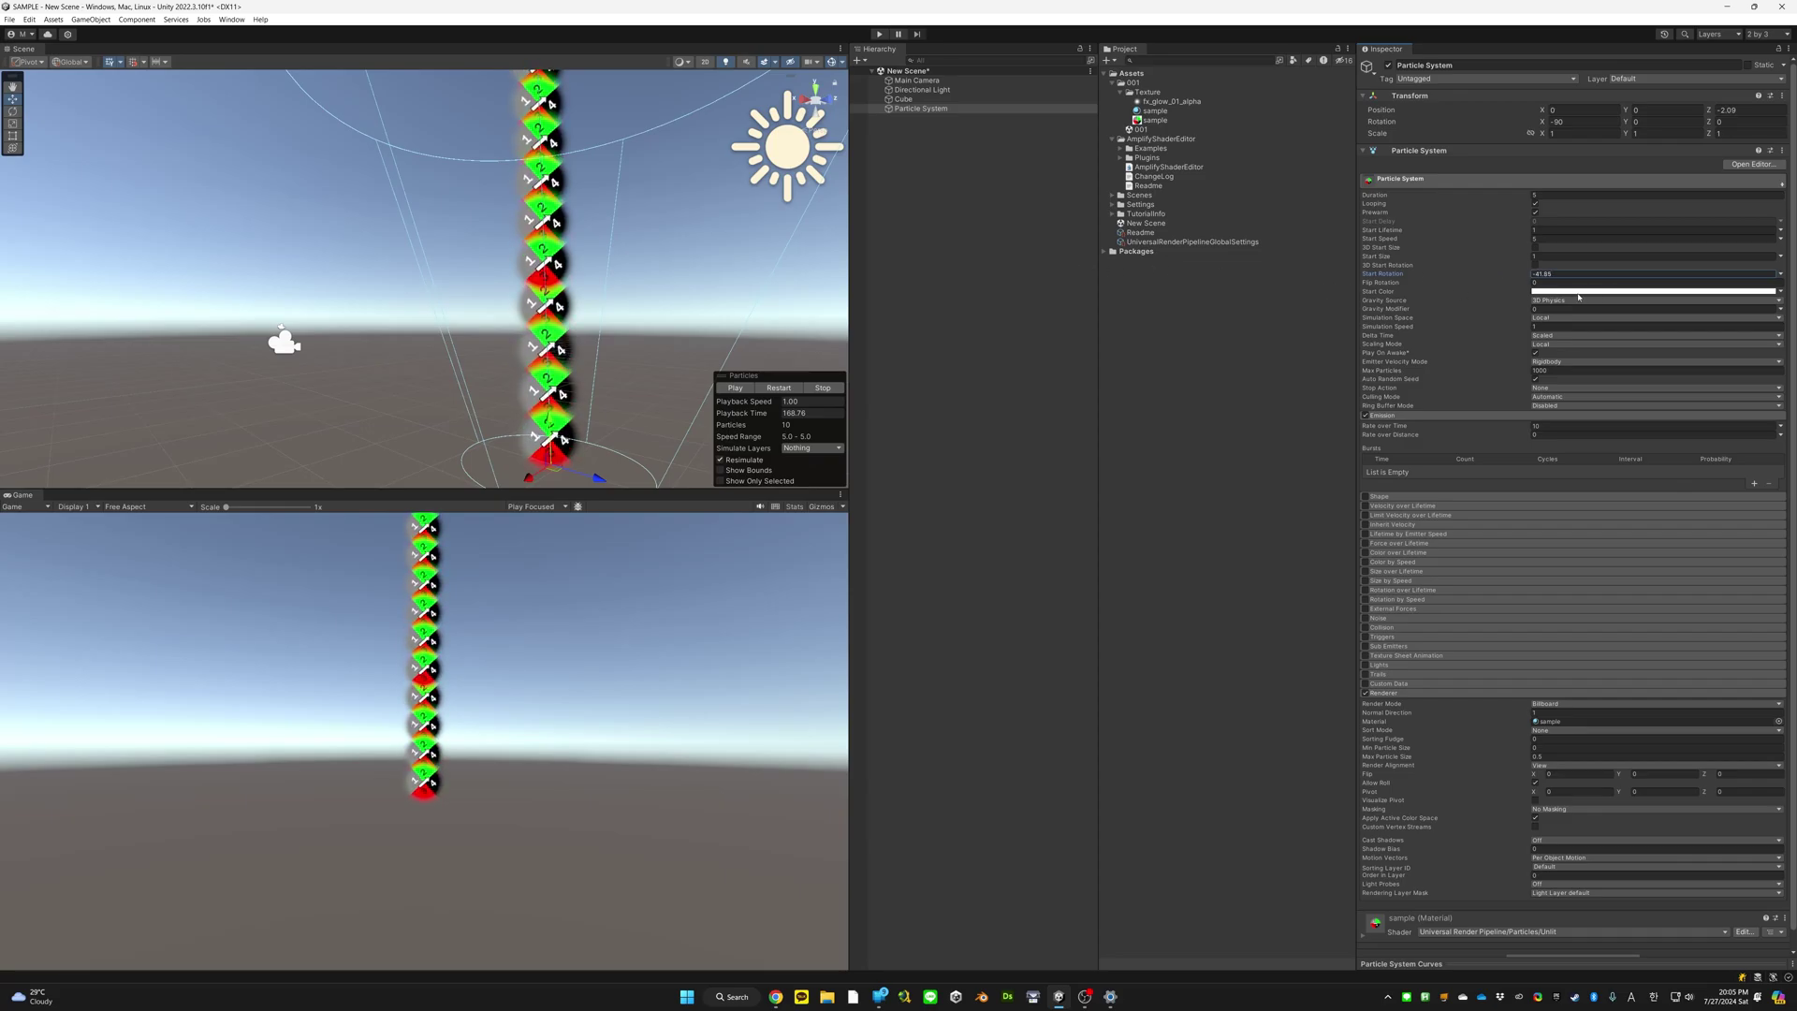
# Set Start Rotation to Random Between Two Constants, from -45 to 45, and frame the rotated particles
pyautogui.click(1779, 273)
pyautogui.click(1685, 308)
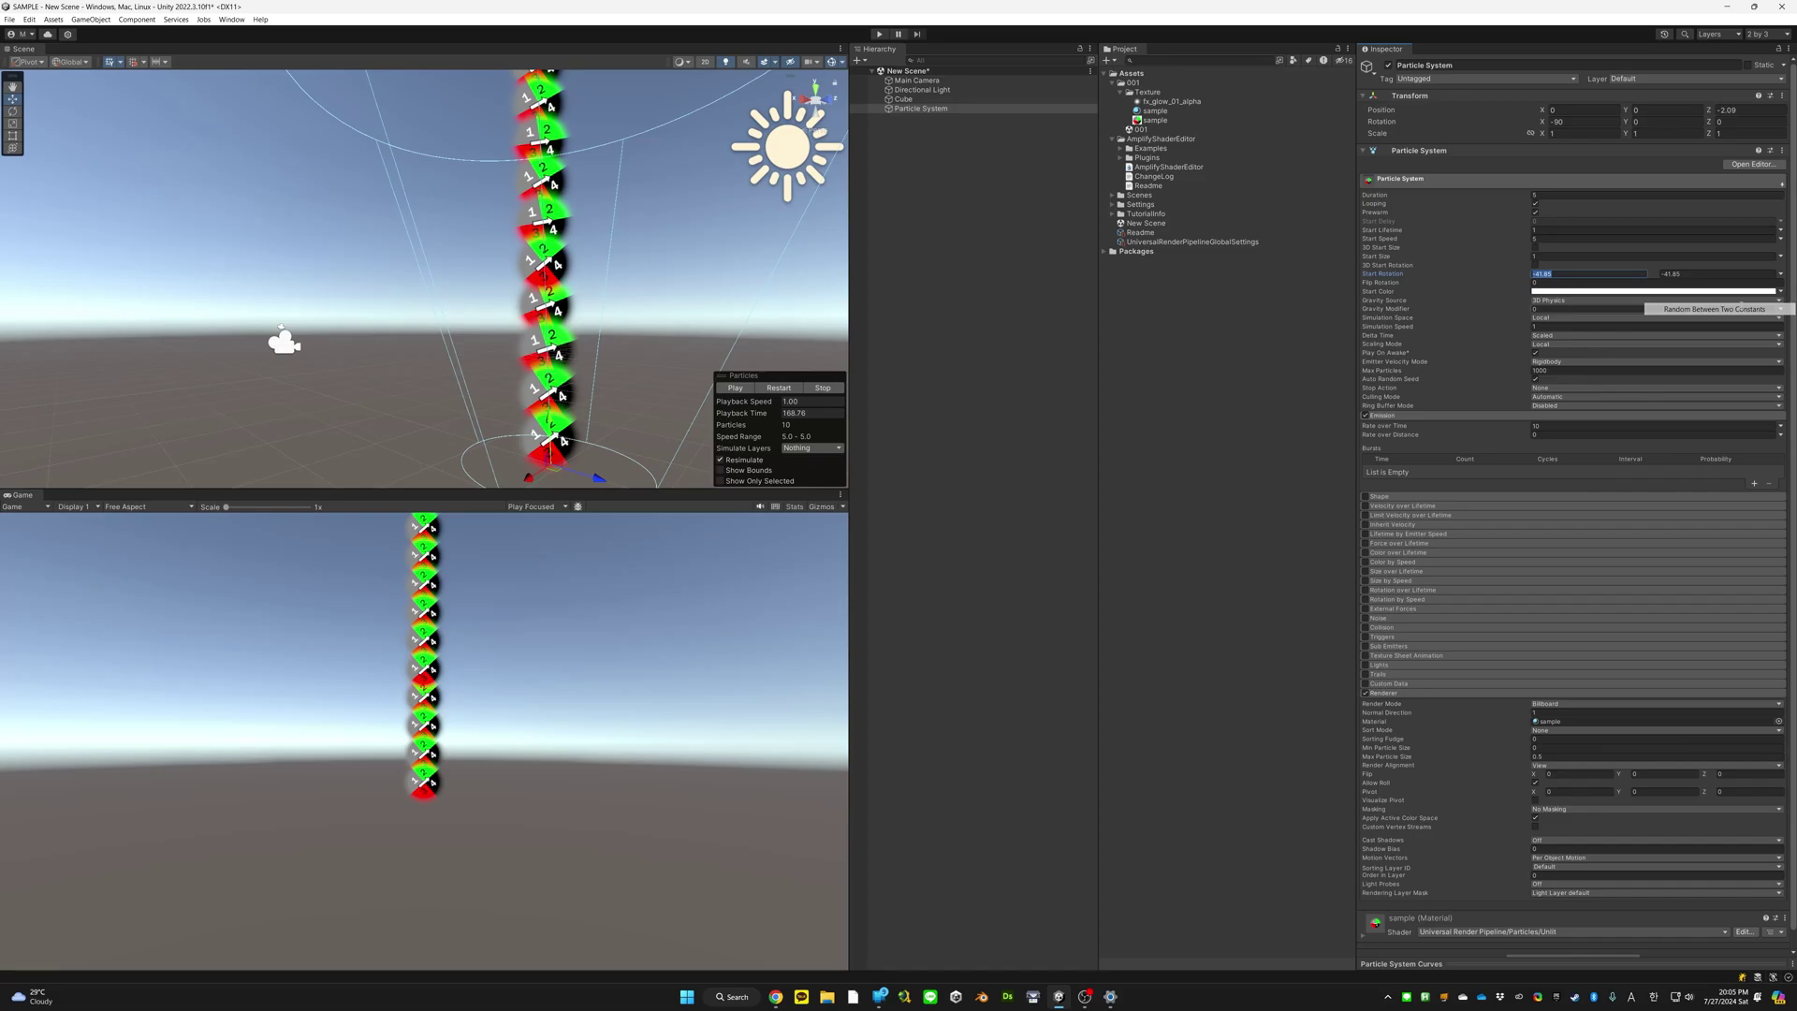
pyautogui.click(1561, 274)
pyautogui.write('-45')
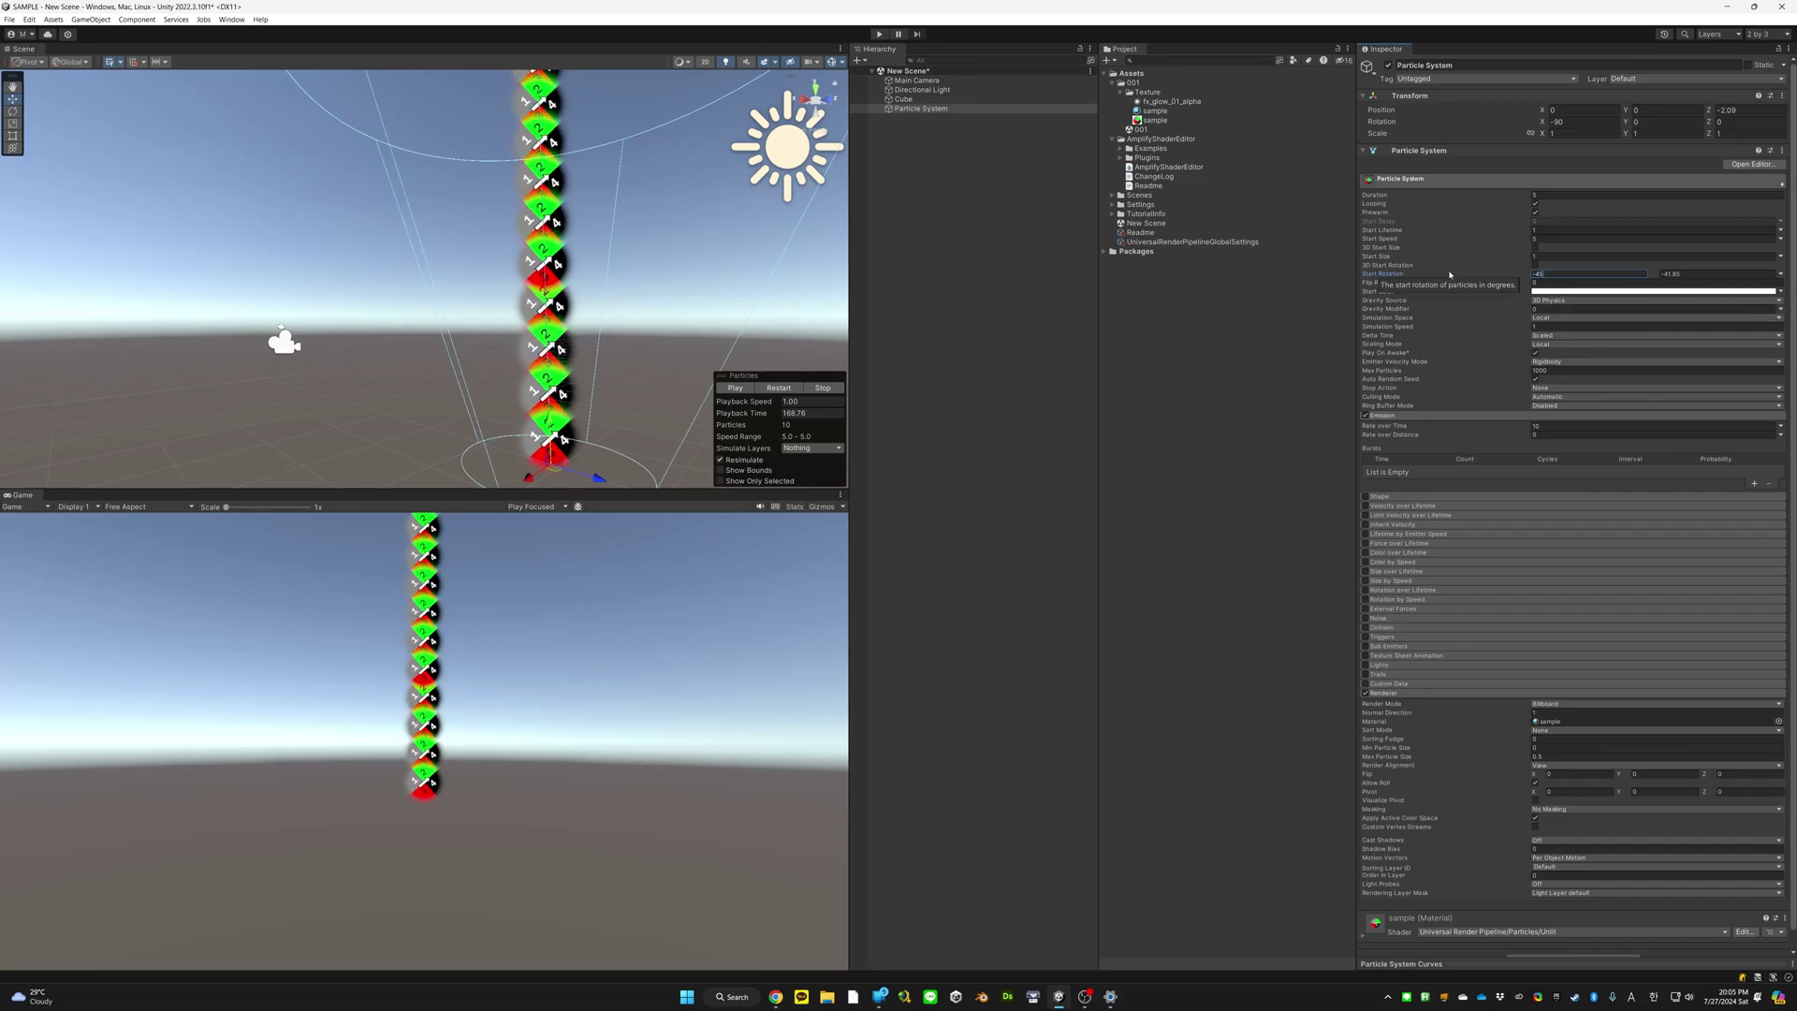
pyautogui.press('Tab')
pyautogui.write('45')
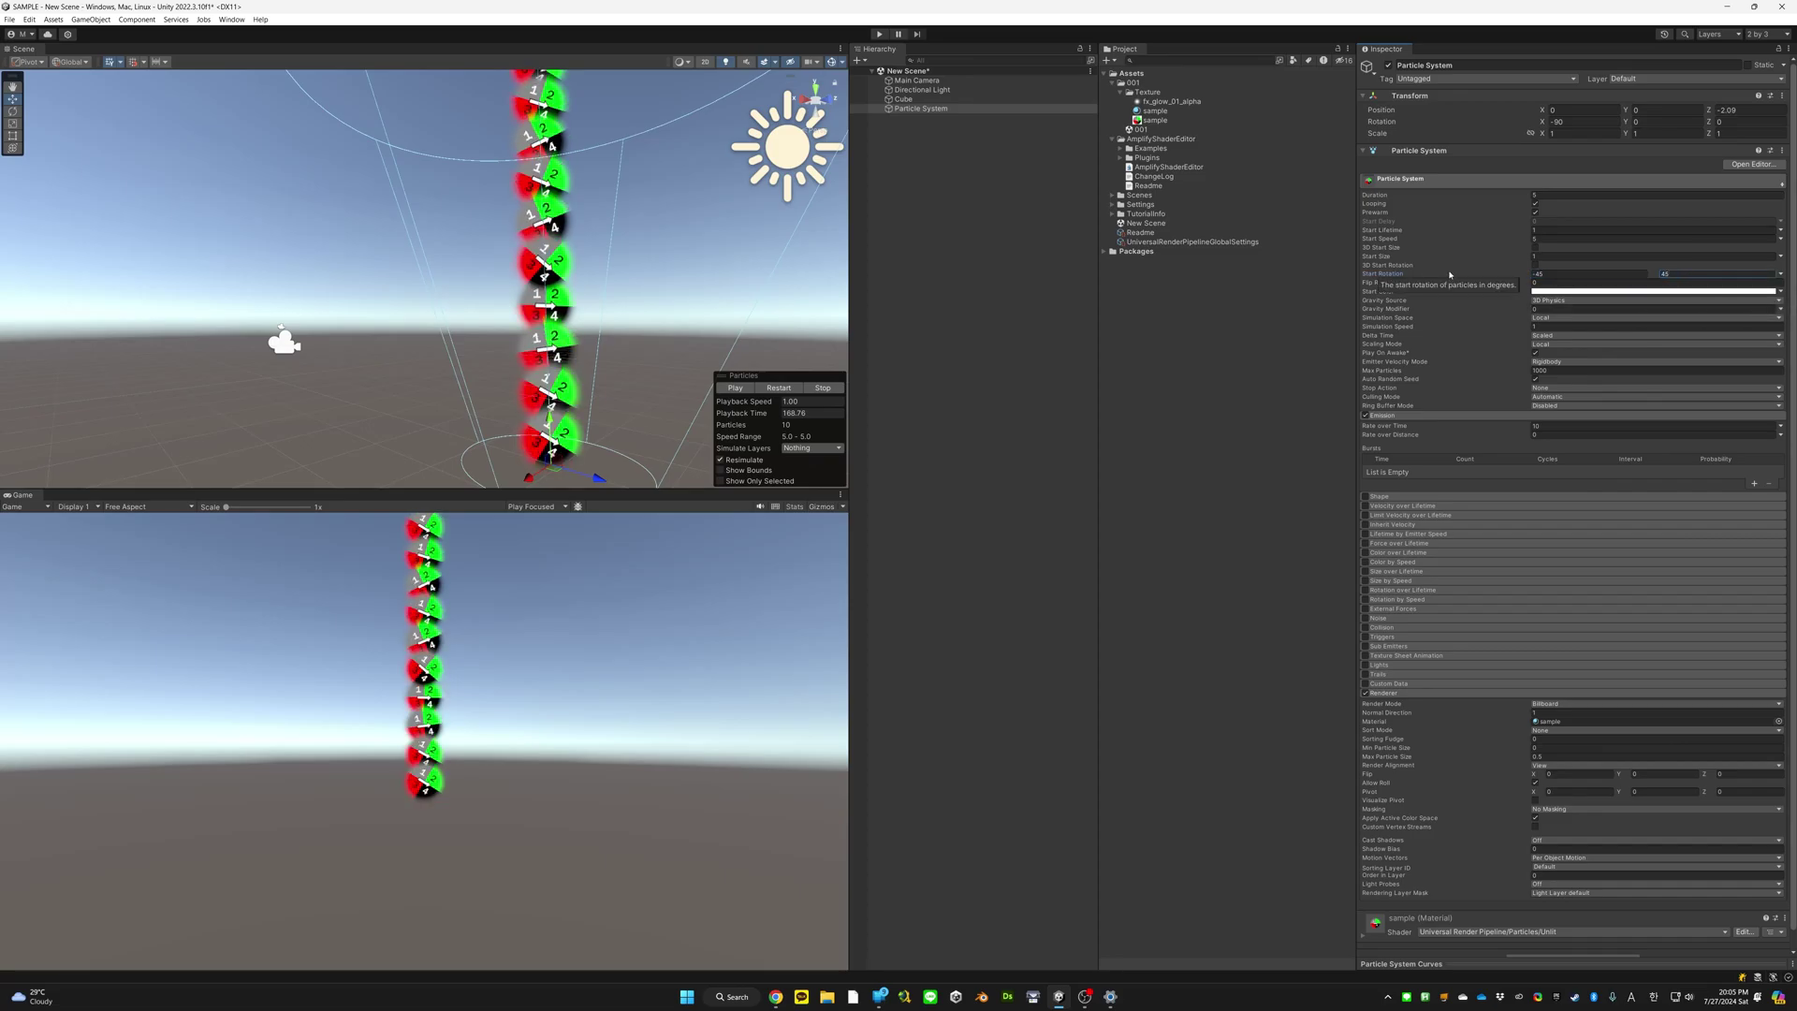
pyautogui.moveTo(571, 312); pyautogui.dragTo(569, 262, button='right')
pyautogui.keyDown('alt'); pyautogui.moveTo(570, 262); pyautogui.dragTo(566, 341); pyautogui.keyUp('alt')
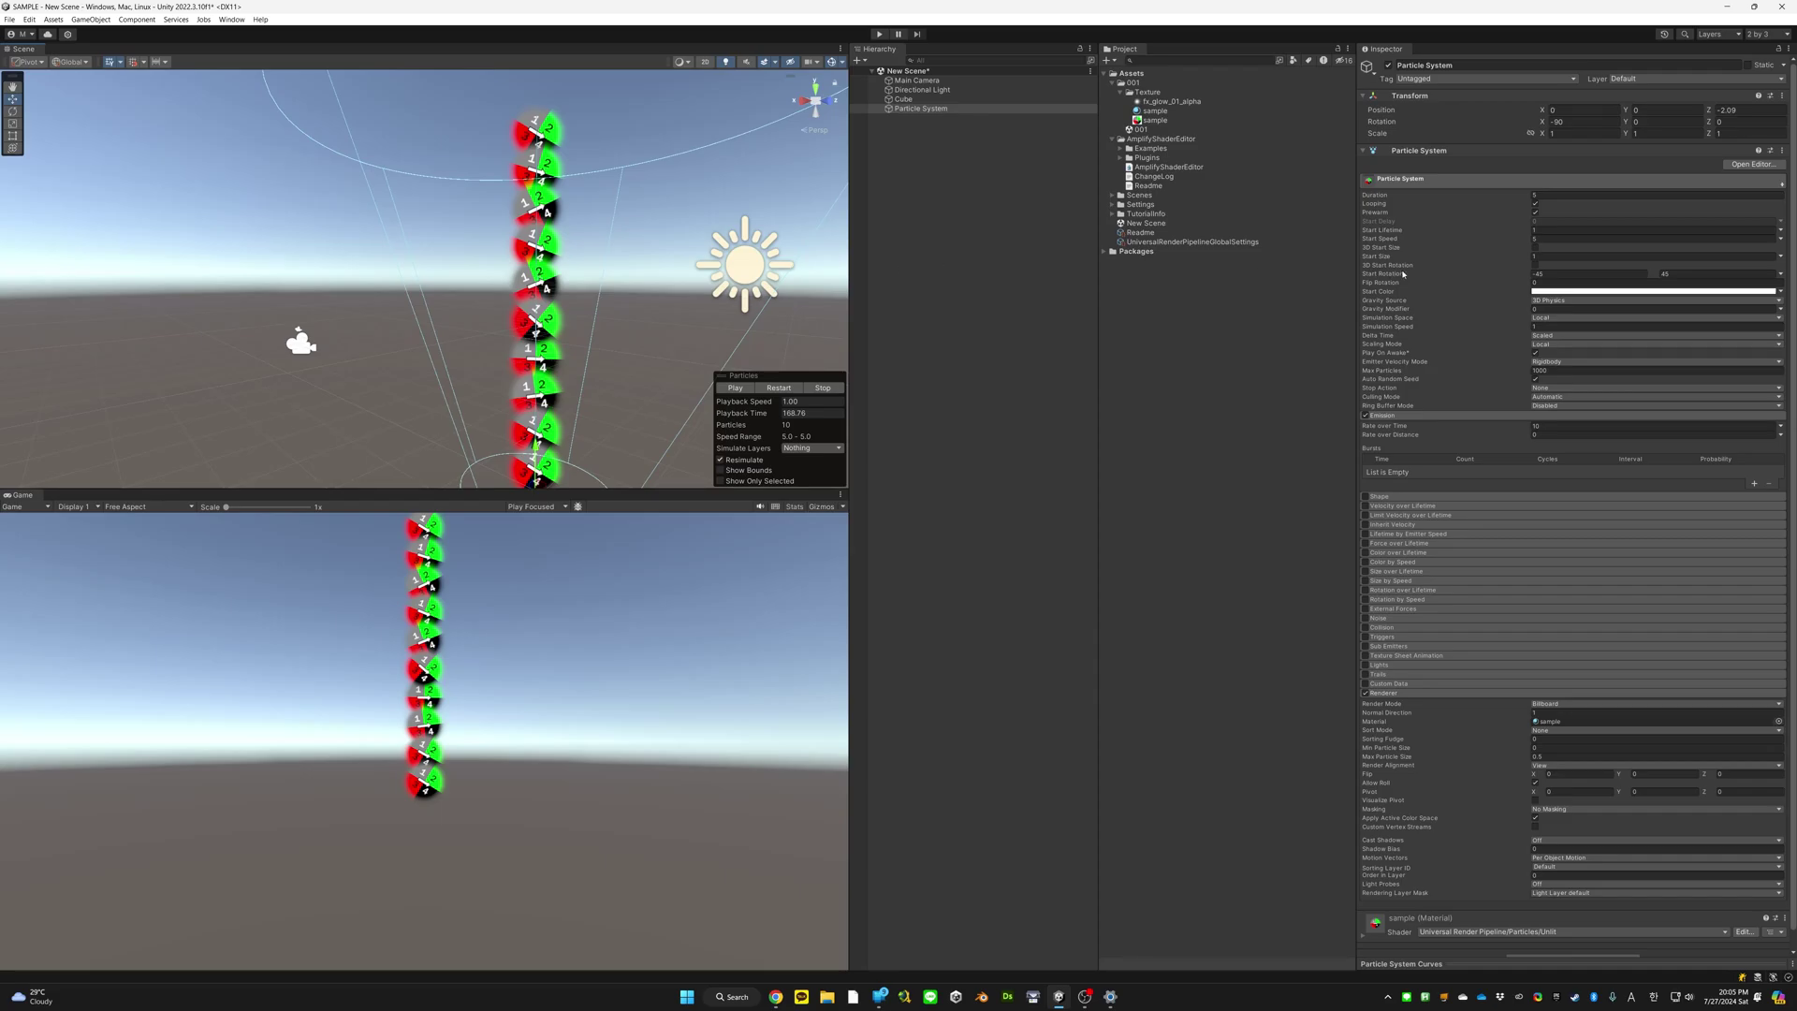
# Return Start Rotation to Constant at 45, try a Flip Rotation of 1 and 0, and set it to 0.5
pyautogui.click(1783, 274)
pyautogui.click(1574, 282)
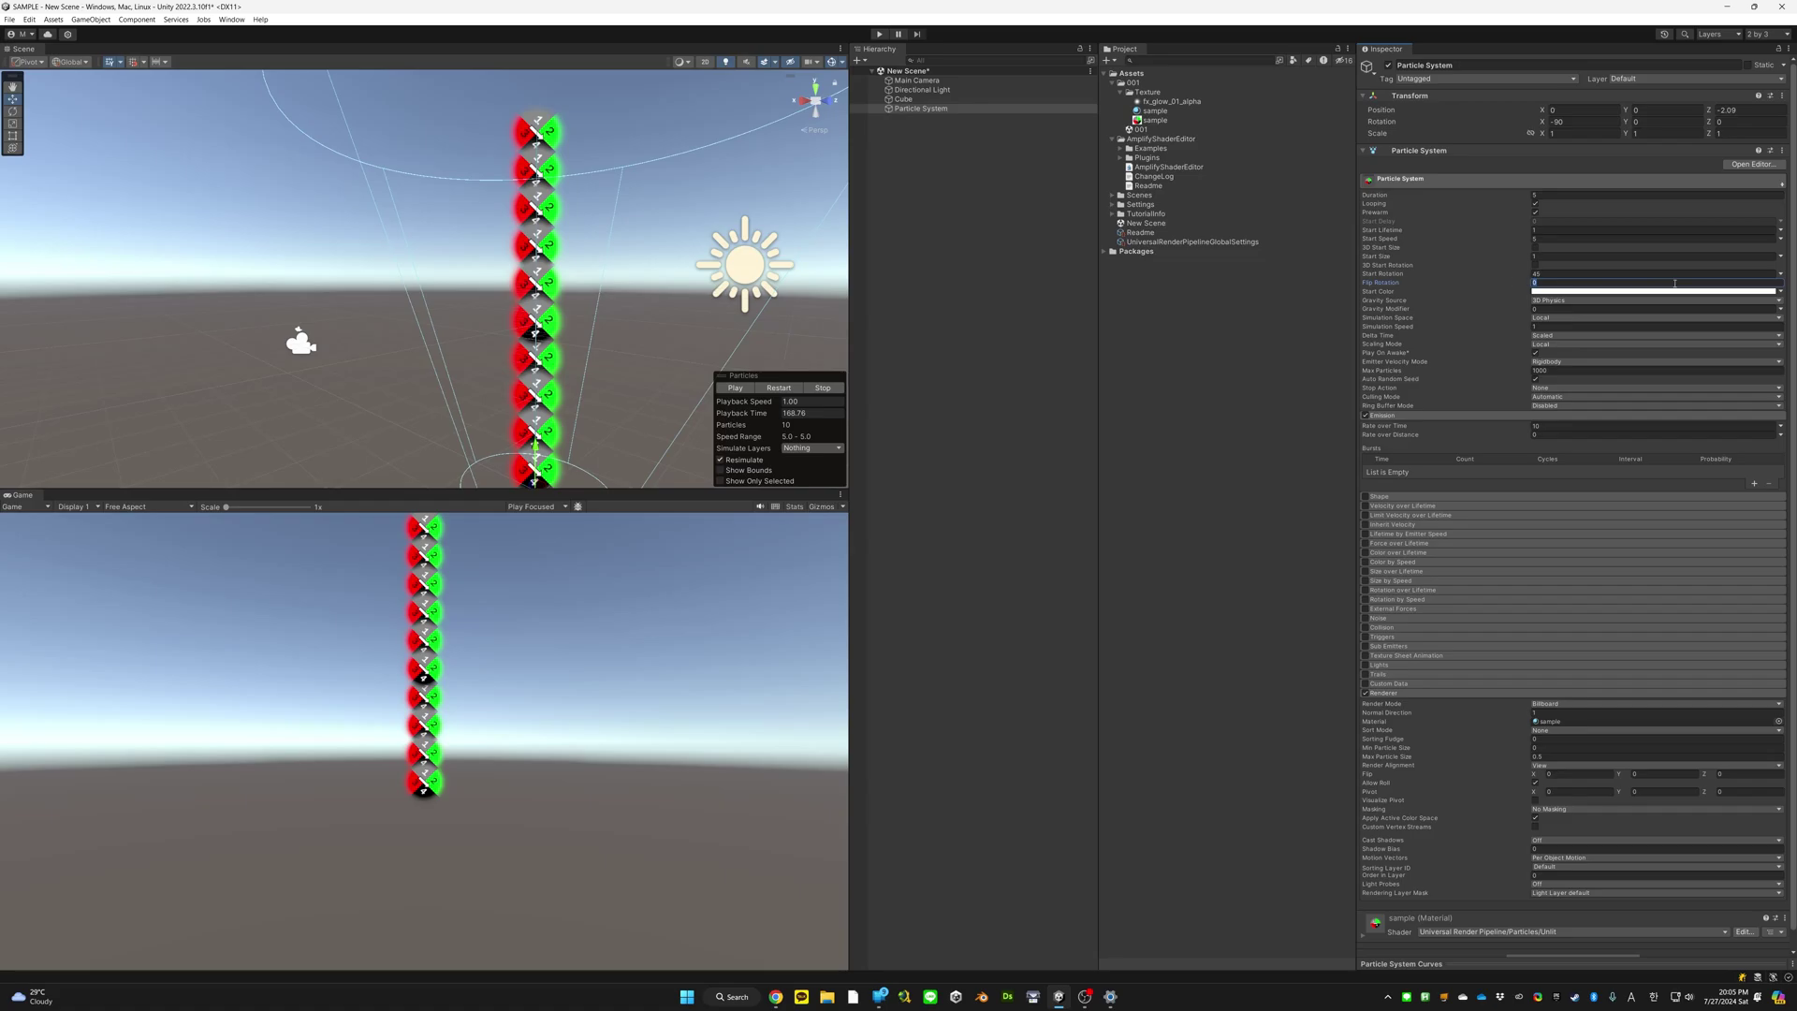
pyautogui.write('1')
pyautogui.click(1551, 282)
pyautogui.write('0')
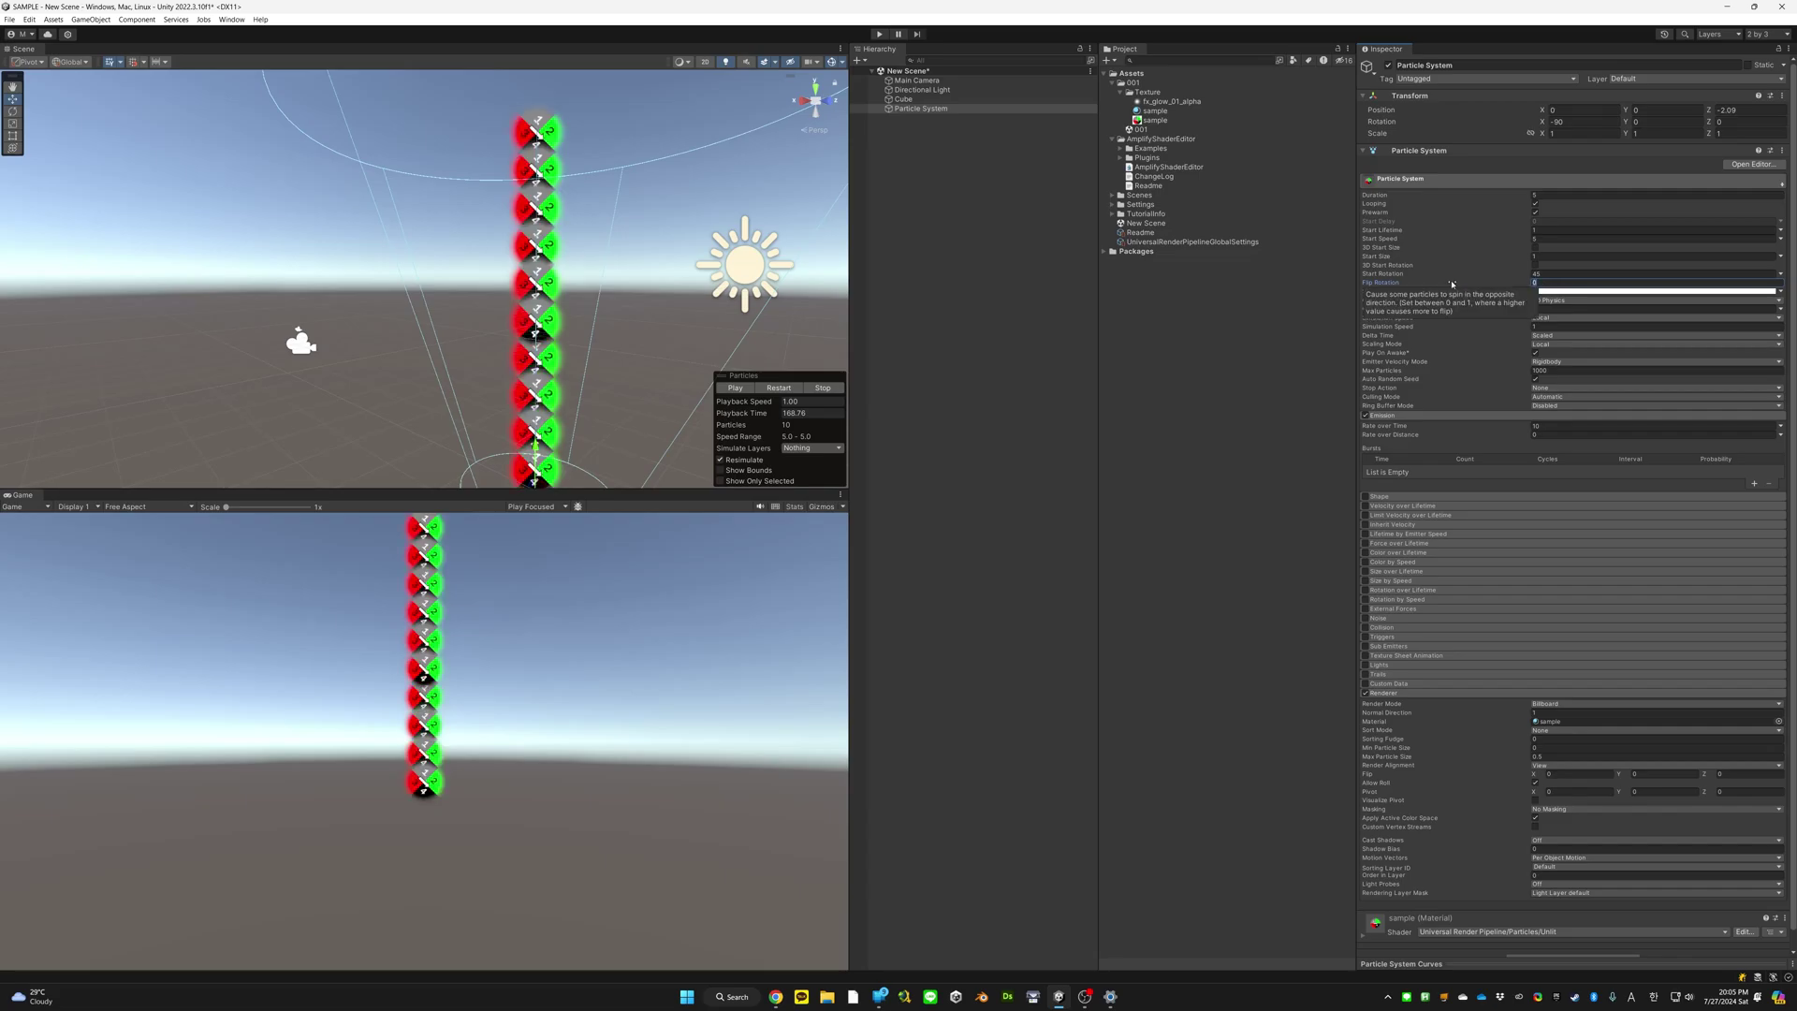
pyautogui.write('.5')
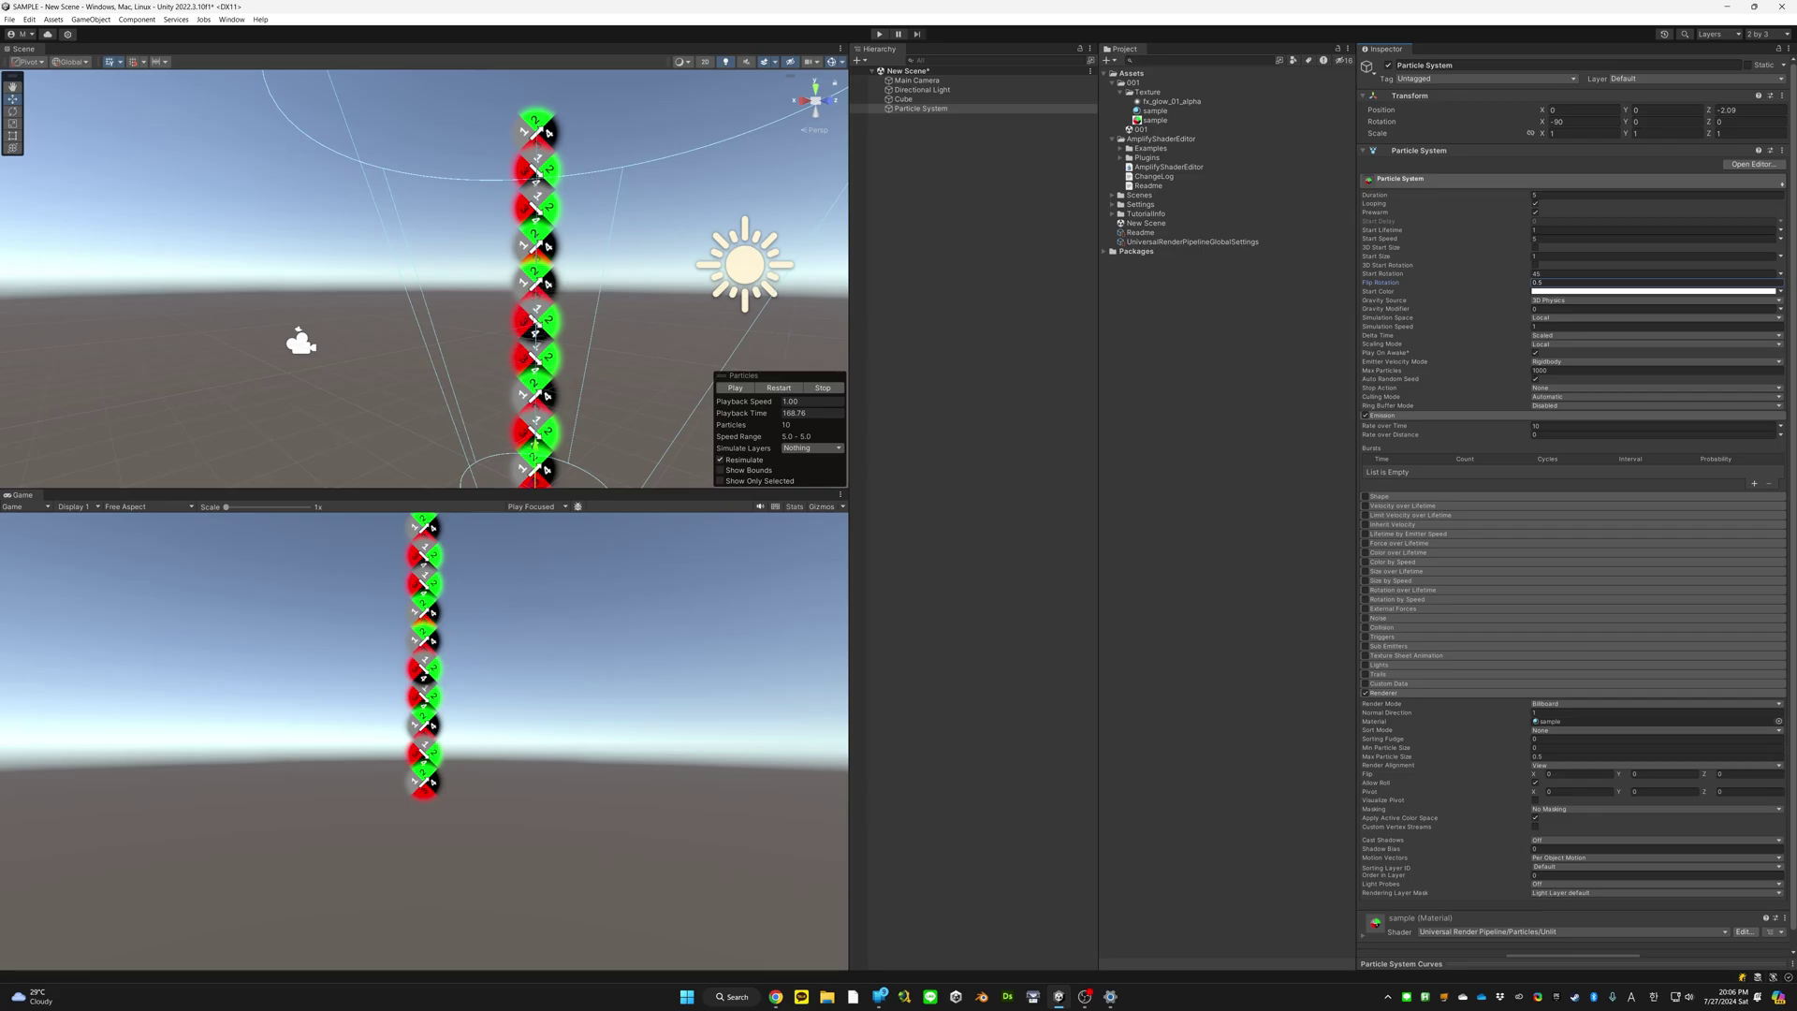
pyautogui.scroll(5, 538, 324)
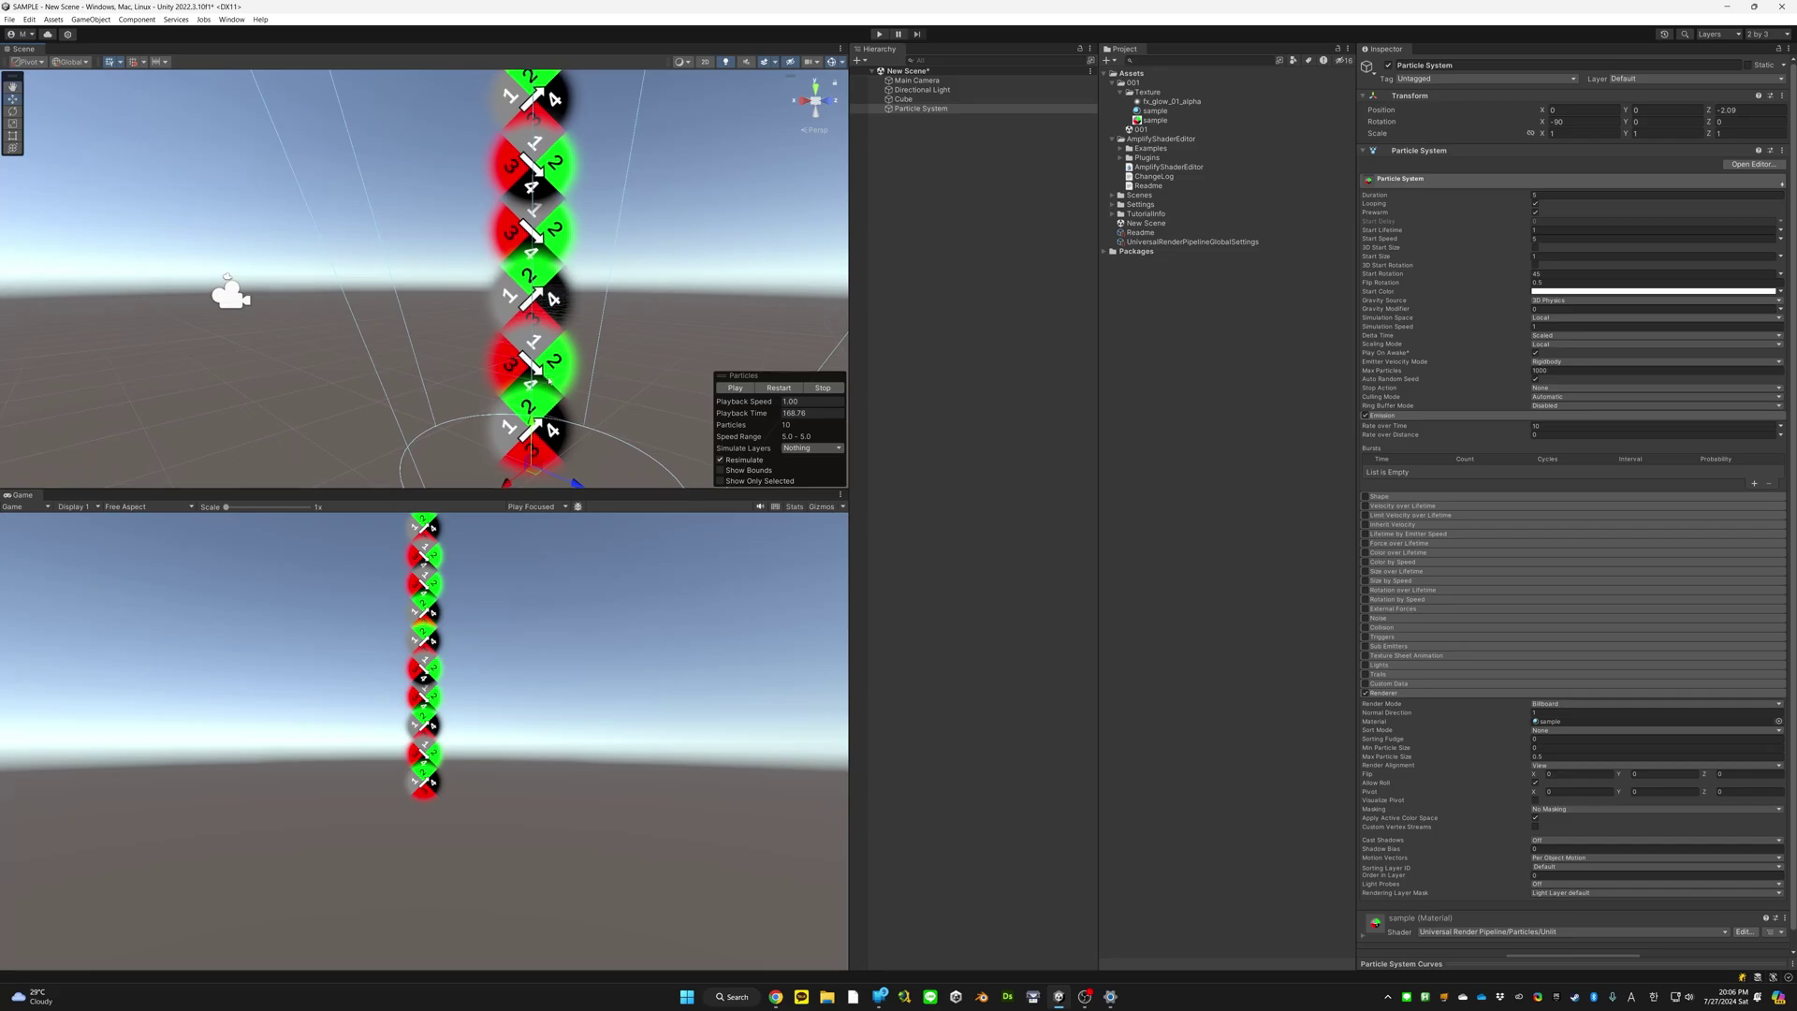
pyautogui.press('e')
pyautogui.moveTo(558, 325); pyautogui.dragTo(554, 310, button='right')
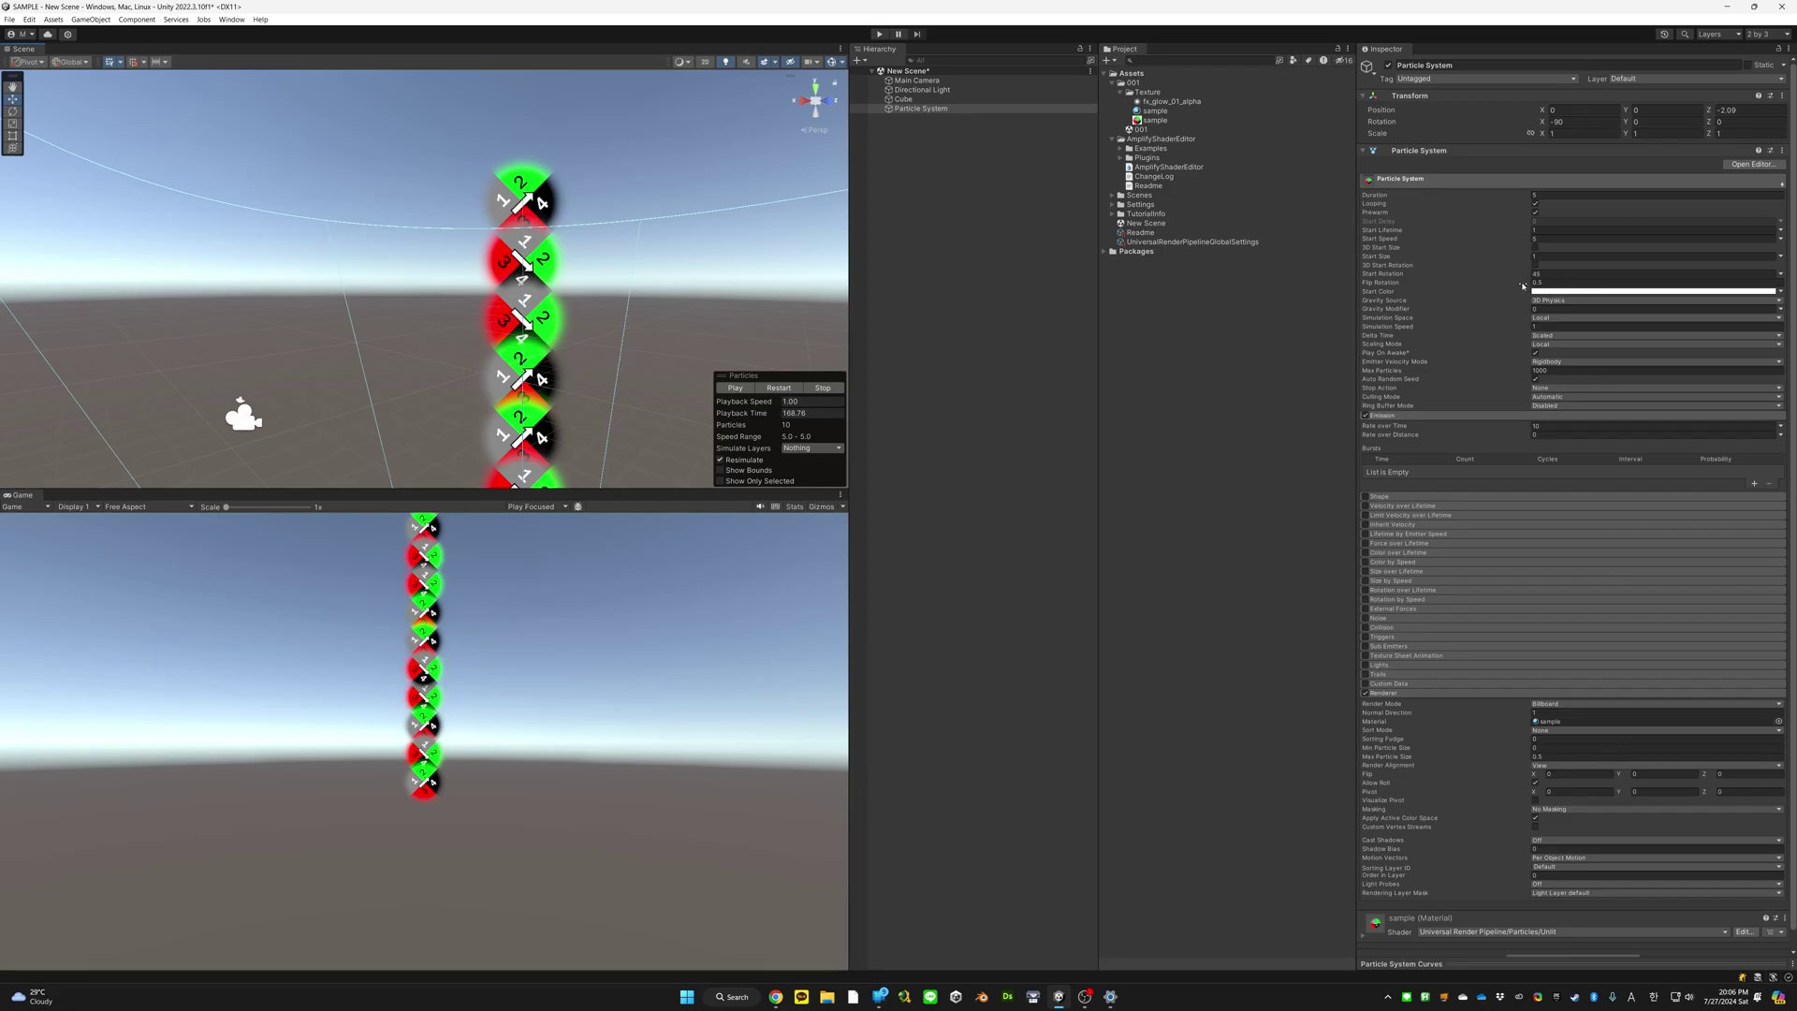
# Try a dark green Start Color with altered opacity, and return it to opaque white
pyautogui.click(1558, 291)
pyautogui.moveTo(1625, 374)
pyautogui.mouseDown()
pyautogui.moveTo(1649, 352)
pyautogui.moveTo(1613, 328)
pyautogui.moveTo(1580, 348)
pyautogui.moveTo(1628, 393)
pyautogui.mouseUp()
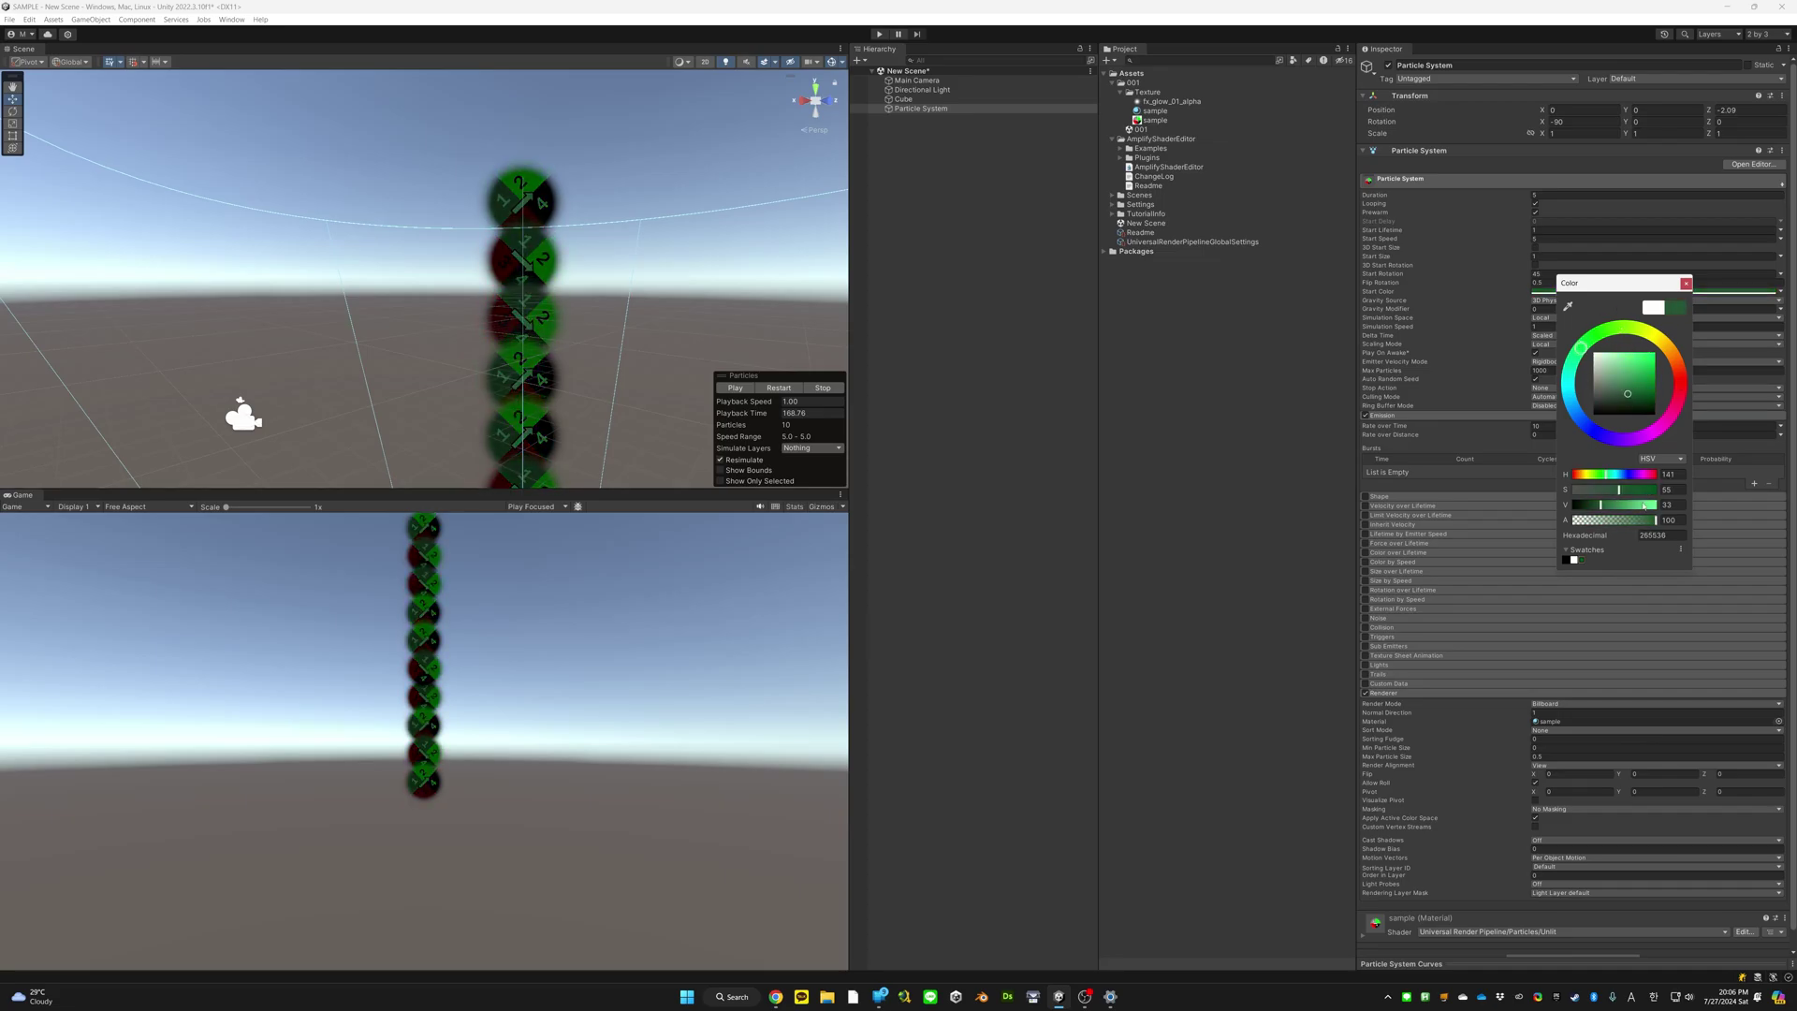
pyautogui.moveTo(1639, 522); pyautogui.dragTo(1569, 490)
pyautogui.click(1685, 284)
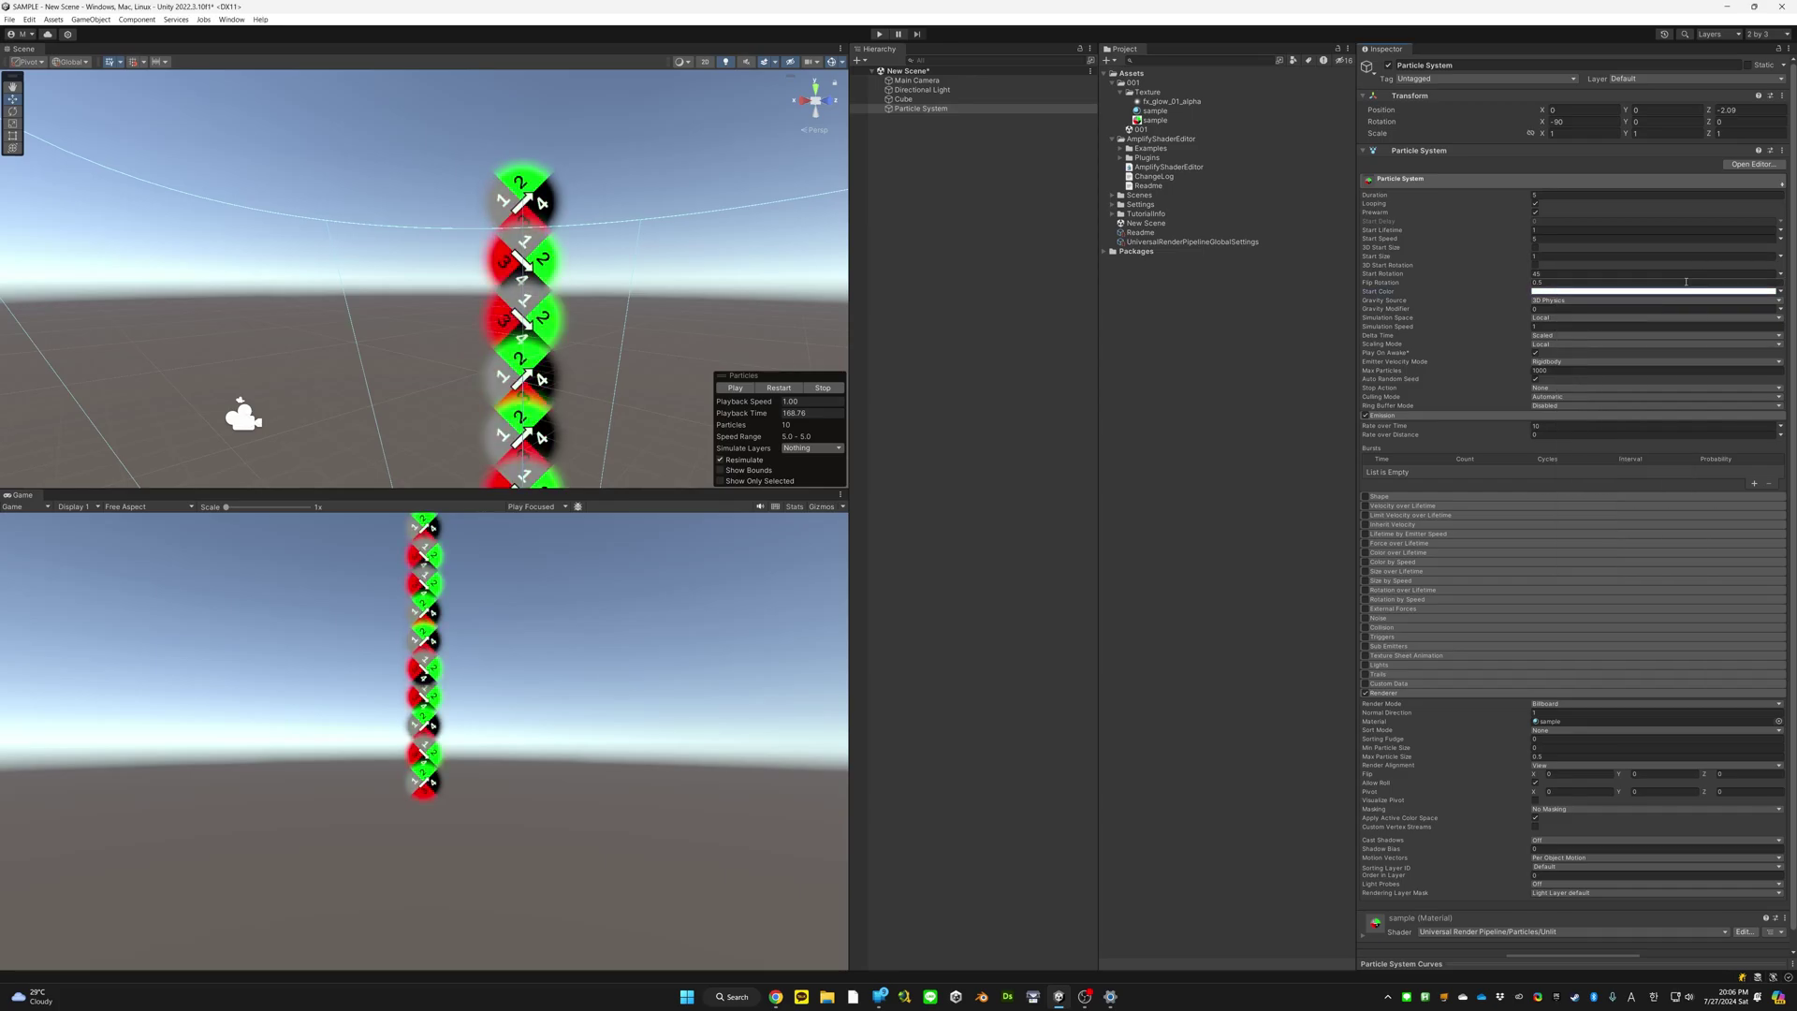
# Check the Gravity Source options, keep 3D Physics, and enable the Shape module
pyautogui.click(1551, 300)
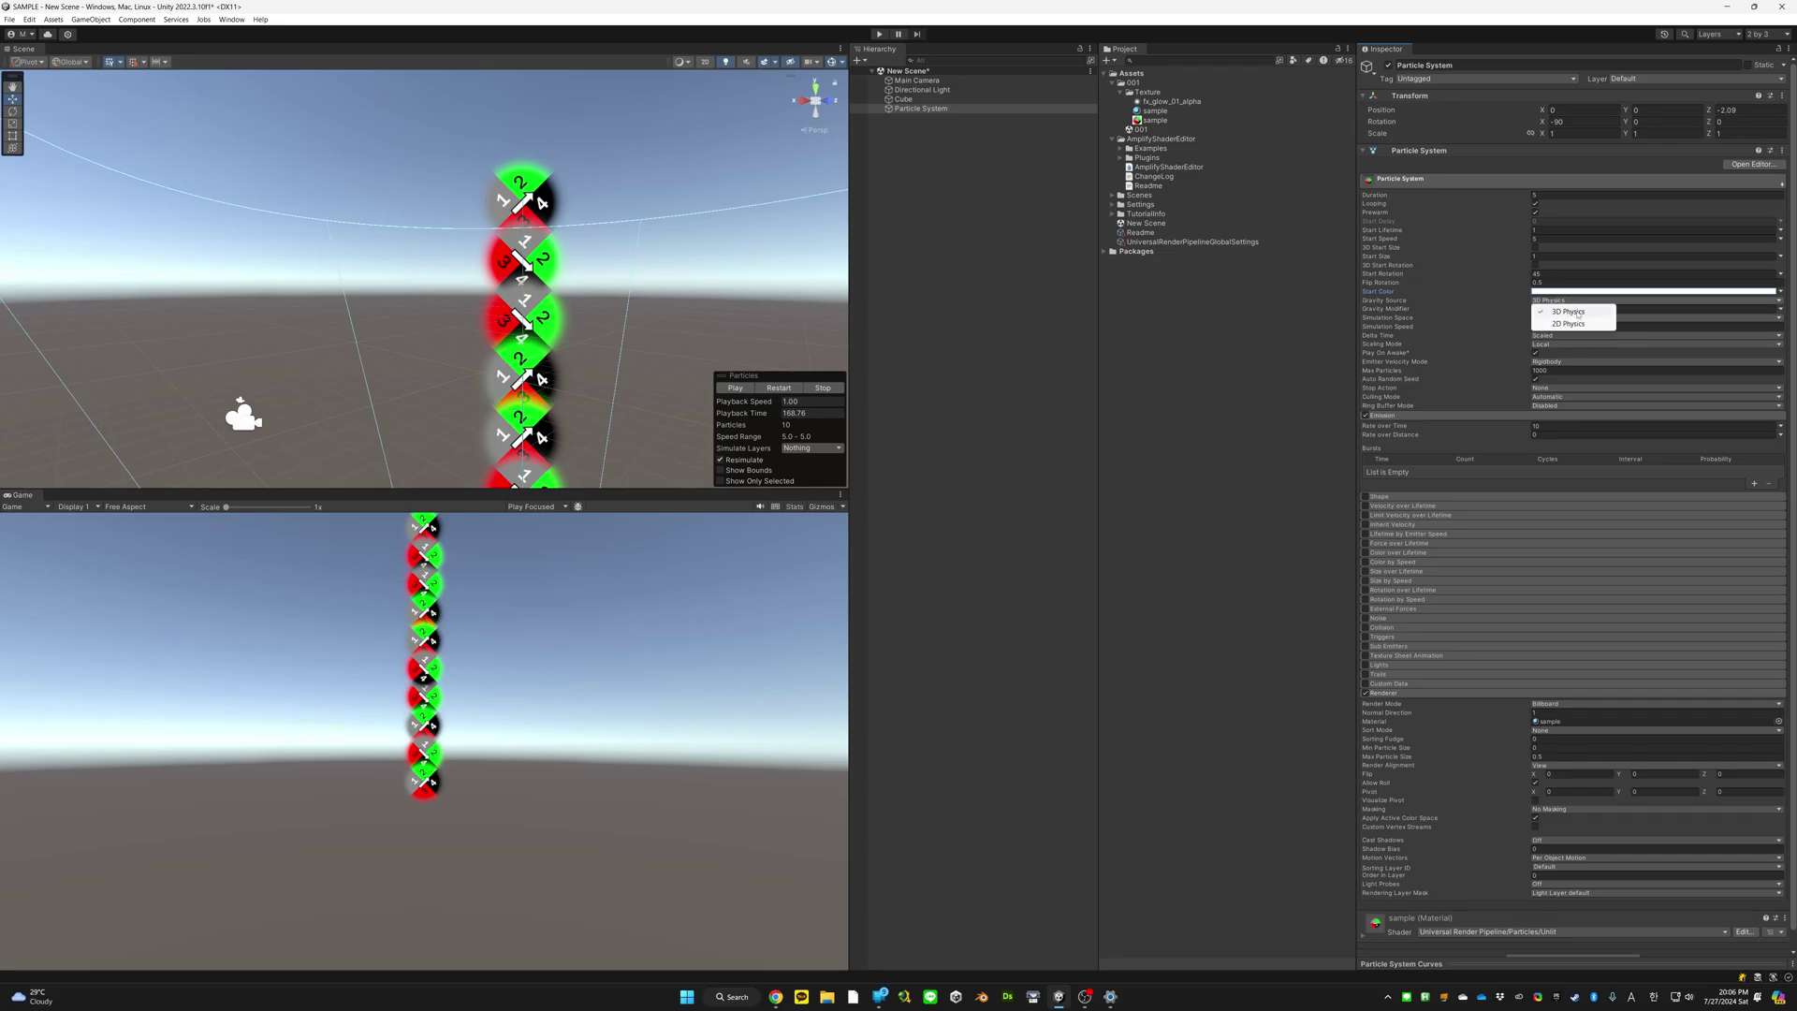
pyautogui.click(1399, 309)
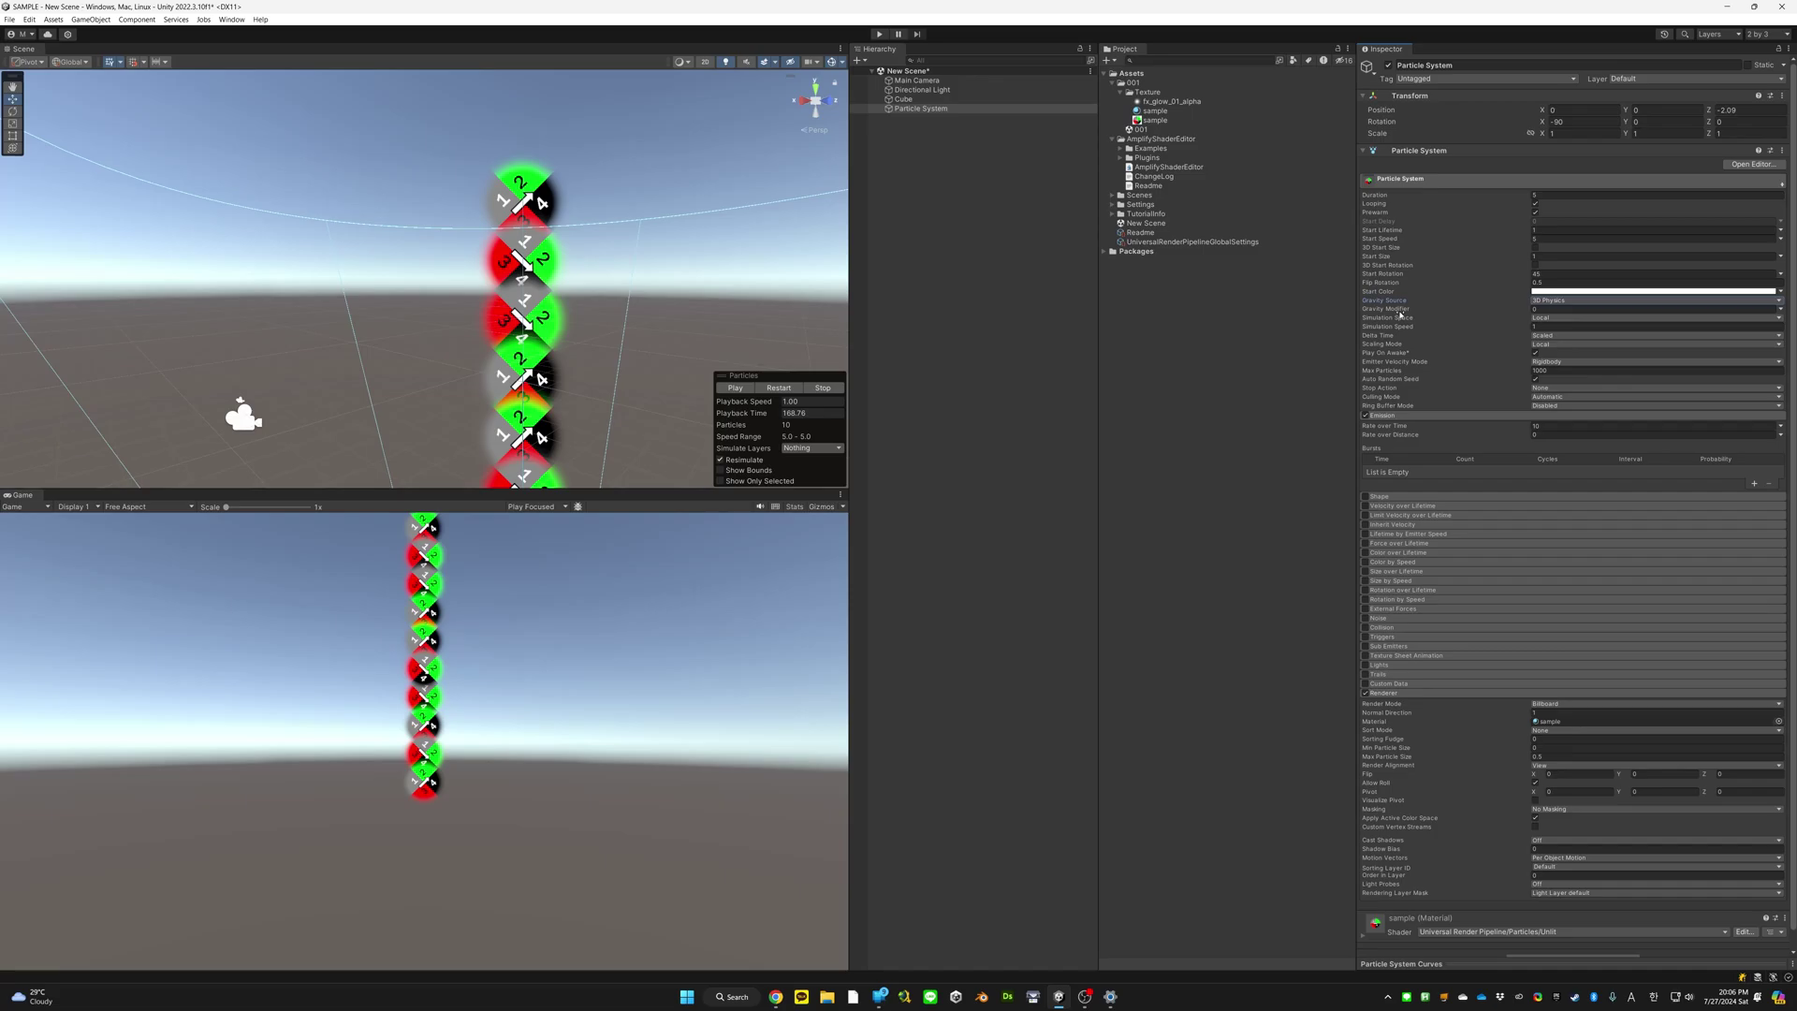
pyautogui.click(1546, 307)
pyautogui.keyDown('alt'); pyautogui.moveTo(712, 281); pyautogui.dragTo(735, 327); pyautogui.keyUp('alt')
pyautogui.click(1365, 497)
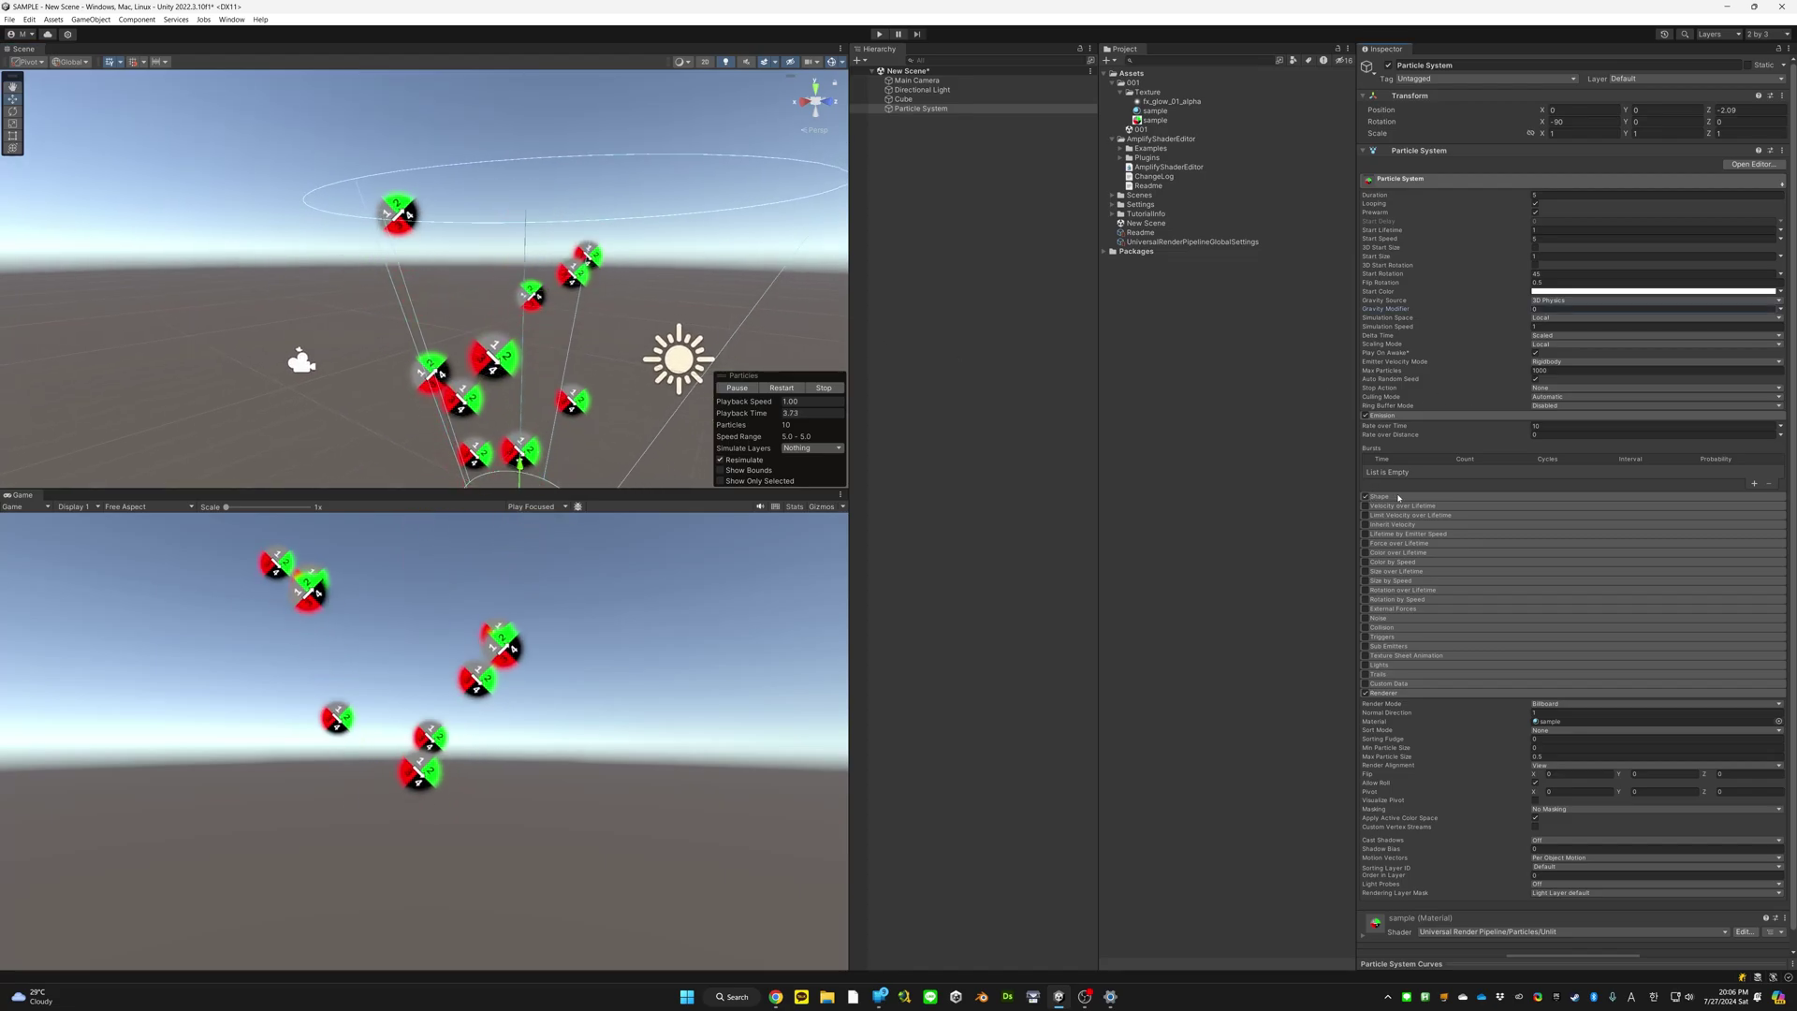
pyautogui.keyDown('alt'); pyautogui.moveTo(711, 319); pyautogui.dragTo(506, 257); pyautogui.keyUp('alt')
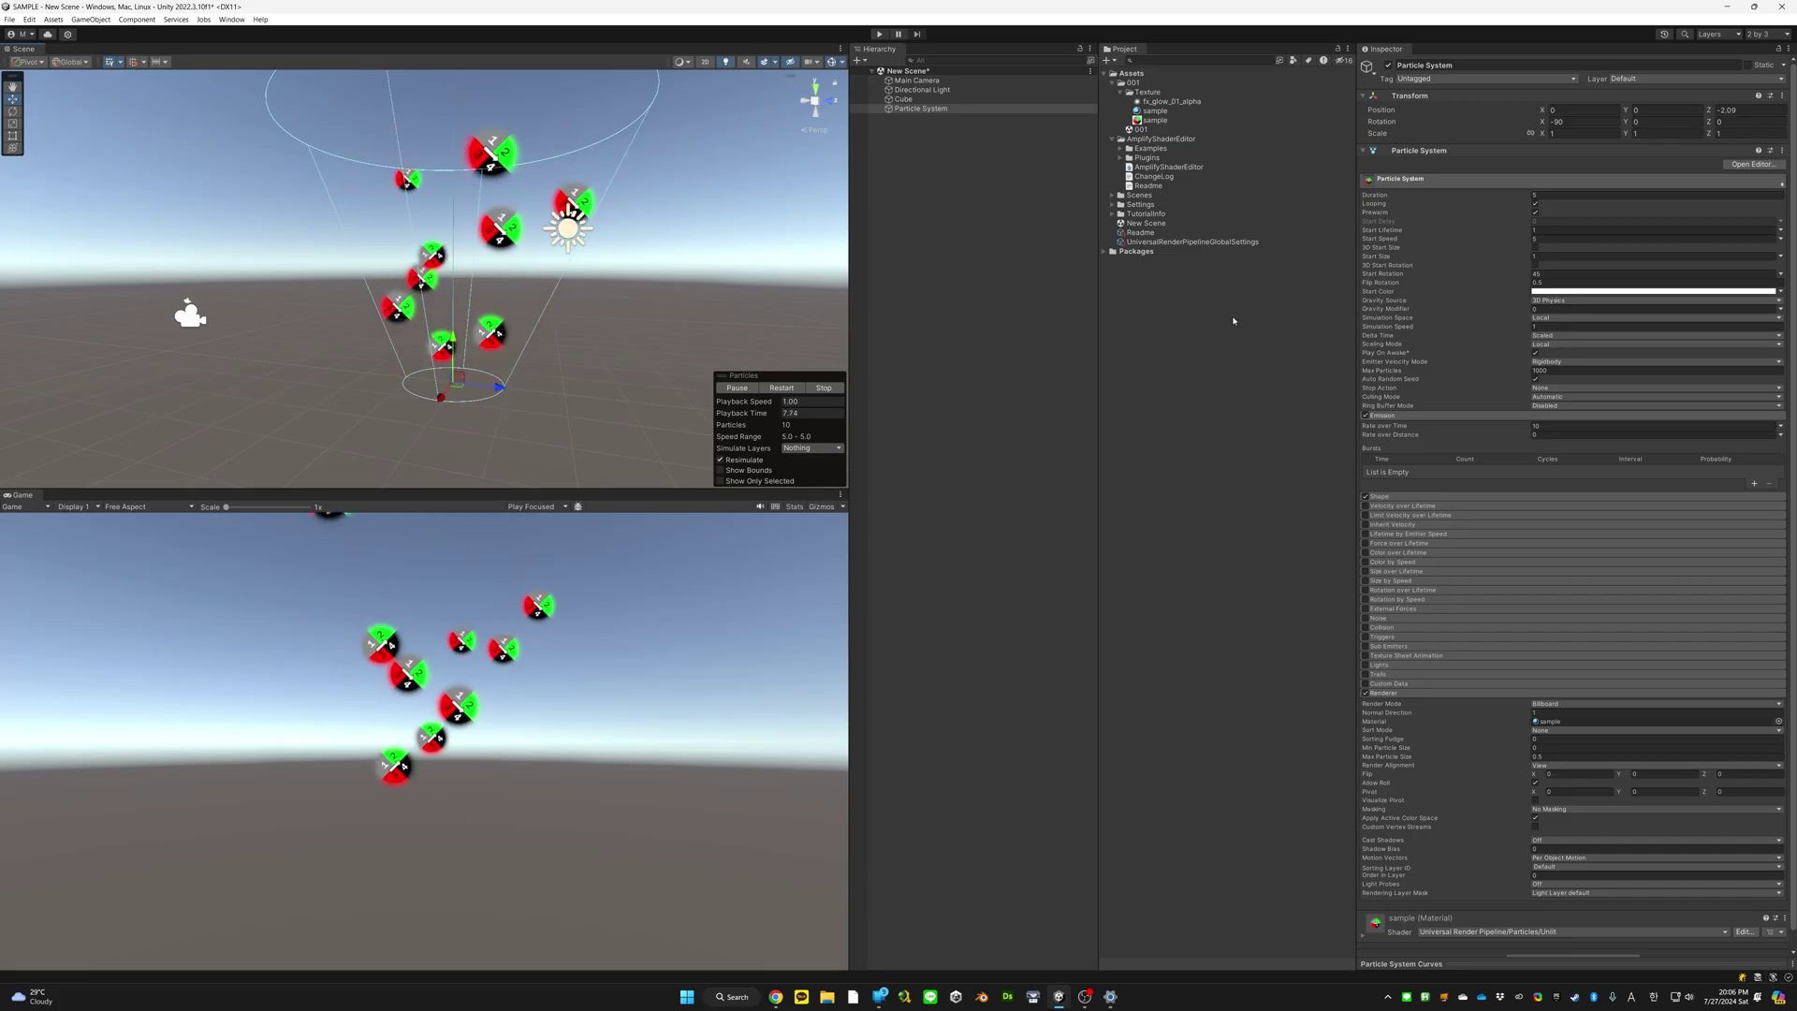
# Set the Gravity Modifier to 1 and the Start Speed to 8
pyautogui.click(1551, 308)
pyautogui.write('1')
pyautogui.press('Return')
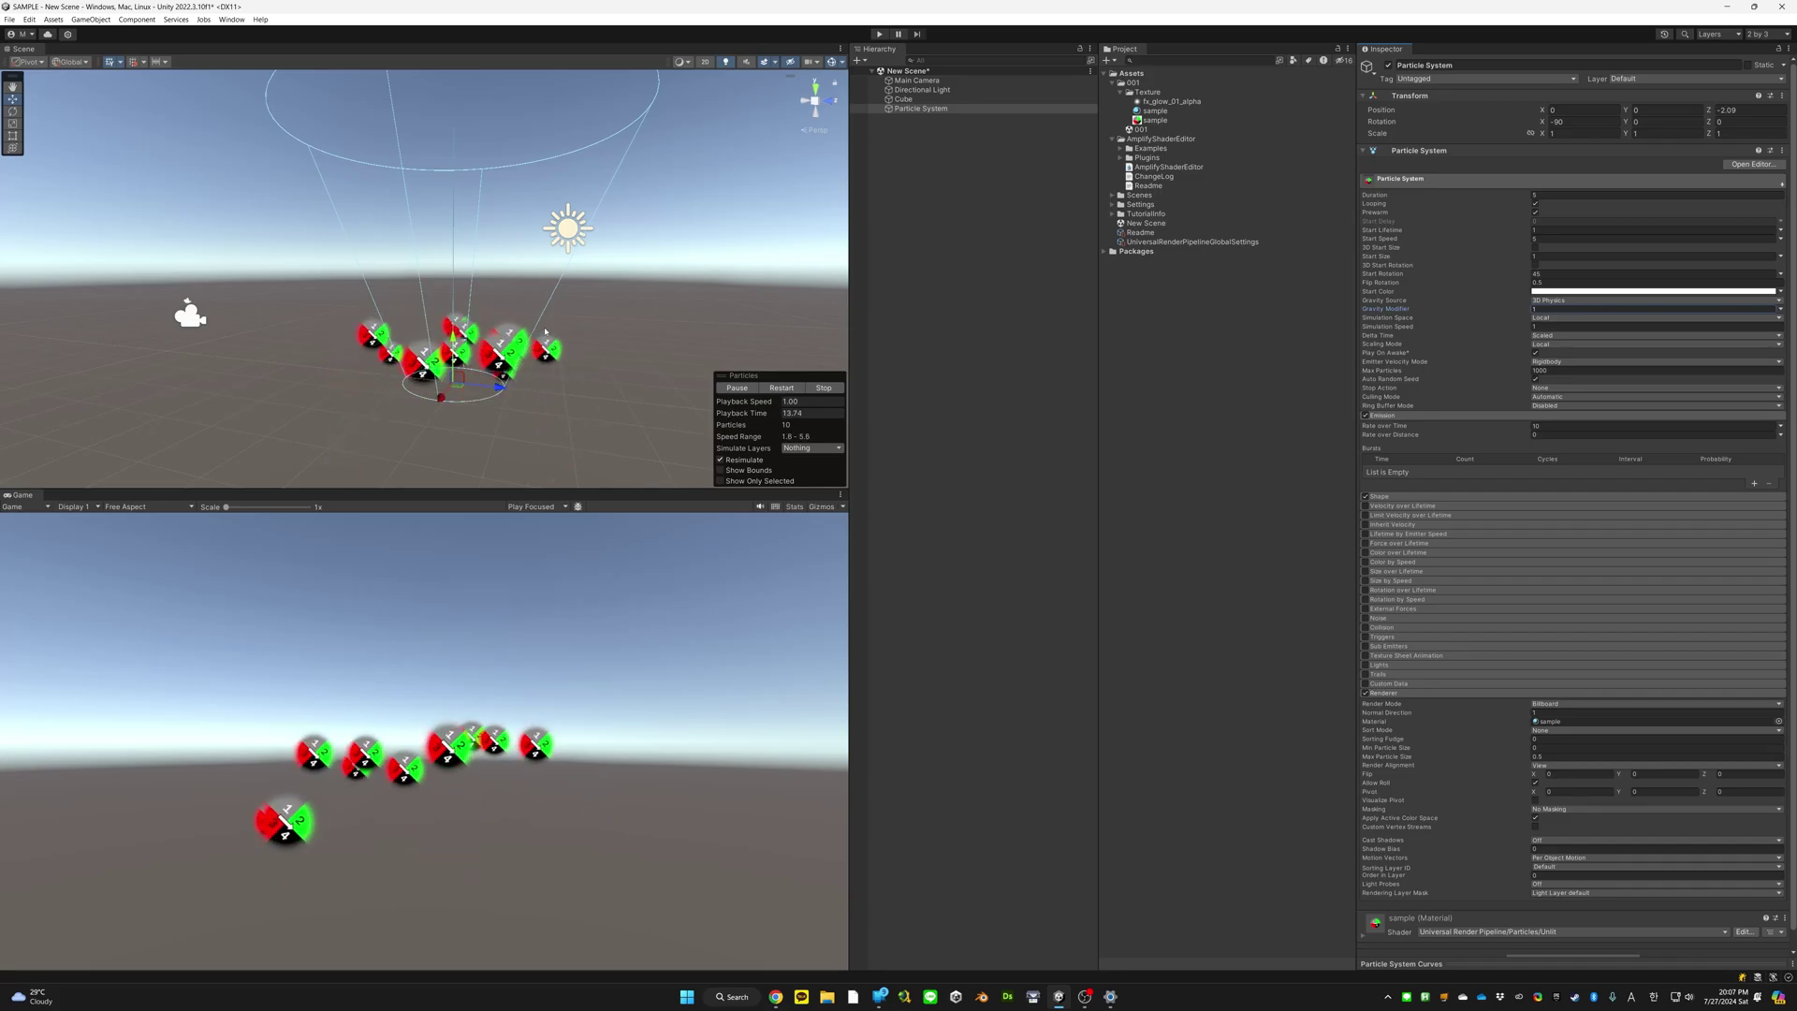
pyautogui.click(1565, 238)
pyautogui.write('8')
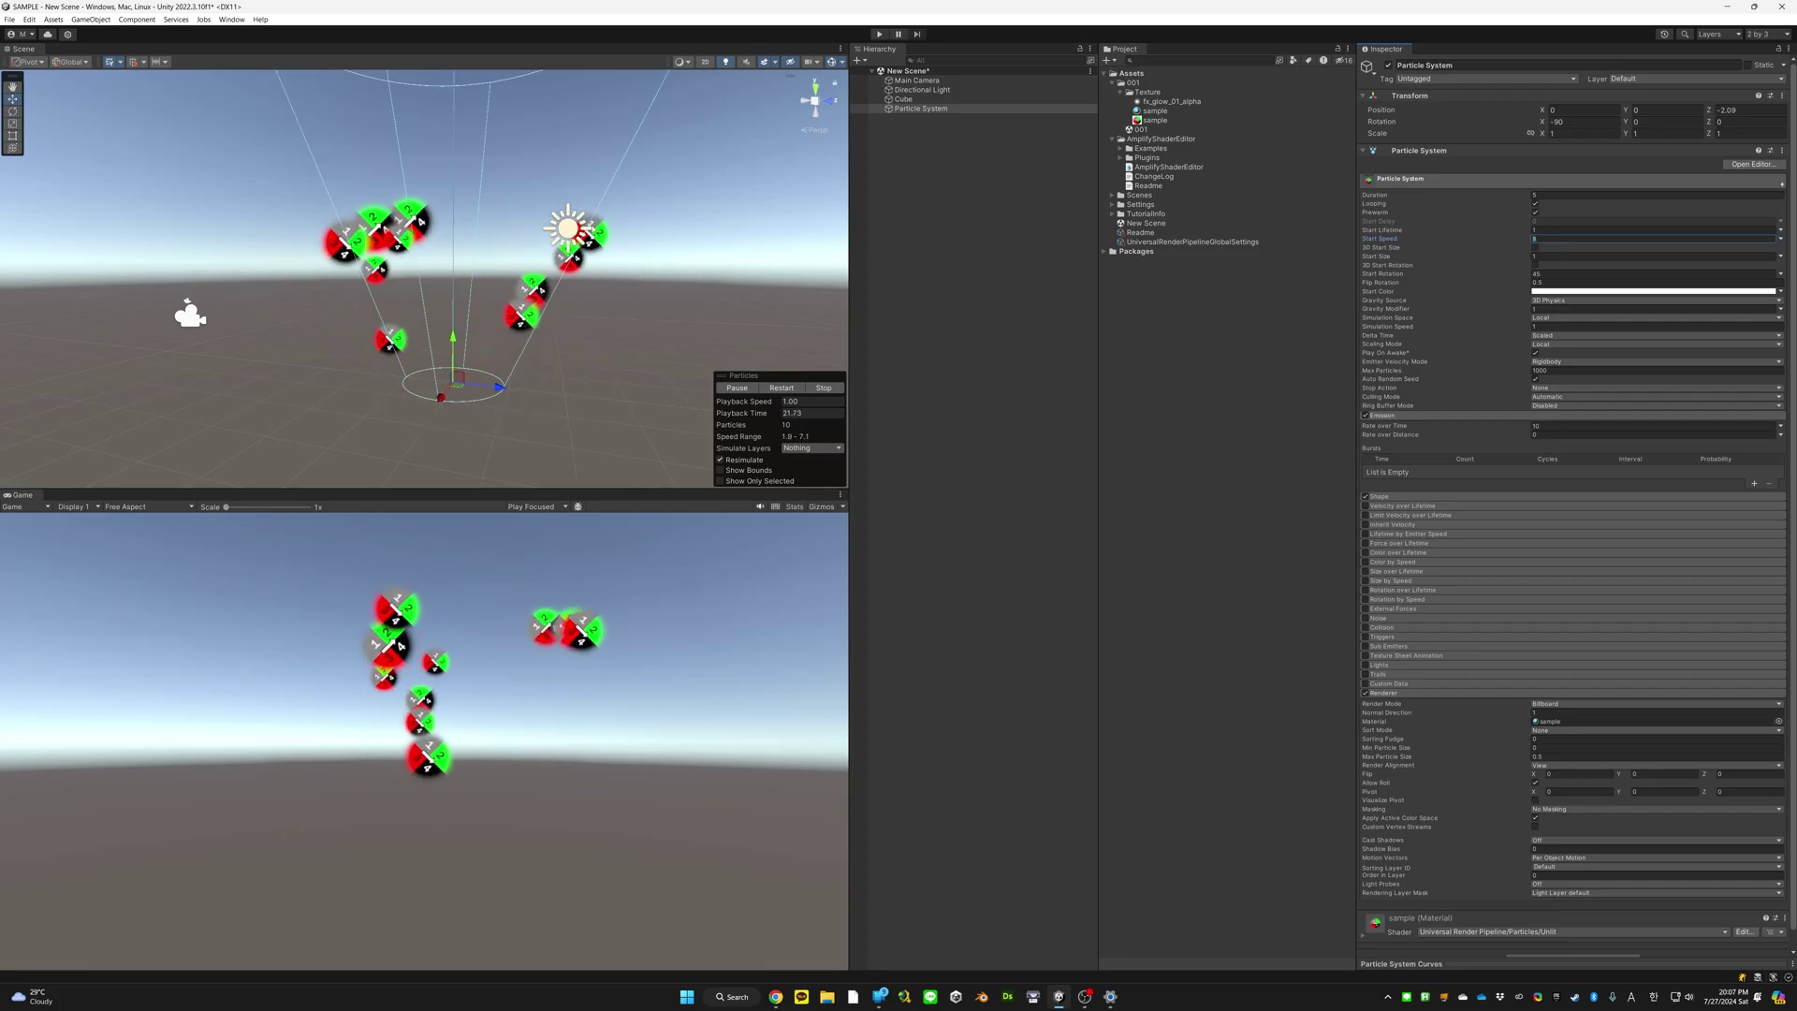
# Try Gravity Modifier values of 2 and 0.5 on the particles, and return it to 1
pyautogui.click(1551, 308)
pyautogui.write('2')
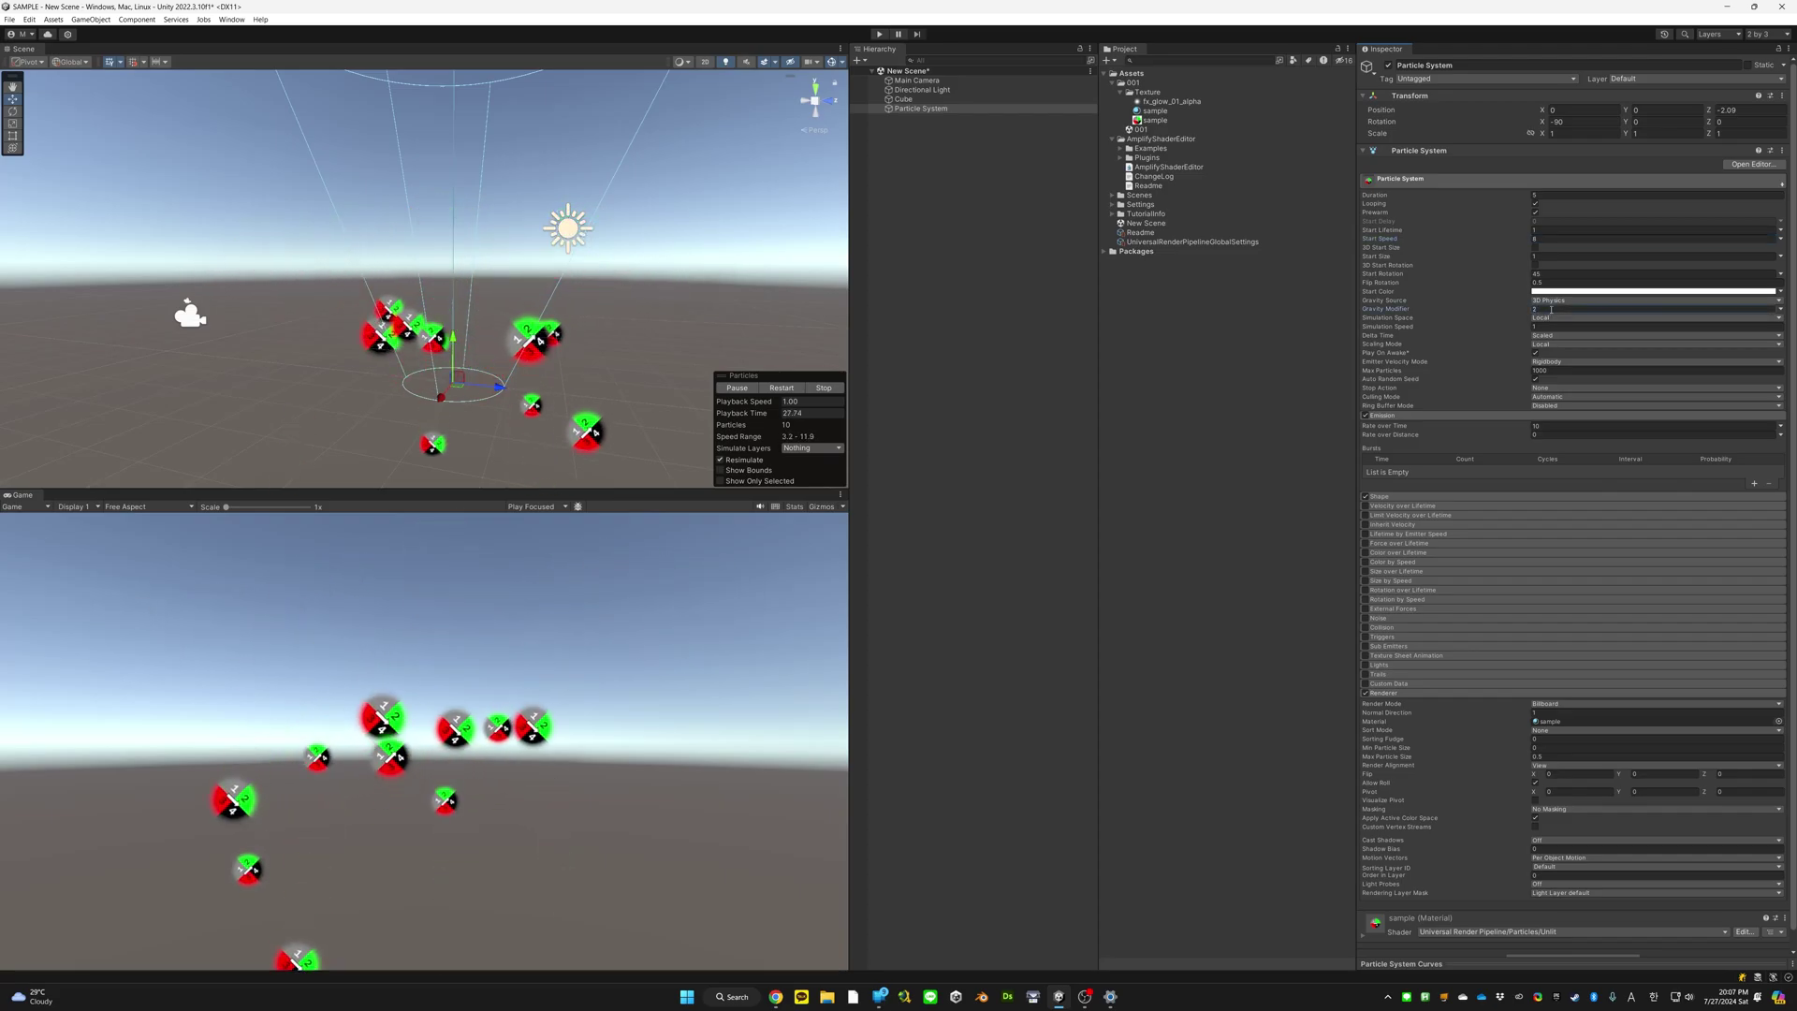
pyautogui.press('BackSpace')
pyautogui.write('0.5')
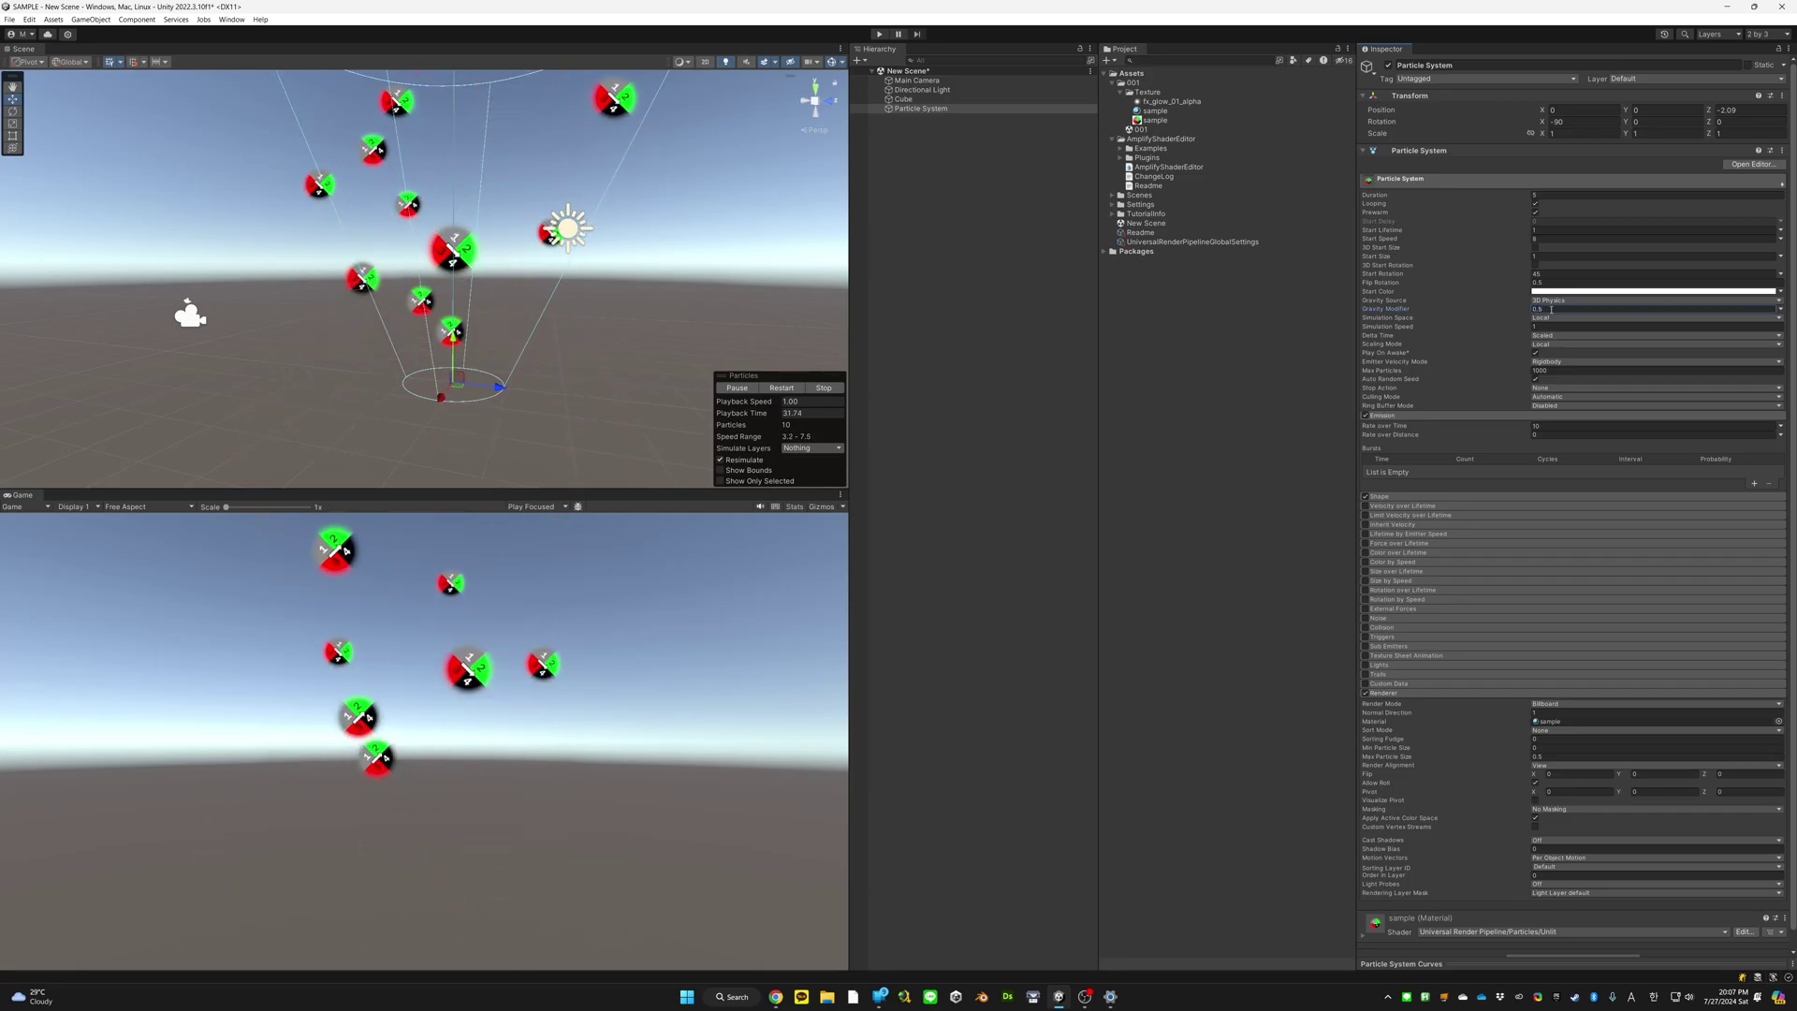
pyautogui.press('BackSpace')
pyautogui.press('BackSpace')
pyautogui.press('BackSpace')
pyautogui.write('1')
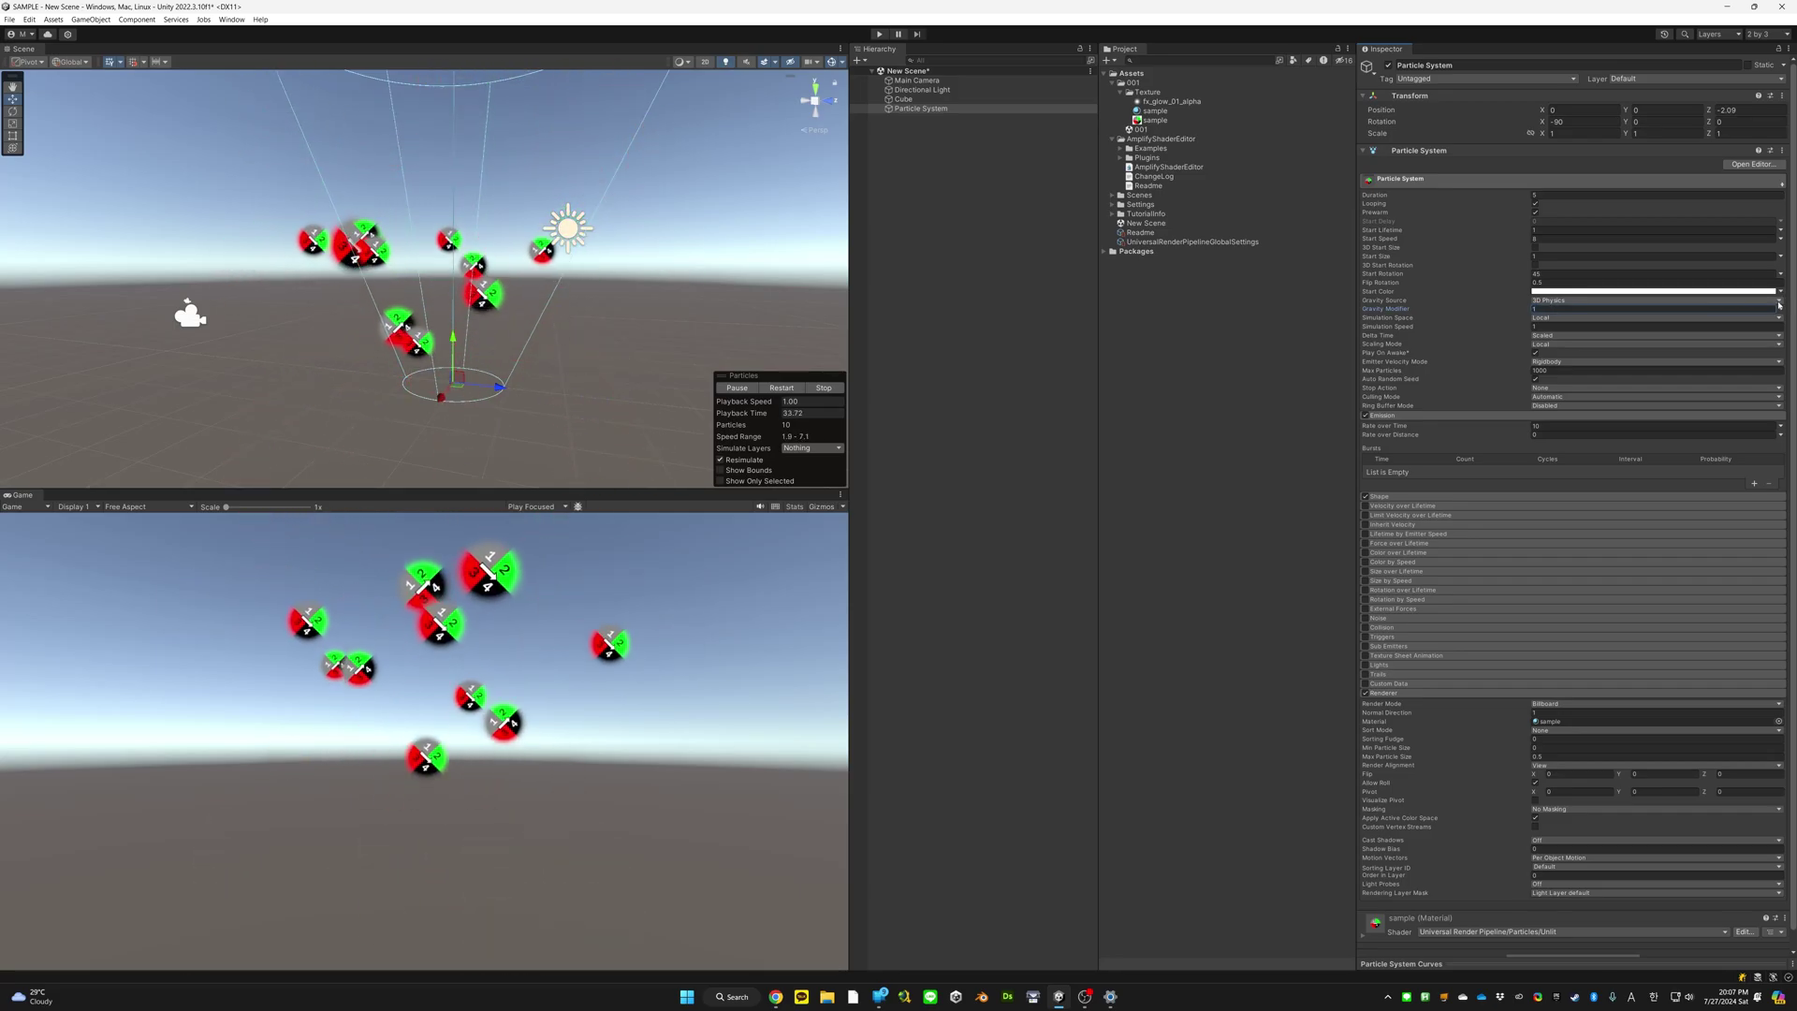
# Try Gravity Modifier as Random Between Two Constants with 0.5 and 2, and return it to Constant at 1
pyautogui.click(1780, 309)
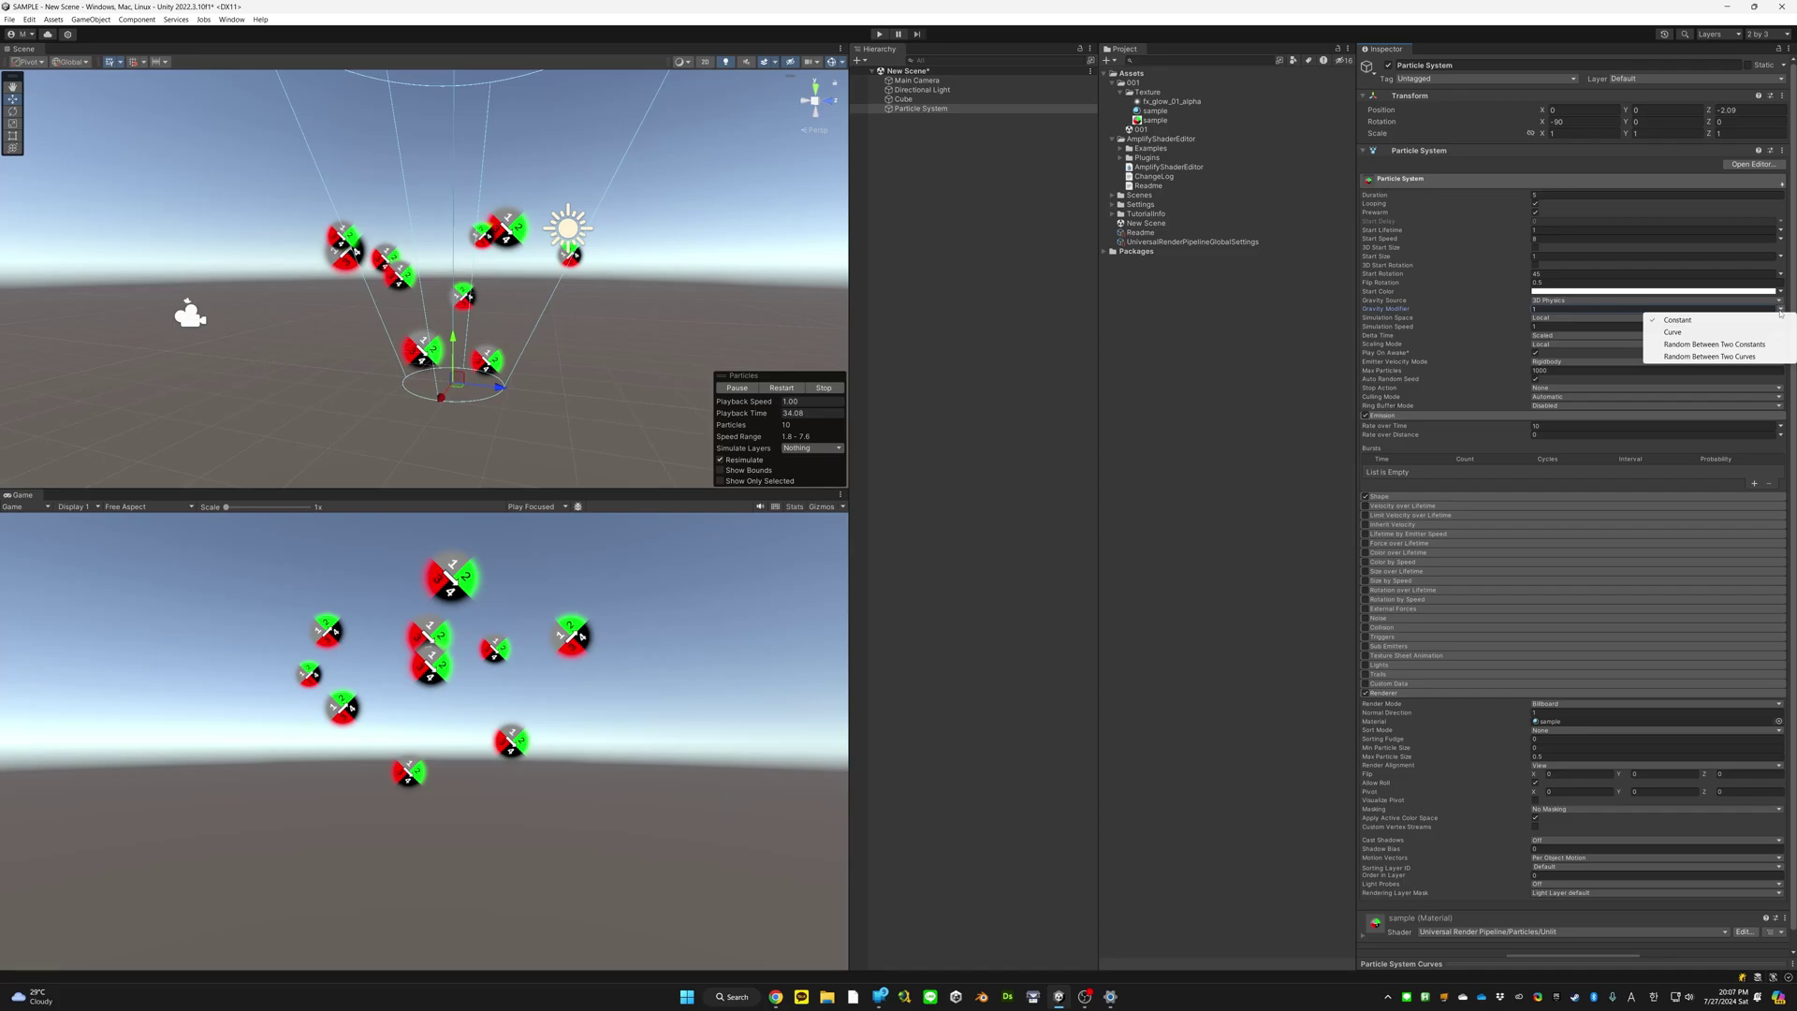
pyautogui.click(1731, 345)
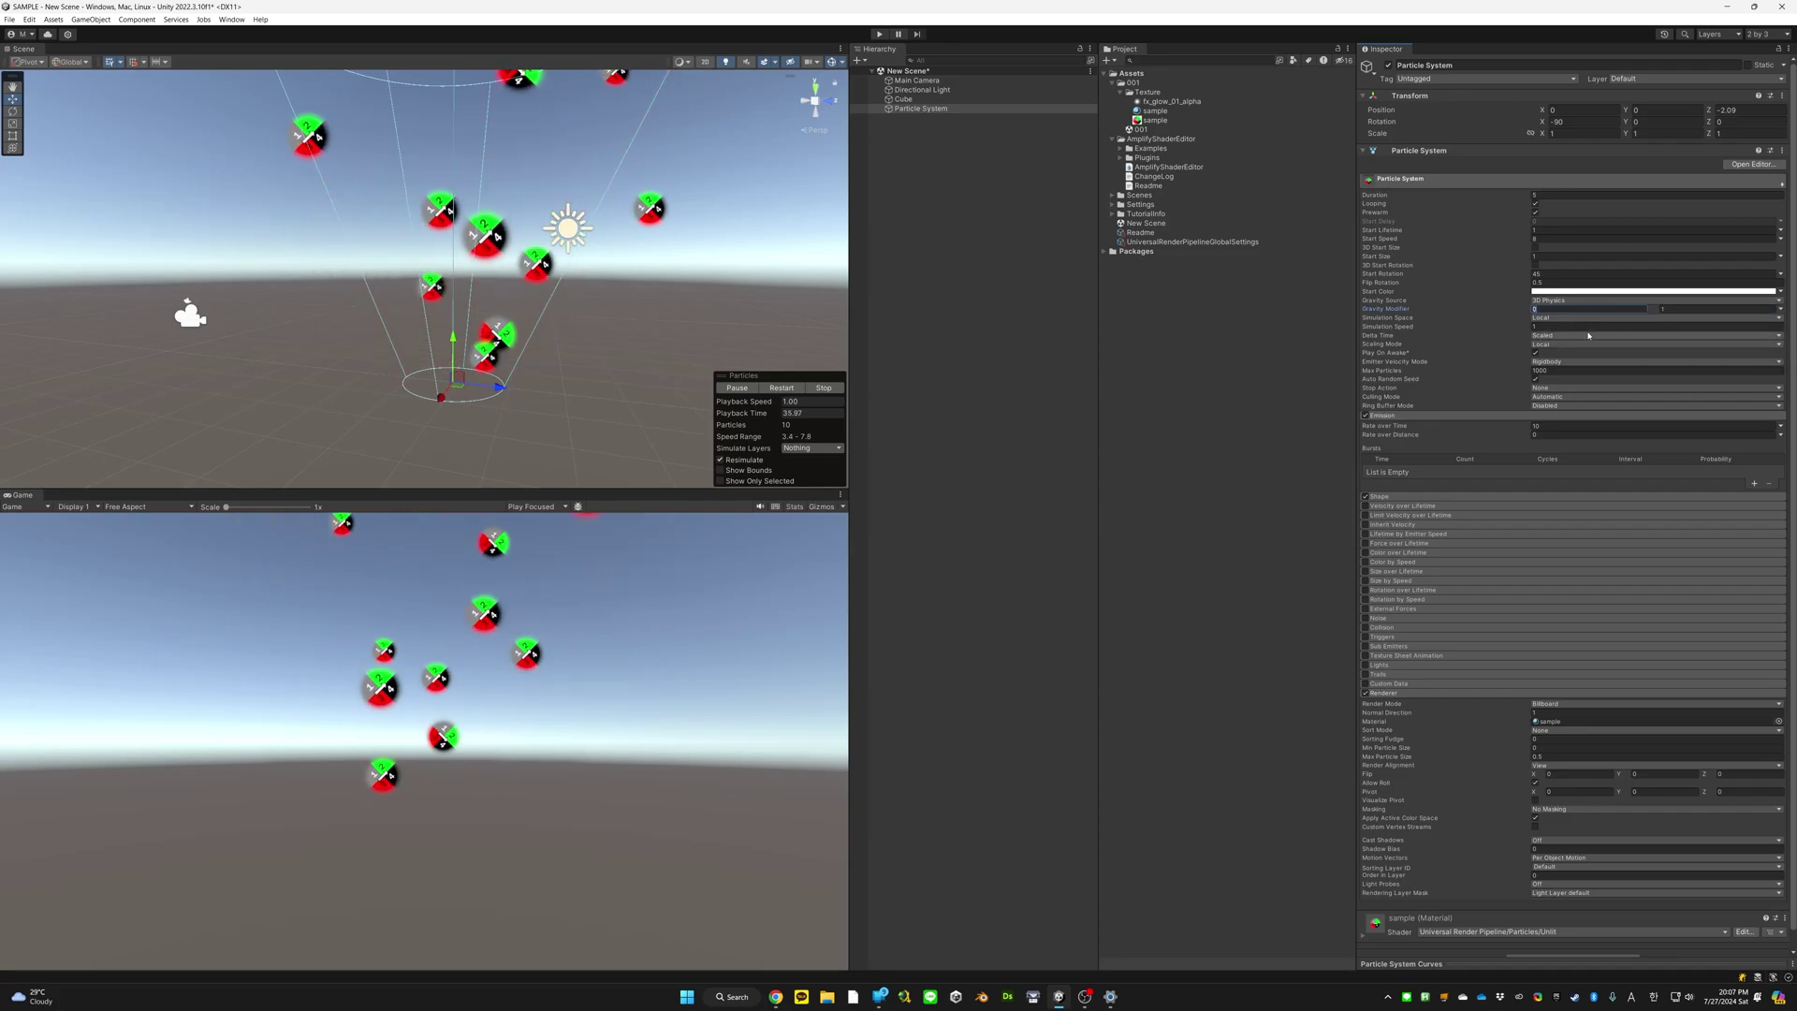
pyautogui.write('0.5')
pyautogui.press('Tab')
pyautogui.write('2')
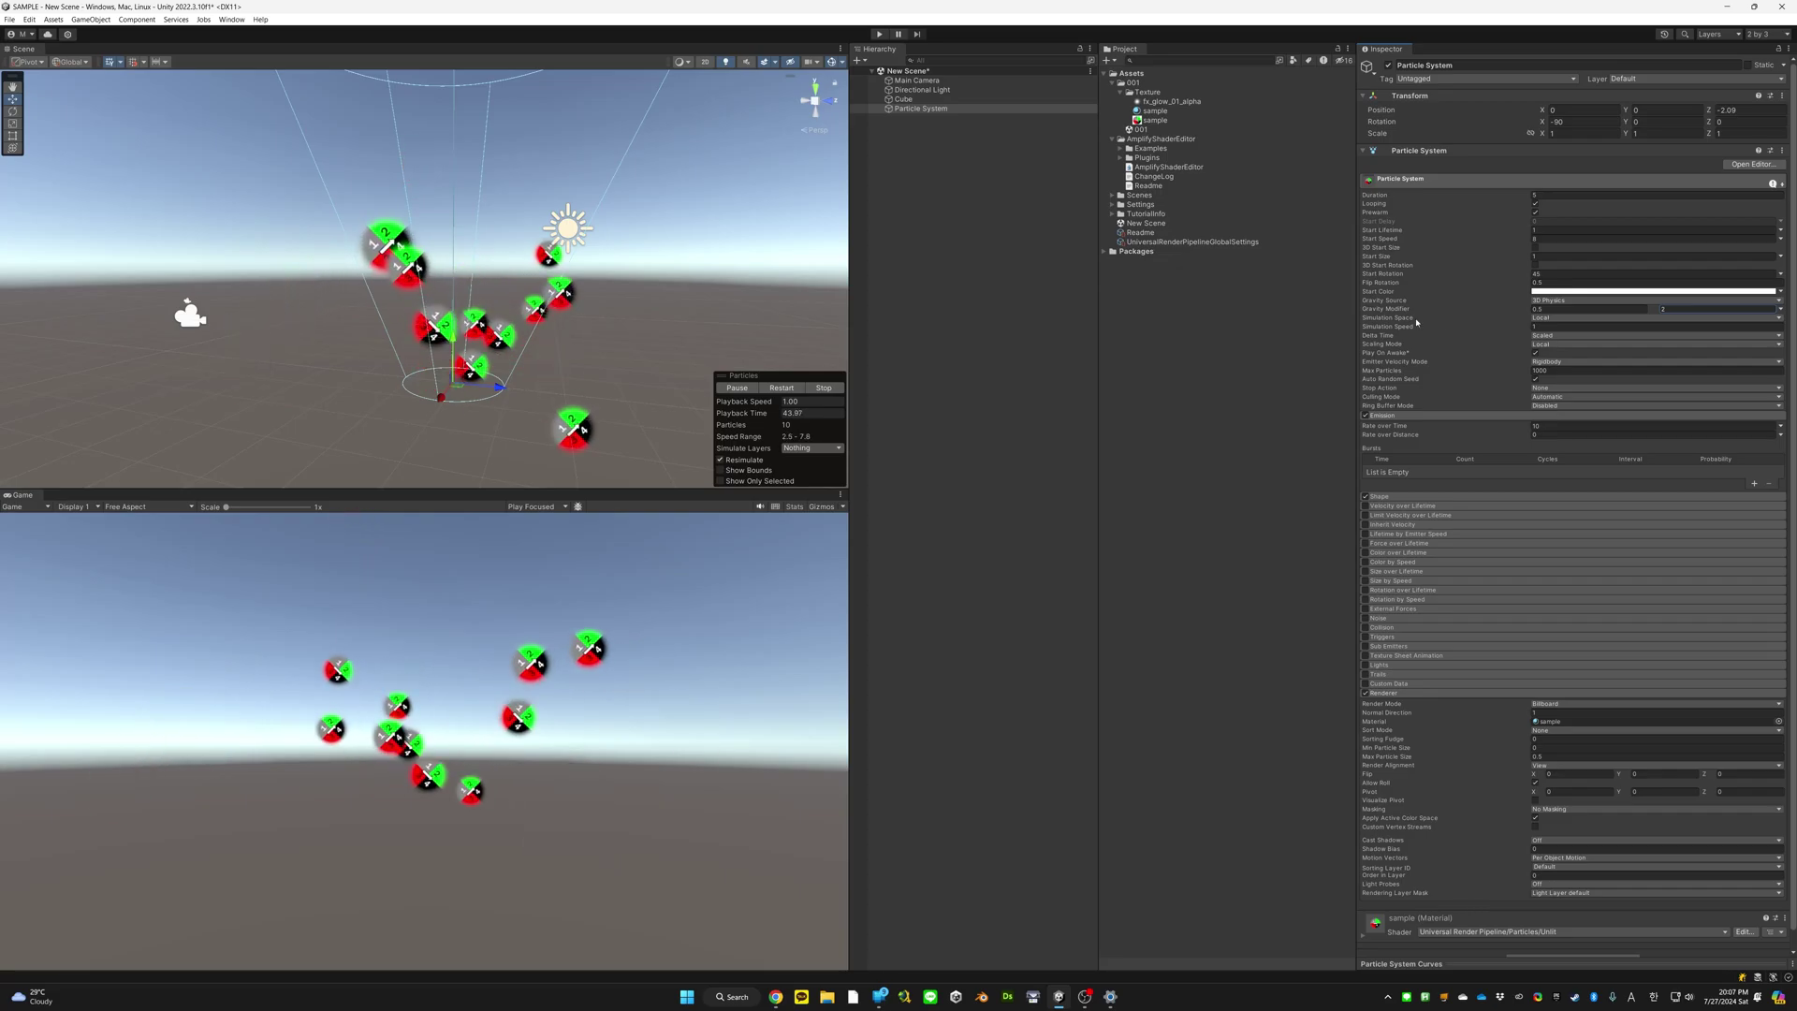
pyautogui.click(1780, 309)
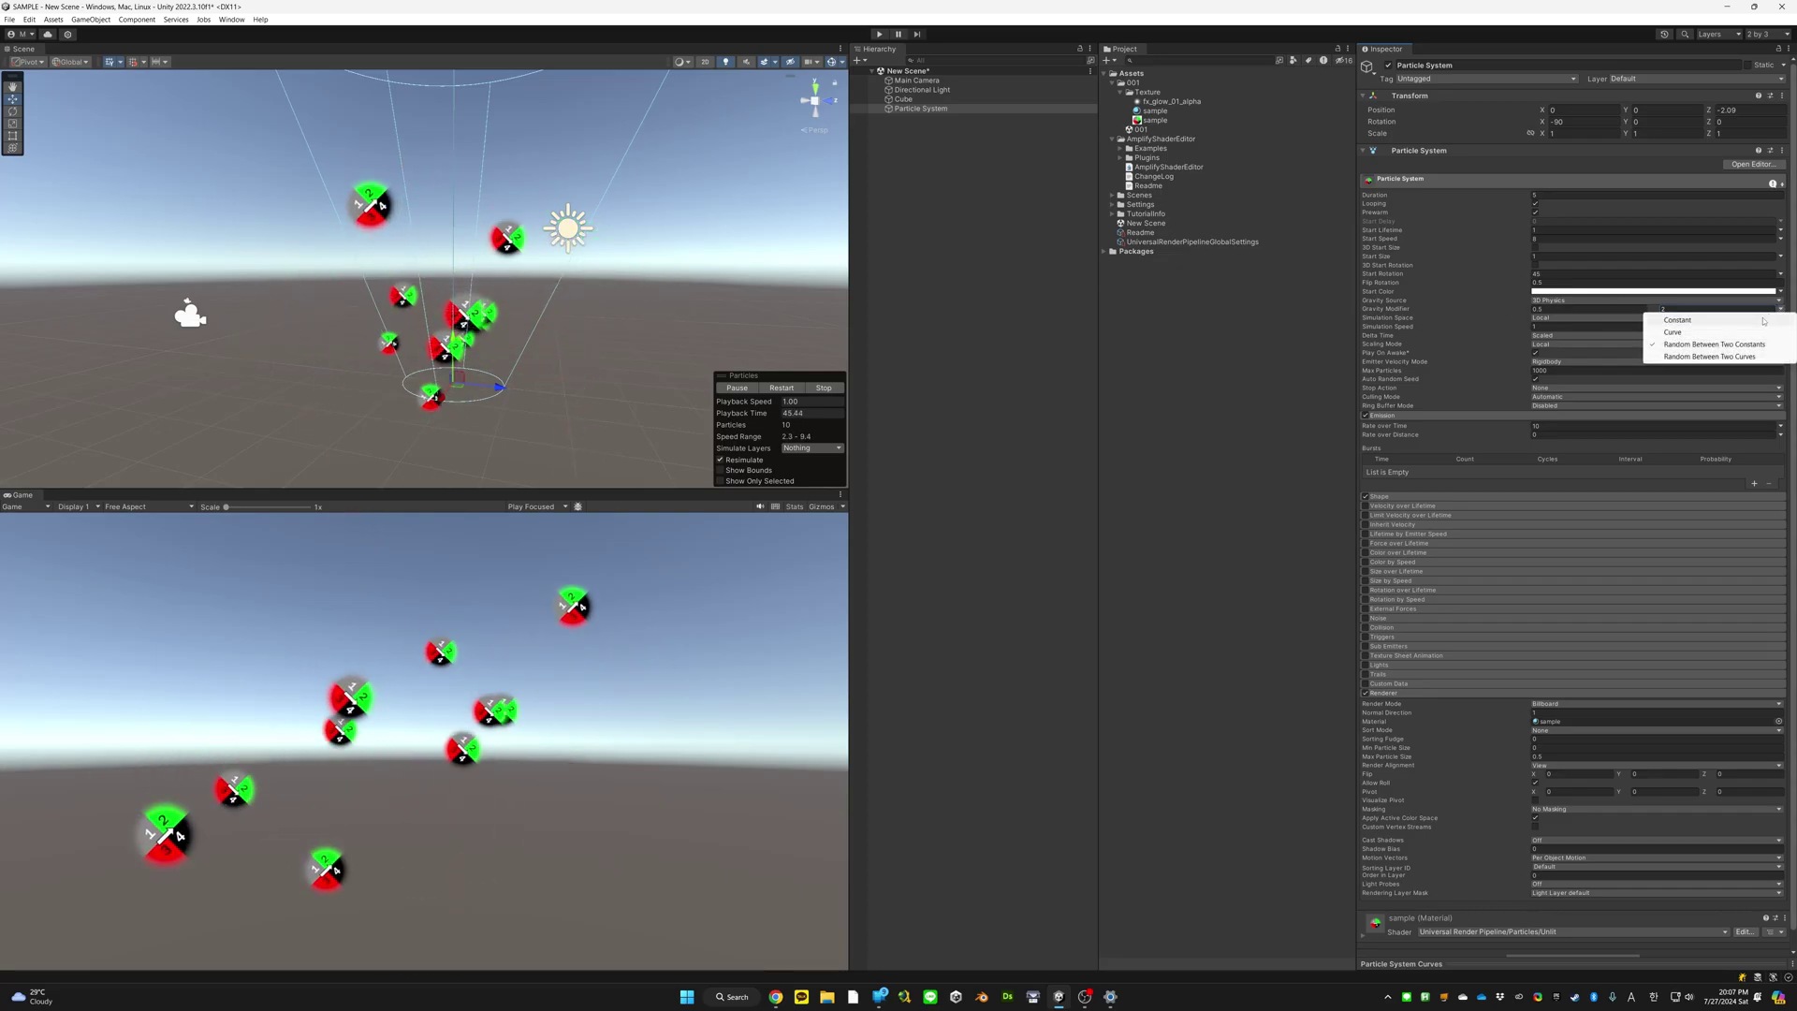
pyautogui.click(1763, 320)
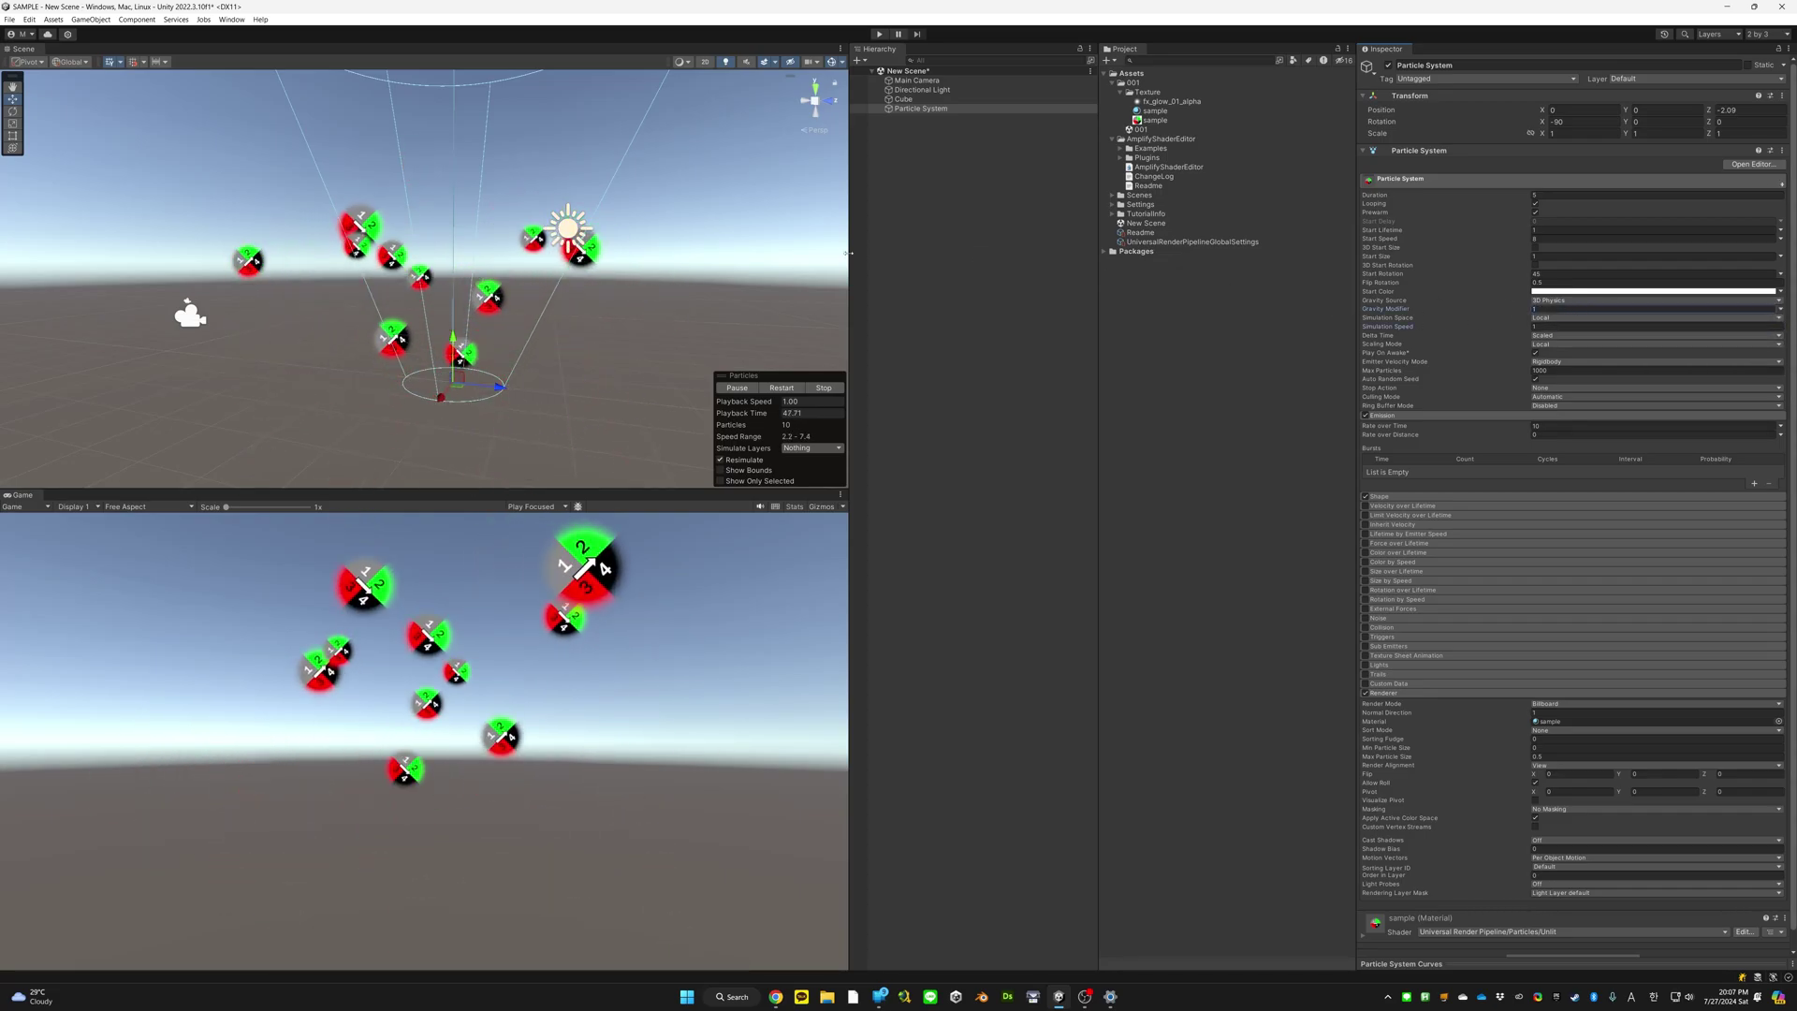
# Stop the particle preview and examine the 3D gravity value in the project's Physics settings
pyautogui.press('.')
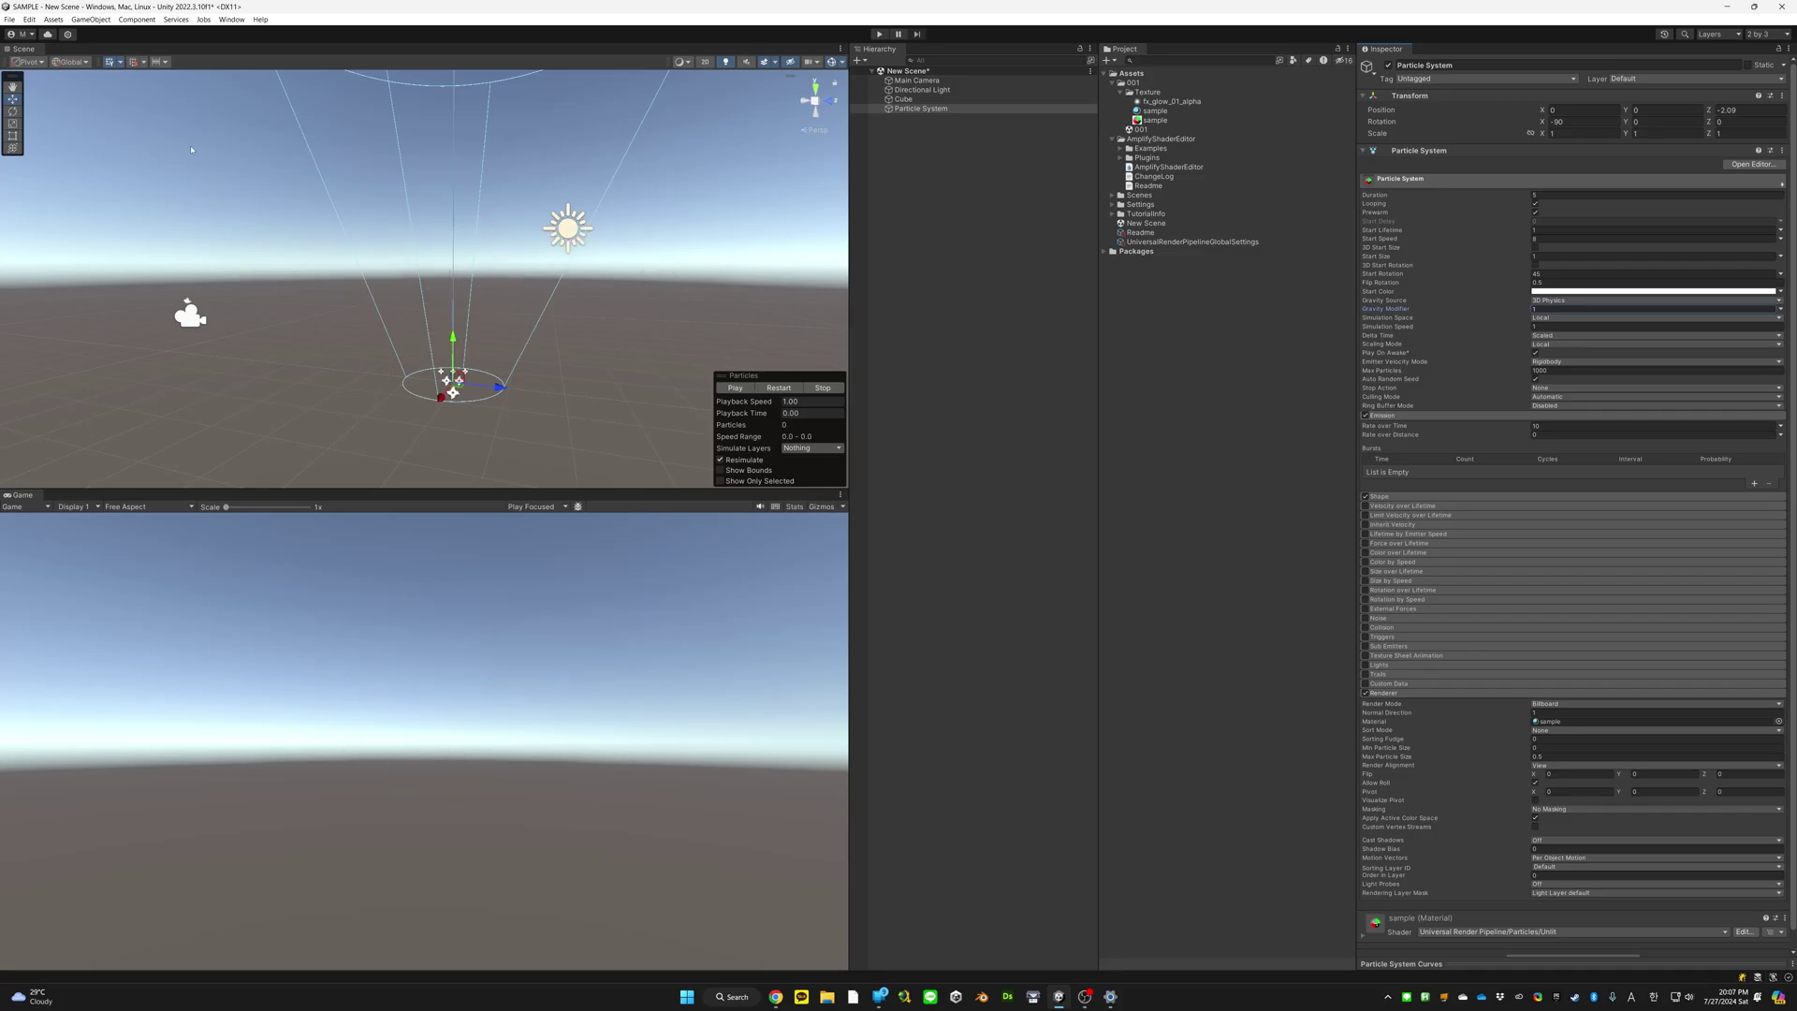
pyautogui.click(29, 19)
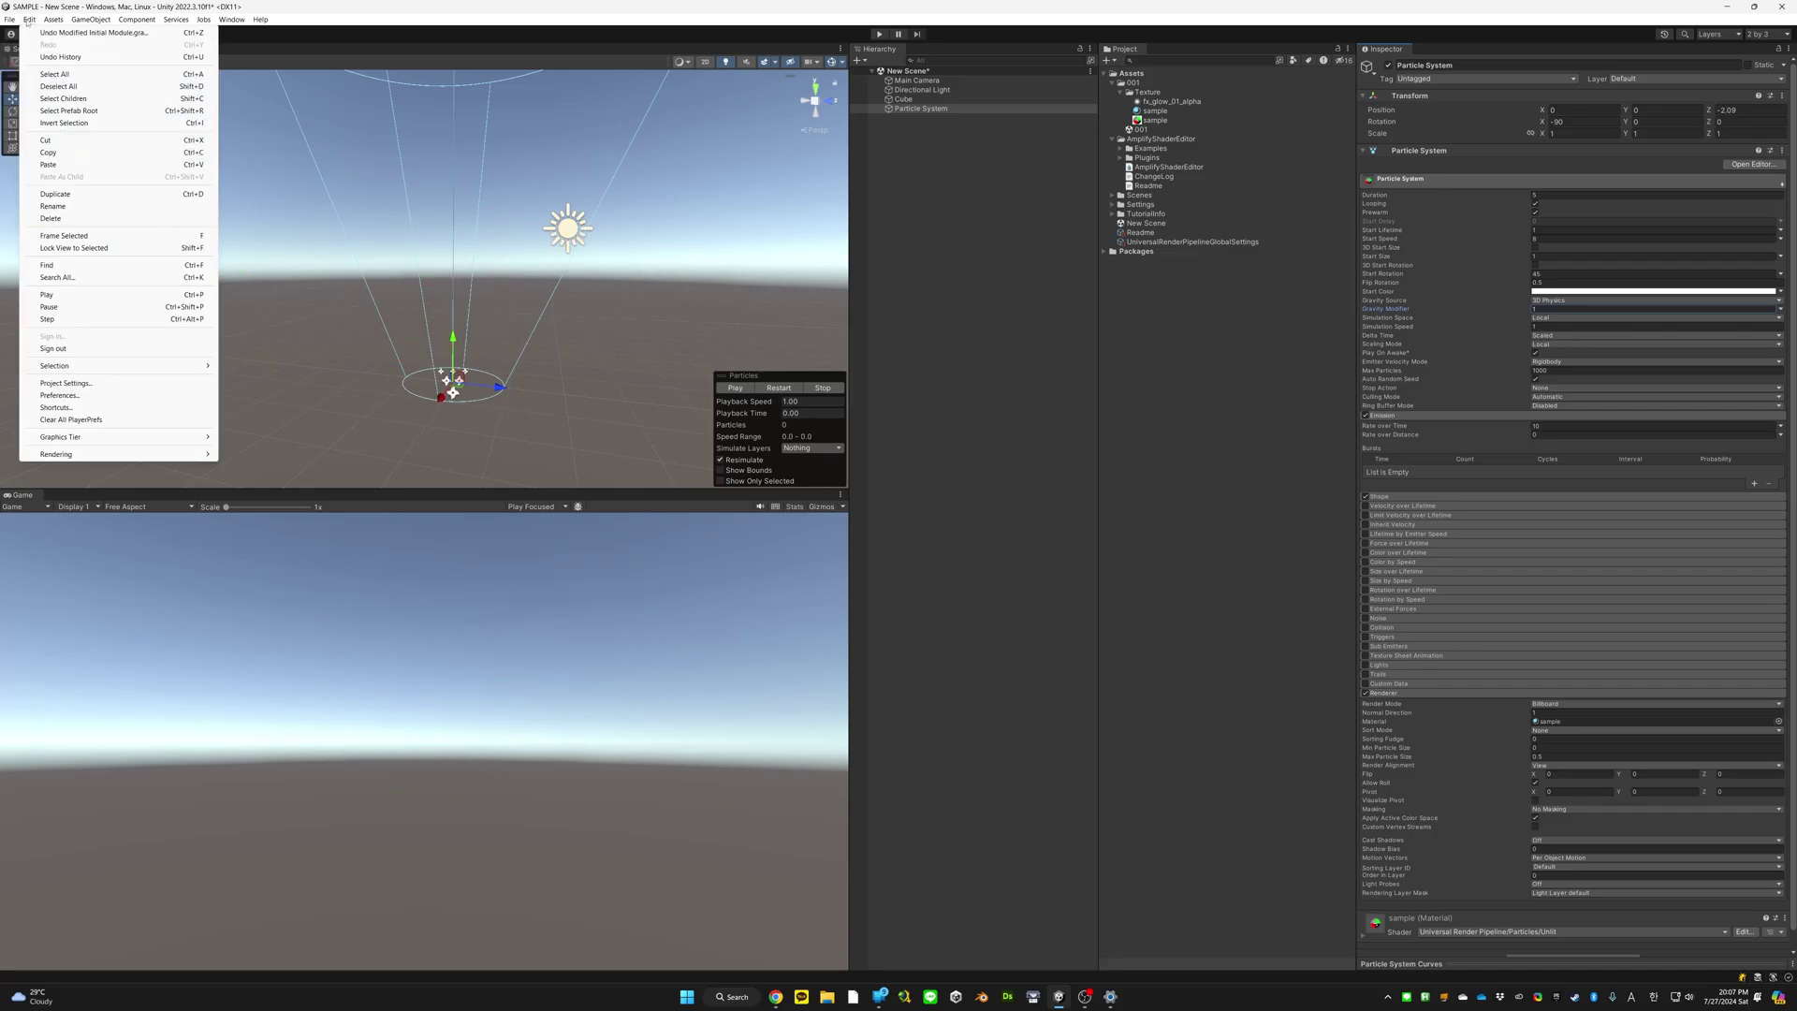
pyautogui.click(85, 383)
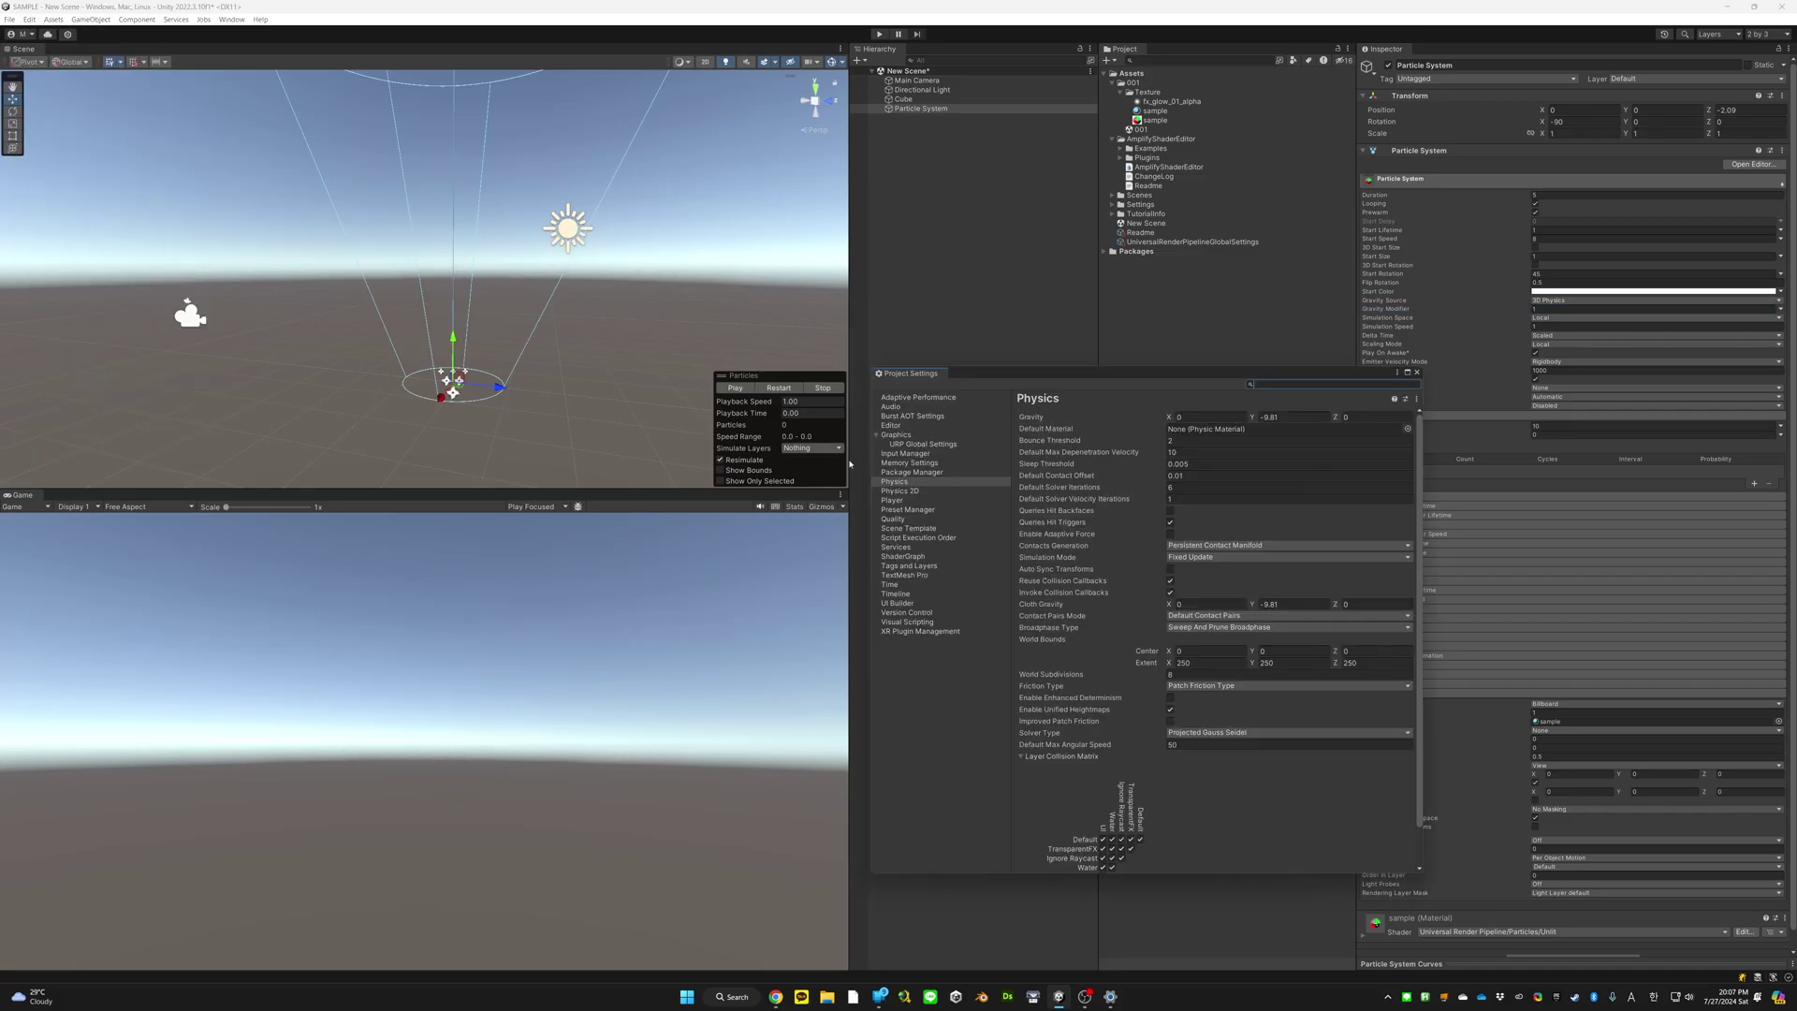
pyautogui.click(893, 483)
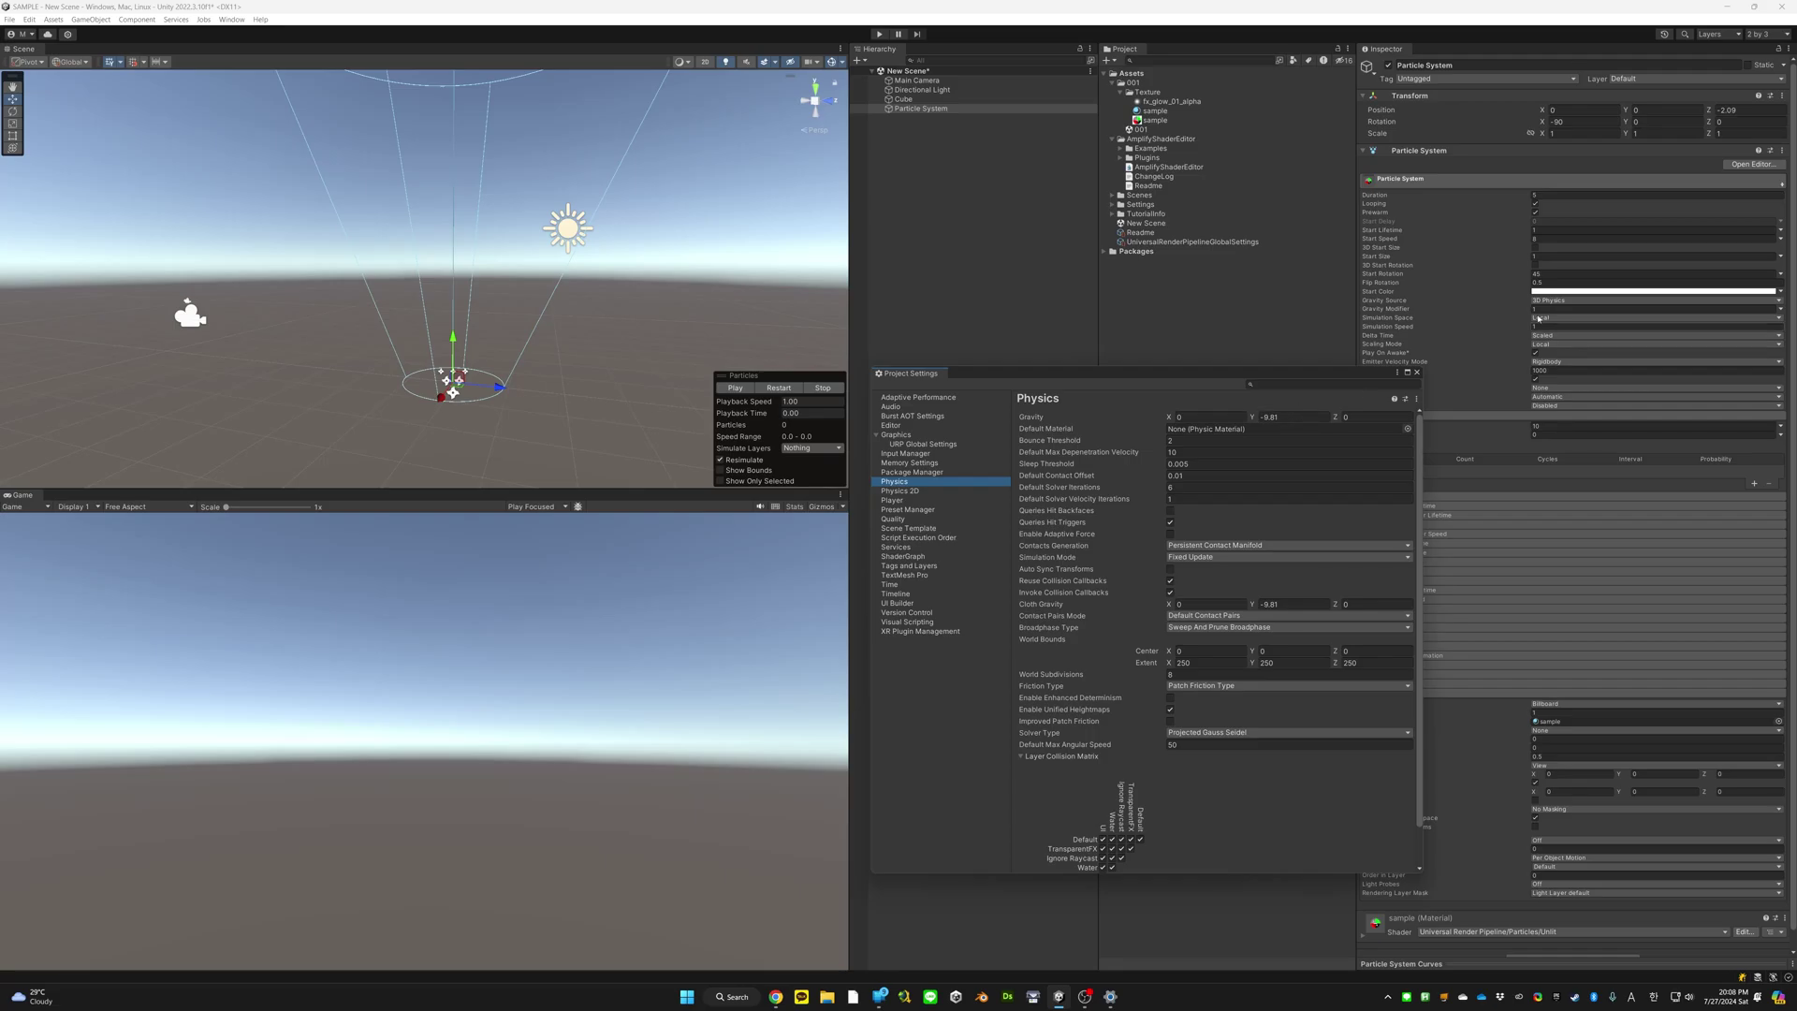
pyautogui.click(1417, 372)
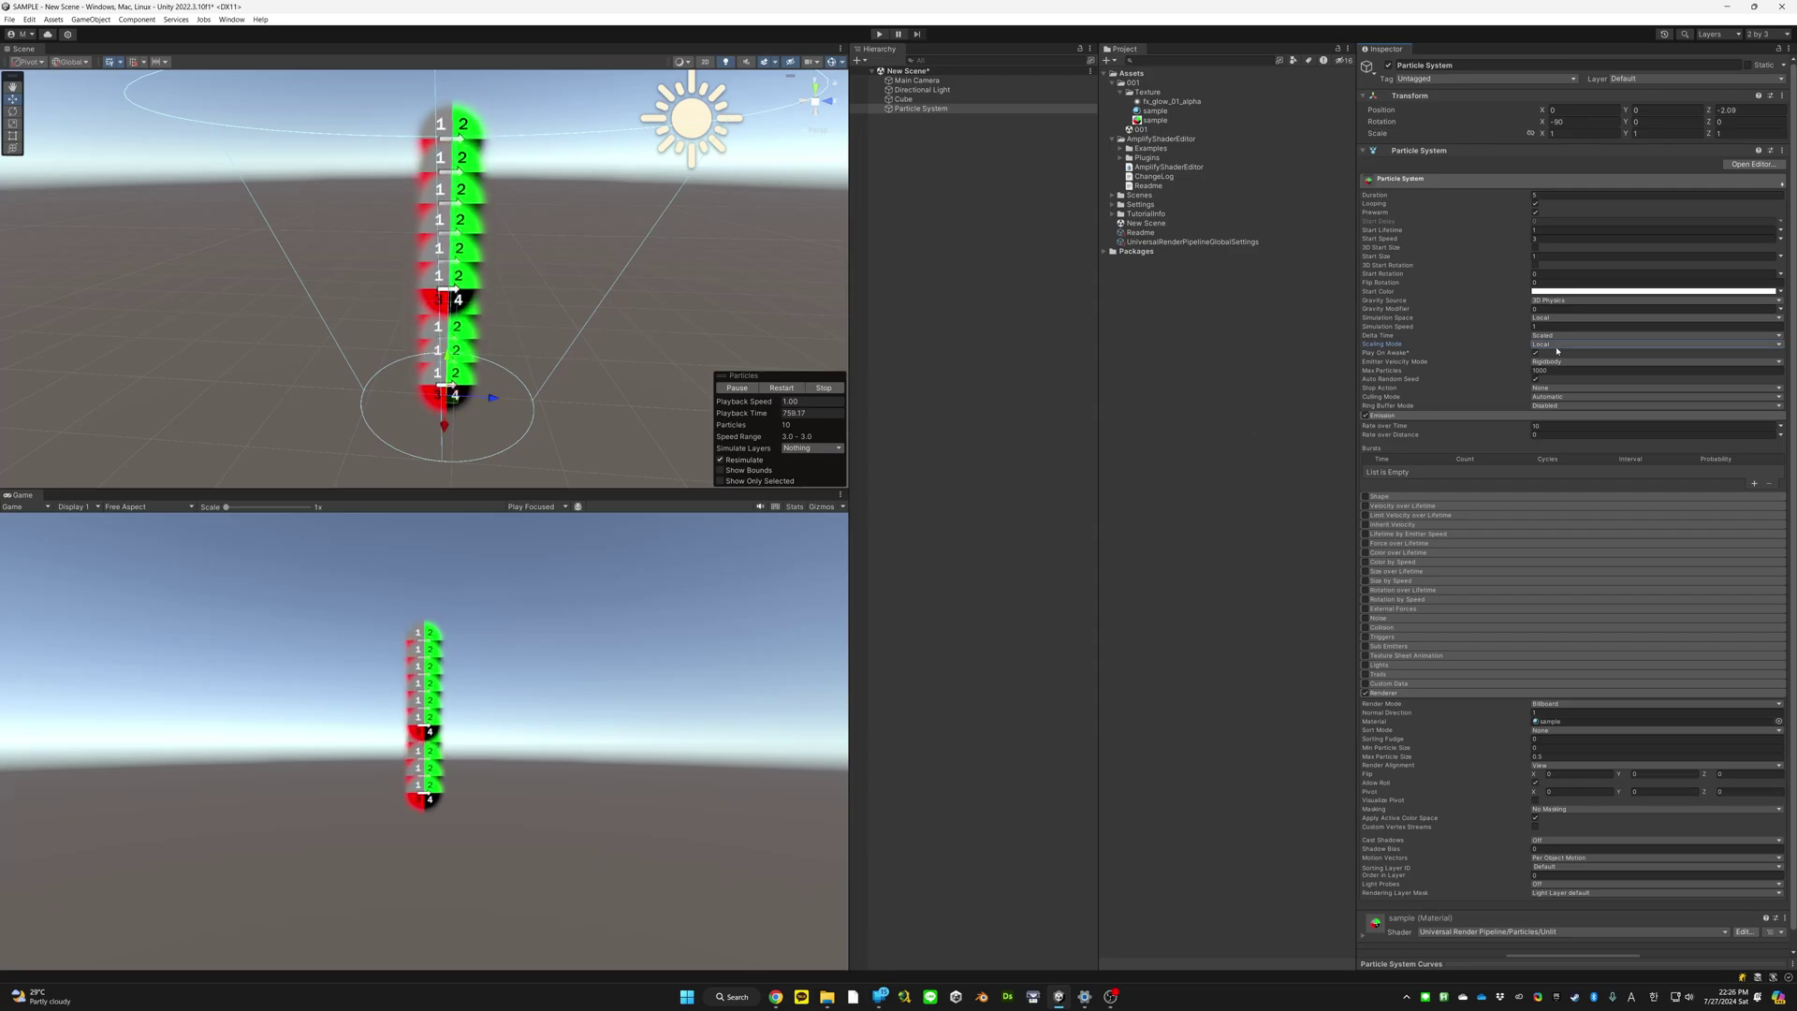
pyautogui.keyDown('alt'); pyautogui.moveTo(621, 359); pyautogui.dragTo(601, 389); pyautogui.keyUp('alt')
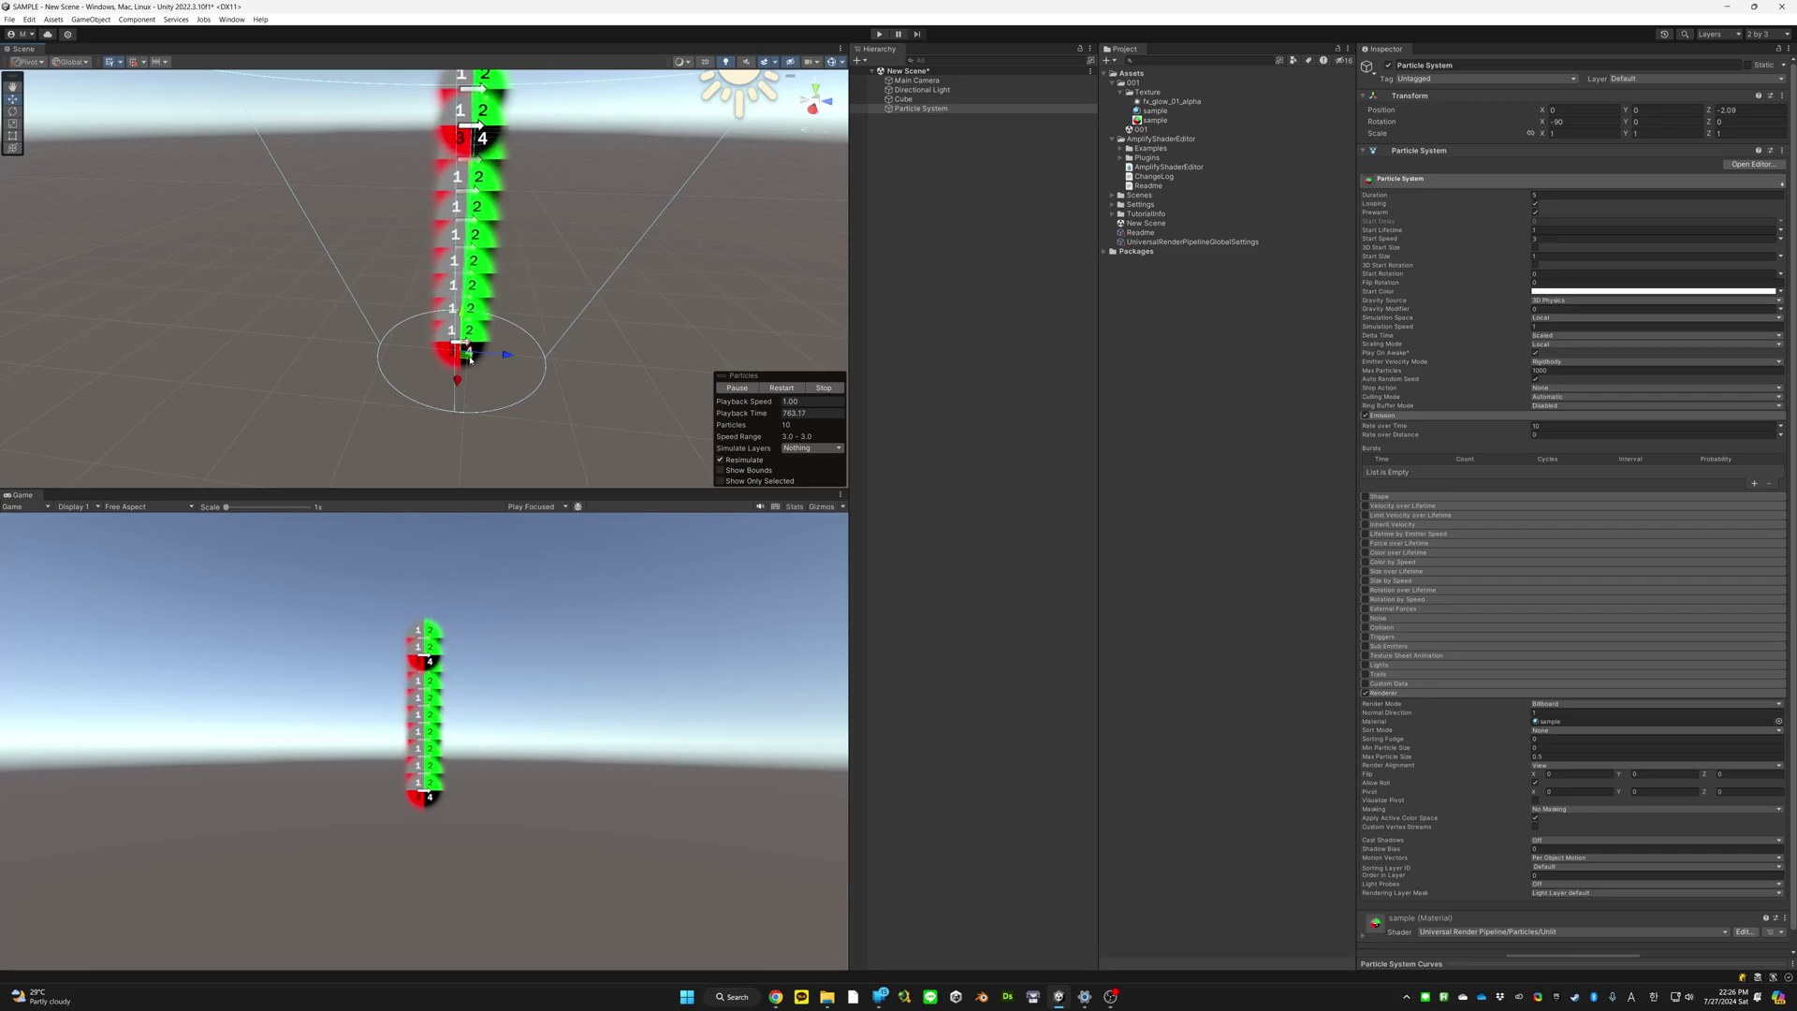
# Try moving the Particle System in Local Simulation Space, and again with the Simulation Space set to World
pyautogui.moveTo(470, 358); pyautogui.dragTo(396, 365)
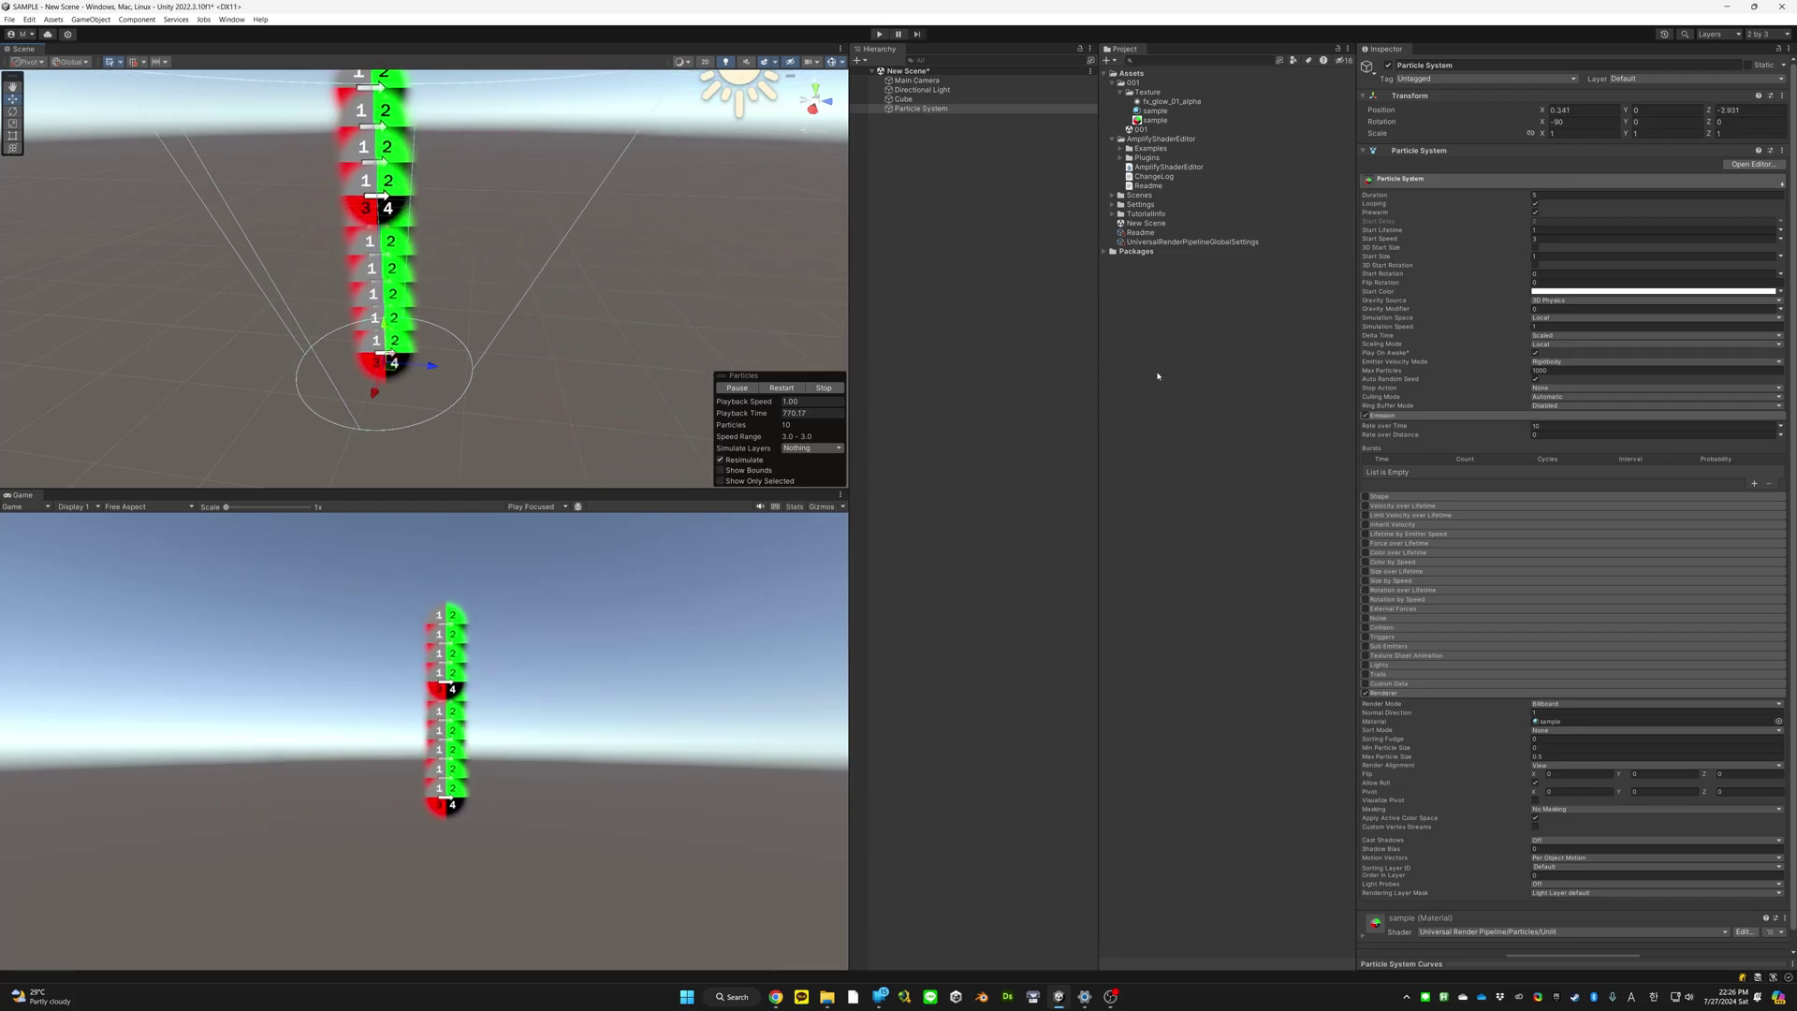
pyautogui.click(1539, 318)
pyautogui.click(1560, 340)
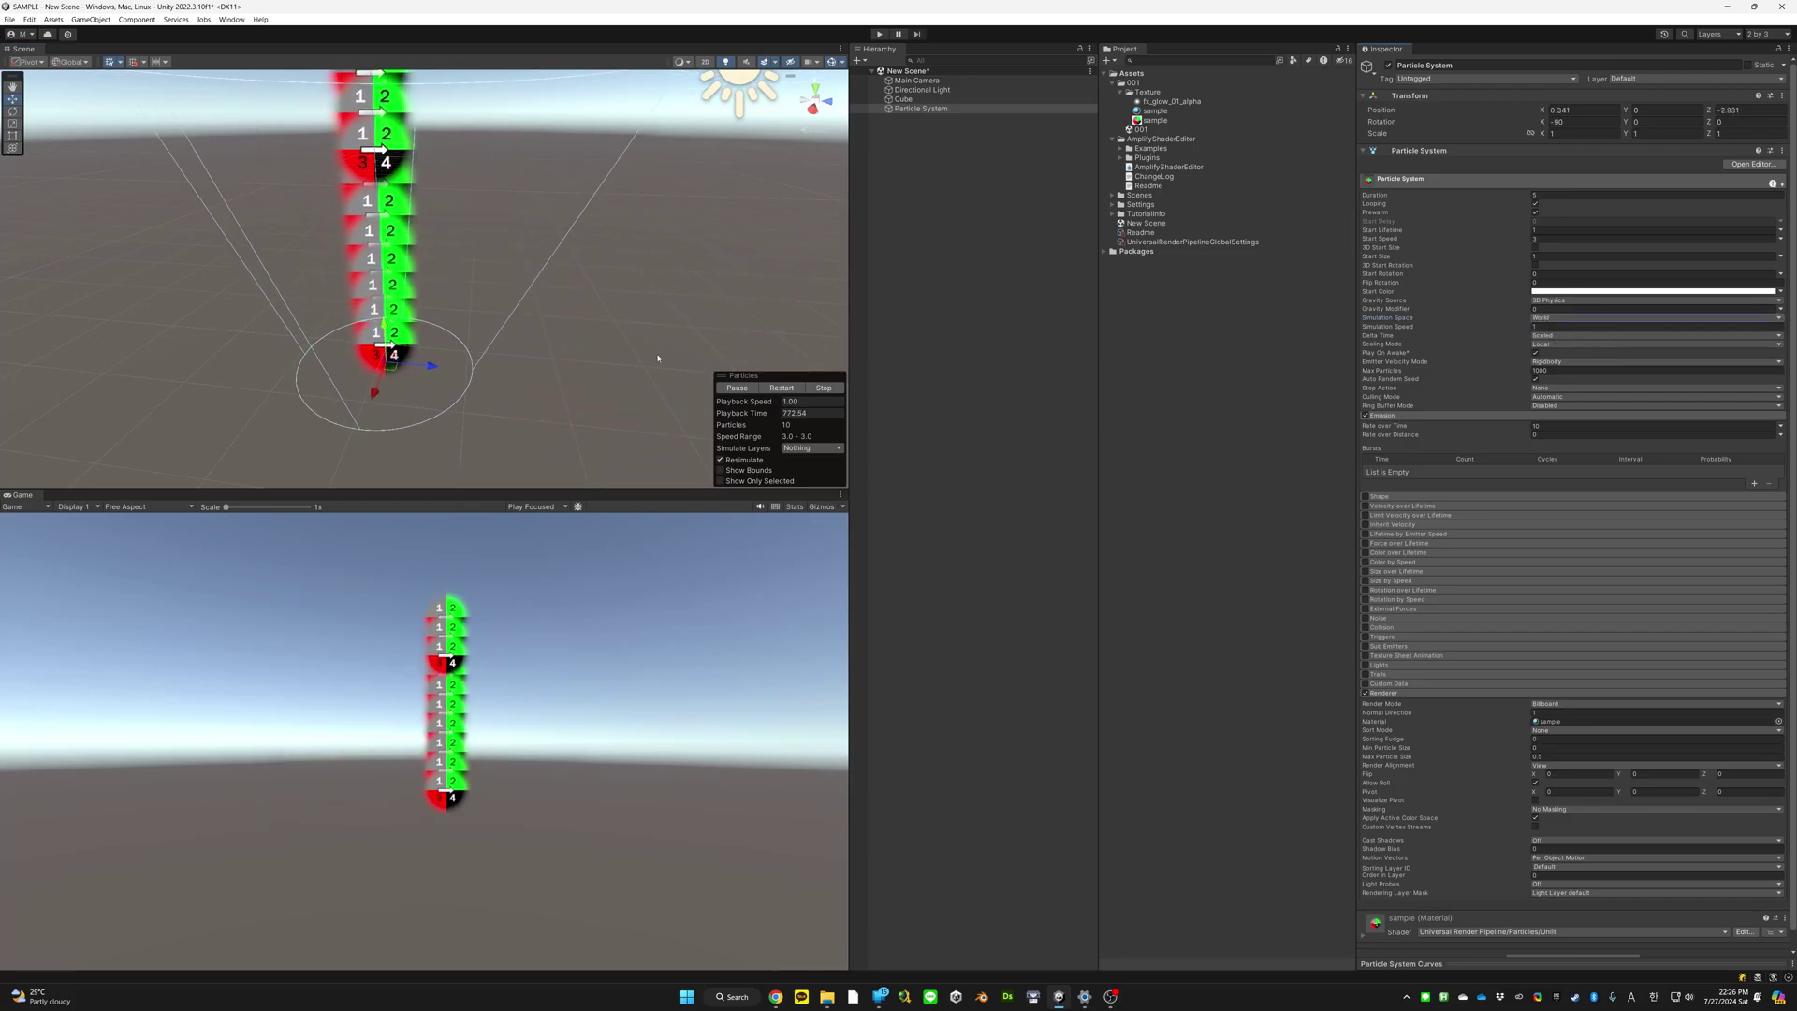
pyautogui.scroll(-10, 462, 329)
pyautogui.keyDown('alt'); pyautogui.moveTo(493, 277); pyautogui.dragTo(467, 322); pyautogui.keyUp('alt')
# Return the Simulation Space to Local and move the Particle System around the scene for comparison
pyautogui.click(1558, 317)
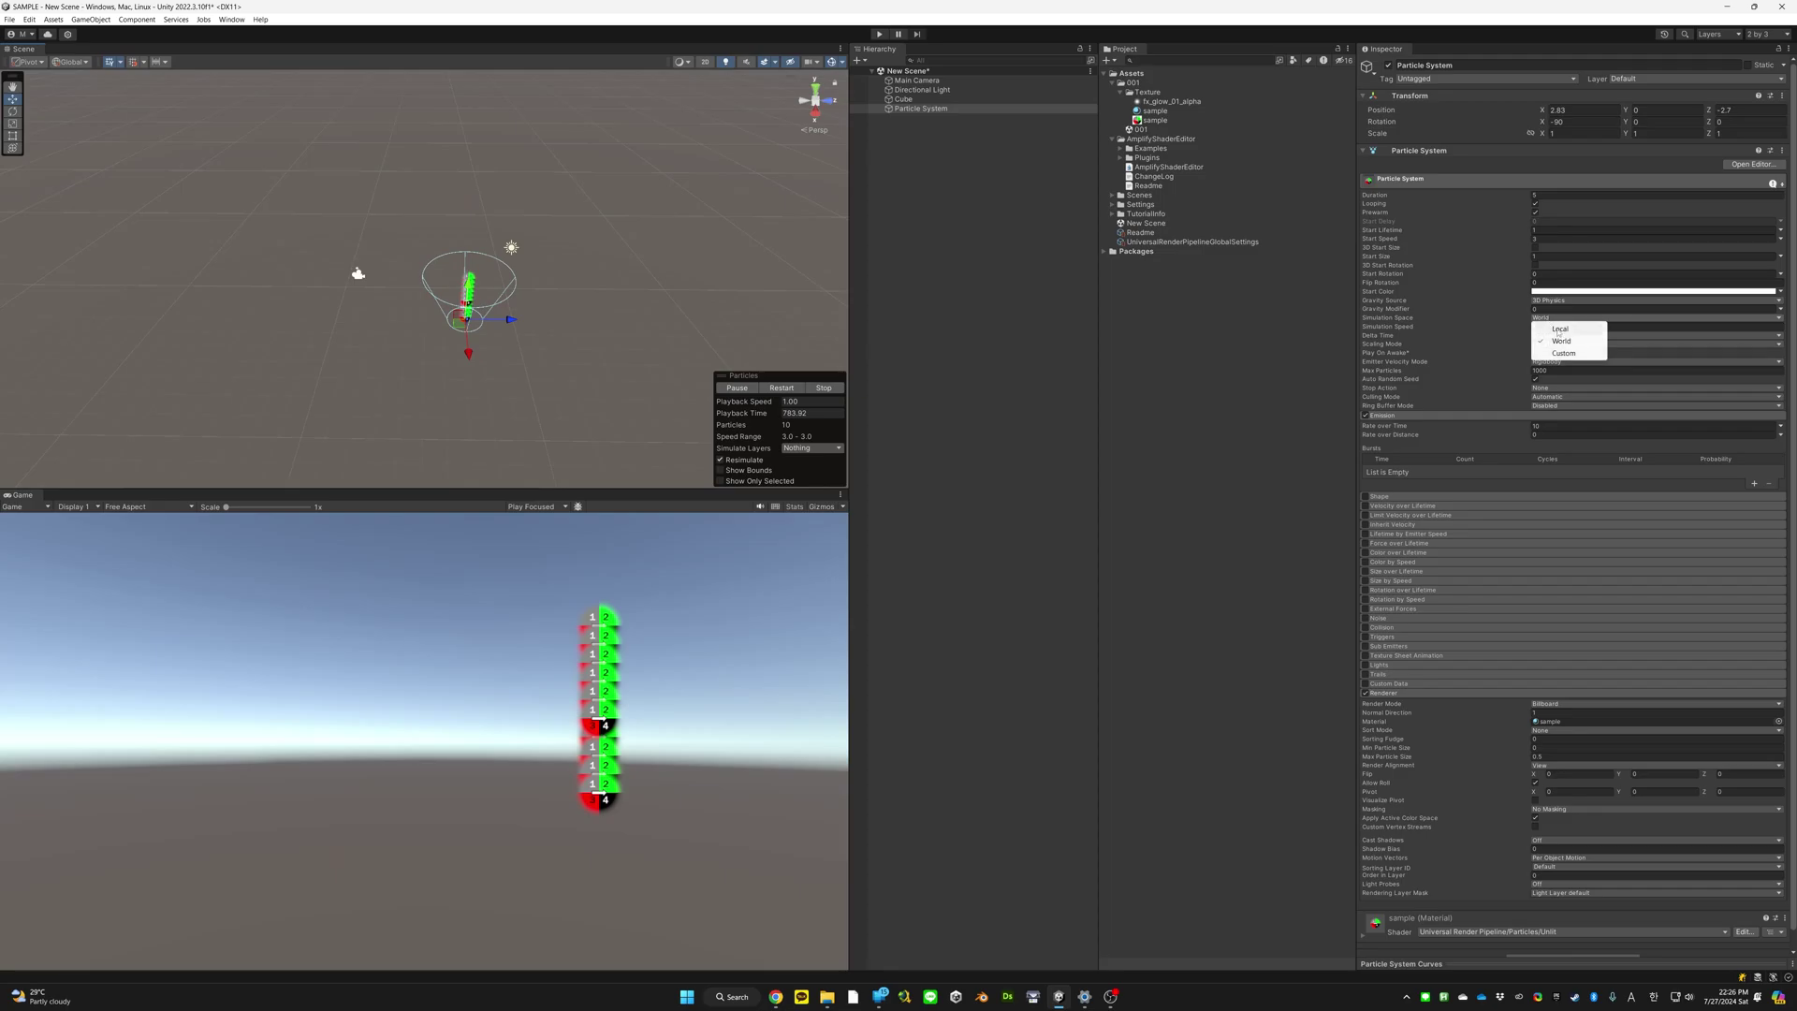
pyautogui.click(1559, 329)
pyautogui.moveTo(464, 327)
pyautogui.mouseDown()
pyautogui.moveTo(399, 323)
pyautogui.moveTo(340, 367)
pyautogui.moveTo(560, 332)
pyautogui.moveTo(477, 315)
pyautogui.mouseUp()
# Switch the Simulation Space to World and move the Particle System to about X 2.64, Z -0.19
pyautogui.click(1542, 318)
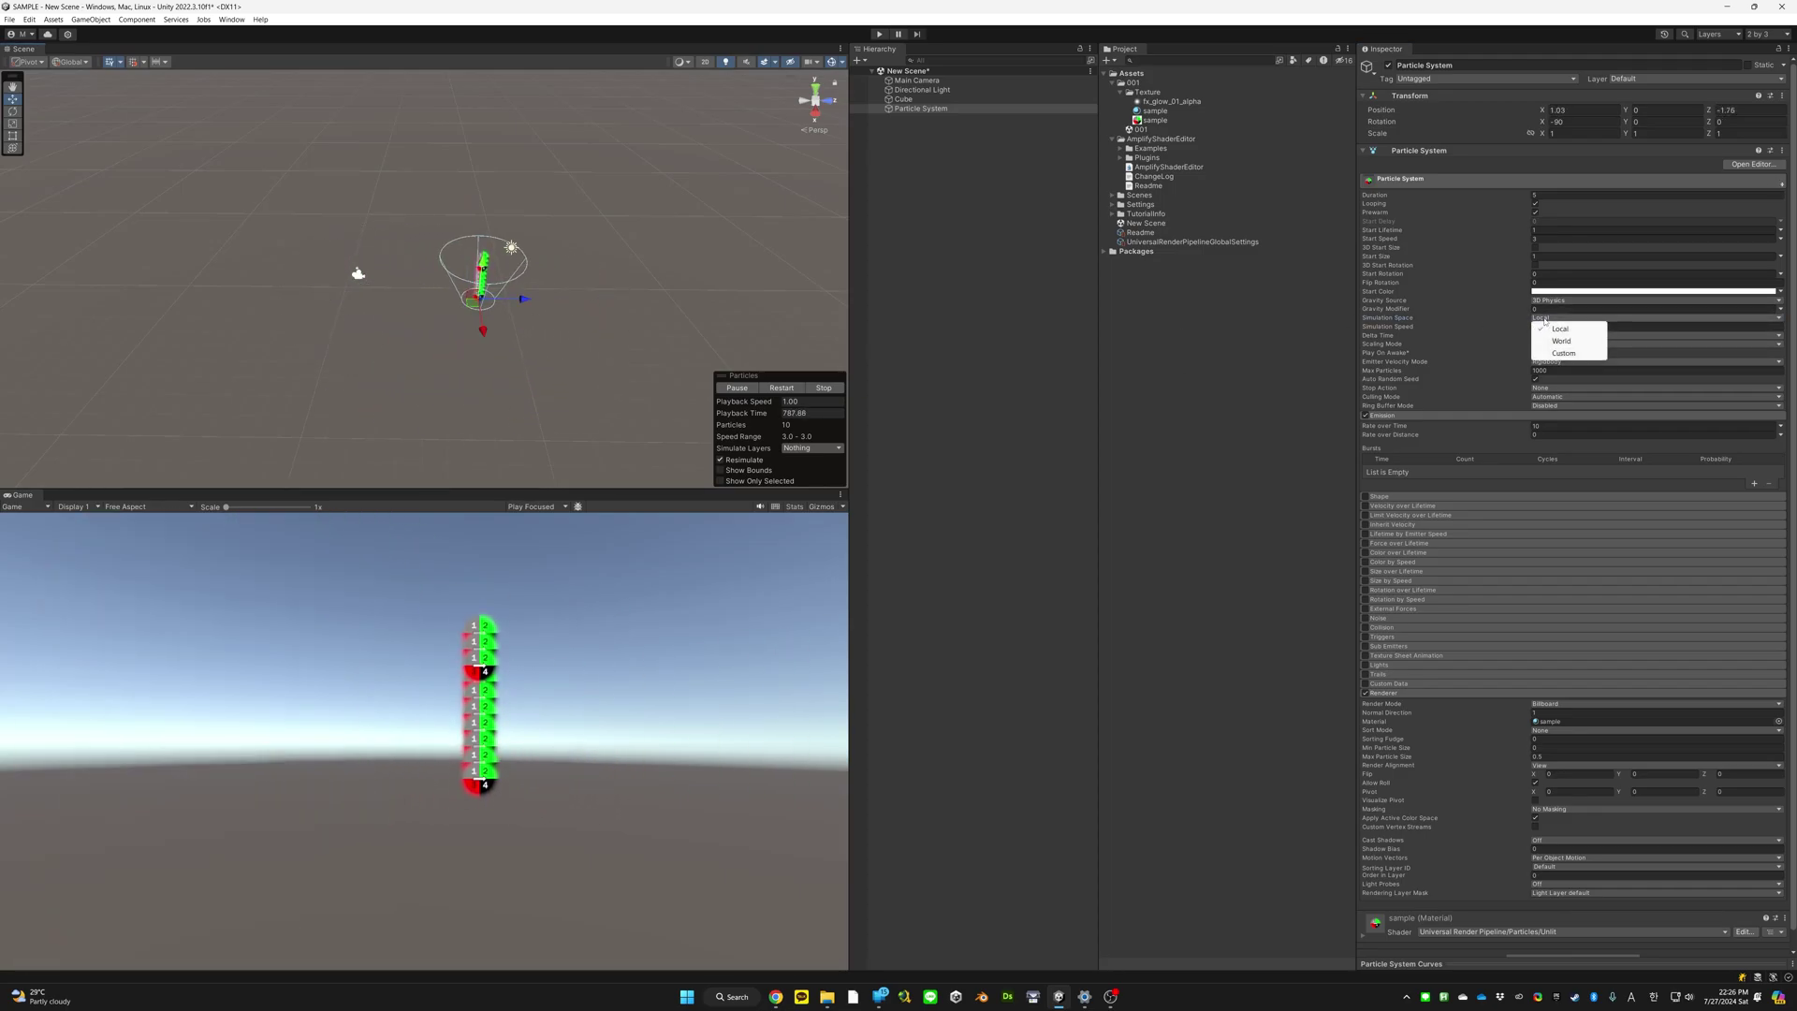
pyautogui.click(1561, 341)
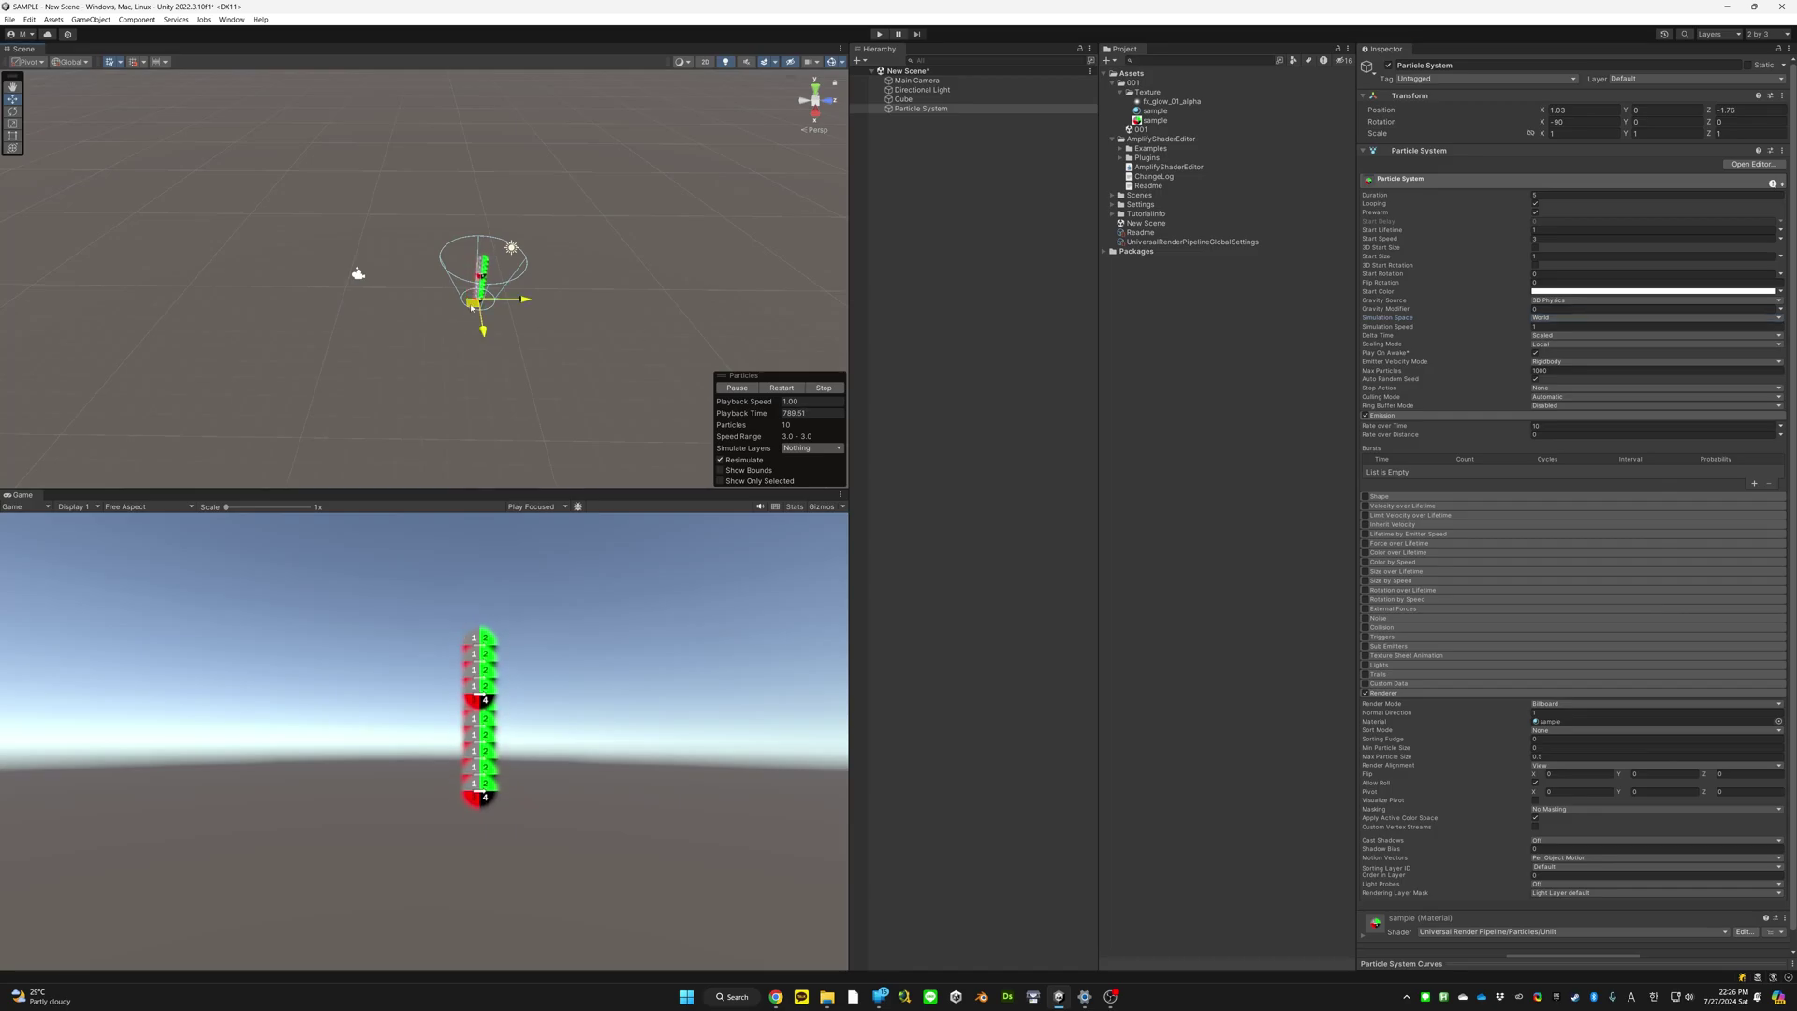
pyautogui.moveTo(472, 305)
pyautogui.mouseDown()
pyautogui.moveTo(345, 274)
pyautogui.moveTo(361, 313)
pyautogui.moveTo(510, 281)
pyautogui.moveTo(465, 329)
pyautogui.moveTo(353, 302)
pyautogui.moveTo(491, 295)
pyautogui.moveTo(485, 316)
pyautogui.moveTo(480, 272)
pyautogui.mouseUp()
pyautogui.scroll(7, 485, 317)
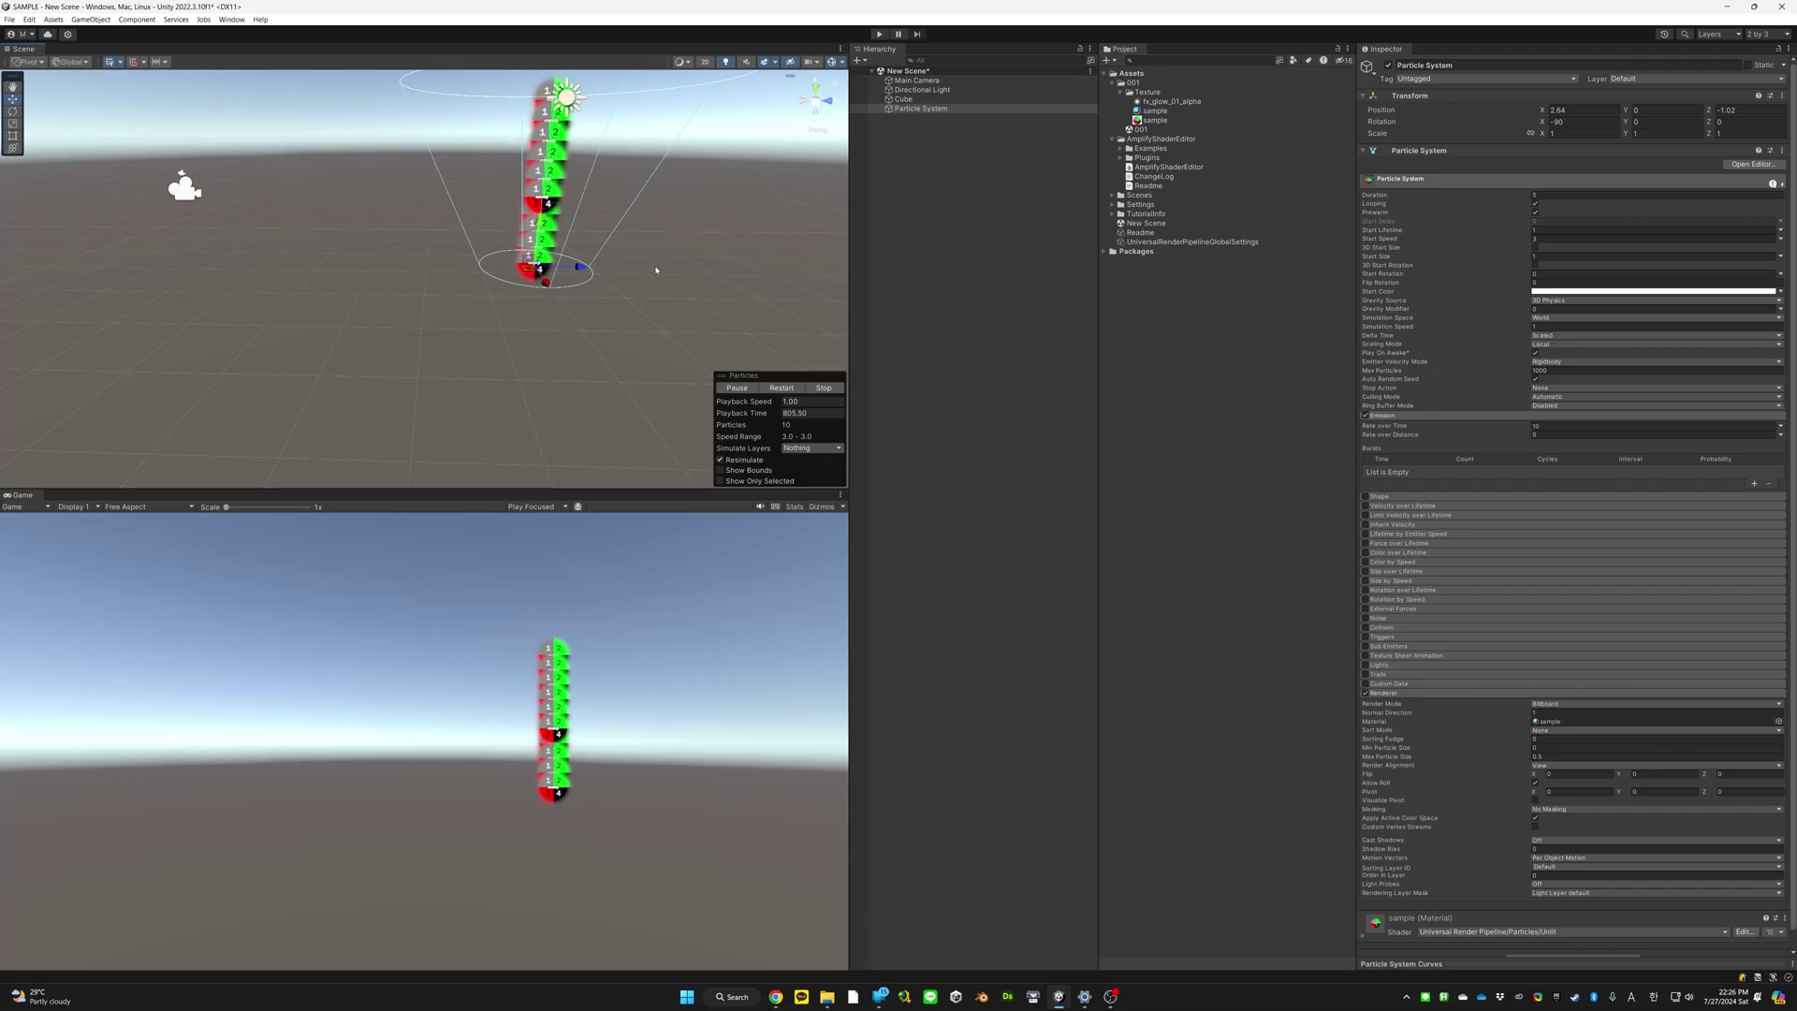
pyautogui.moveTo(734, 281); pyautogui.dragTo(615, 263, button='right')
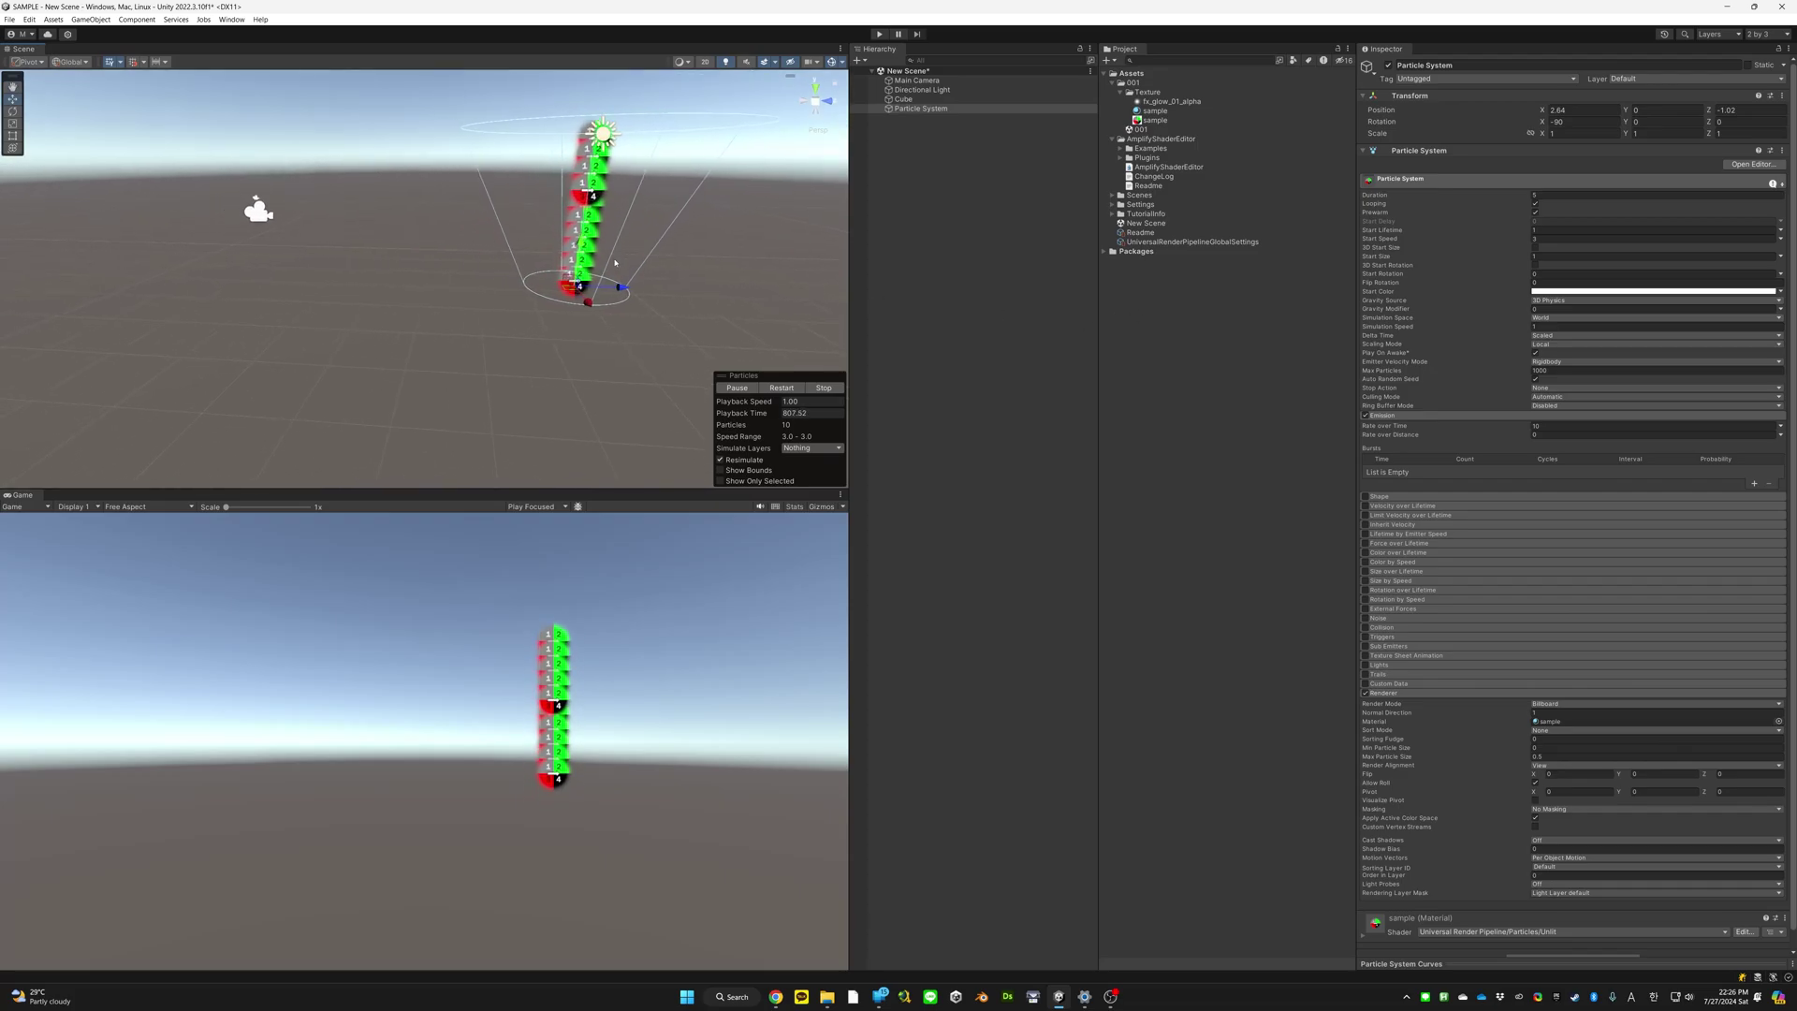
pyautogui.moveTo(622, 286); pyautogui.dragTo(605, 337)
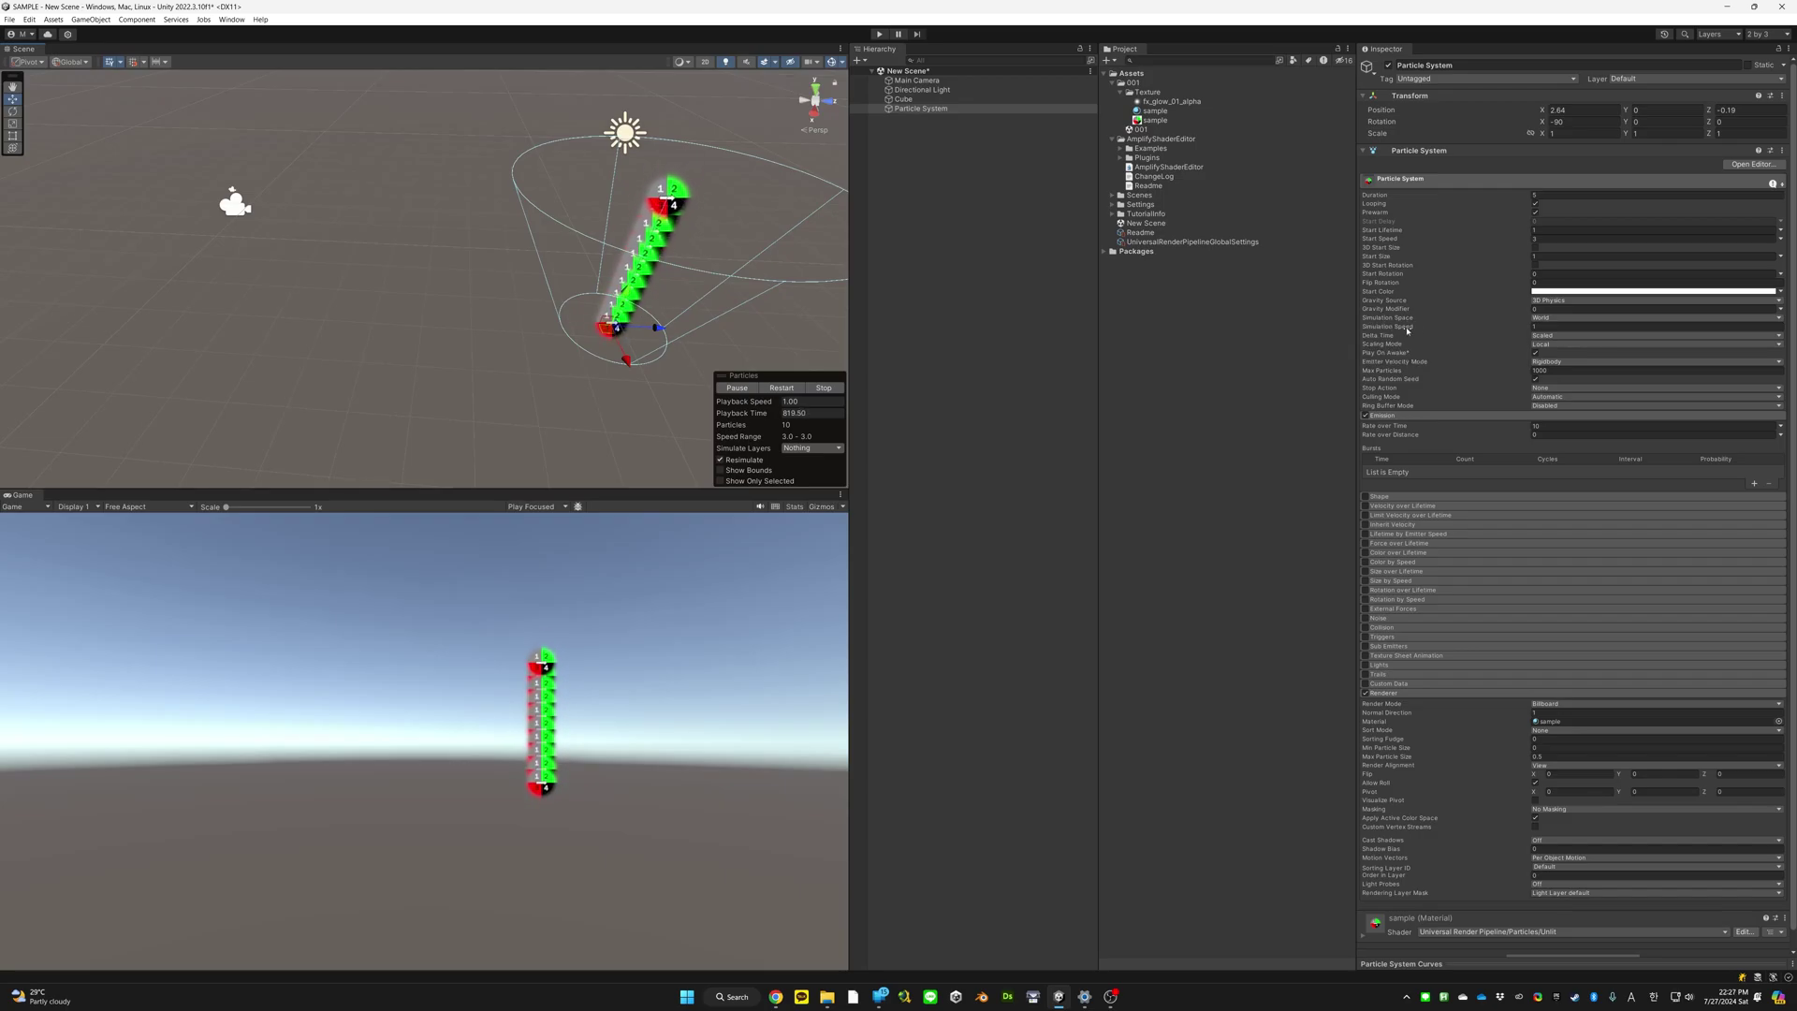
# Try the Custom Simulation Space option on the Particle System, and set it back to Local
pyautogui.click(1551, 319)
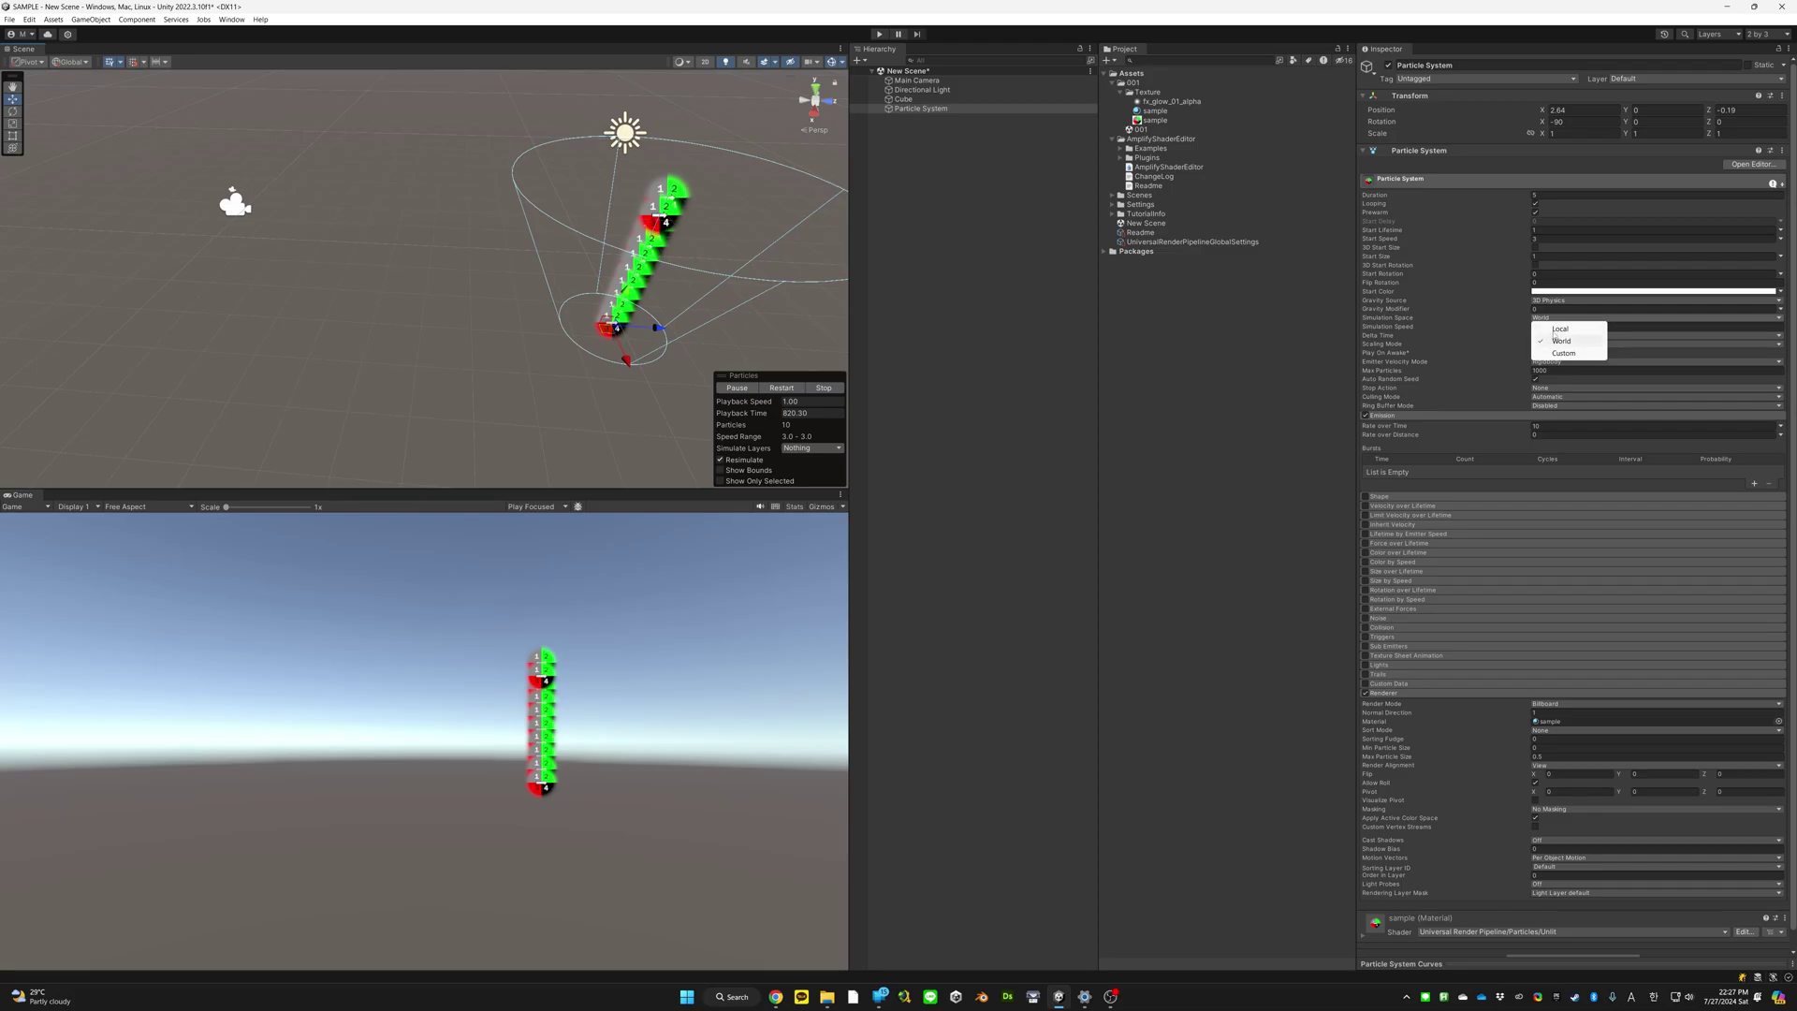
pyautogui.click(1562, 352)
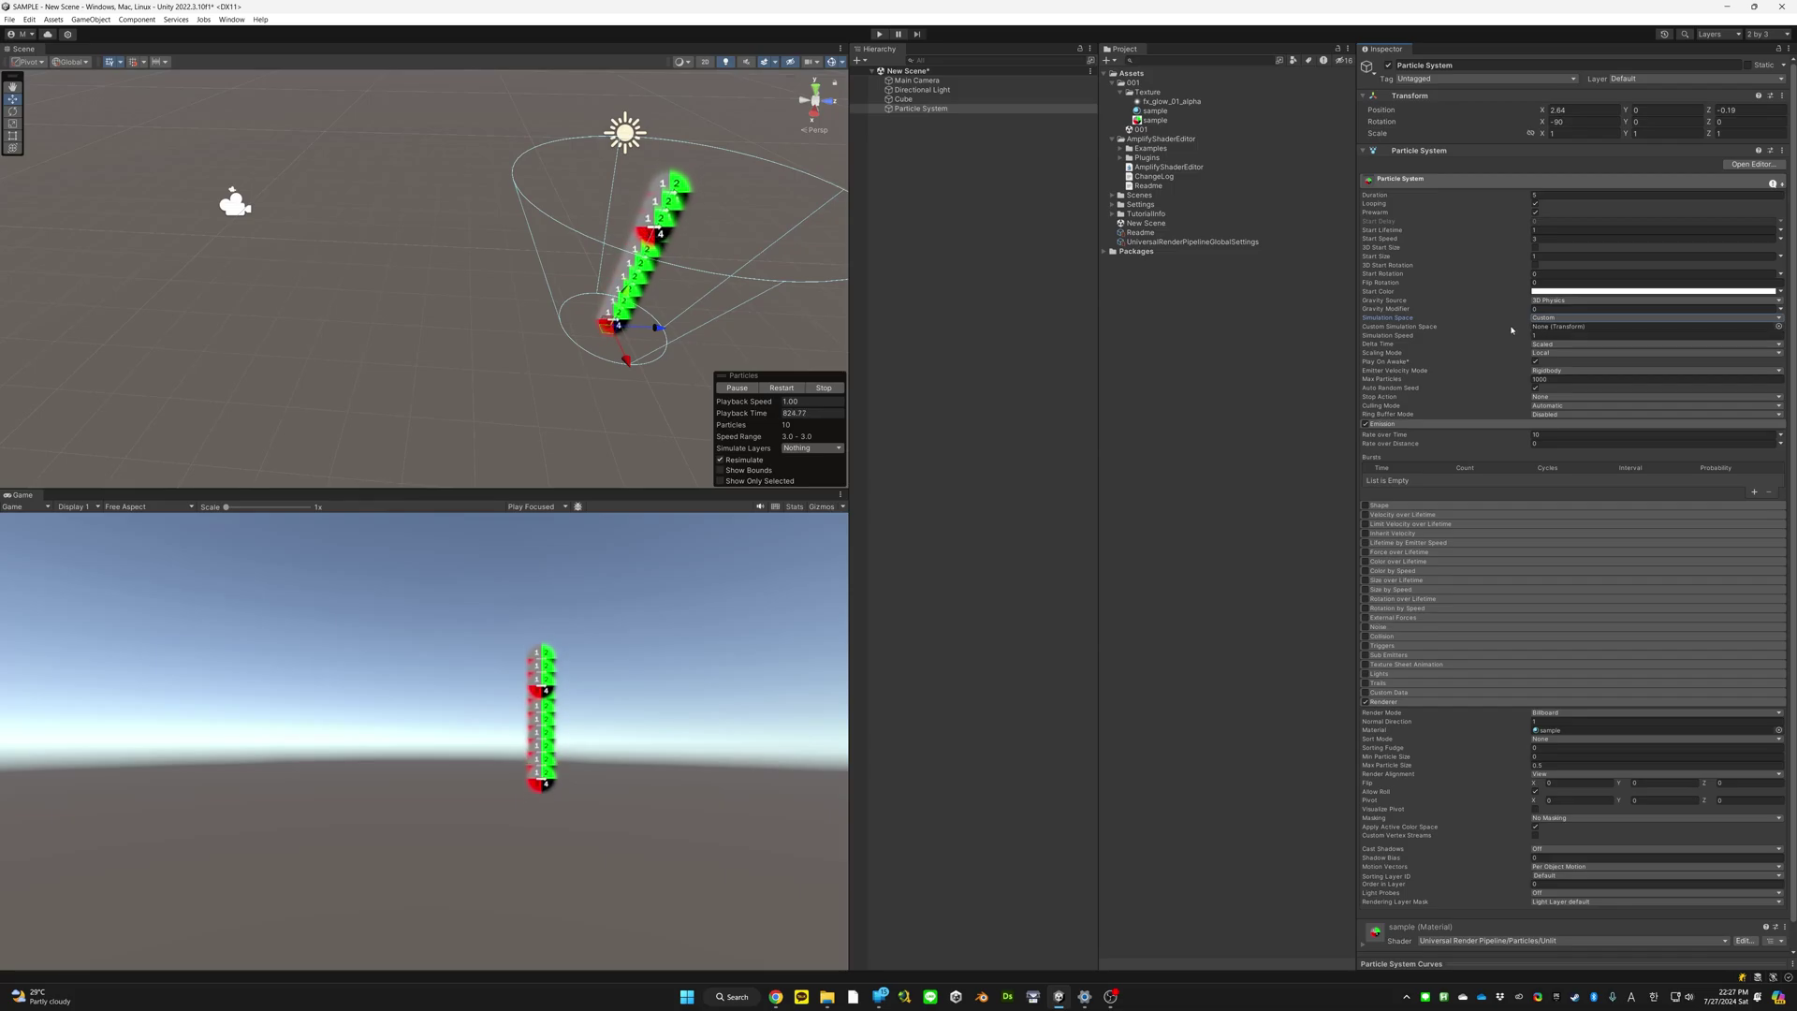
pyautogui.click(1557, 319)
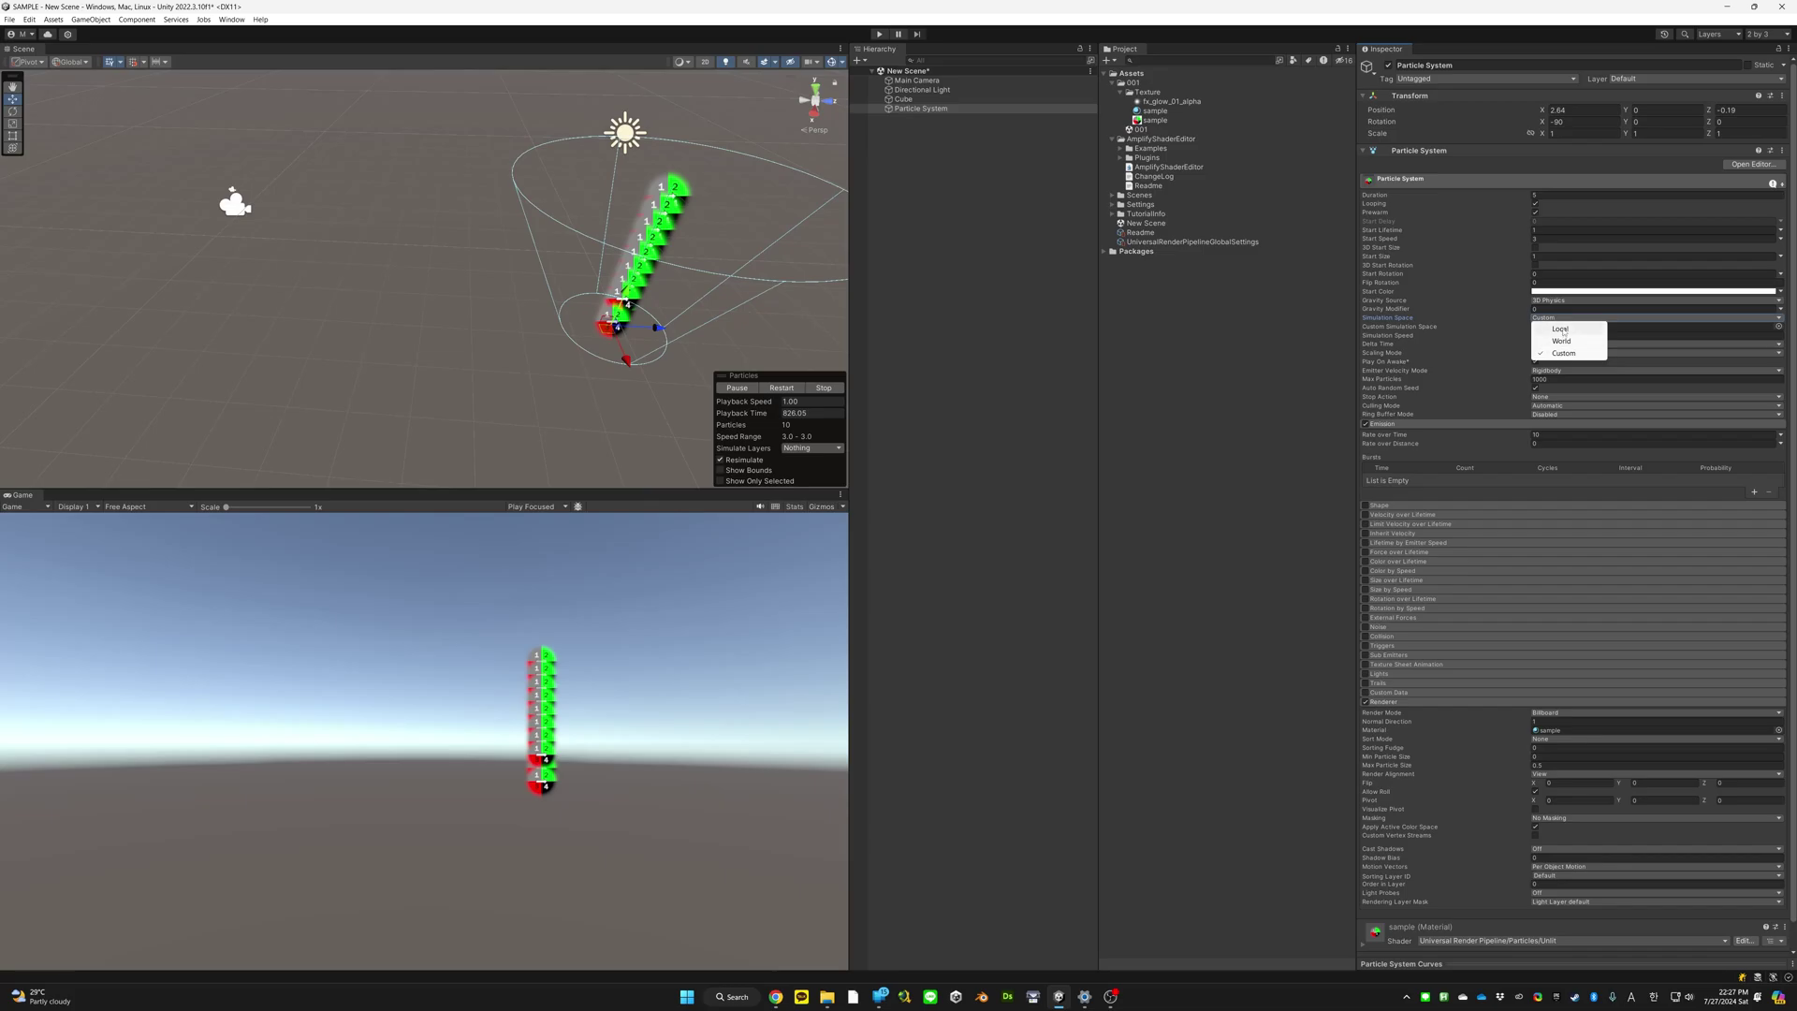
pyautogui.click(1561, 330)
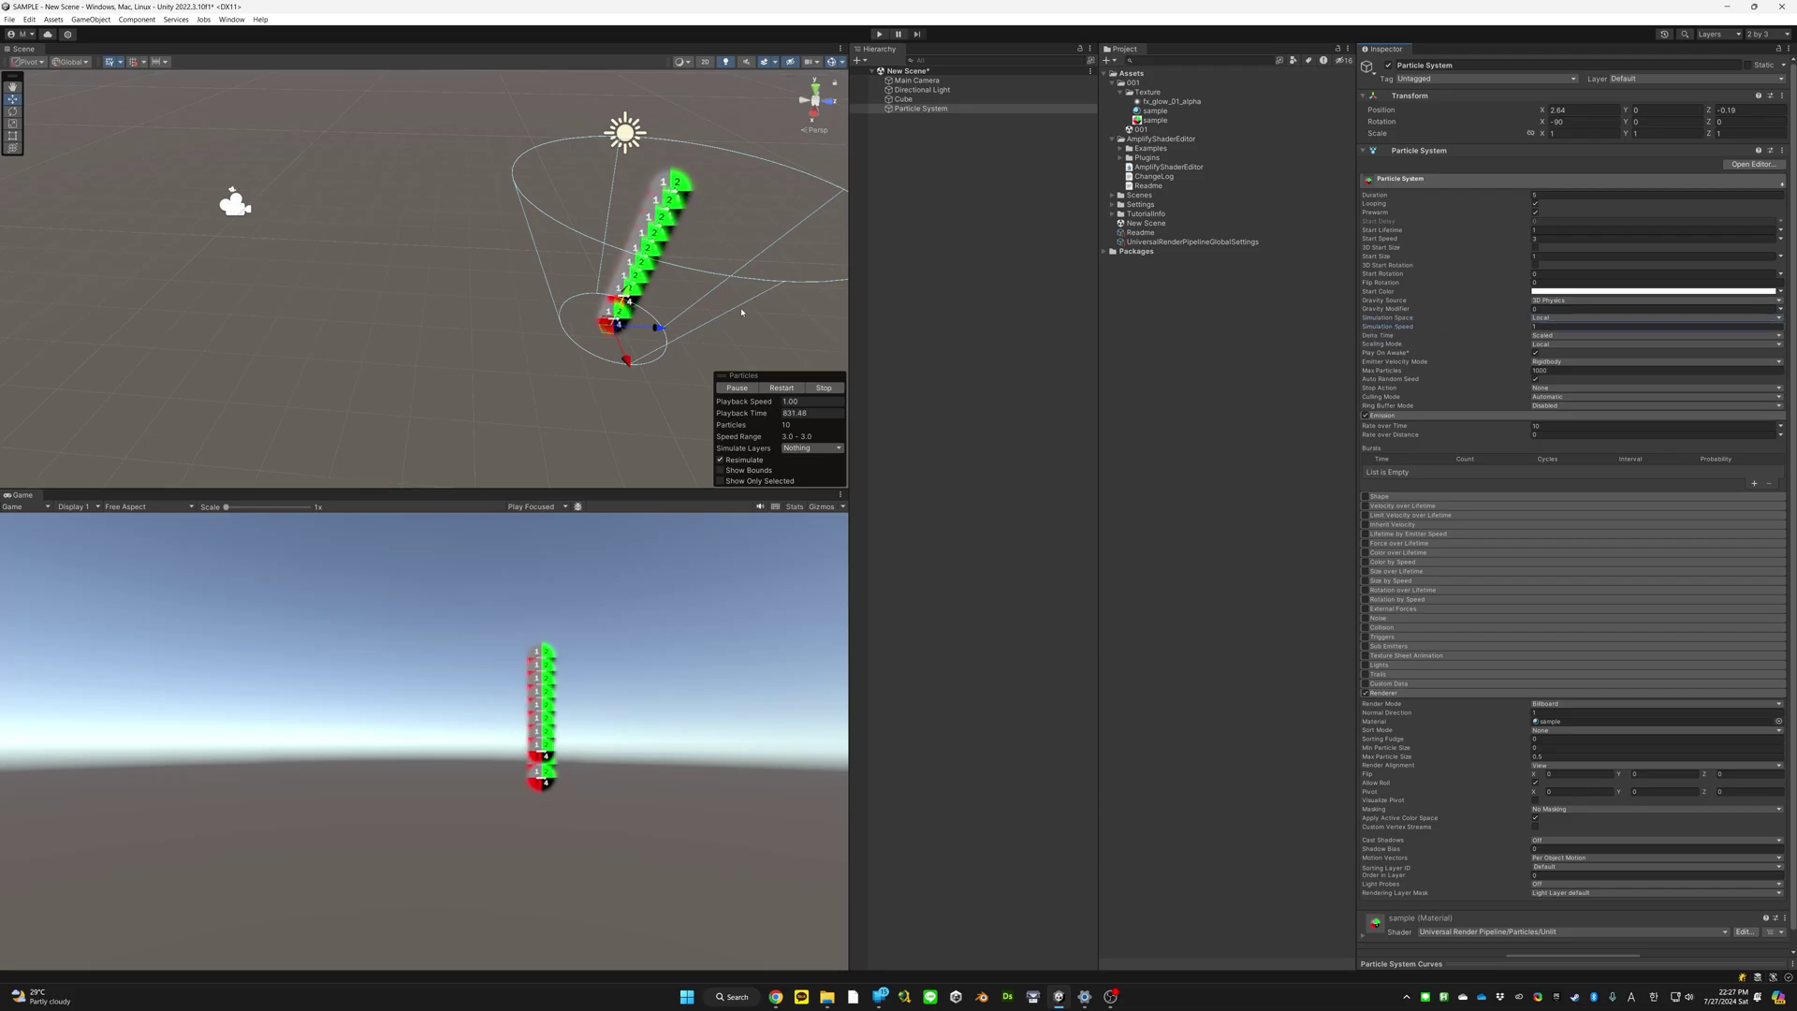
pyautogui.keyDown('alt'); pyautogui.moveTo(733, 292); pyautogui.dragTo(712, 262); pyautogui.keyUp('alt')
pyautogui.scroll(4, 712, 262)
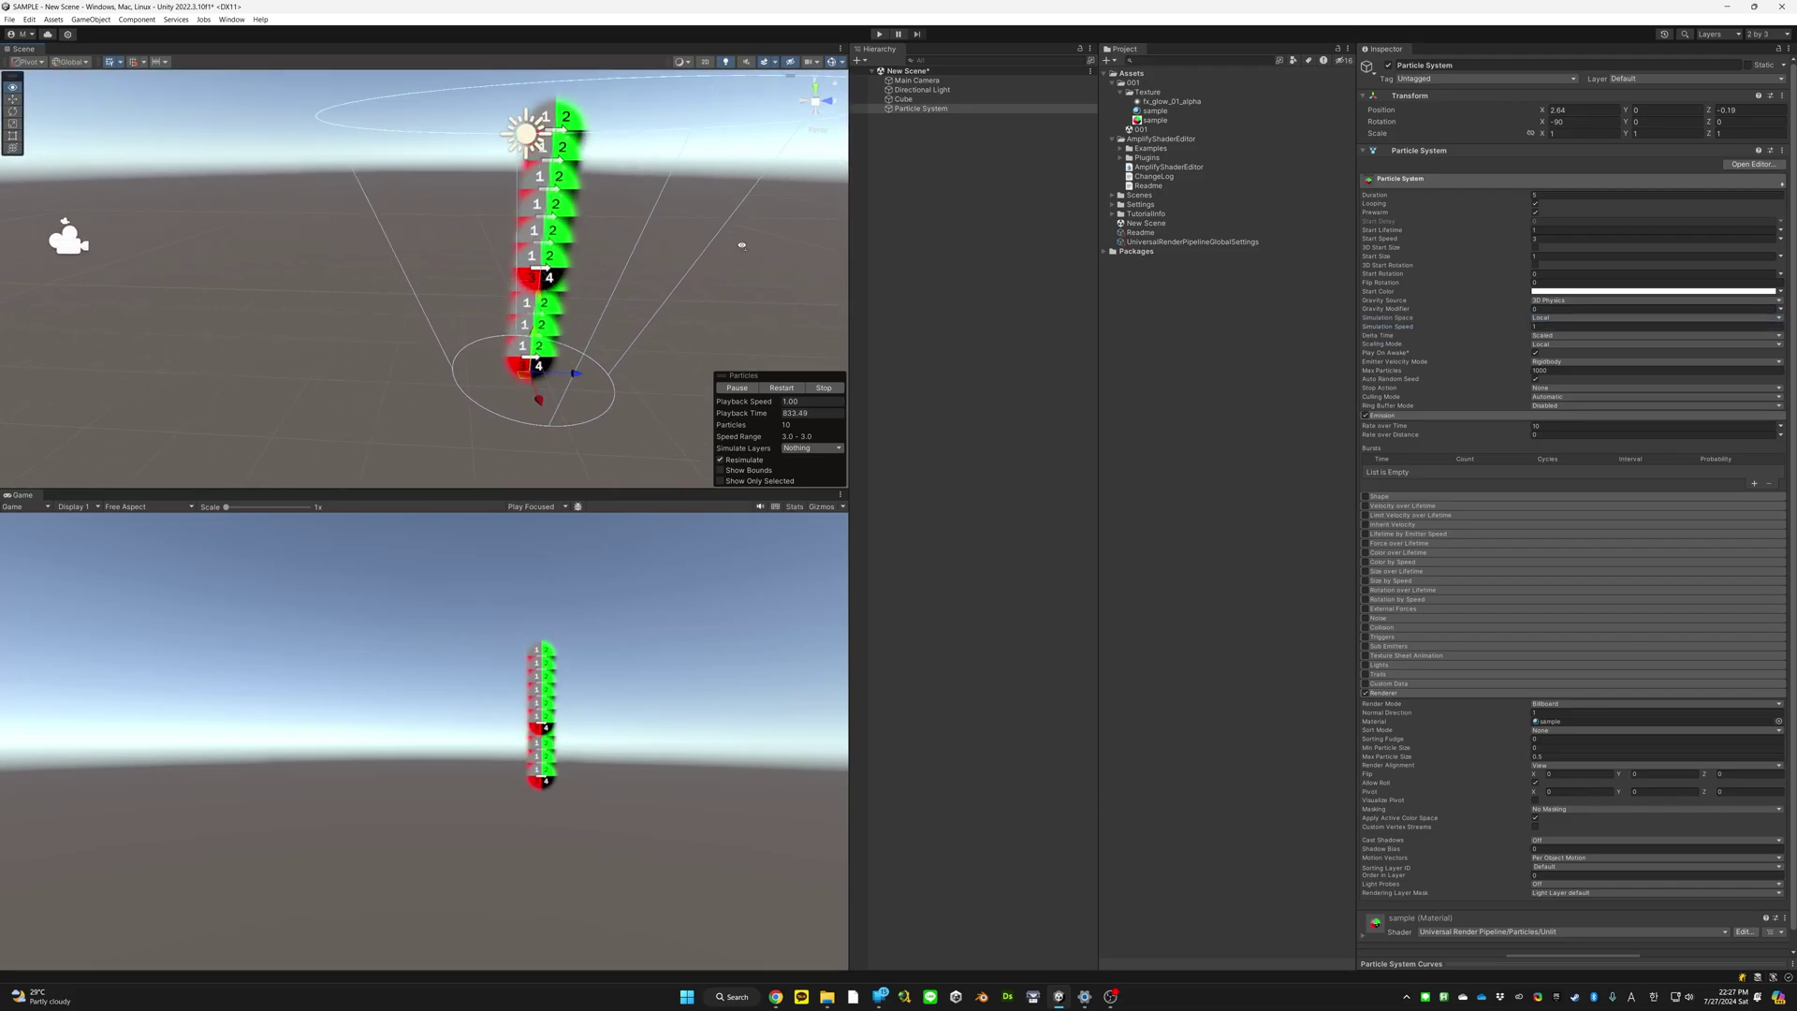
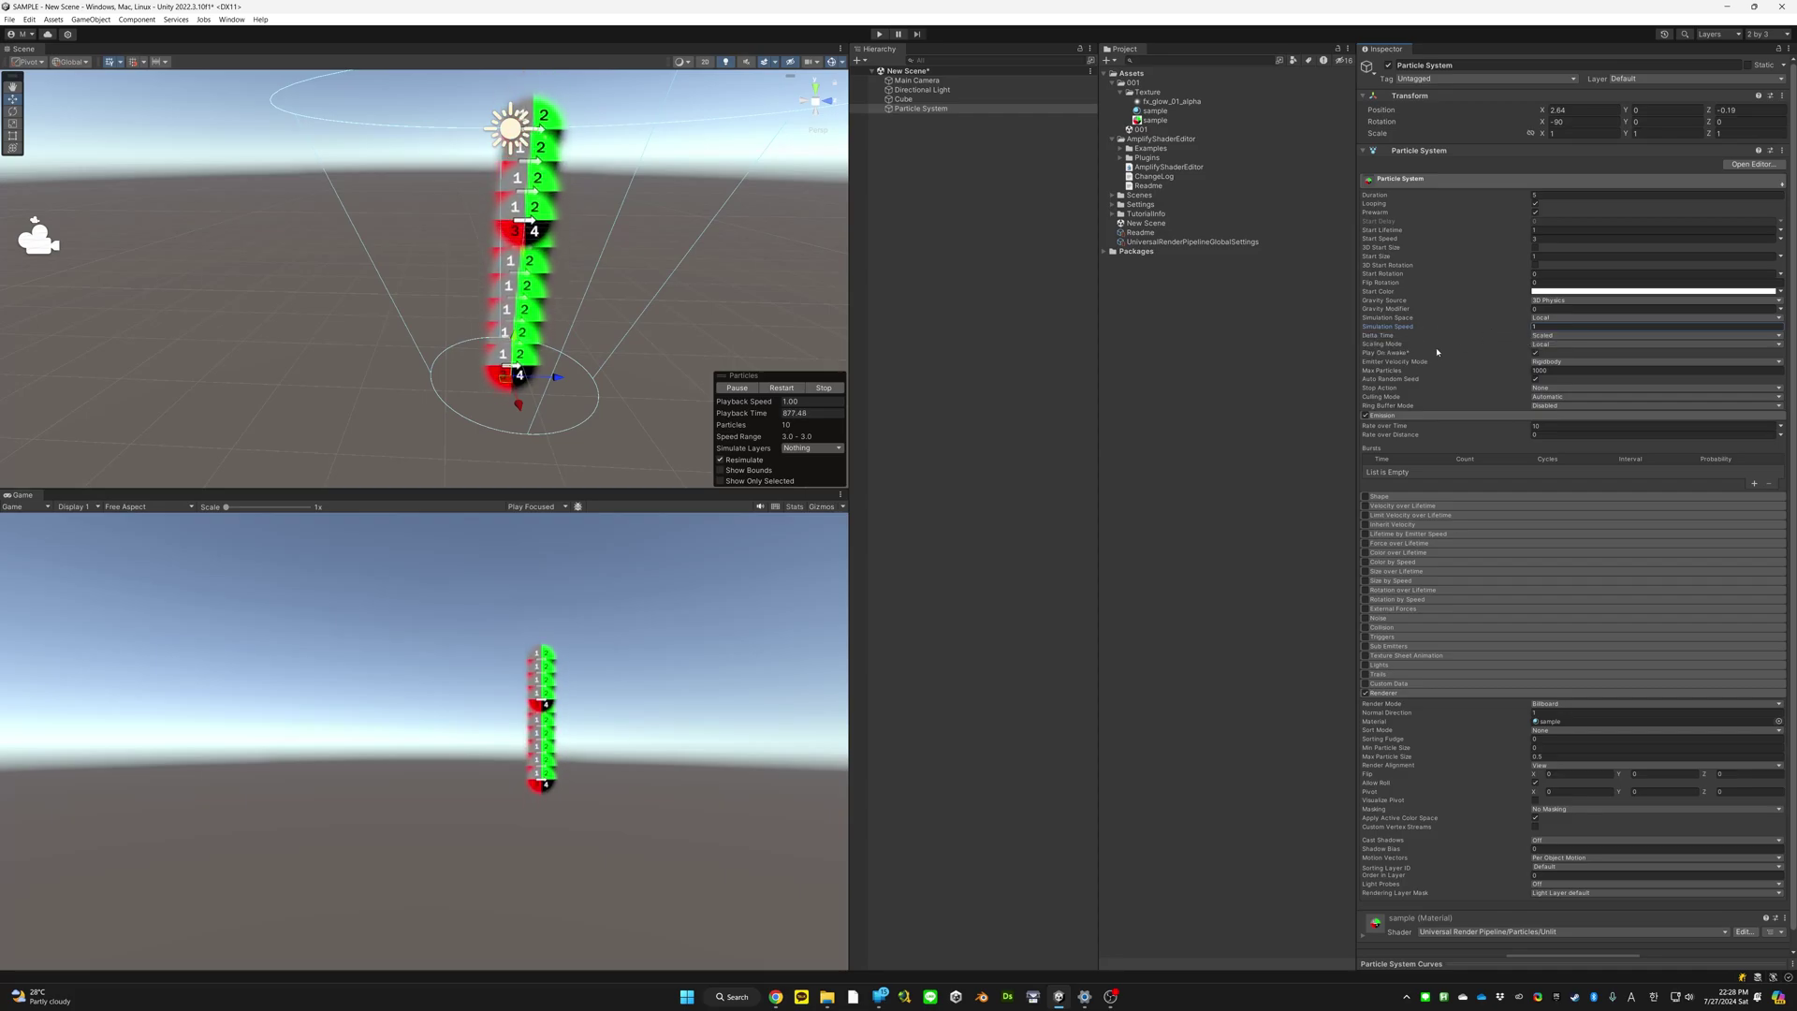
# Examine the Delta Time and Scaling Mode settings of the Particle System without changing them
pyautogui.click(1553, 340)
pyautogui.click(1410, 347)
pyautogui.click(1535, 344)
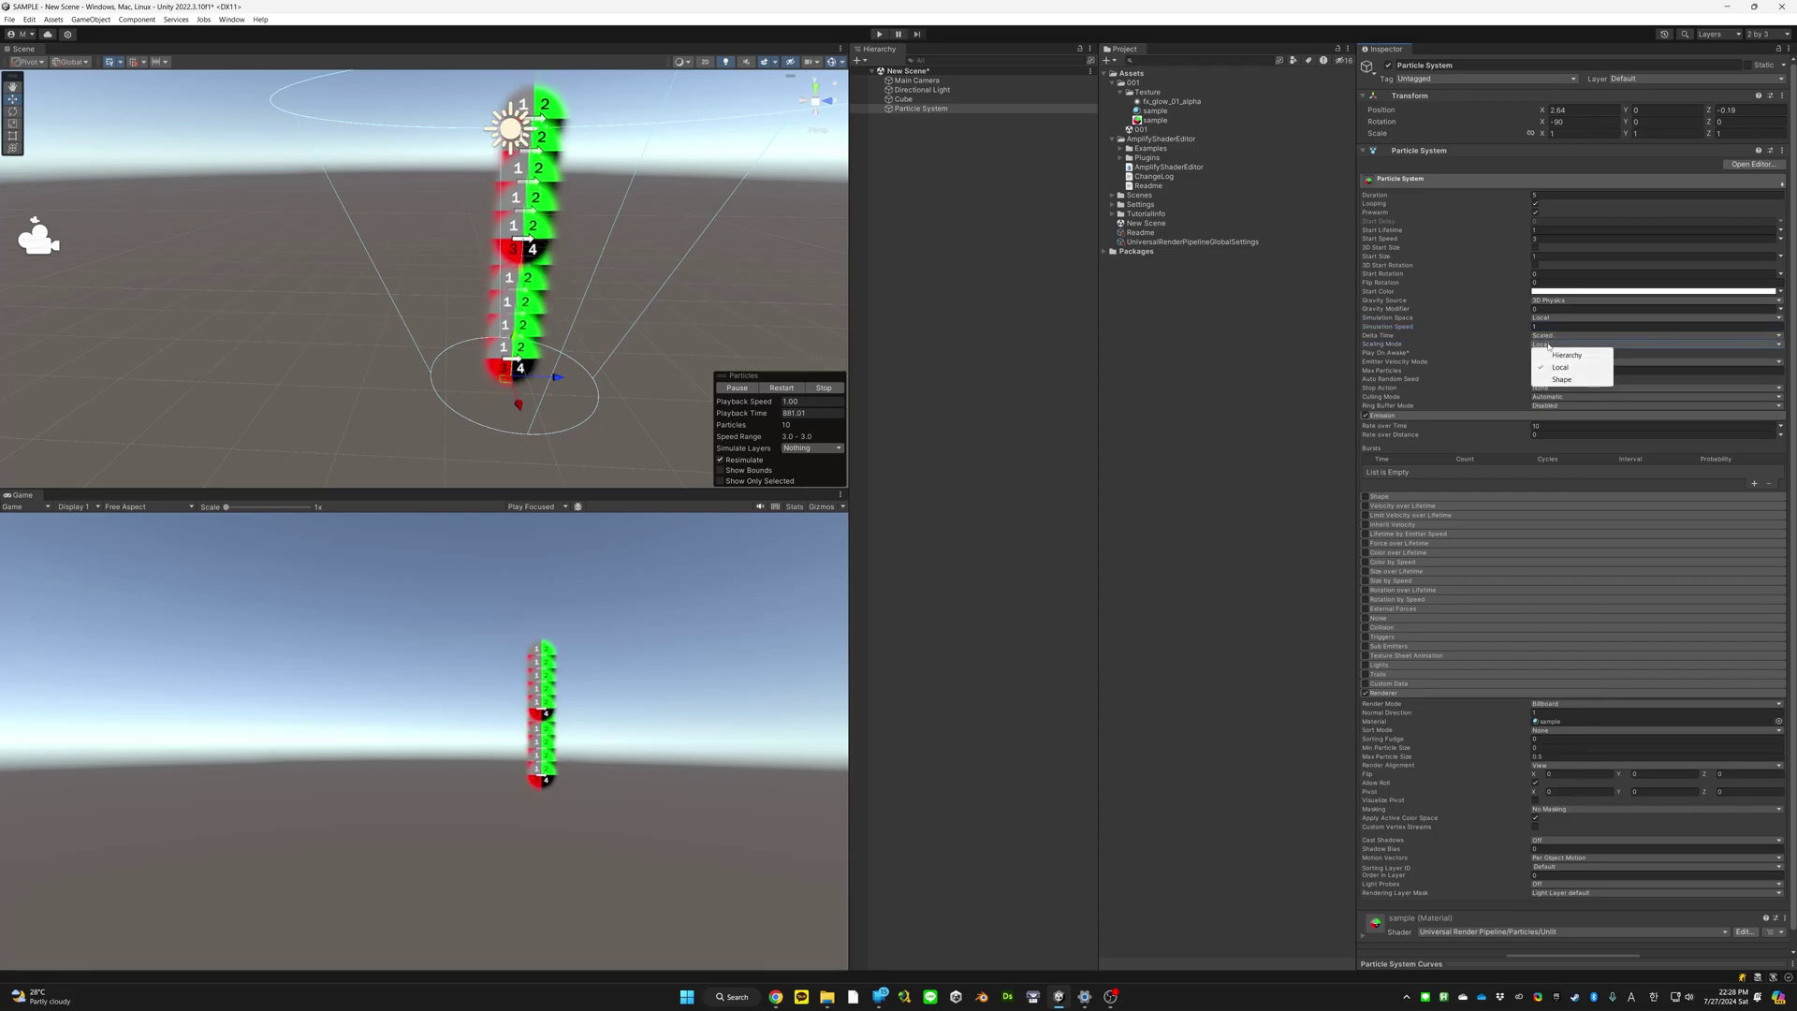
pyautogui.click(1470, 349)
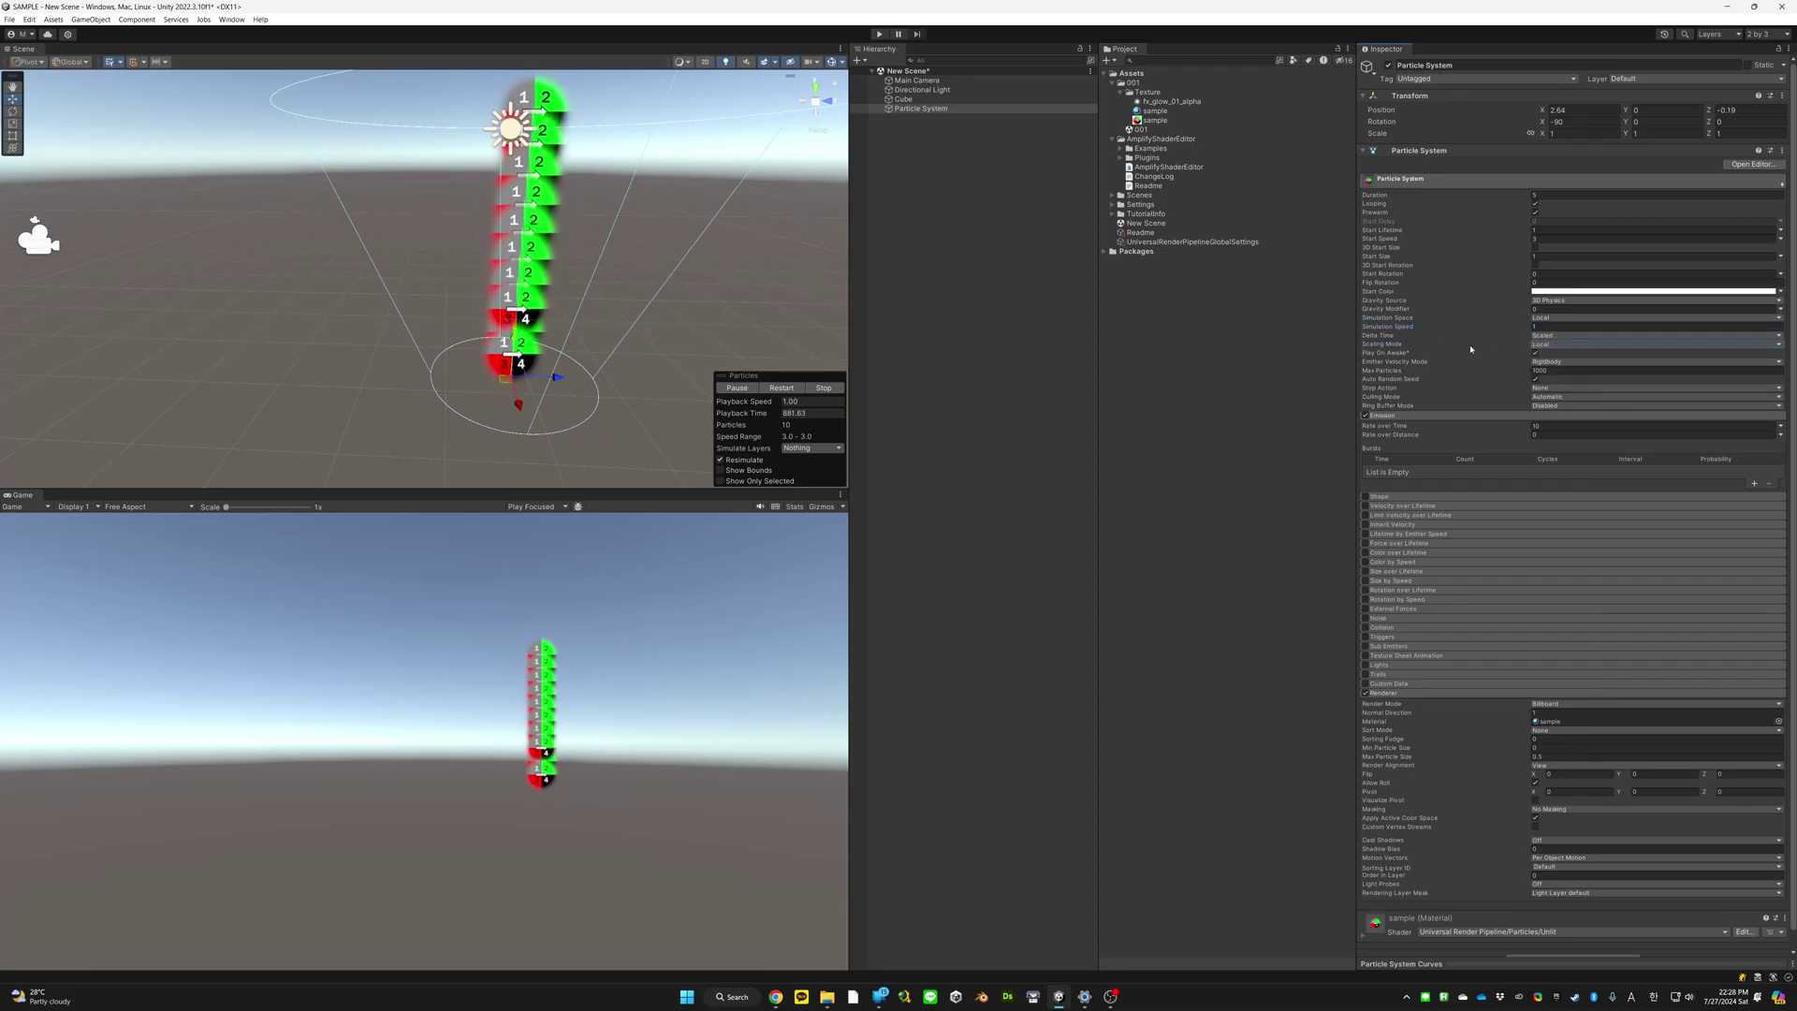
pyautogui.moveTo(1395, 345)
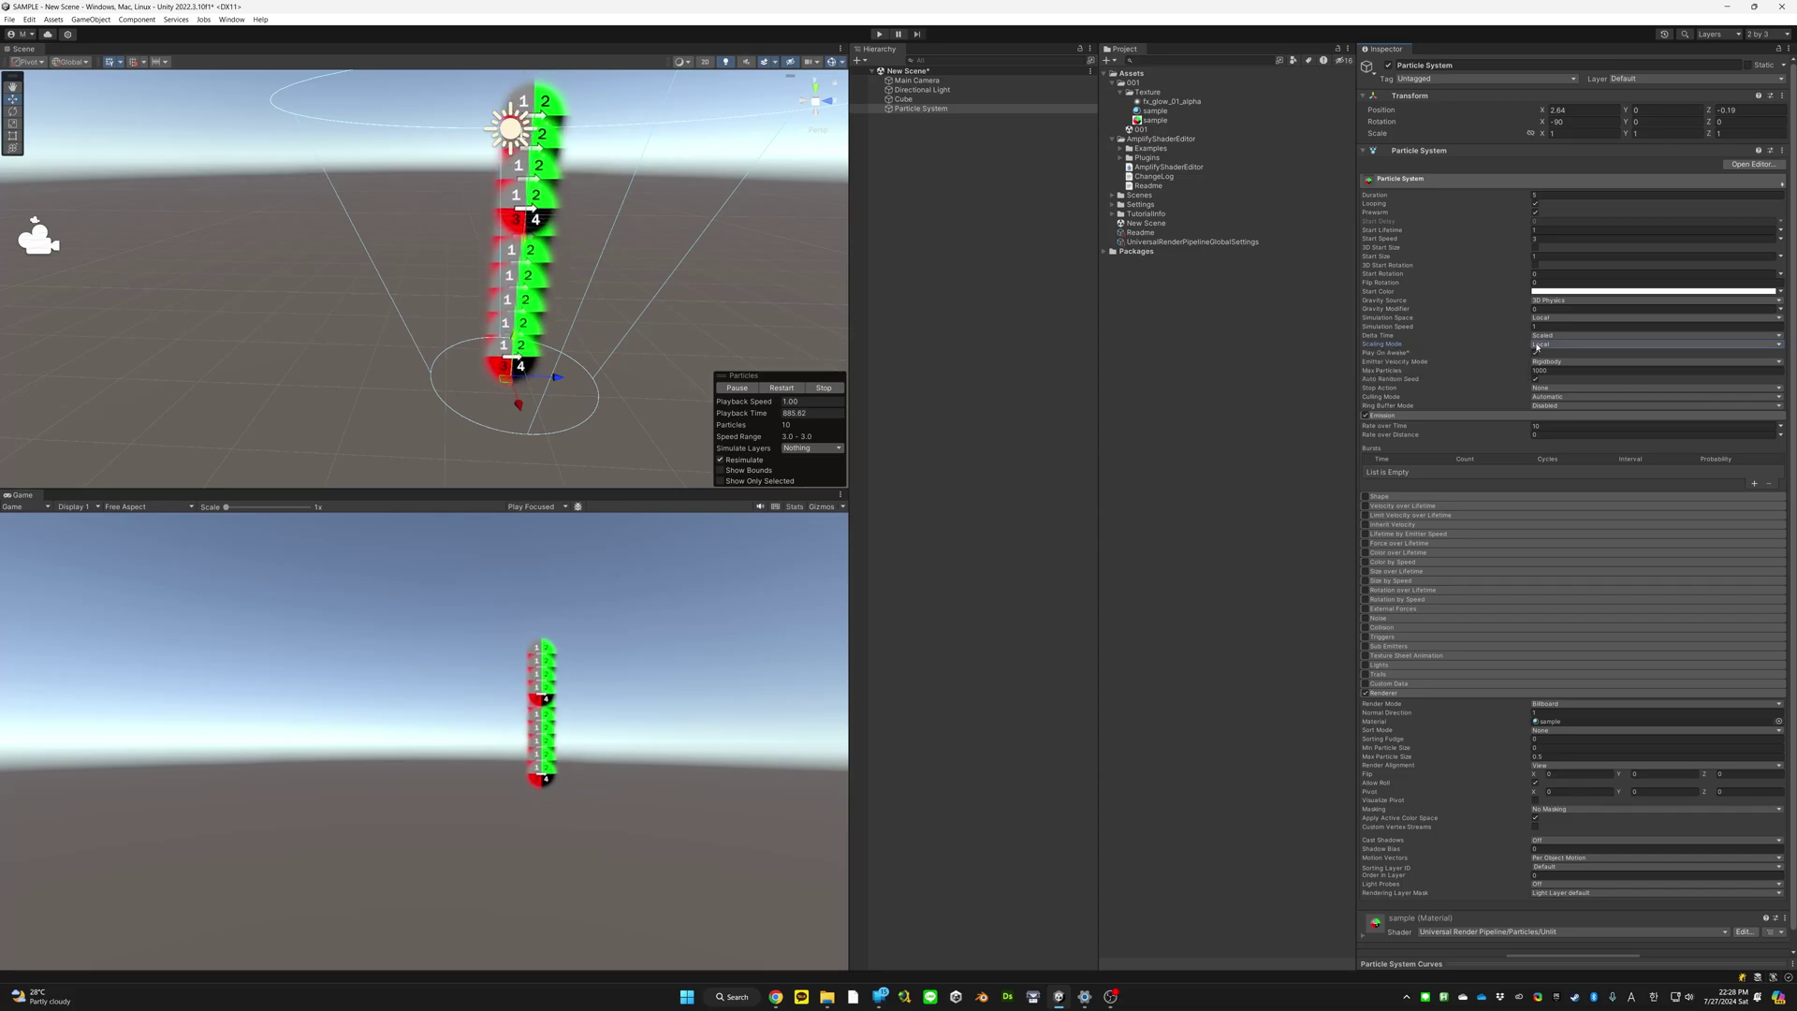
# Move the Particle System to about Z -0.282, try scaling it slightly down, and reset its scale to 1 on all axes
pyautogui.moveTo(559, 378); pyautogui.dragTo(507, 387)
pyautogui.press('e')
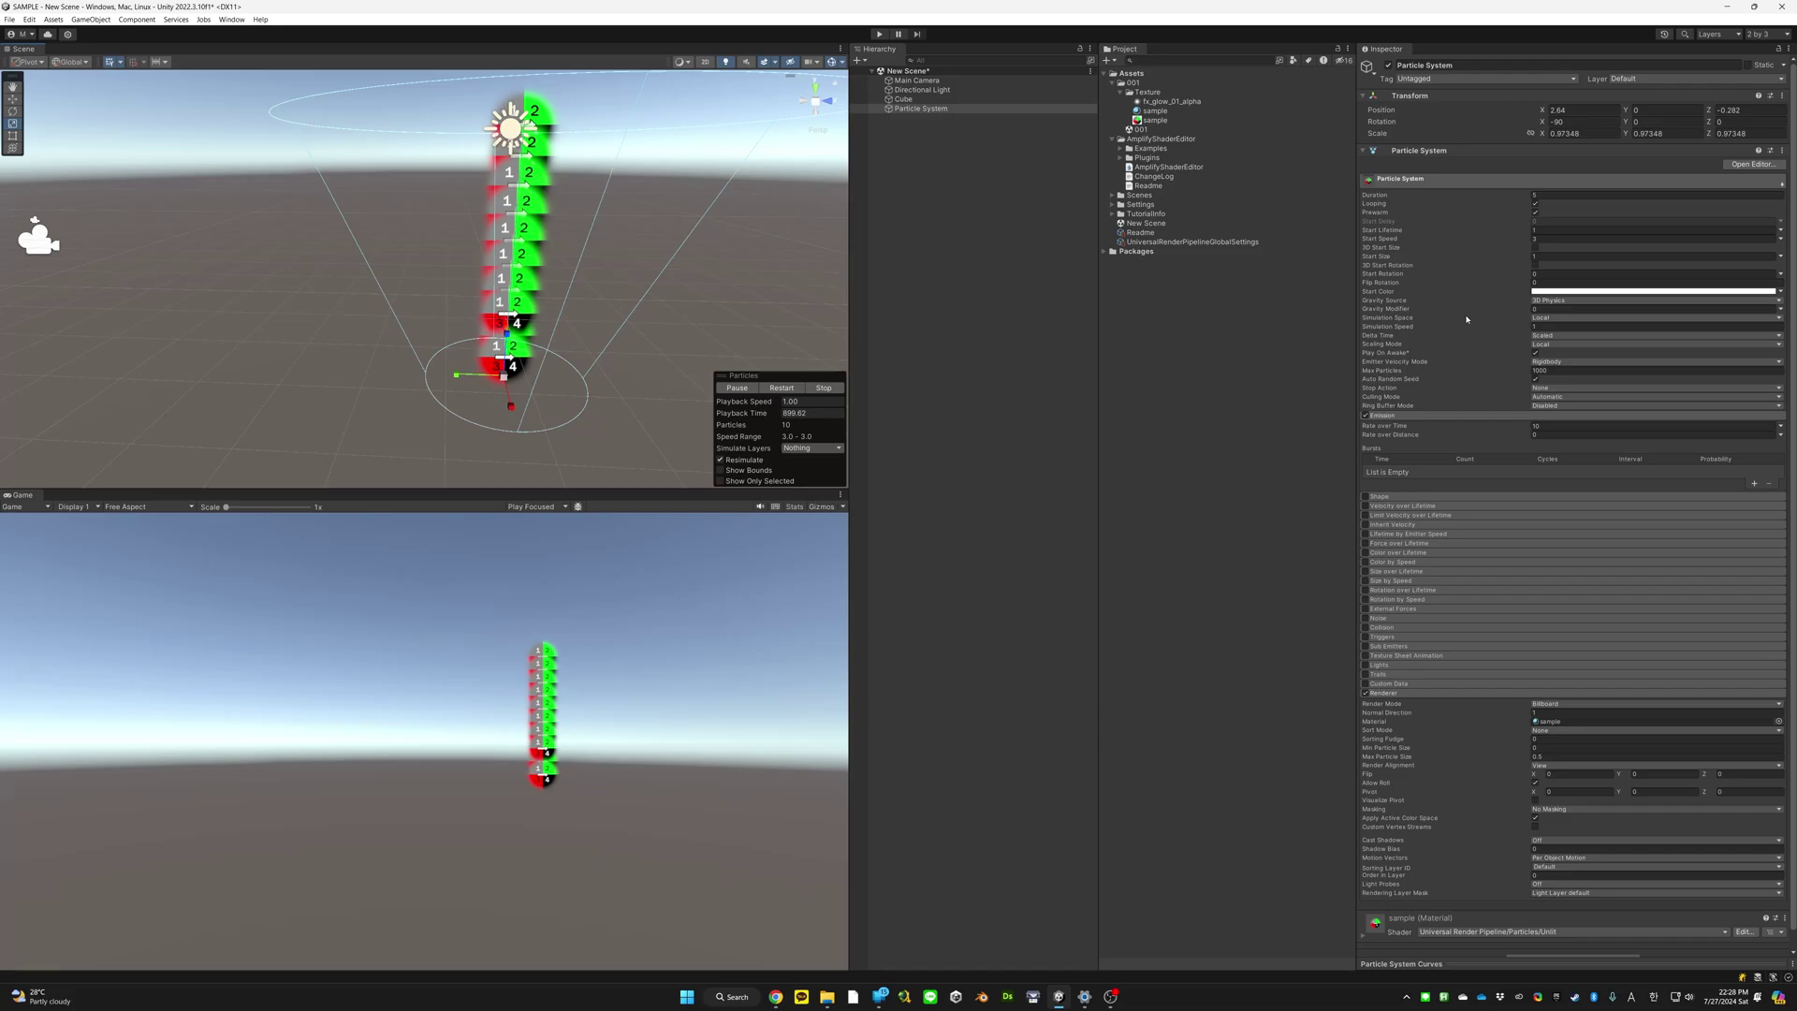
pyautogui.click(1546, 344)
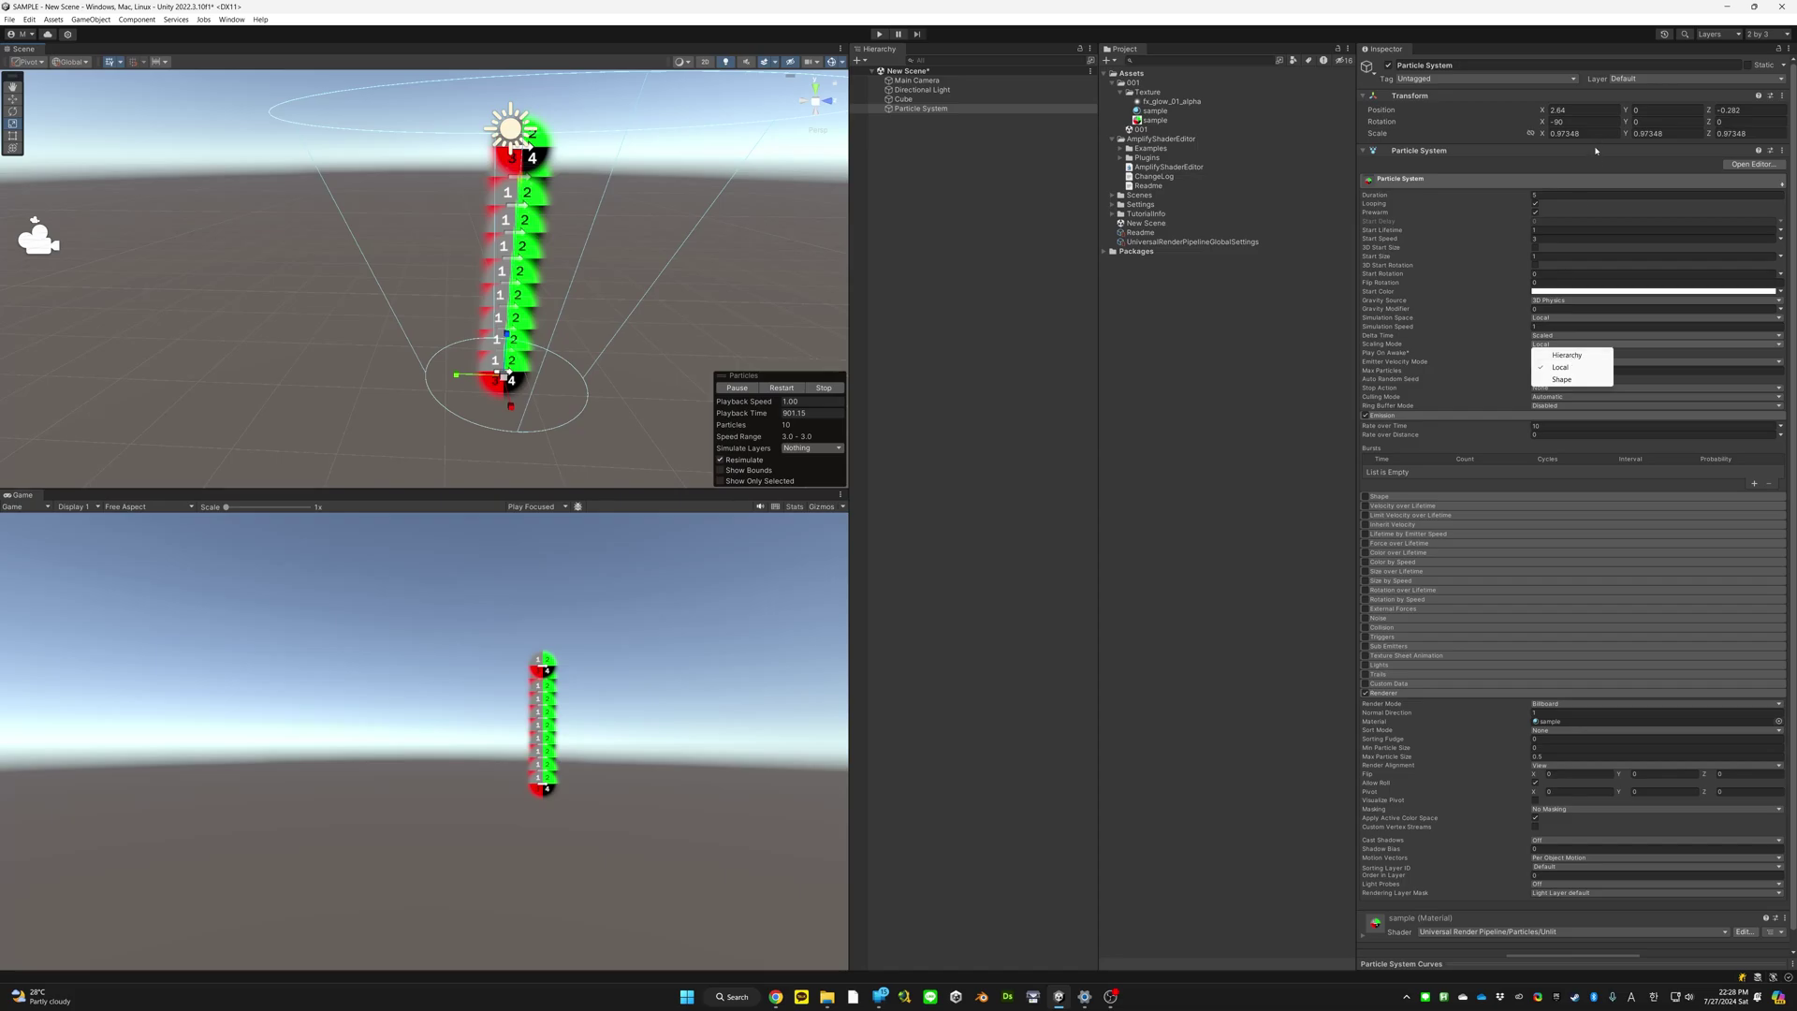
pyautogui.click(1581, 132)
pyautogui.write('1')
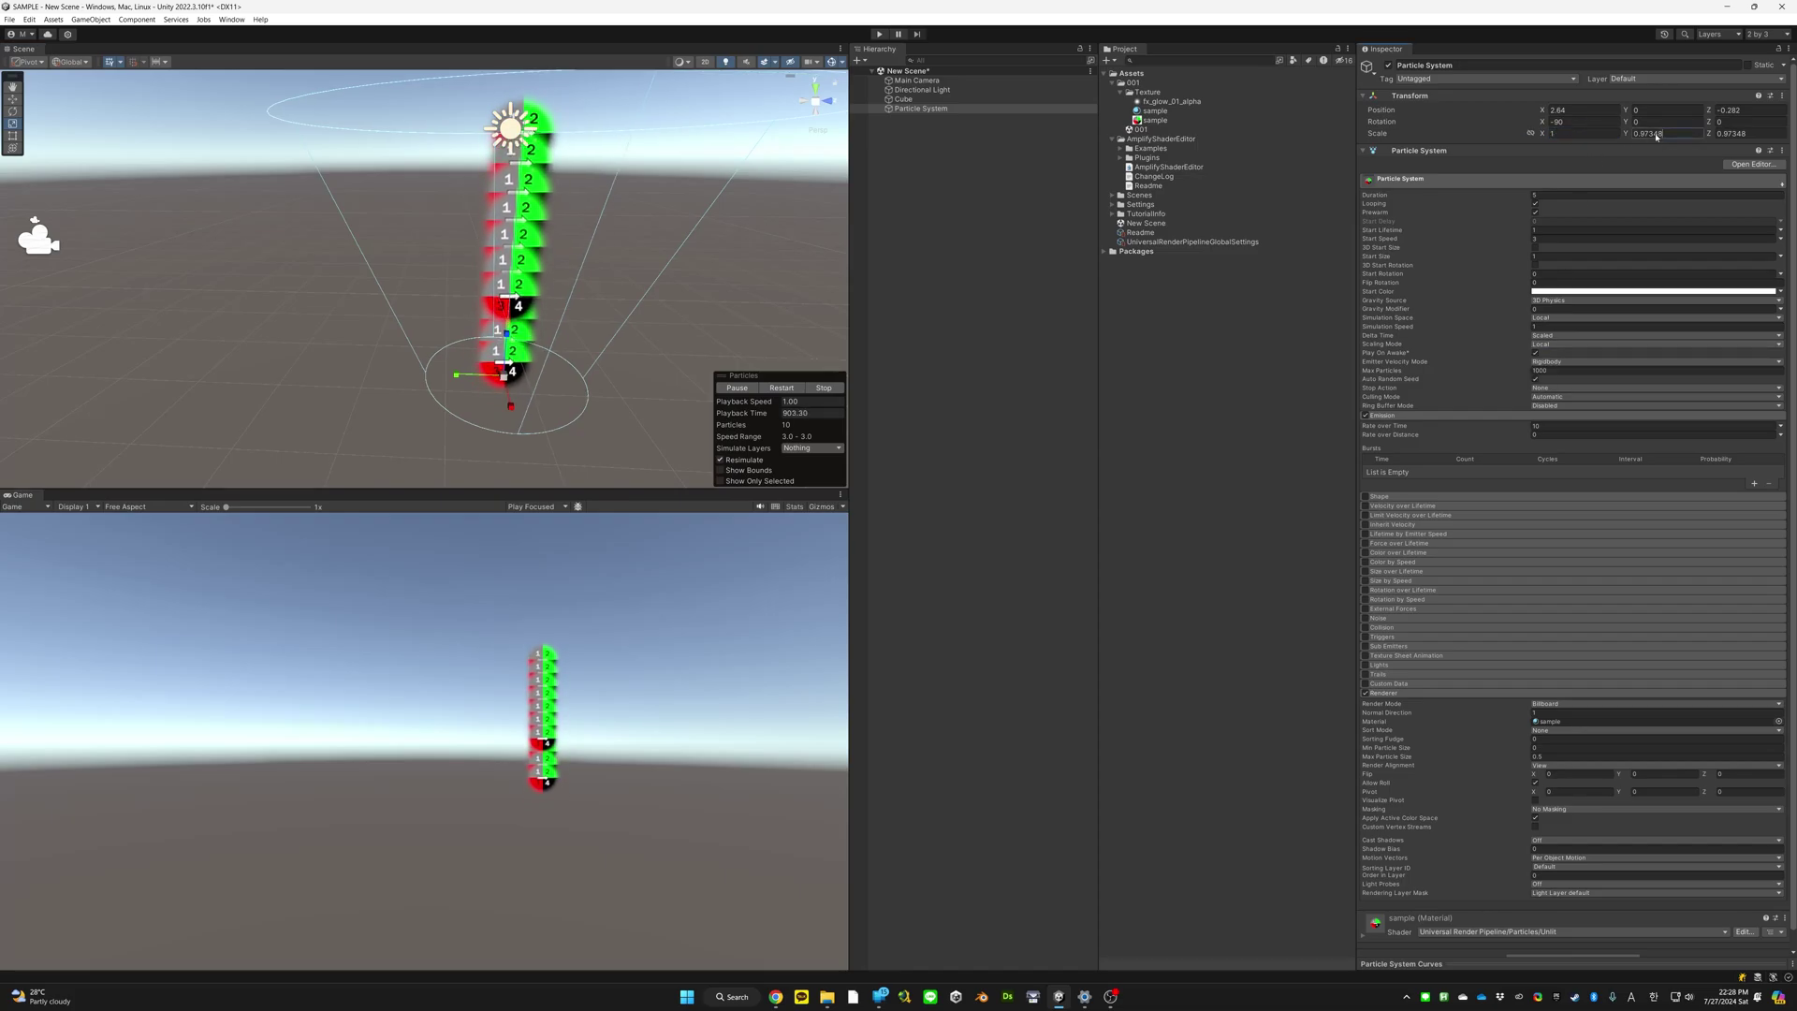
pyautogui.press('Tab')
pyautogui.press('Tab')
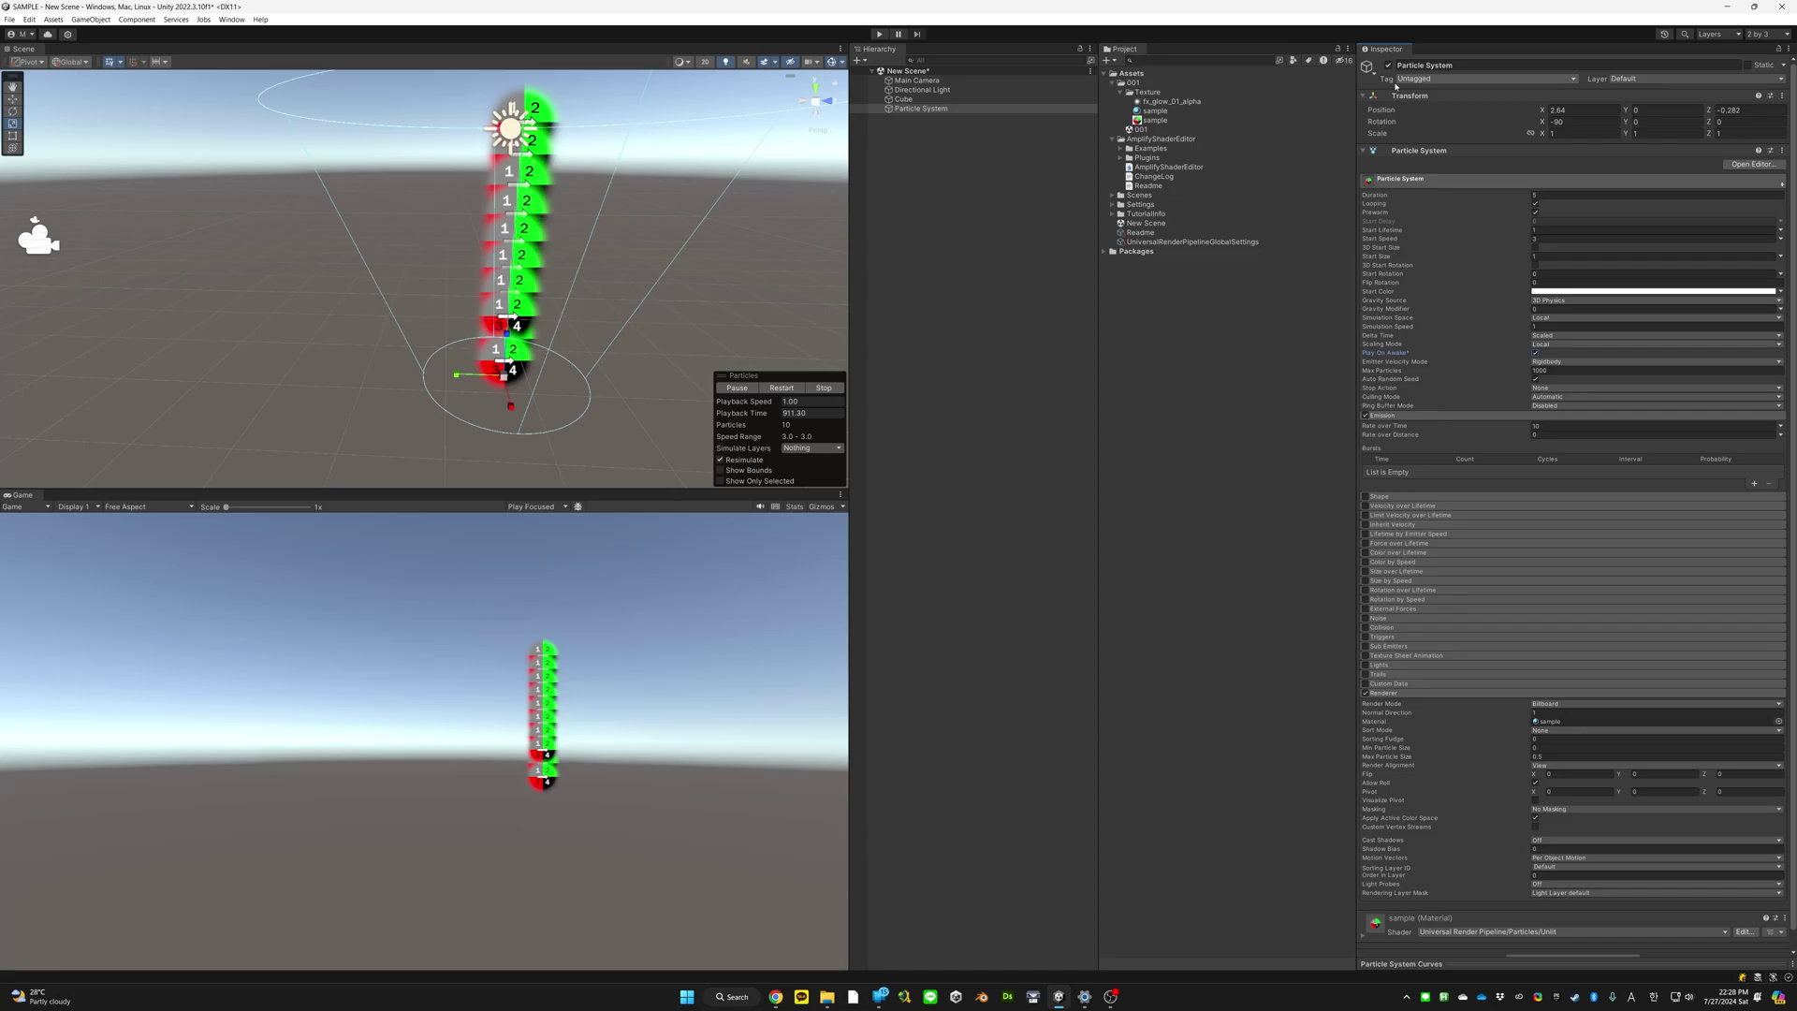
# Deactivate the Particle System, and also the Main Camera, Directional Light and Cube
pyautogui.click(910, 109)
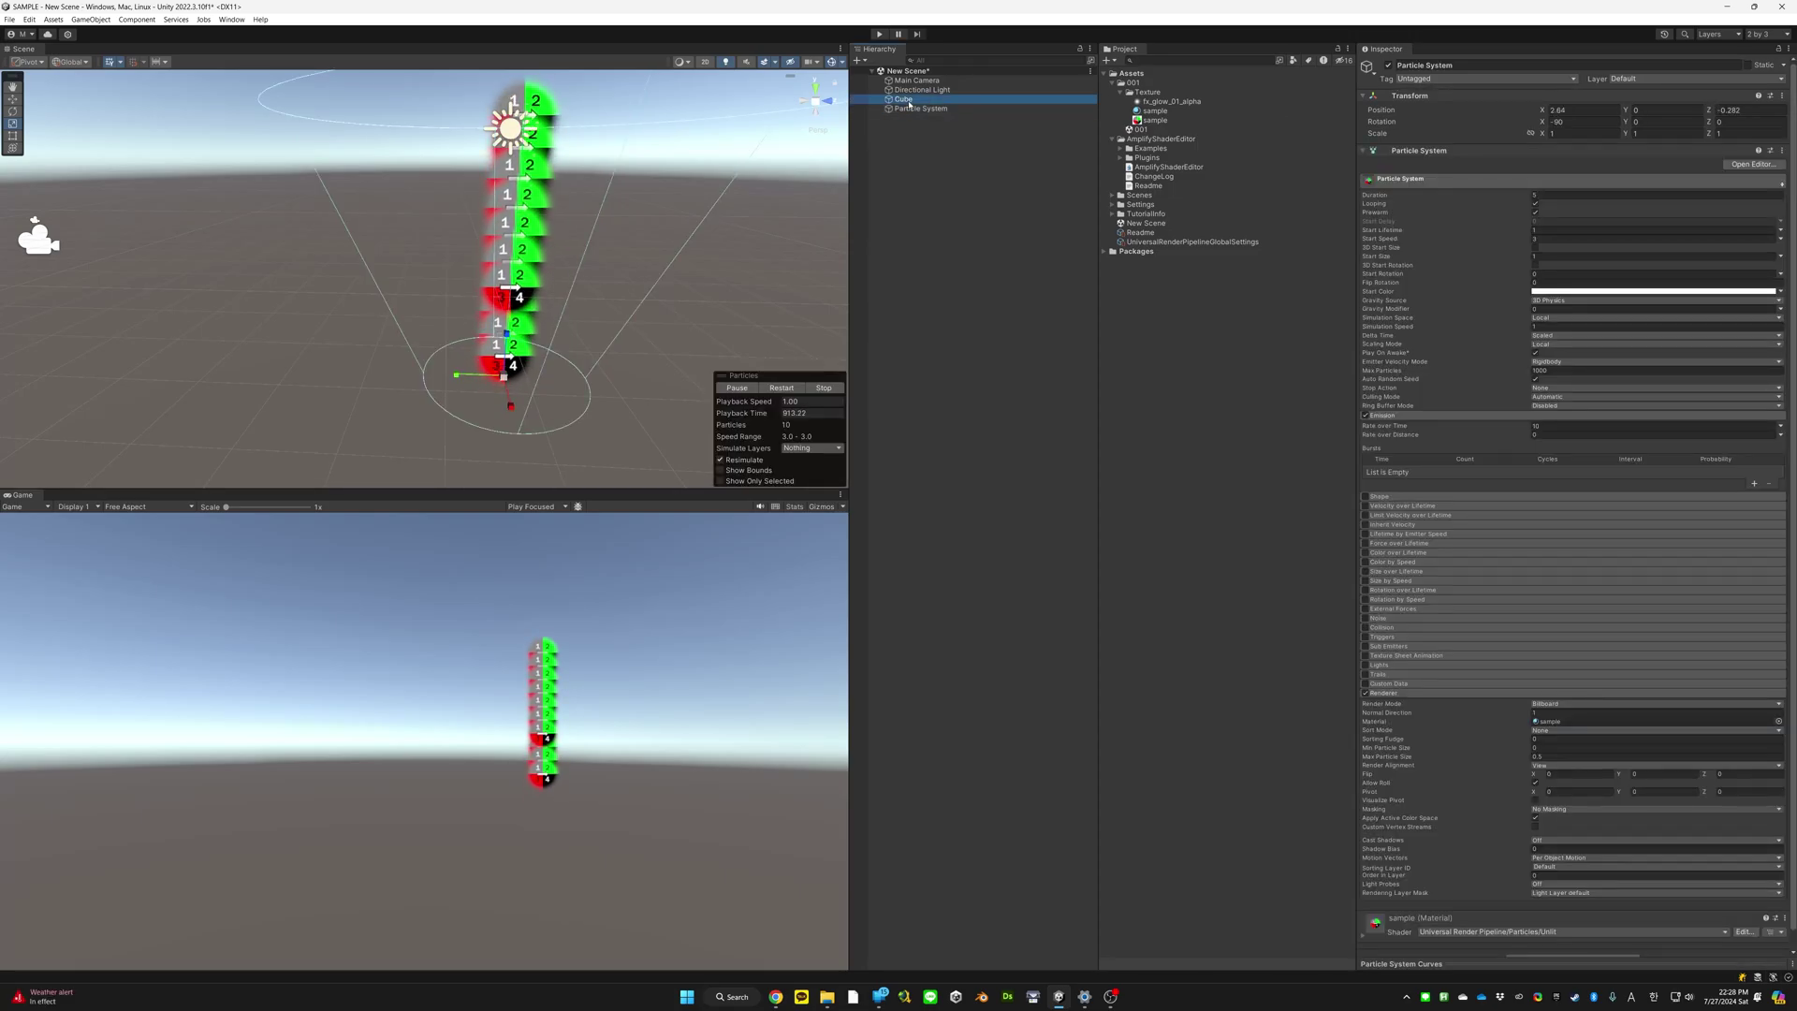
pyautogui.click(1388, 66)
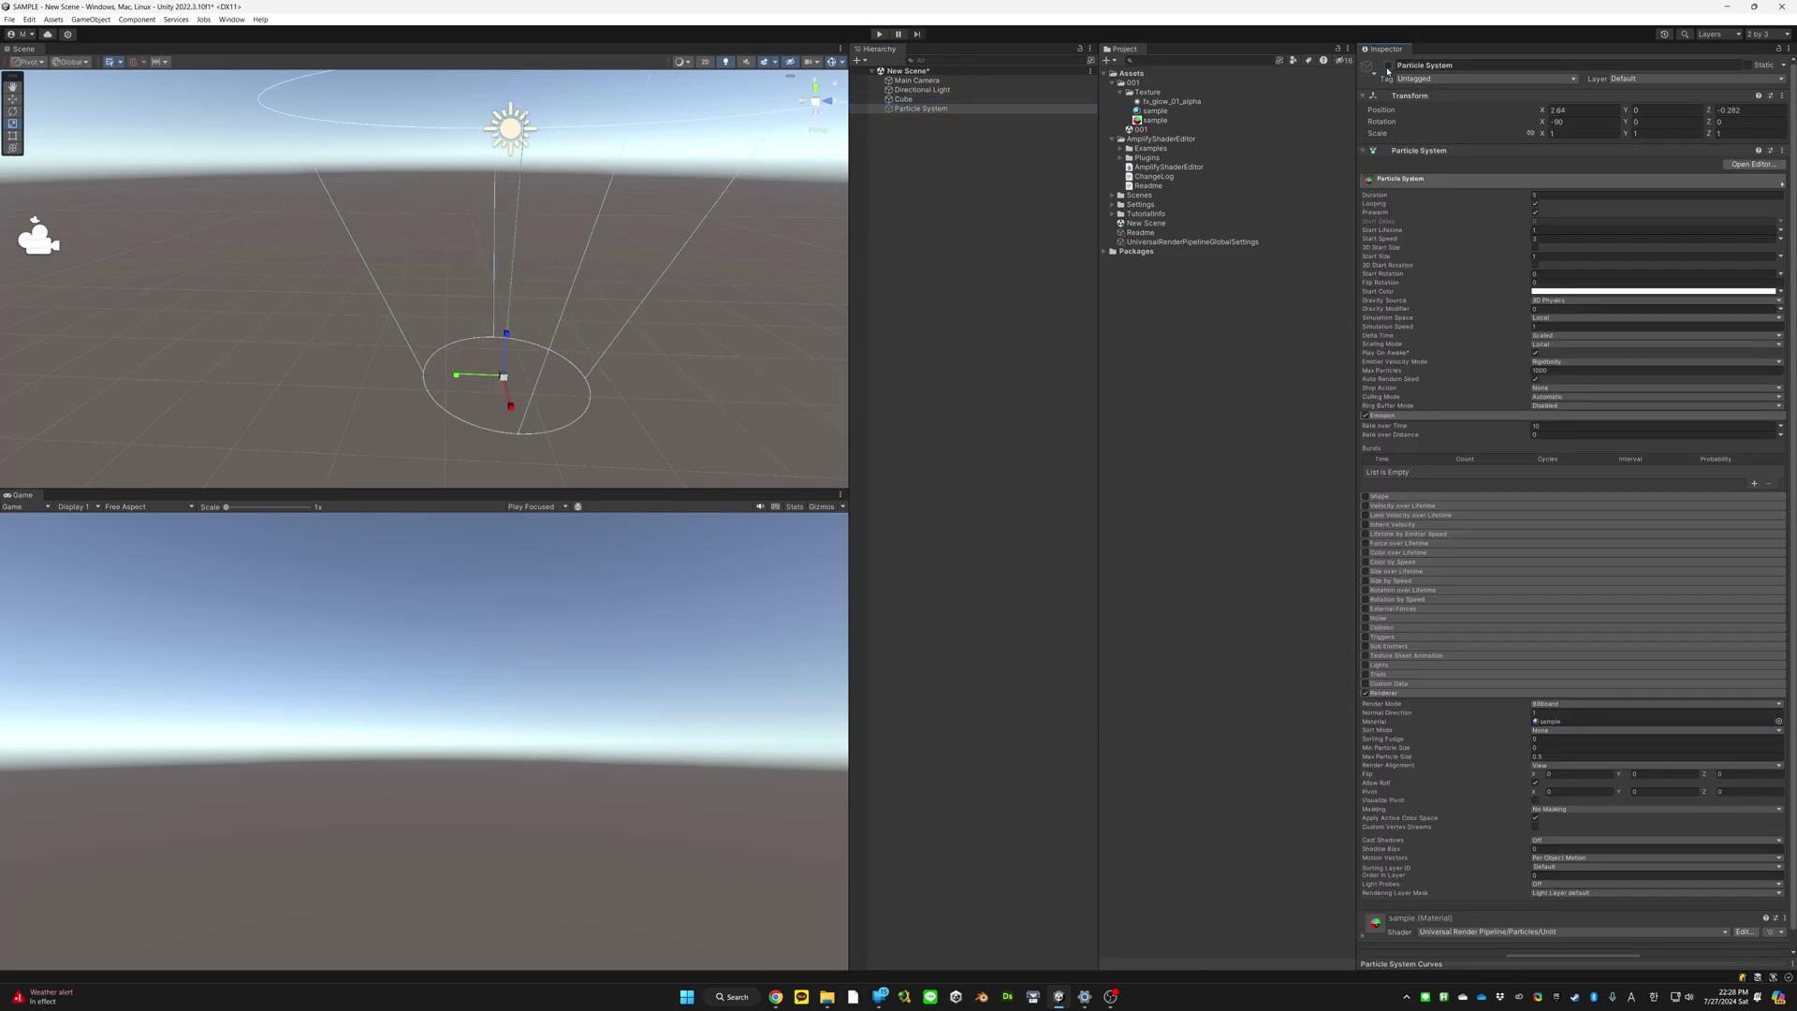
pyautogui.click(973, 80)
pyautogui.keyDown('shift'); pyautogui.click(973, 99); pyautogui.keyUp('shift')
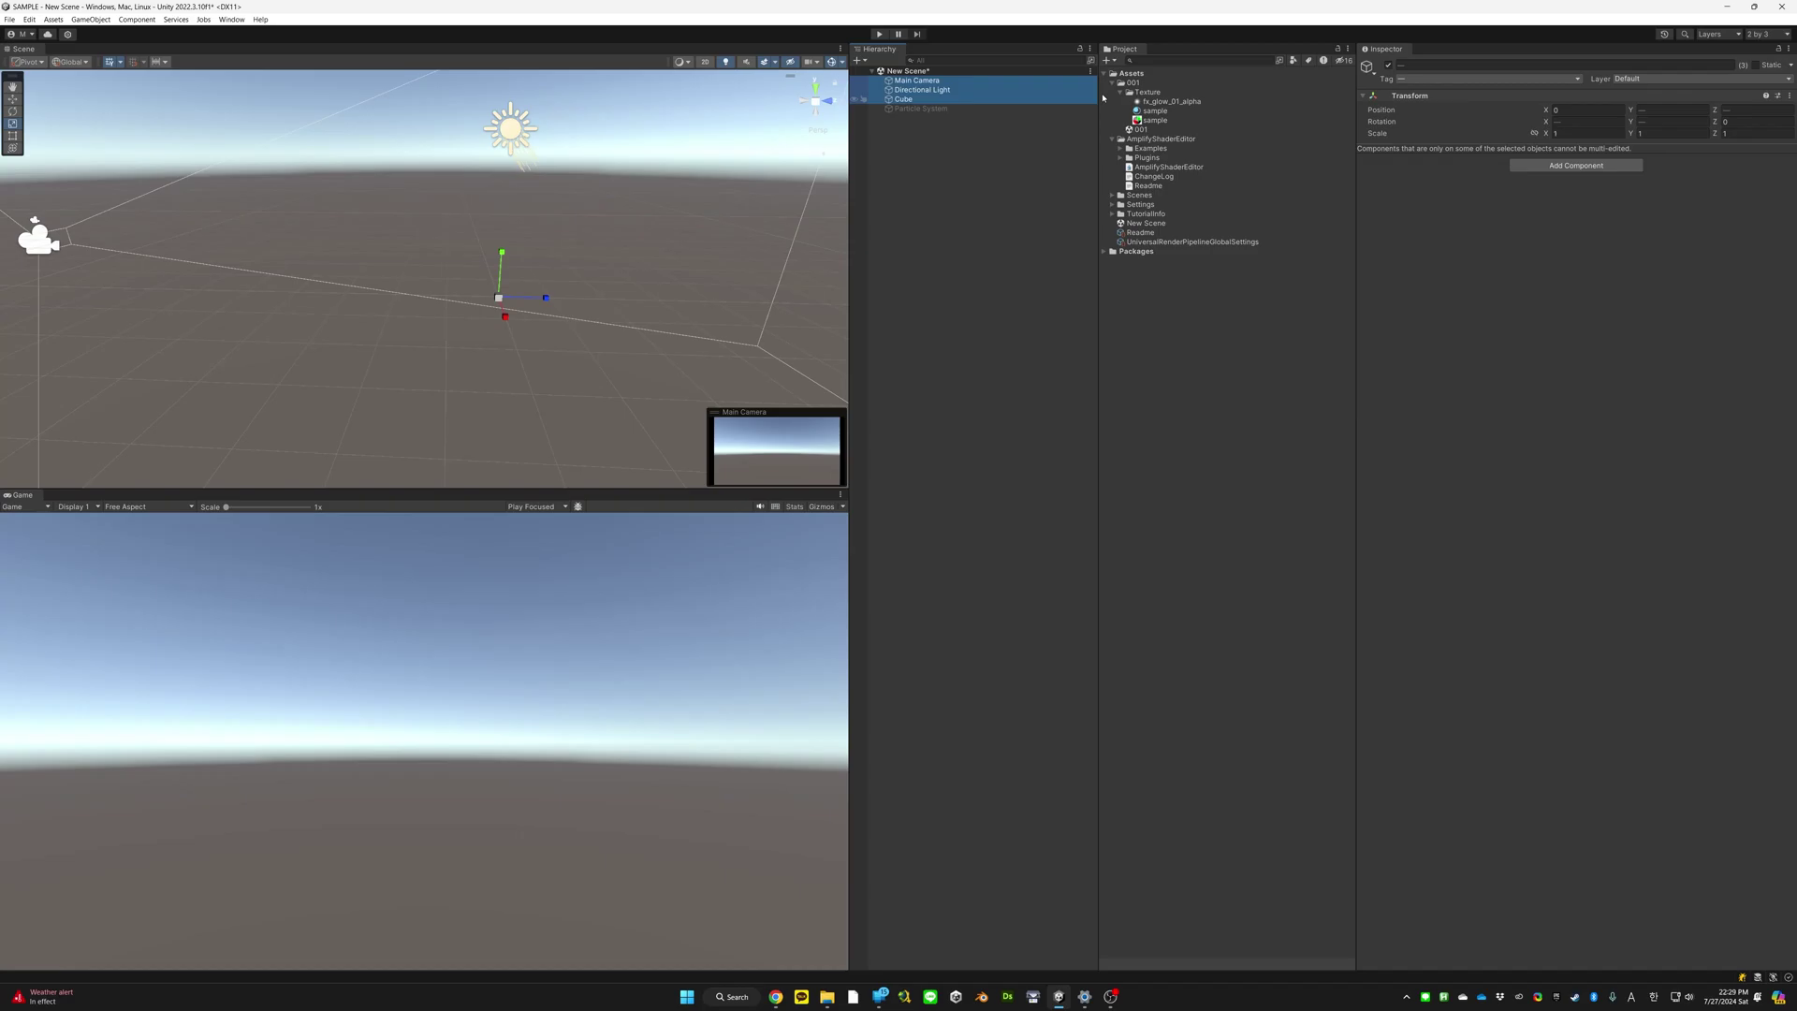
pyautogui.click(1388, 65)
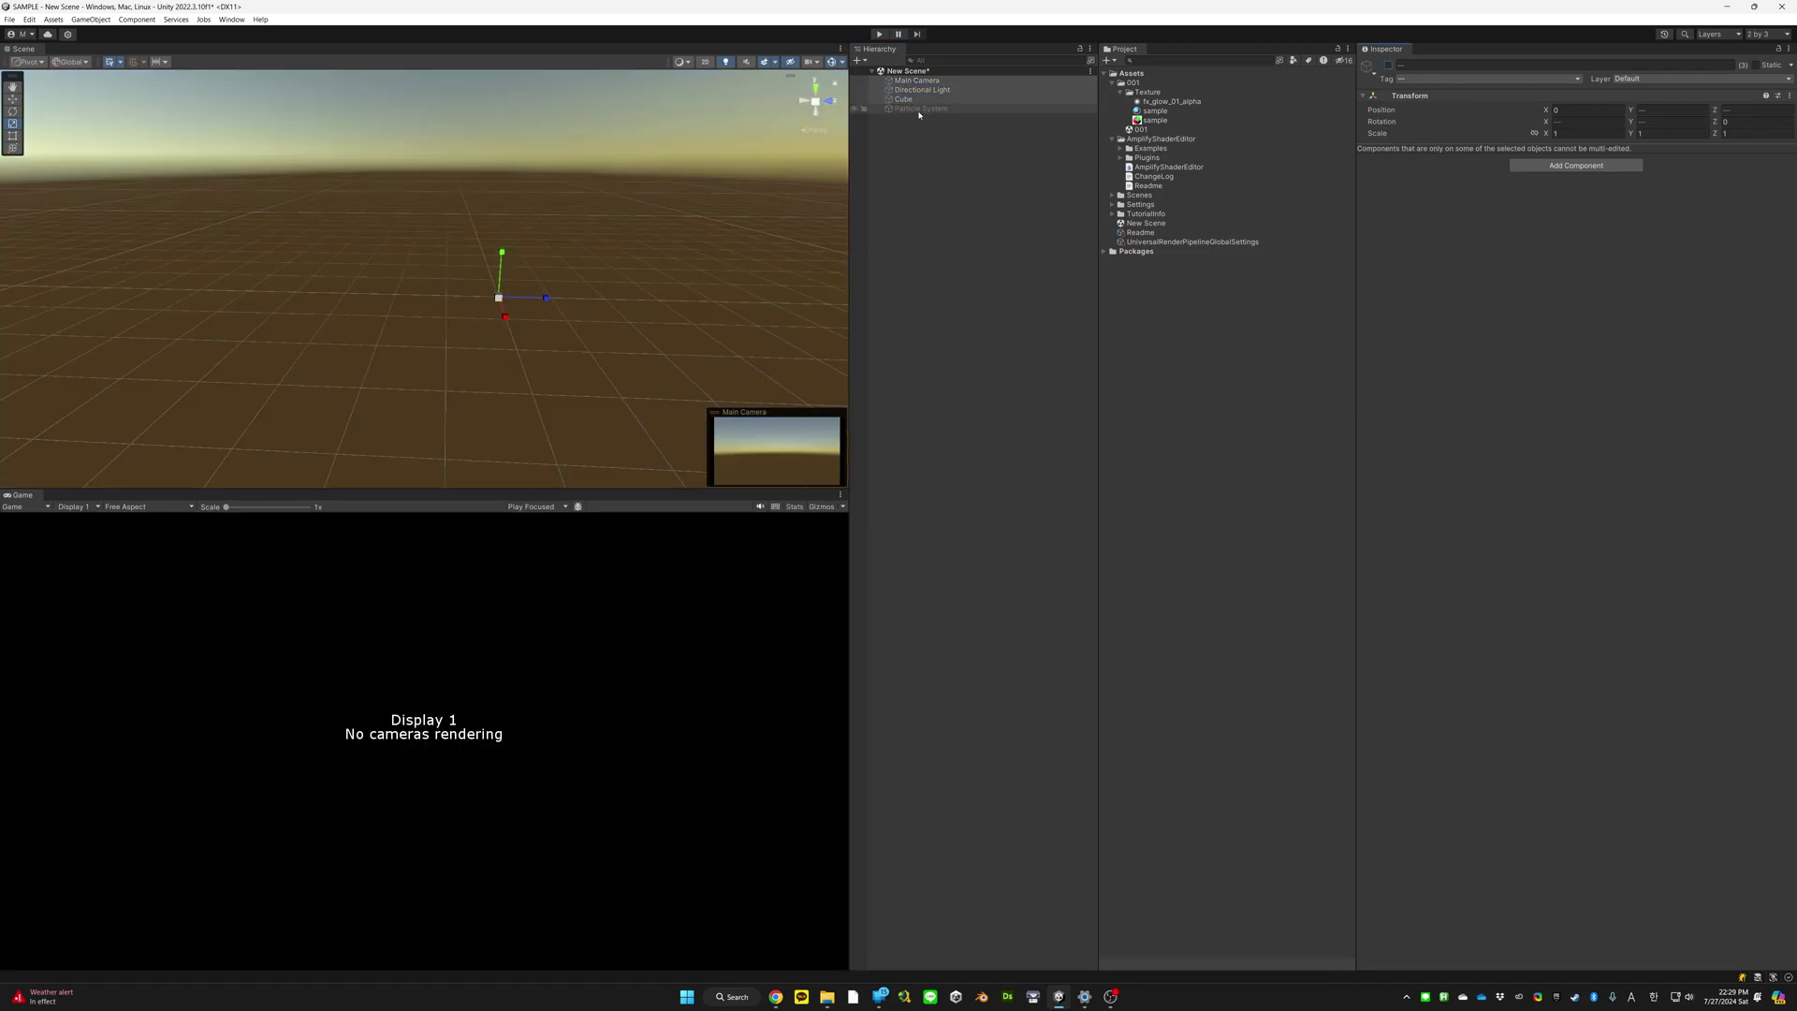
# Reactivate only the Particle System and inspect it in the scene
pyautogui.click(913, 81)
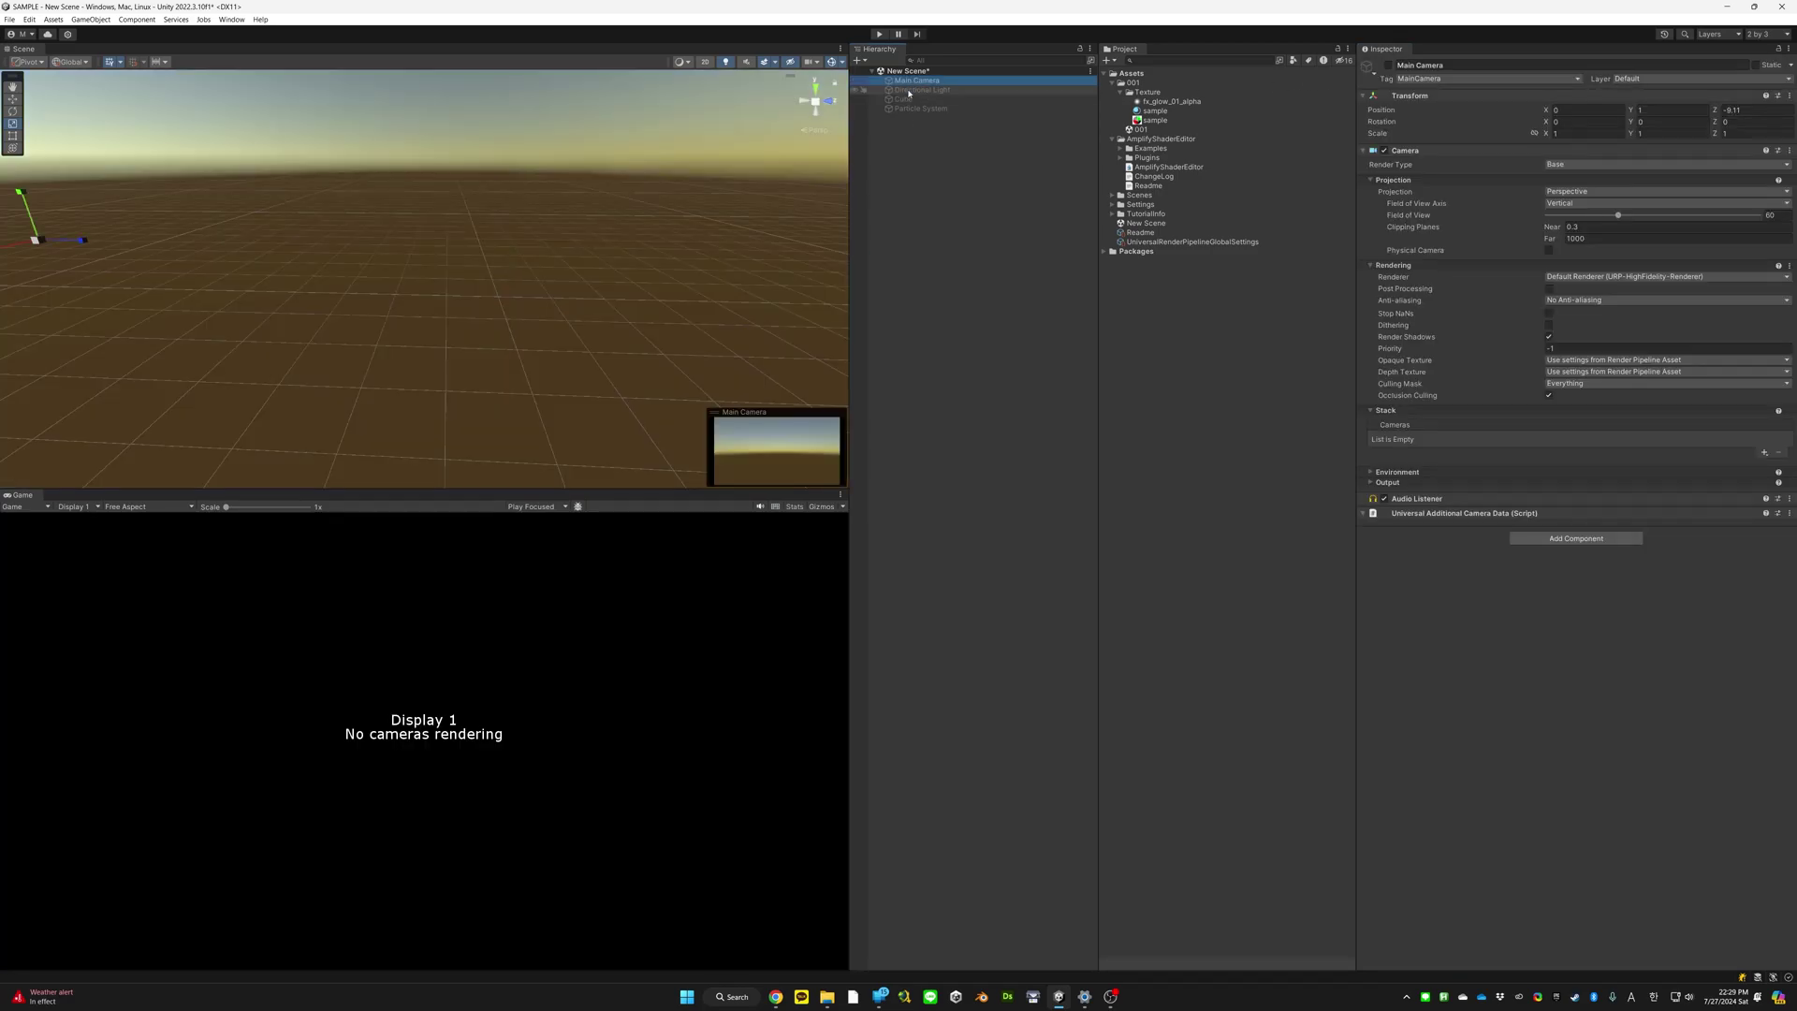
pyautogui.keyDown('shift'); pyautogui.click(908, 111); pyautogui.keyUp('shift')
pyautogui.click(915, 122)
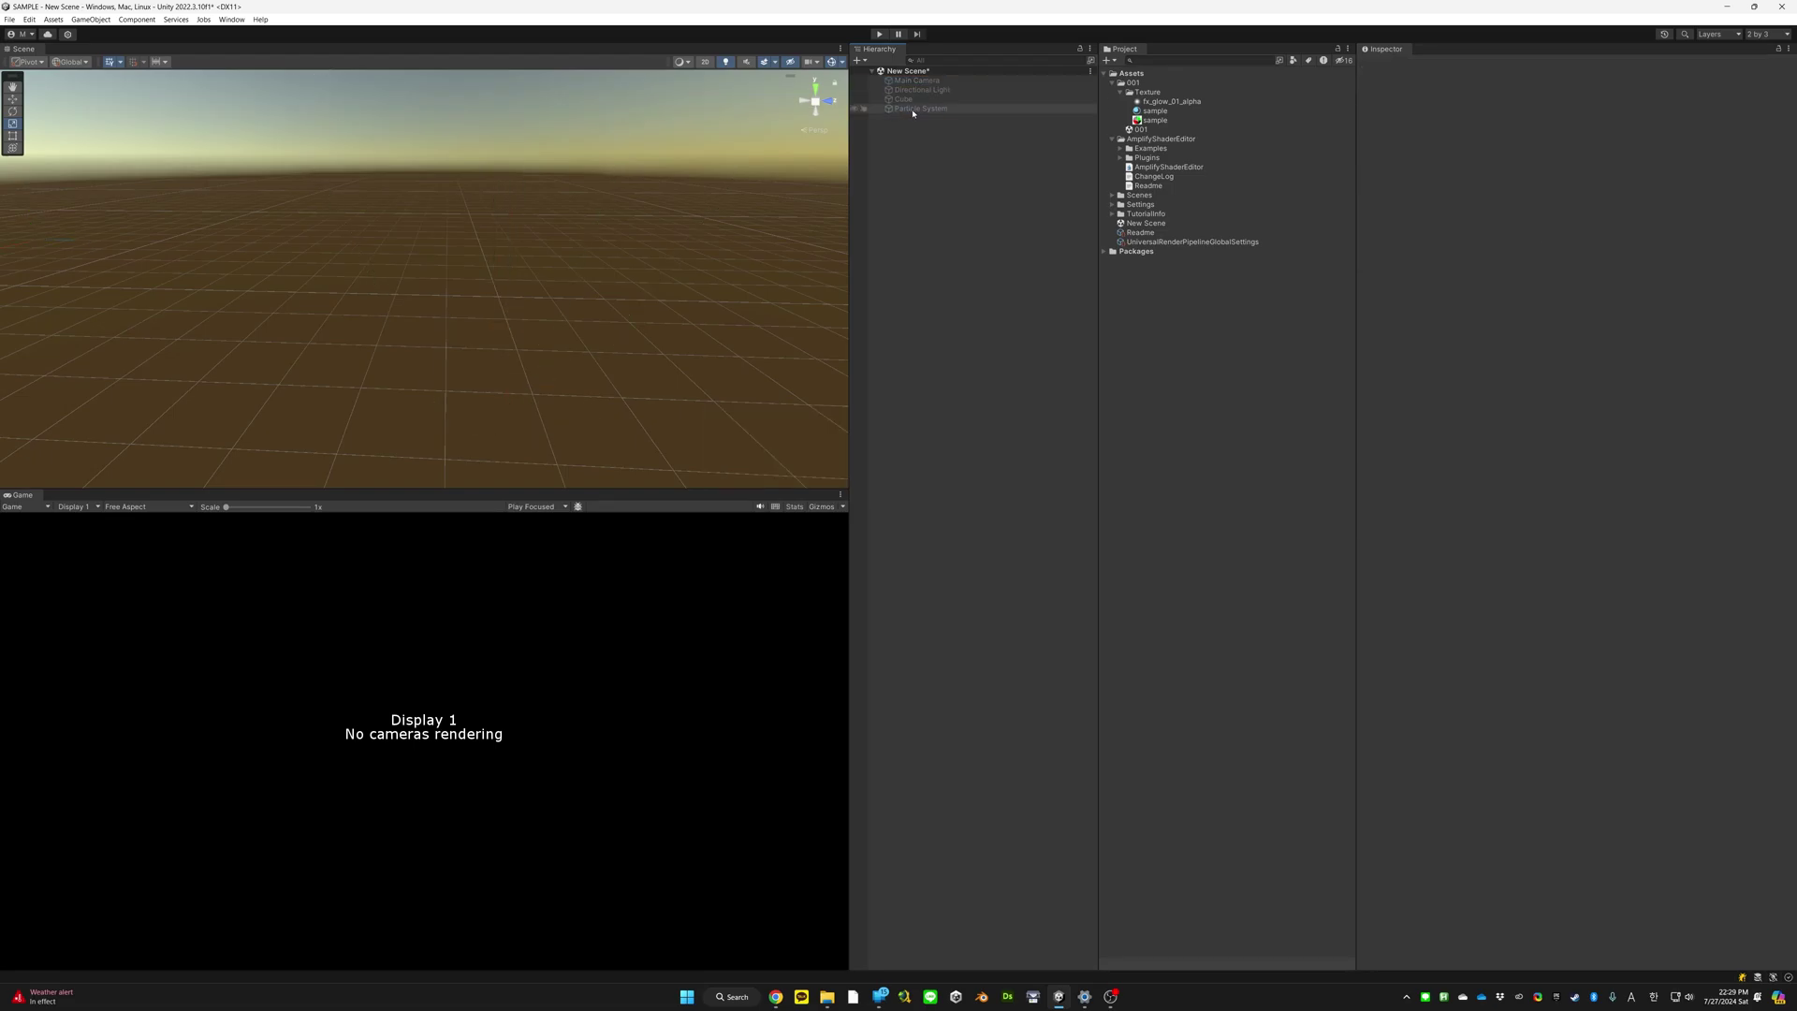
pyautogui.click(915, 110)
pyautogui.click(1388, 65)
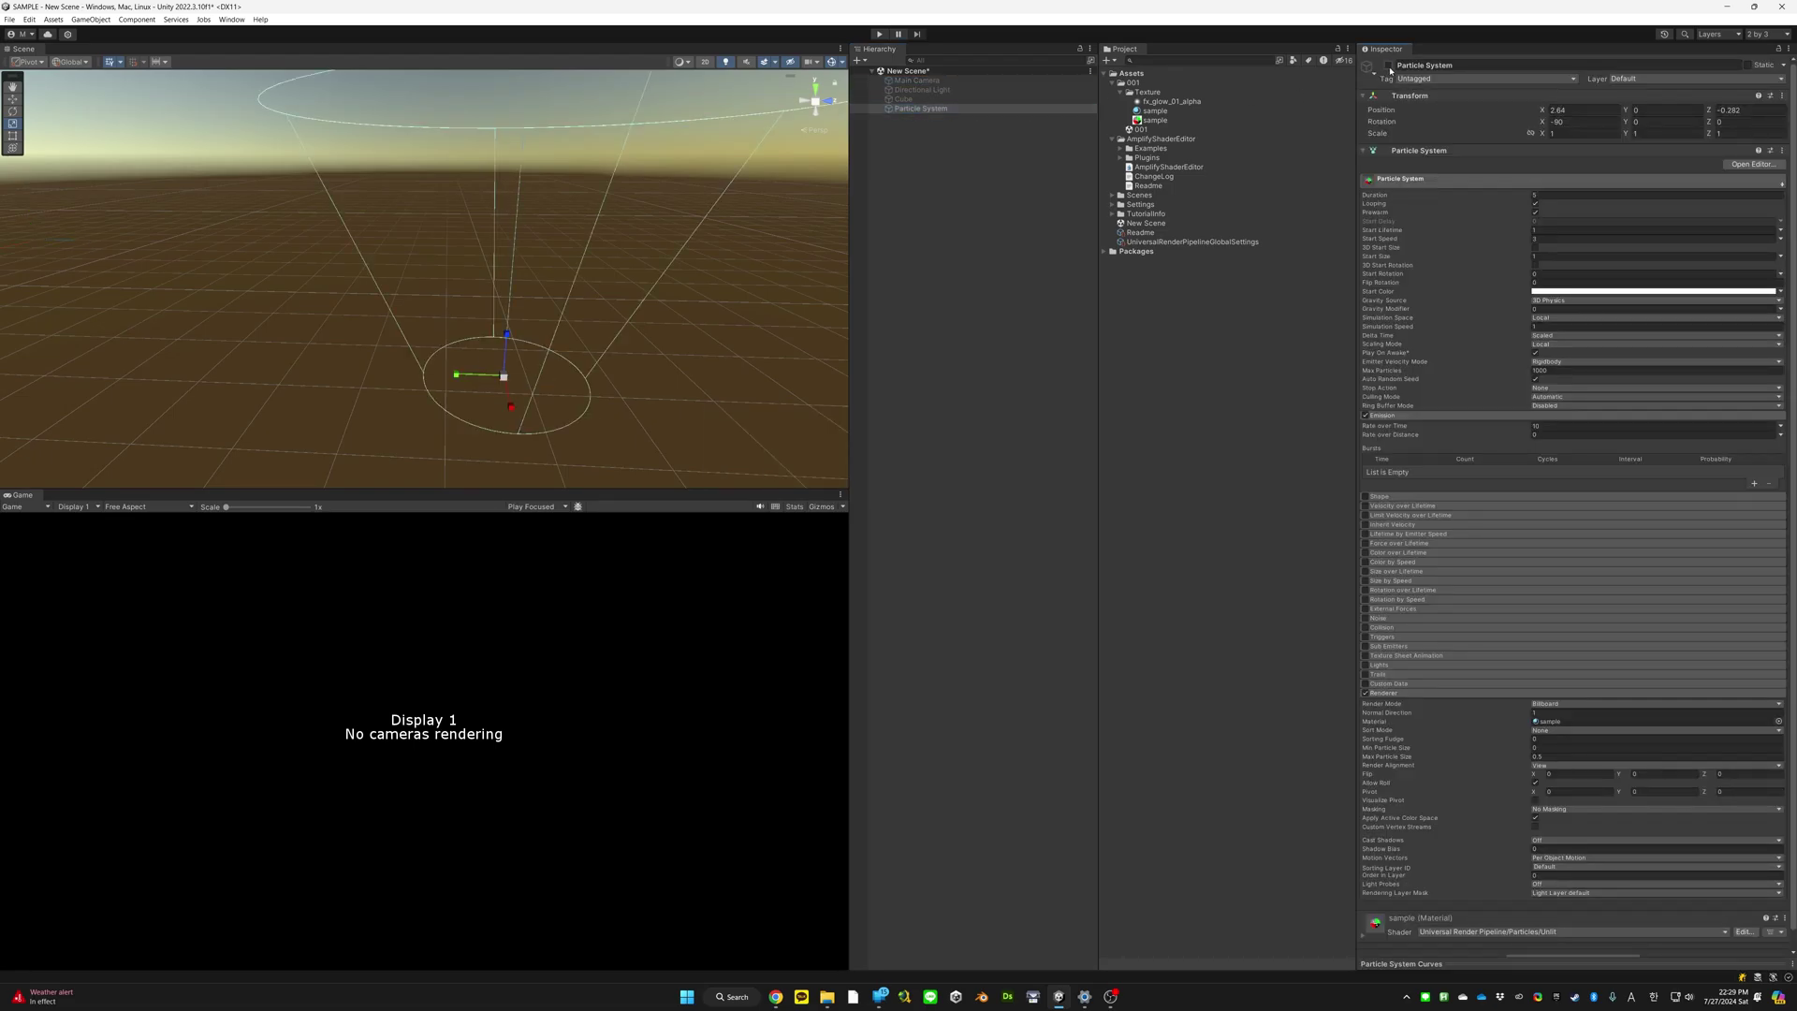
pyautogui.click(921, 108)
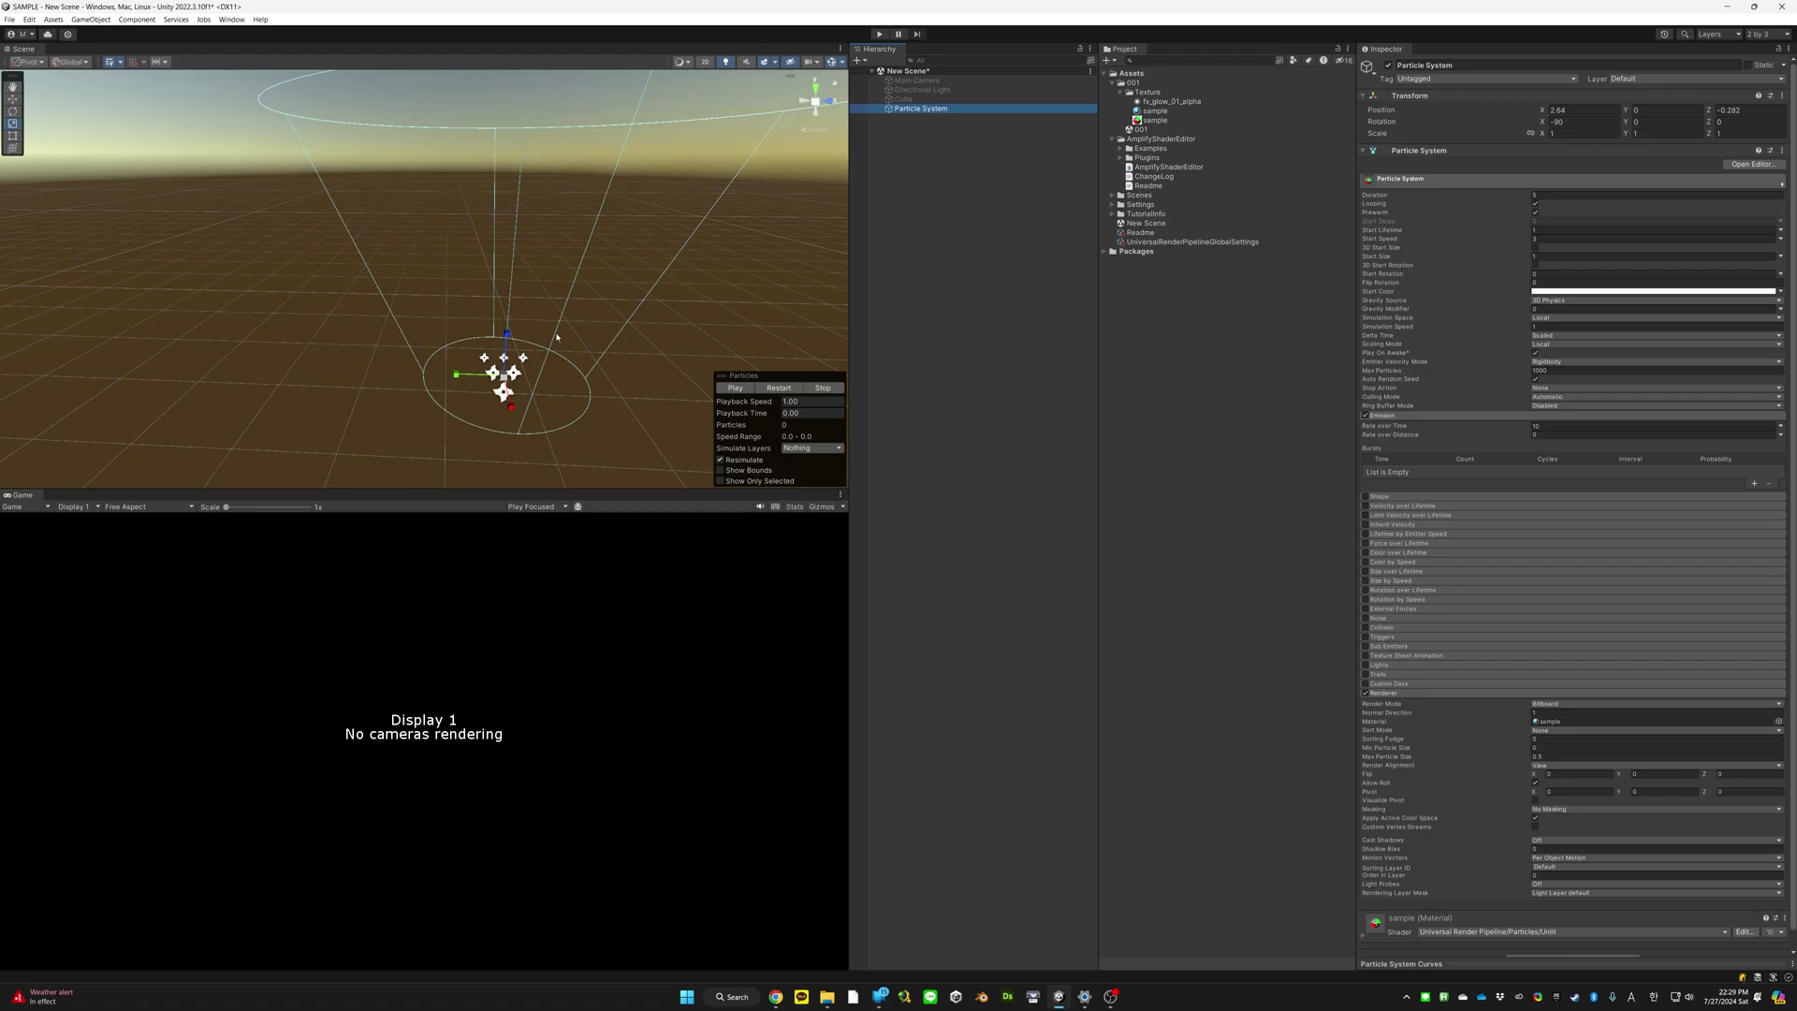
pyautogui.keyDown('alt'); pyautogui.moveTo(557, 365); pyautogui.dragTo(606, 379); pyautogui.keyUp('alt')
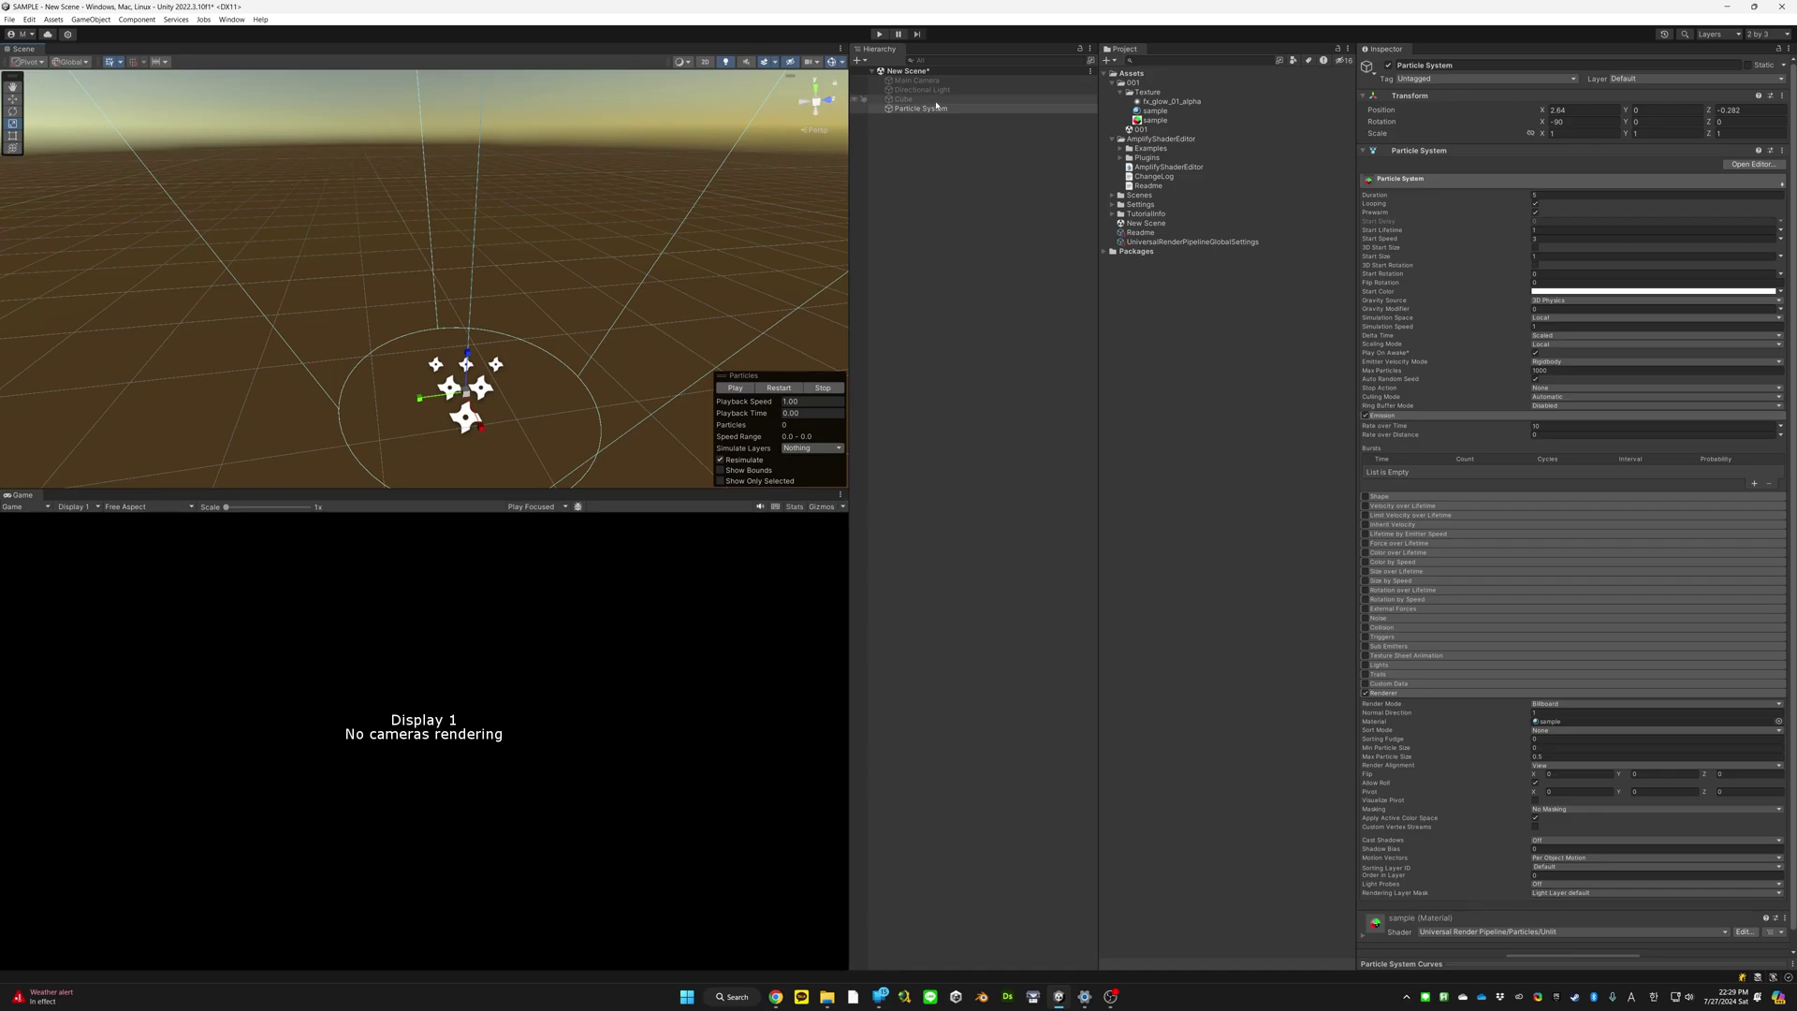
# Reactivate the Main Camera, Directional Light and Cube together
pyautogui.click(903, 98)
pyautogui.keyDown('shift'); pyautogui.click(917, 80); pyautogui.keyUp('shift')
pyautogui.click(1387, 66)
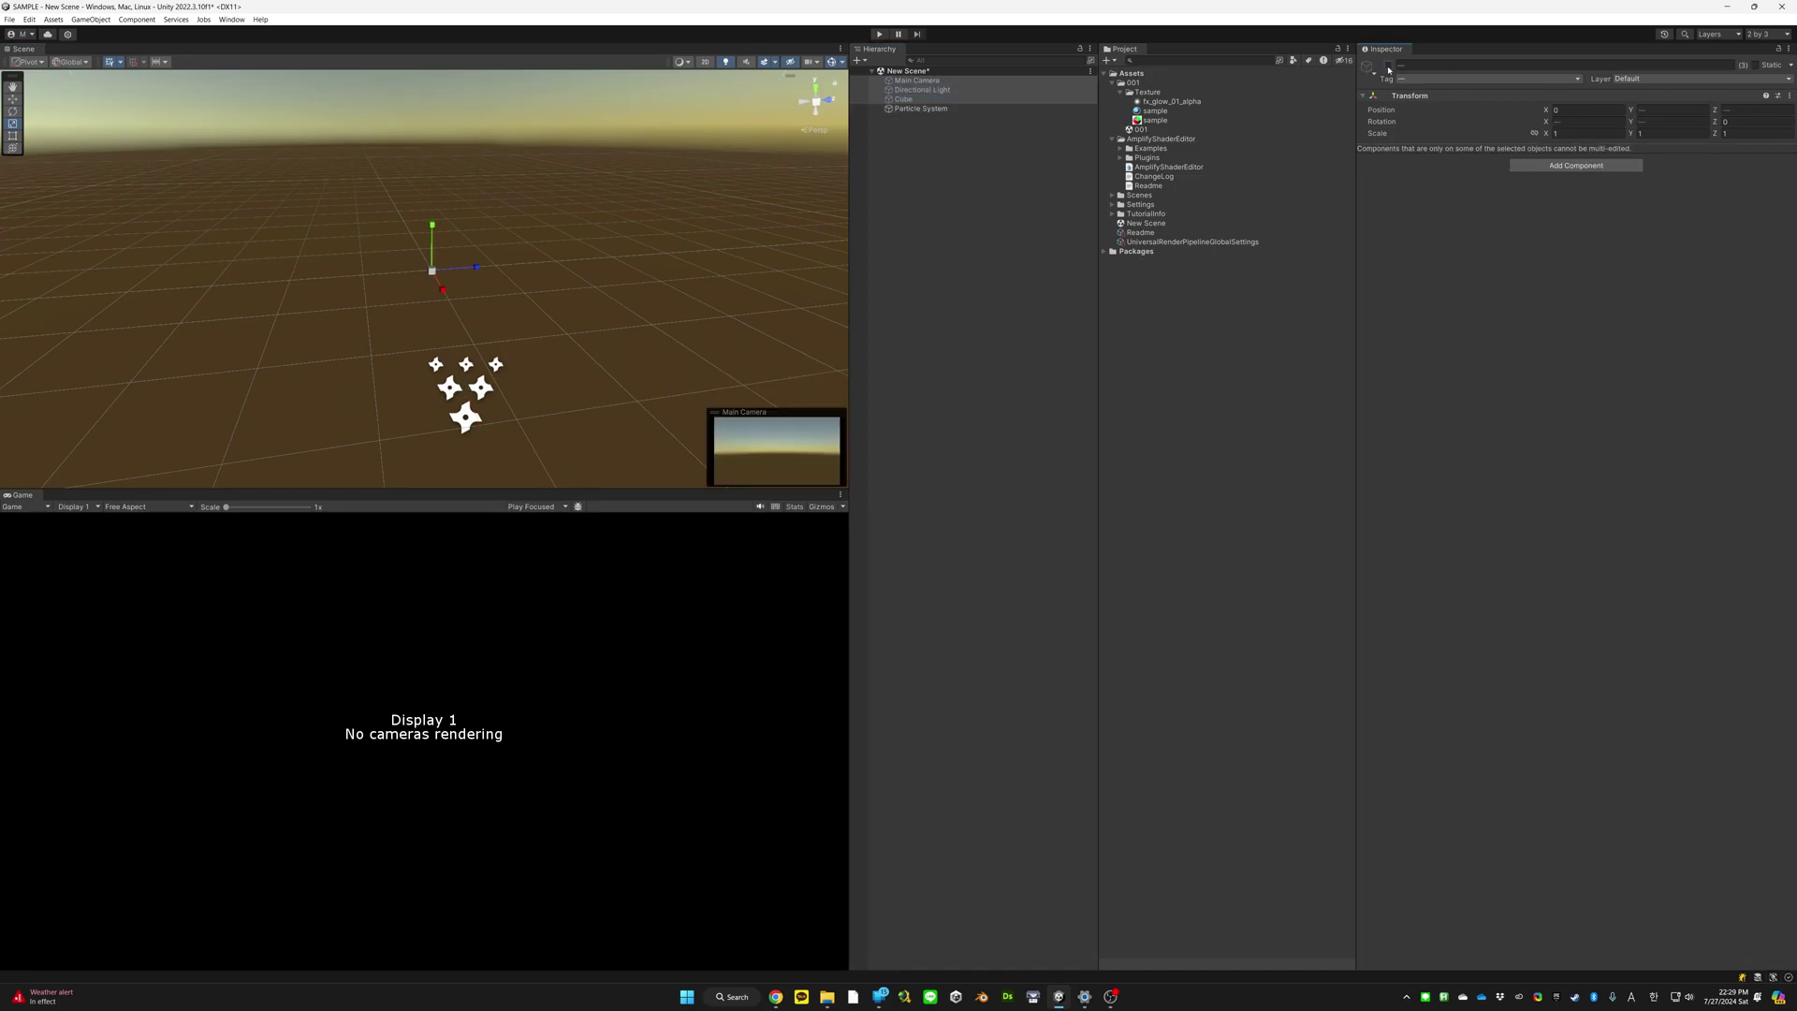
# Select the Particle System and examine its Emitter Velocity Mode options without changing the mode
pyautogui.click(921, 108)
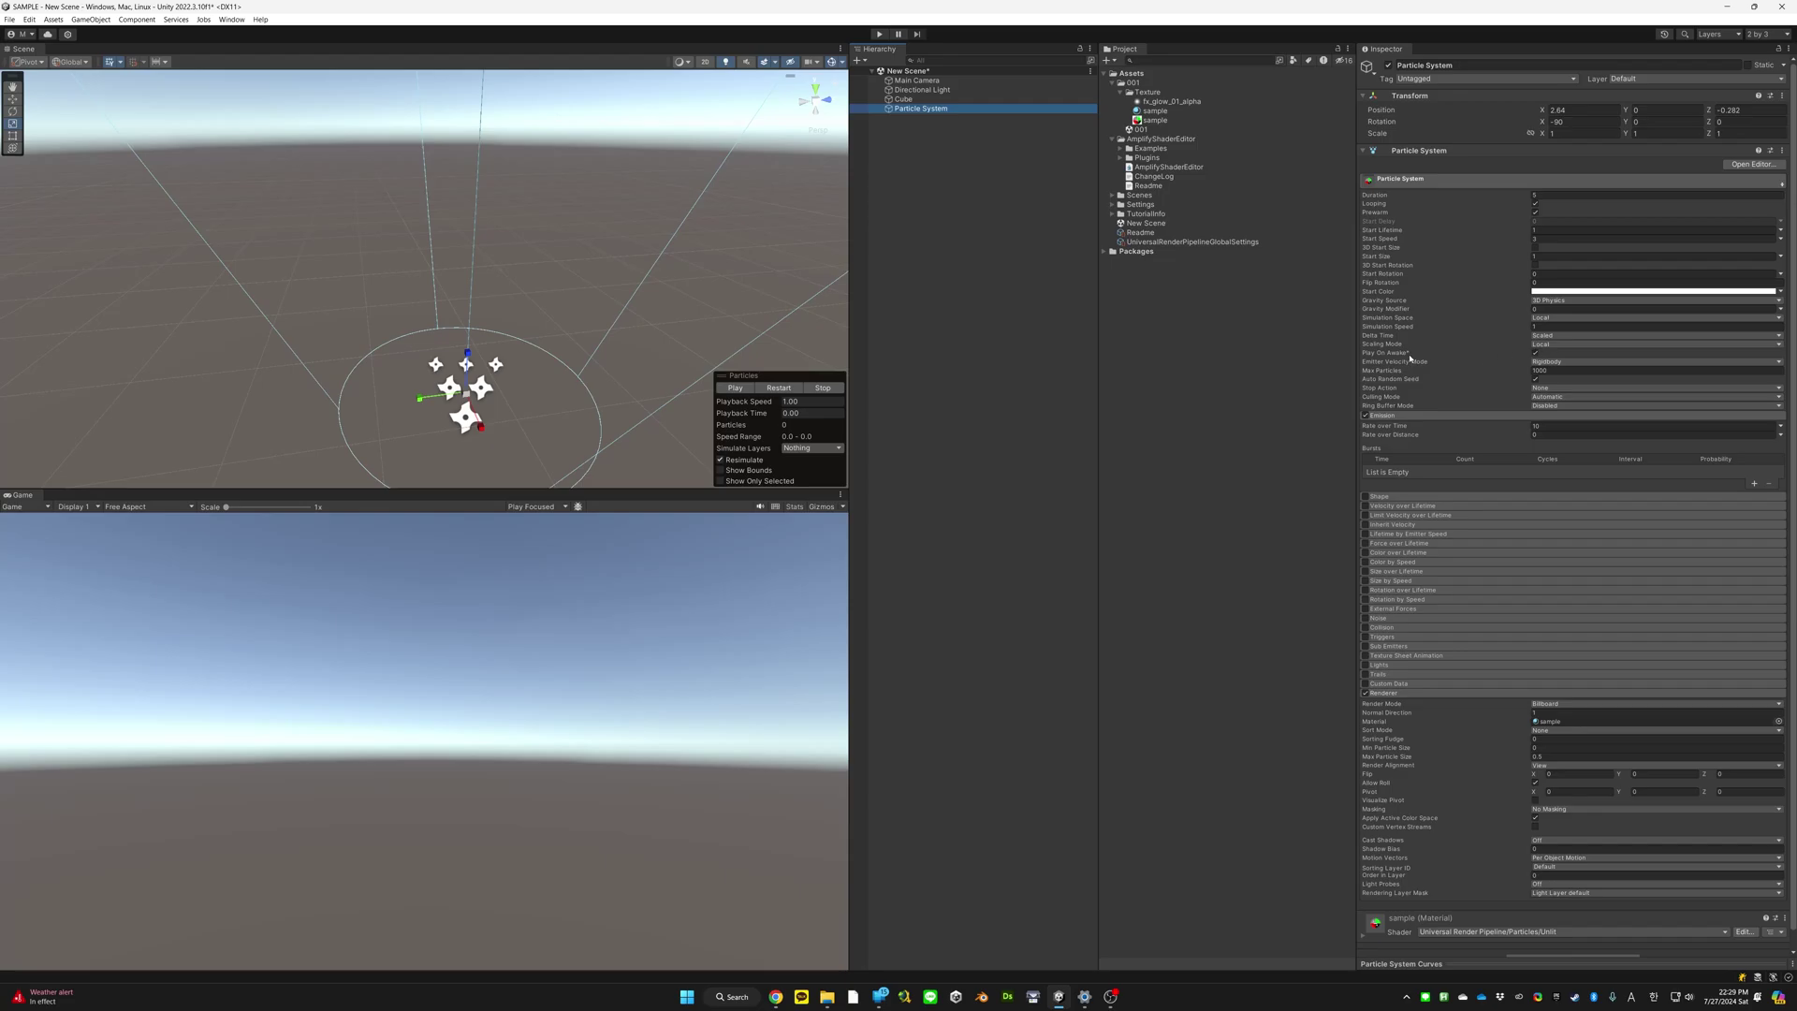
pyautogui.moveTo(1403, 356)
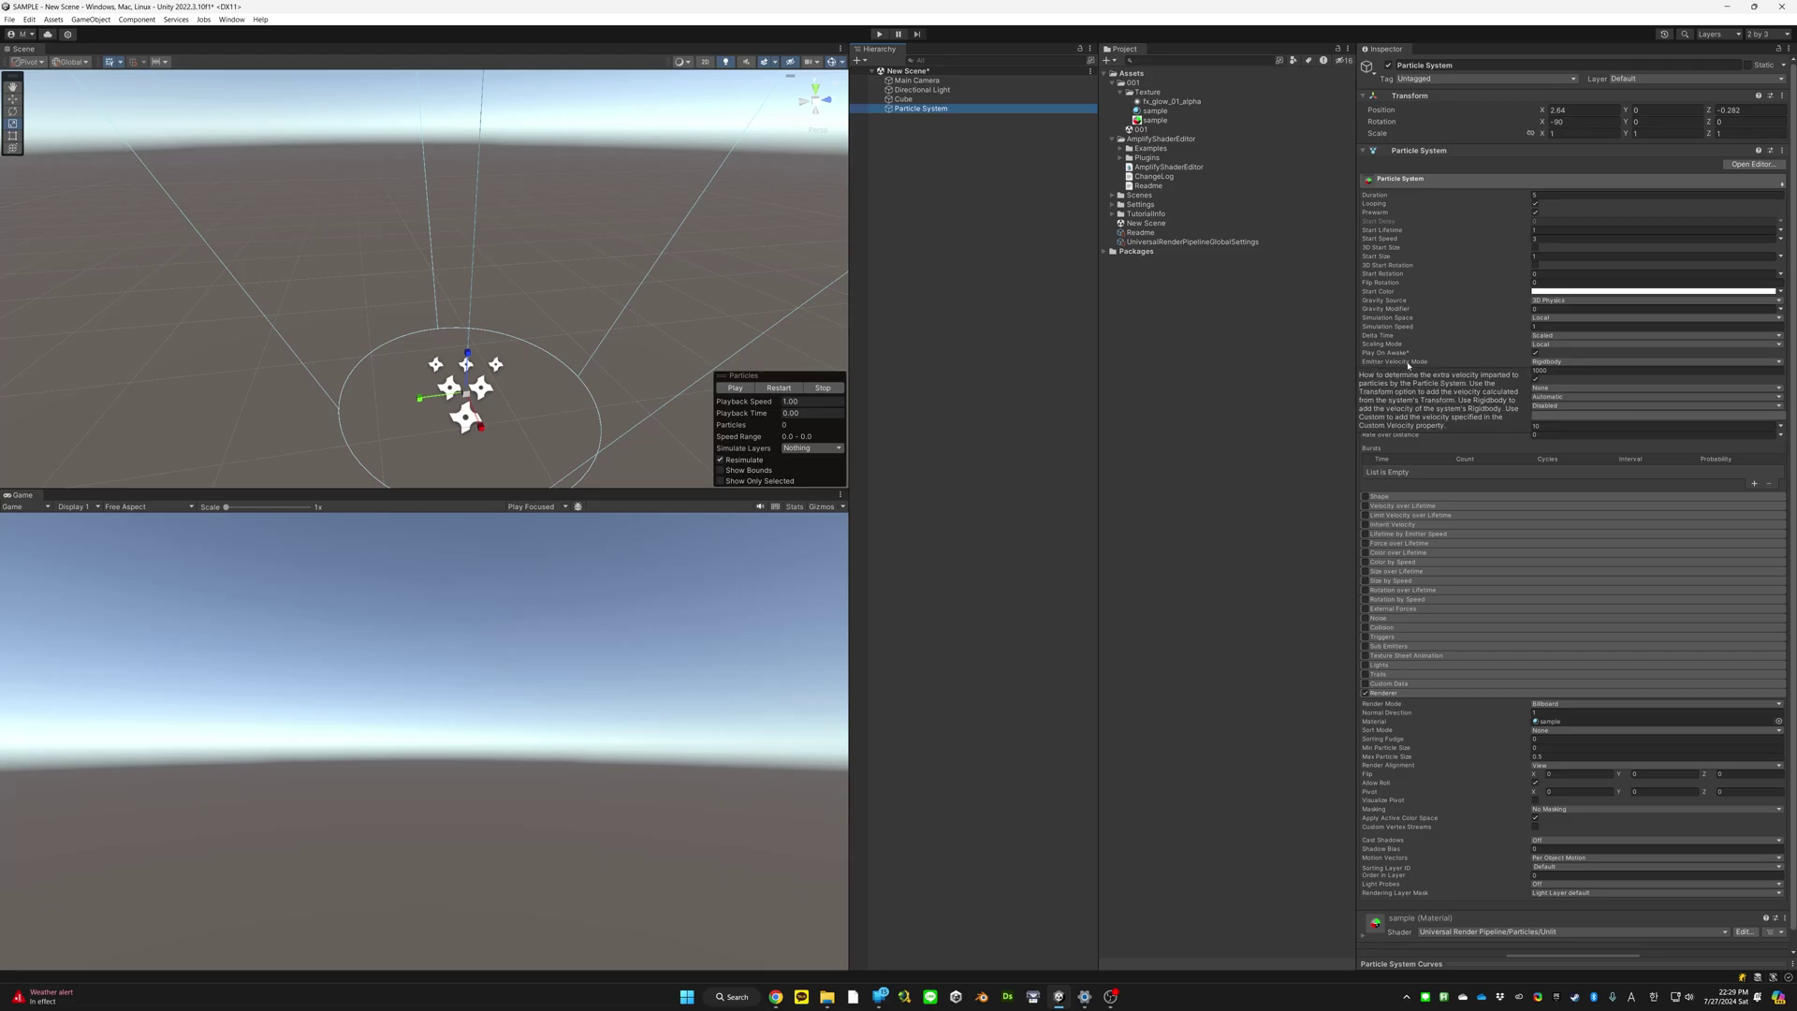
pyautogui.click(1576, 363)
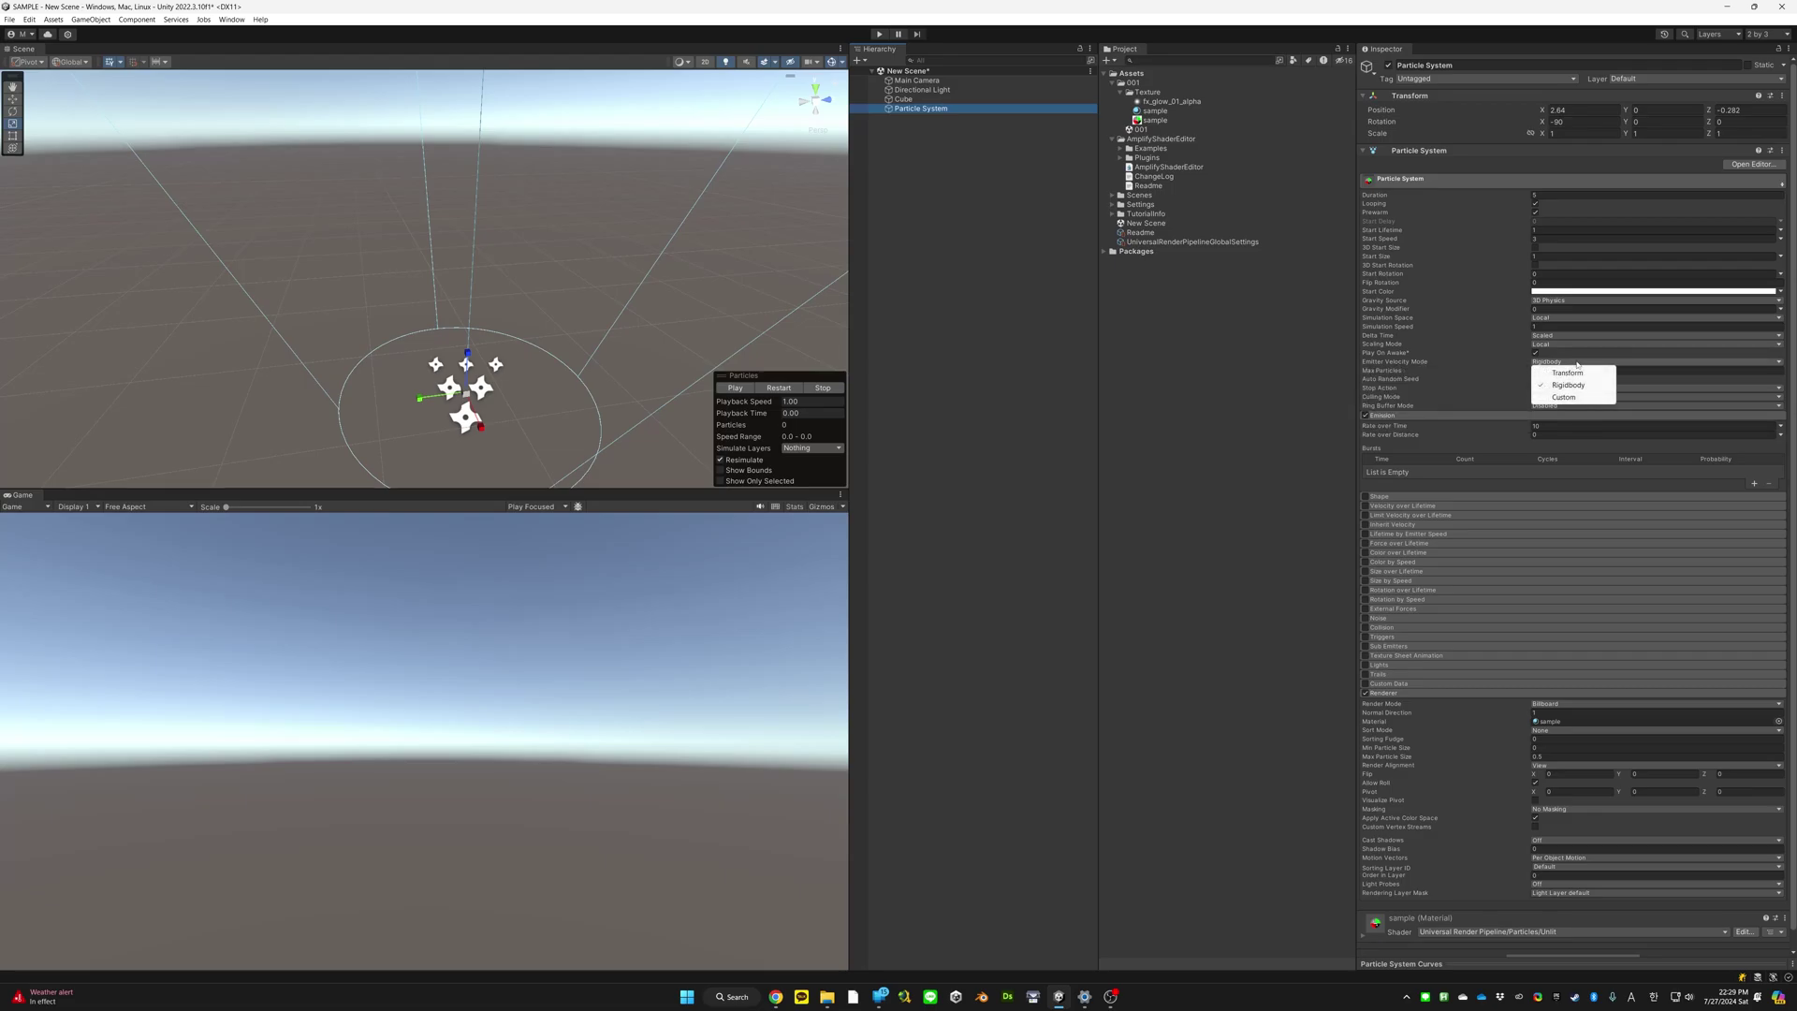
pyautogui.click(1398, 379)
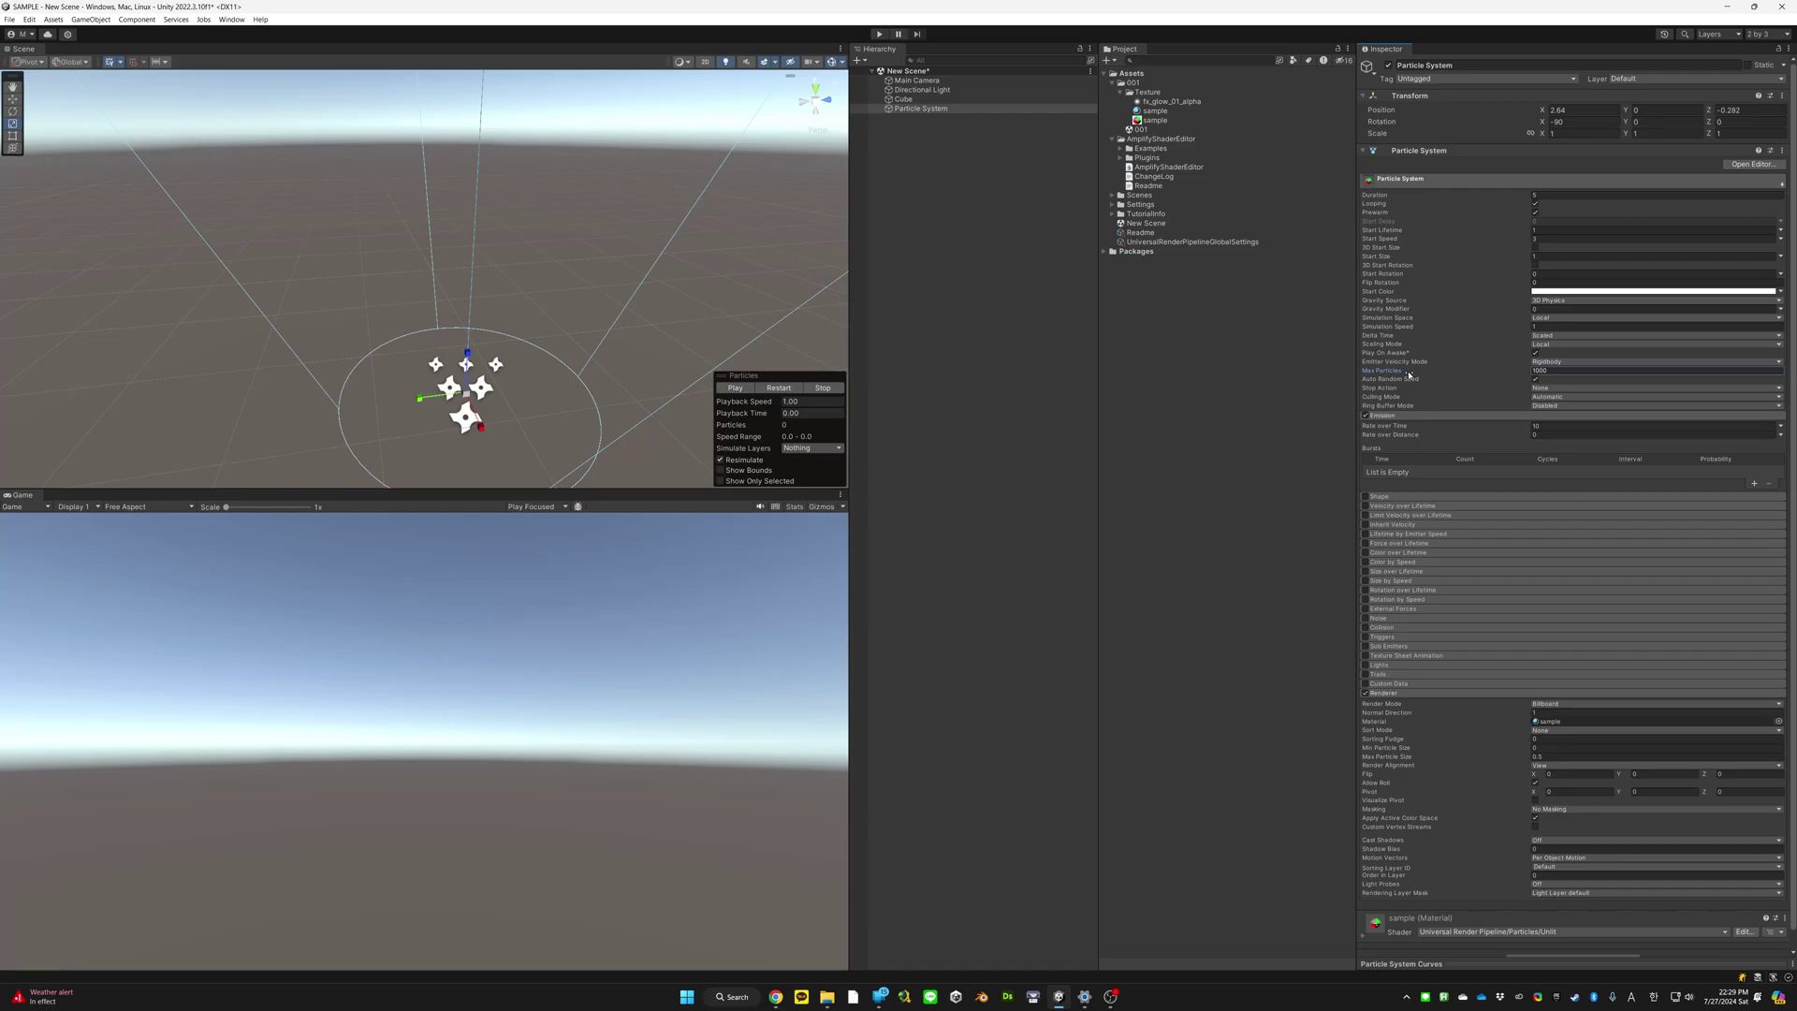
# Play the Particle System preview and frame the whole particle stream in the scene
pyautogui.moveTo(544, 397); pyautogui.dragTo(577, 389, button='middle')
pyautogui.scroll(-2, 571, 392)
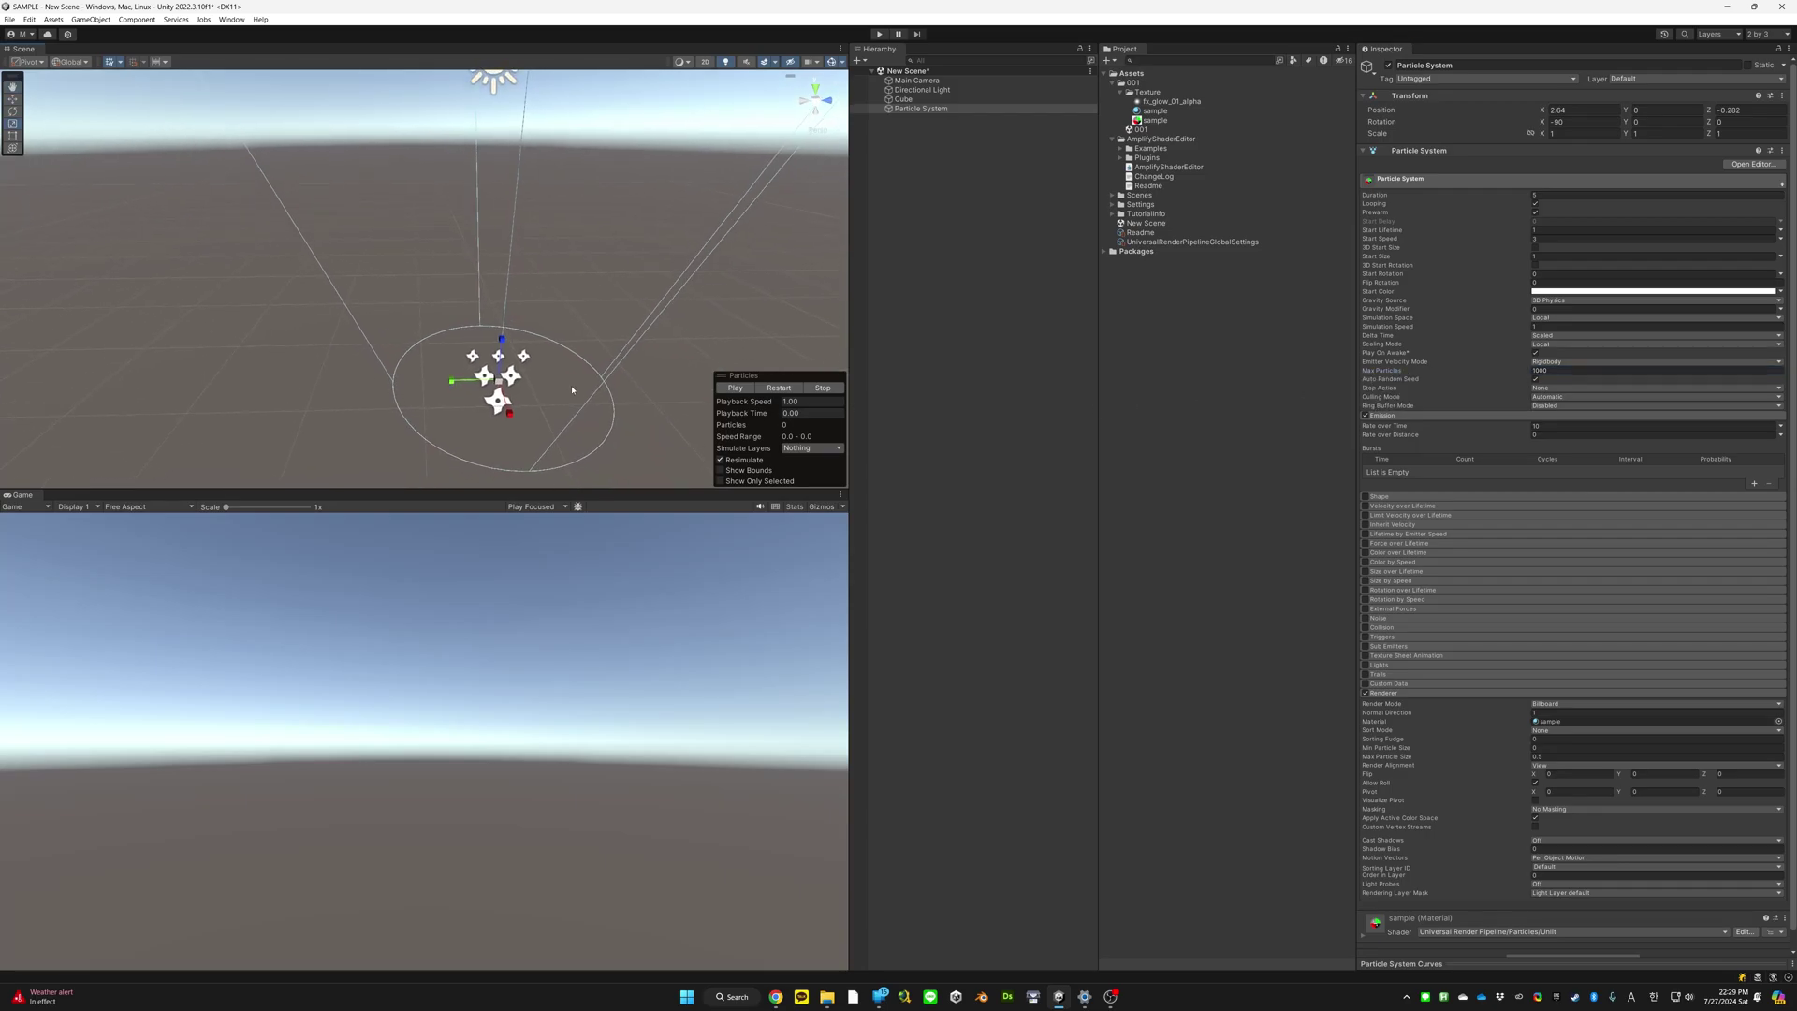
pyautogui.press(',')
pyautogui.scroll(-8, 599, 396)
pyautogui.scroll(2, 539, 367)
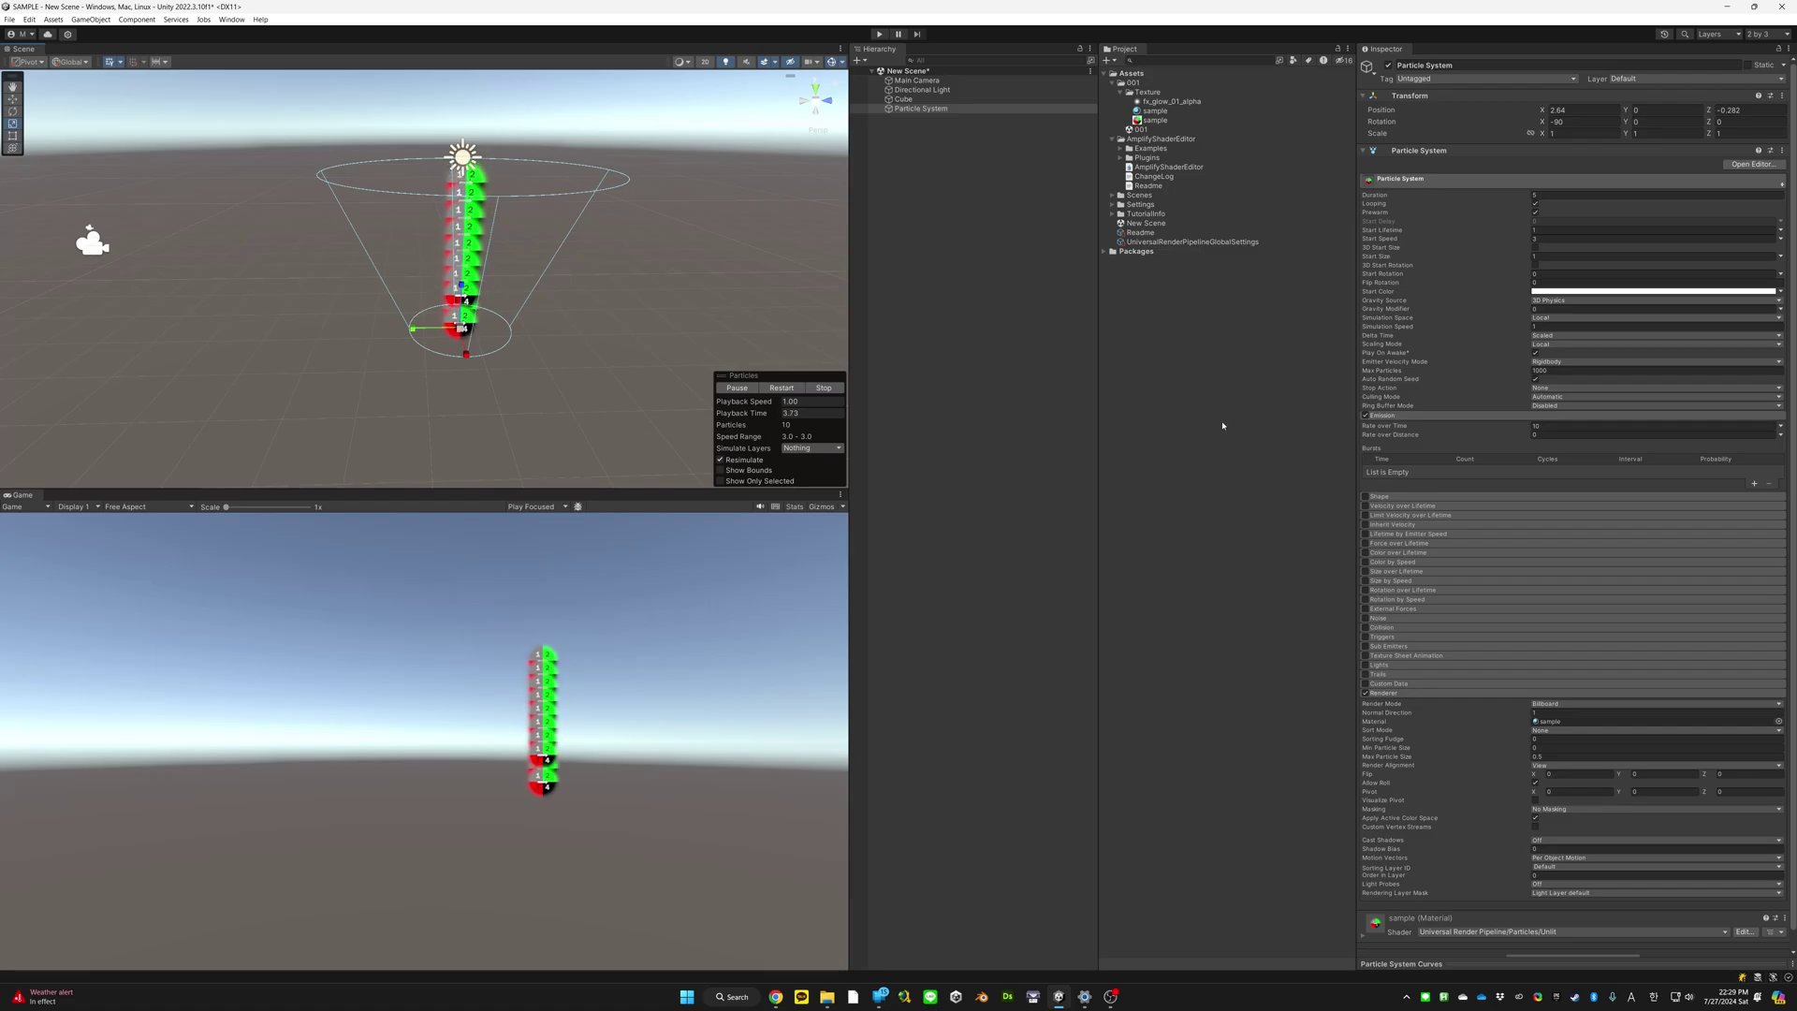
# Try Emission Rate over Time values of 500, 200 and 2000, and inspect the emitted stream in the scene
pyautogui.click(1562, 427)
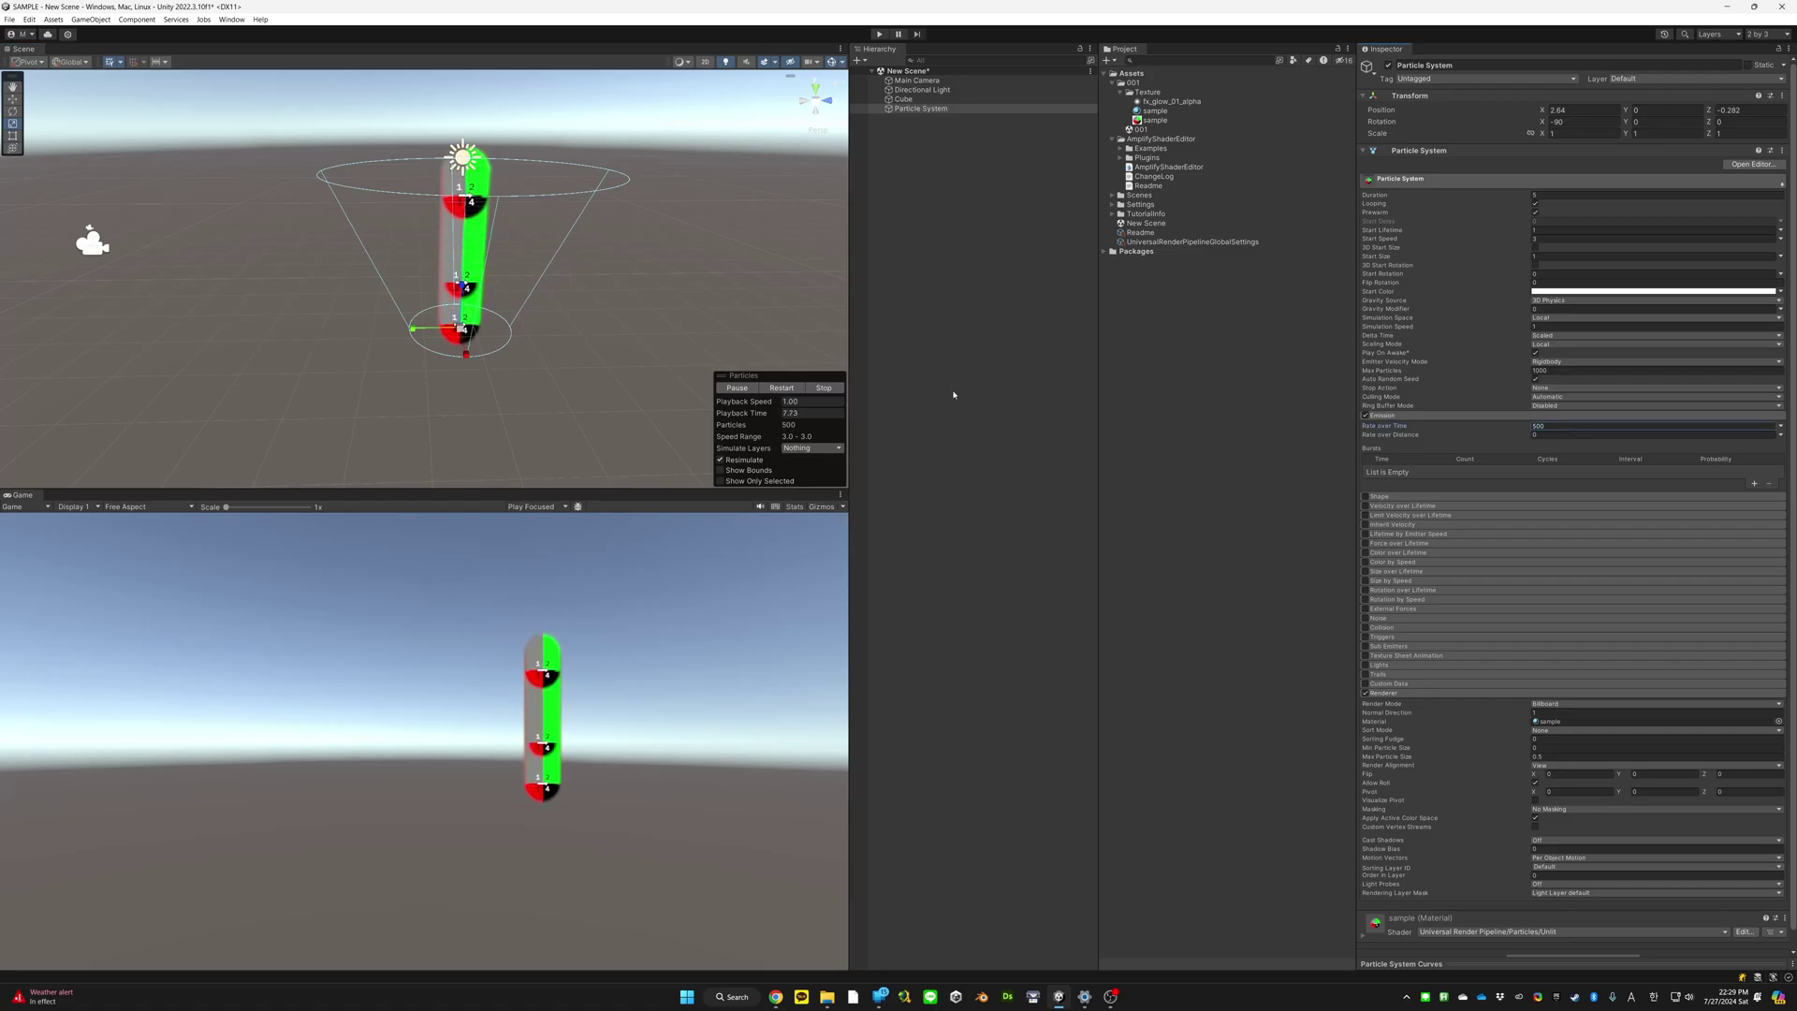
pyautogui.doubleClick(1563, 427)
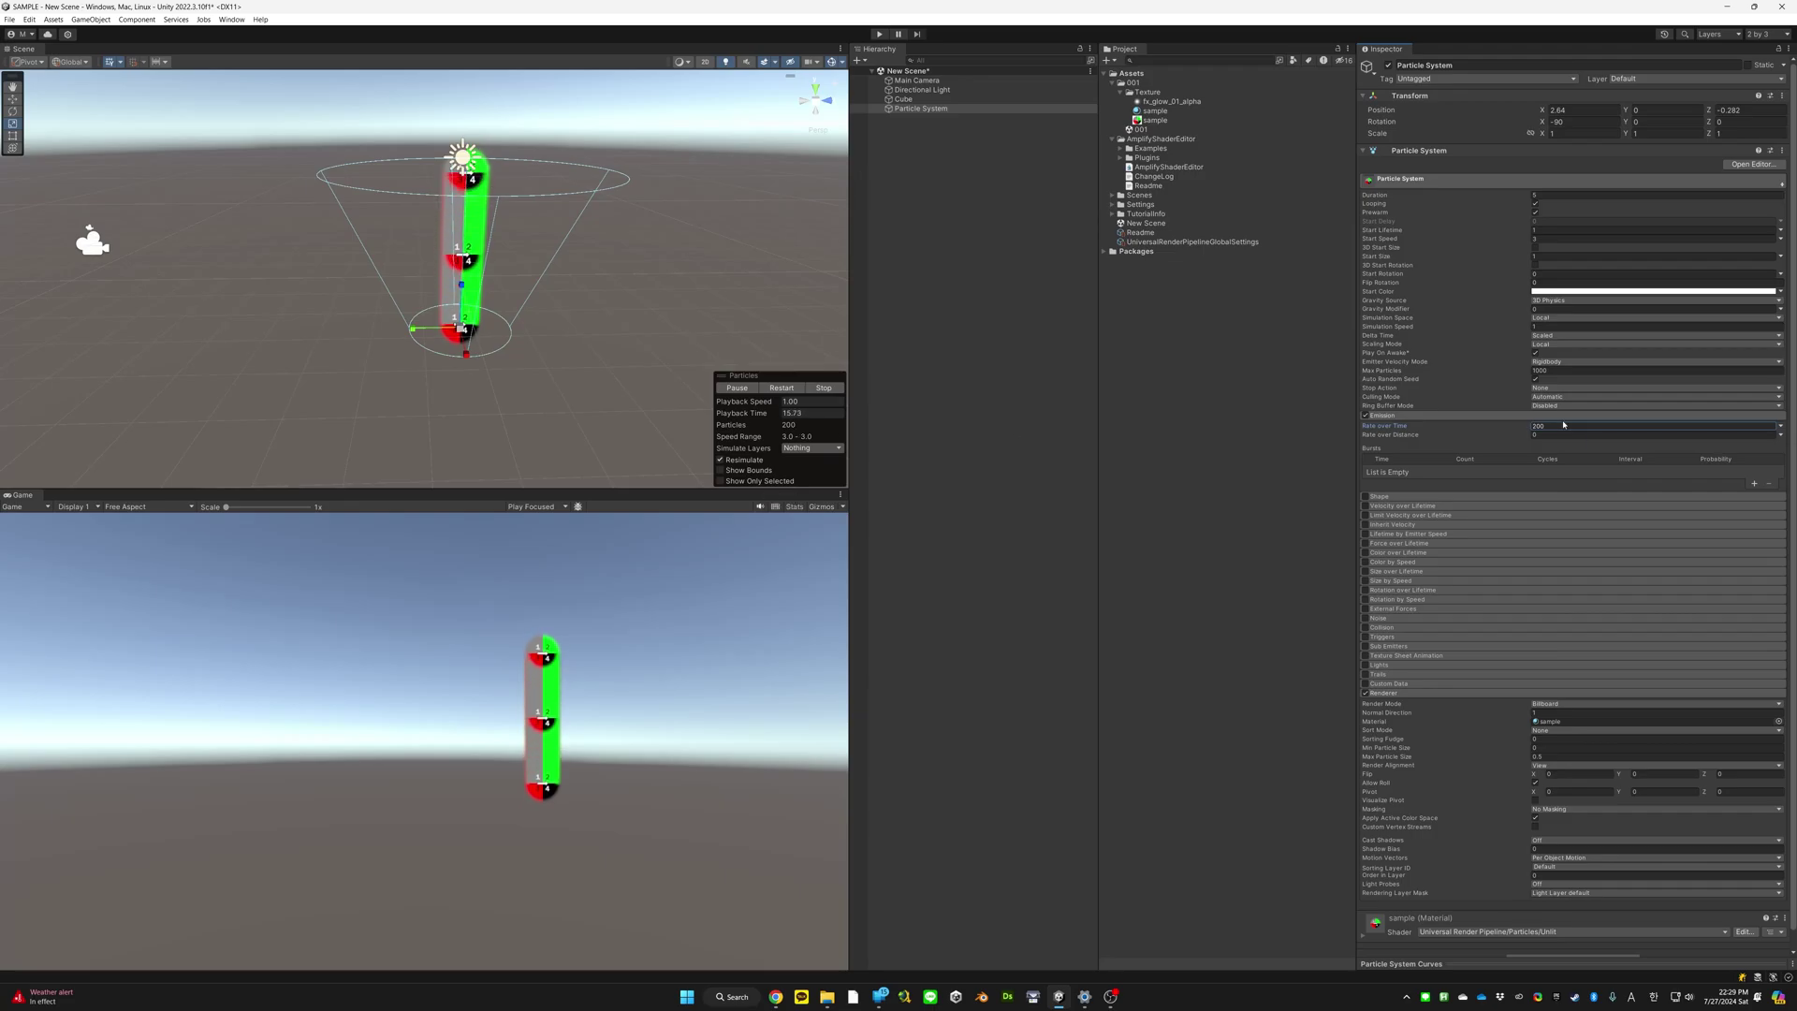
pyautogui.doubleClick(1563, 426)
pyautogui.write('2')
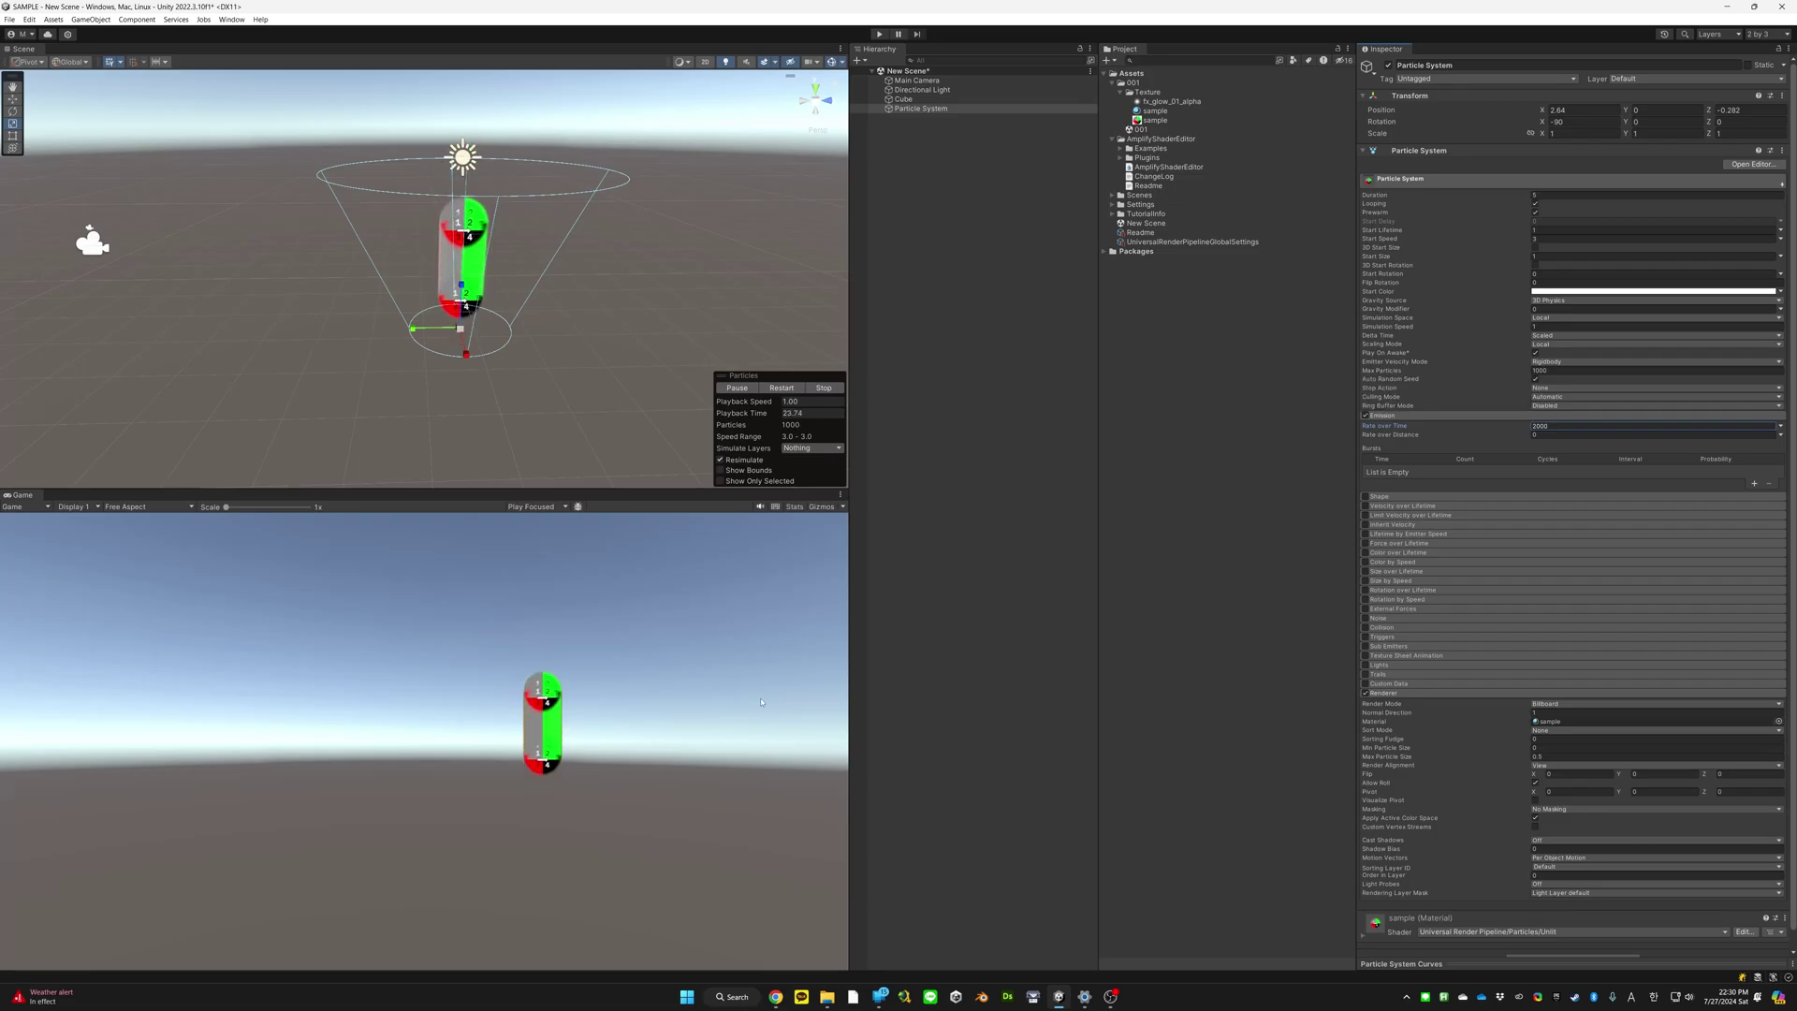
pyautogui.keyDown('alt'); pyautogui.moveTo(474, 376); pyautogui.dragTo(516, 369); pyautogui.keyUp('alt')
pyautogui.scroll(8, 496, 356)
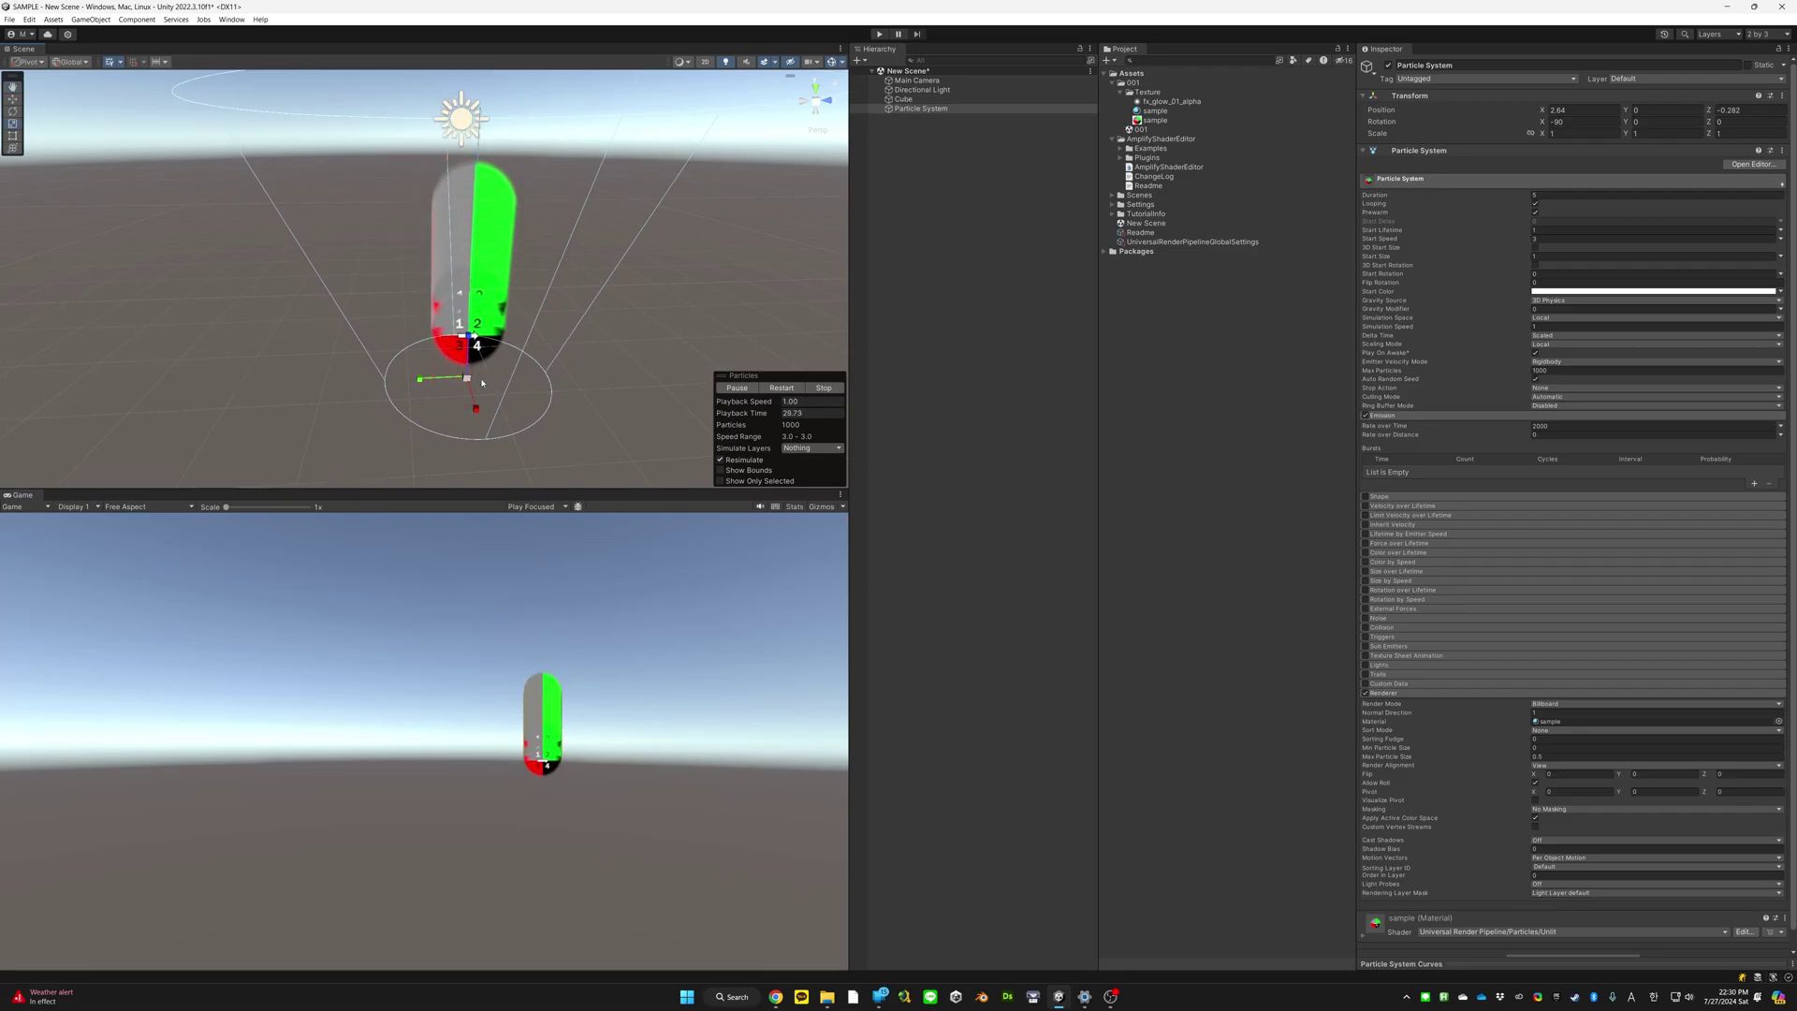
# Limit Max Particles to 1 and then 10, and lower Emission Rate over Time to 20
pyautogui.click(1563, 371)
pyautogui.write('1')
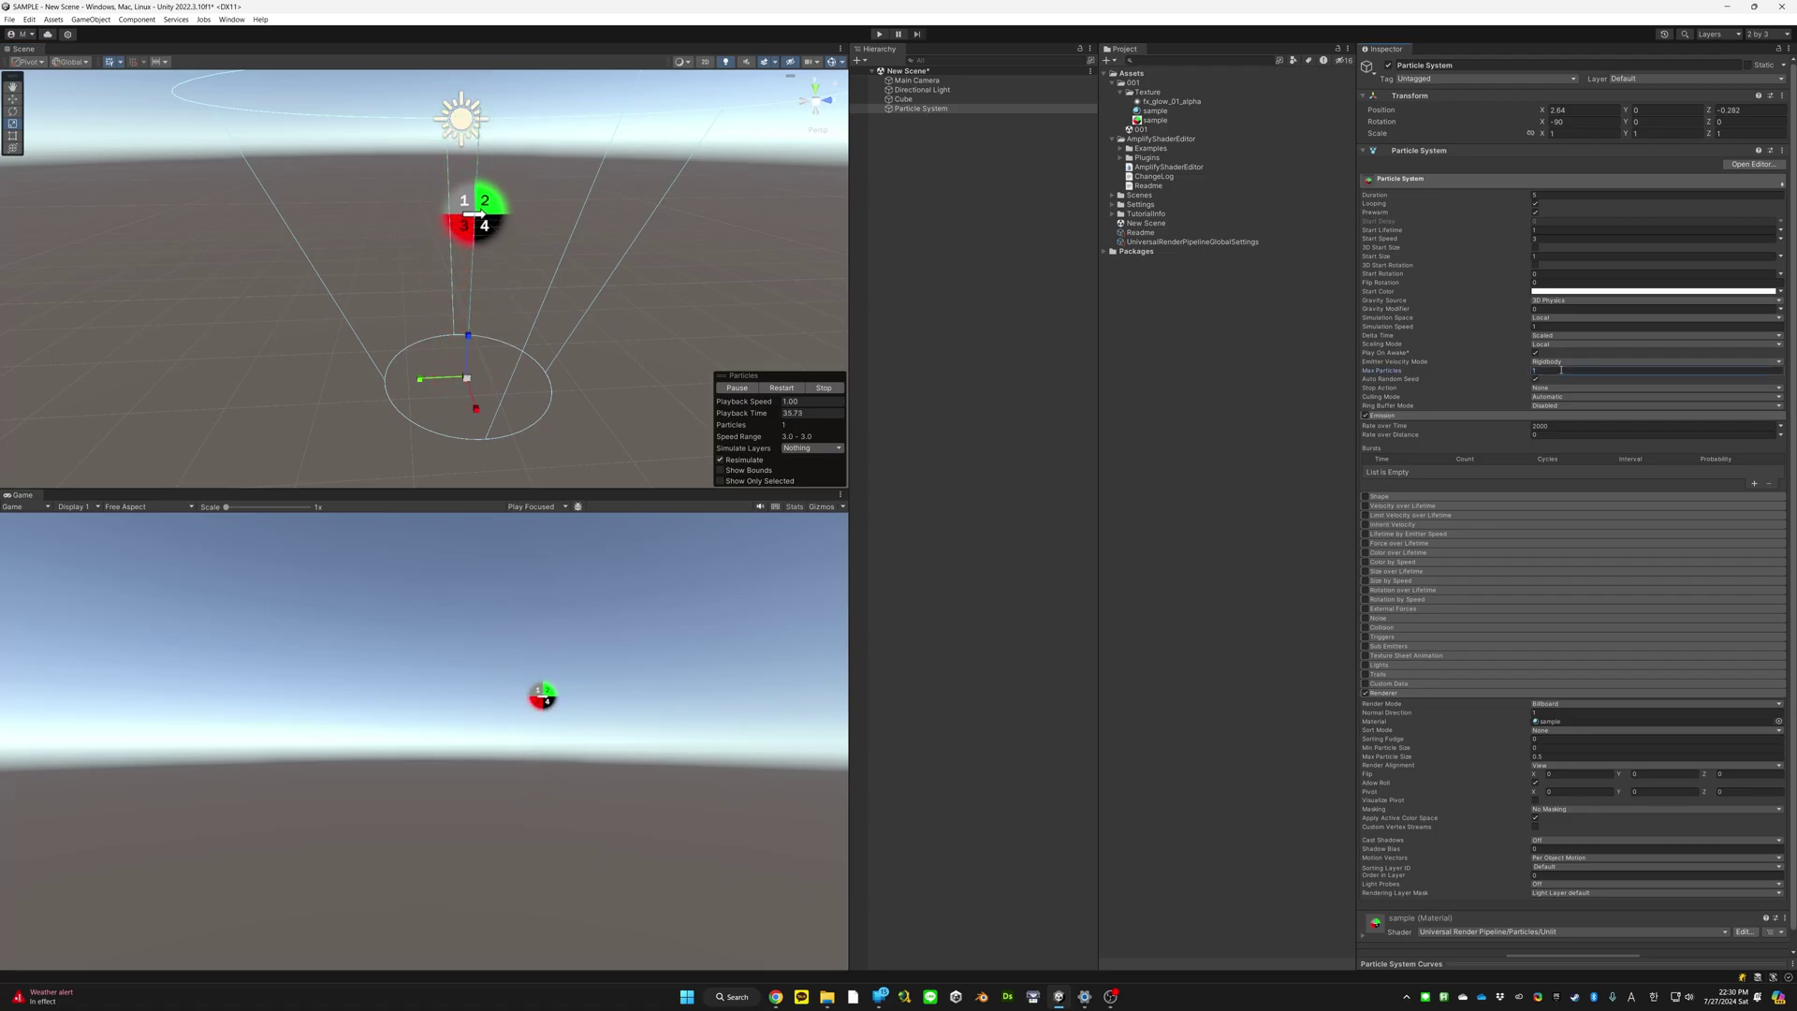
pyautogui.click(1539, 427)
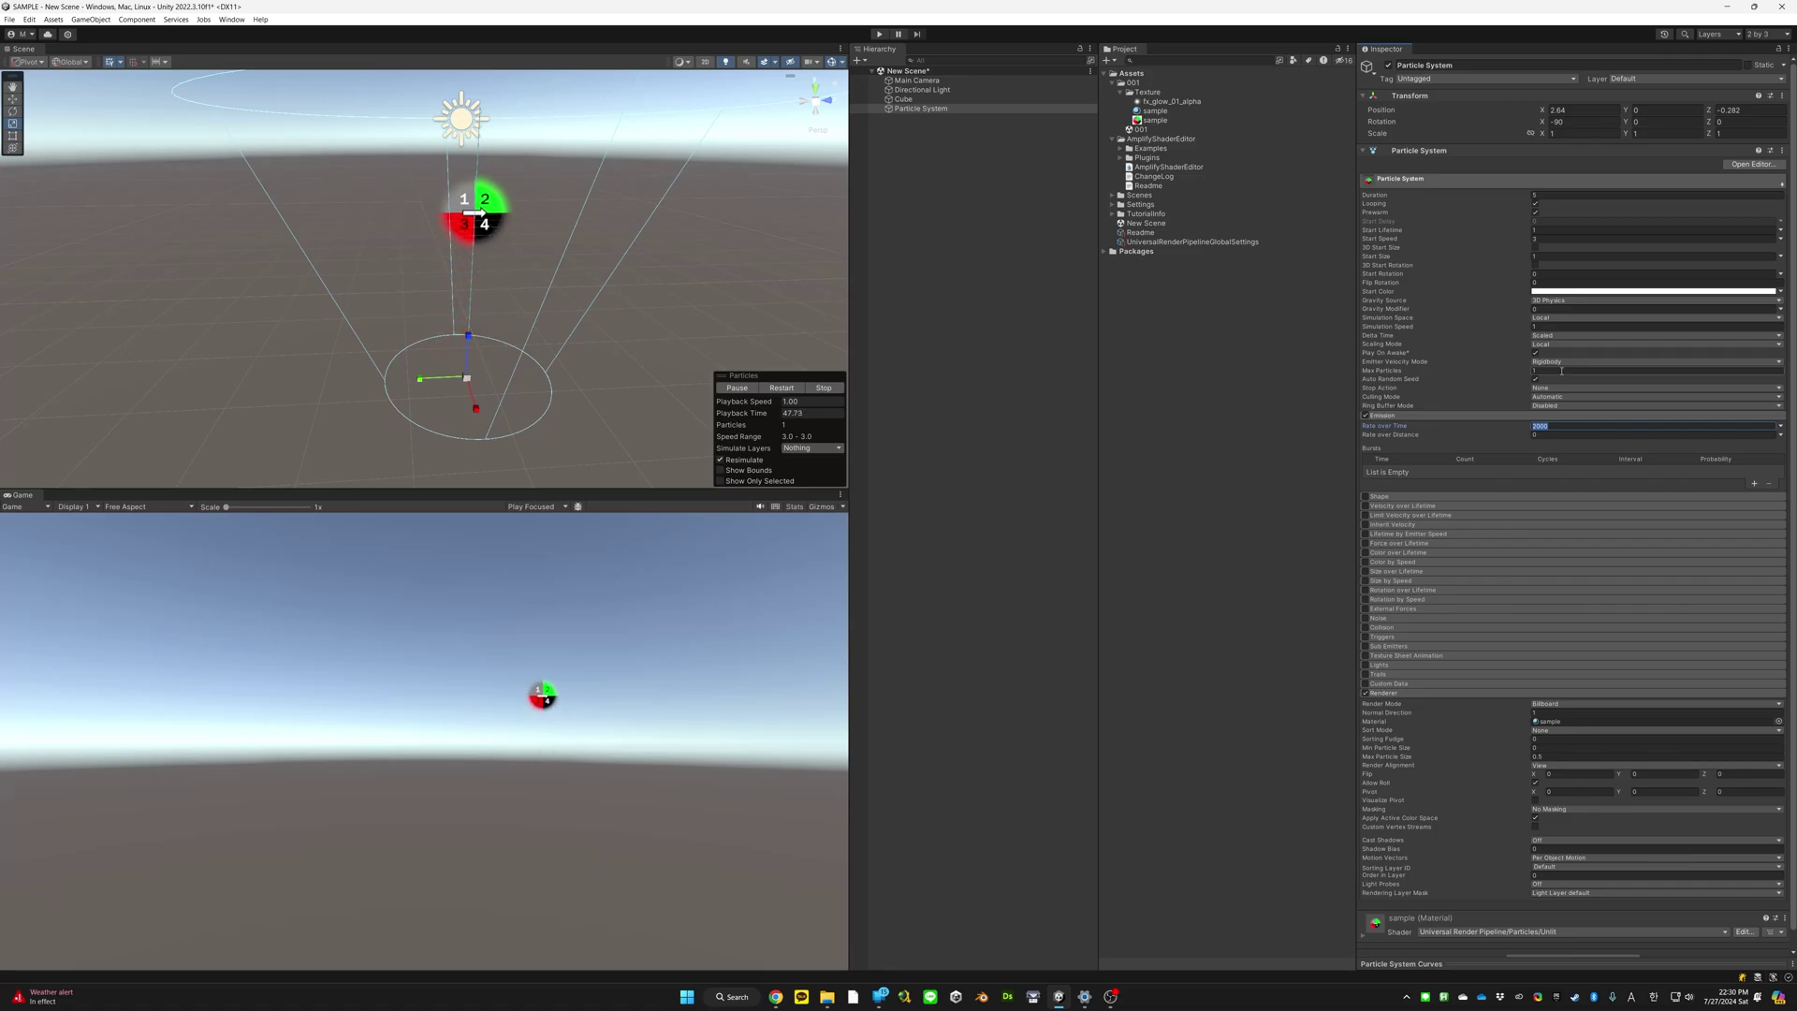
pyautogui.click(1561, 370)
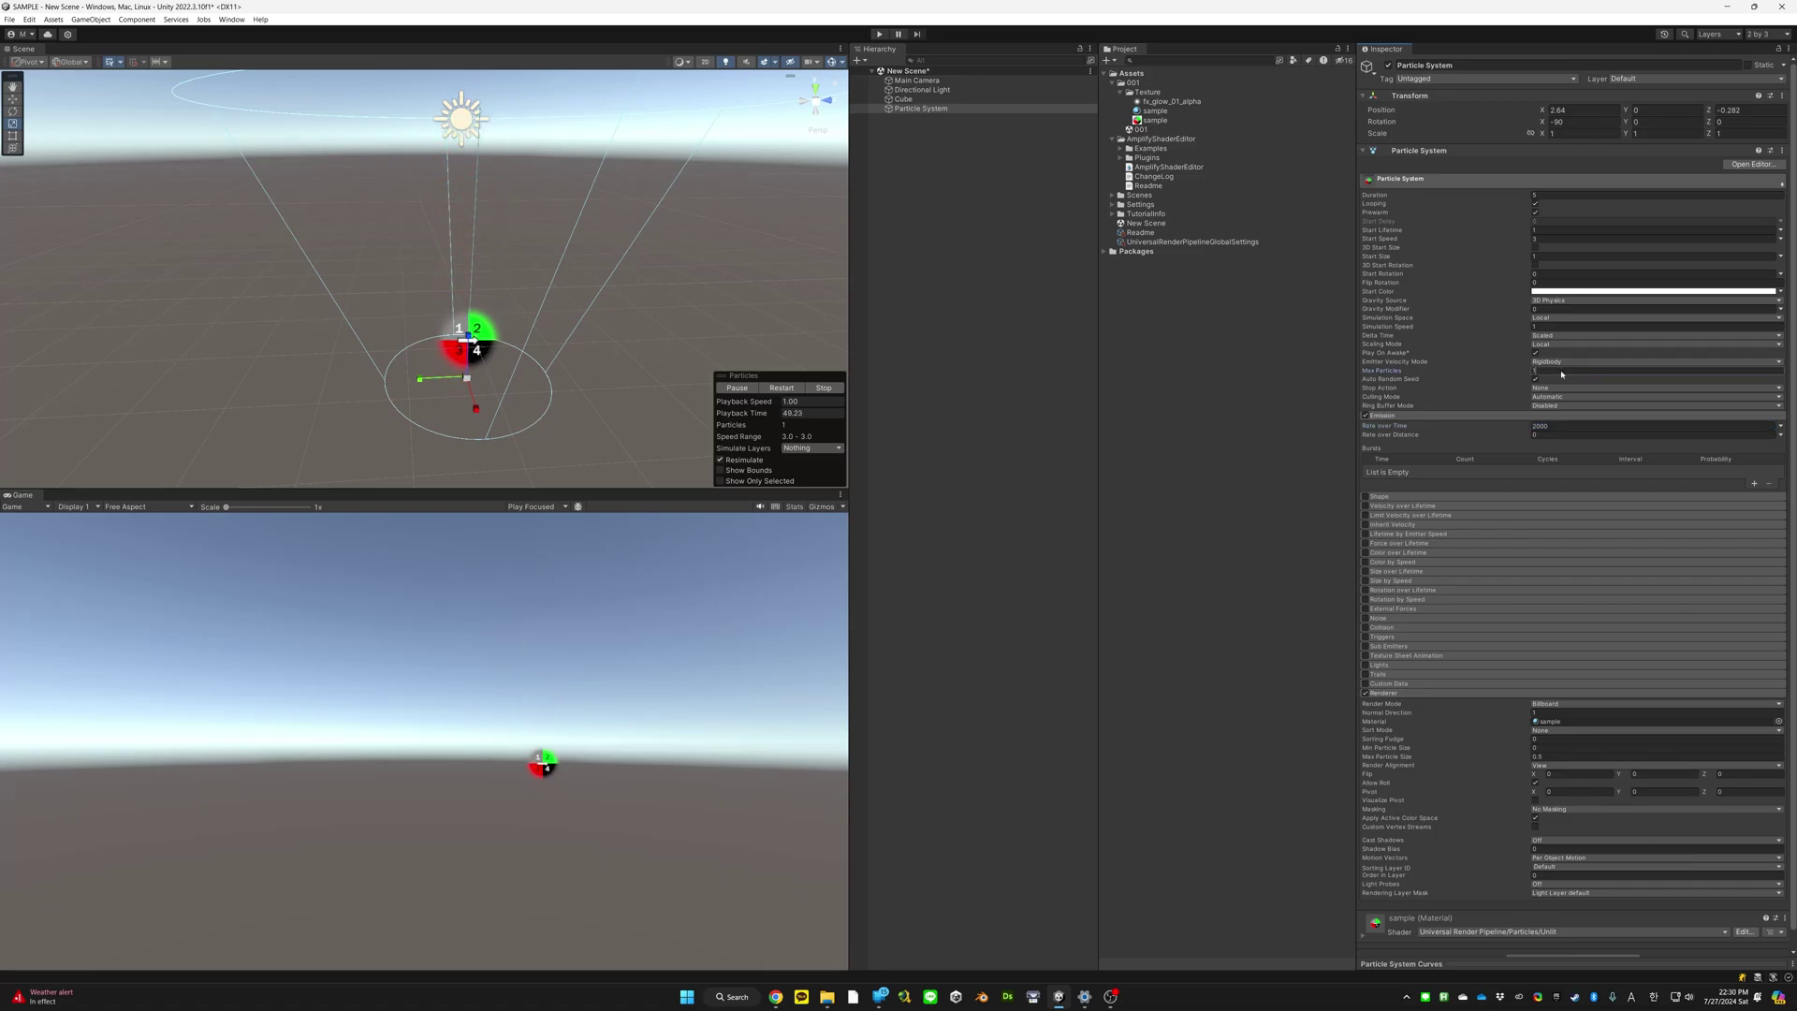
pyautogui.click(1555, 426)
pyautogui.click(1549, 371)
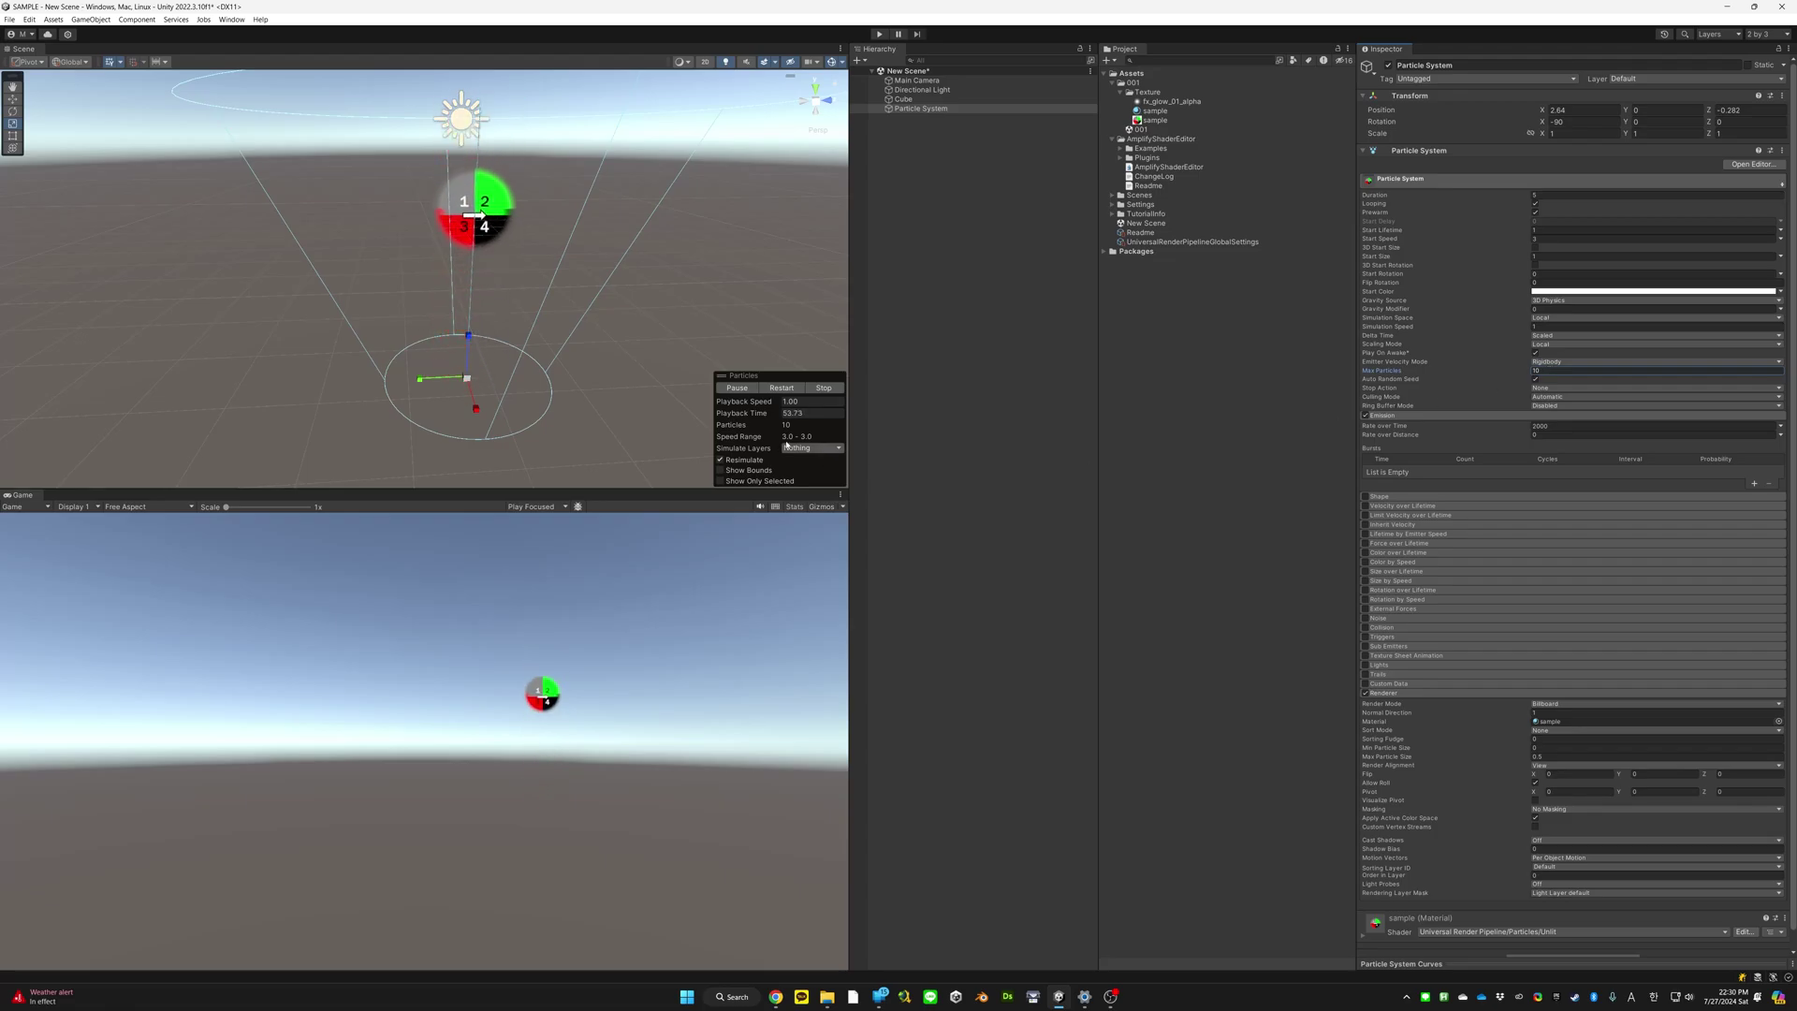
pyautogui.click(1557, 426)
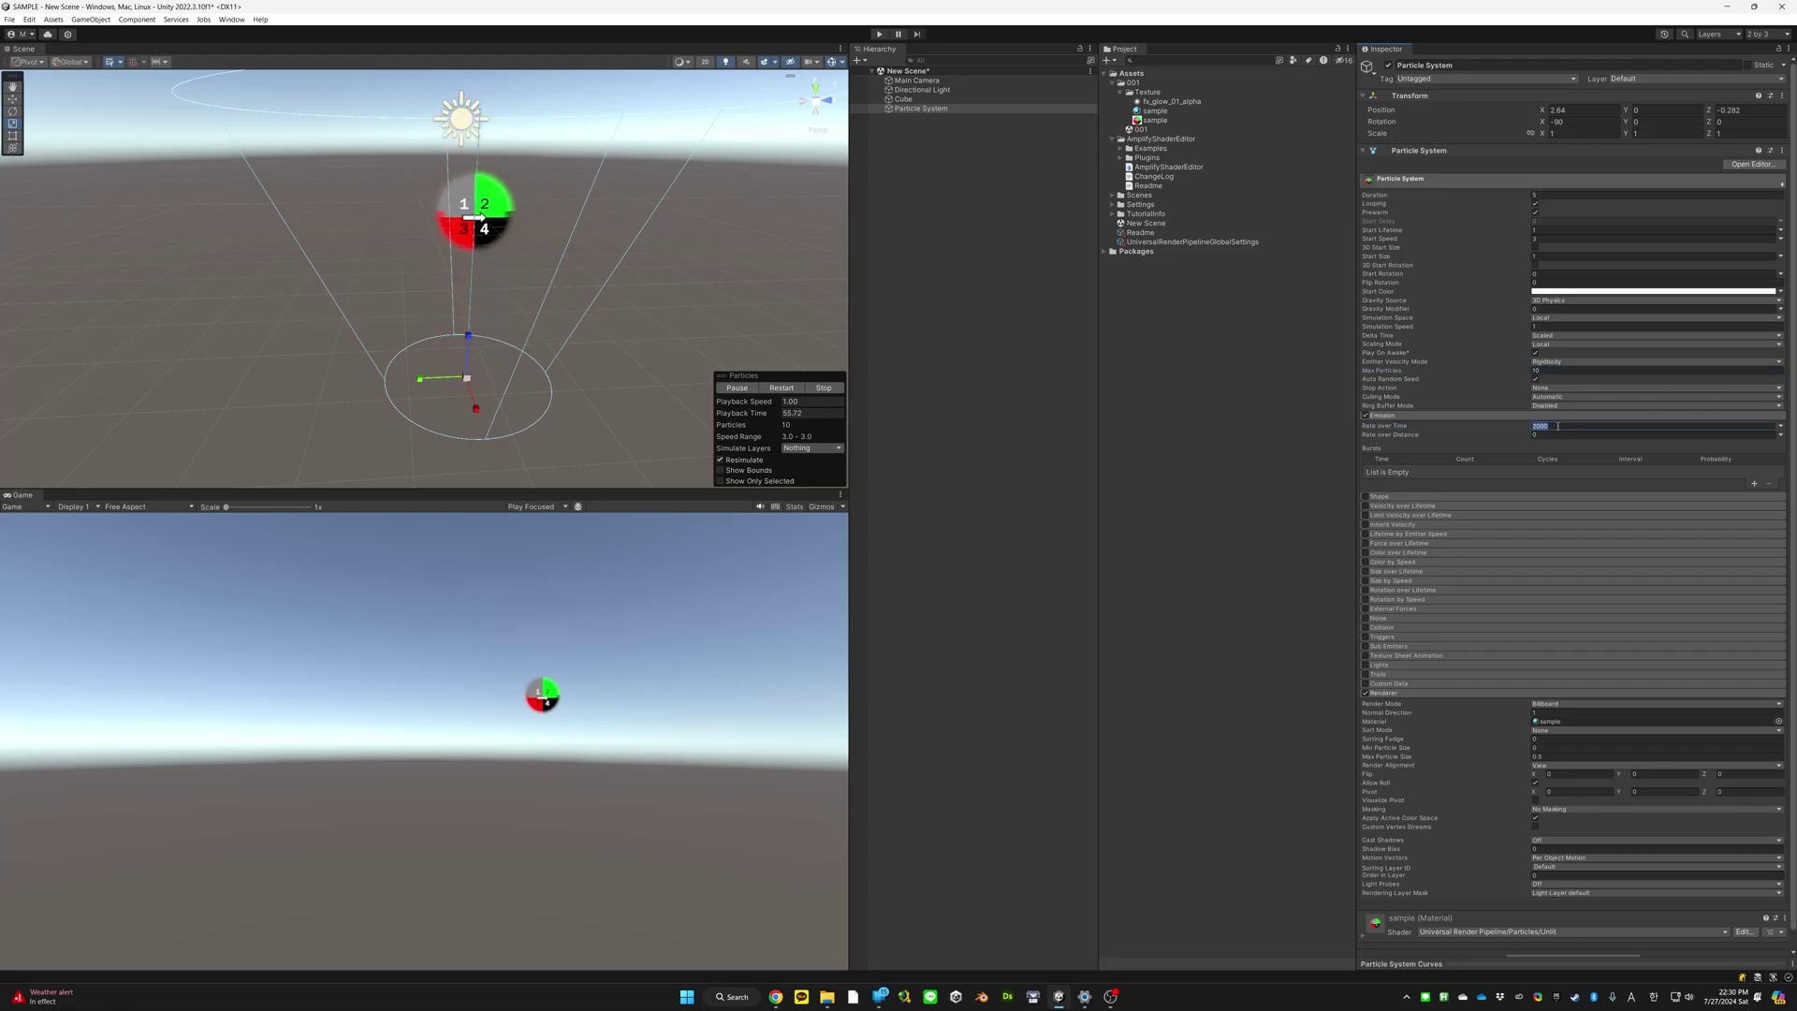
pyautogui.write('20')
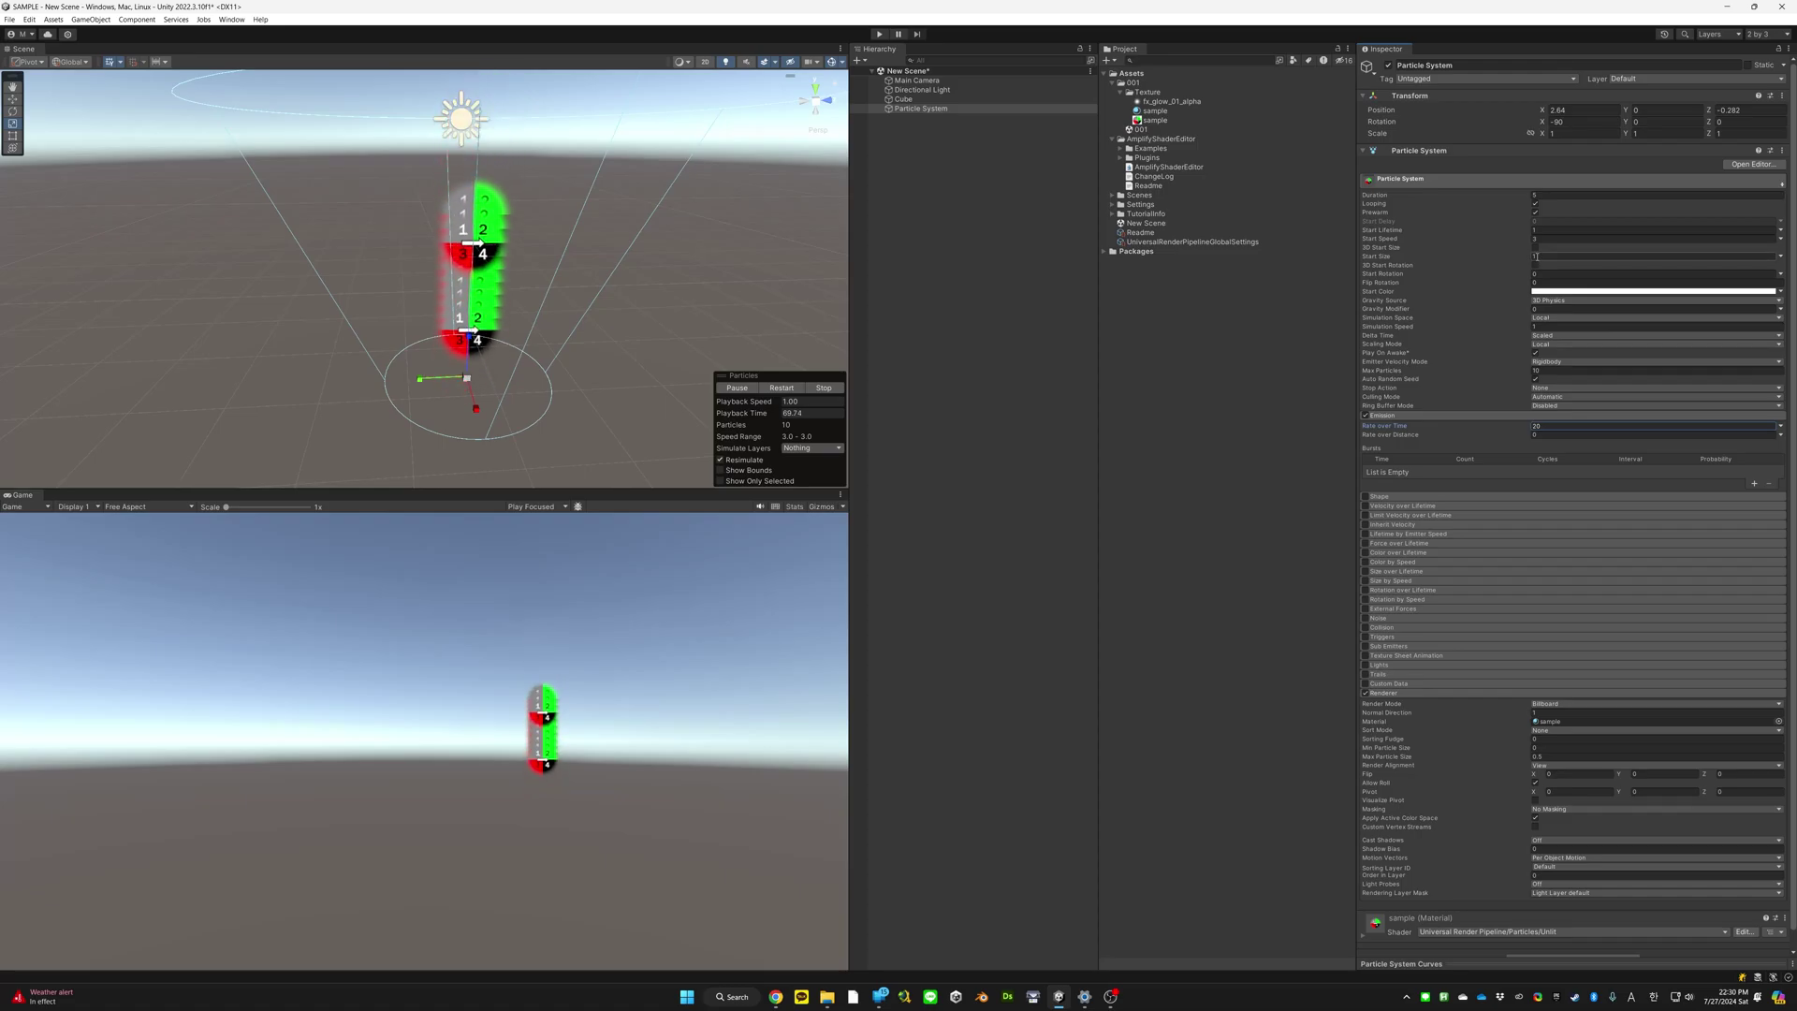
# Make Start Size random between two constants with a smaller minimum and a maximum of 1, and set Max Particles to 1000
pyautogui.click(1779, 257)
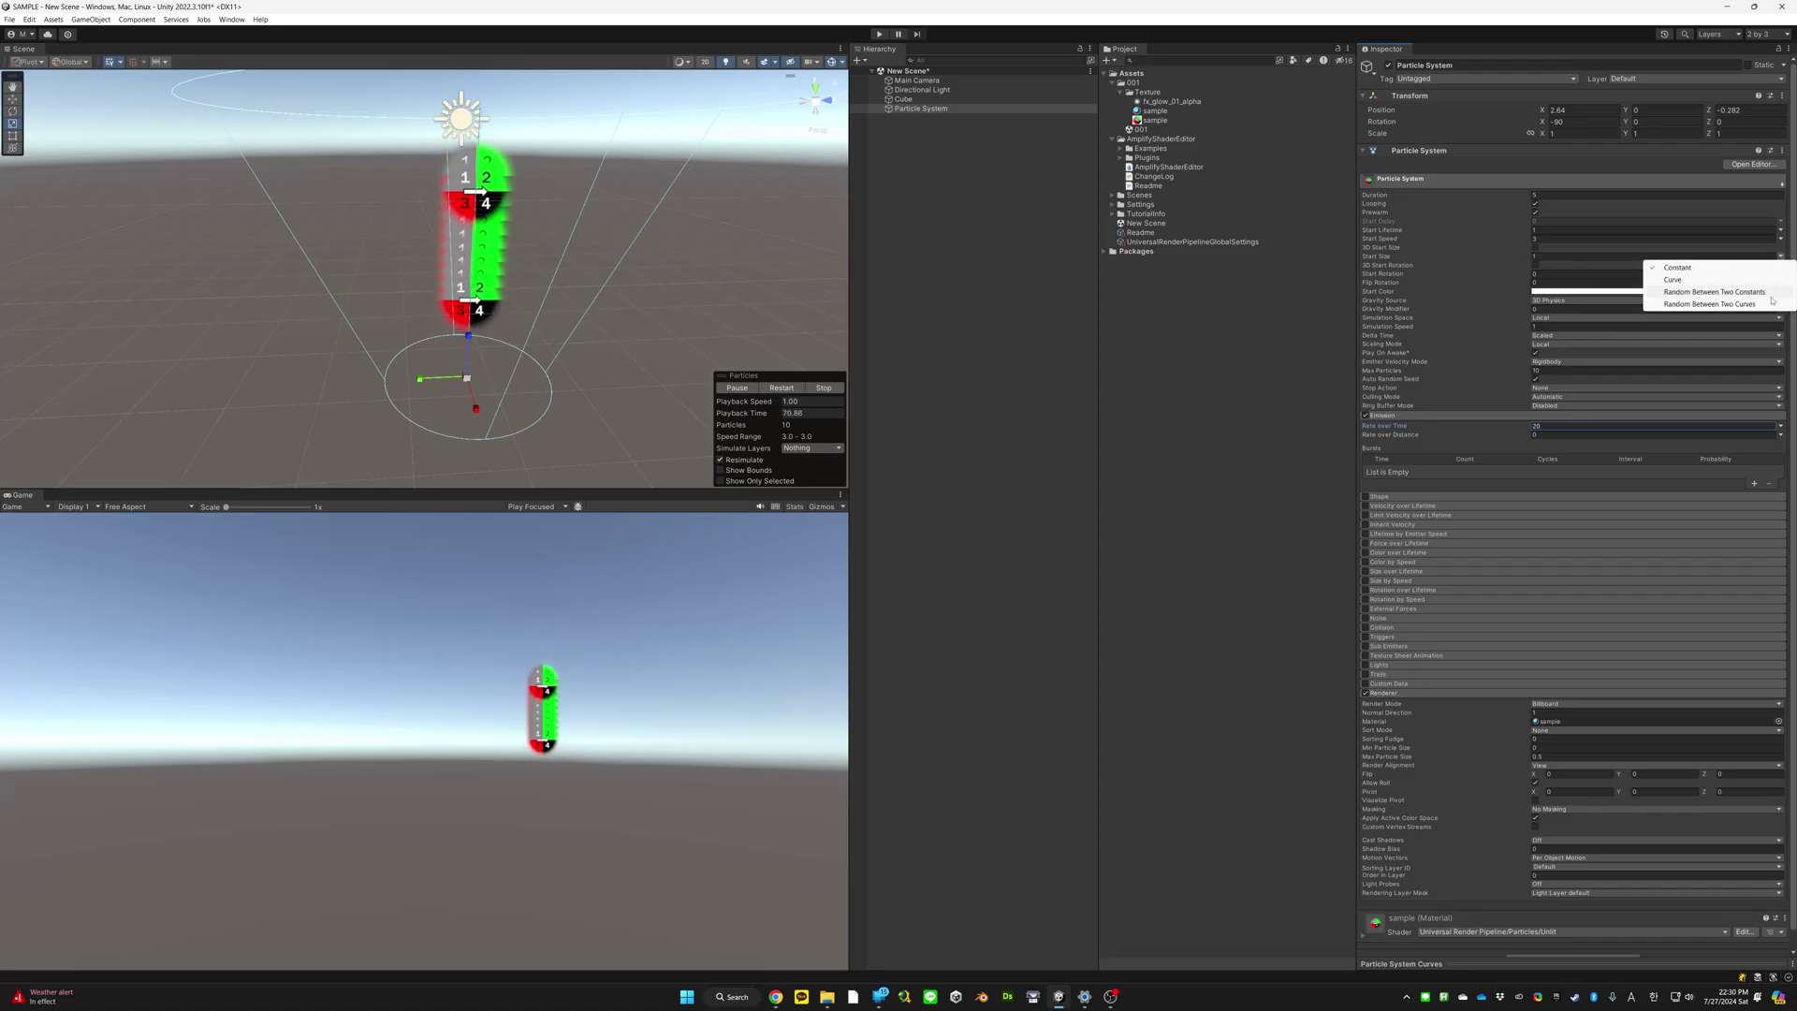
pyautogui.click(1769, 294)
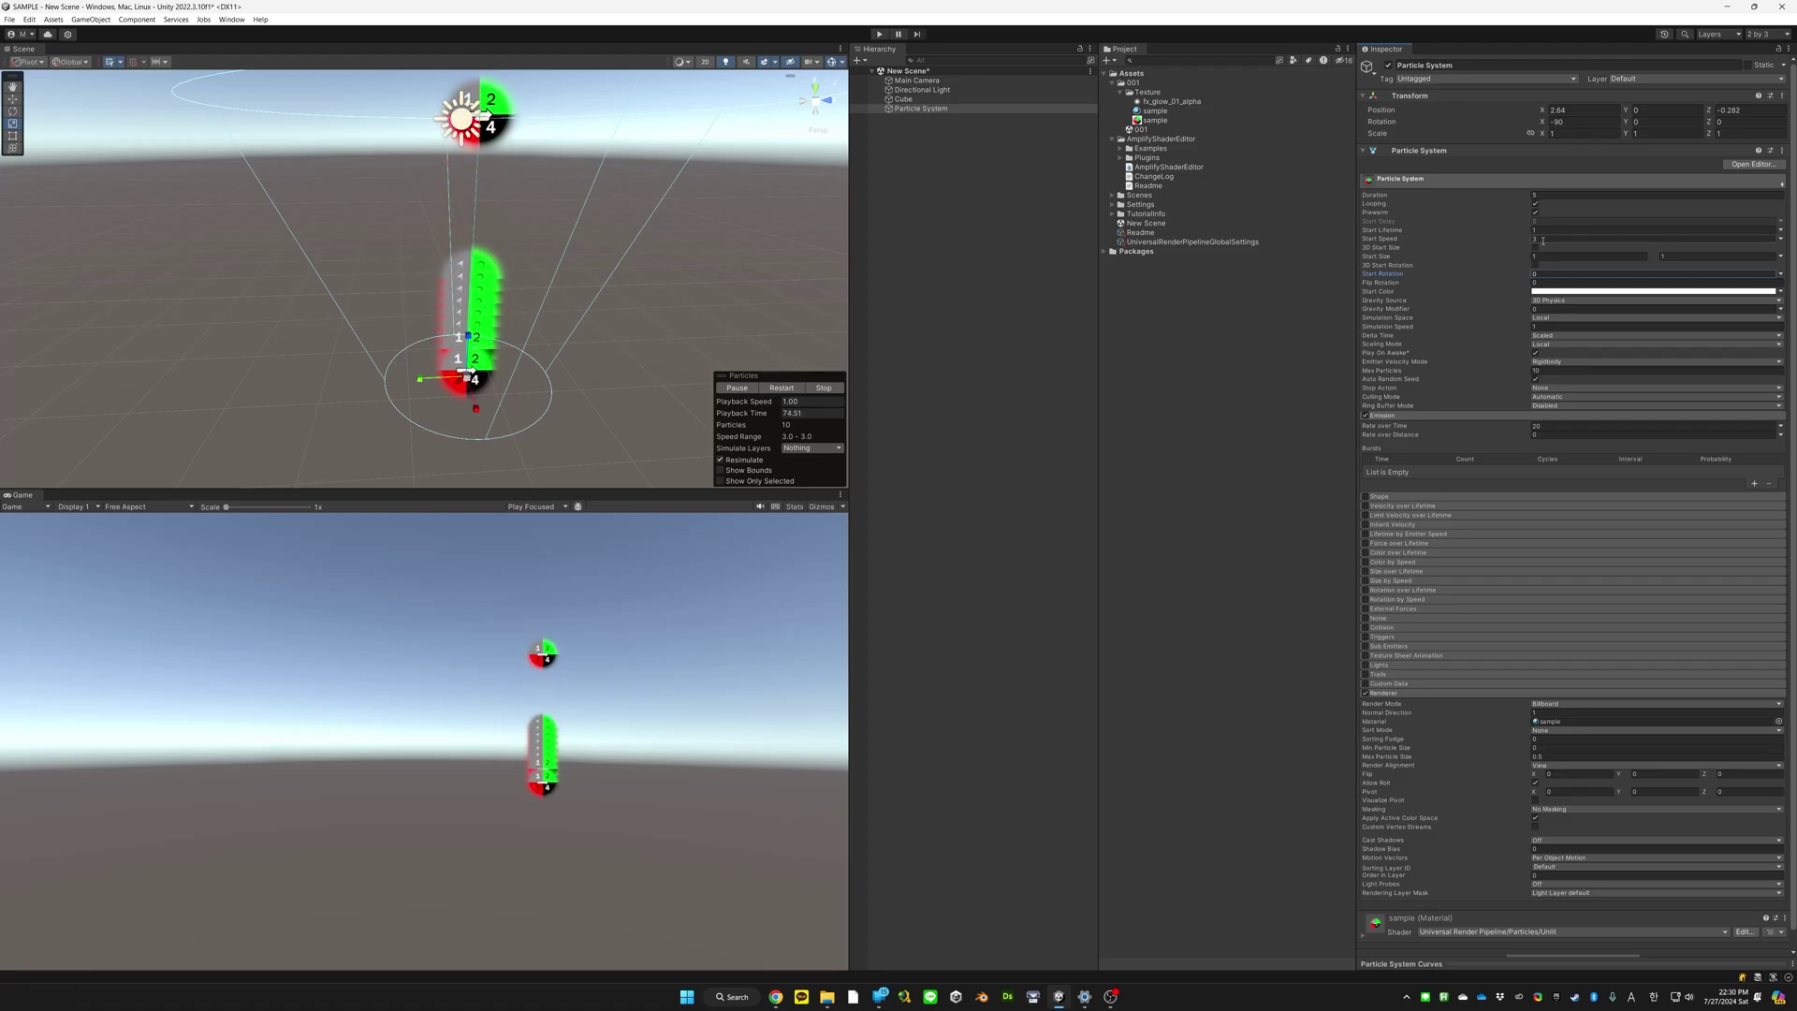
pyautogui.click(1589, 256)
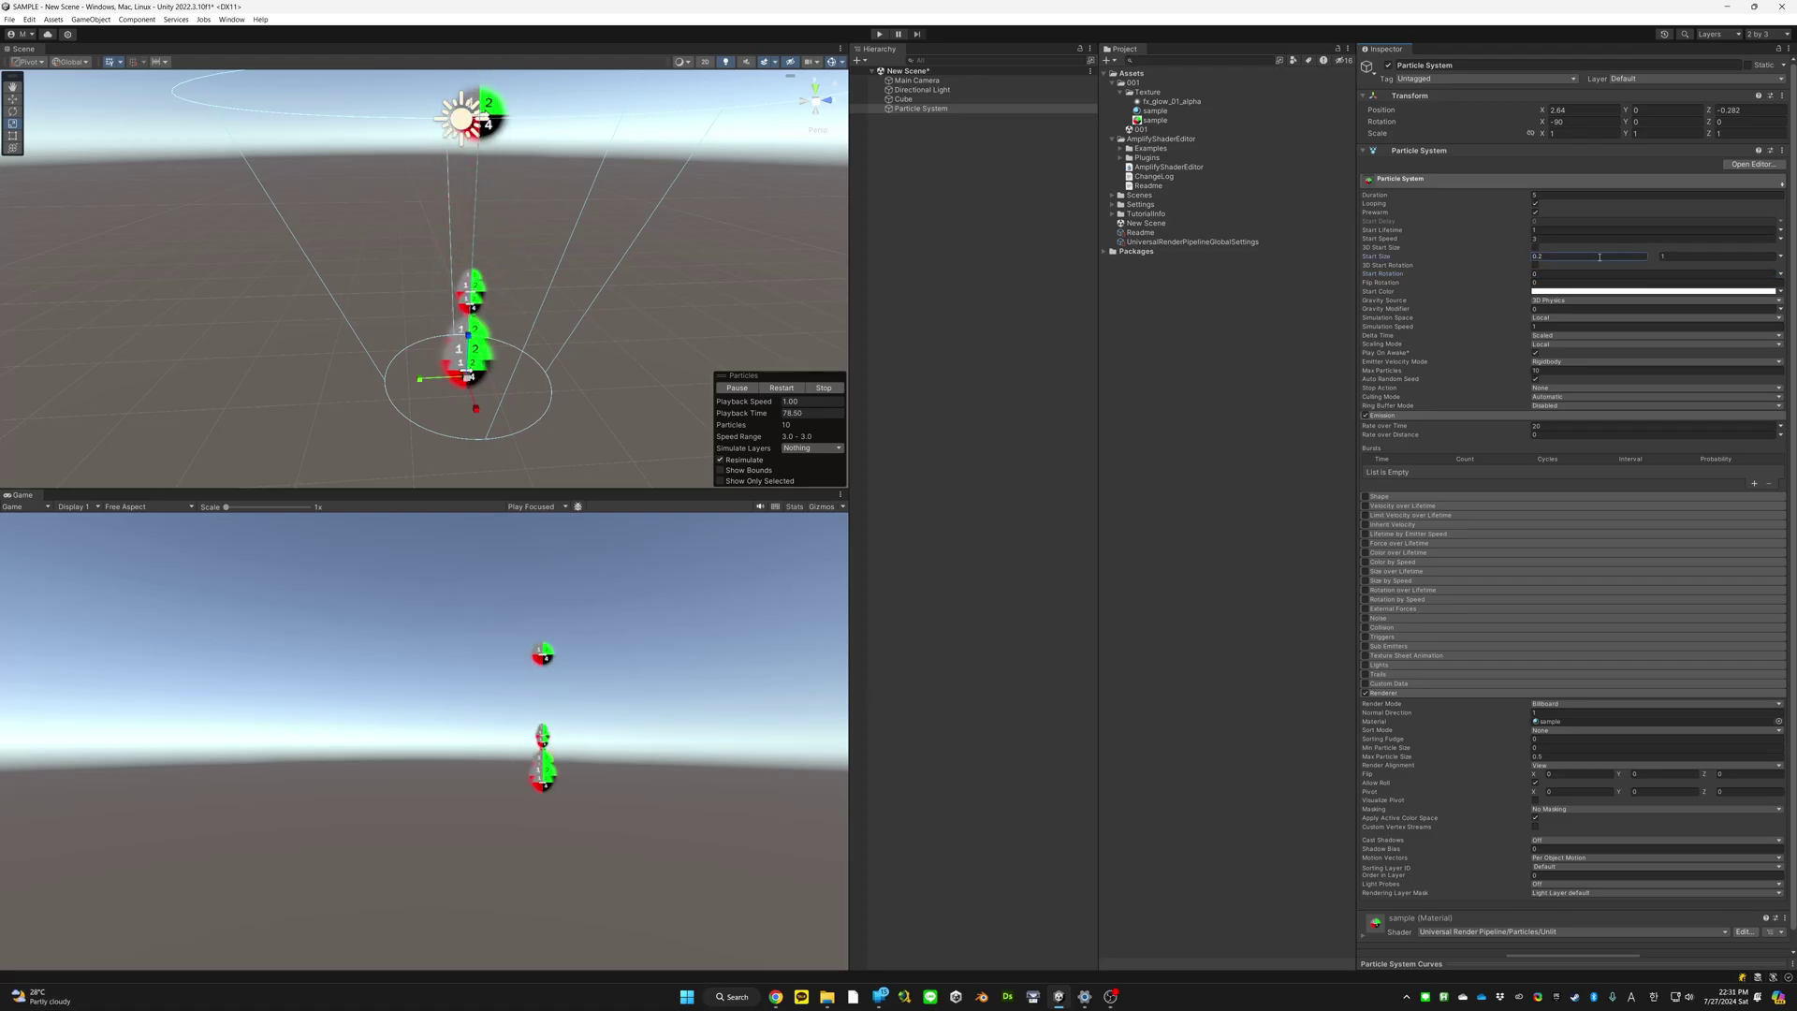
pyautogui.click(1551, 426)
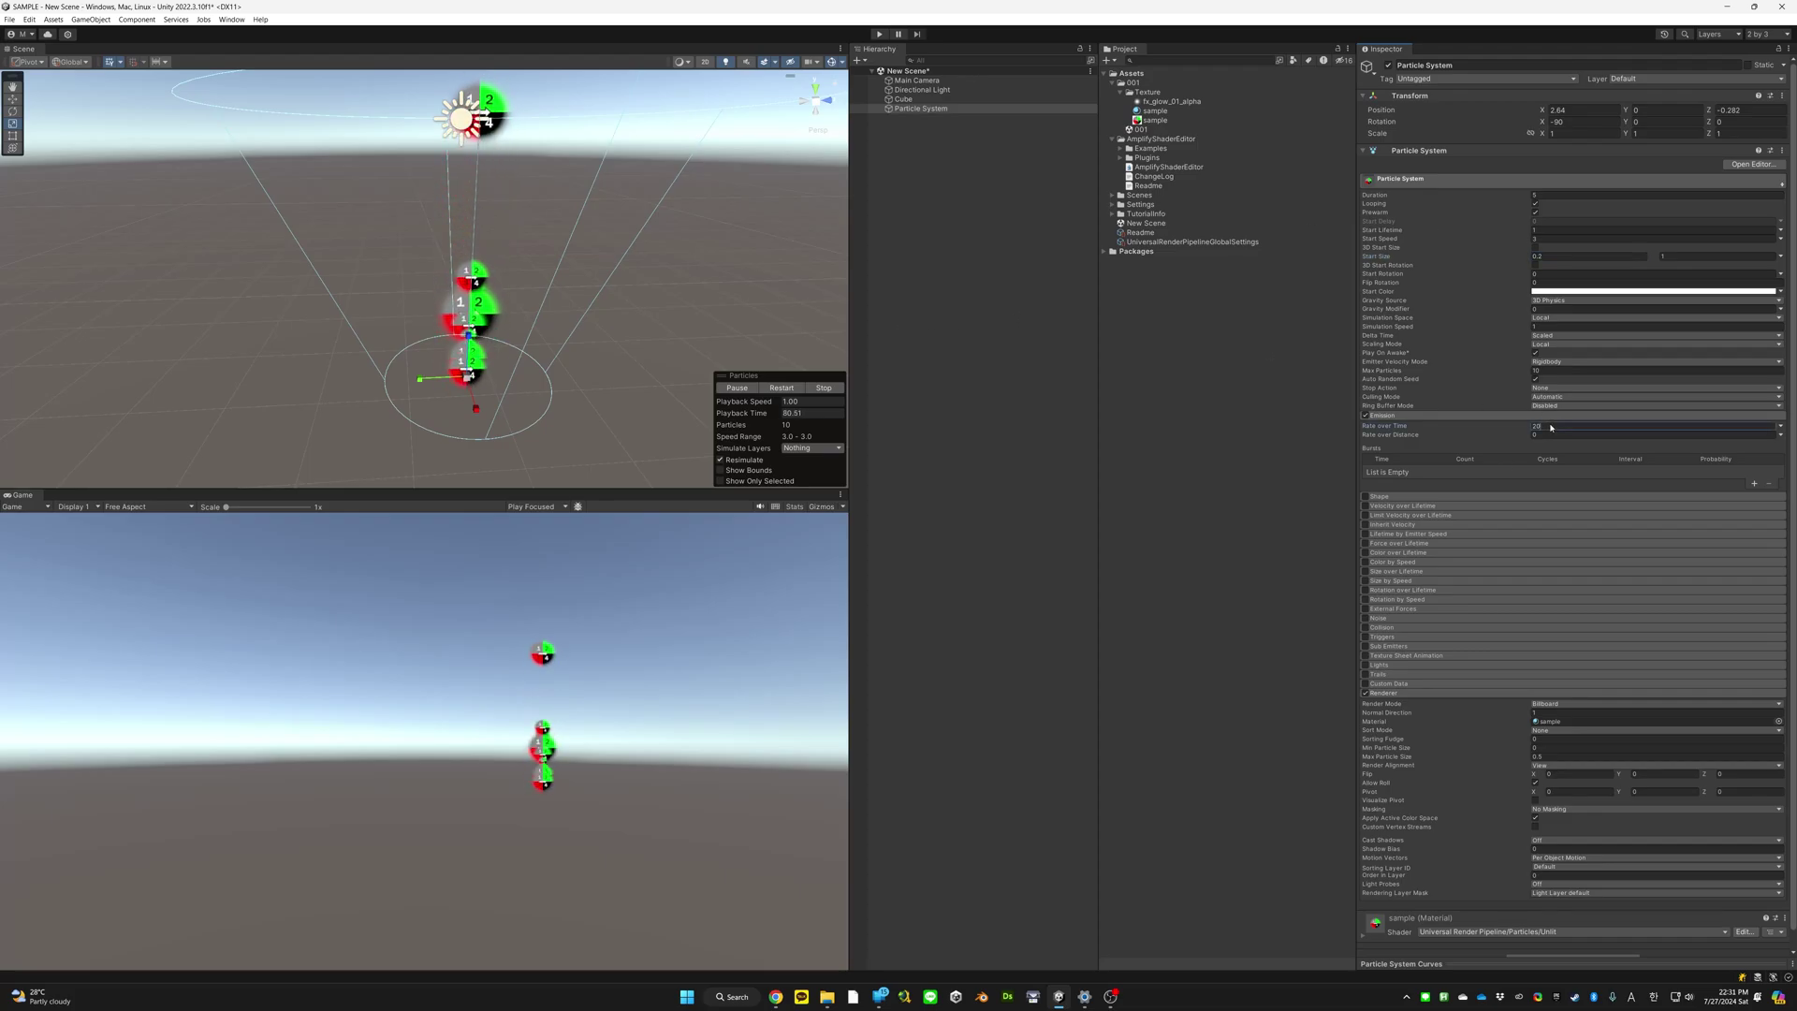
pyautogui.click(1567, 373)
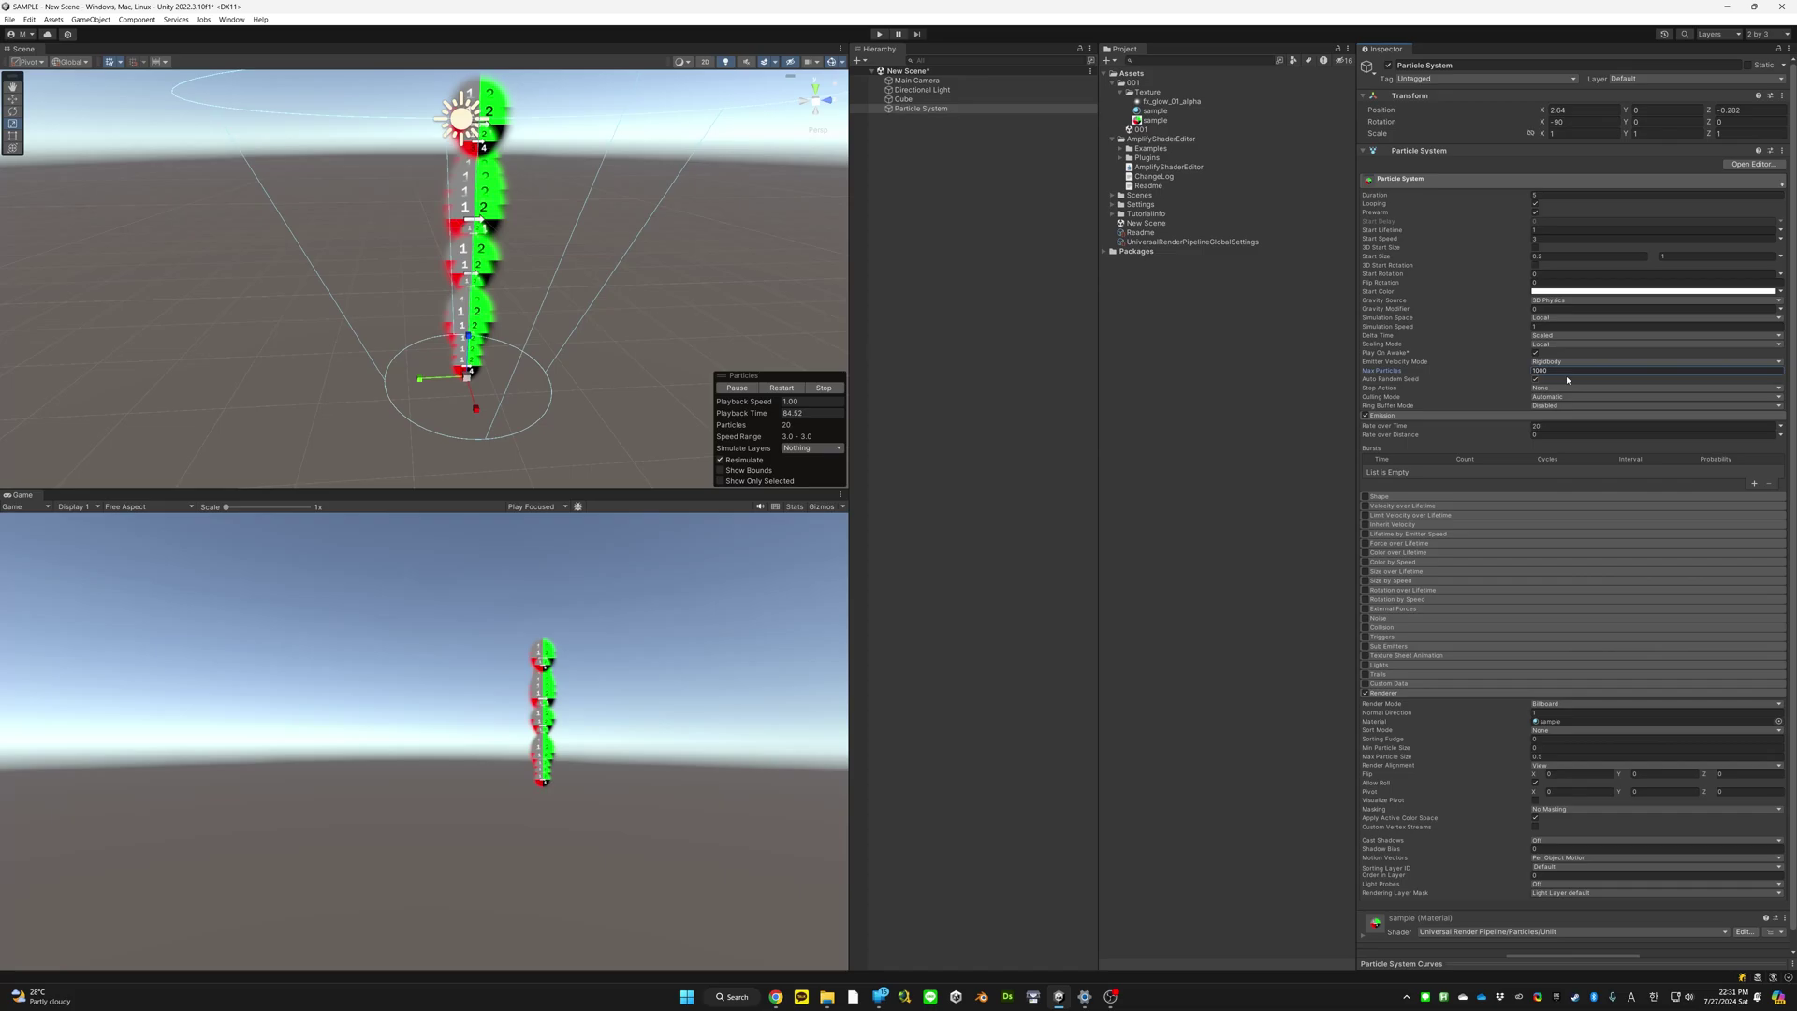
# Turn off Auto Random Seed for the Particle System and set Emission Rate over Time to 5
pyautogui.moveTo(572, 337); pyautogui.dragTo(538, 309, button='right')
pyautogui.press('w')
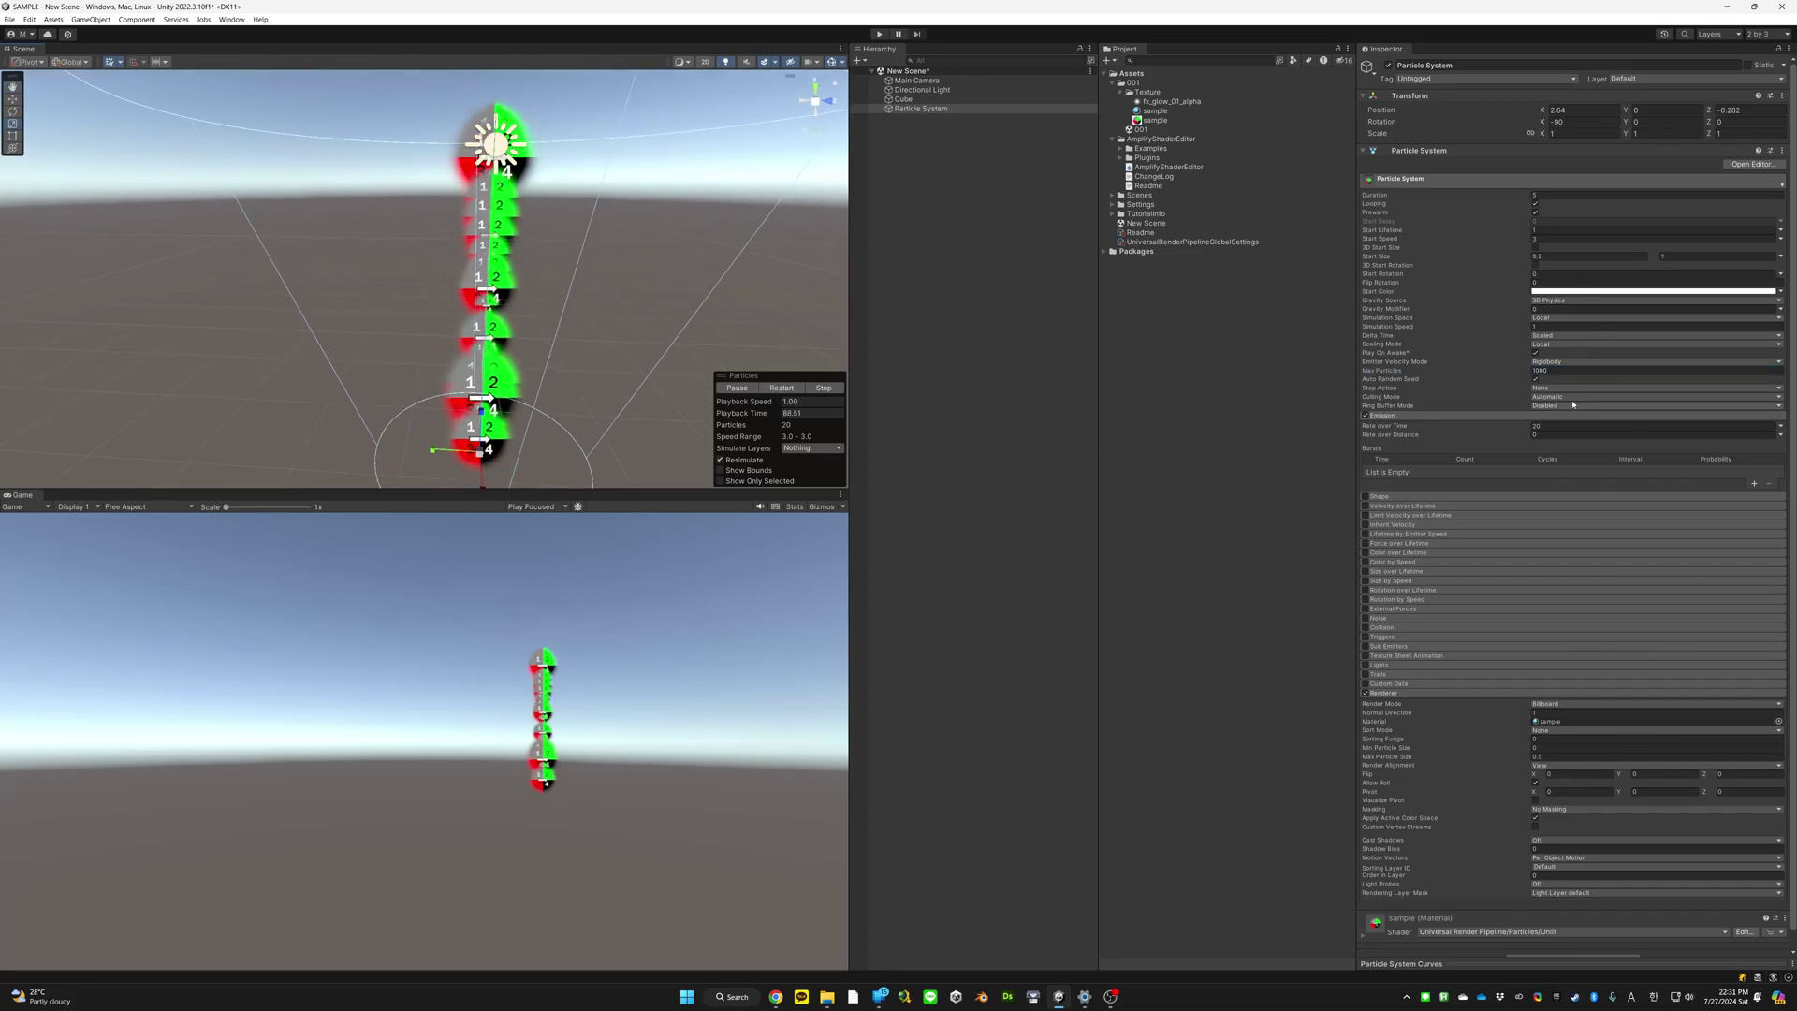
pyautogui.moveTo(567, 393); pyautogui.dragTo(562, 384, button='right')
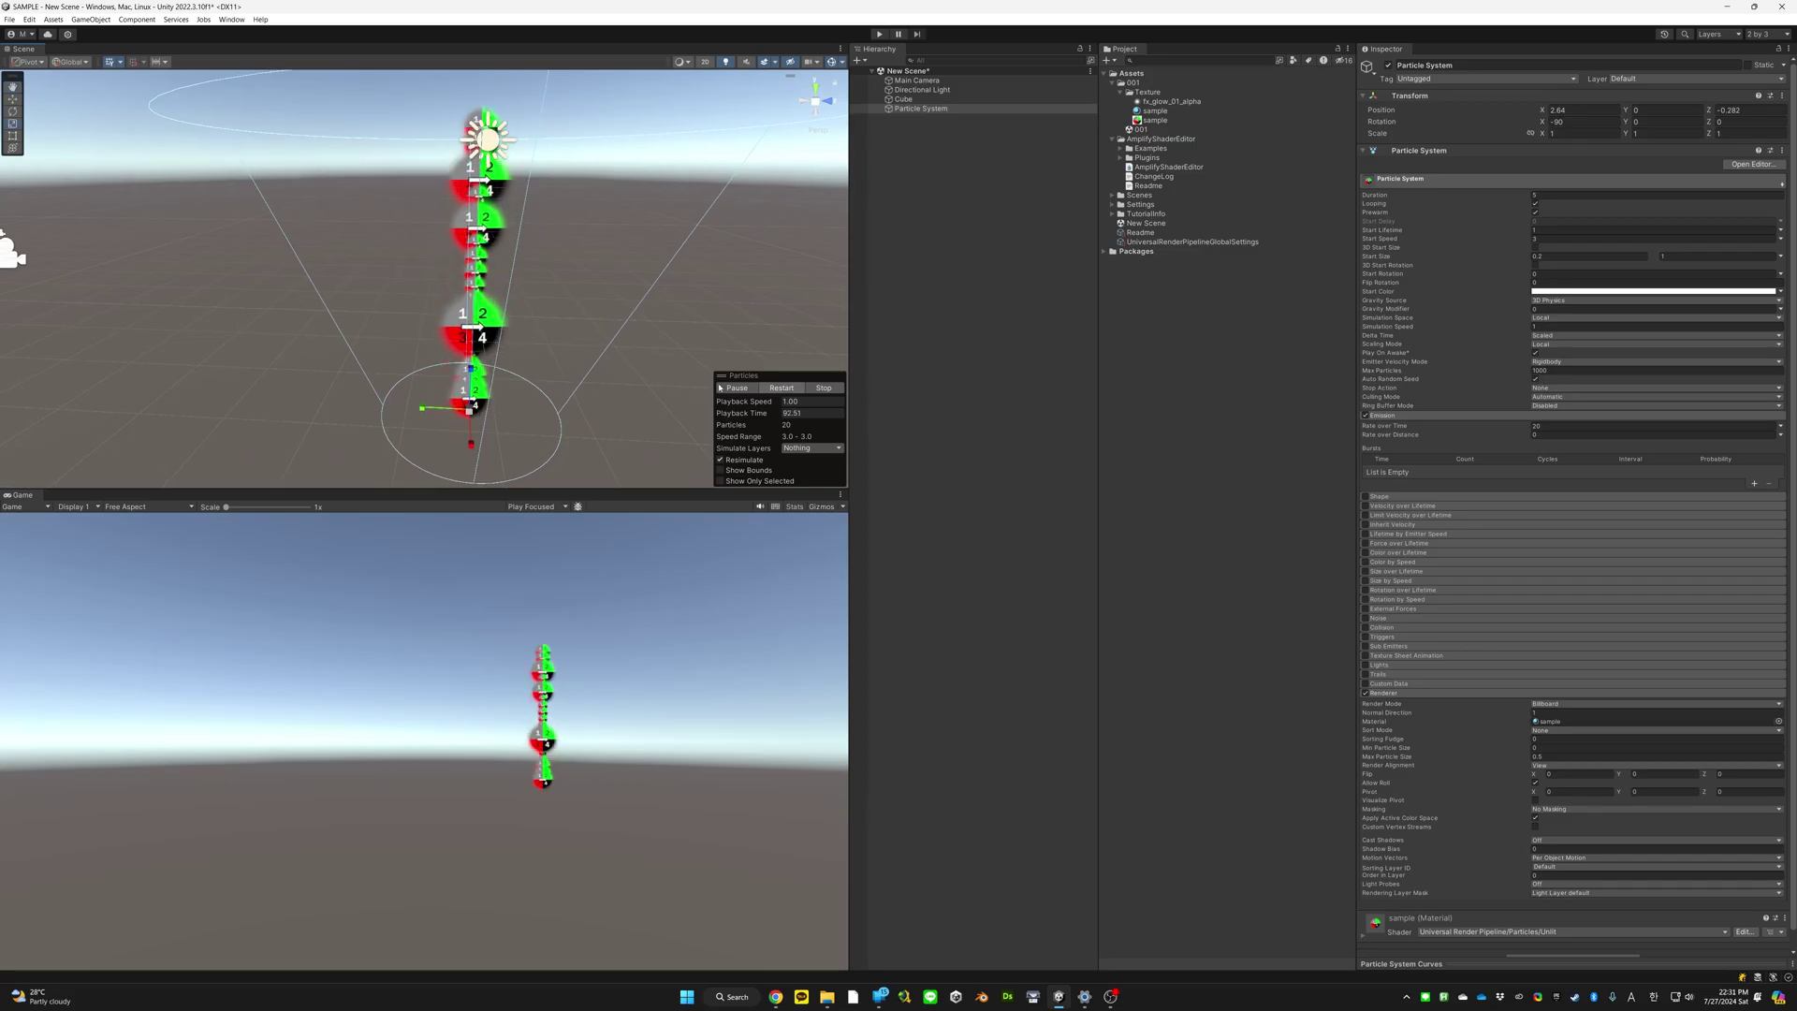
pyautogui.moveTo(569, 356); pyautogui.dragTo(577, 367, button='right')
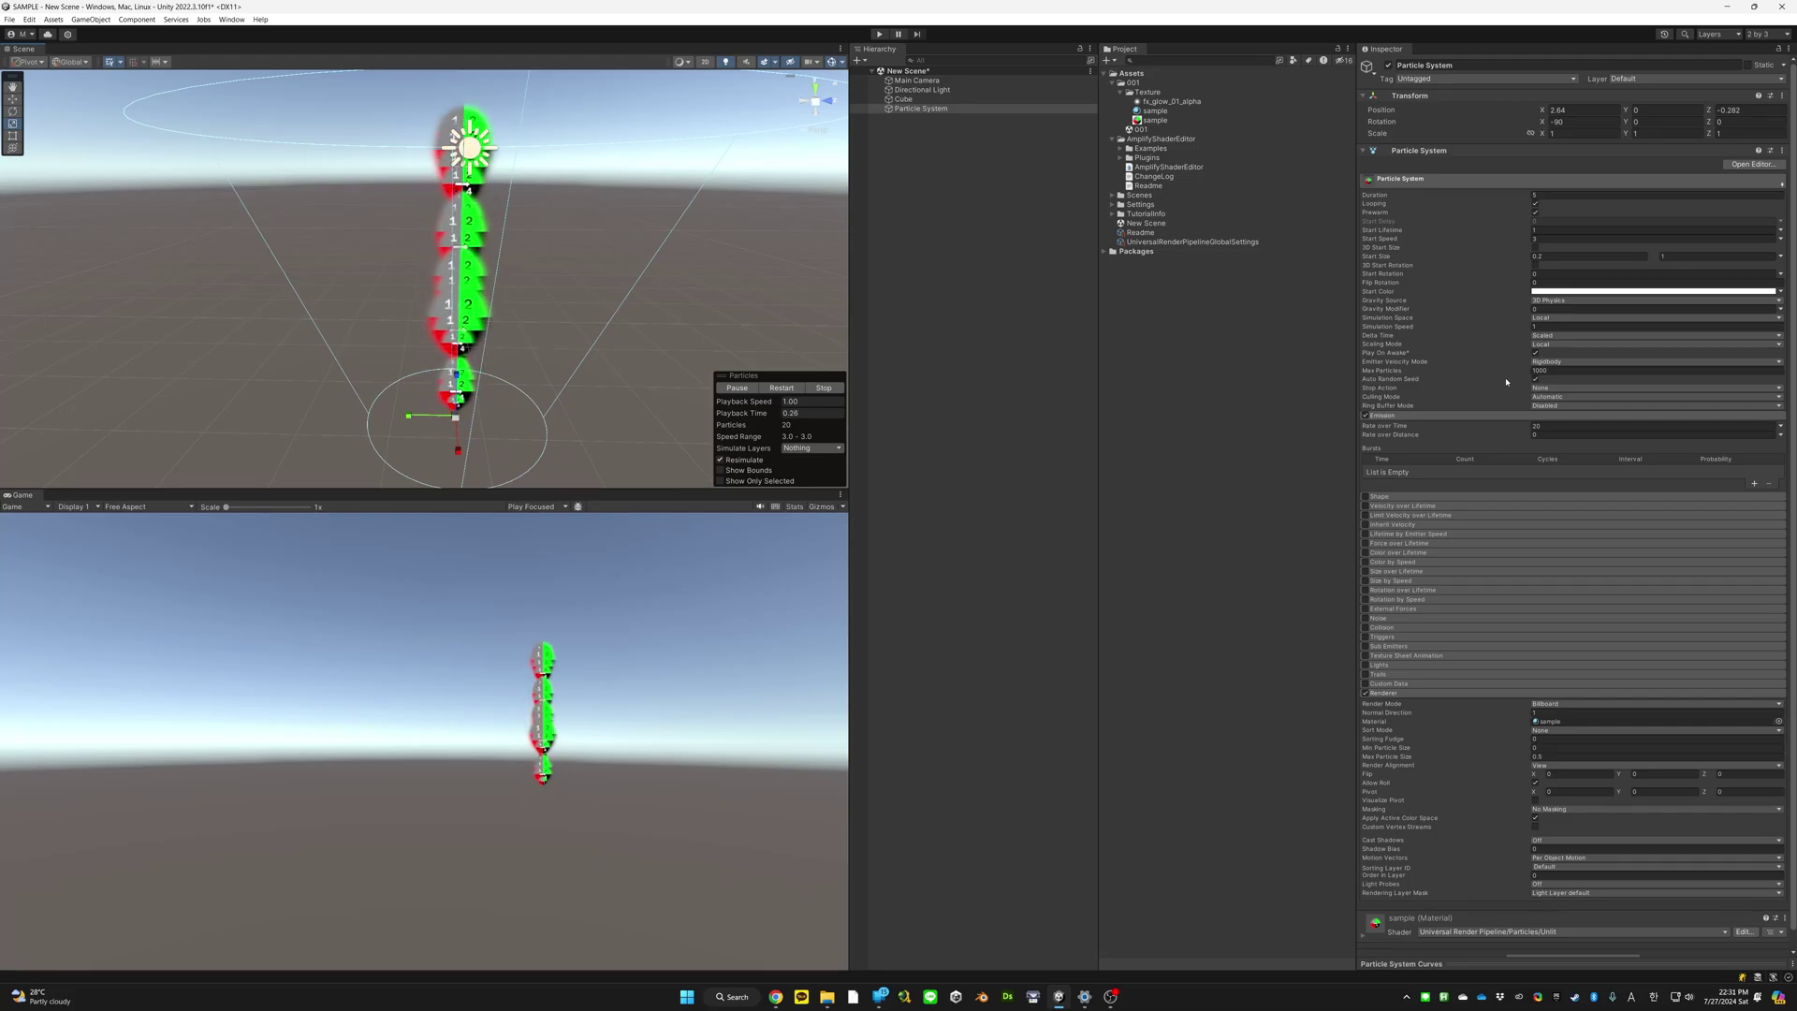
pyautogui.click(1536, 380)
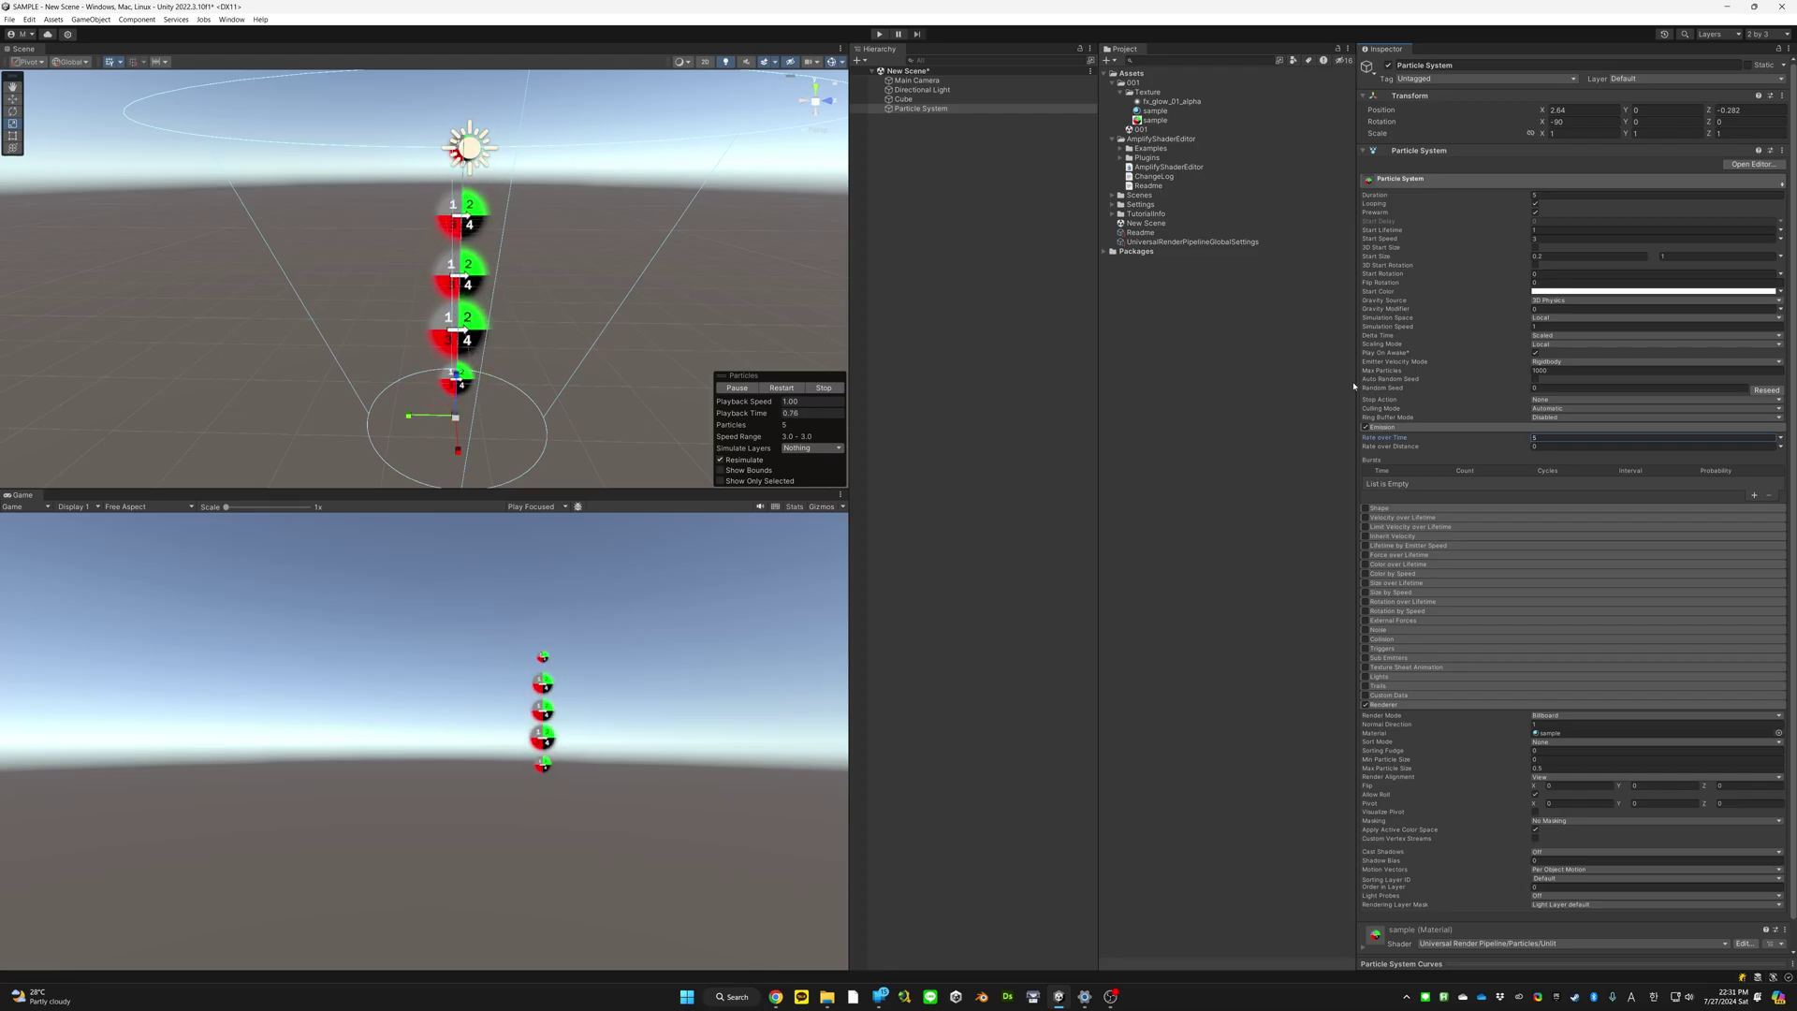
# Enable the Shape module and replay the Particle System repeatedly to compare the particle pattern with a fixed seed
pyautogui.click(1366, 508)
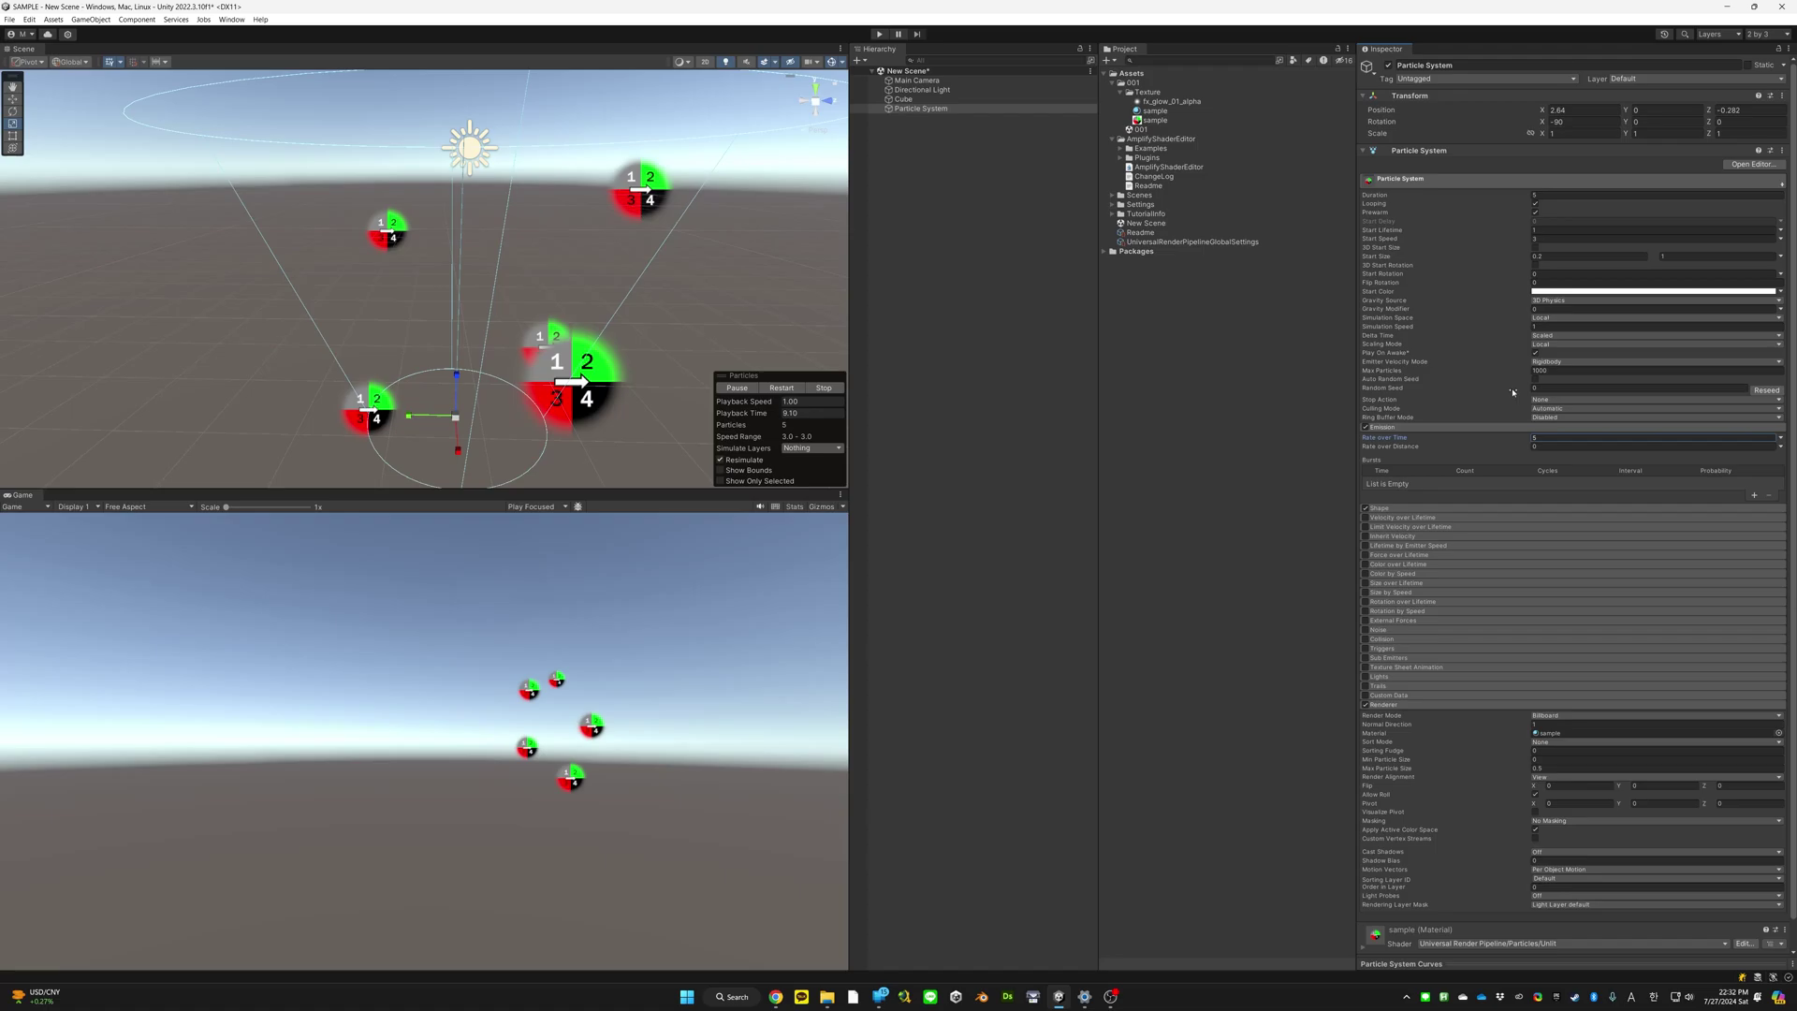
pyautogui.press('.')
pyautogui.press(',')
pyautogui.press('.')
pyautogui.press(',')
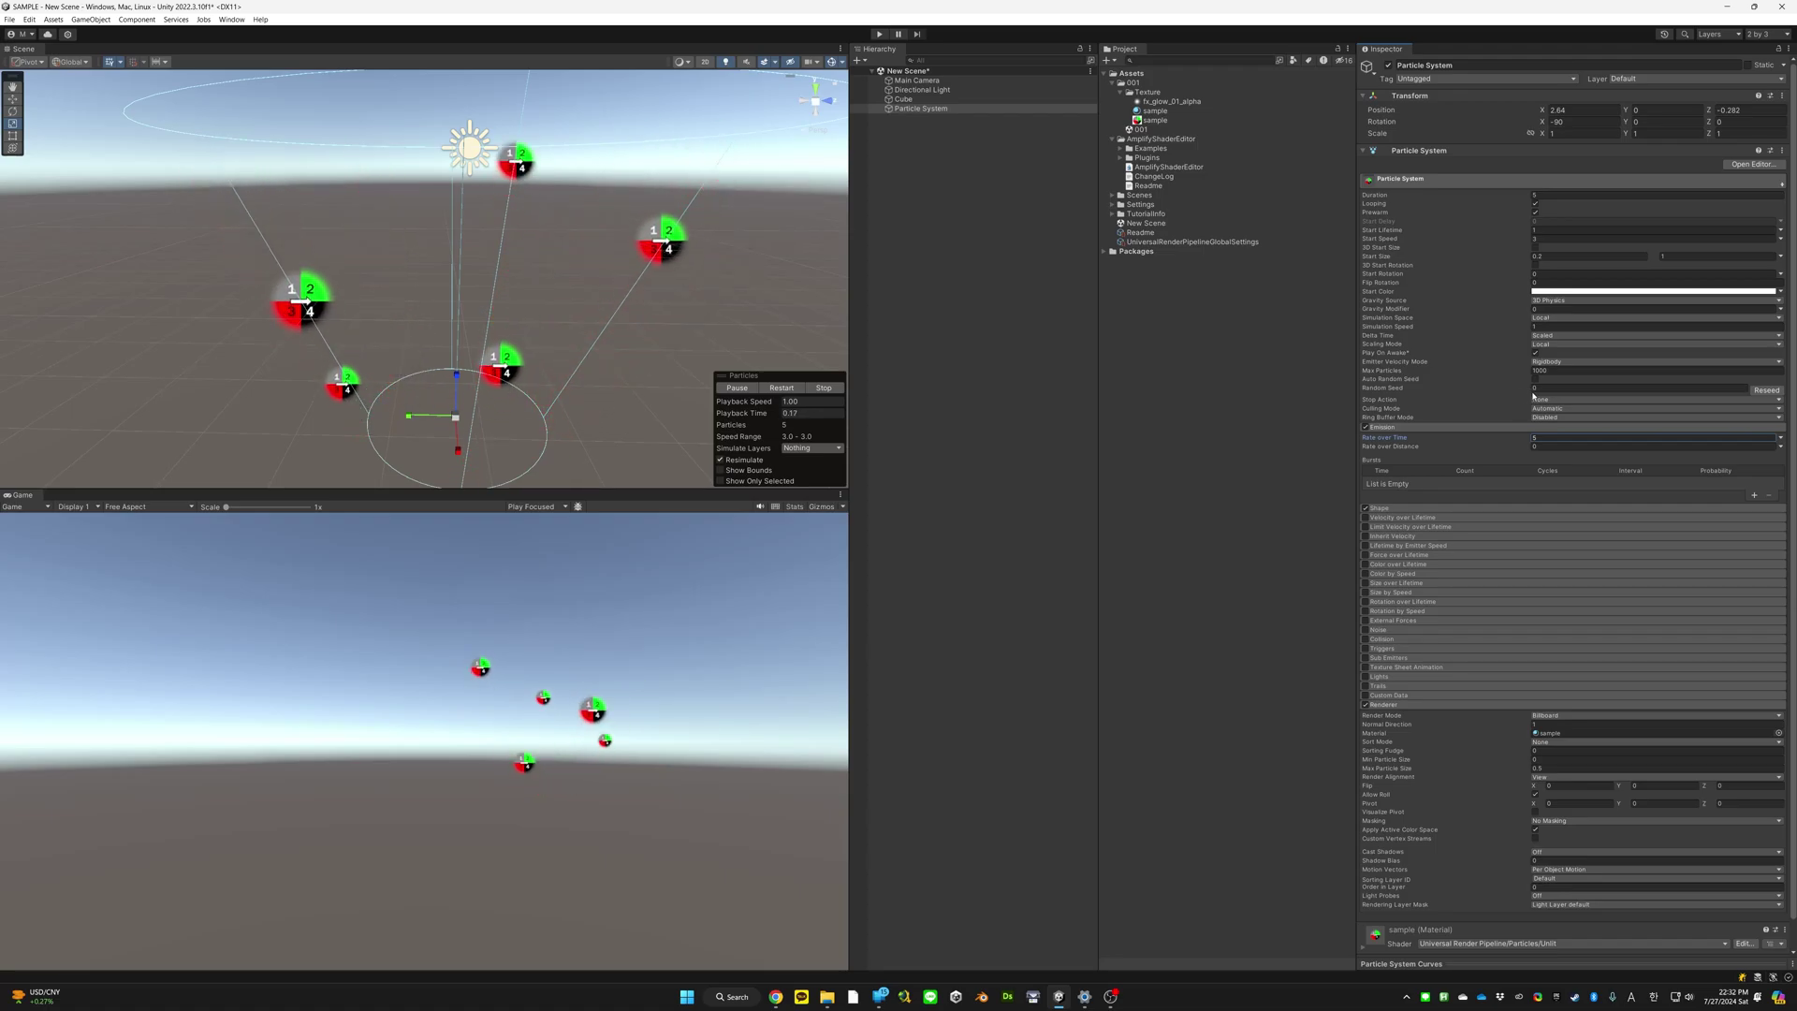
pyautogui.press('.')
pyautogui.press(',')
pyautogui.press('.')
pyautogui.press(',')
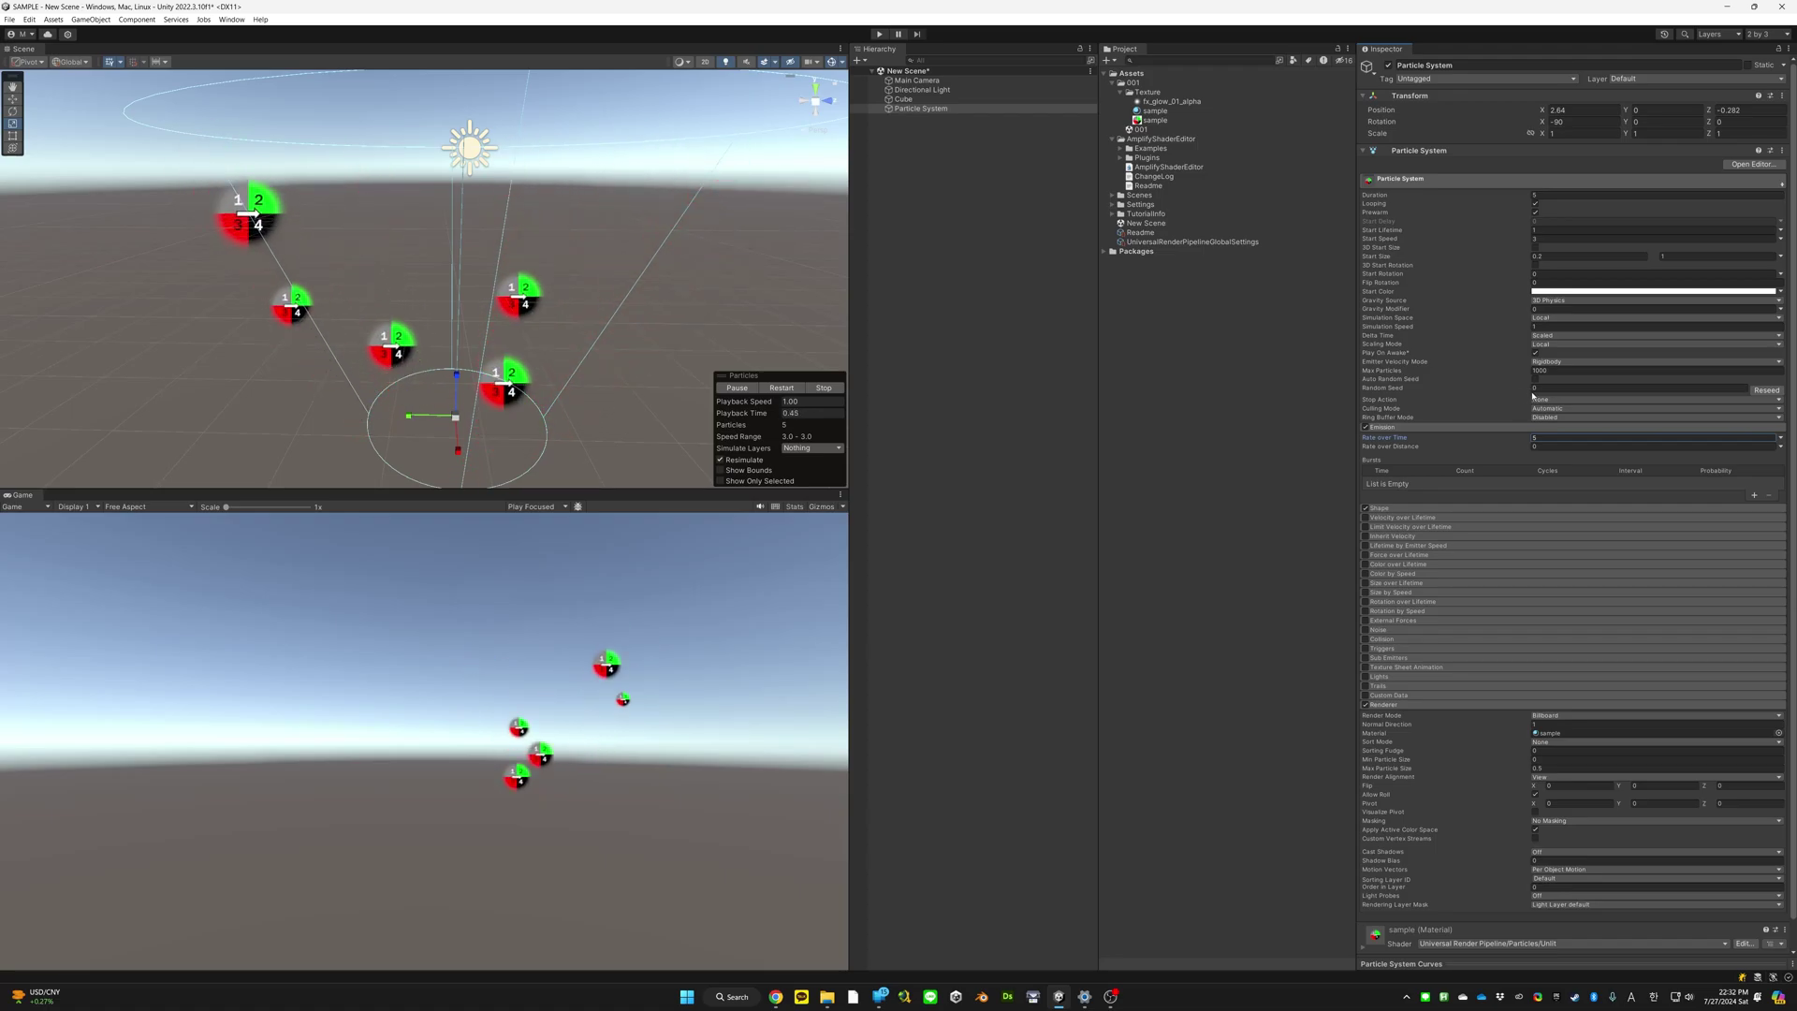
pyautogui.press('.')
pyautogui.press(',')
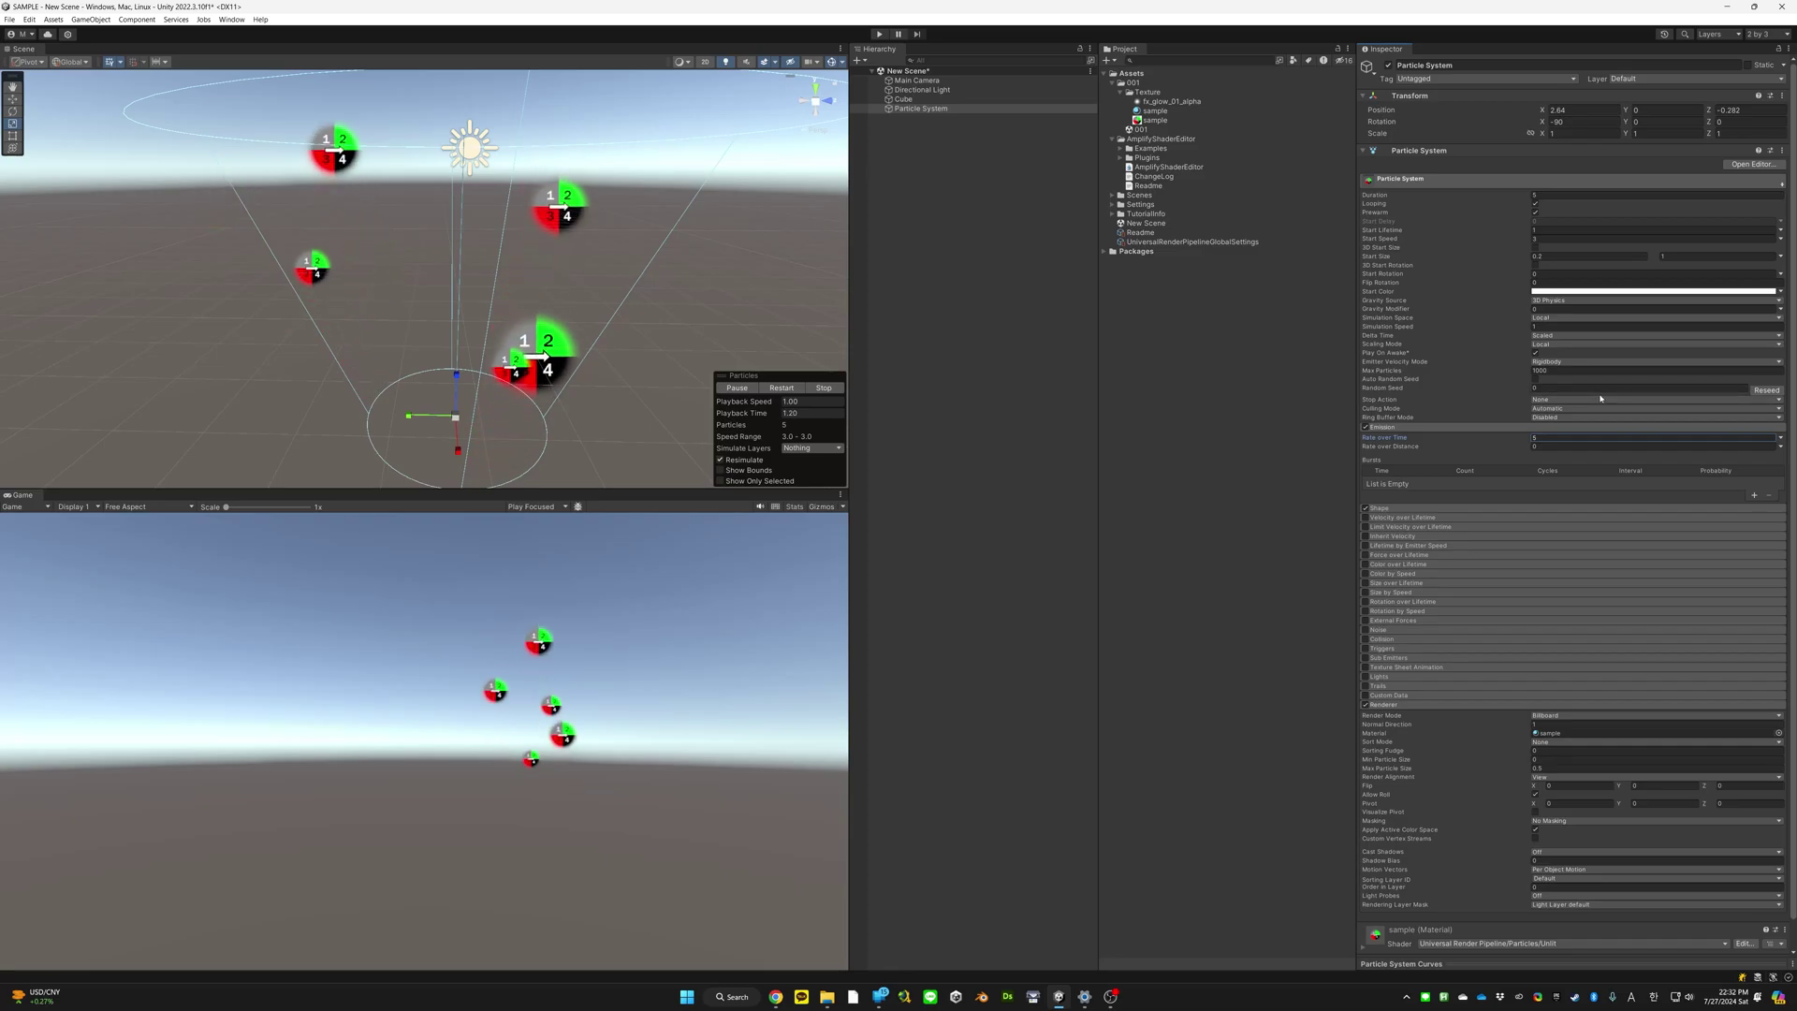
# Reseed the Particle System several times to compare particle patterns, and turn Auto Random Seed back on
pyautogui.click(1765, 390)
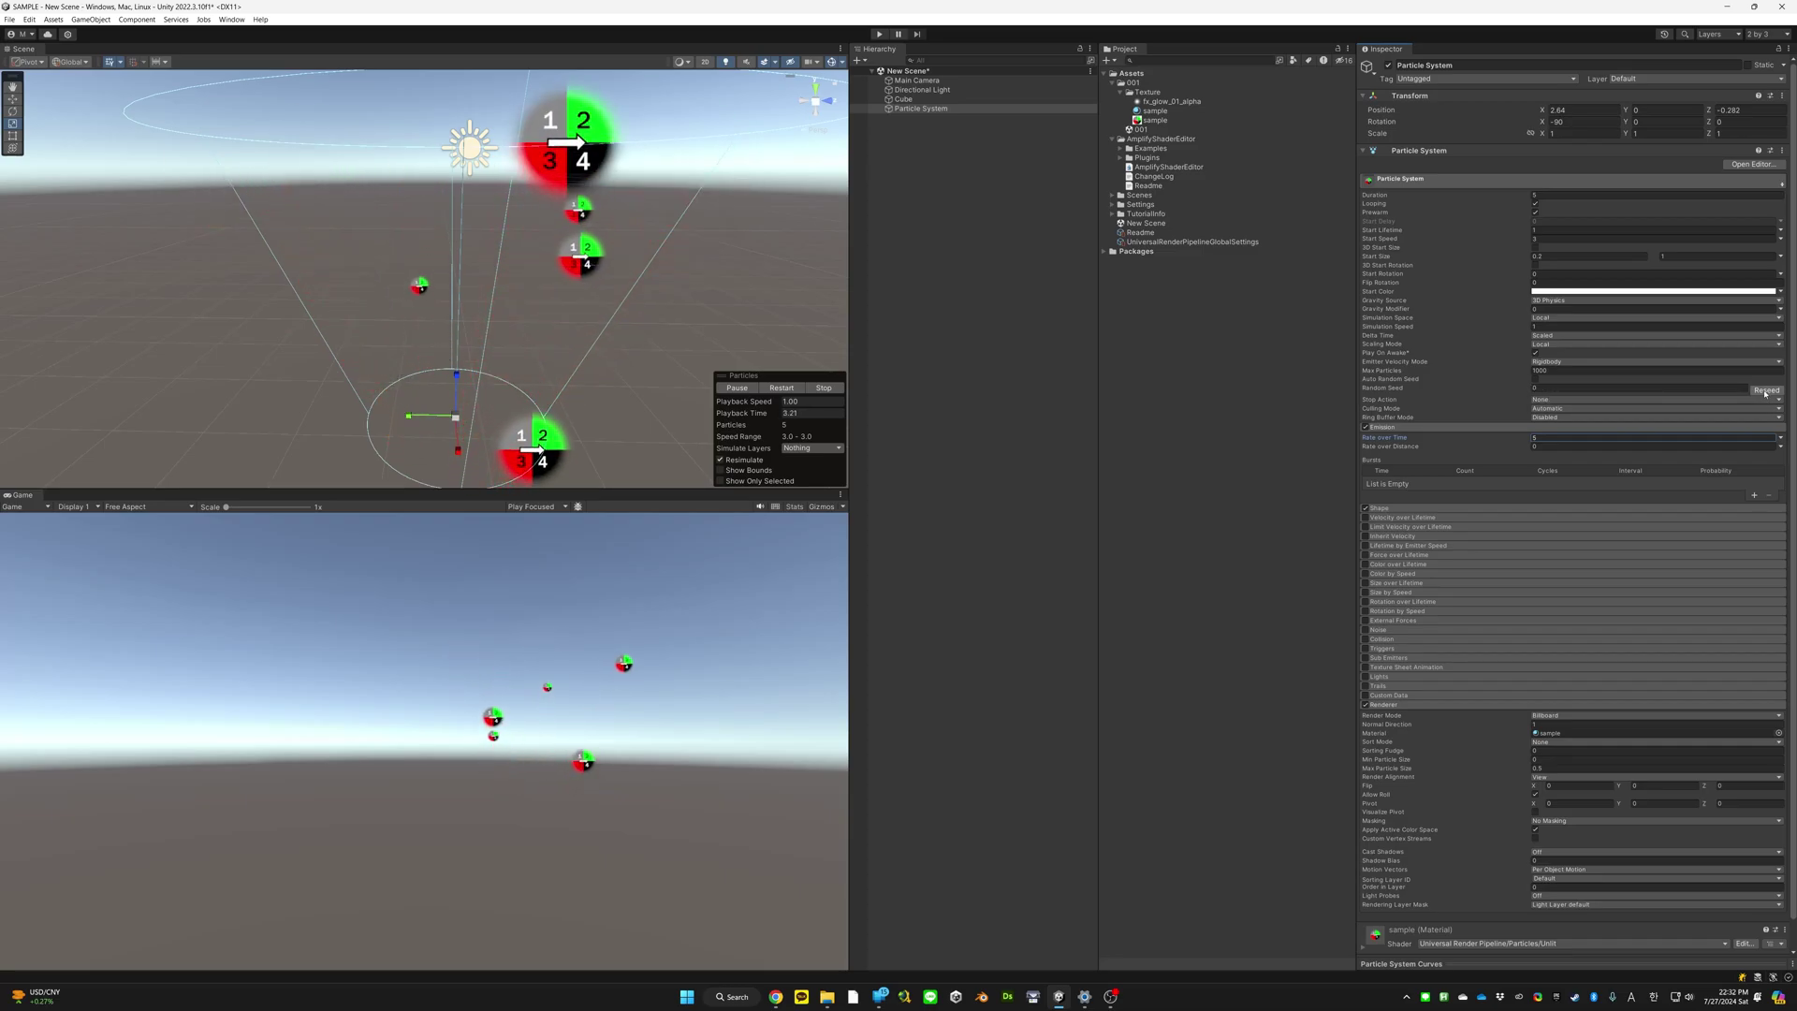
pyautogui.click(1765, 390)
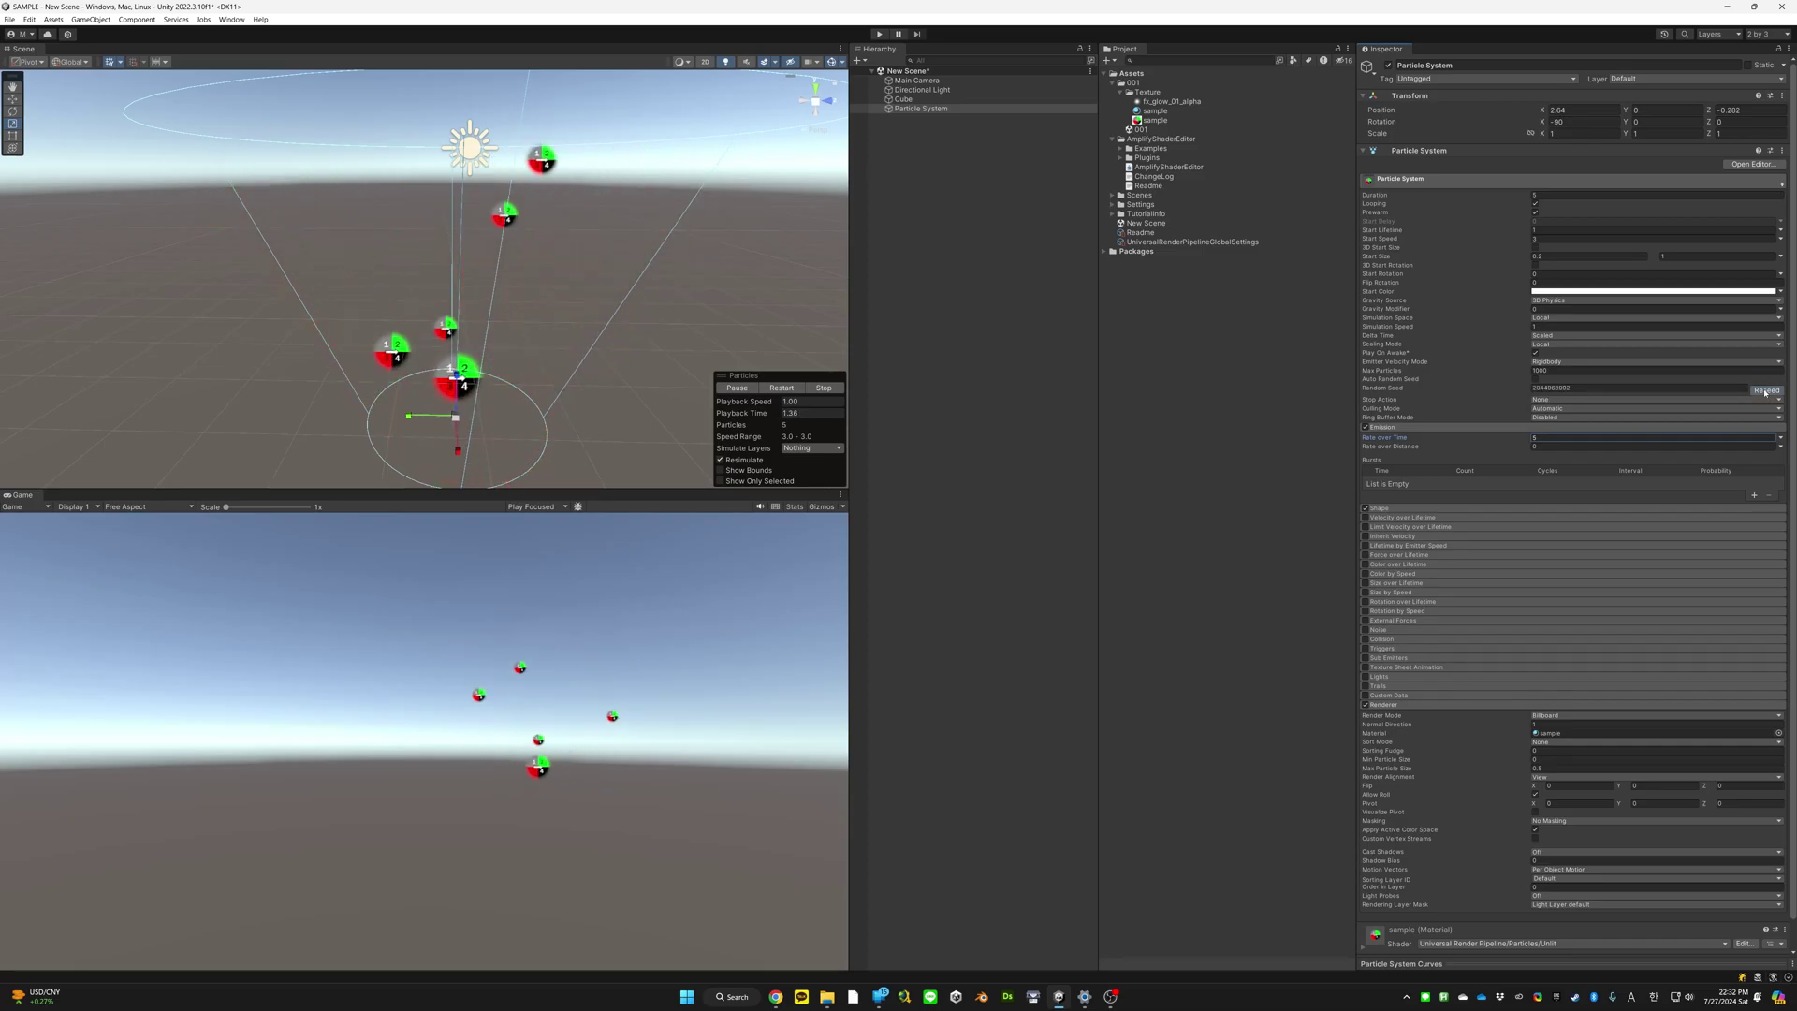
pyautogui.click(1765, 390)
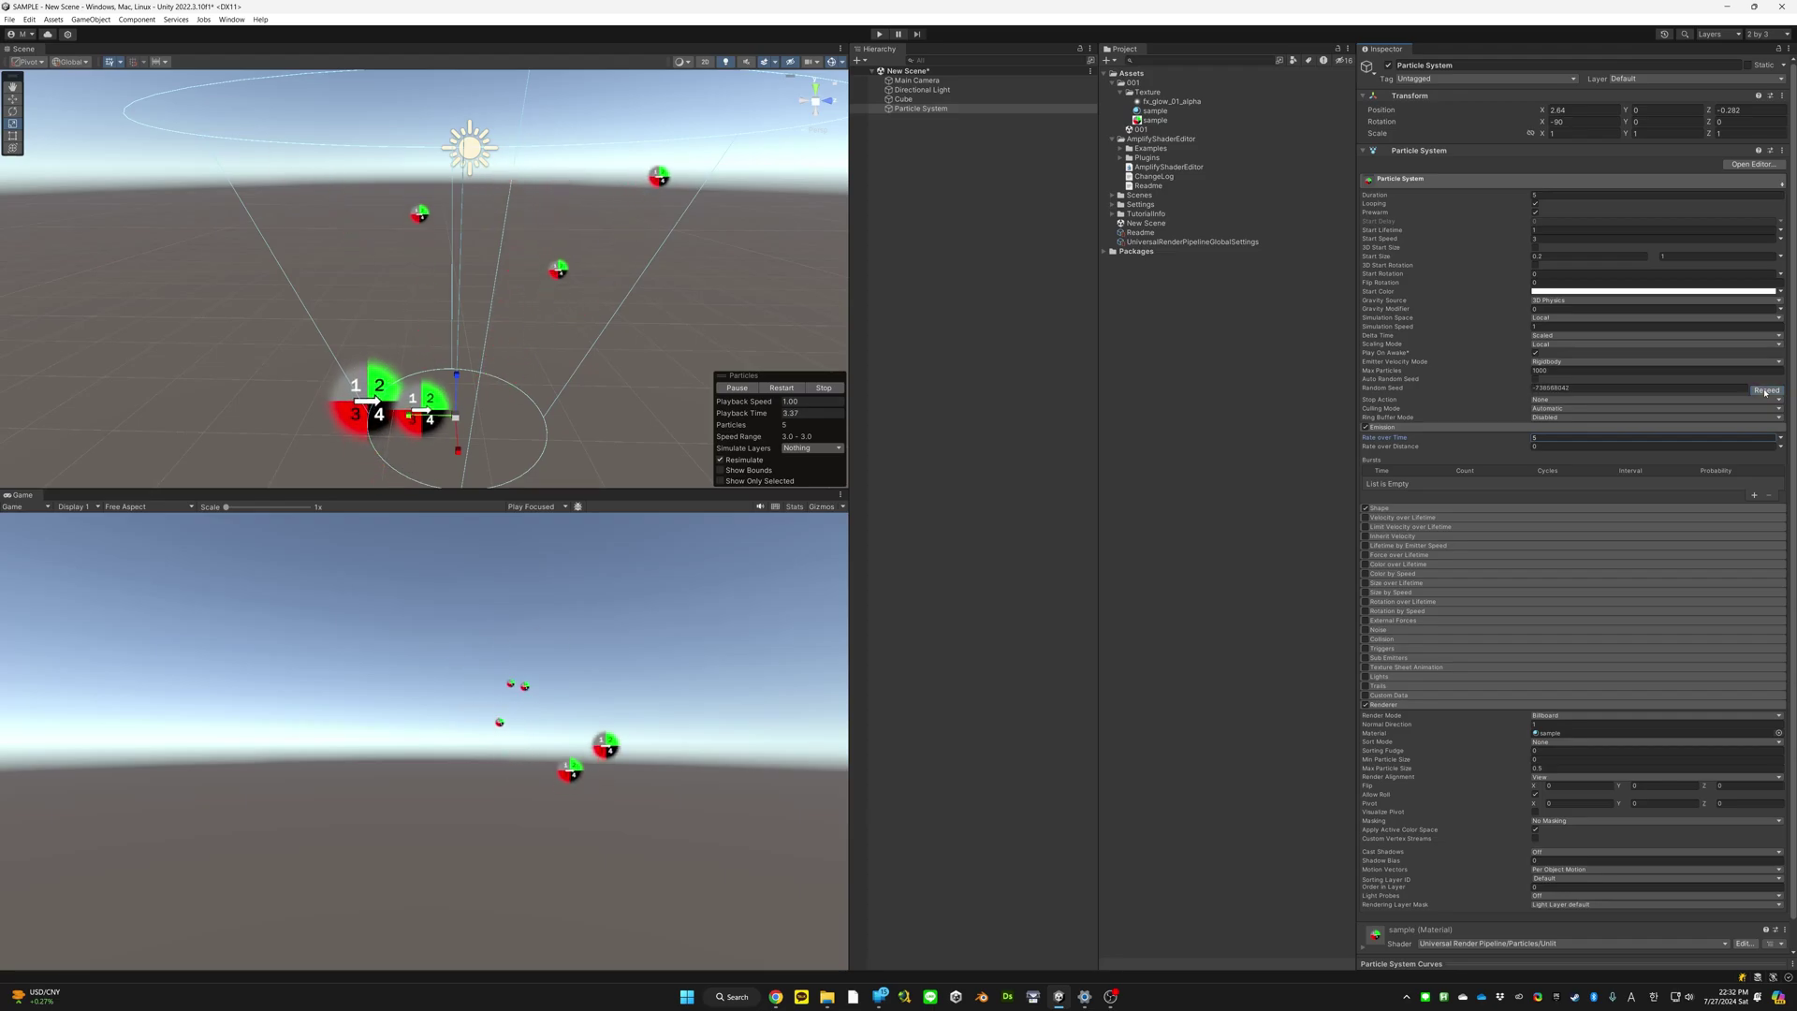
pyautogui.click(1765, 390)
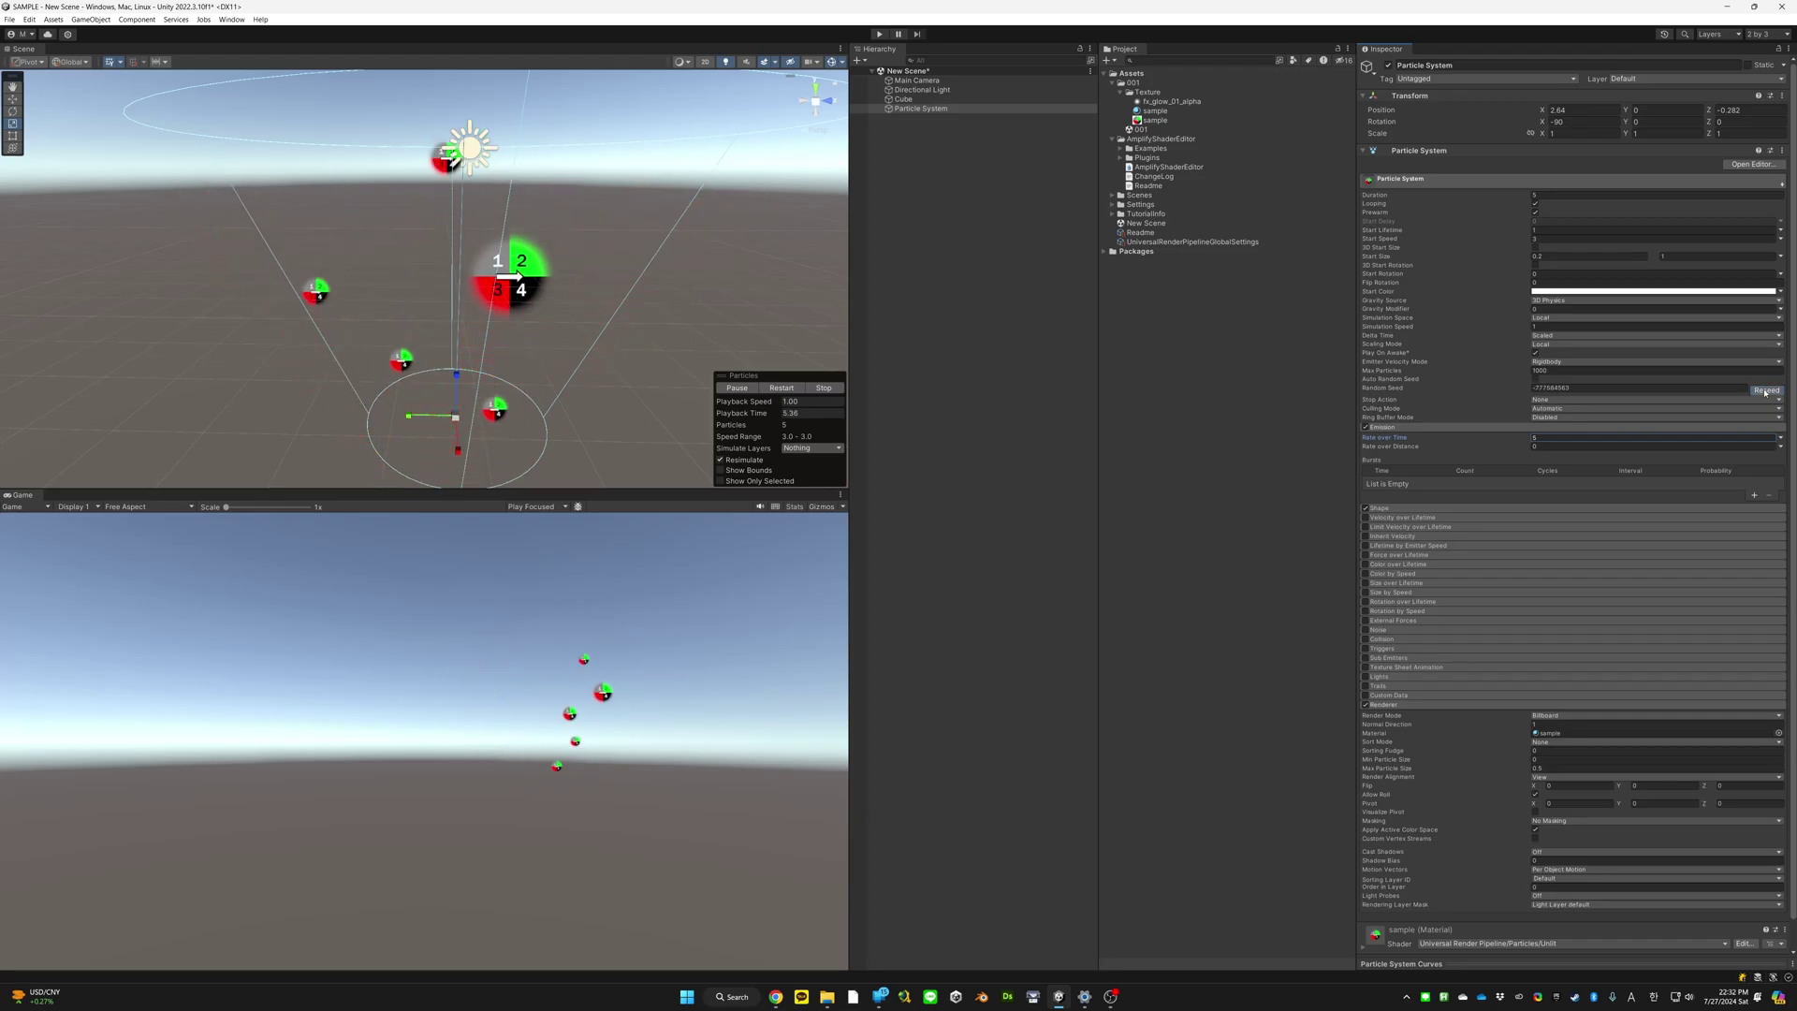
pyautogui.click(1765, 390)
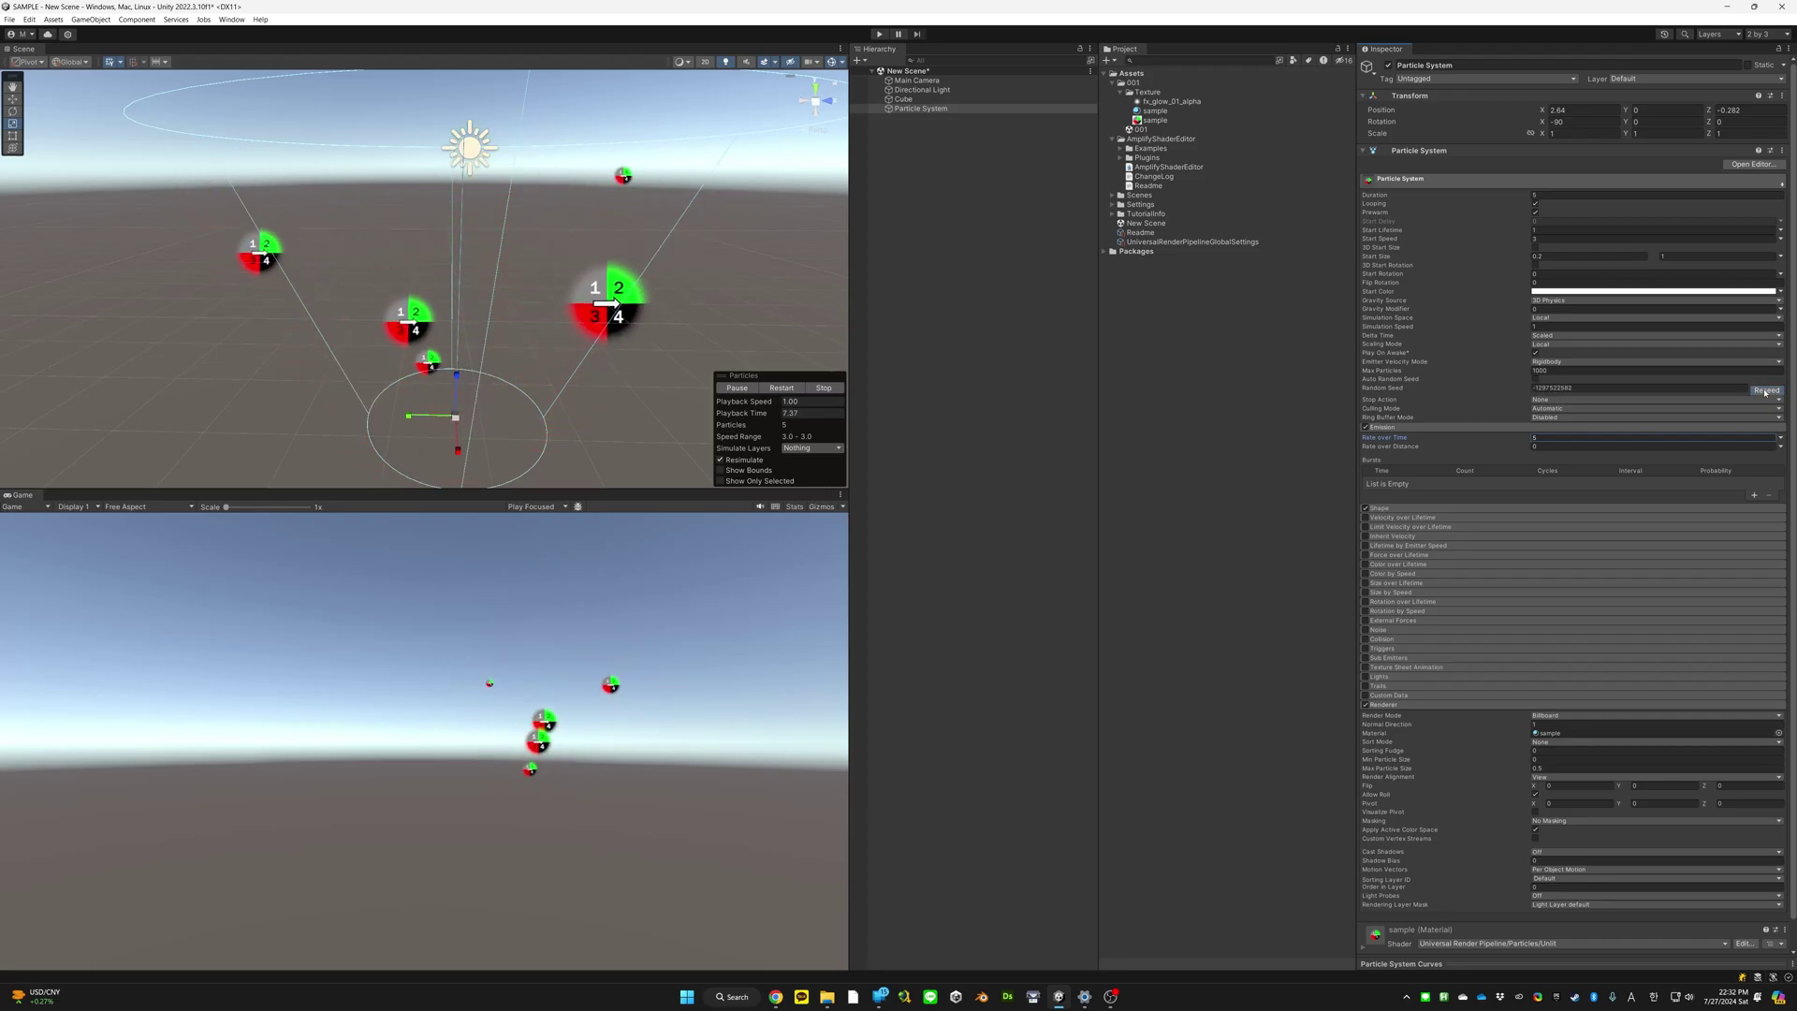
pyautogui.click(1765, 390)
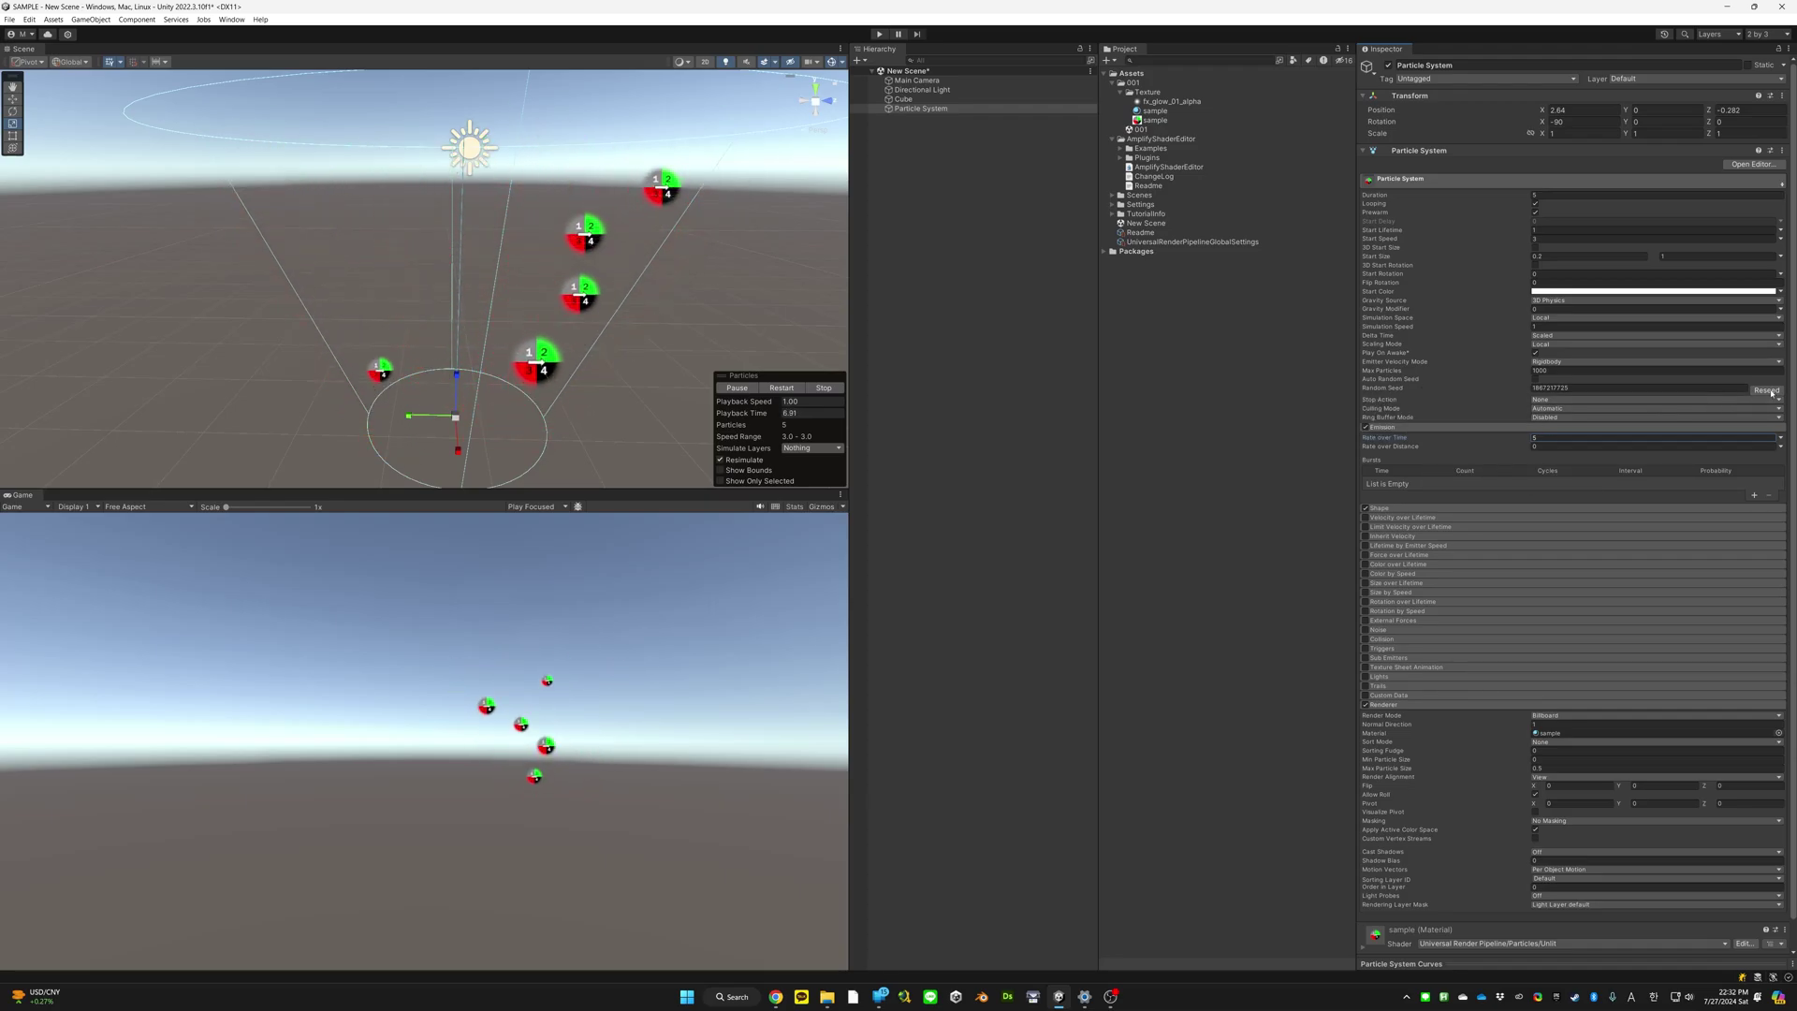
pyautogui.click(1535, 379)
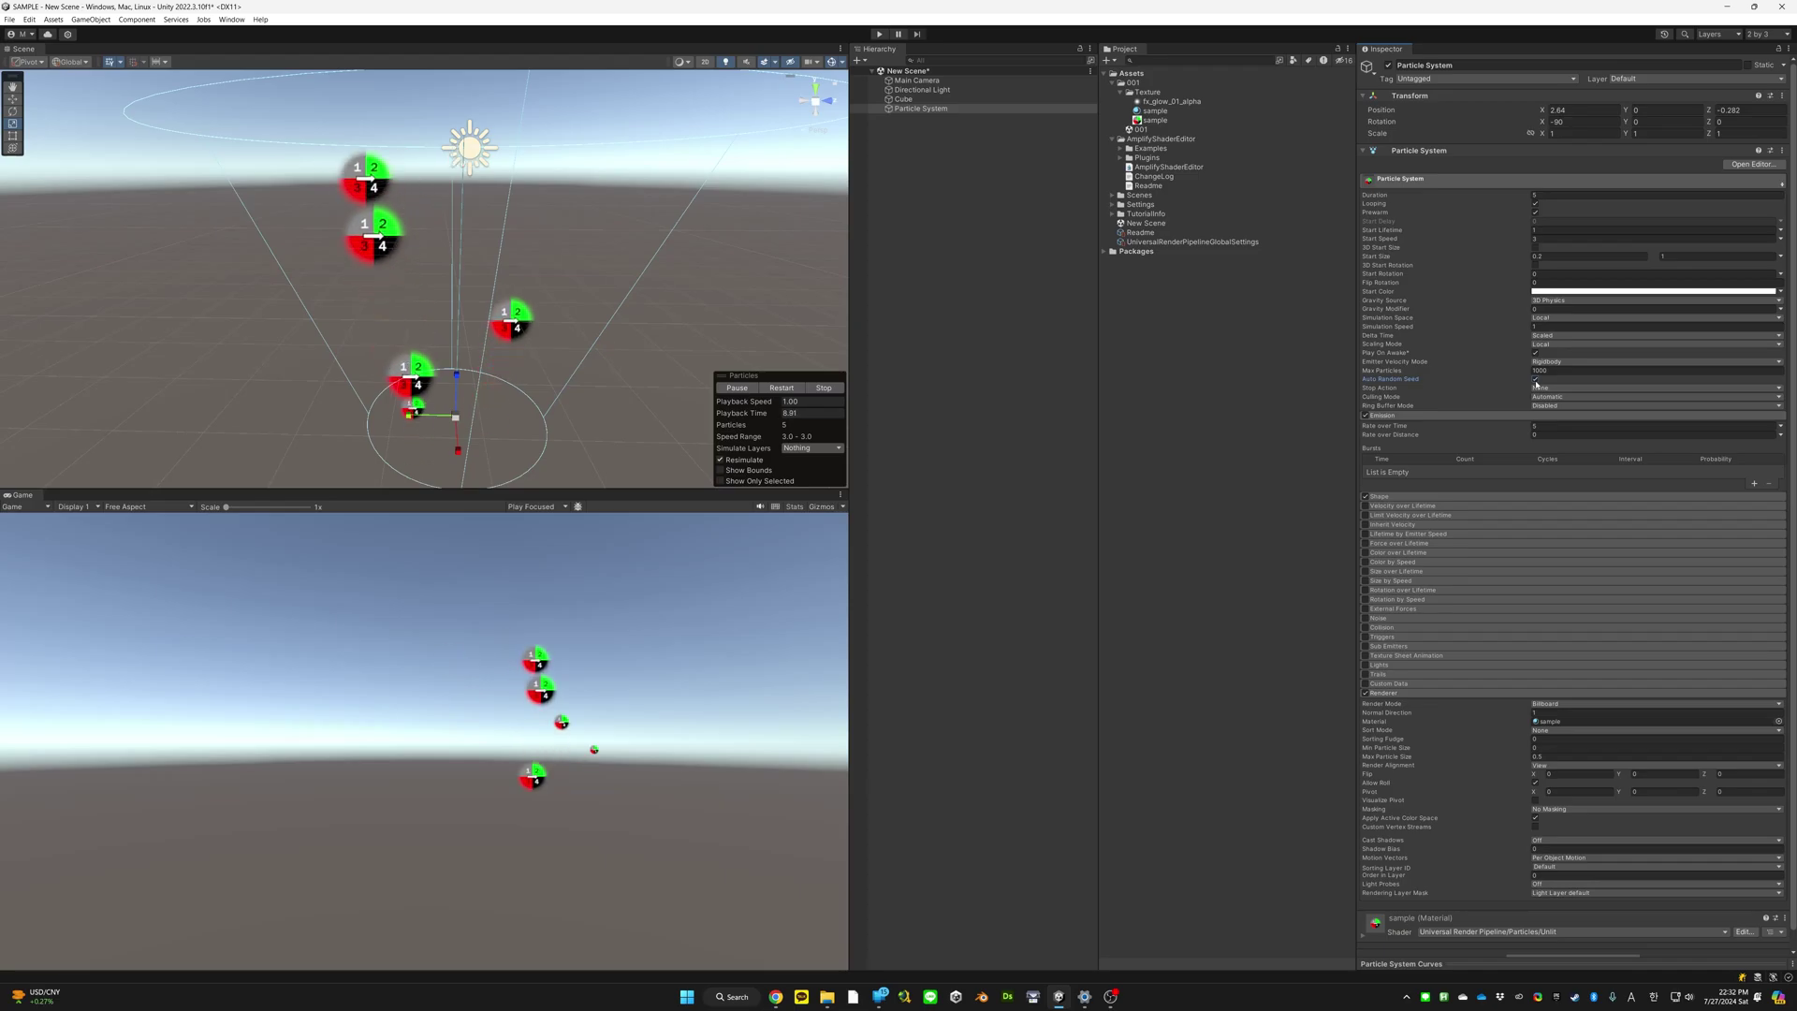
# Review the available options of the Particle System's Stop Action, Culling Mode and Ring Buffer Mode
pyautogui.click(1535, 389)
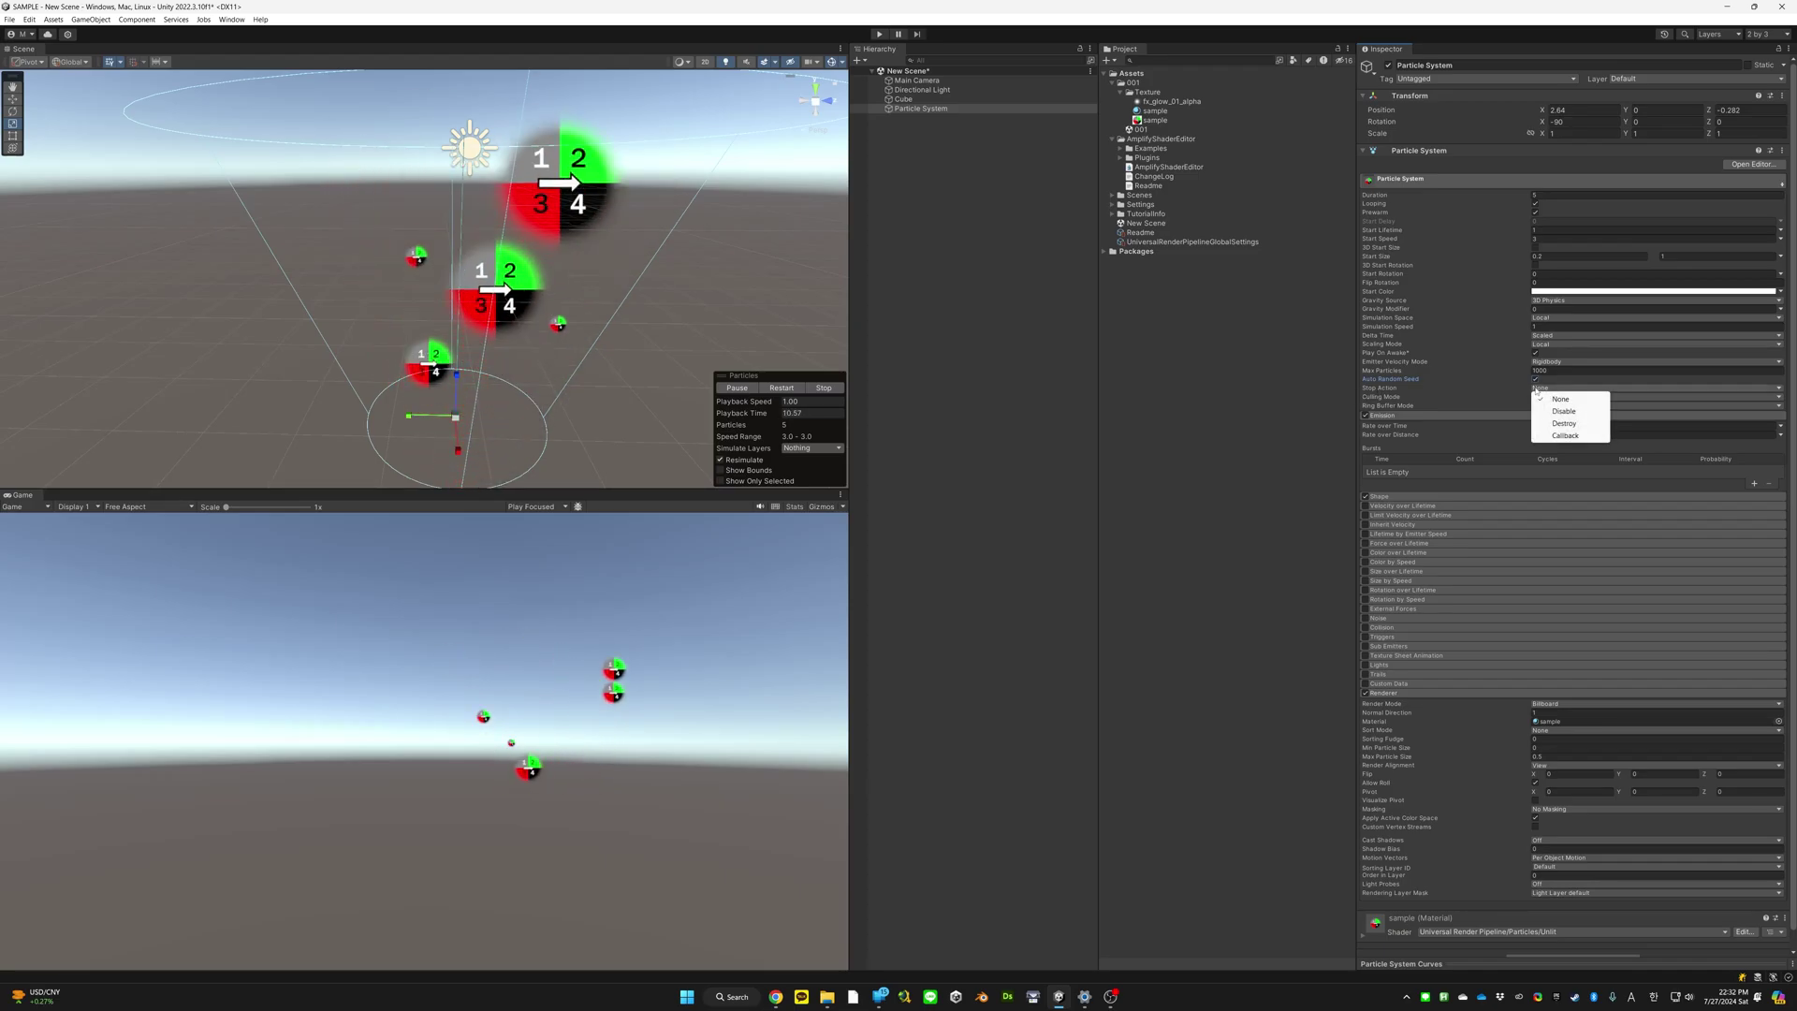
pyautogui.click(1546, 391)
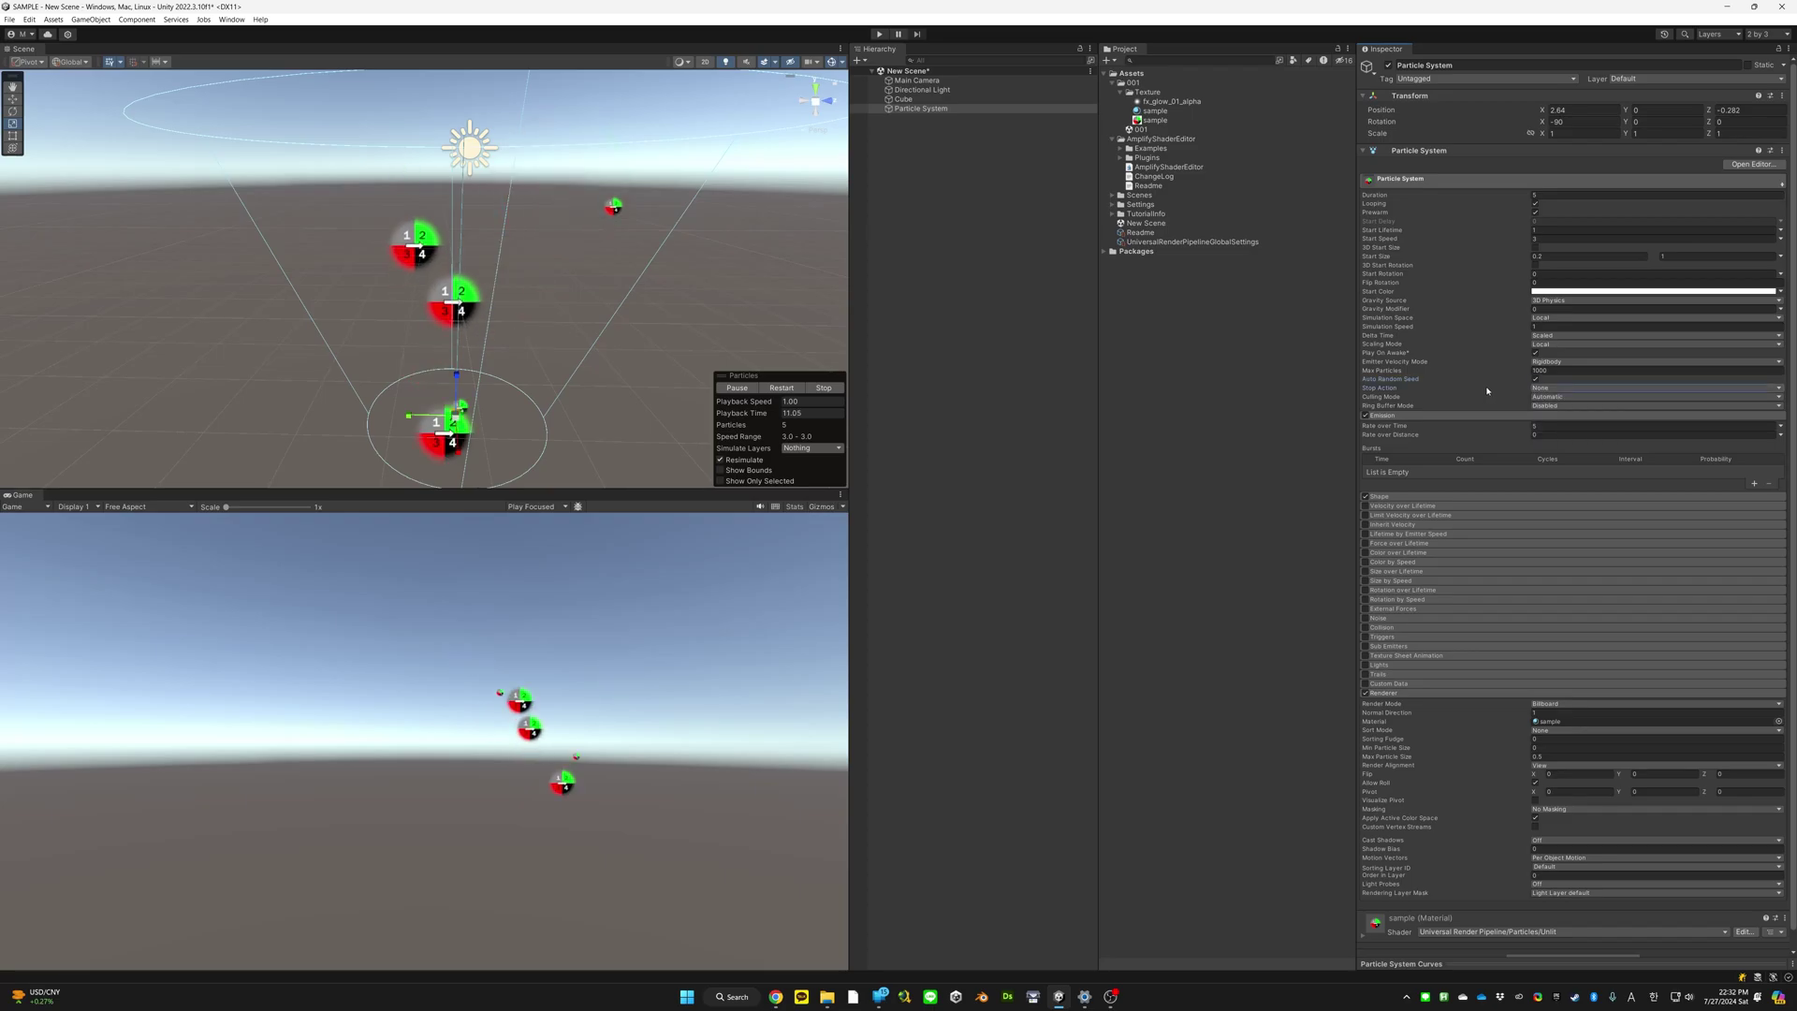
pyautogui.click(1544, 398)
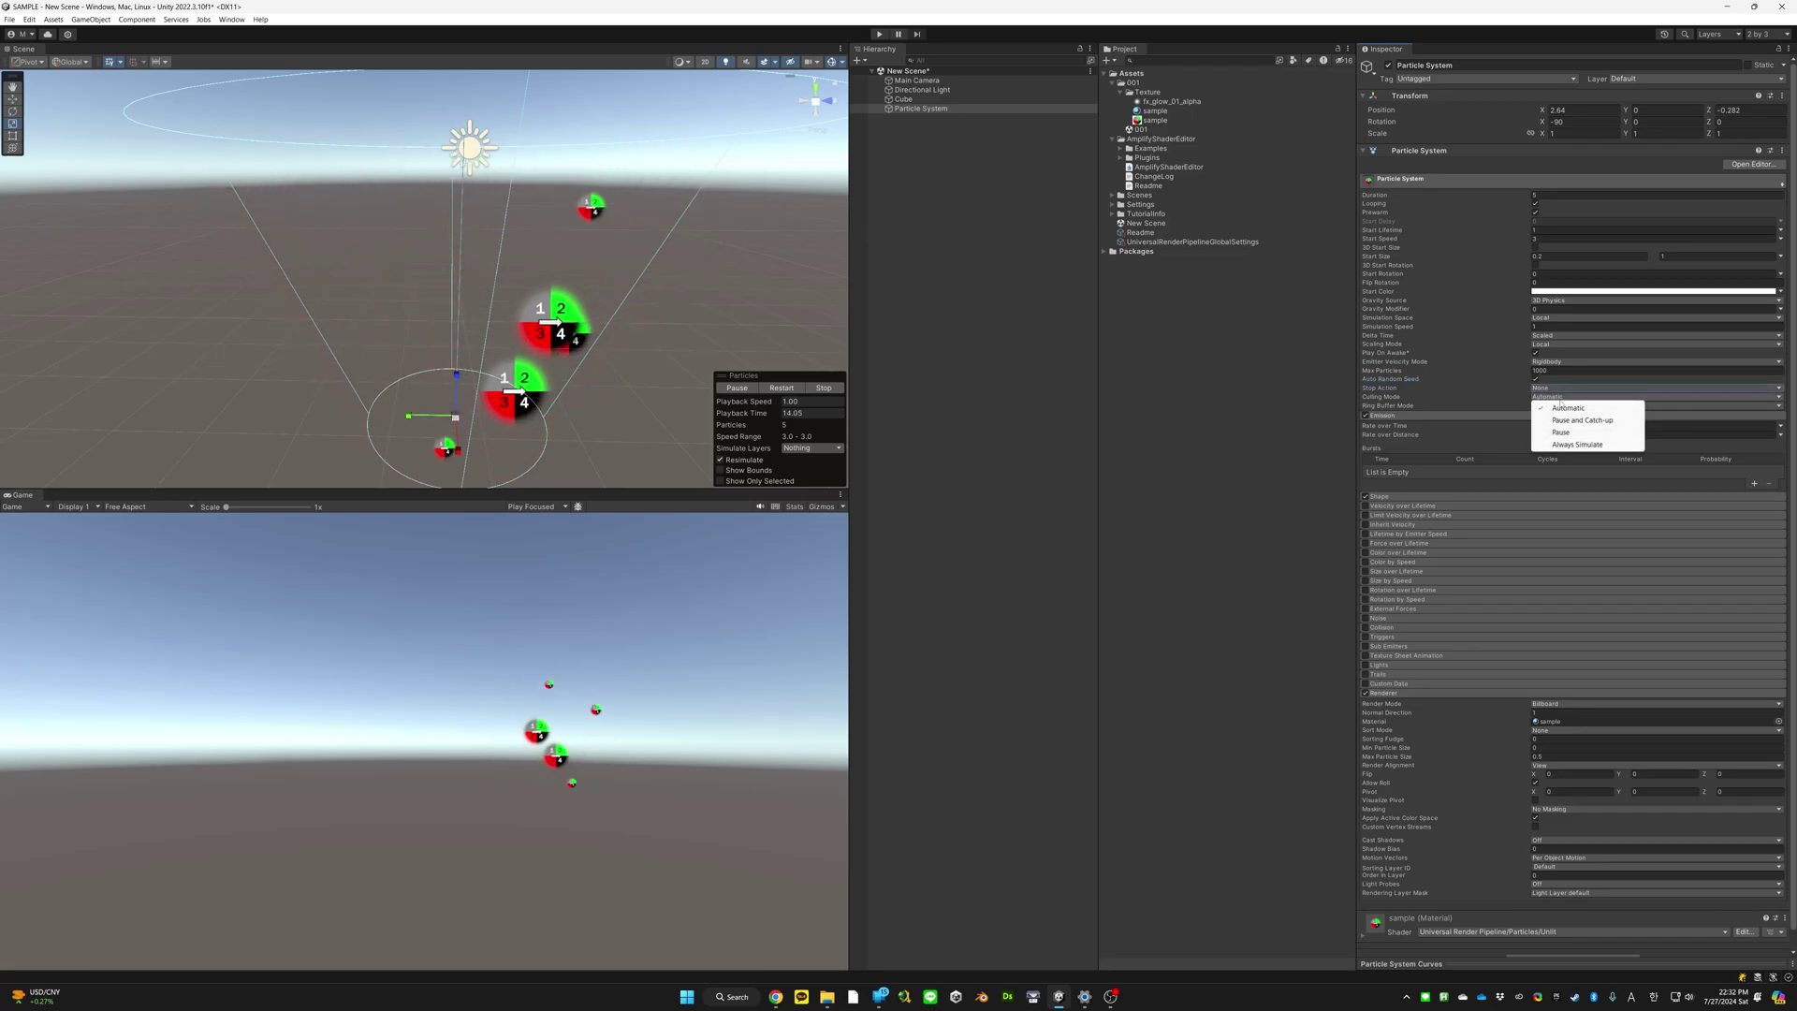
pyautogui.click(1540, 405)
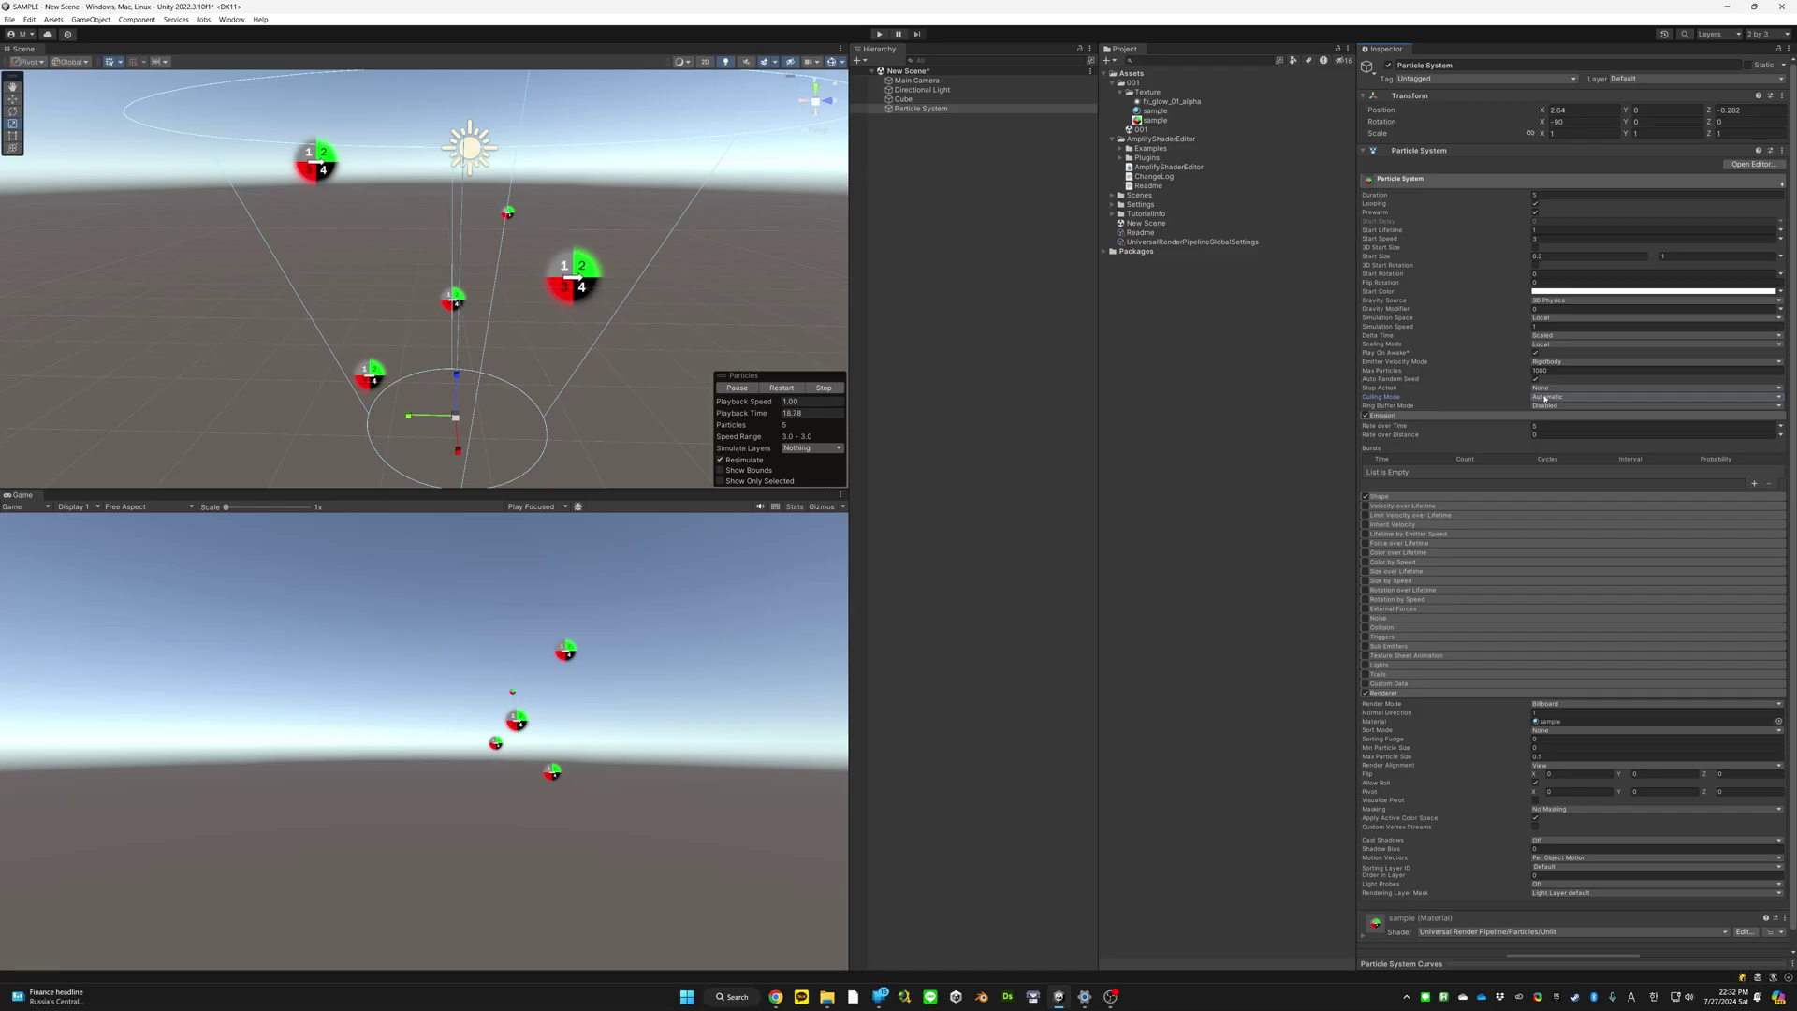
pyautogui.click(1558, 405)
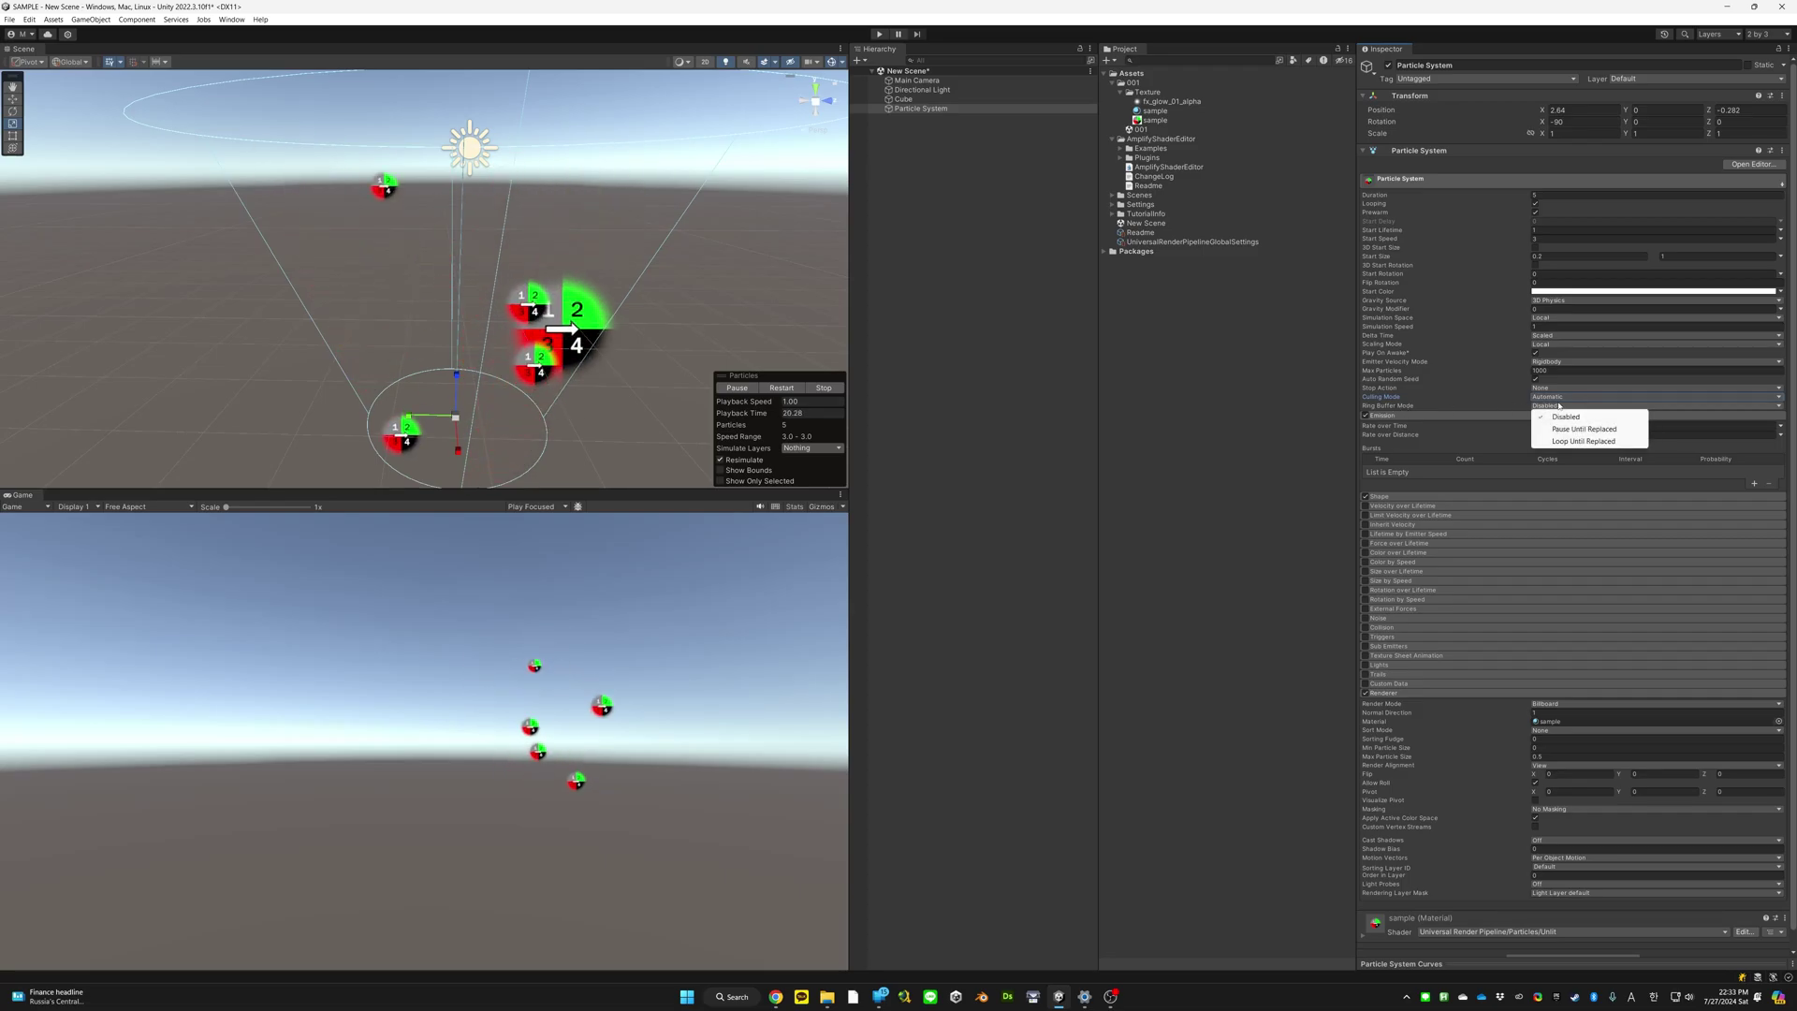
pyautogui.click(1506, 407)
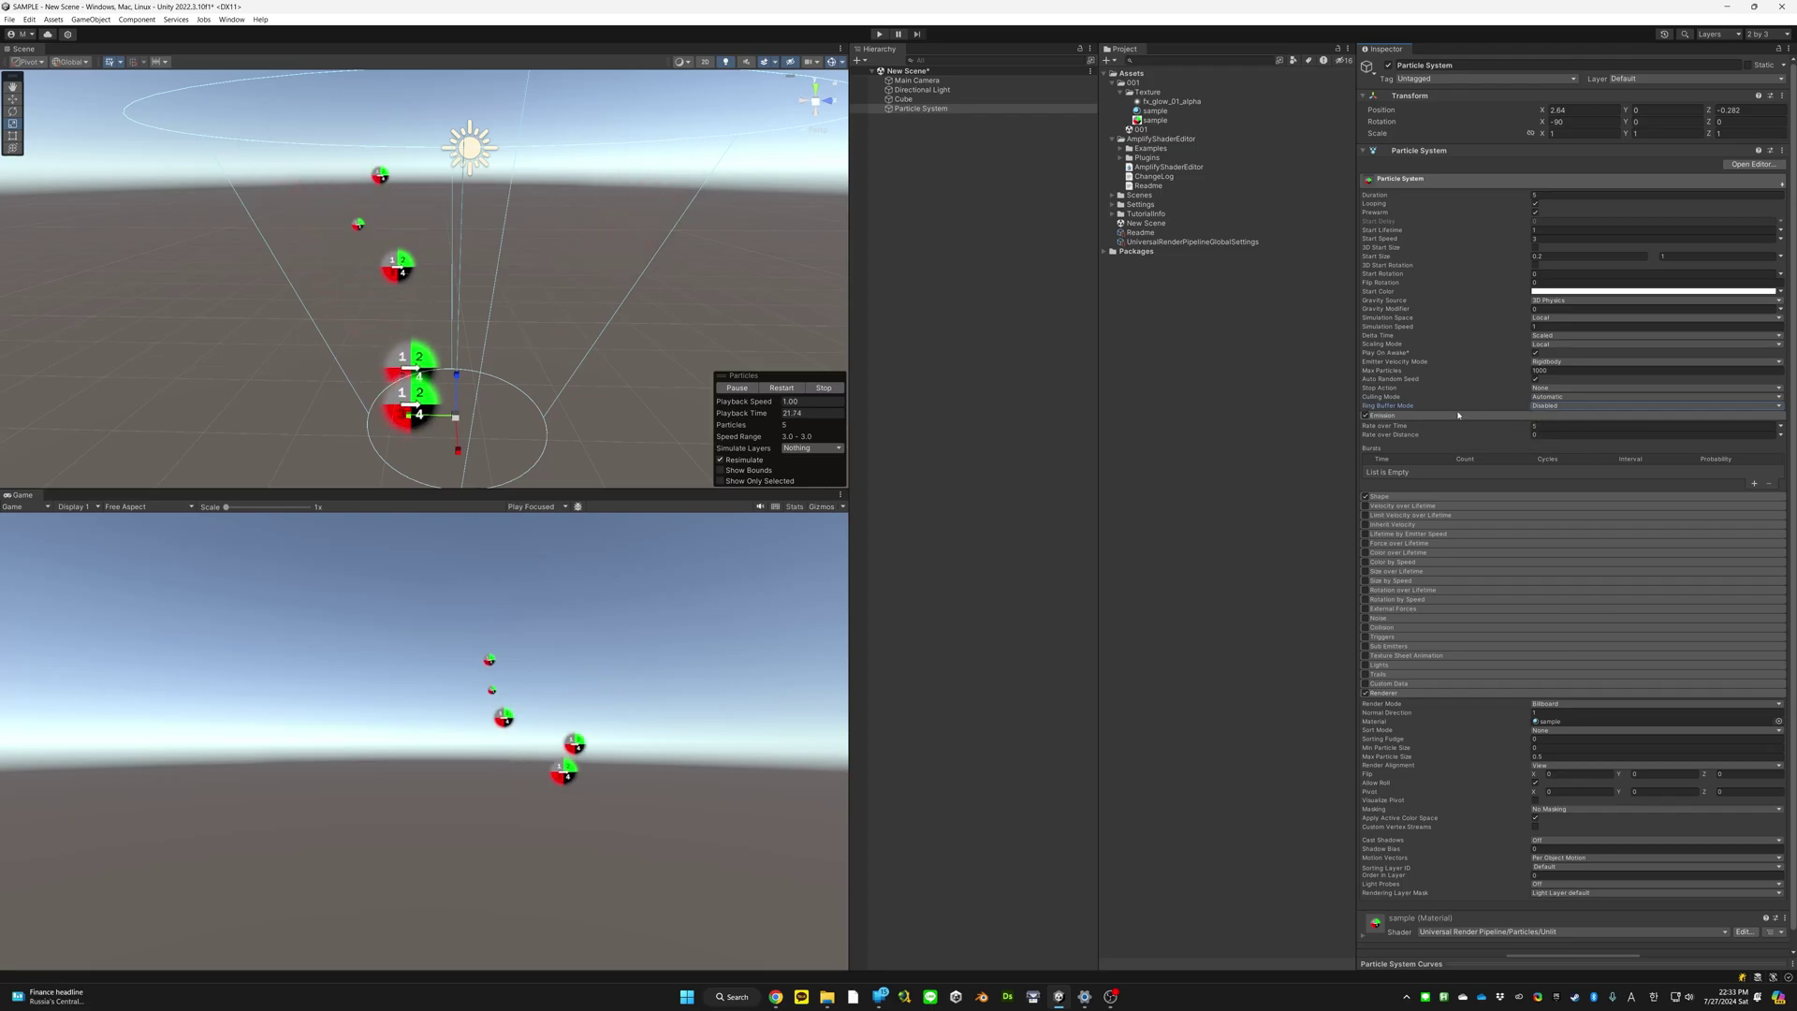
# Look over the Emission and Shape module sections and turn off the Shape module
pyautogui.click(1404, 416)
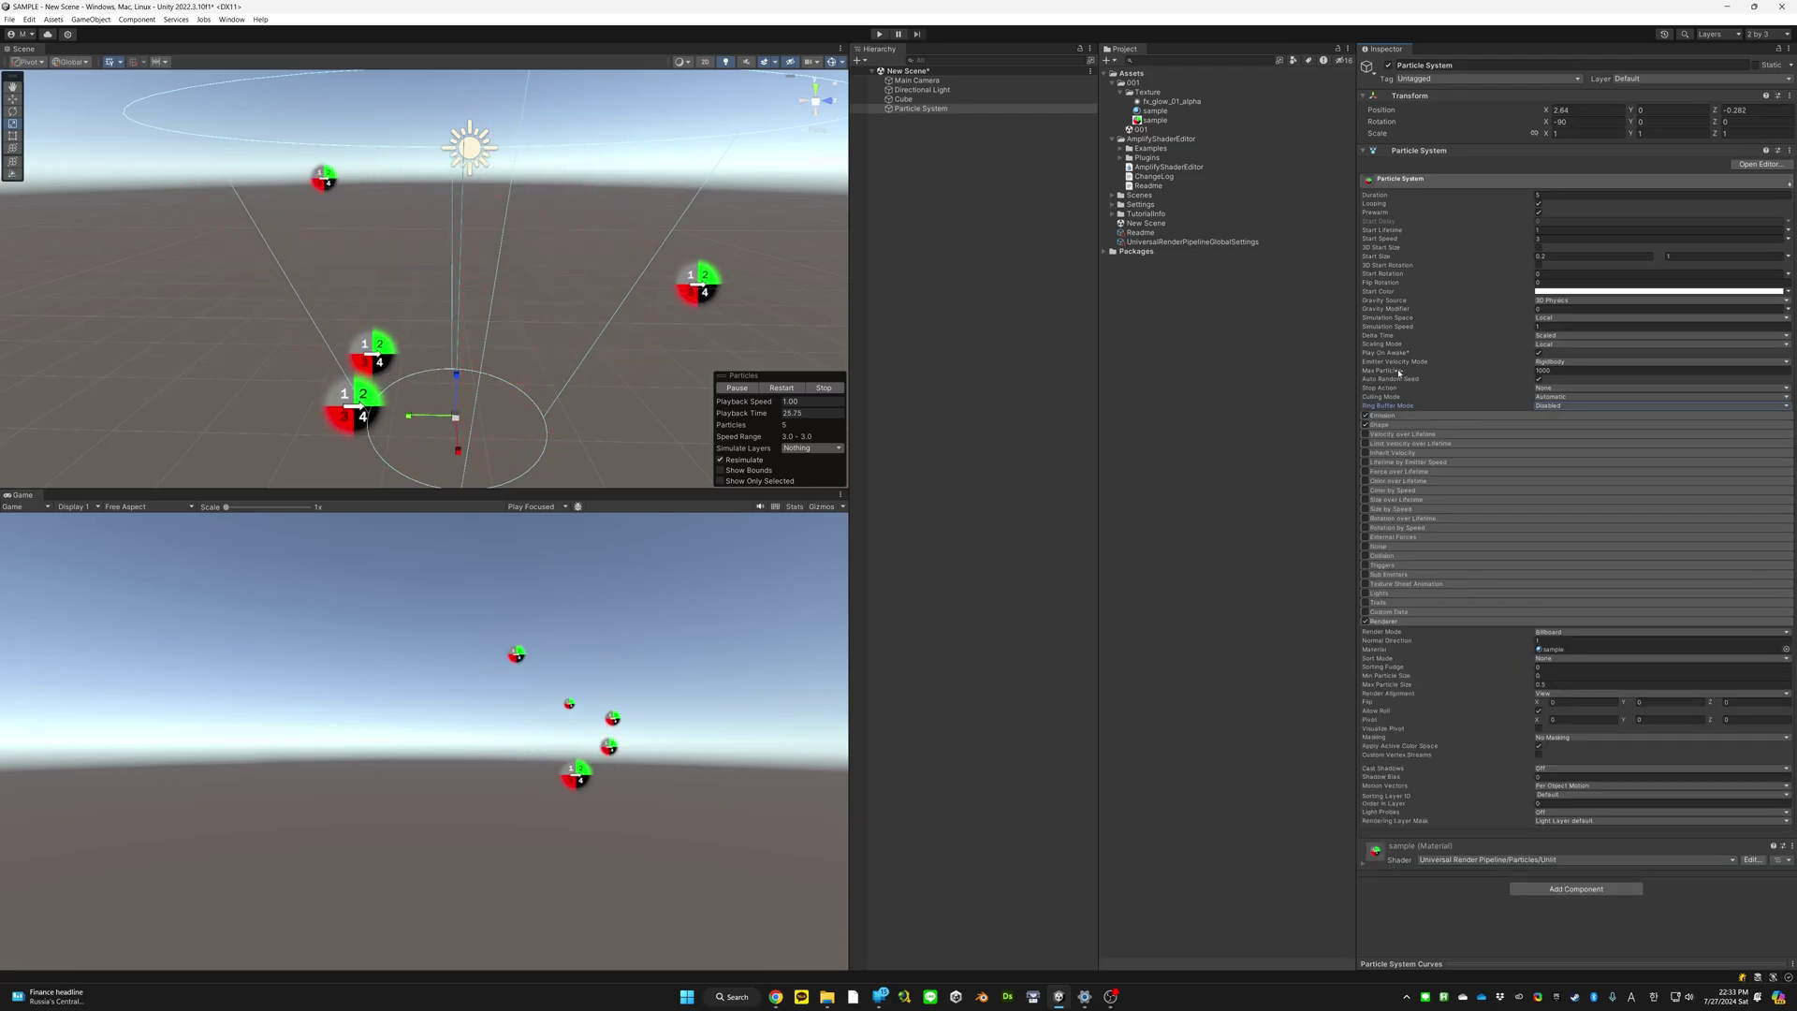
pyautogui.click(1395, 418)
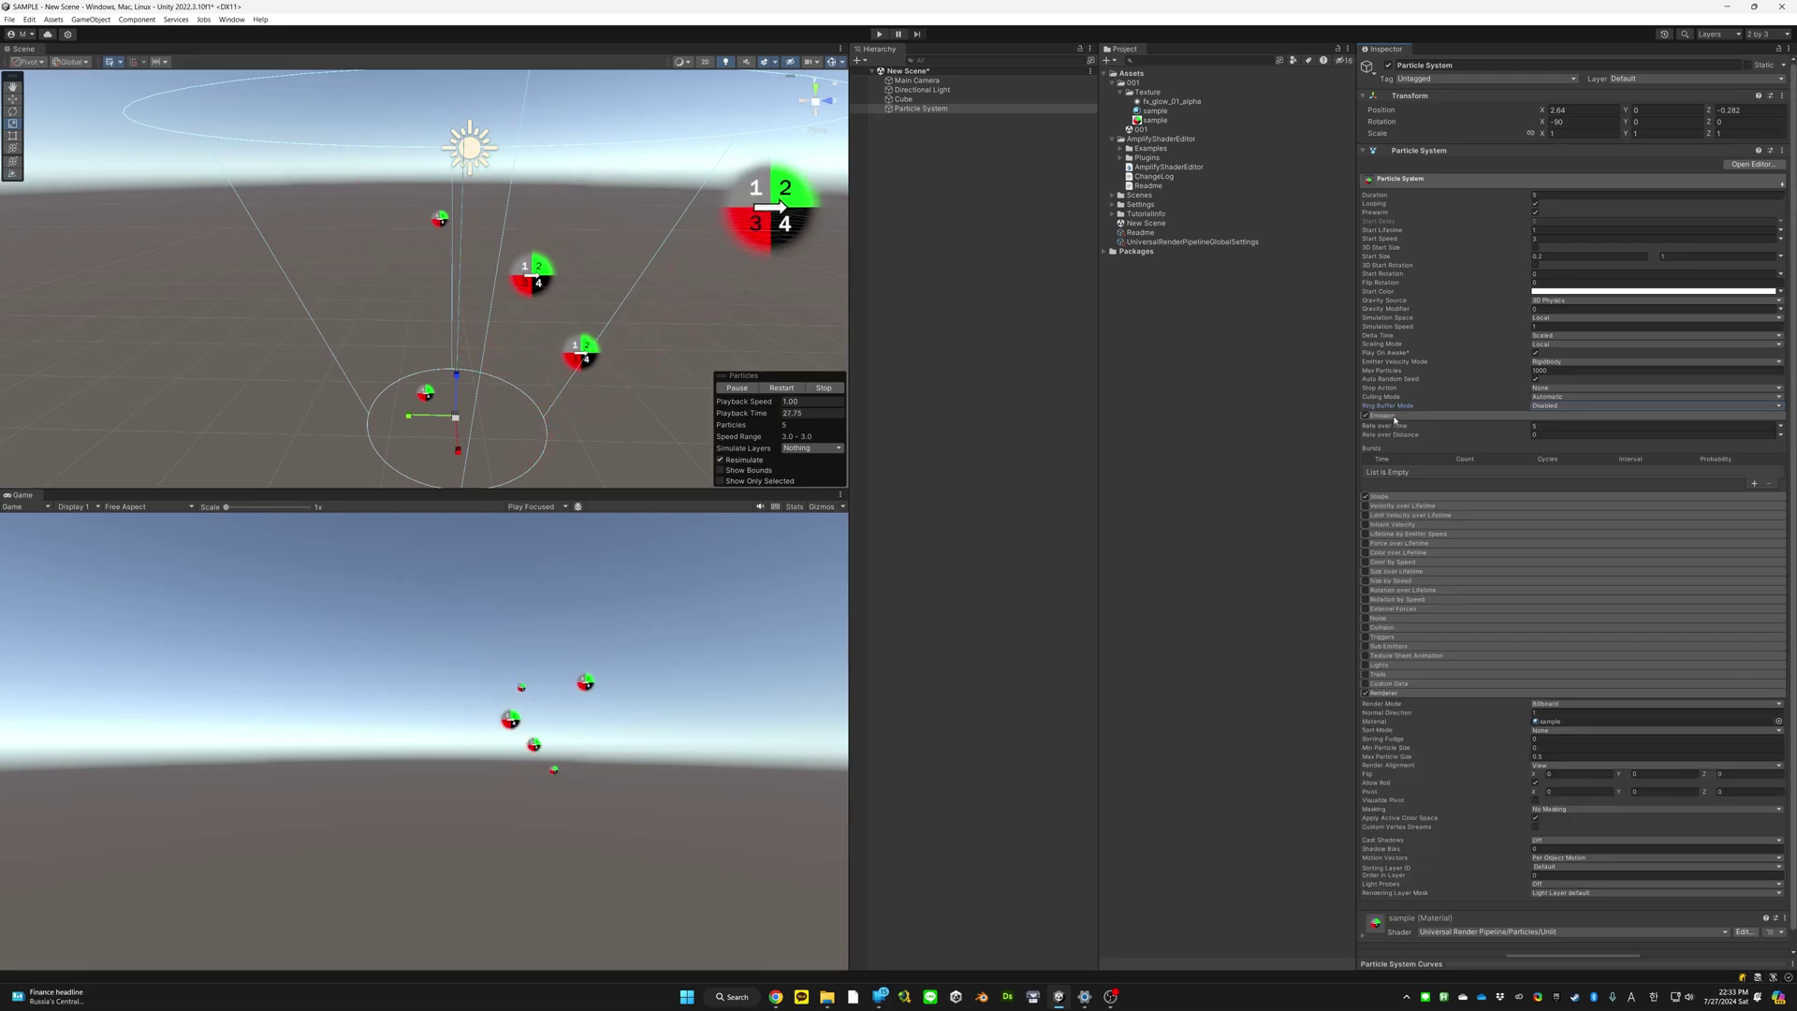
pyautogui.click(1389, 498)
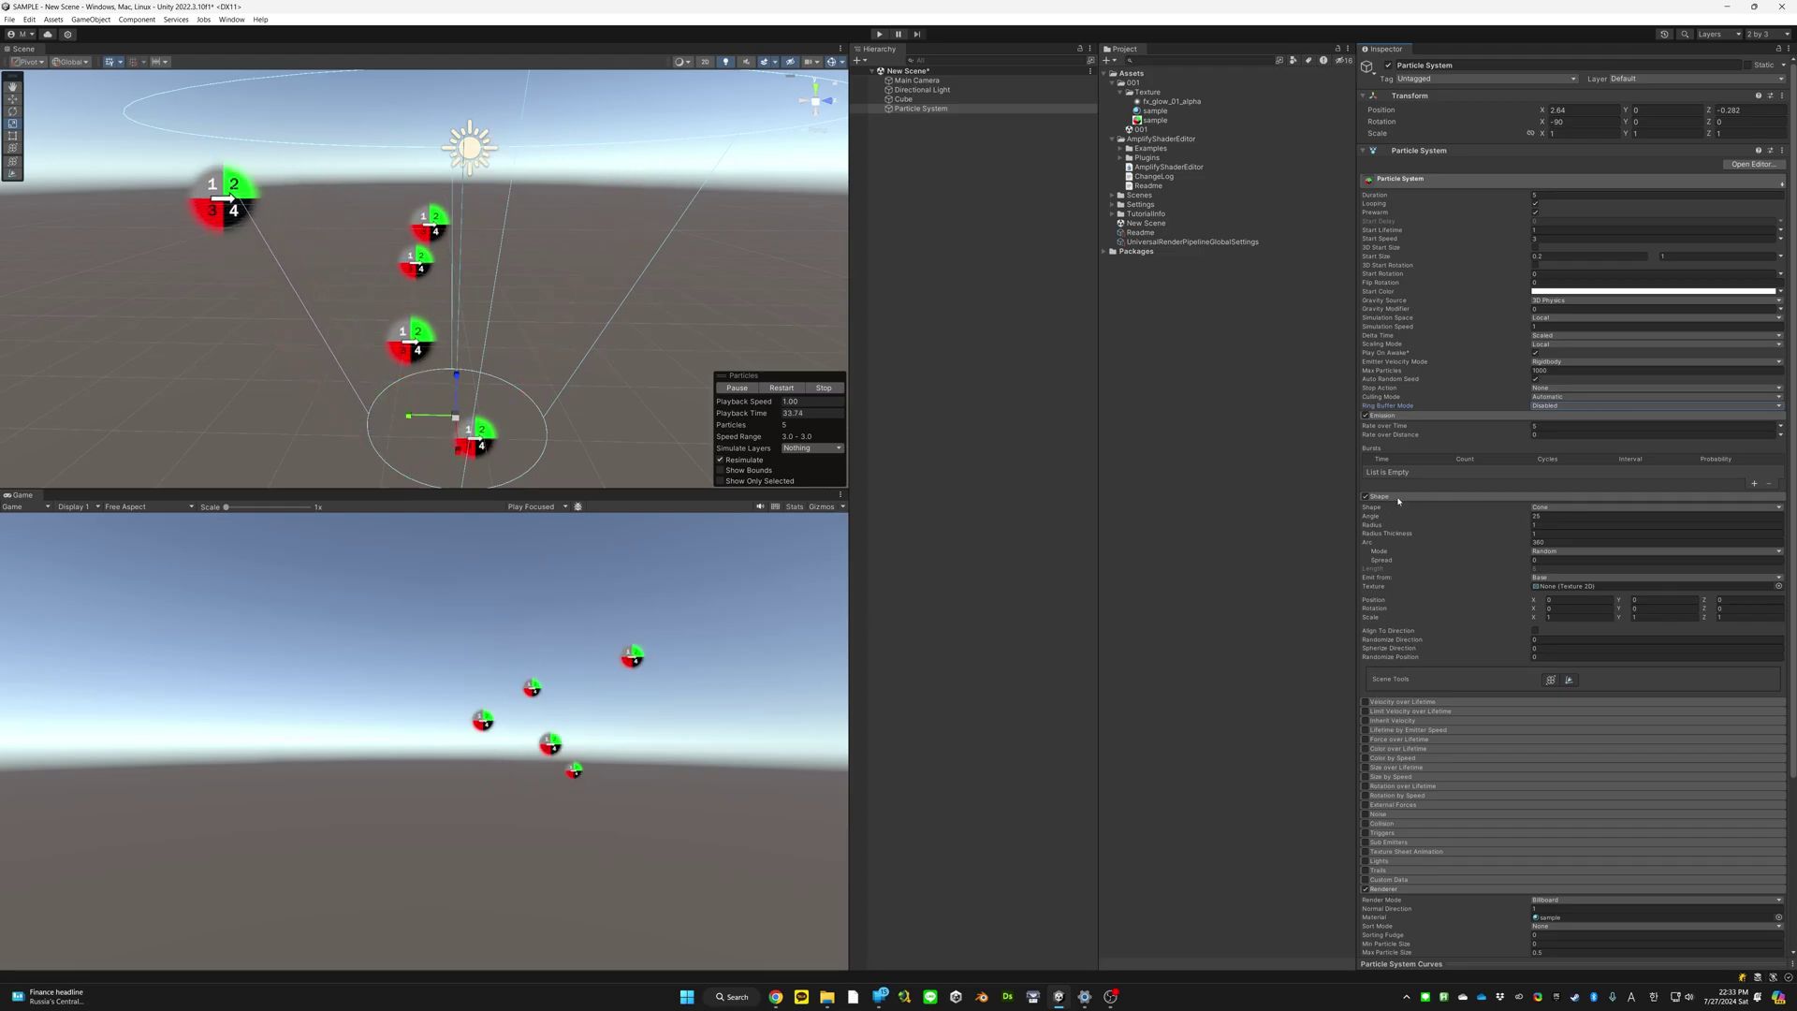
pyautogui.click(1390, 497)
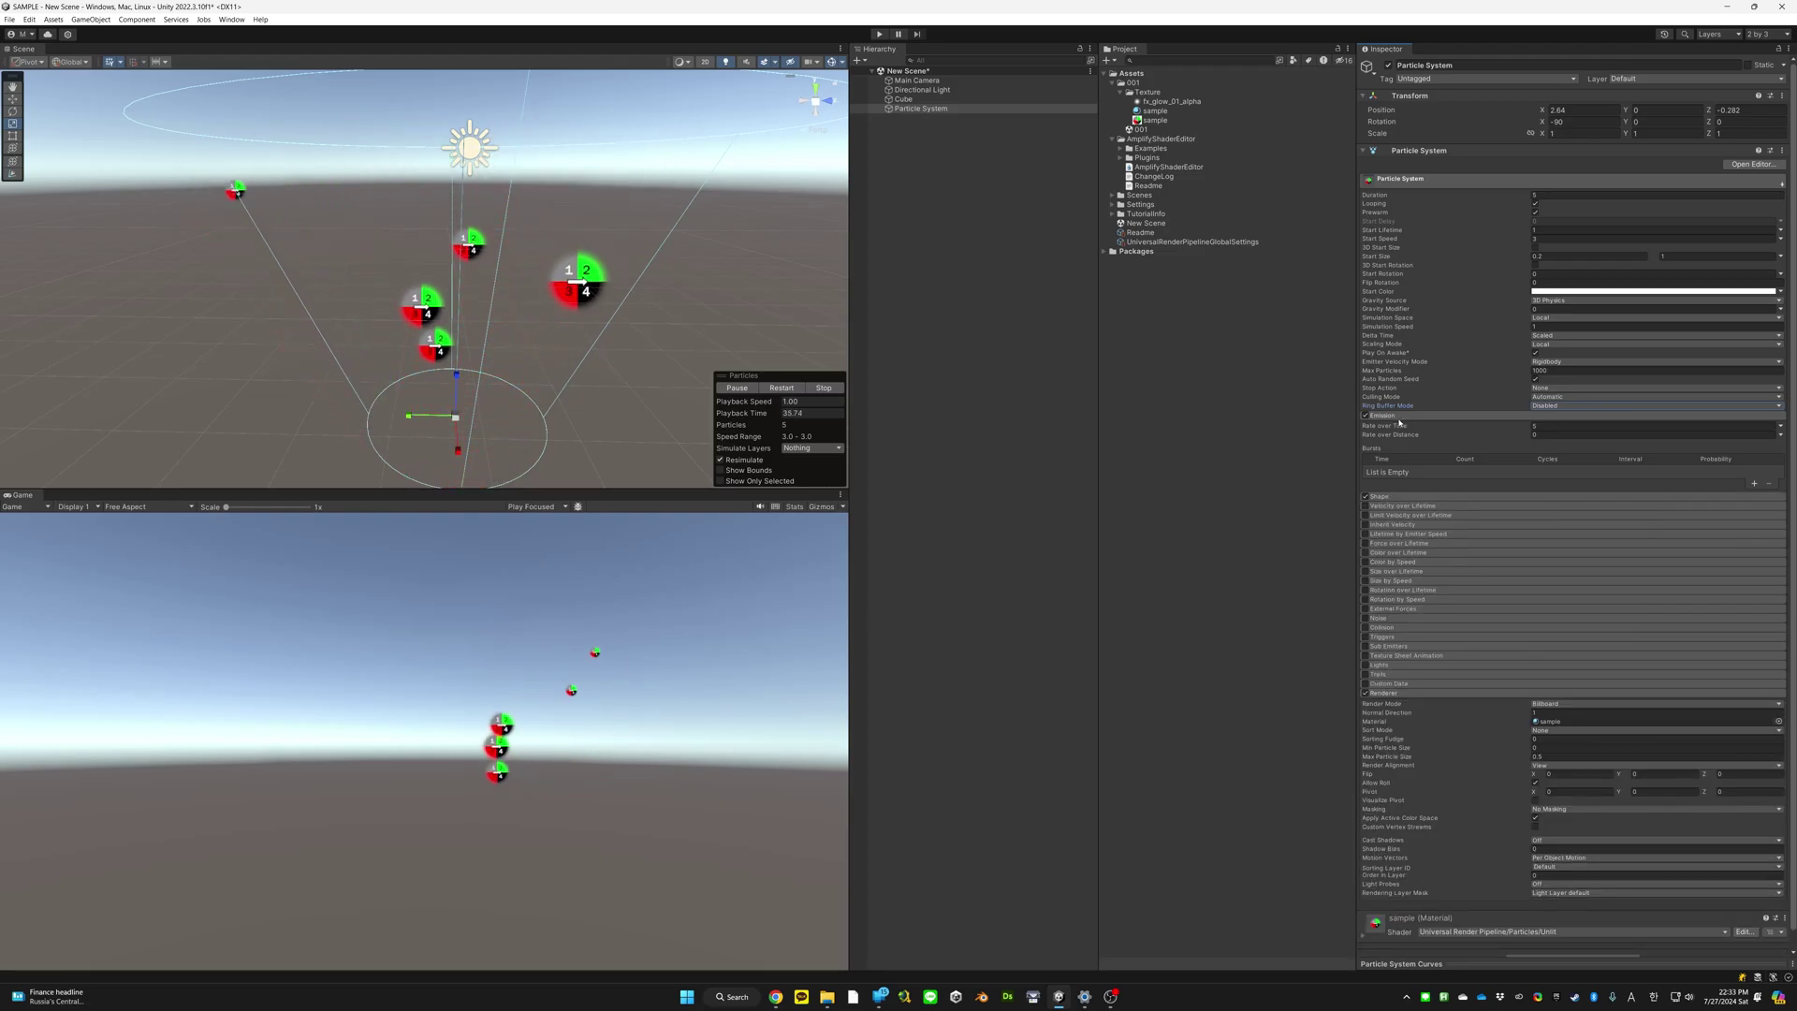
pyautogui.click(1364, 497)
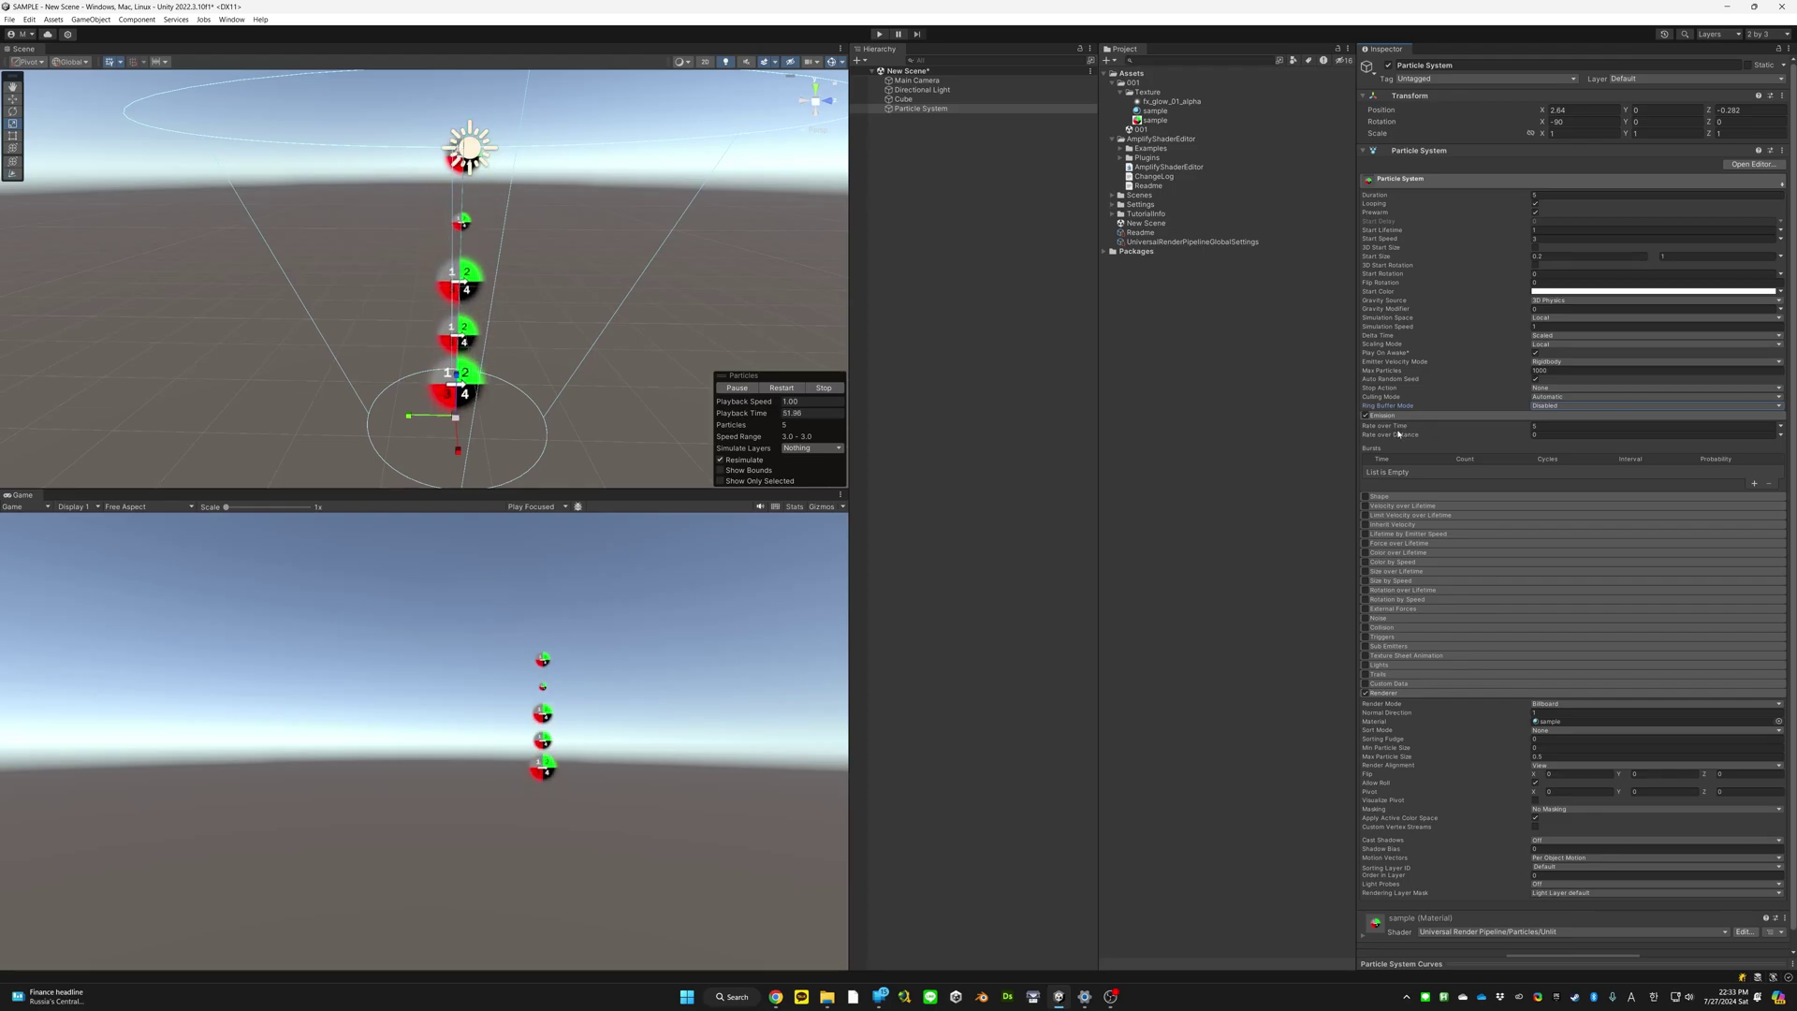
# Try an Emission Rate over Time of 1, set it to 0, and set Rate over Distance to 1
pyautogui.click(1561, 427)
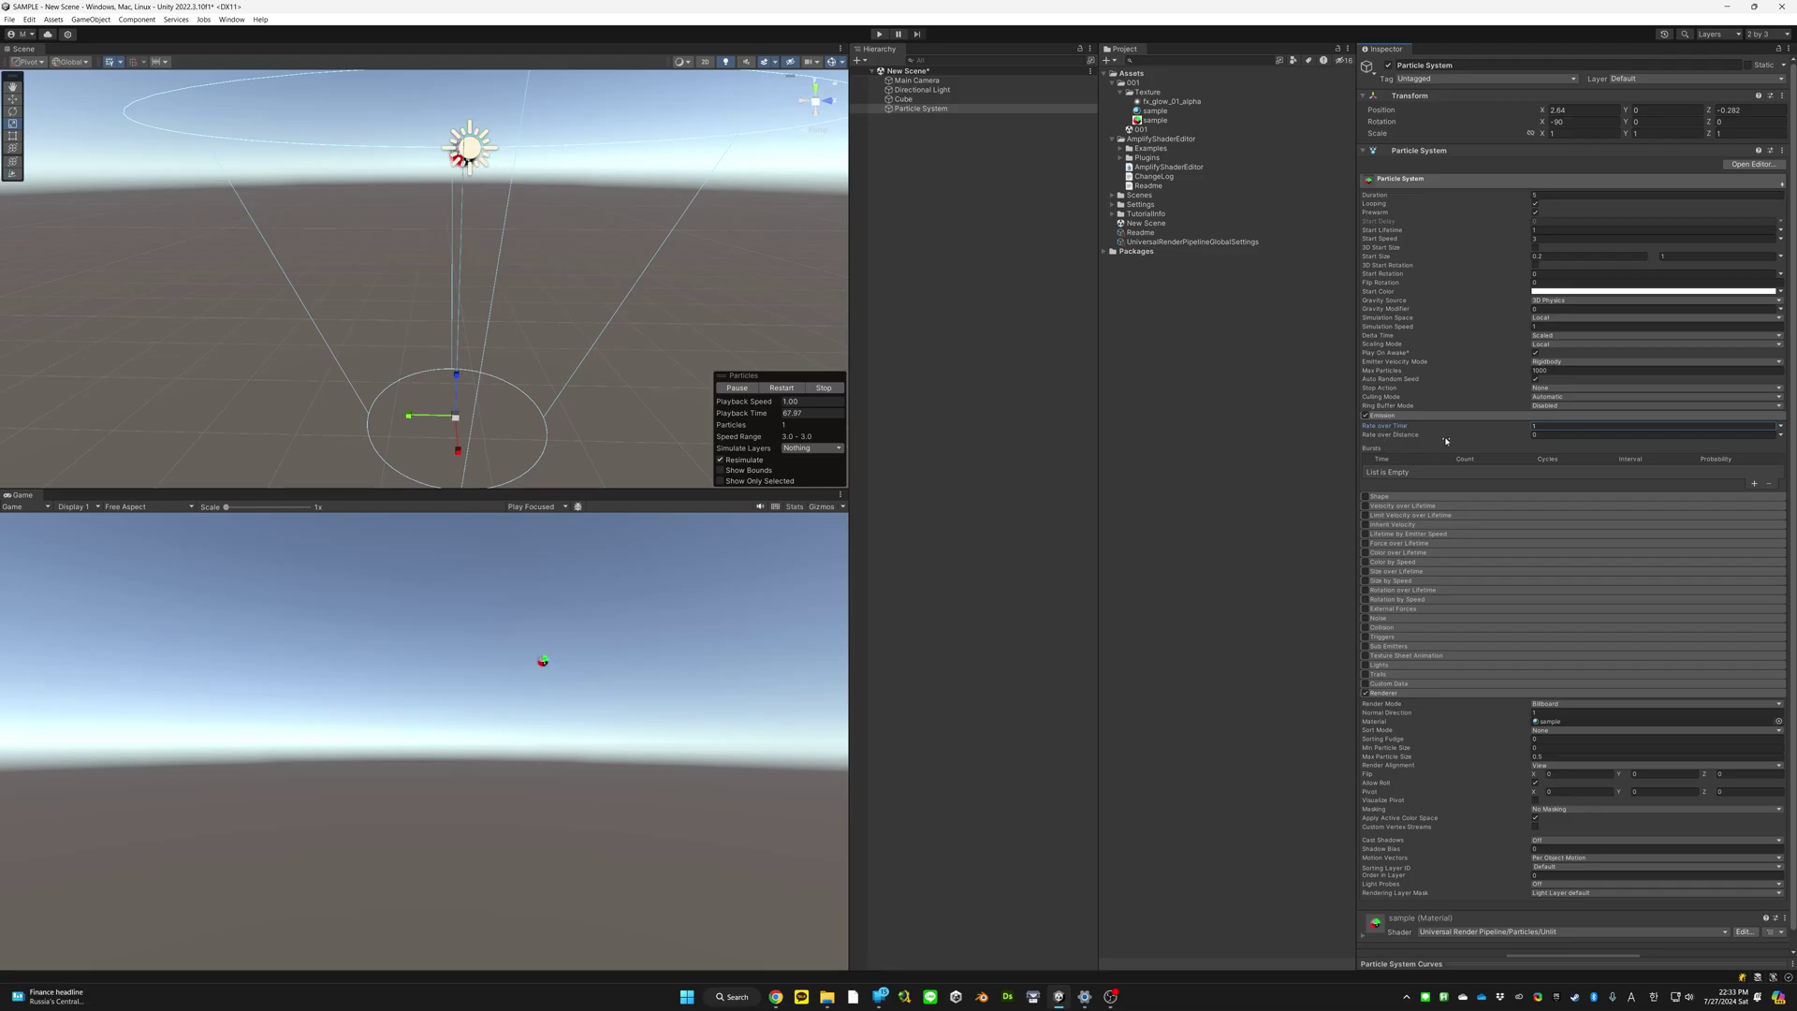
pyautogui.click(1560, 427)
pyautogui.write('0')
pyautogui.click(1545, 436)
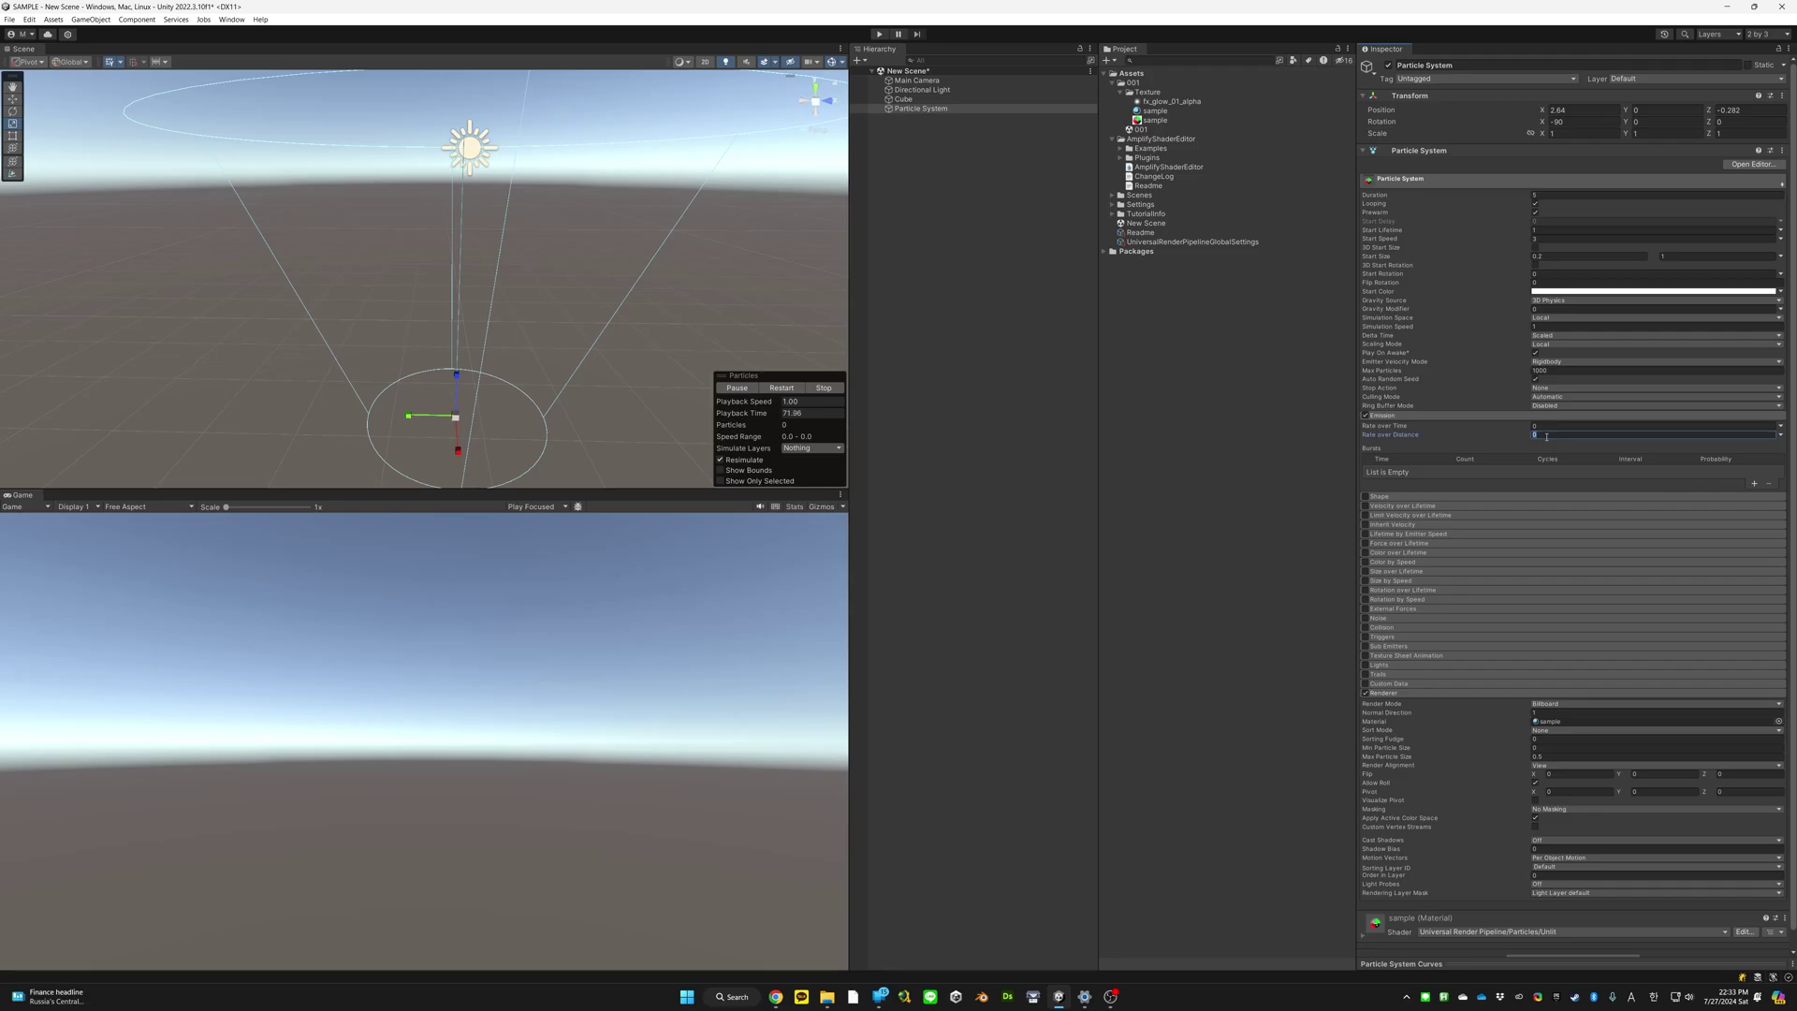
# Move the Particle System in the scene to test distance-based emission, and set Simulation Space to World
pyautogui.scroll(-10, 589, 424)
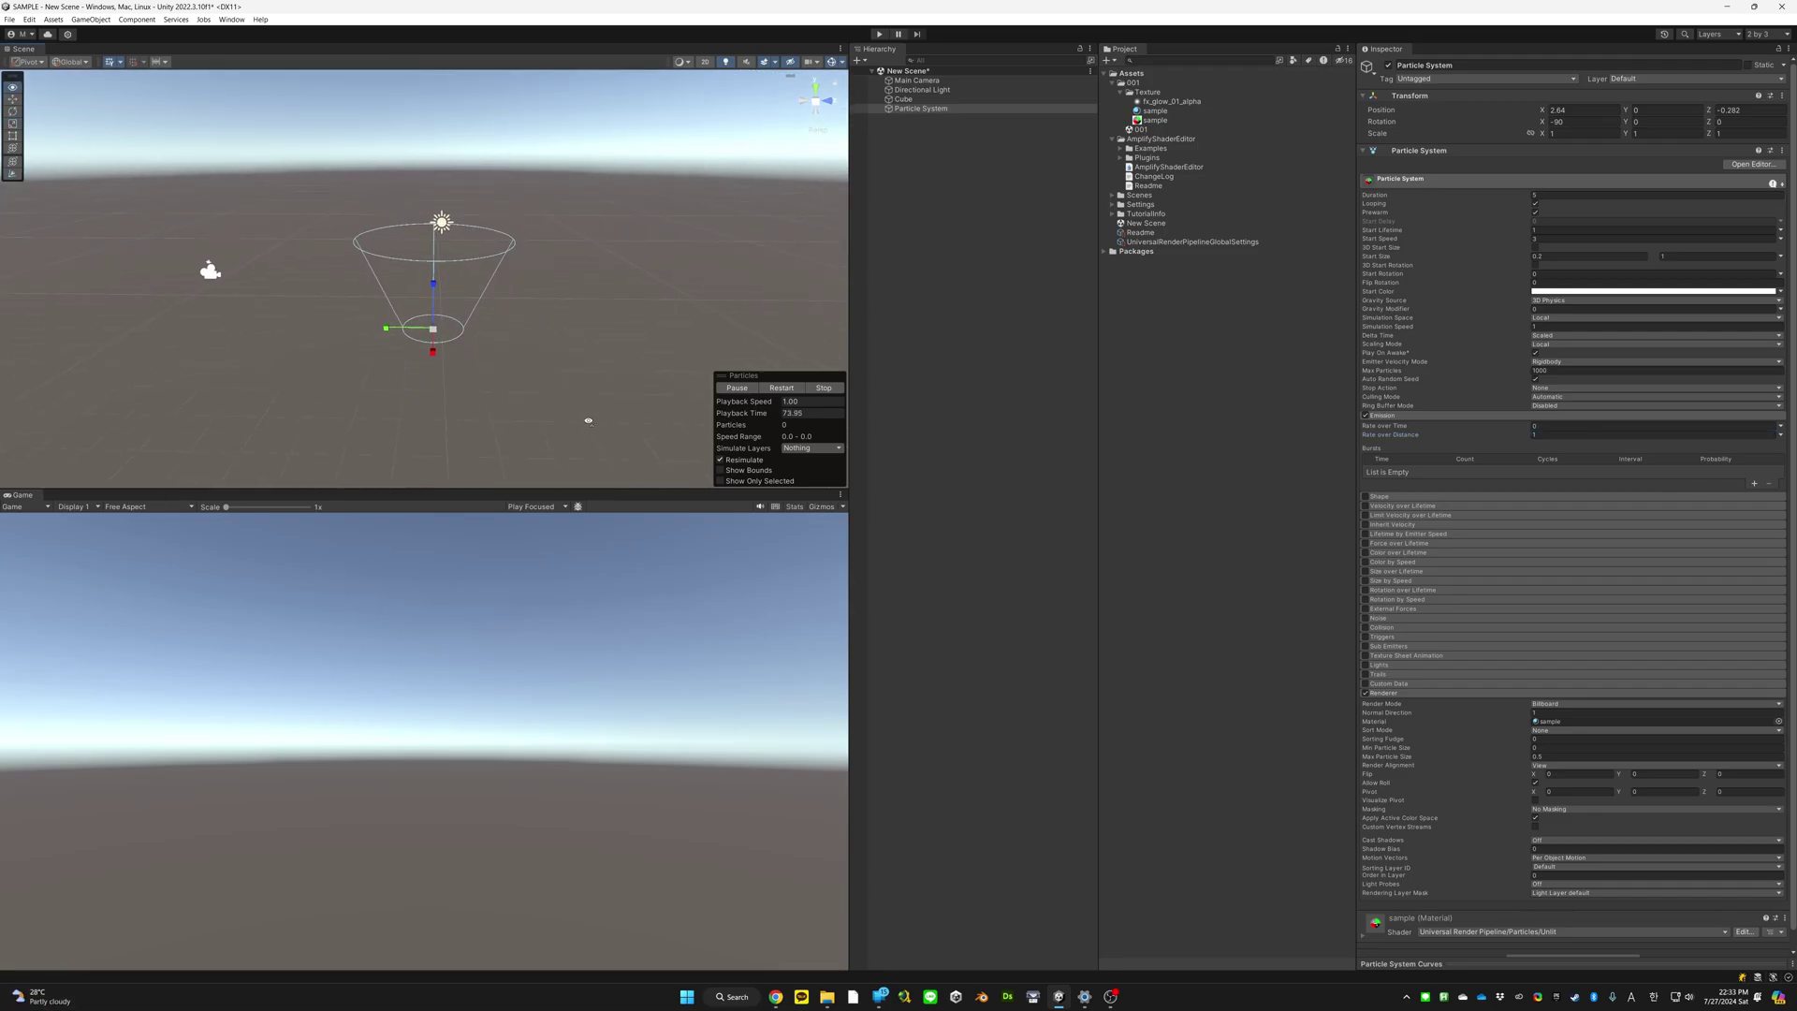
pyautogui.moveTo(589, 421); pyautogui.dragTo(569, 397, button='right')
pyautogui.press('w')
pyautogui.moveTo(586, 384)
pyautogui.mouseDown()
pyautogui.moveTo(197, 382)
pyautogui.moveTo(618, 379)
pyautogui.moveTo(562, 380)
pyautogui.mouseUp()
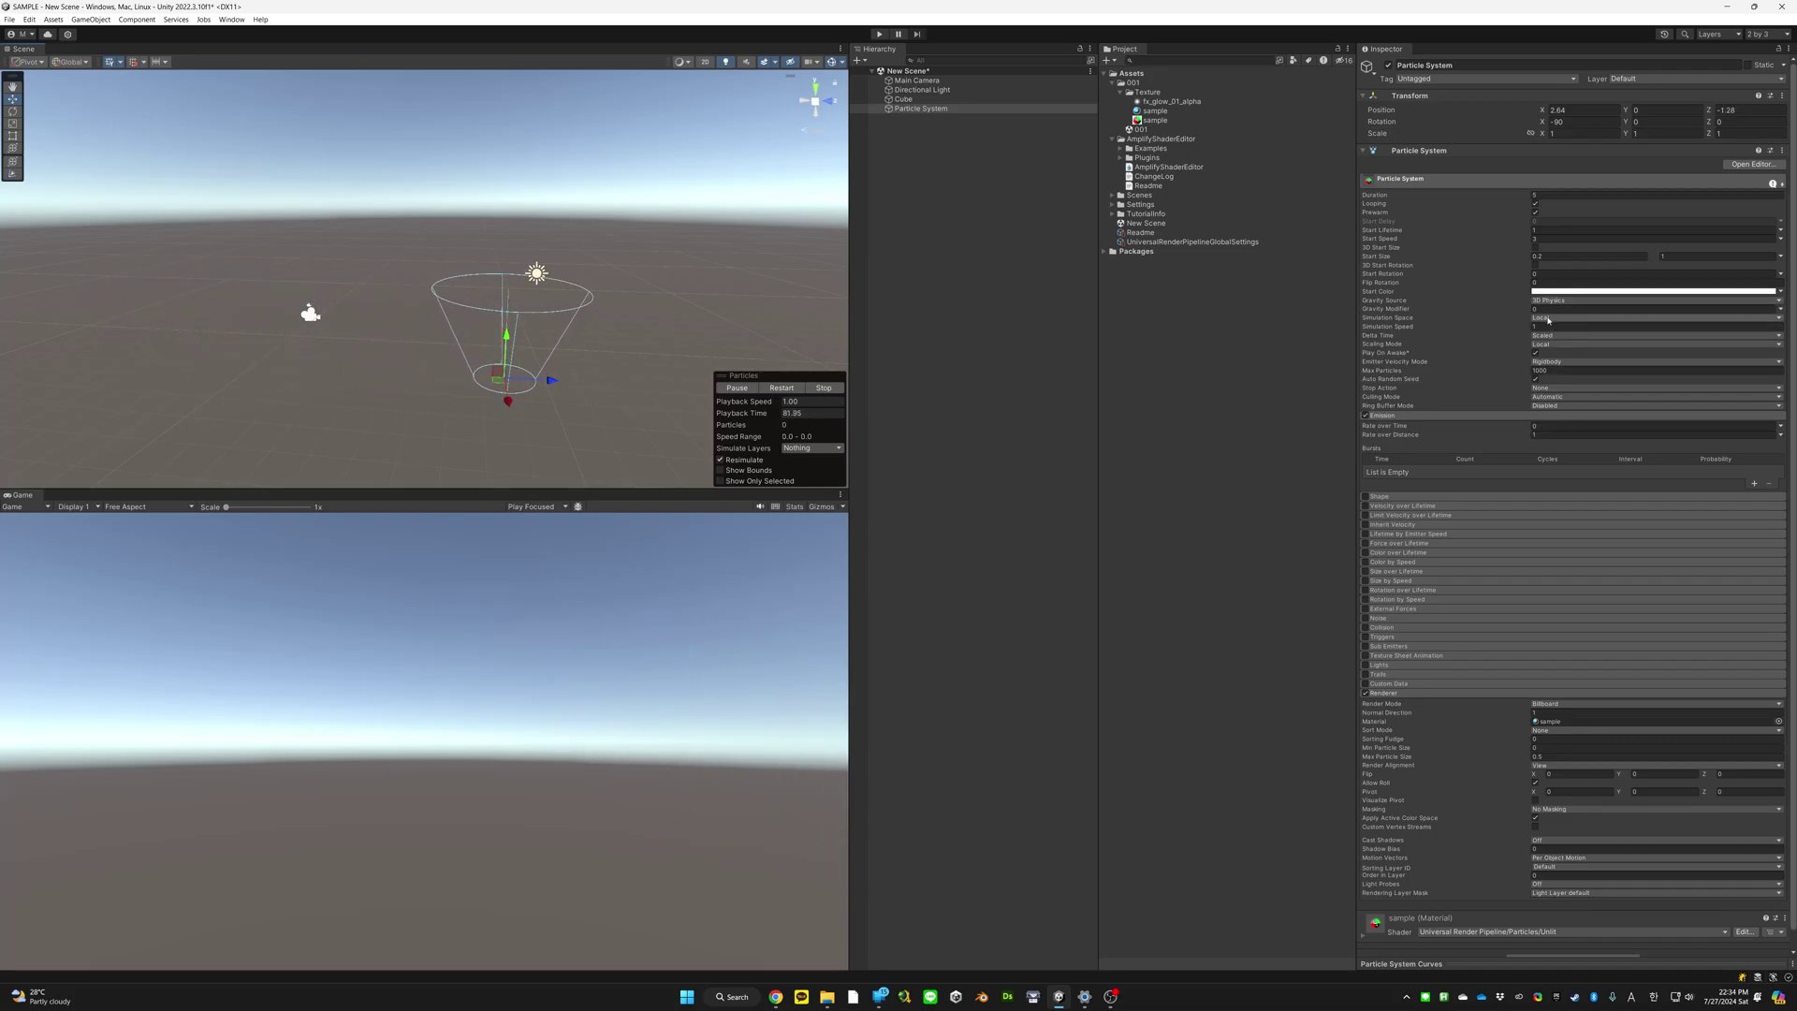
pyautogui.click(1548, 320)
pyautogui.click(1546, 339)
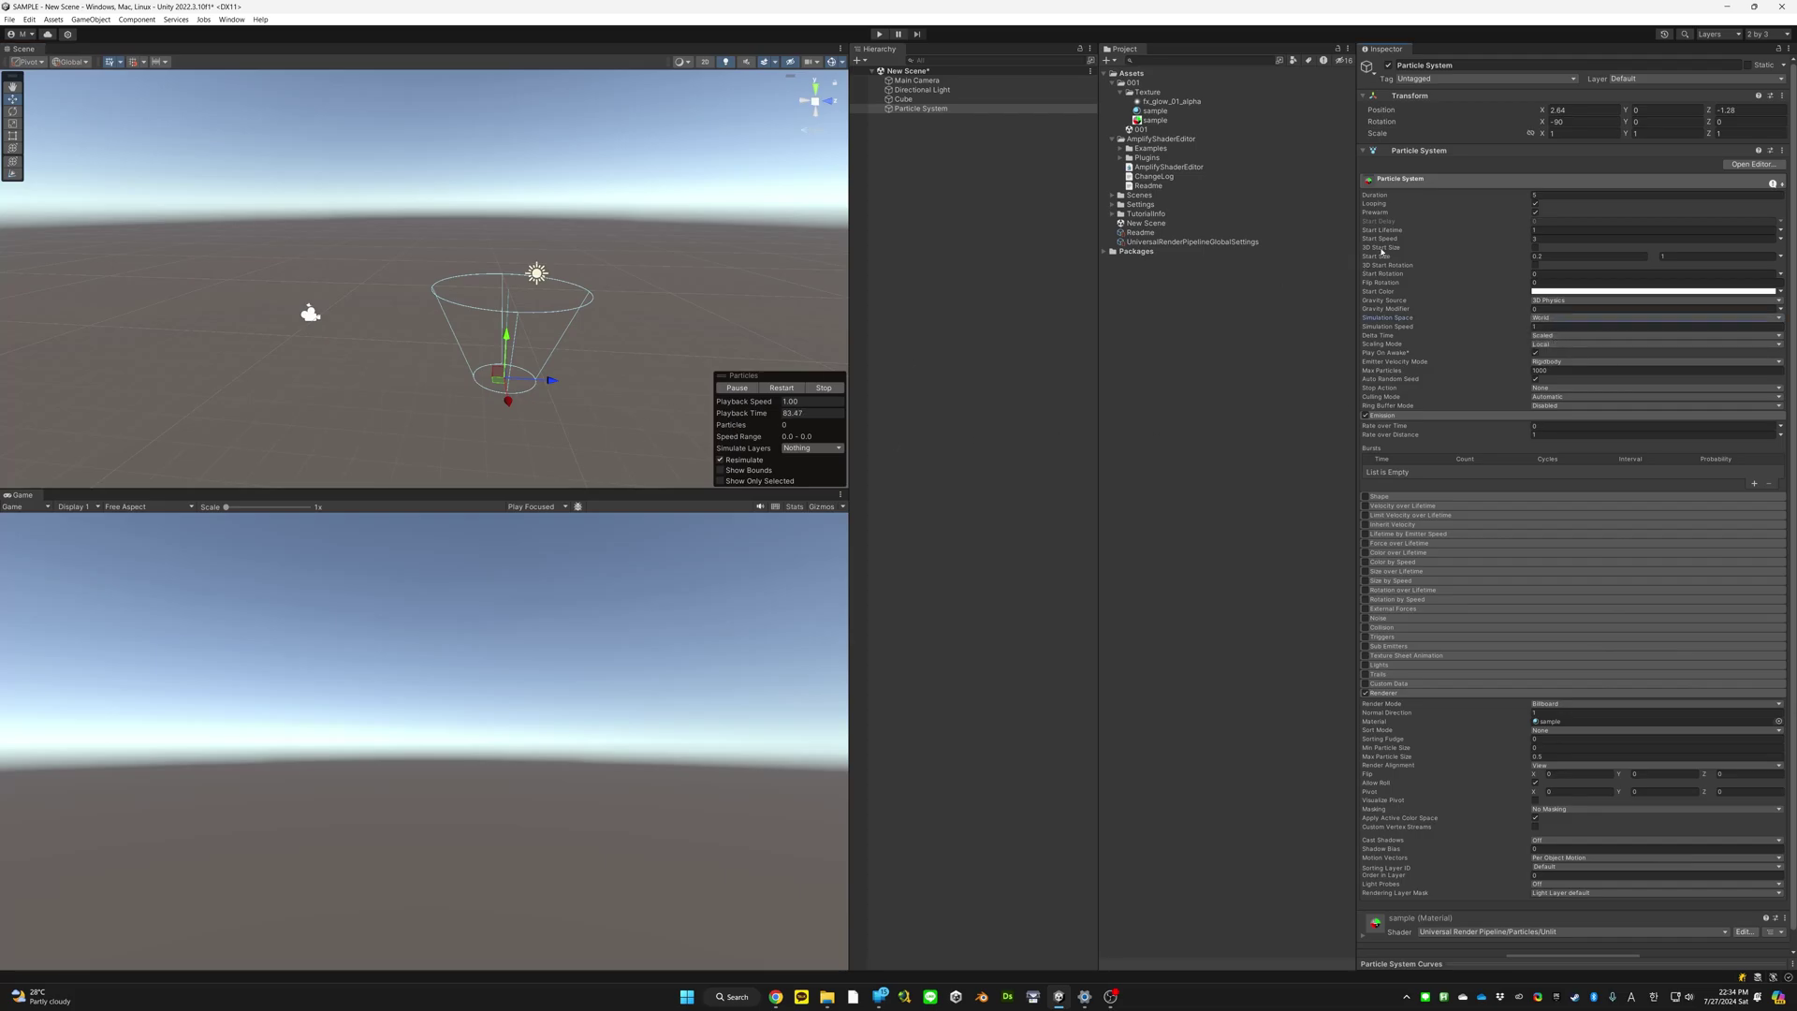
# Reset the Particle System's X and Z position to 0 and frame it in the Scene view
pyautogui.click(1575, 111)
pyautogui.write('0')
pyautogui.press('Tab')
pyautogui.press('Tab')
pyautogui.write('0')
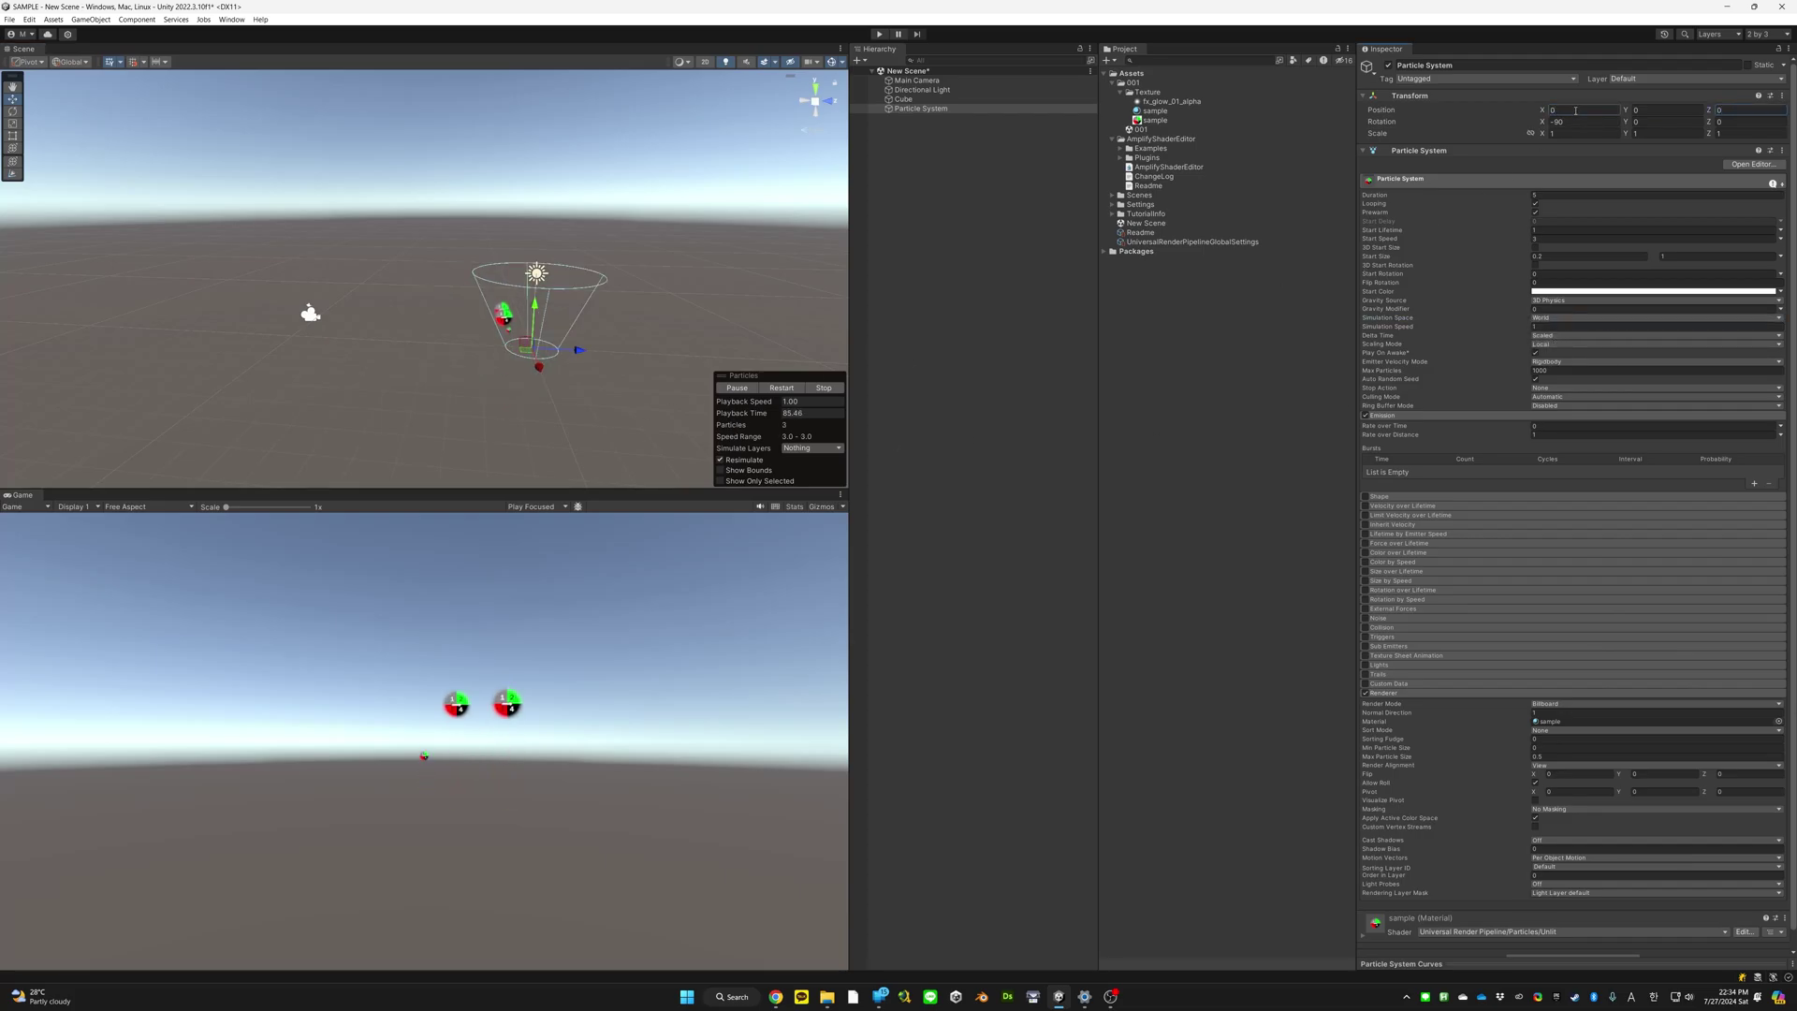
pyautogui.press('Return')
pyautogui.press('f')
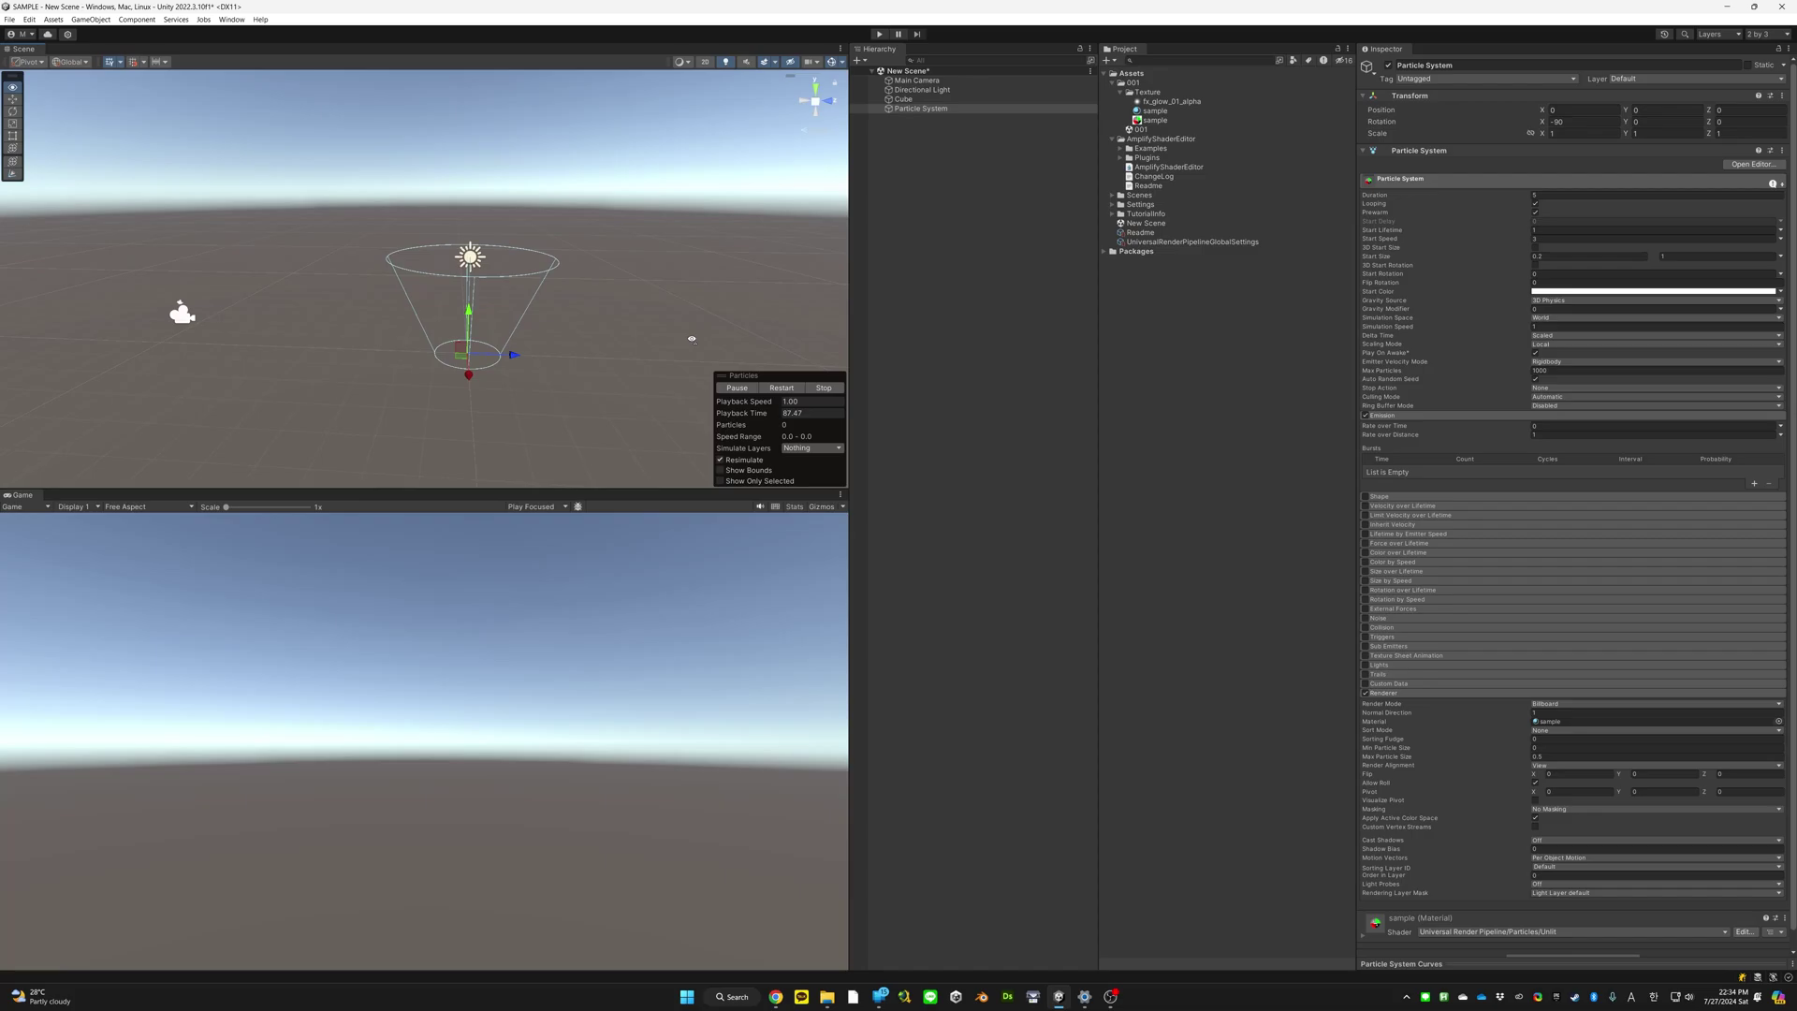
# Move the Particle System along Z and around the ground plane to compare emission with different Rate over Distance values
pyautogui.keyDown('alt'); pyautogui.moveTo(606, 413); pyautogui.dragTo(264, 366); pyautogui.keyUp('alt')
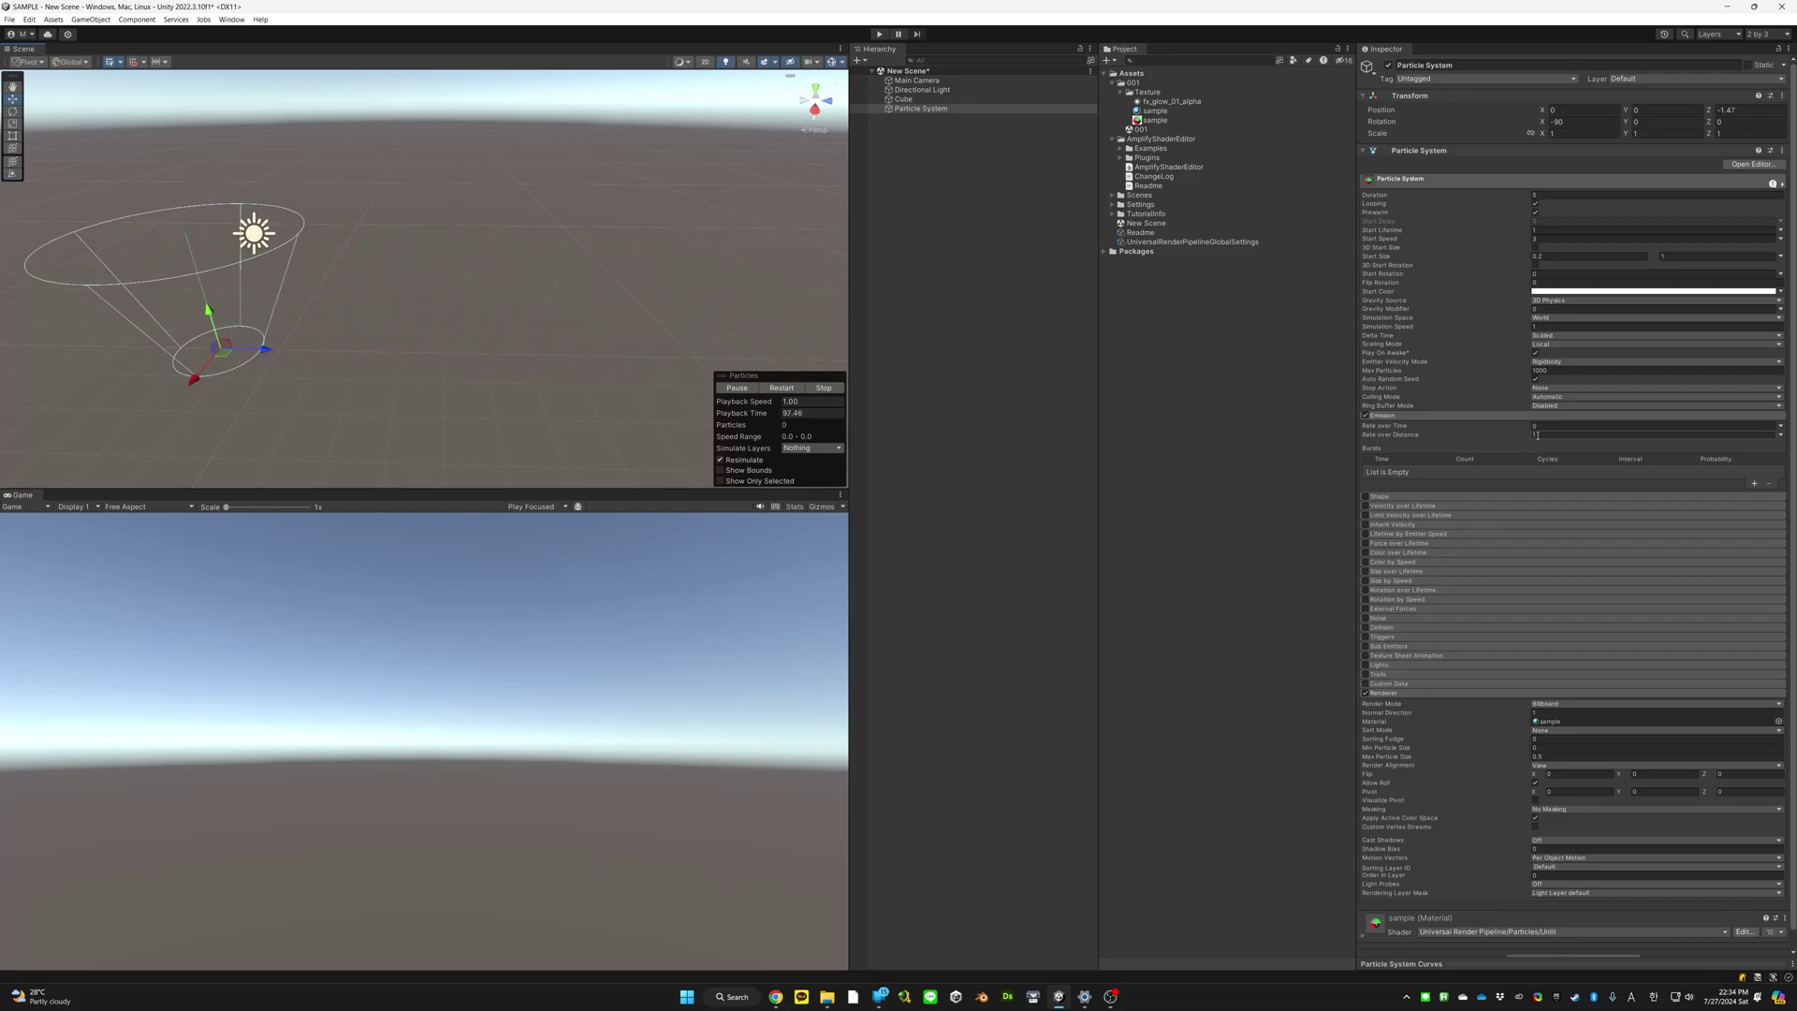
pyautogui.moveTo(270, 353); pyautogui.dragTo(689, 371)
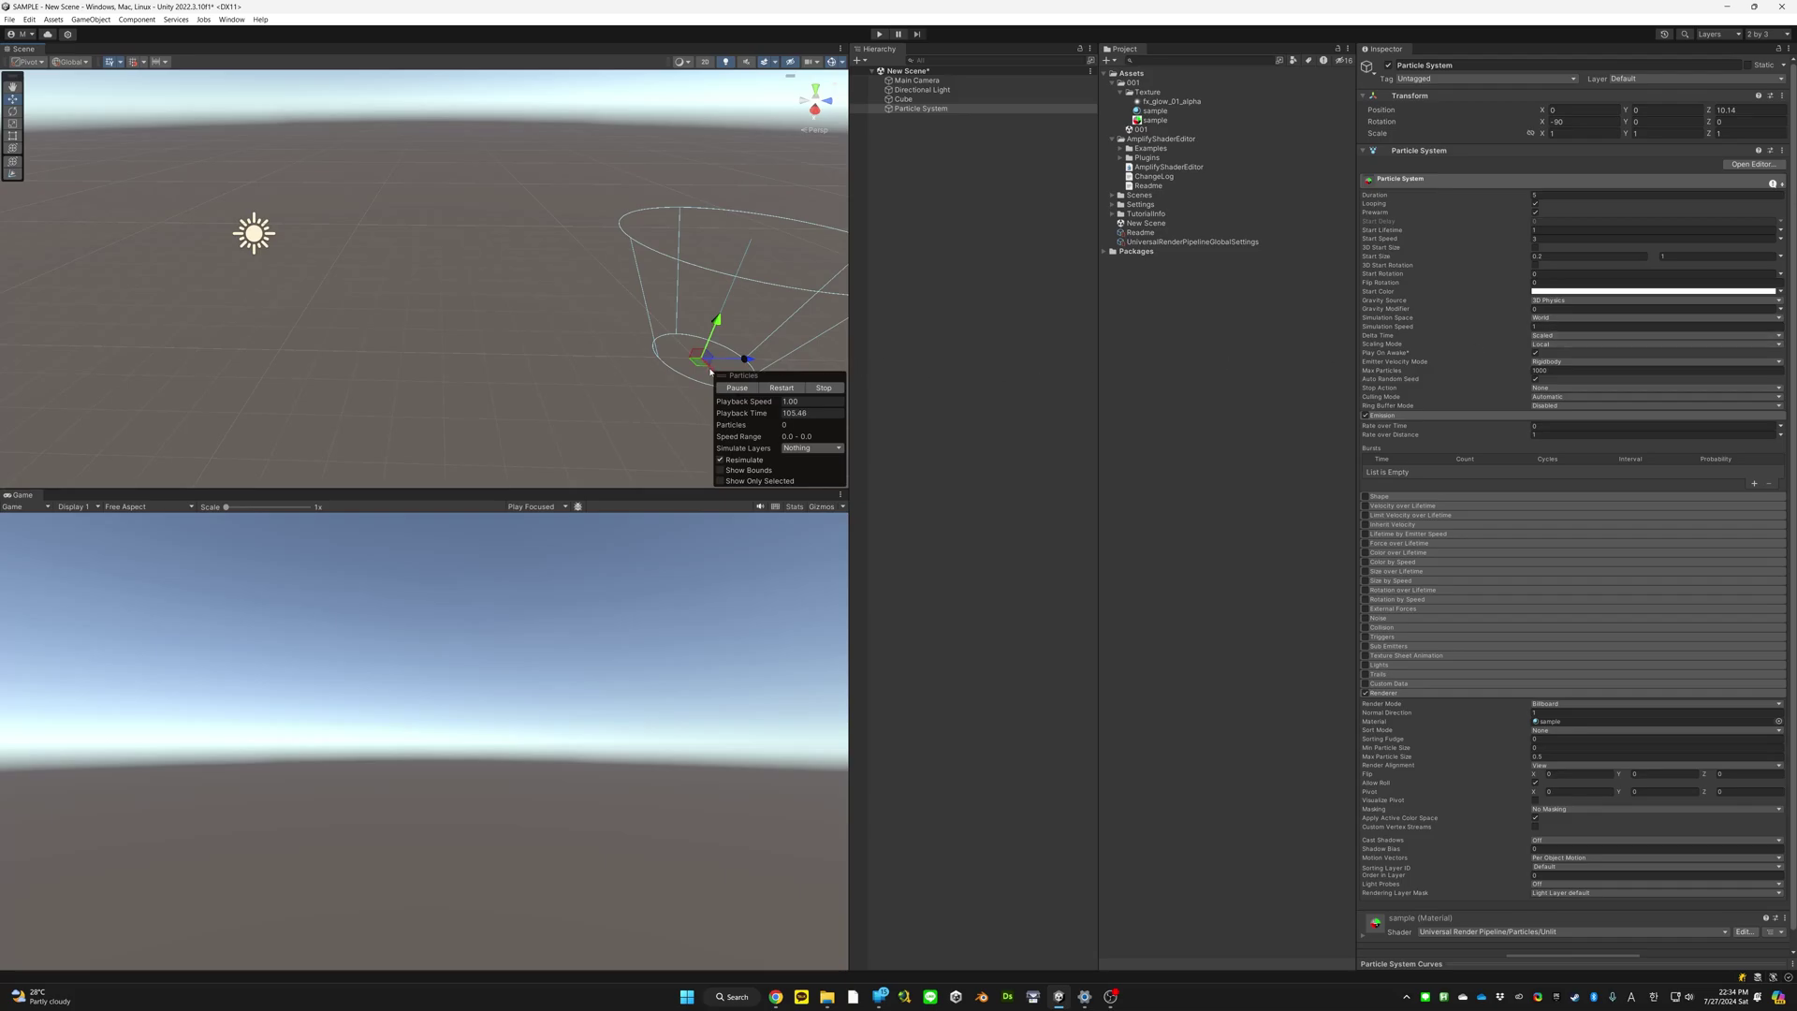
pyautogui.click(1548, 435)
pyautogui.moveTo(698, 370); pyautogui.dragTo(354, 451)
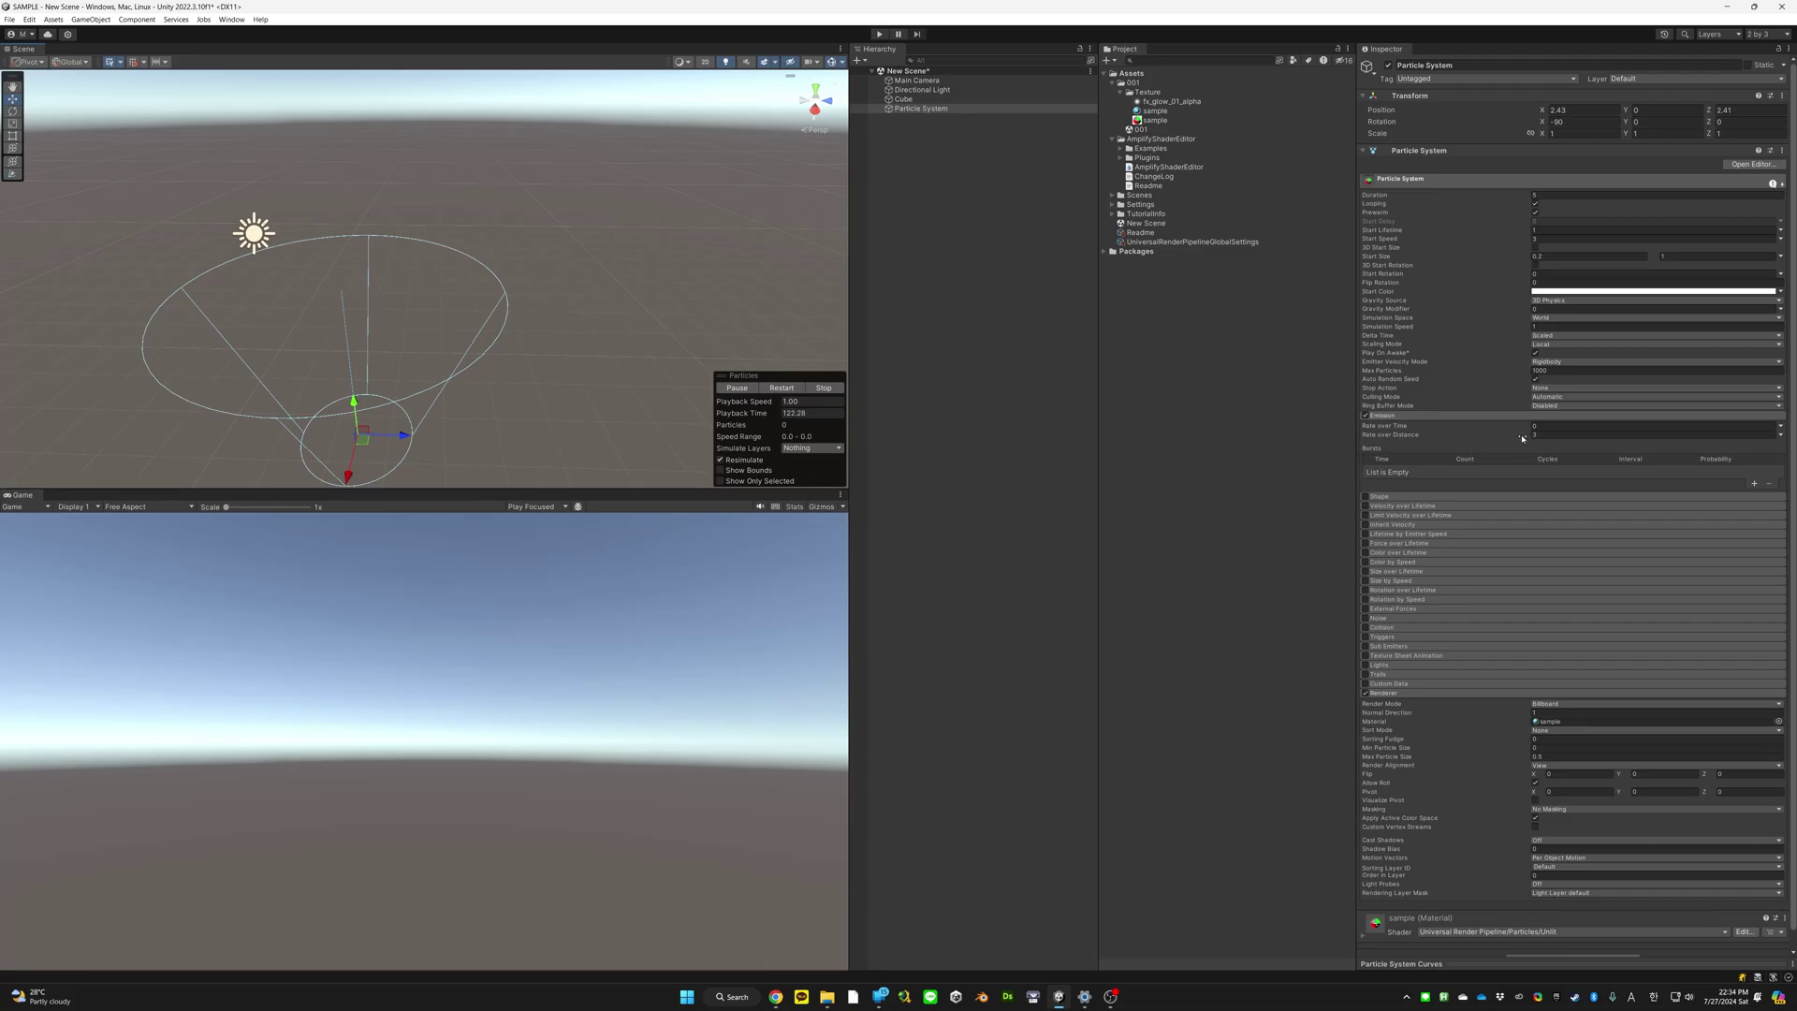
# Set Rate over Distance to 0 and add a burst to the Emission module
pyautogui.click(1555, 435)
pyautogui.click(1754, 484)
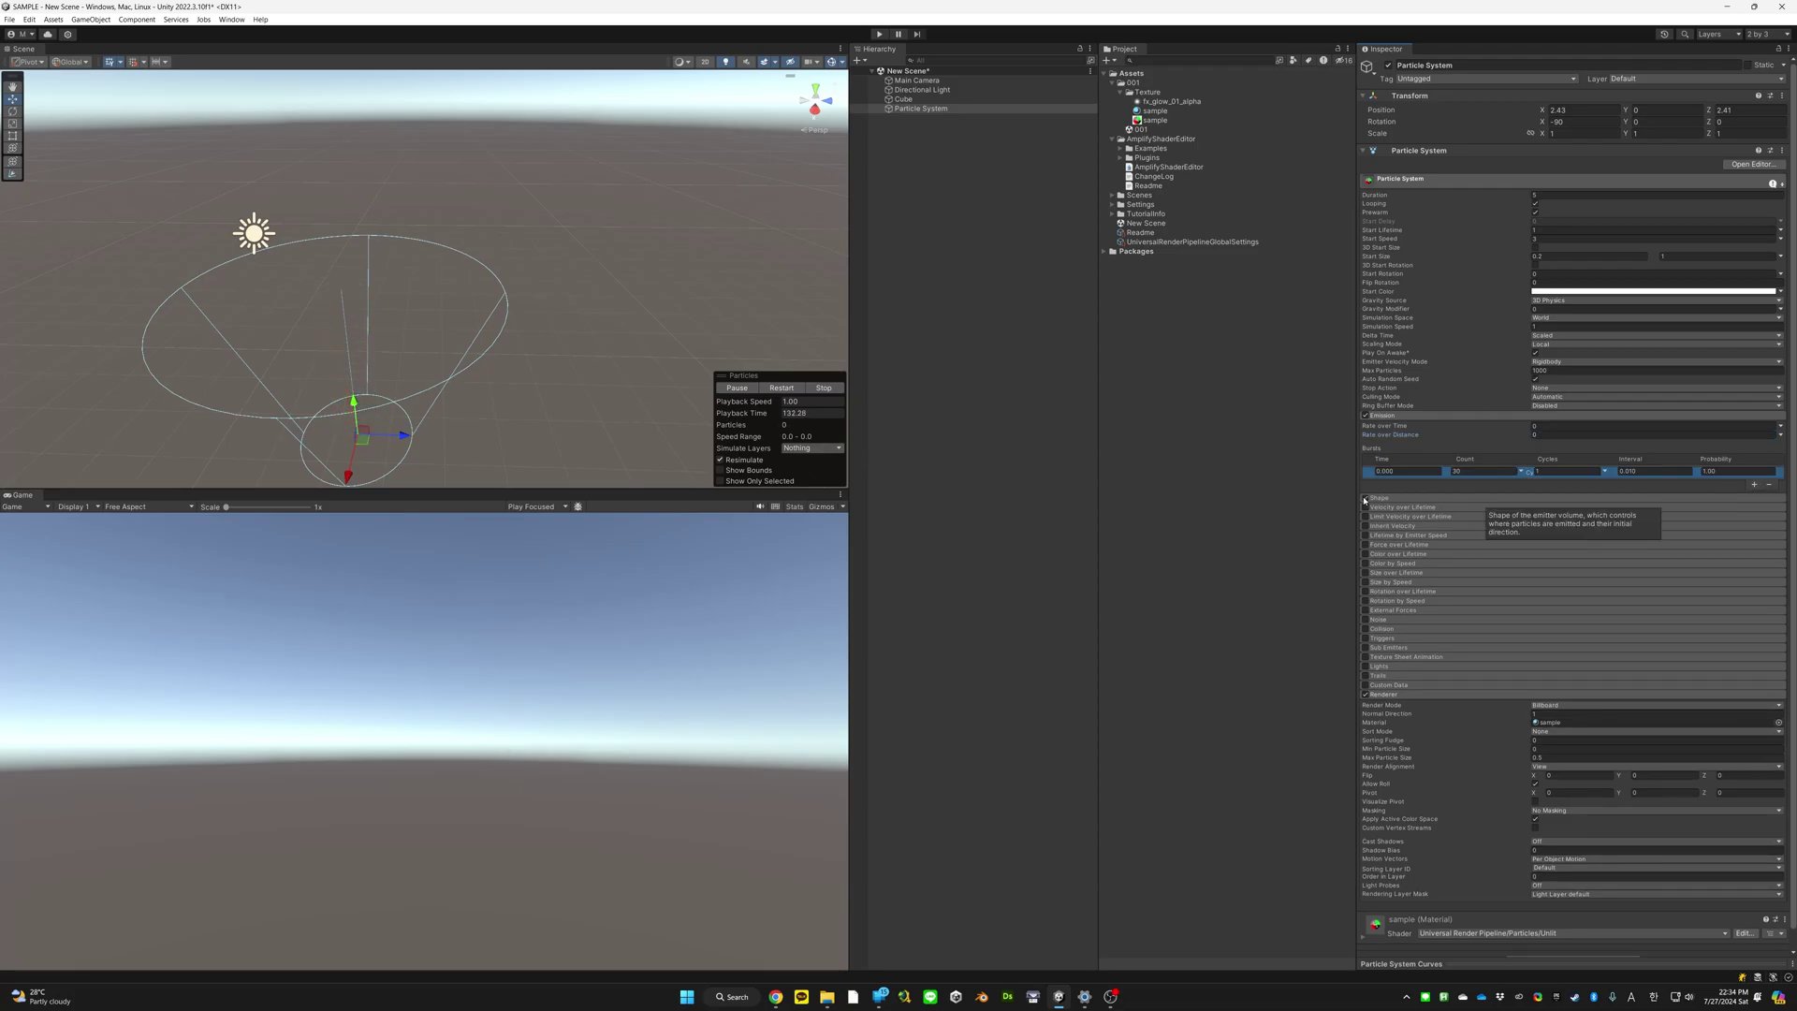
# Turn the Shape module back on and return the Particle System to X 0 and Z 0
pyautogui.scroll(5, 459, 403)
pyautogui.click(1595, 108)
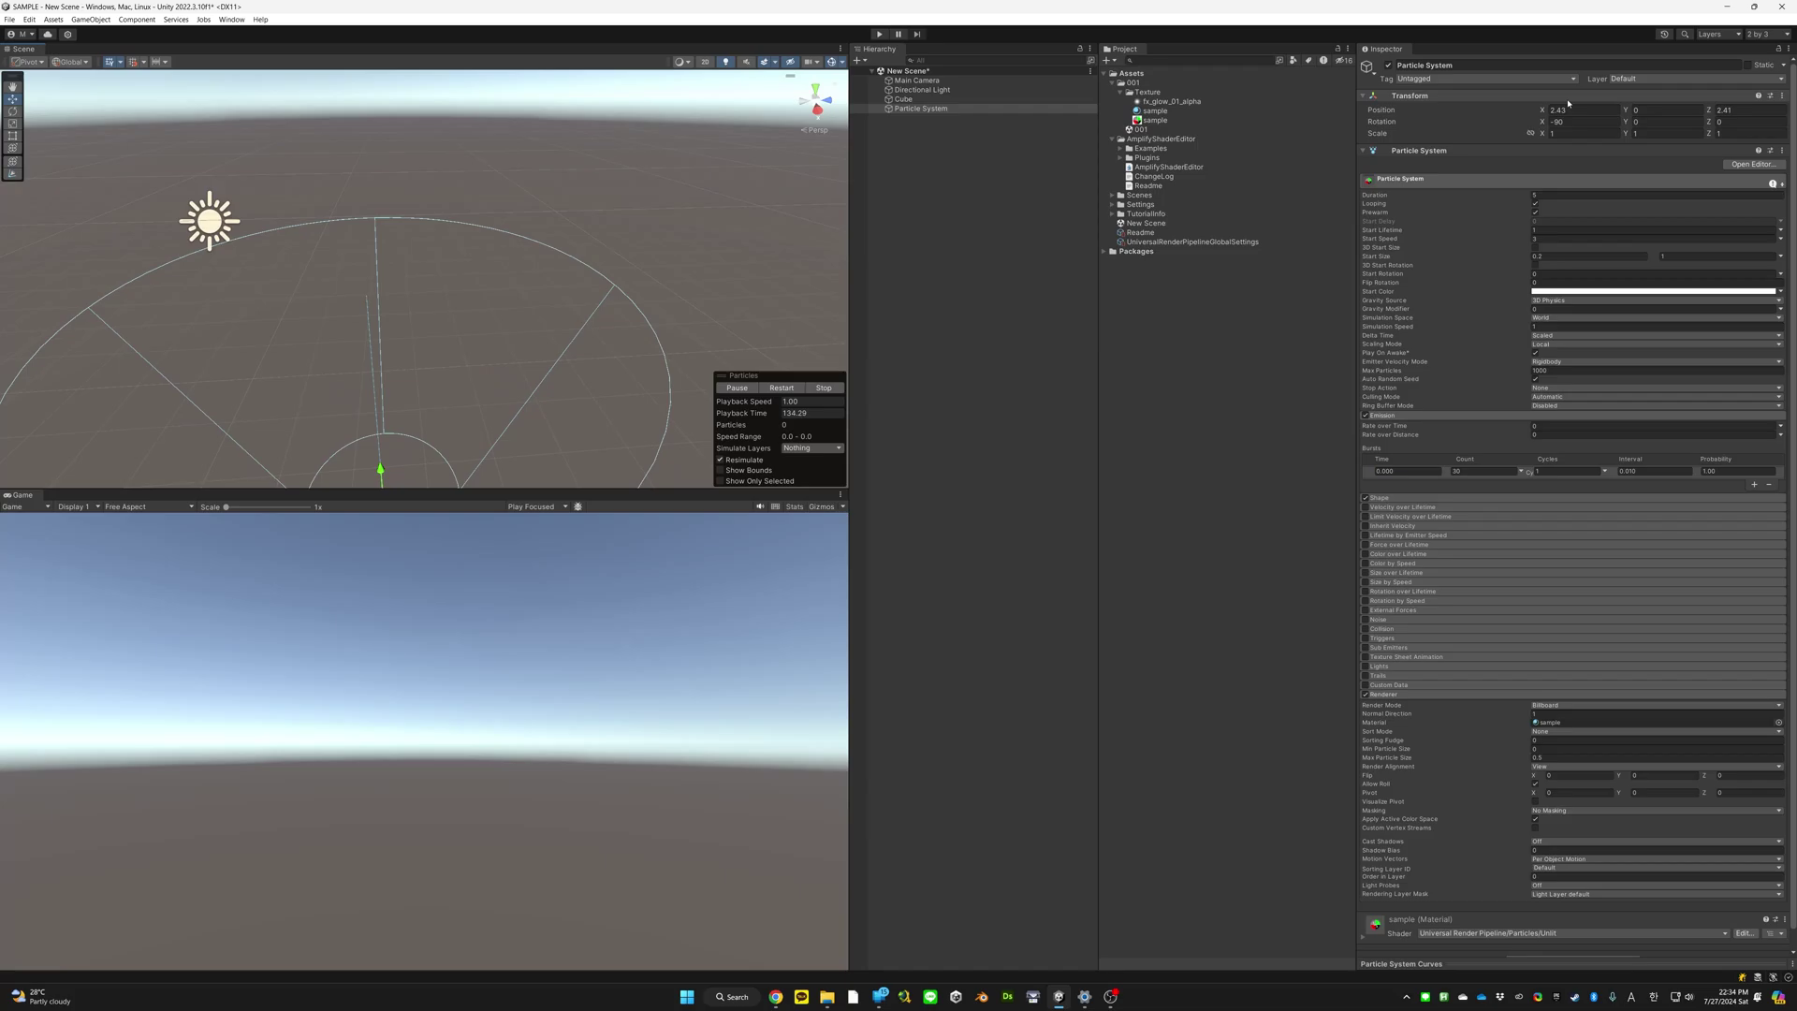
pyautogui.write('0')
pyautogui.press('Tab')
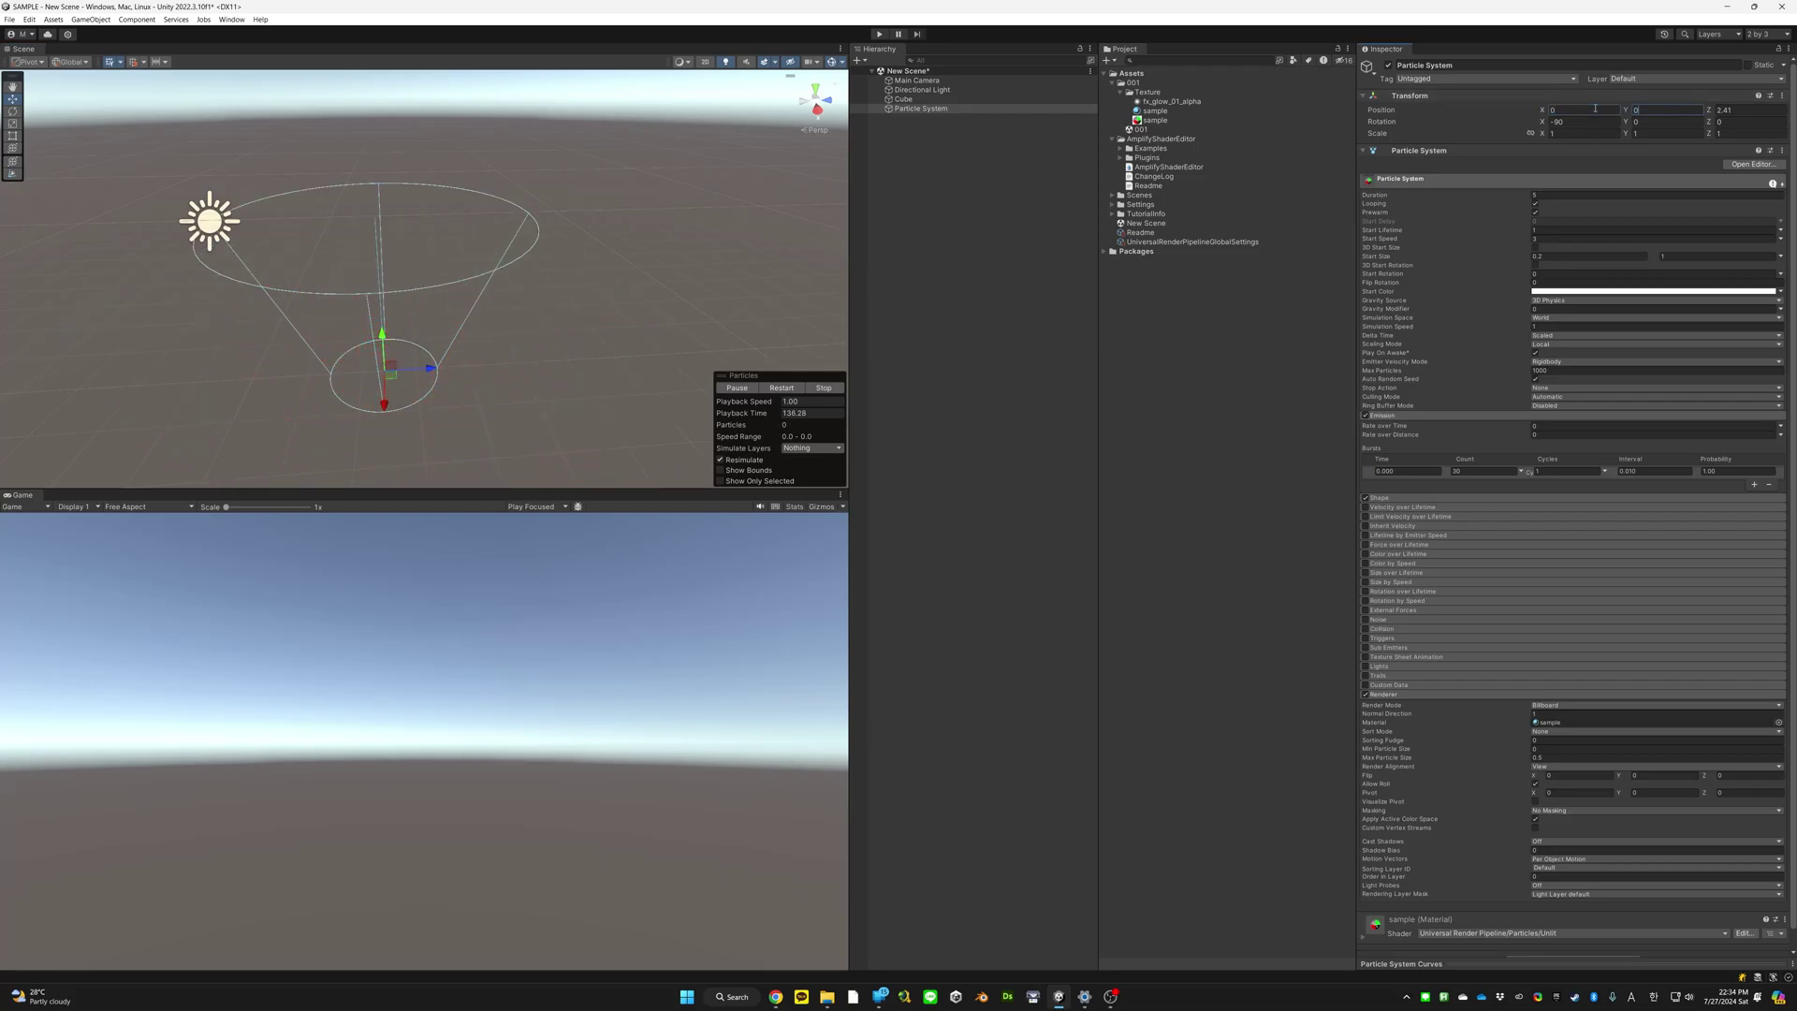
pyautogui.press('Tab')
pyautogui.write('0')
pyautogui.keyDown('alt'); pyautogui.moveTo(433, 321); pyautogui.dragTo(371, 319); pyautogui.keyUp('alt')
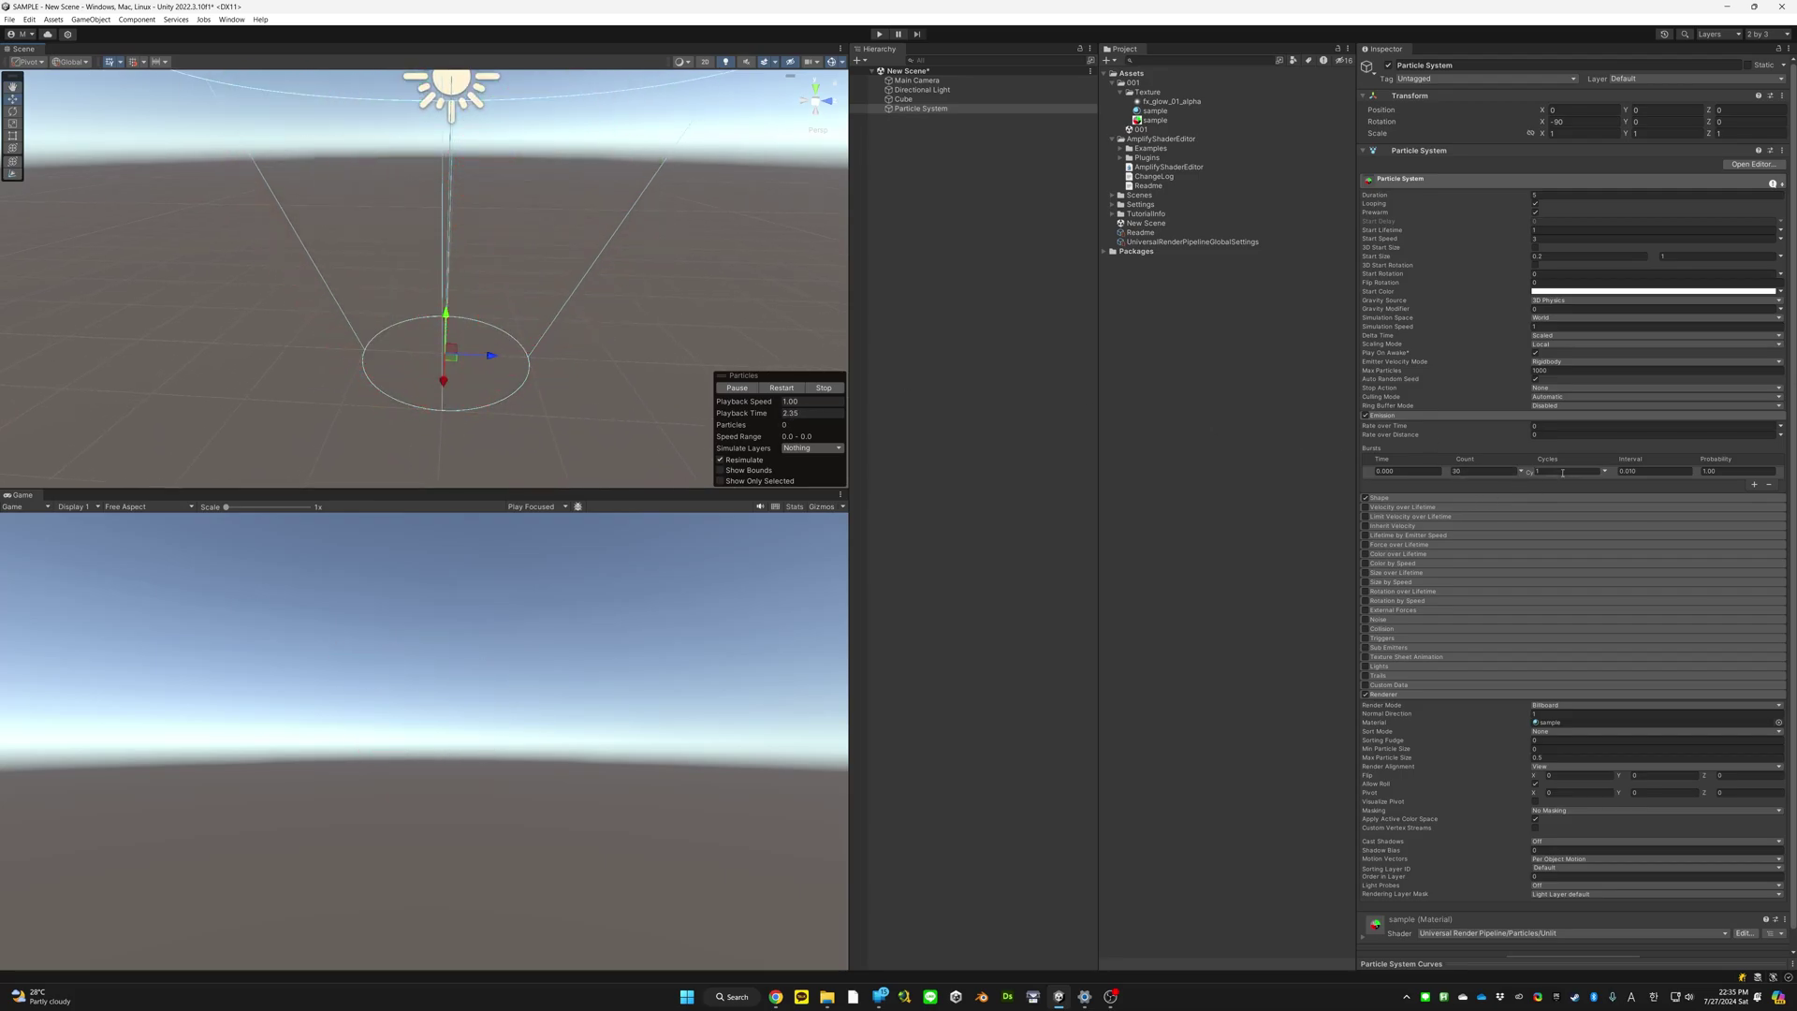
# Set the burst to 2 cycles with an interval of 0.500 and replay the Particle System to check it
pyautogui.press('/')
pyautogui.press('/')
pyautogui.write('2')
pyautogui.press('Tab')
pyautogui.moveTo(598, 351); pyautogui.dragTo(601, 353, button='right')
pyautogui.press('/')
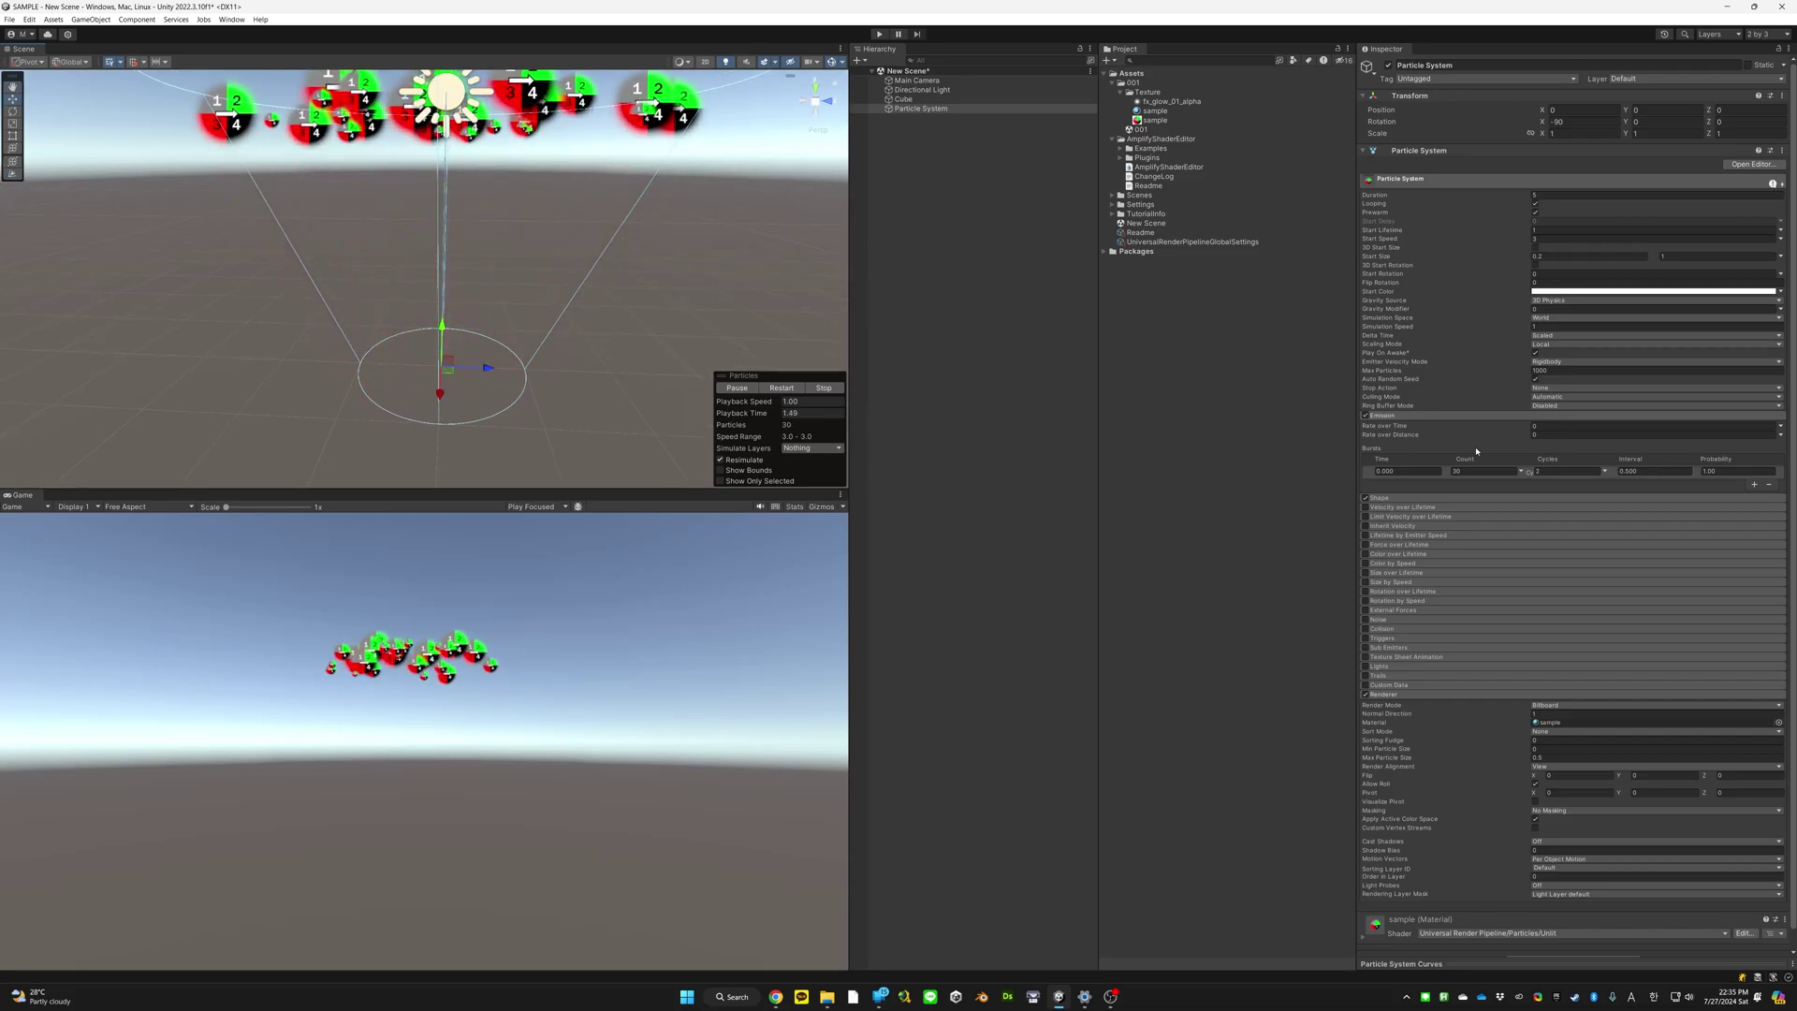
pyautogui.click(1630, 472)
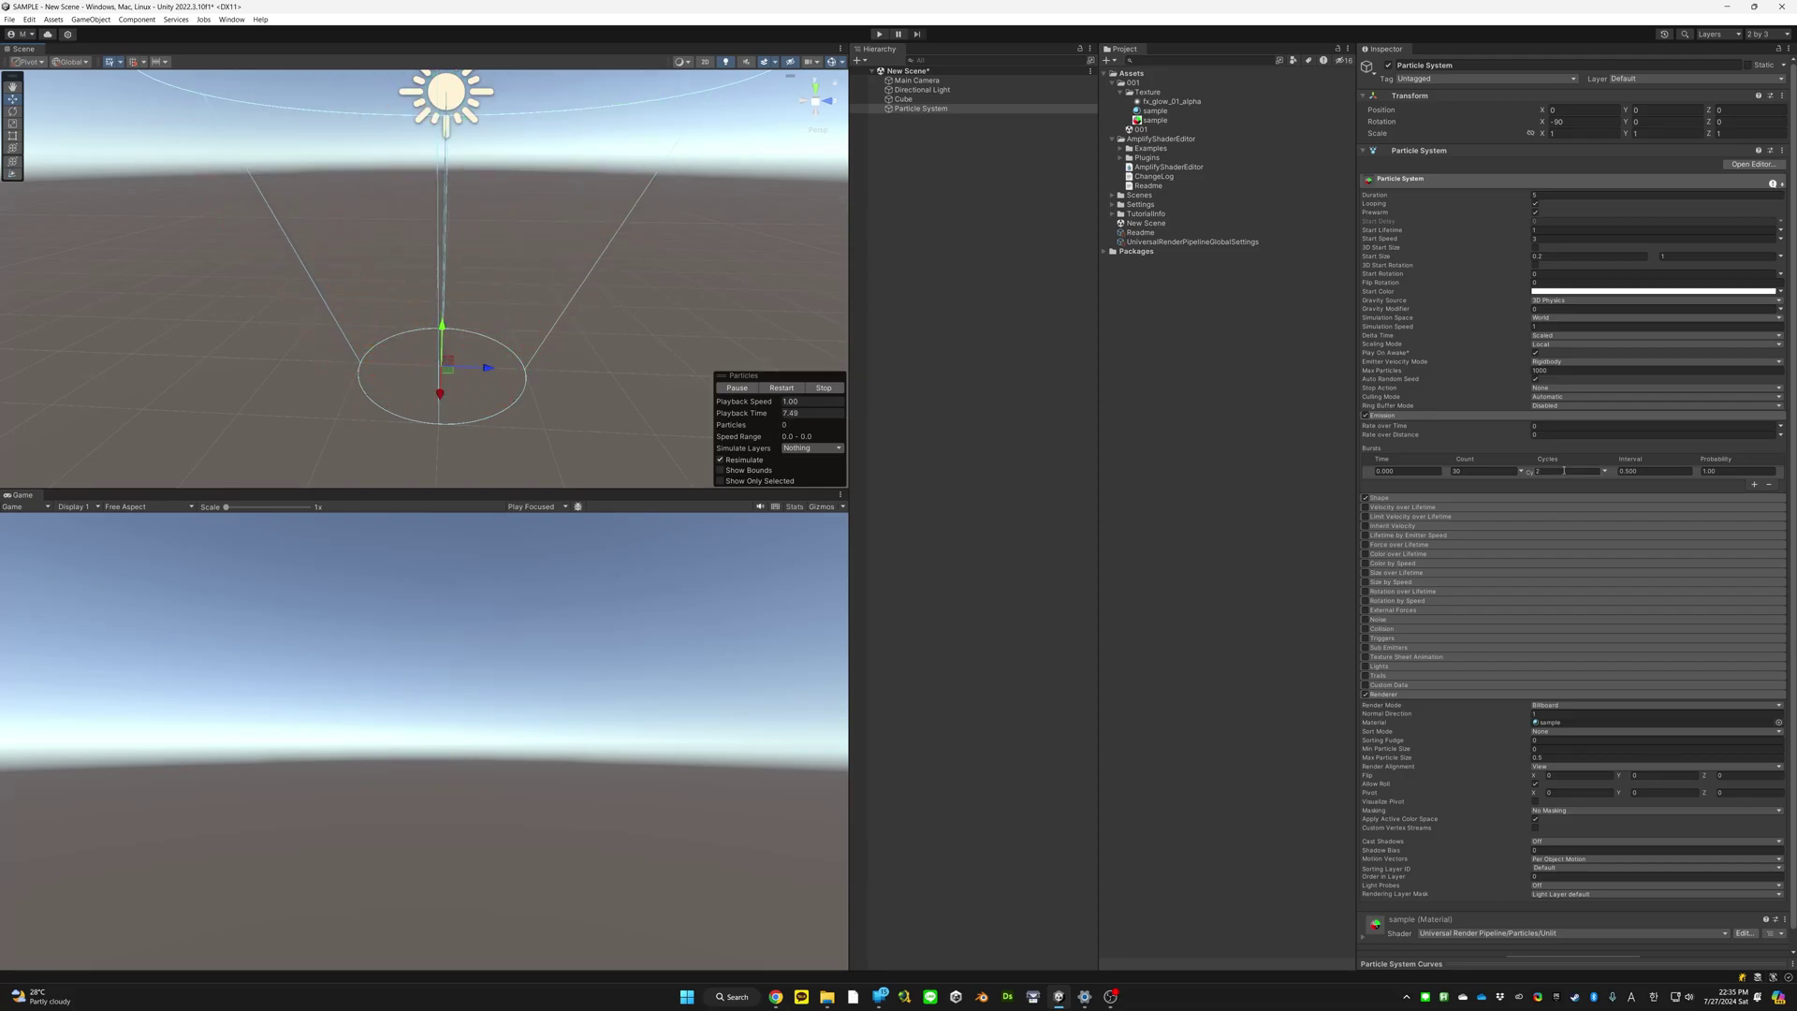
# Add three more bursts to the Emission module and set the second burst's time to 0.700
pyautogui.click(1753, 484)
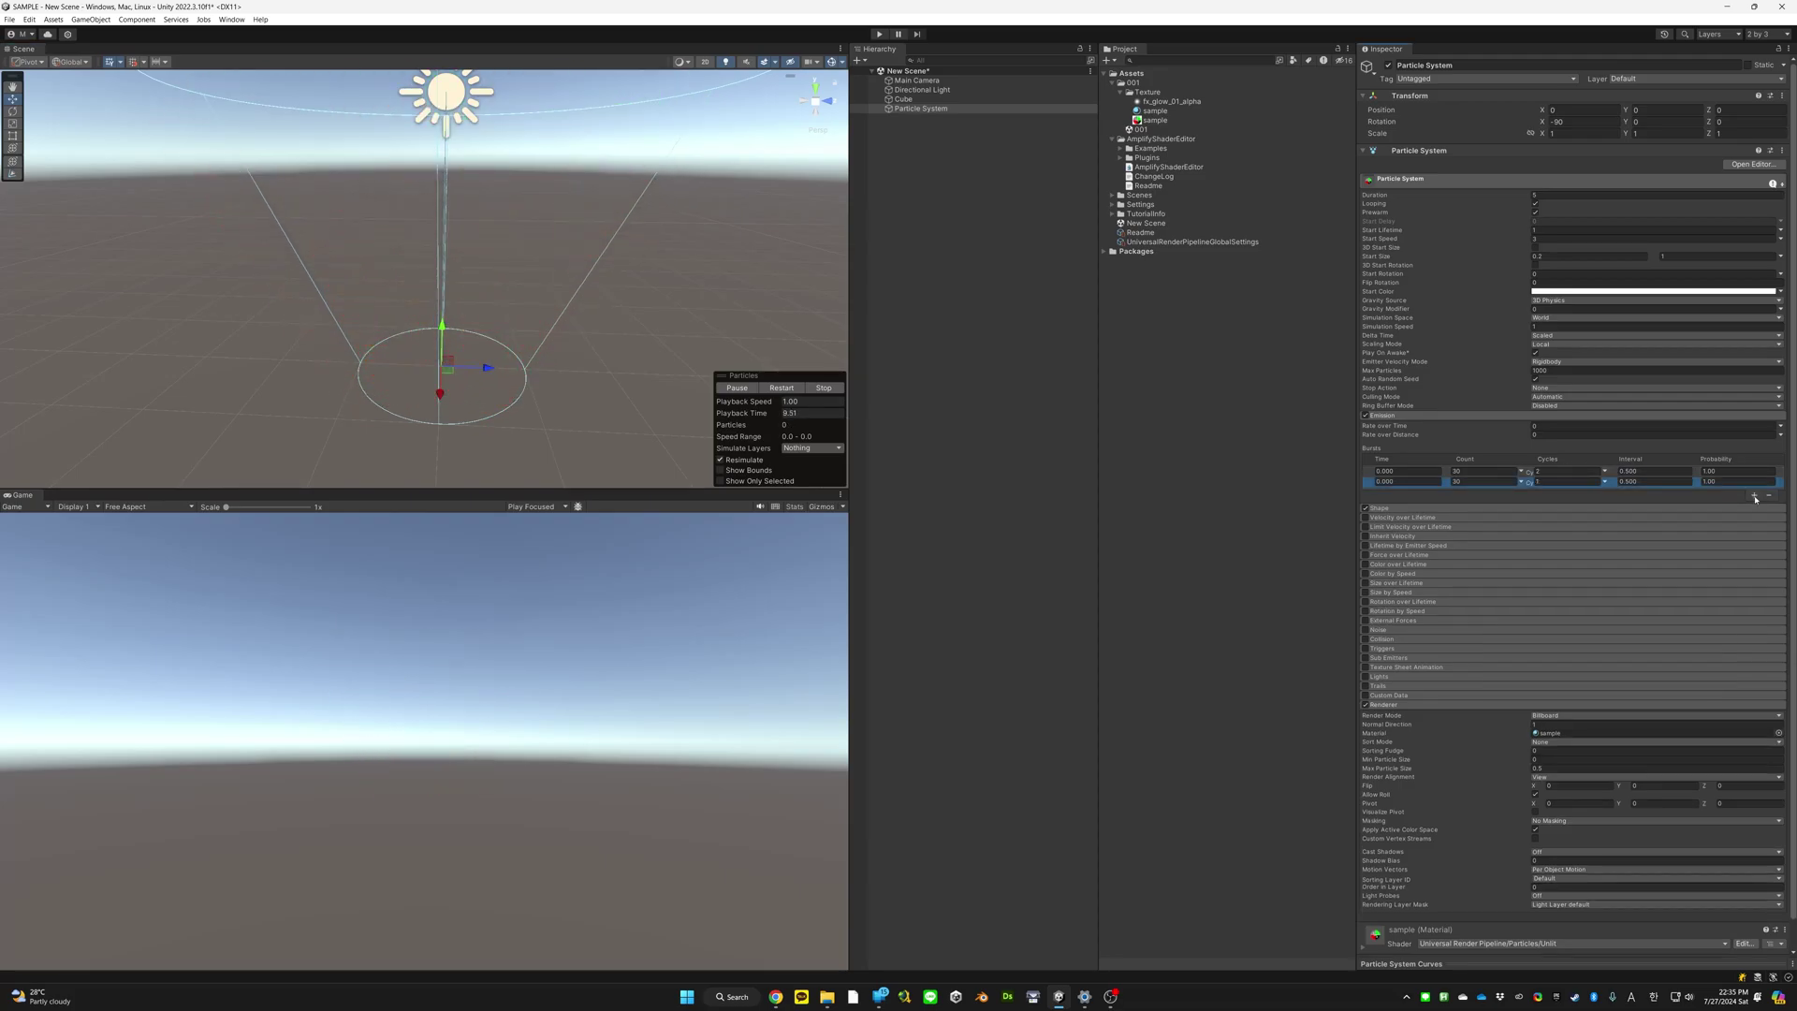
pyautogui.click(1754, 495)
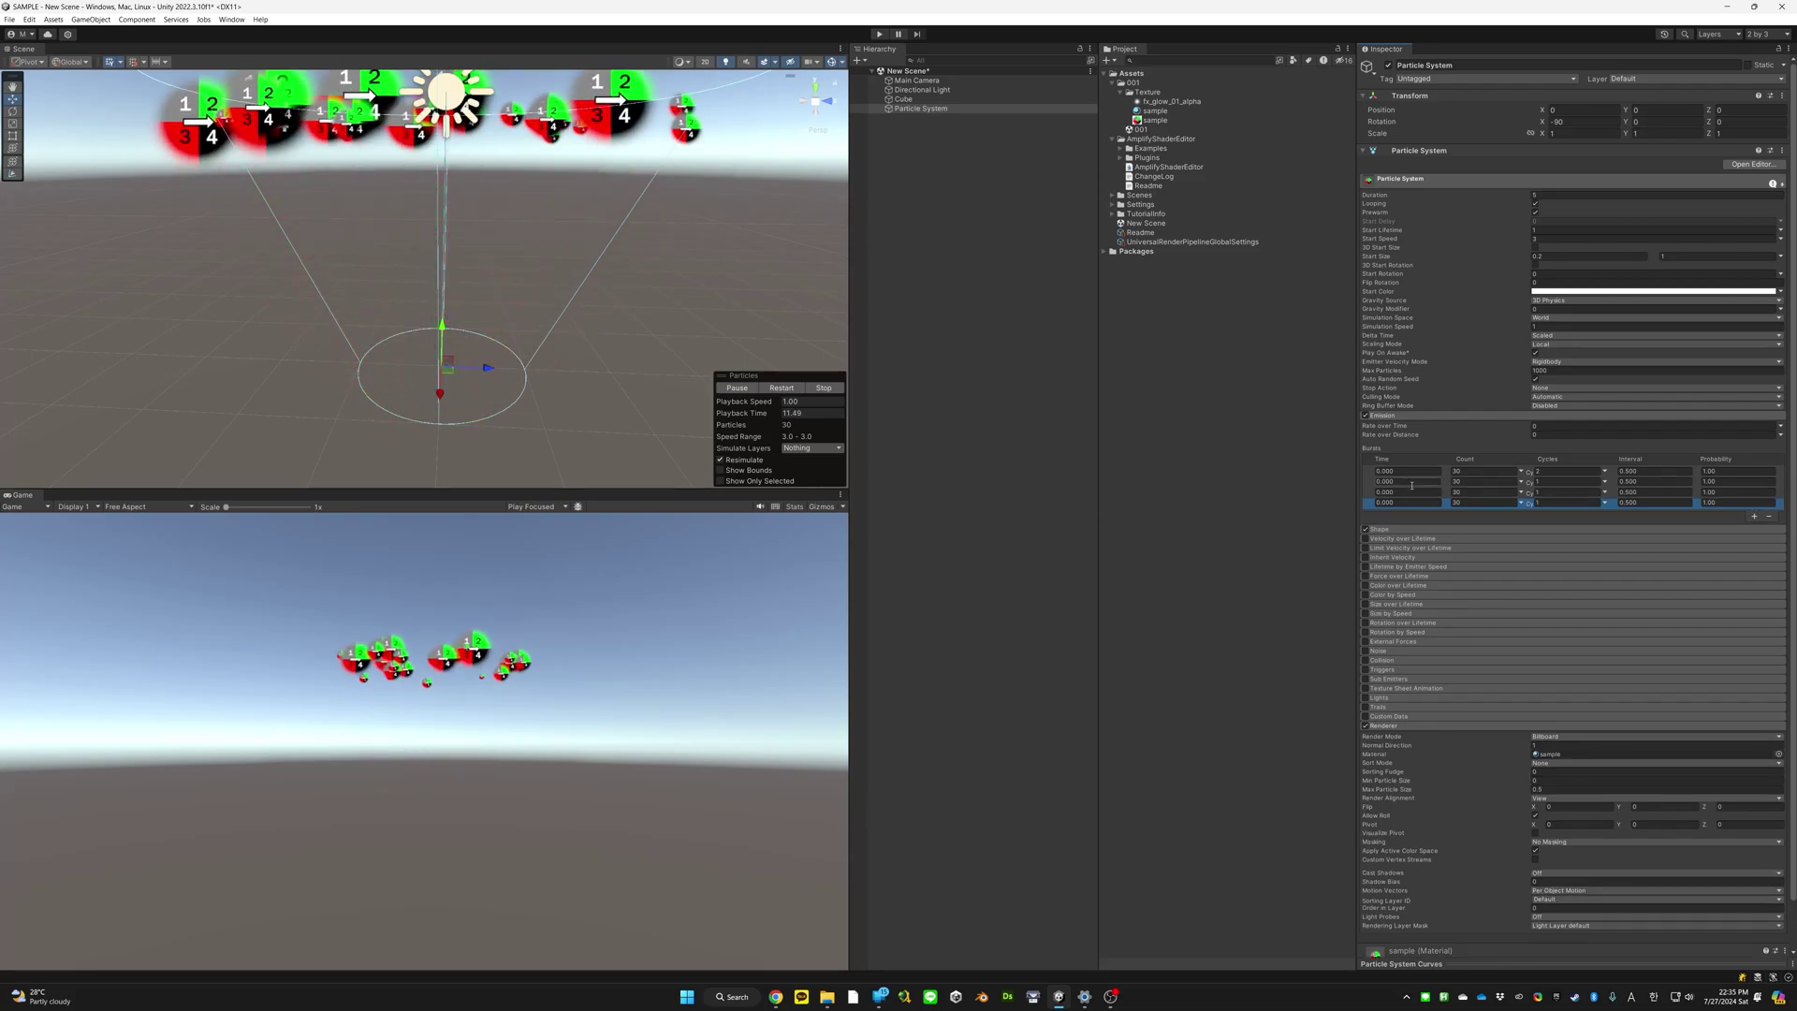
pyautogui.click(1754, 506)
pyautogui.click(1414, 482)
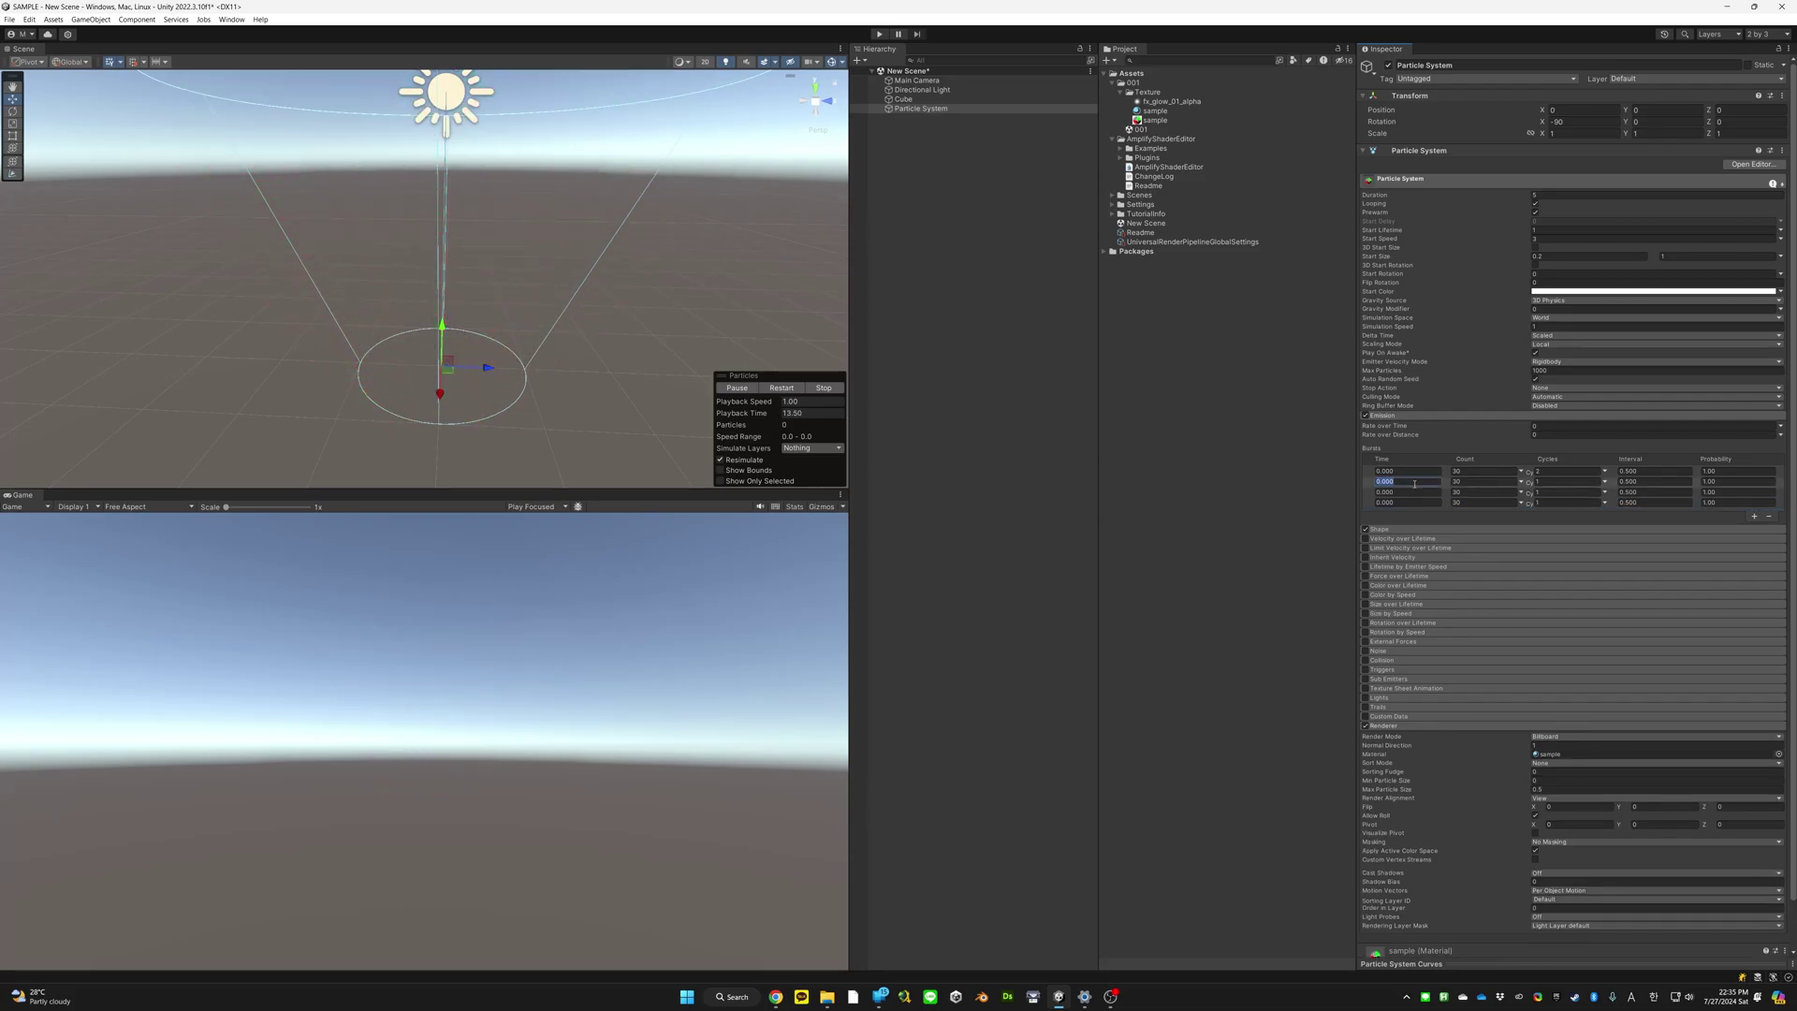
# Remove the last two bursts and view the emission from the remaining two
pyautogui.click(1367, 503)
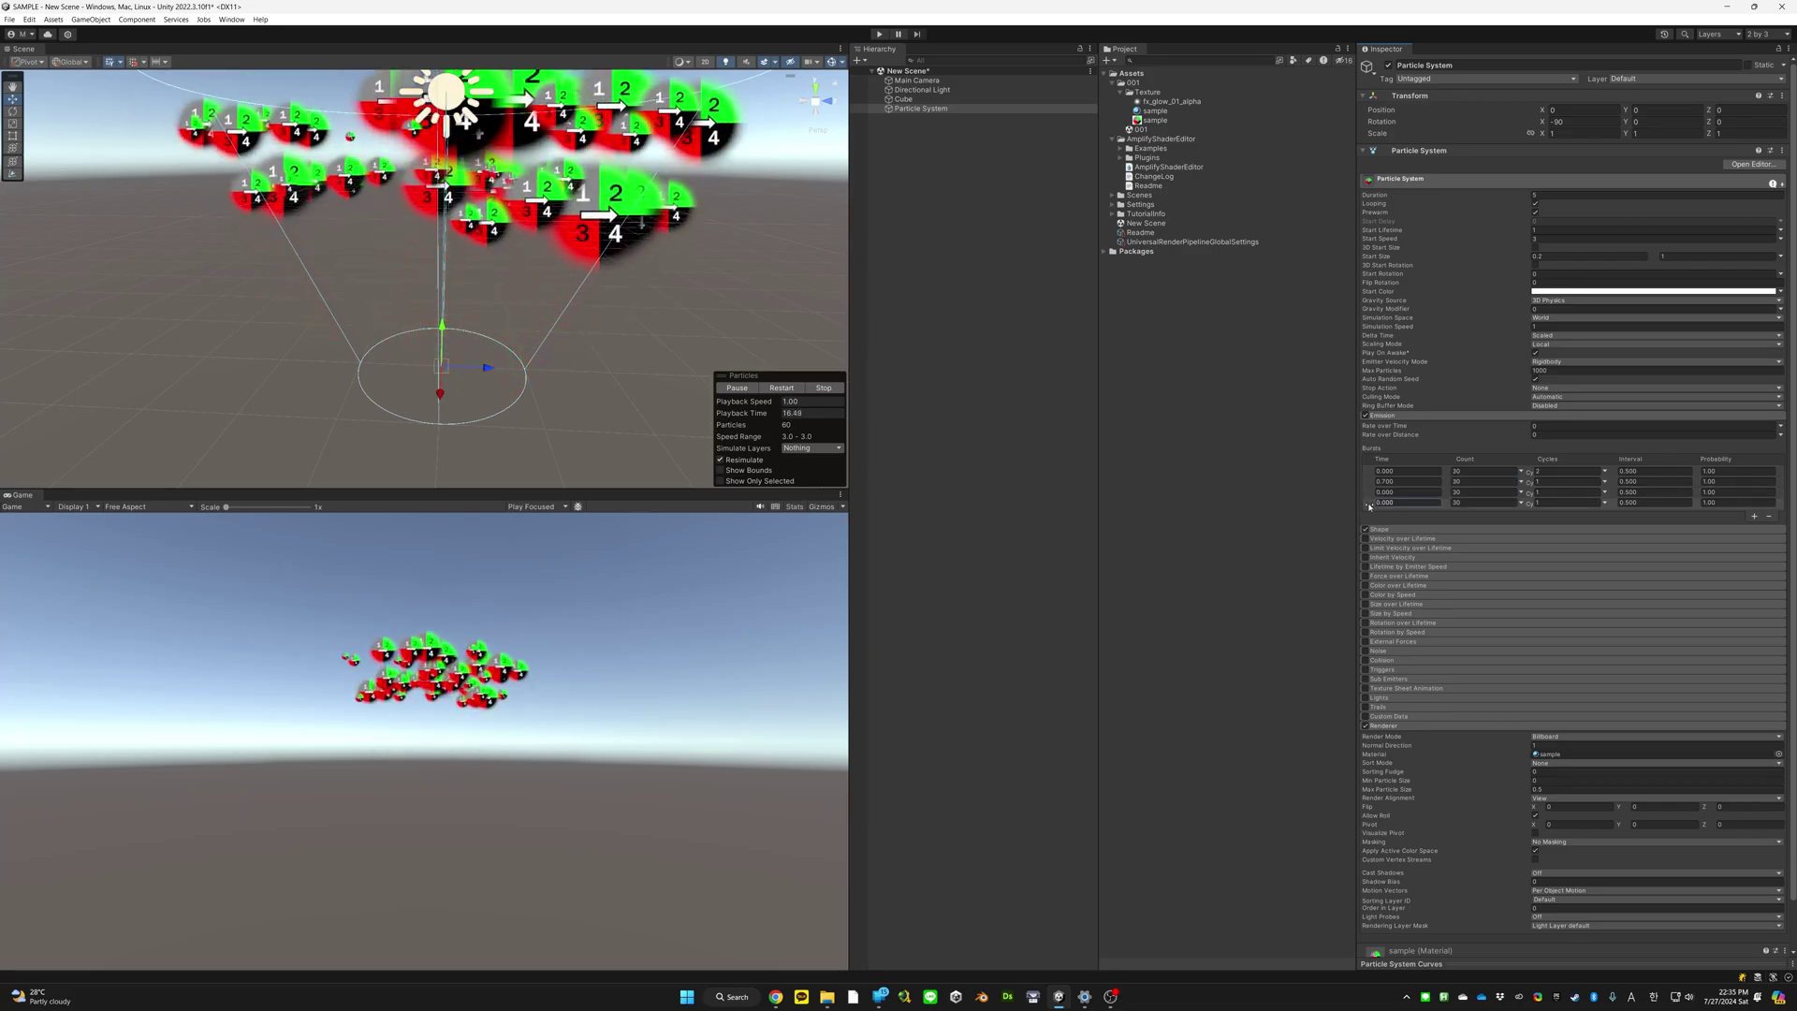
pyautogui.click(1770, 516)
pyautogui.click(1771, 507)
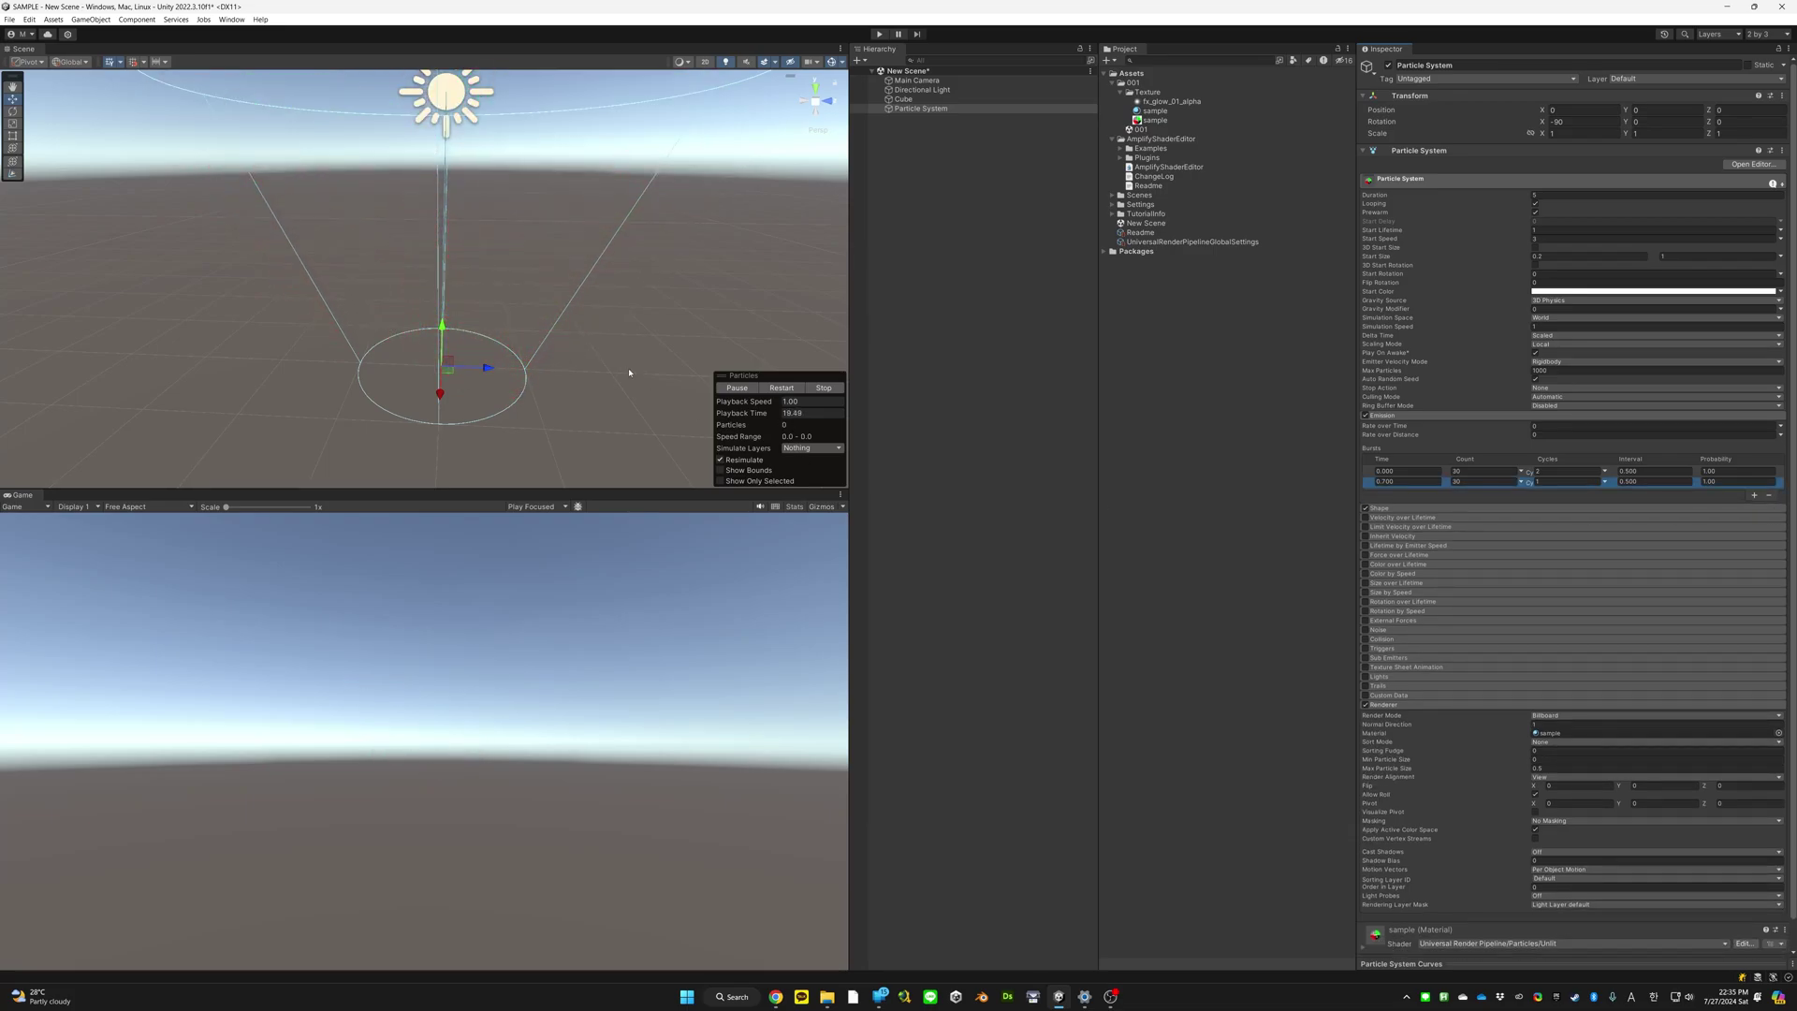
pyautogui.moveTo(629, 373); pyautogui.dragTo(633, 370, button='right')
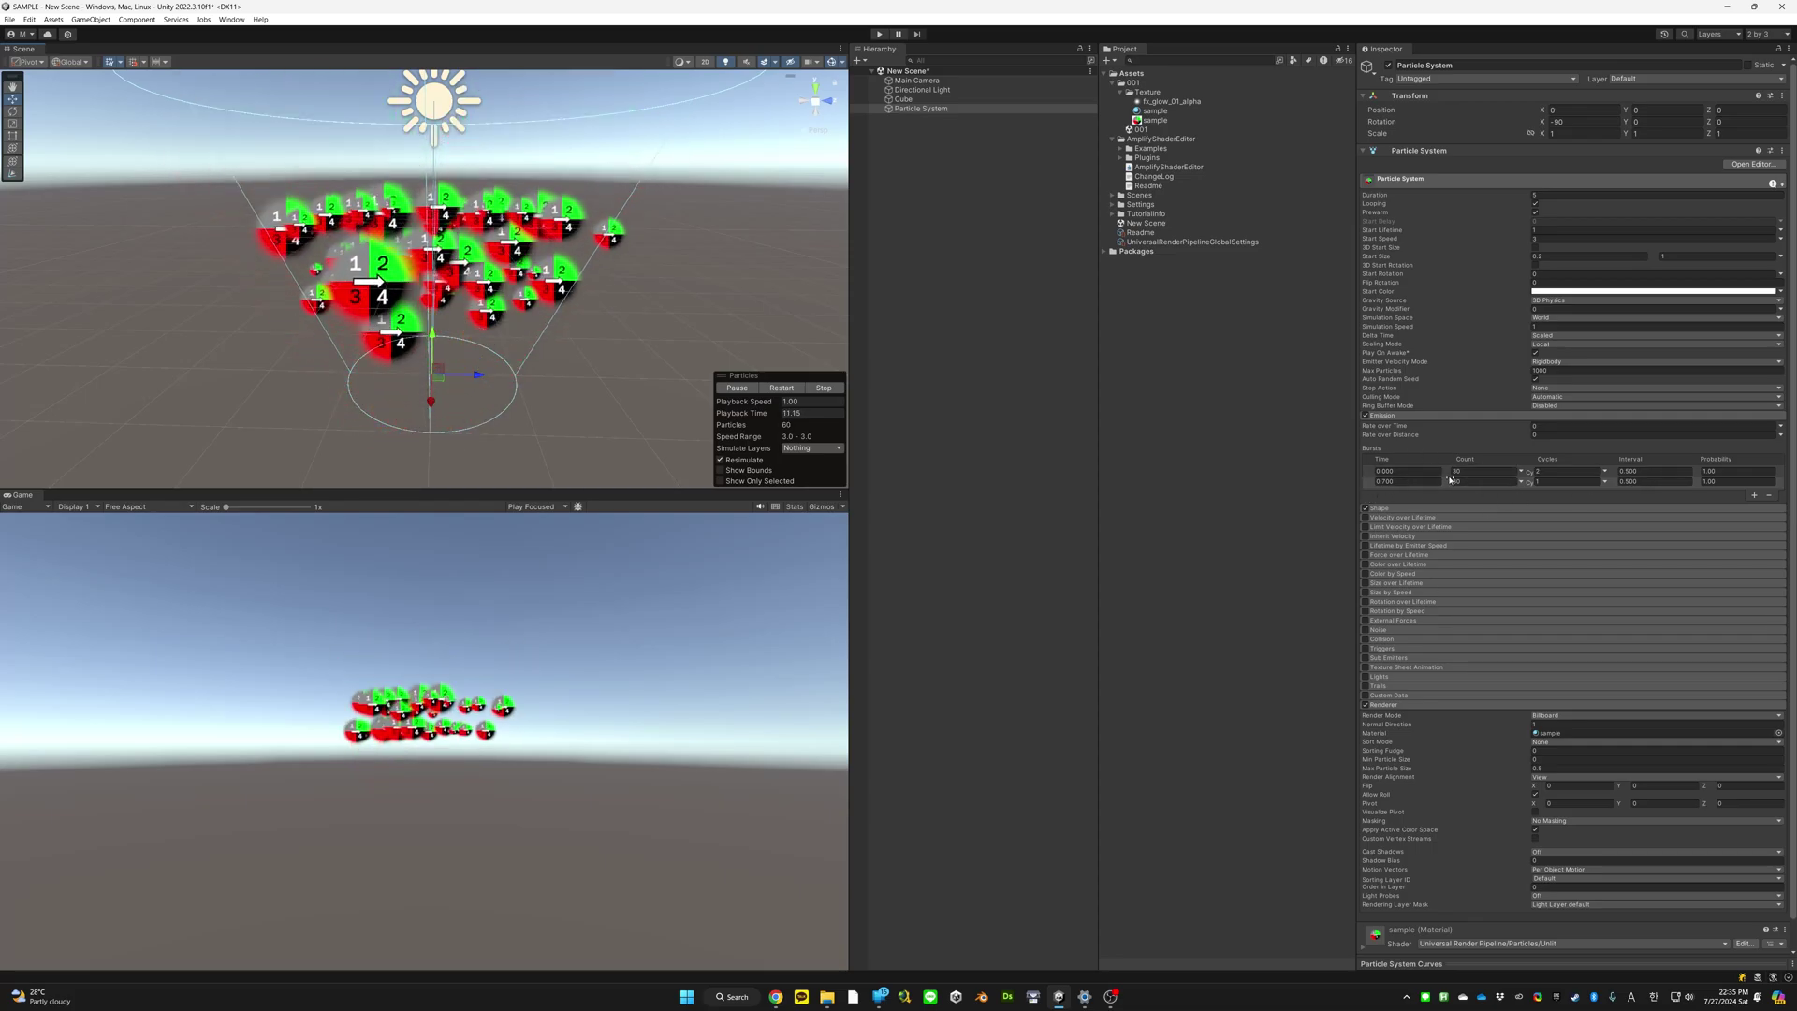
# Clear the remaining bursts and add a single new burst with default values
pyautogui.click(1771, 496)
pyautogui.click(1769, 487)
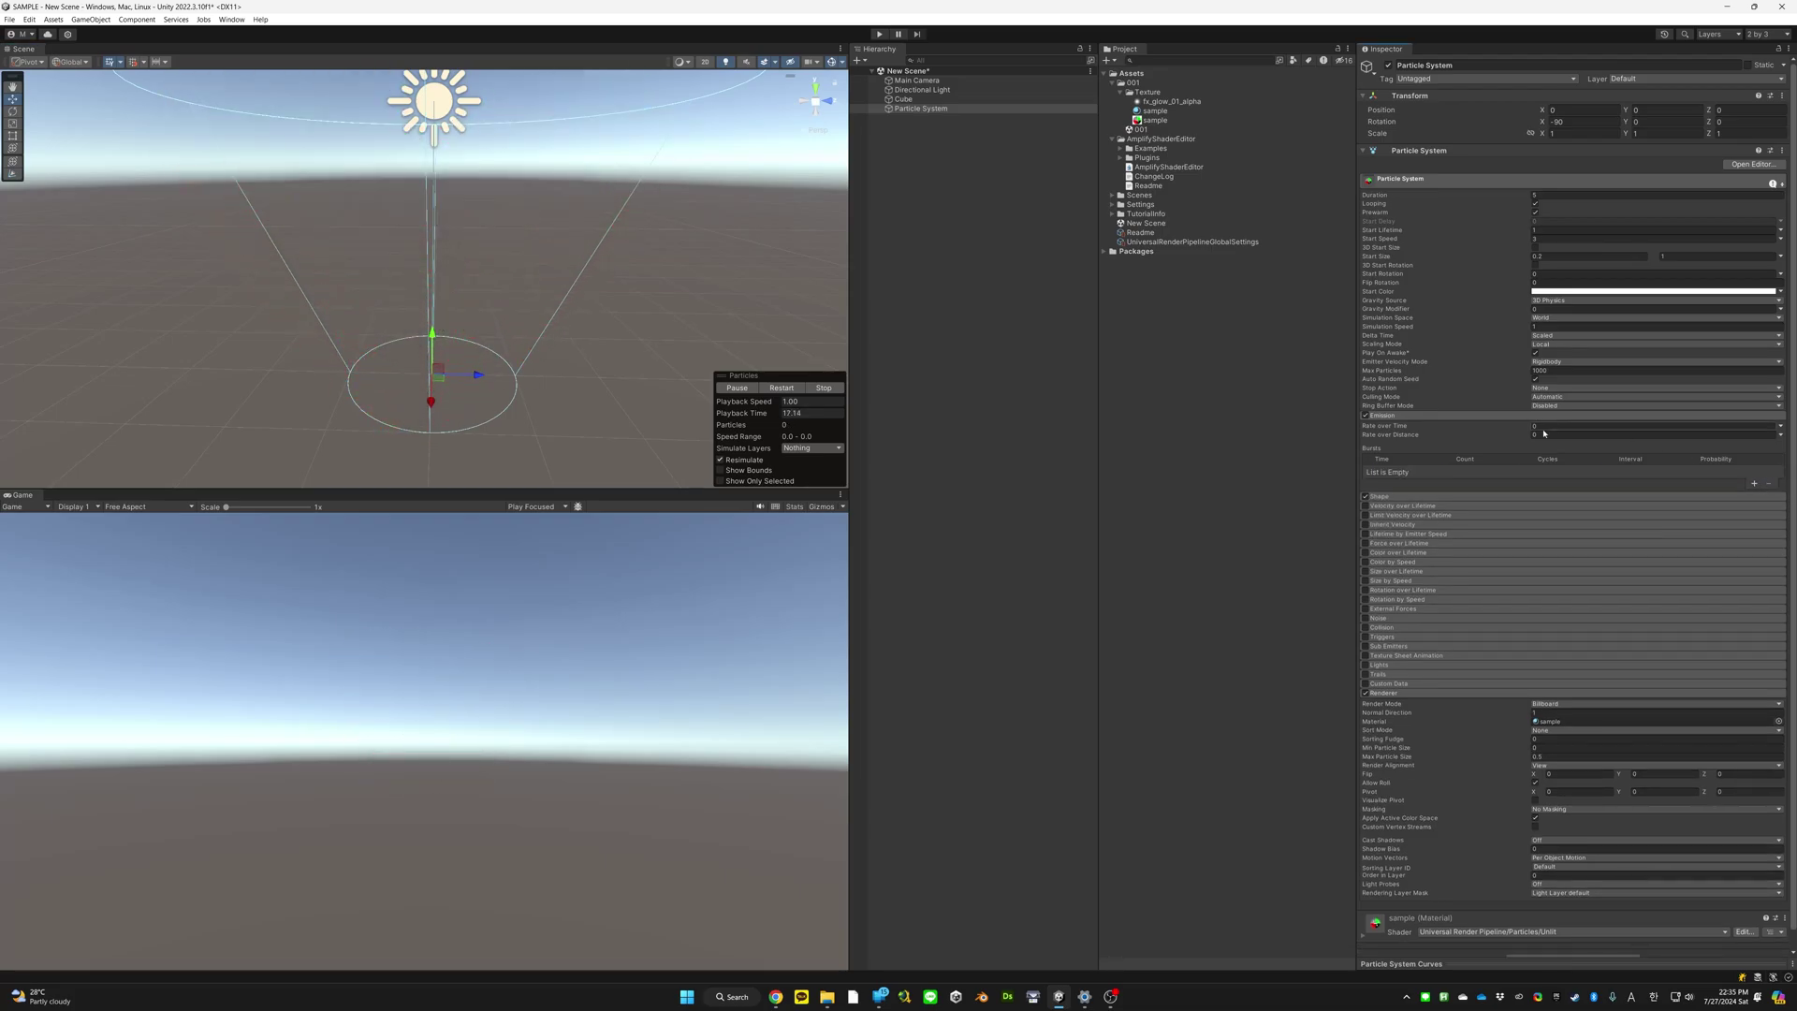
pyautogui.click(1755, 483)
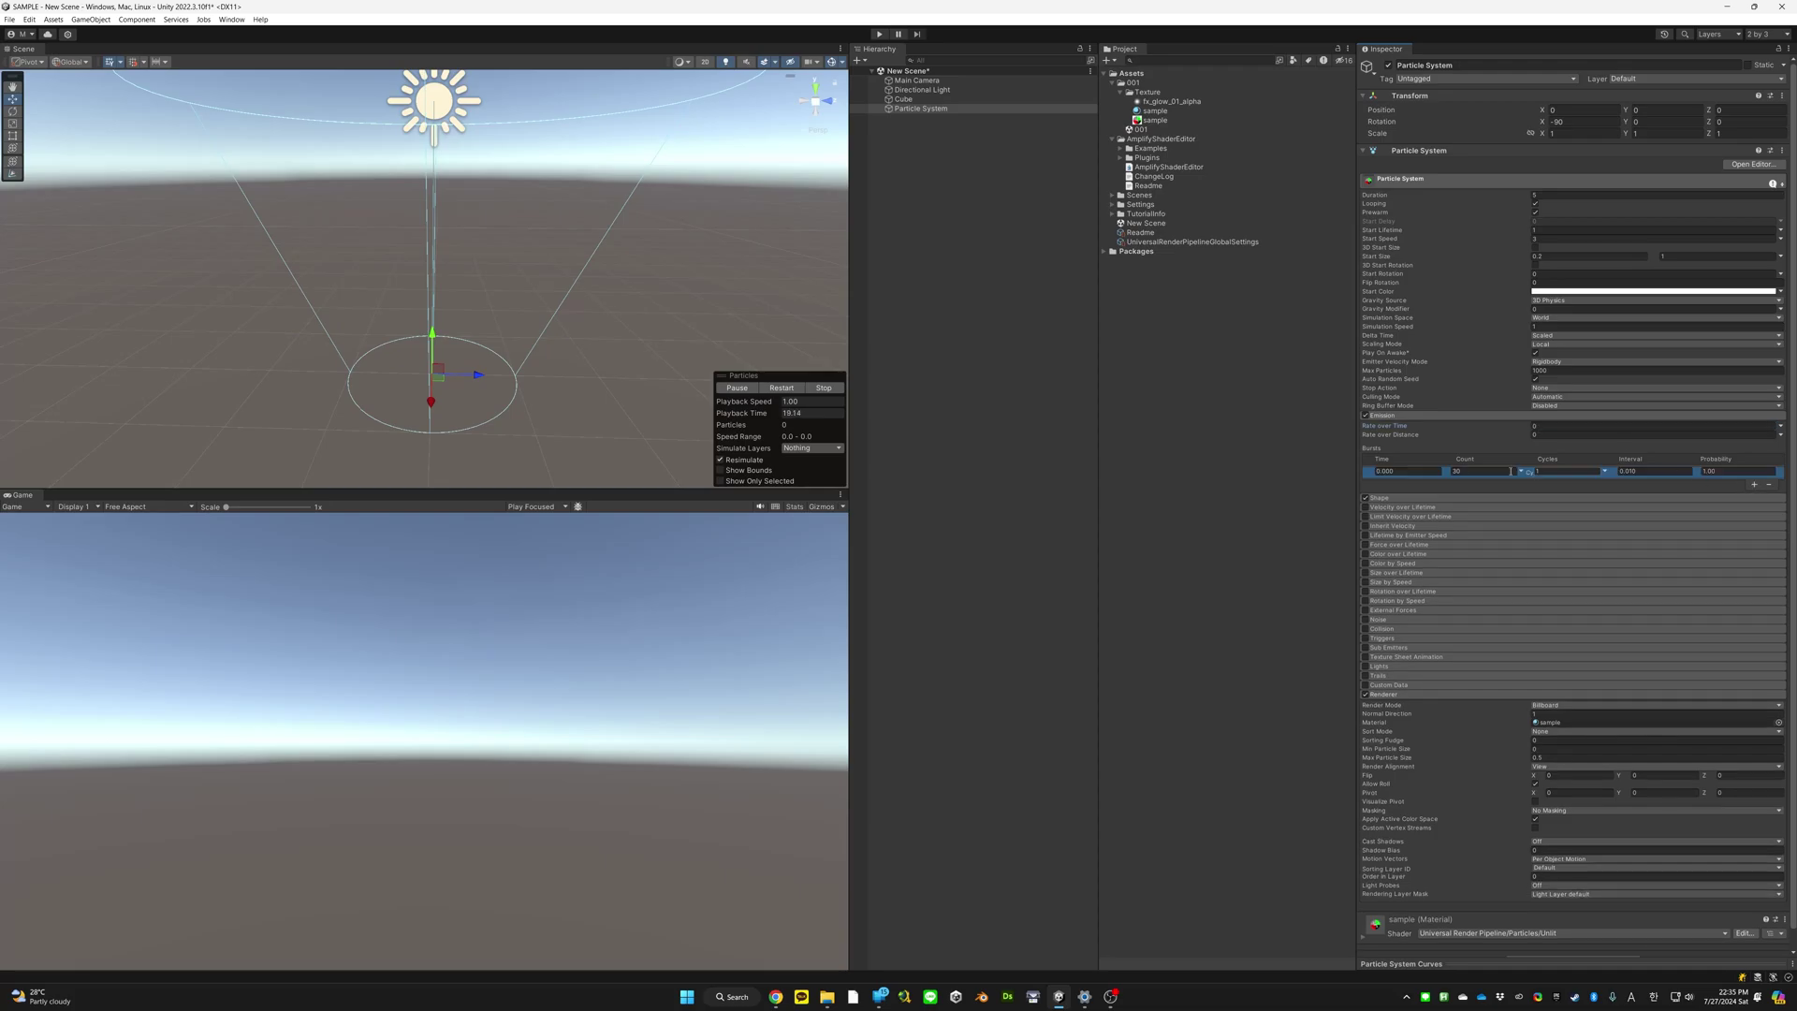
# Set the new burst's count to 1 in the Emission module
pyautogui.click(1486, 472)
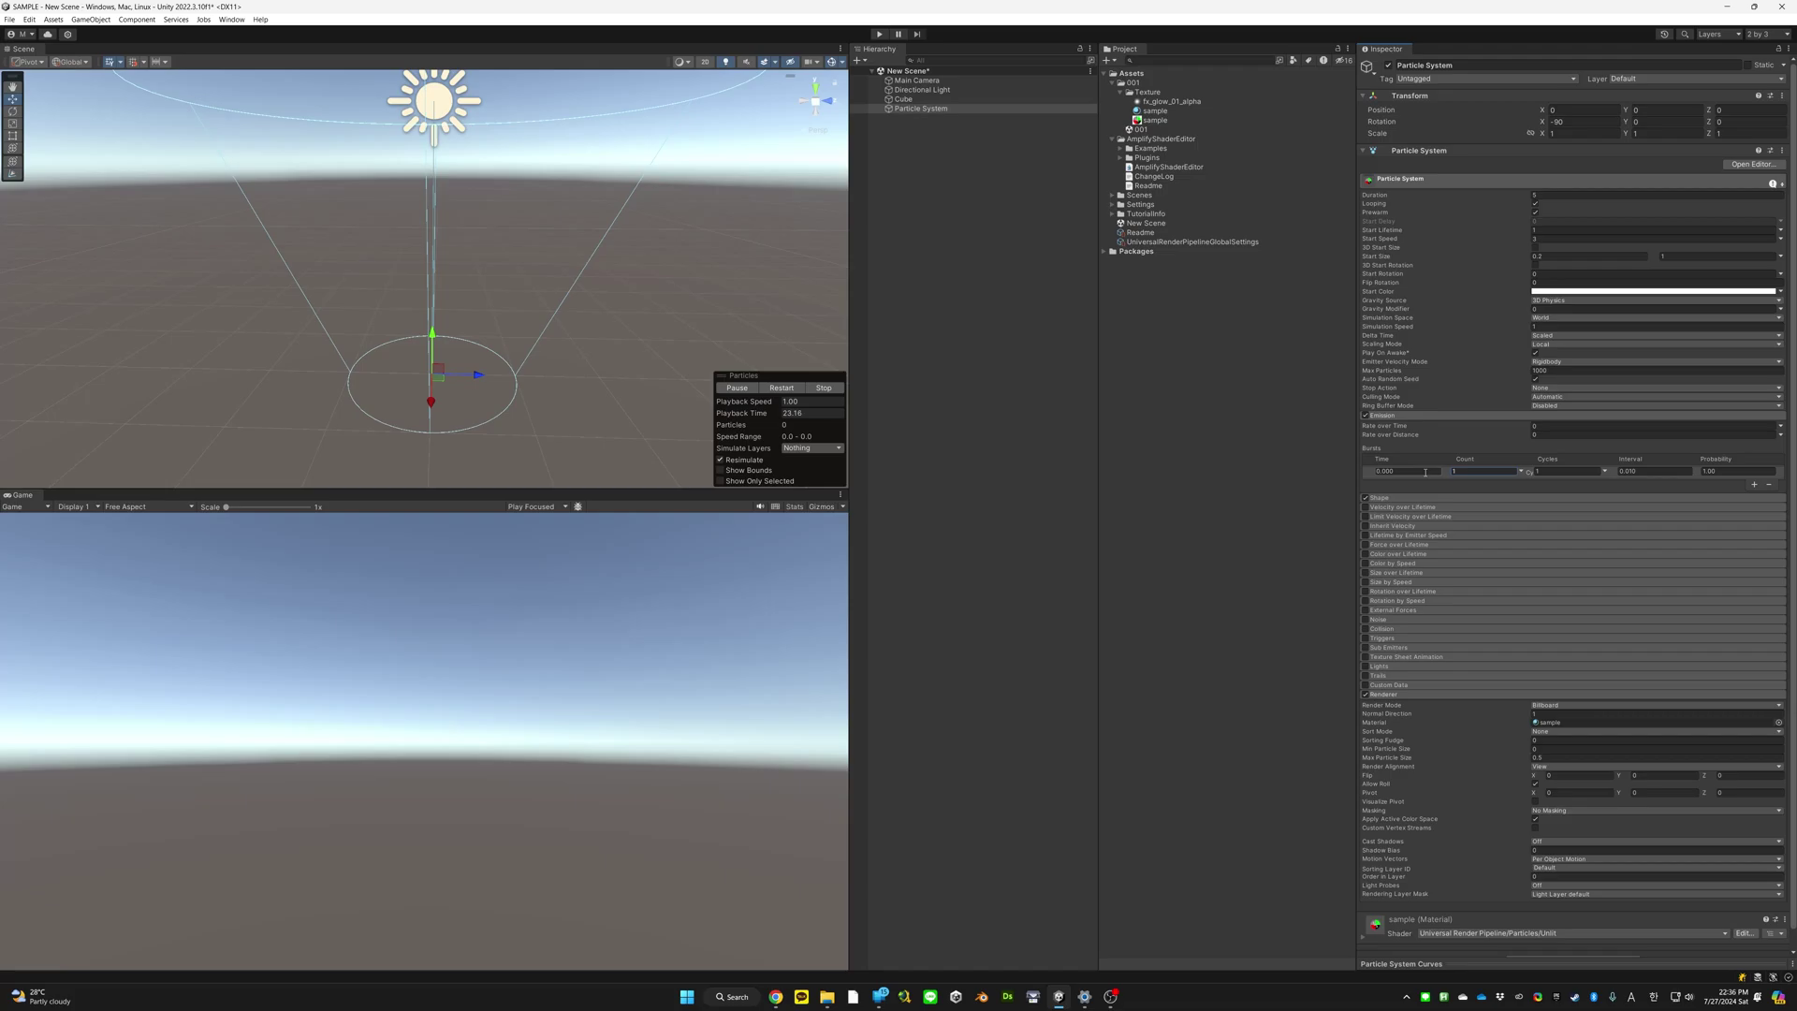
pyautogui.press('/')
pyautogui.press('/')
pyautogui.press('/')
pyautogui.press('/')
pyautogui.press('/')
# Collapse and reopen the Emission module settings, and set Rate over Time to 1
pyautogui.click(1365, 497)
pyautogui.click(1539, 414)
pyautogui.click(1535, 424)
pyautogui.click(1499, 426)
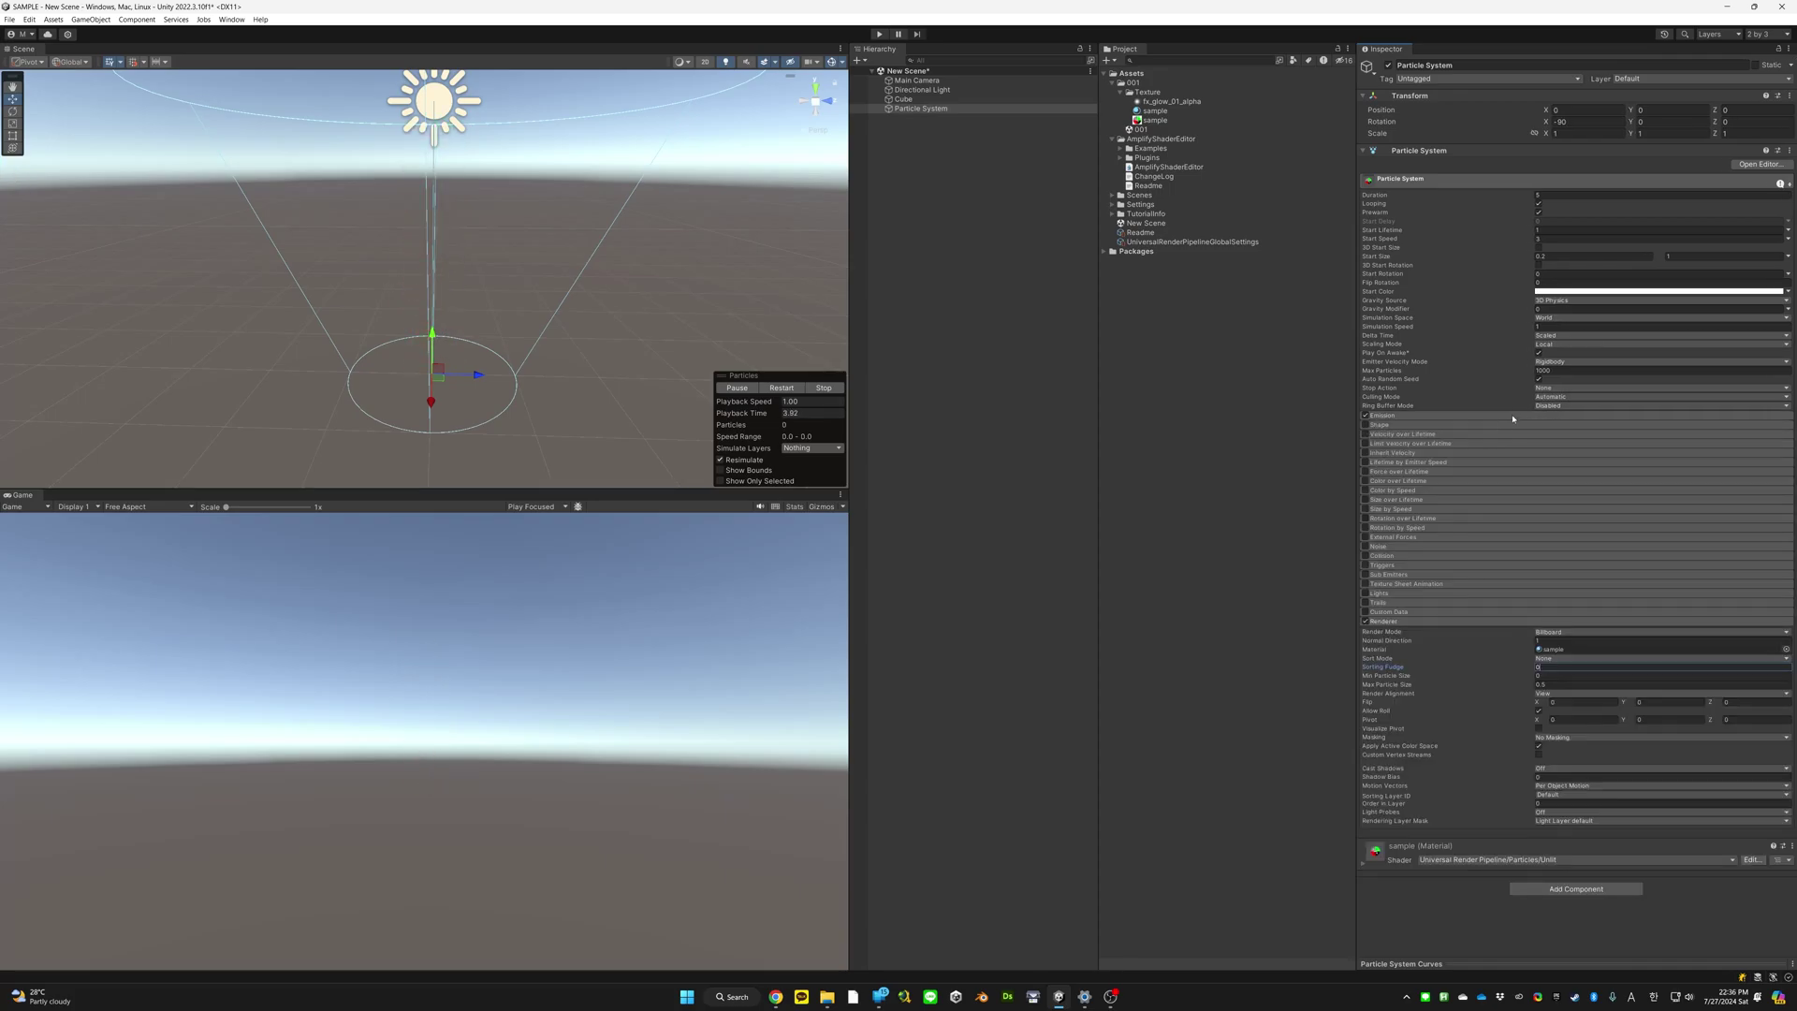
pyautogui.click(1514, 415)
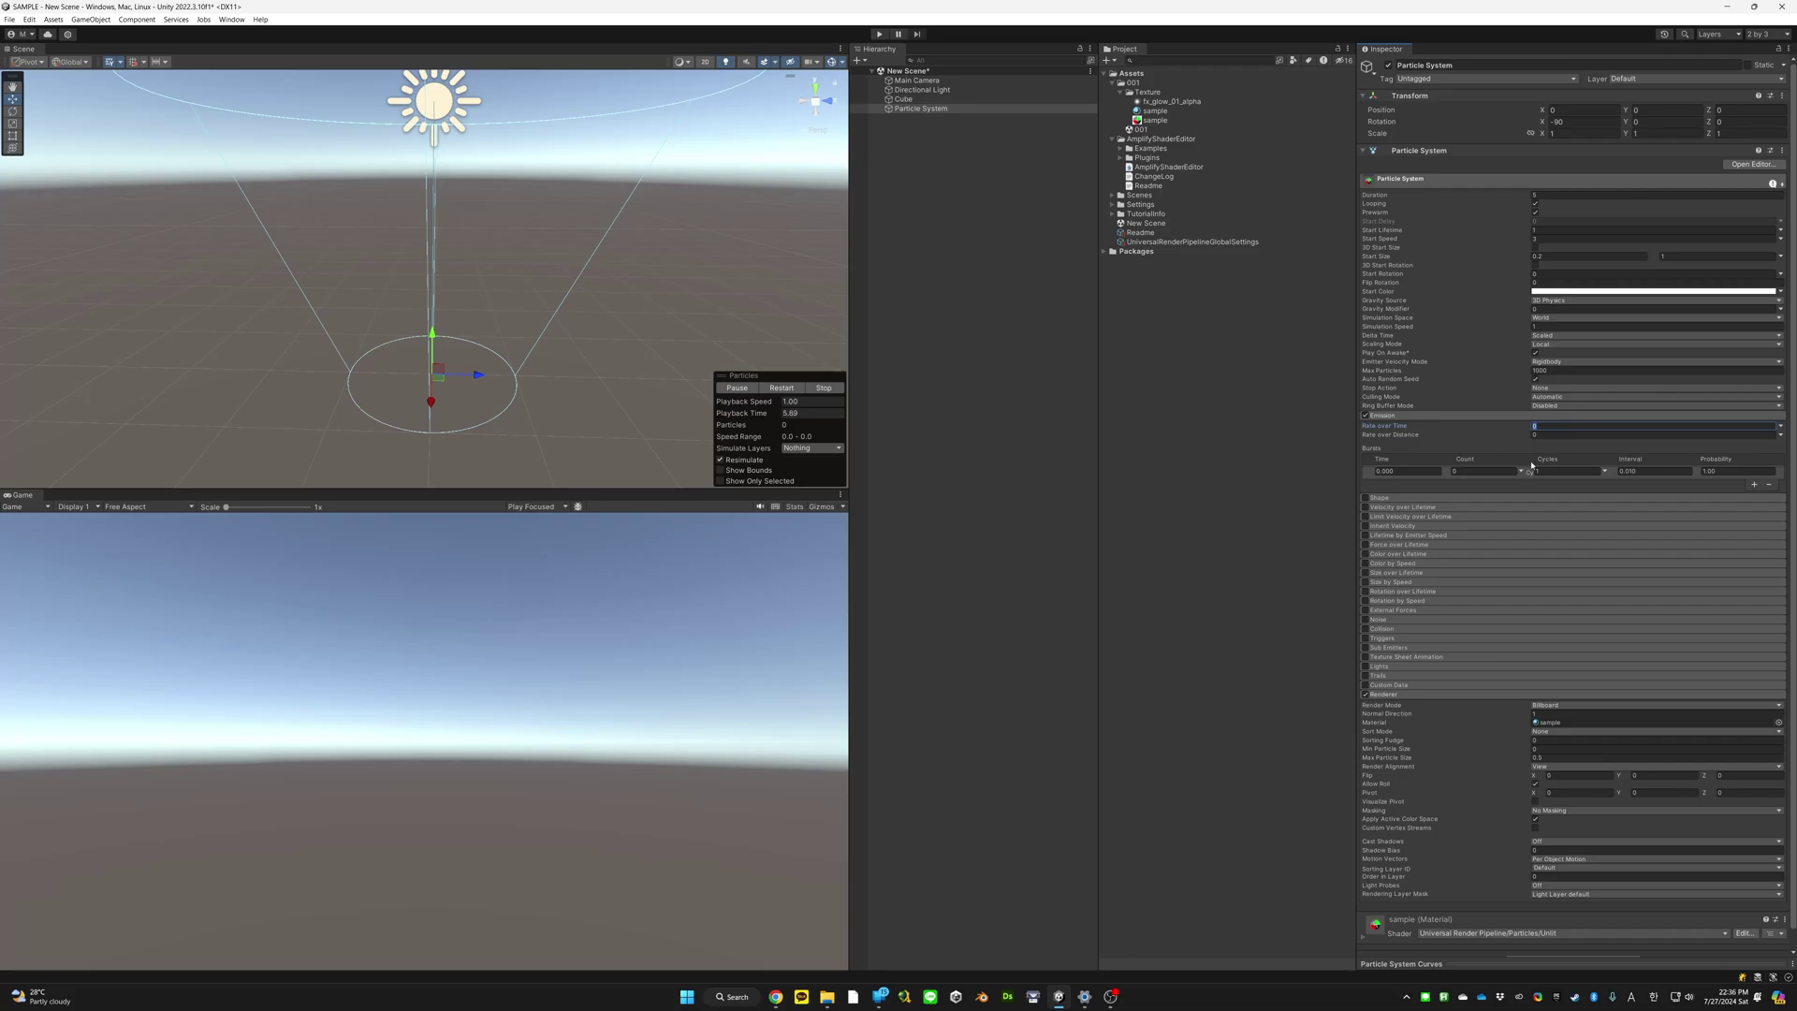
pyautogui.write('1')
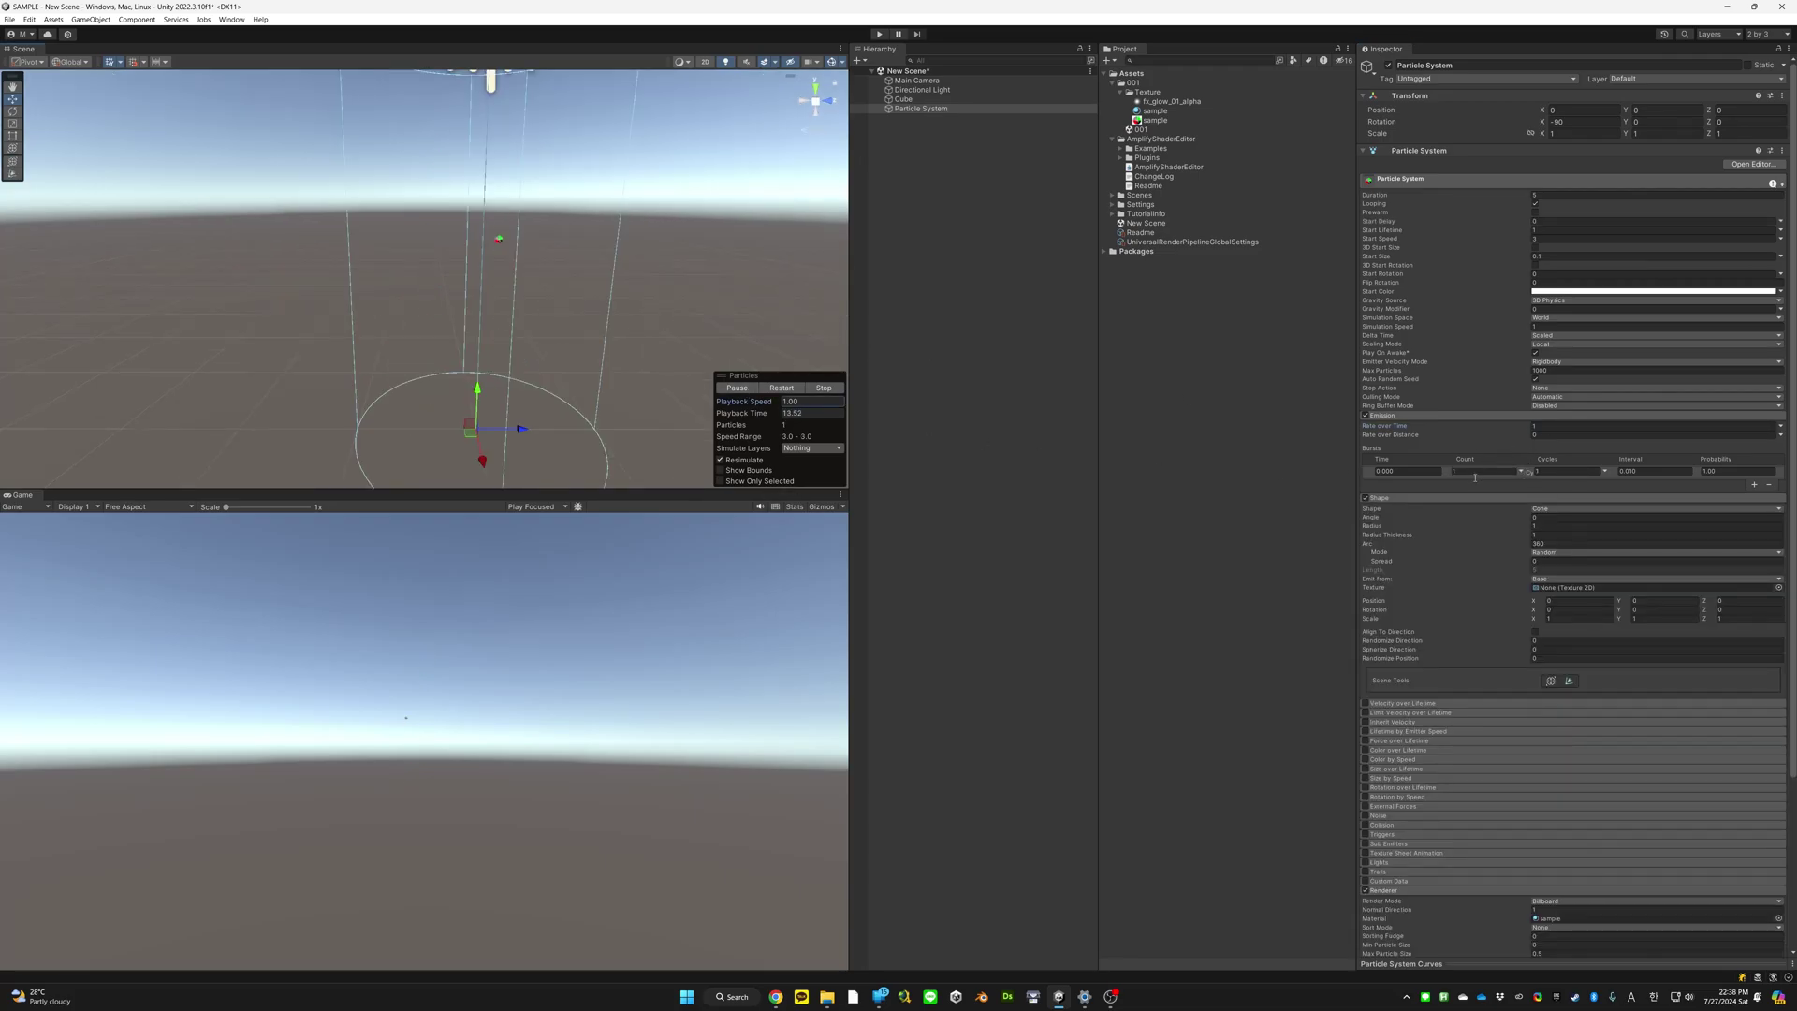
# Remove the burst and slow the particle playback speed to 0.1 to watch the Rate over Time emission
pyautogui.click(1770, 484)
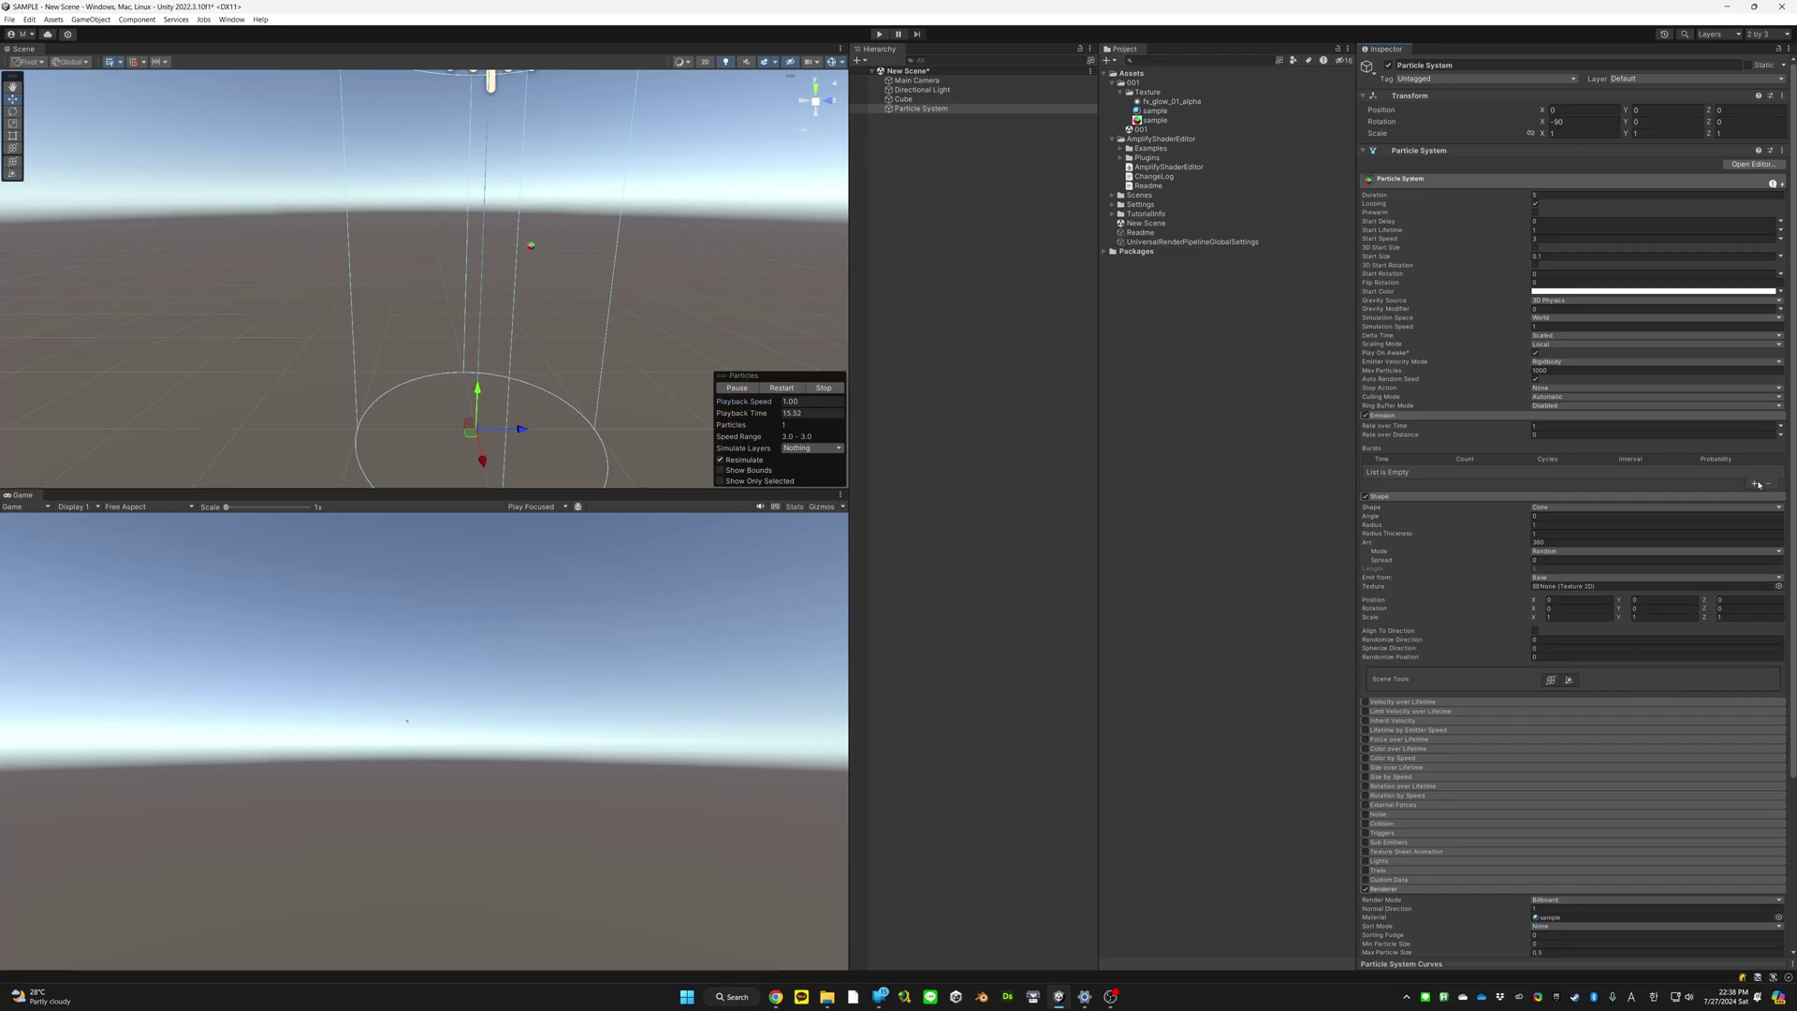
pyautogui.click(814, 402)
pyautogui.write('0.1')
pyautogui.press('Return')
pyautogui.keyDown('alt'); pyautogui.moveTo(617, 393); pyautogui.dragTo(595, 362); pyautogui.keyUp('alt')
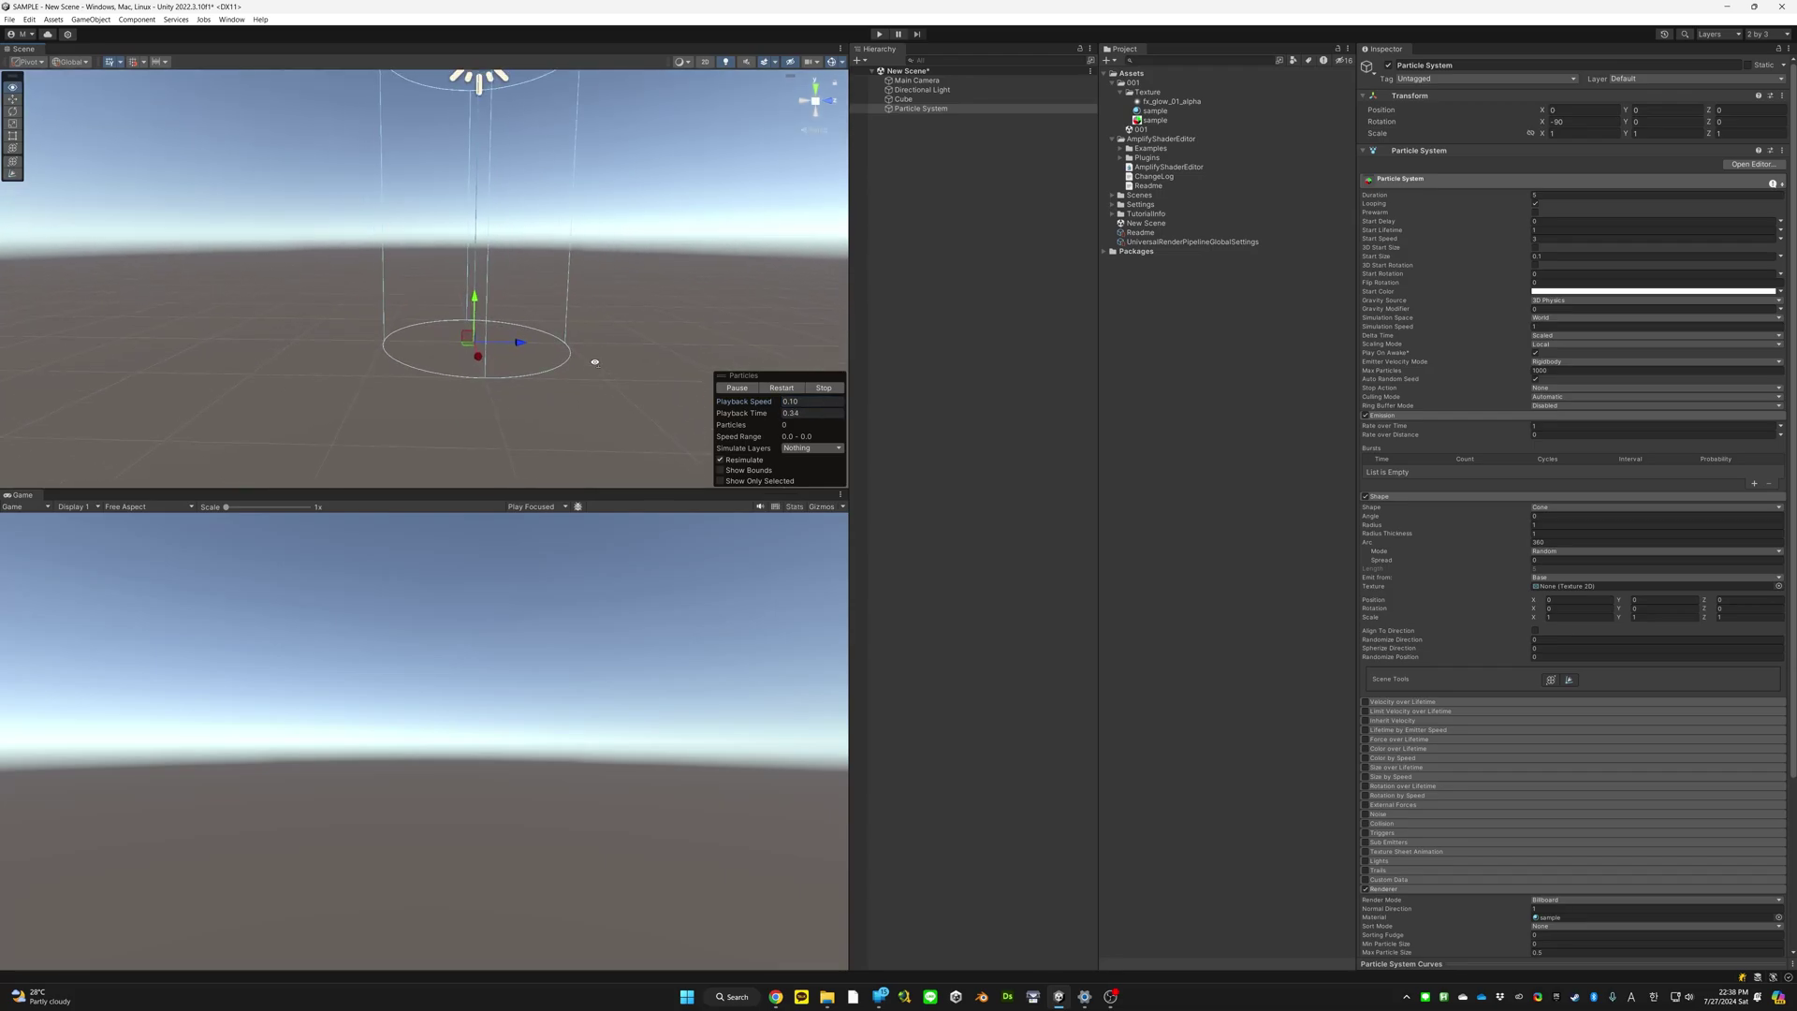
pyautogui.scroll(4, 595, 362)
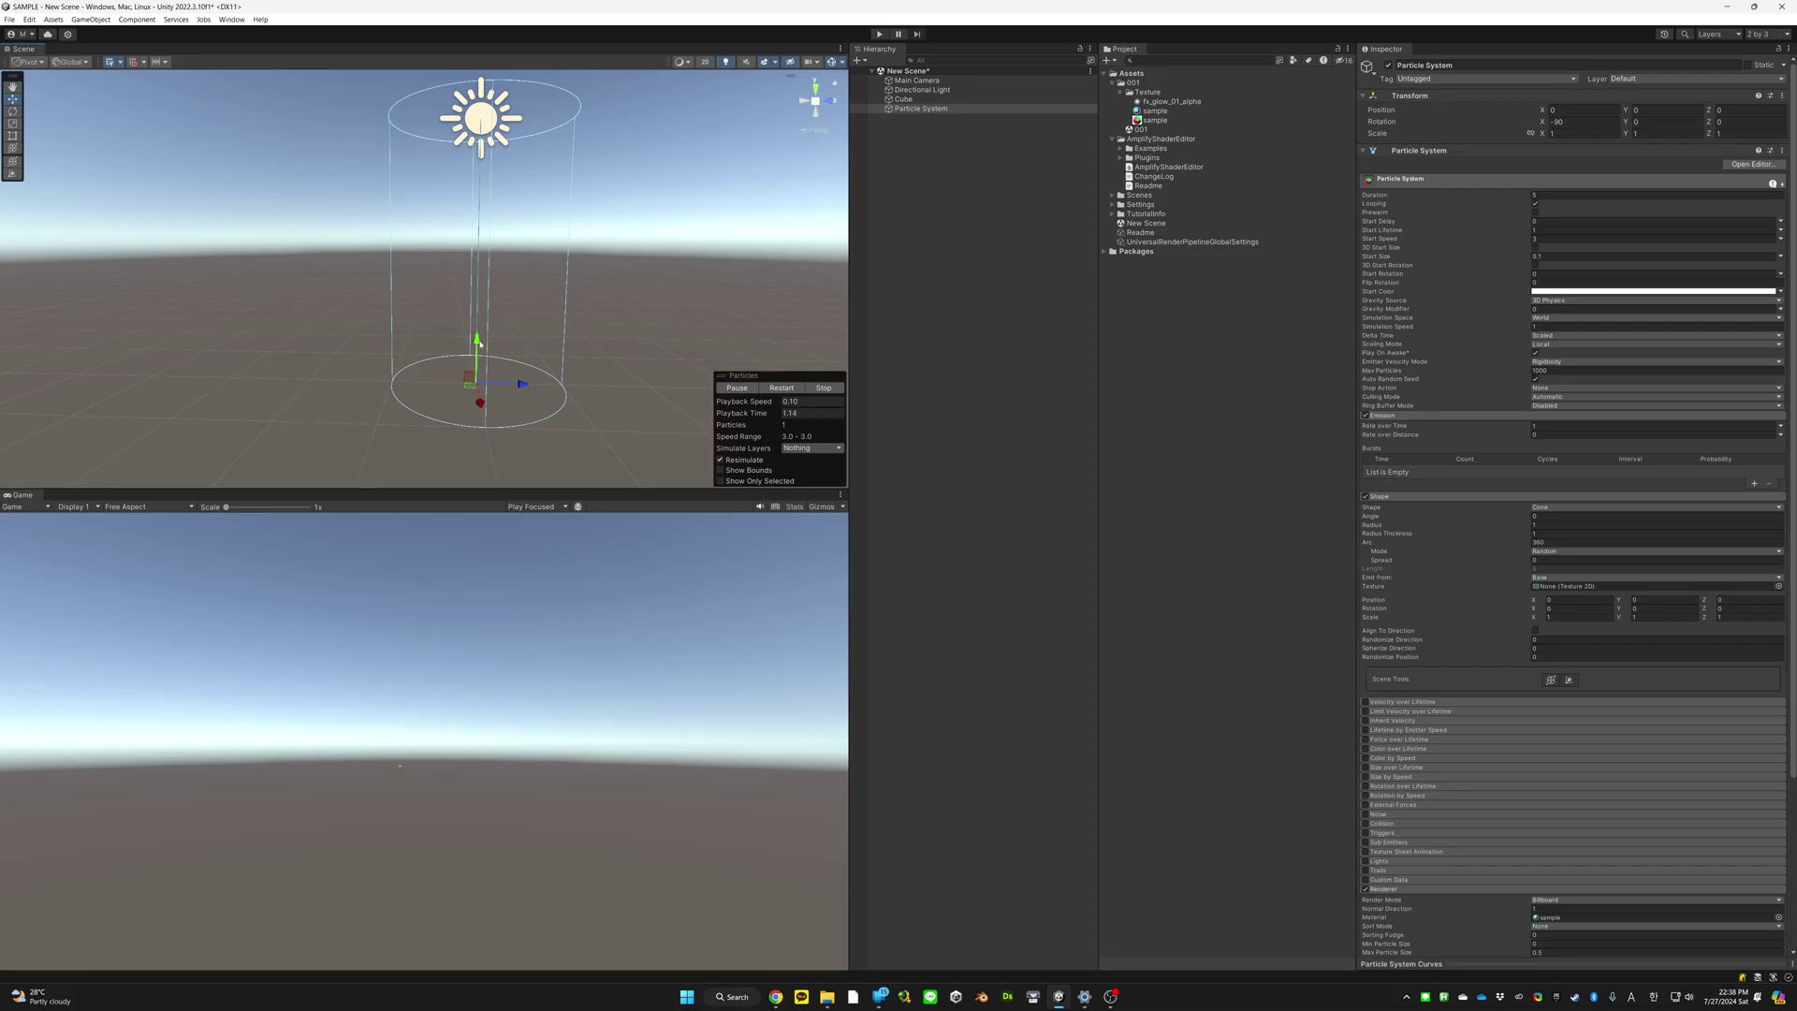
# Set Rate over Time to 0 and add a burst with a count of 1
pyautogui.click(1553, 426)
pyautogui.click(1753, 483)
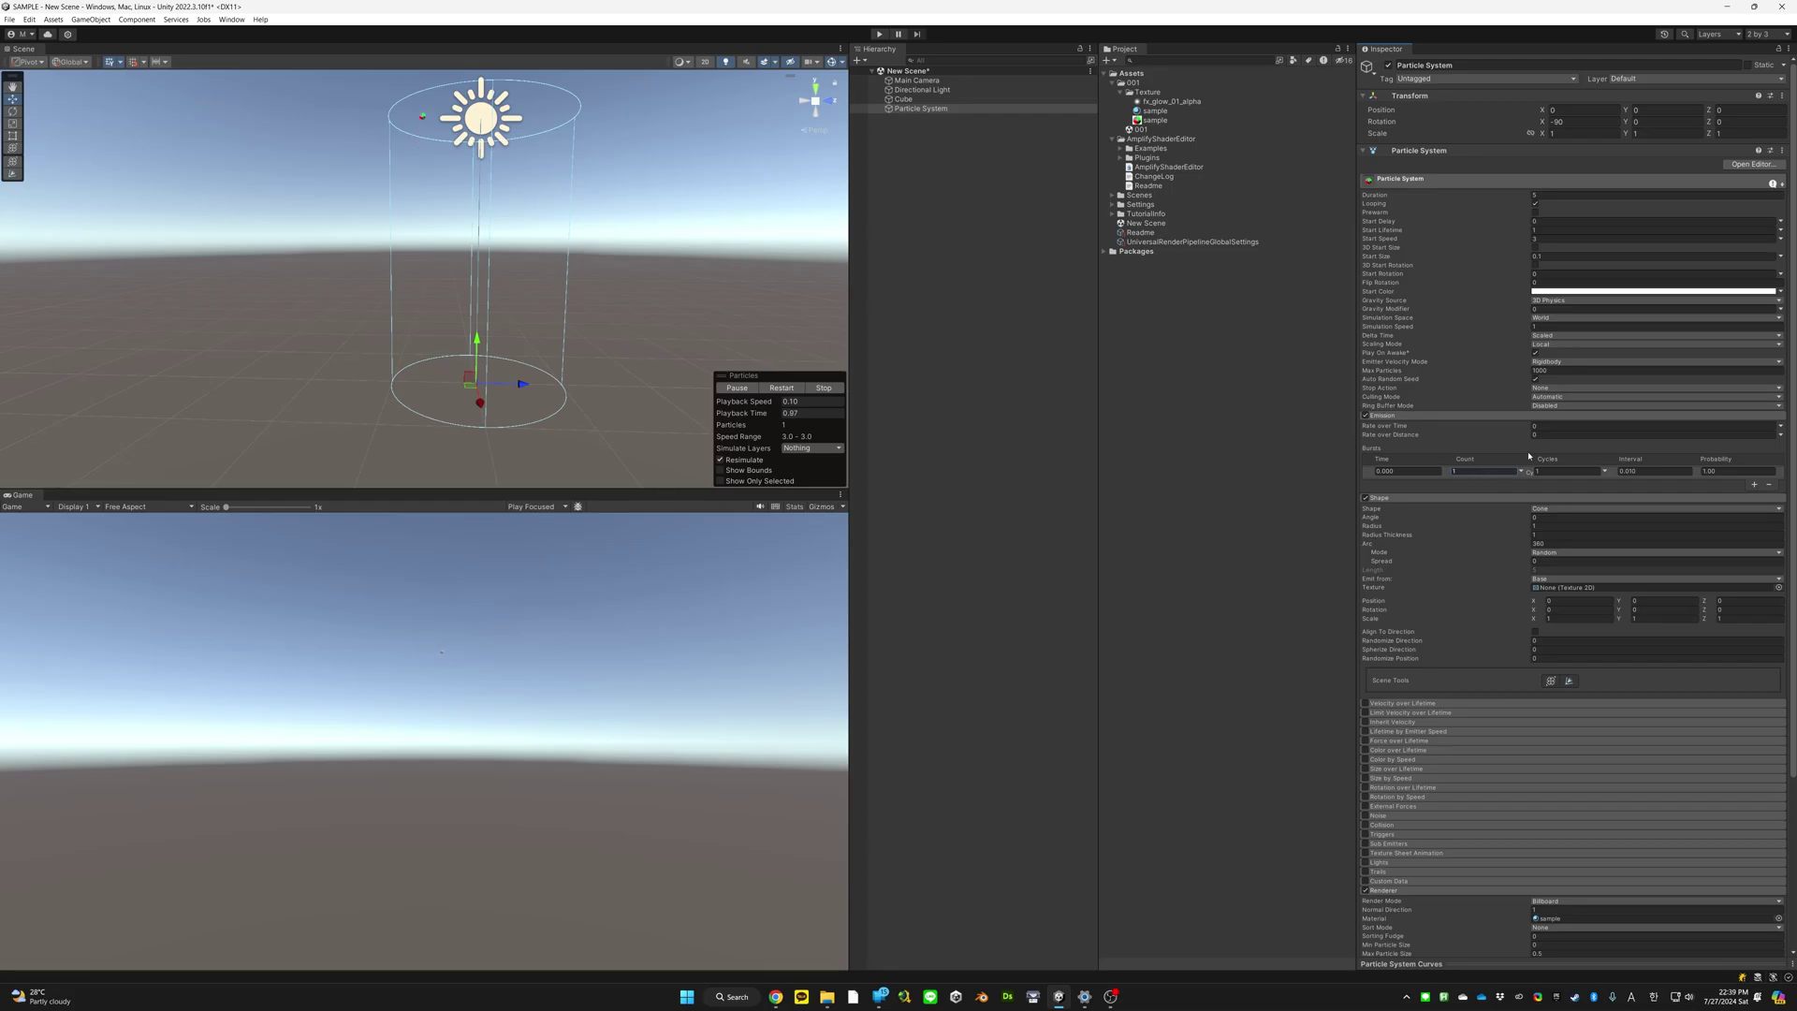
# Set Rate over Time to 1 and look through its value mode options
pyautogui.click(1563, 426)
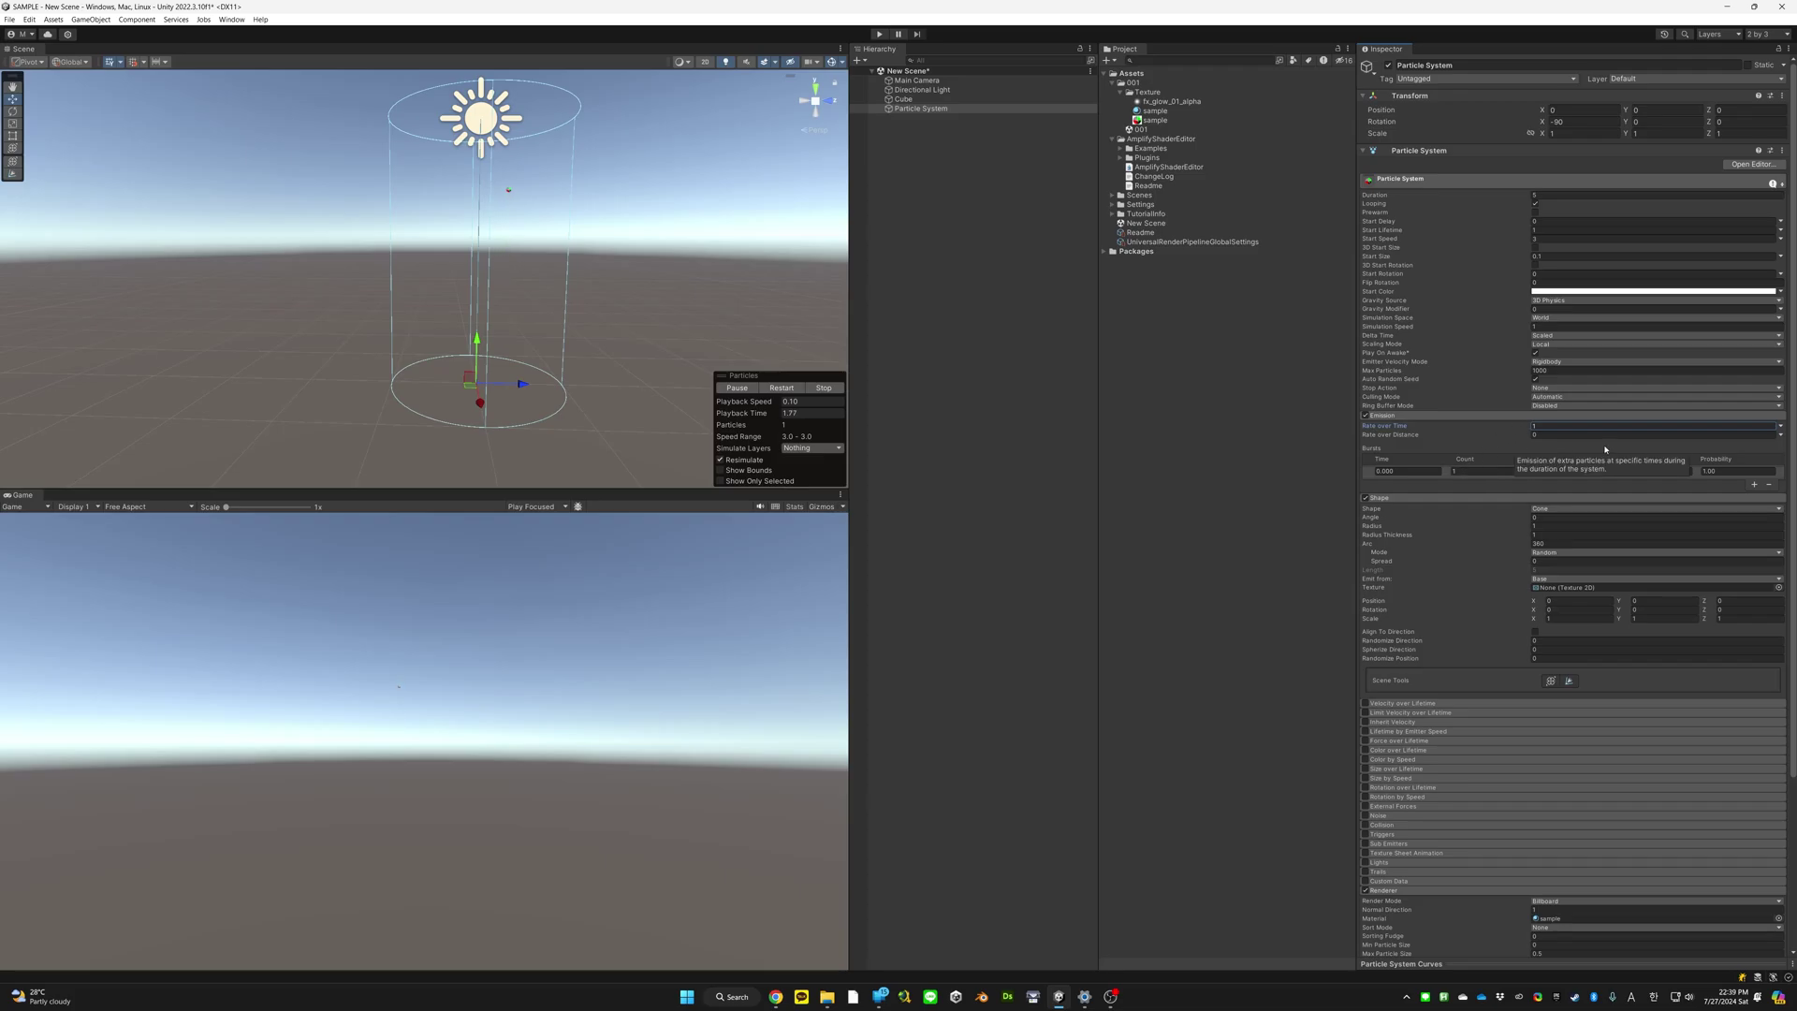
pyautogui.click(1781, 427)
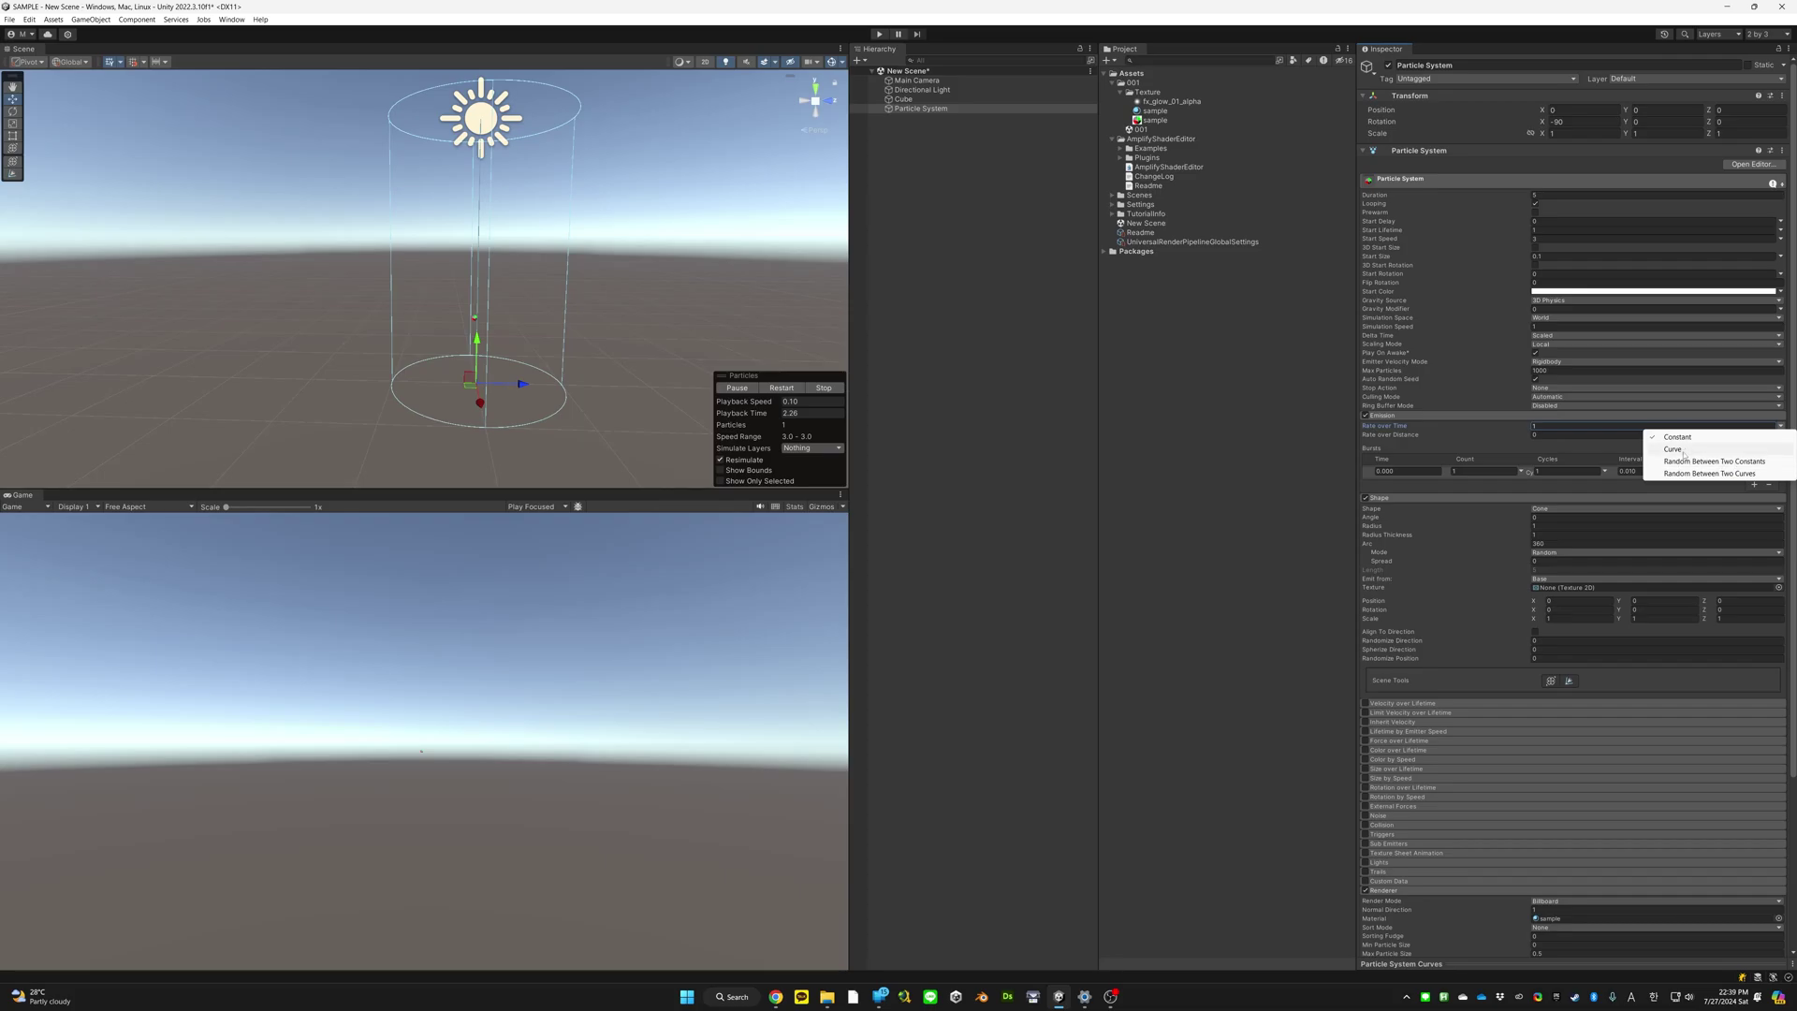
pyautogui.click(1491, 434)
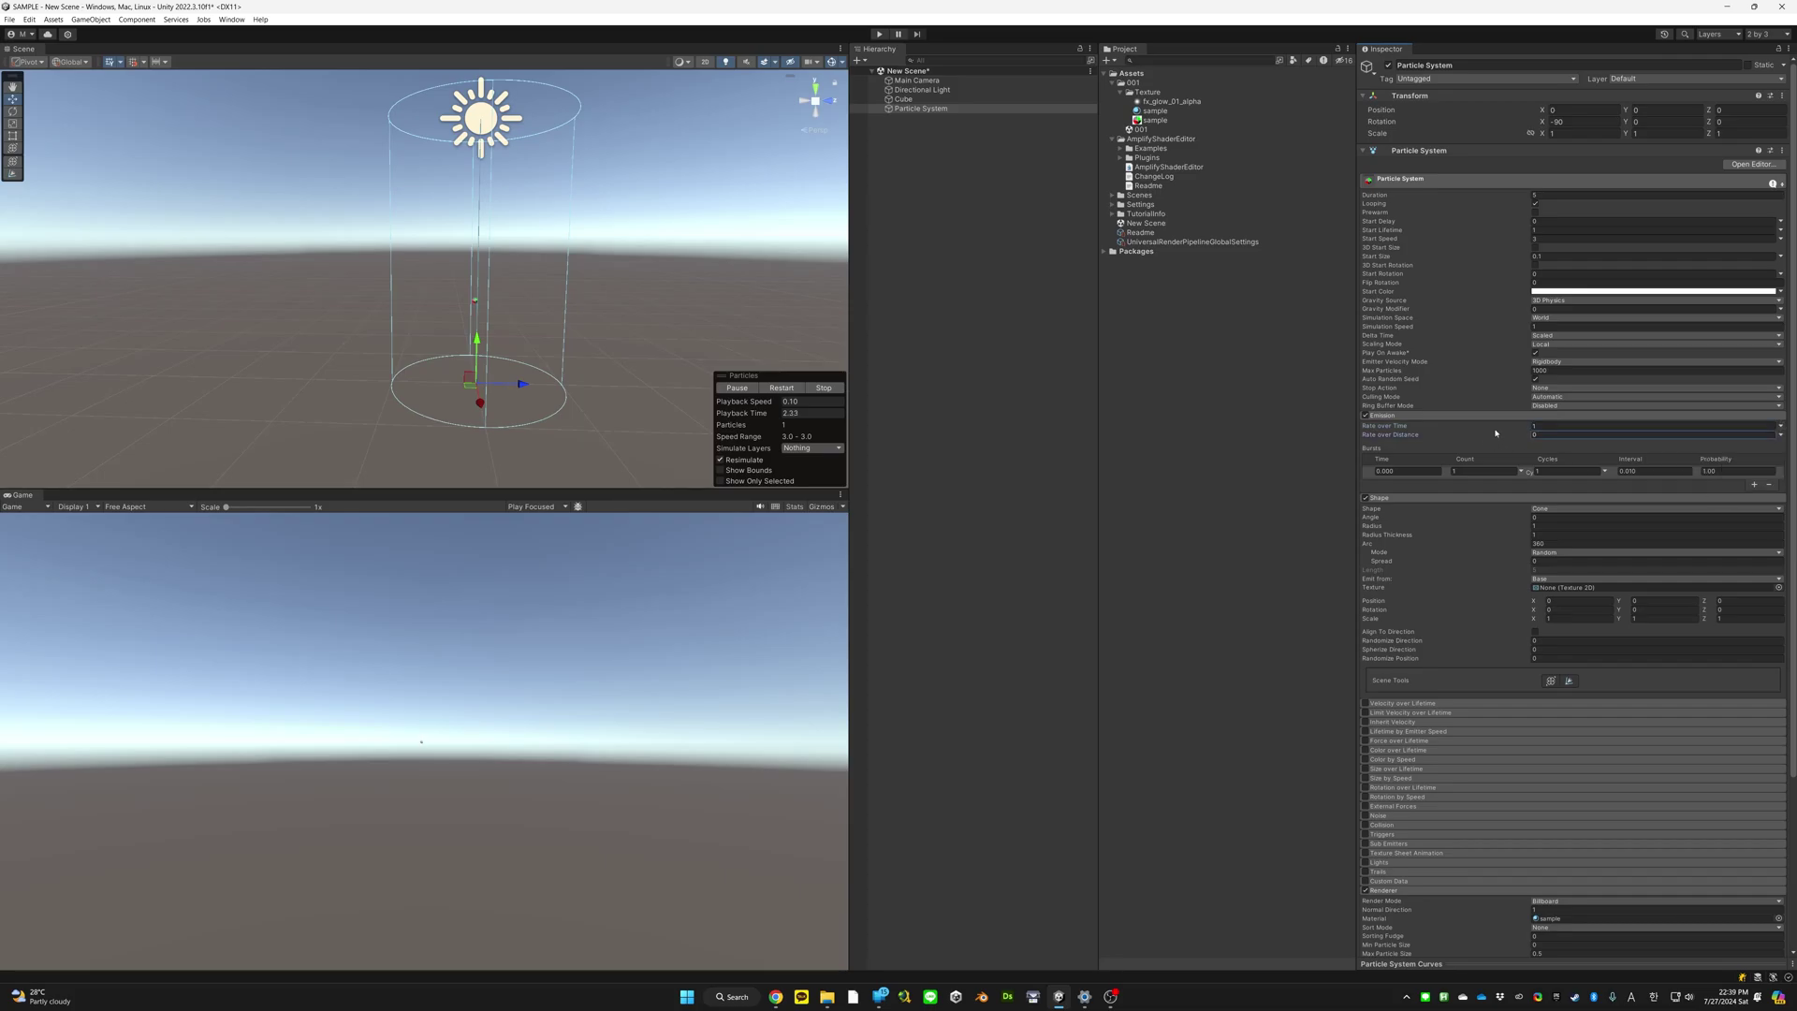
# Collapse the Emission module, briefly view the Shape settings, and leave both modules collapsed
pyautogui.click(1425, 499)
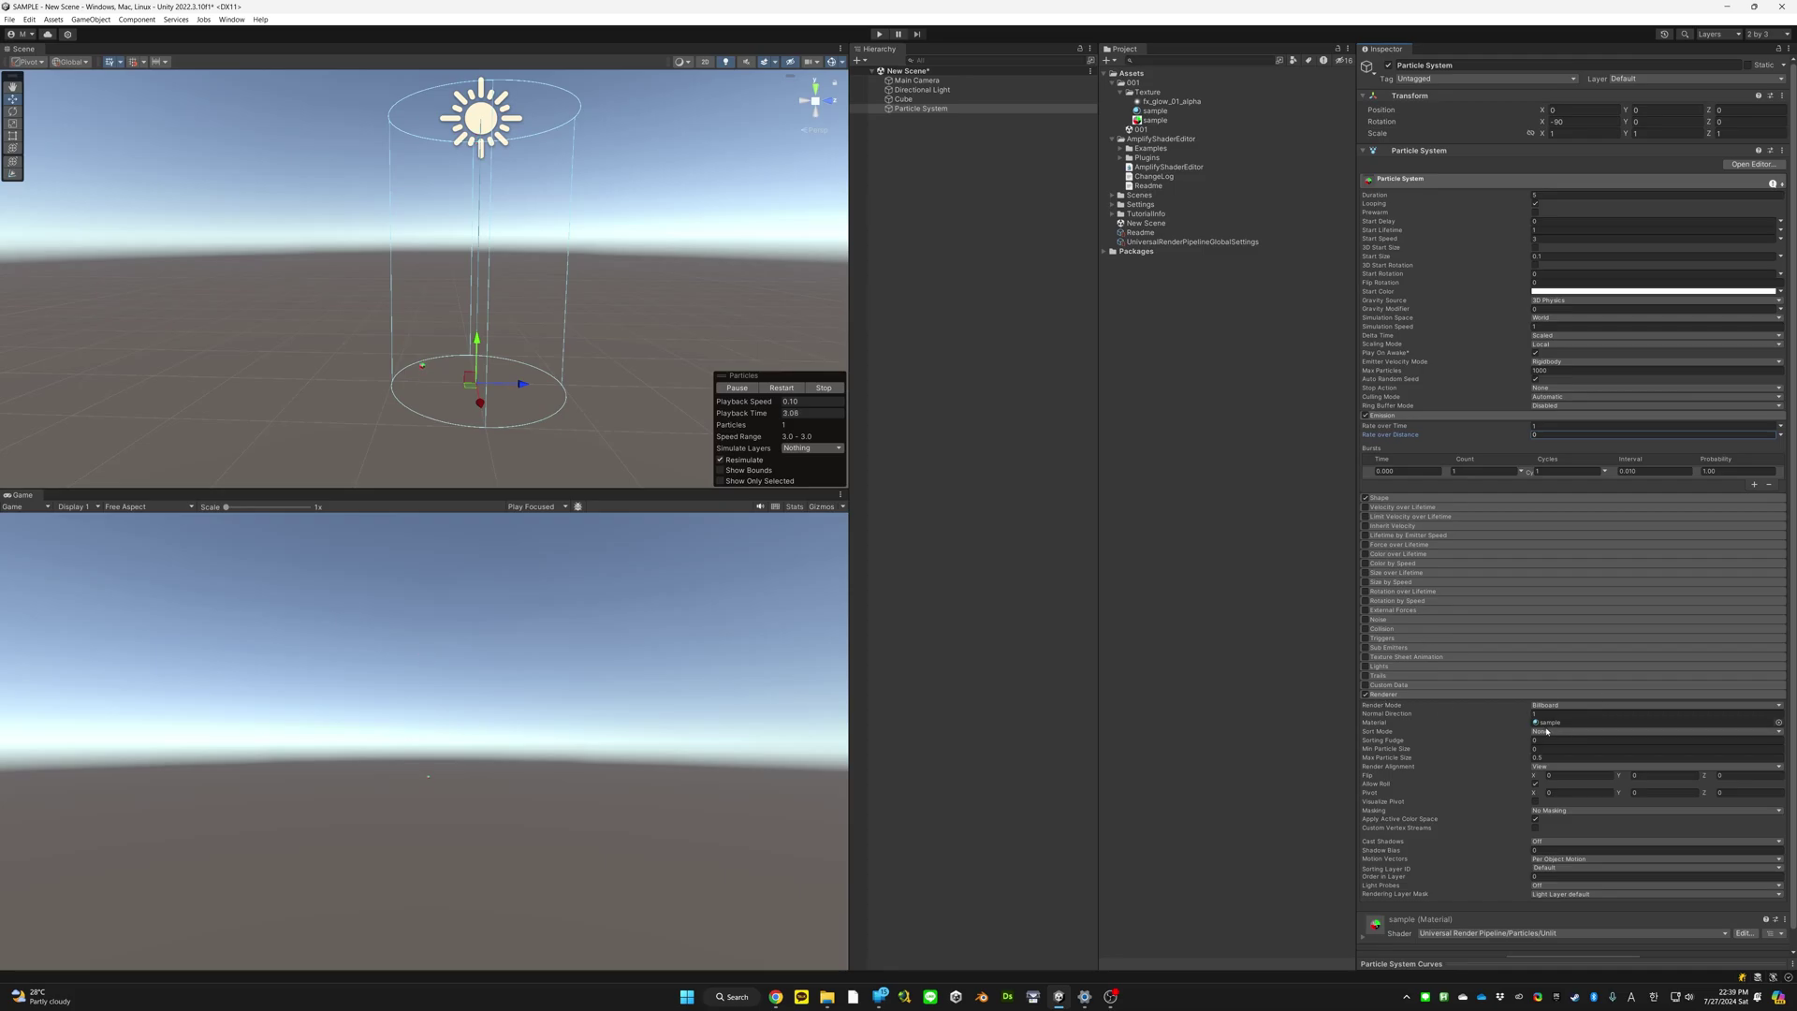
pyautogui.click(1419, 413)
pyautogui.click(1392, 424)
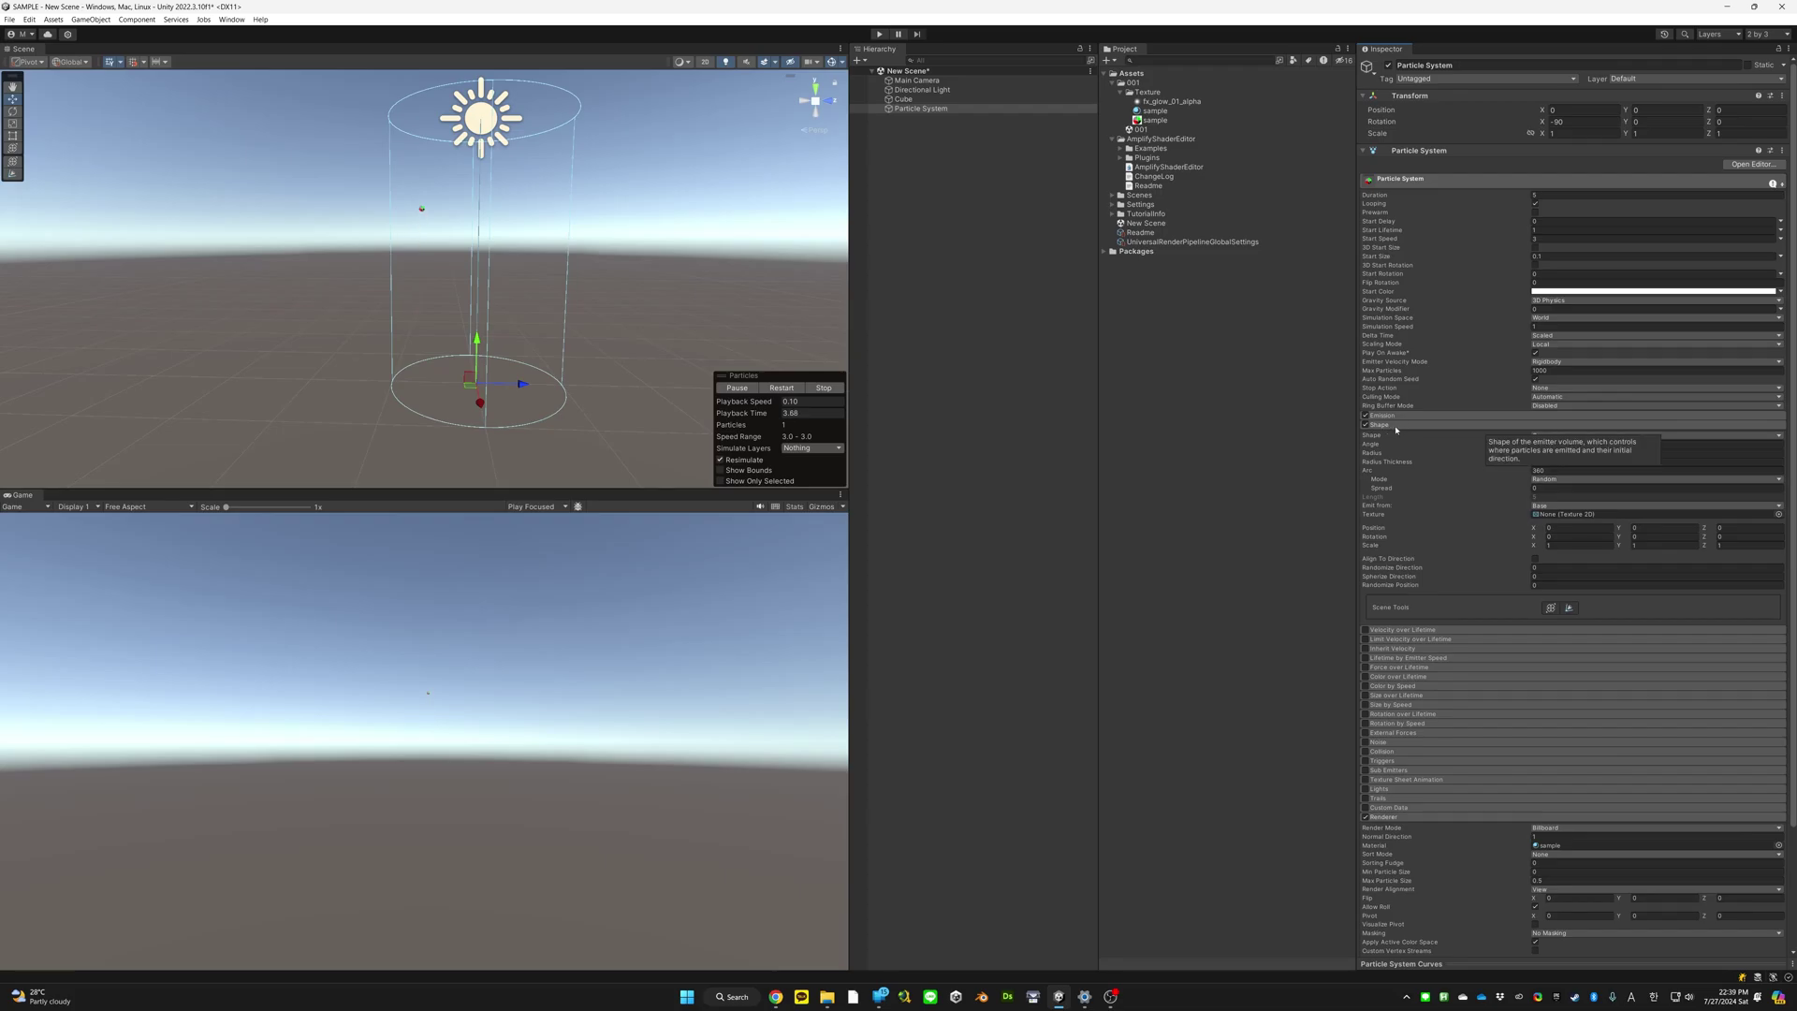
pyautogui.click(1395, 429)
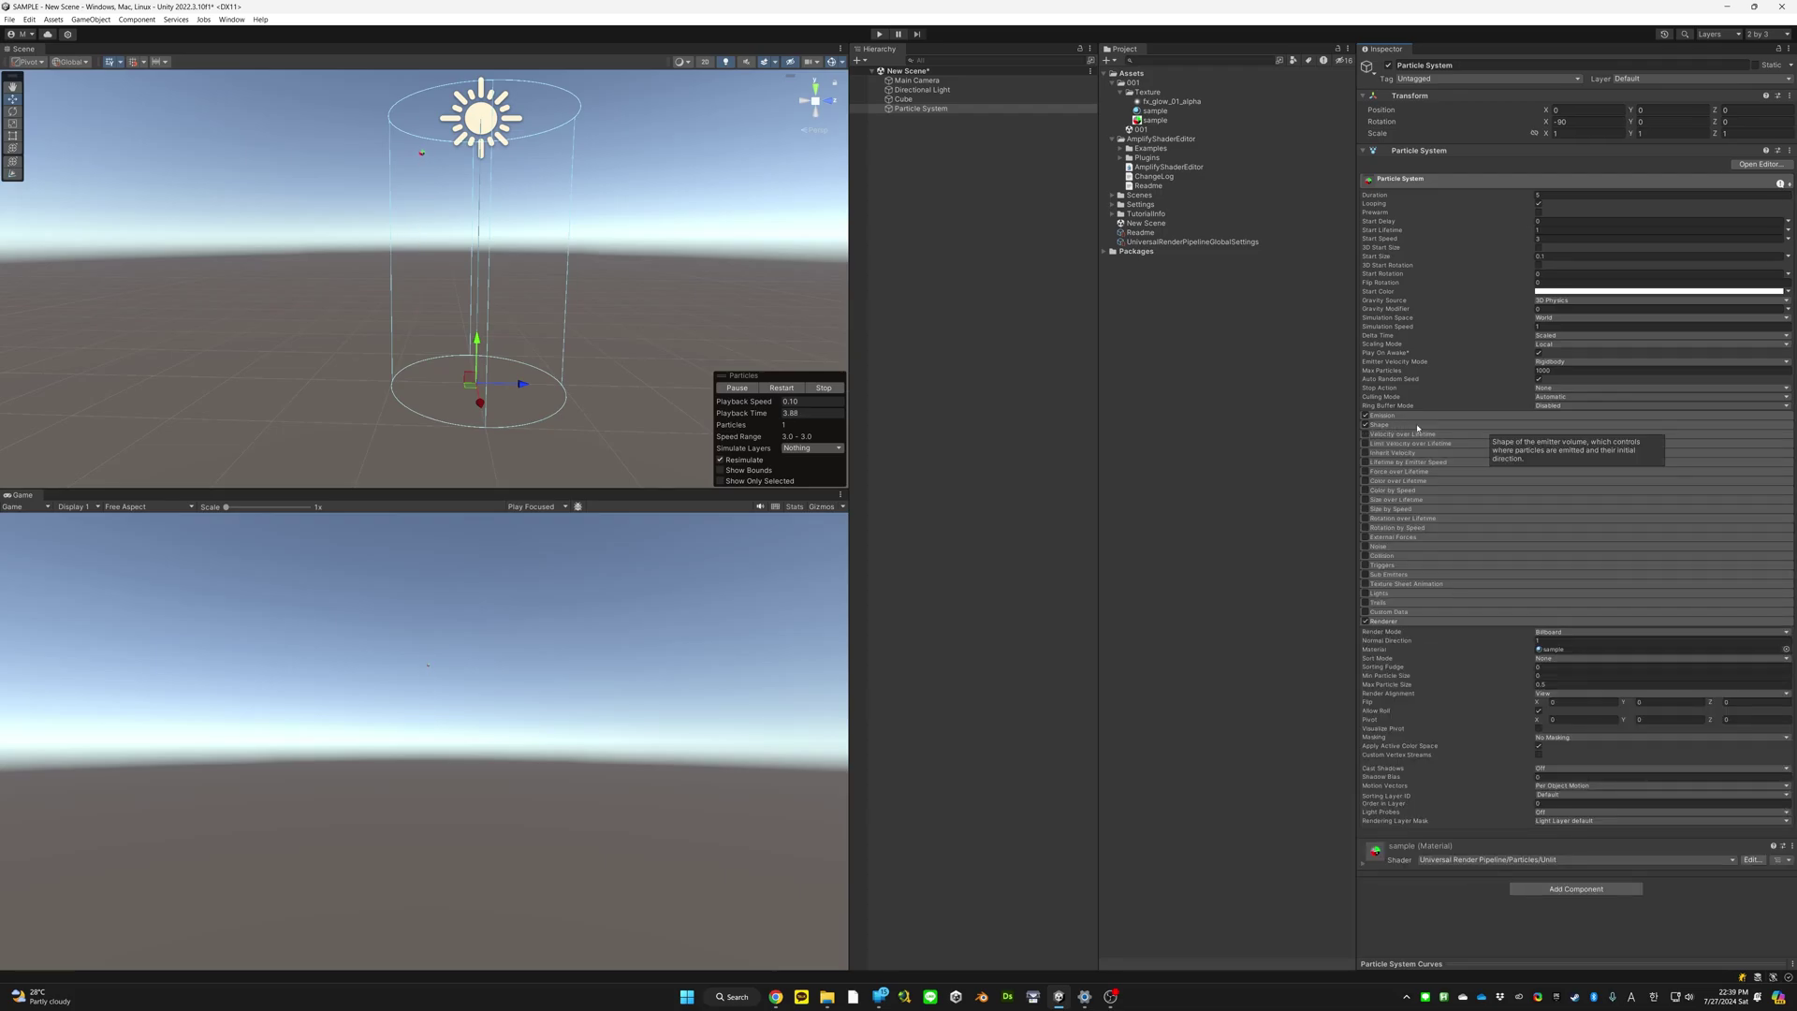
pyautogui.keyDown('alt'); pyautogui.moveTo(642, 393); pyautogui.dragTo(547, 397); pyautogui.keyUp('alt')
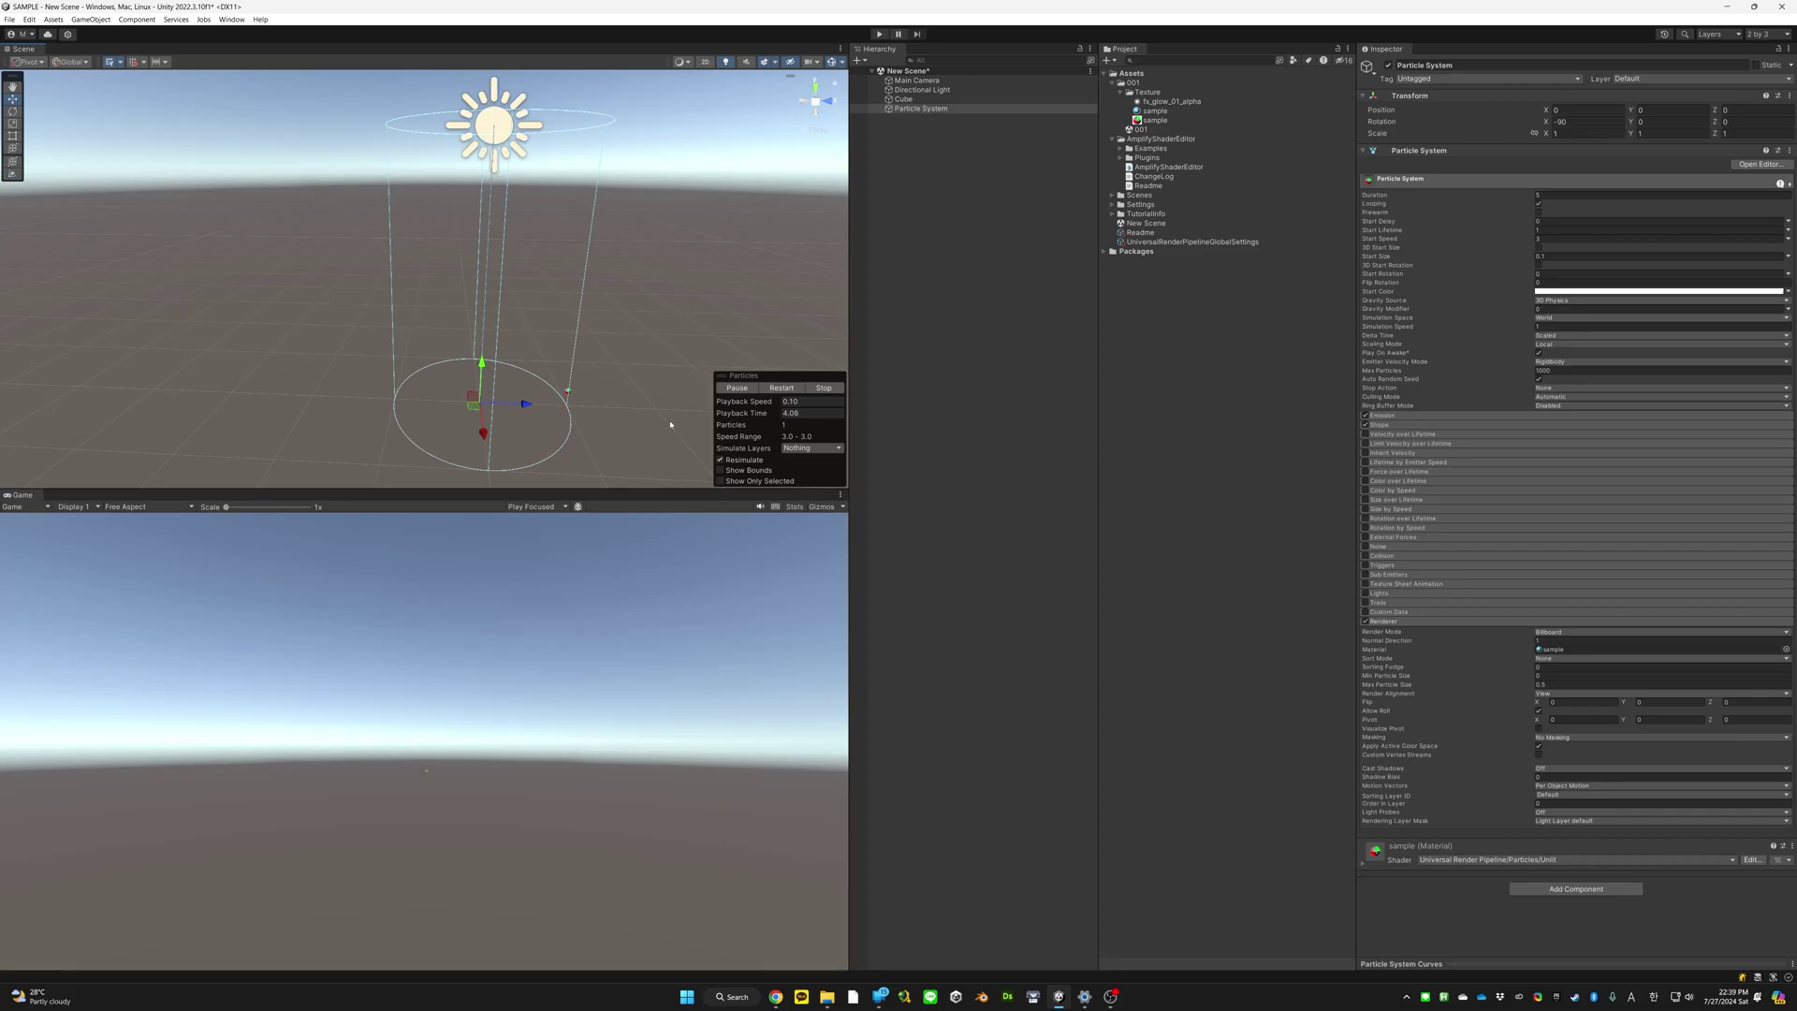